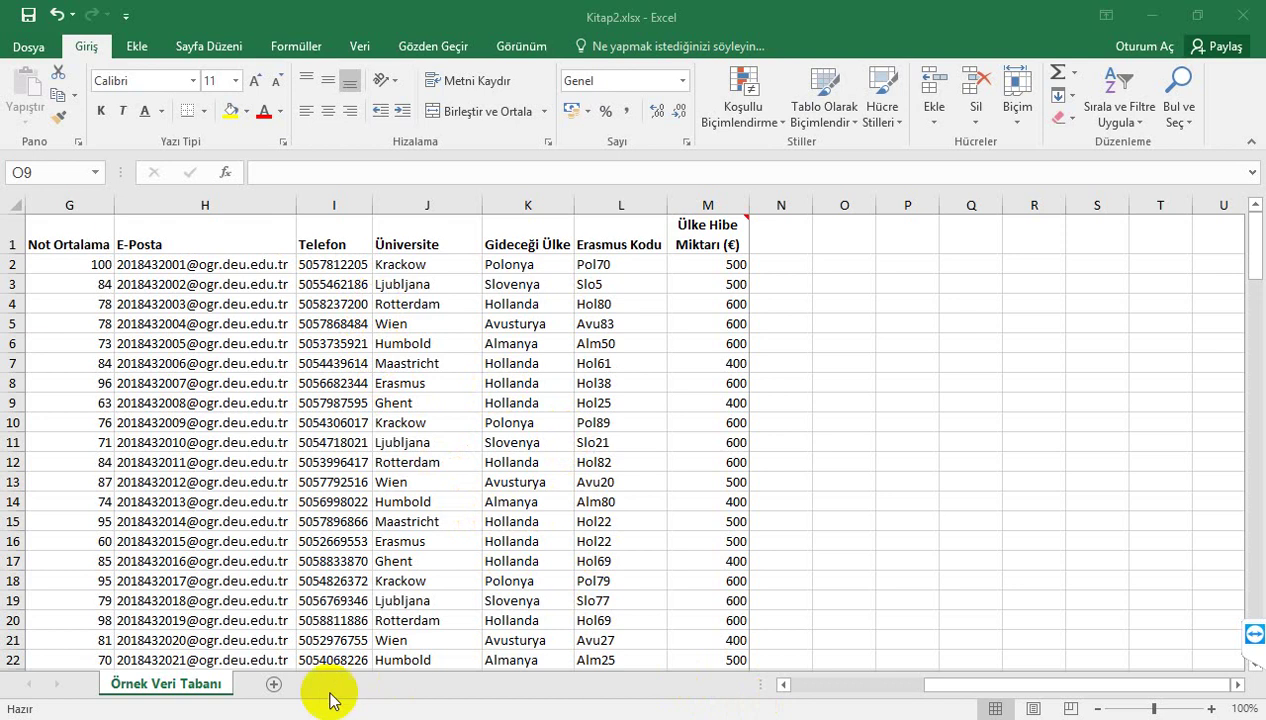
Step: Add a new sheet and name it 'Tarih ve Zaman Fonksiyonları'
left_click(274, 685)
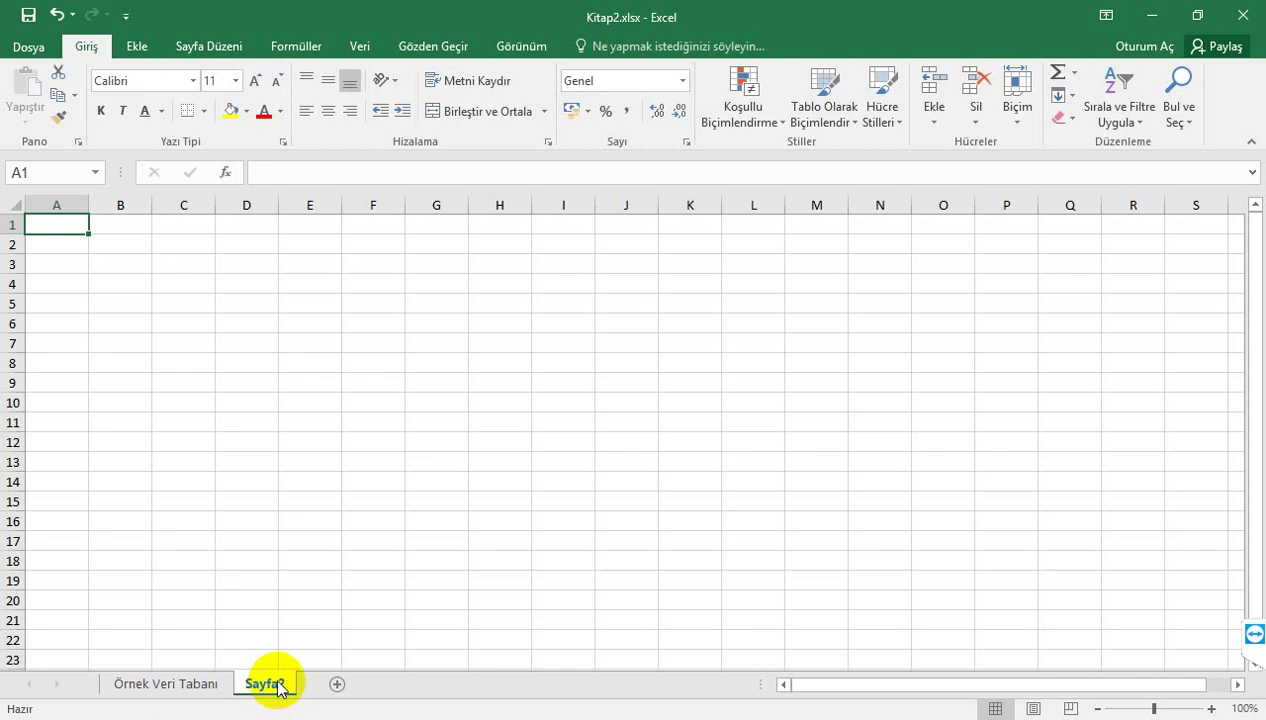
double_click(277, 684)
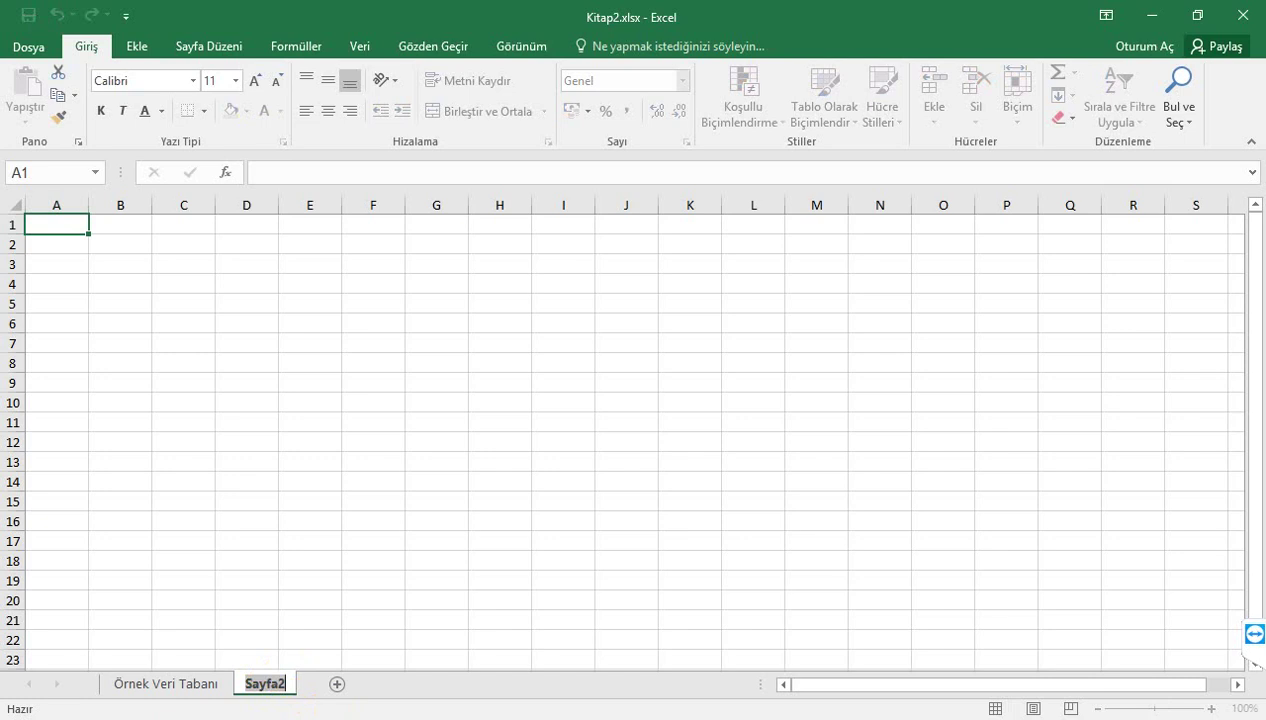
type("TArih")
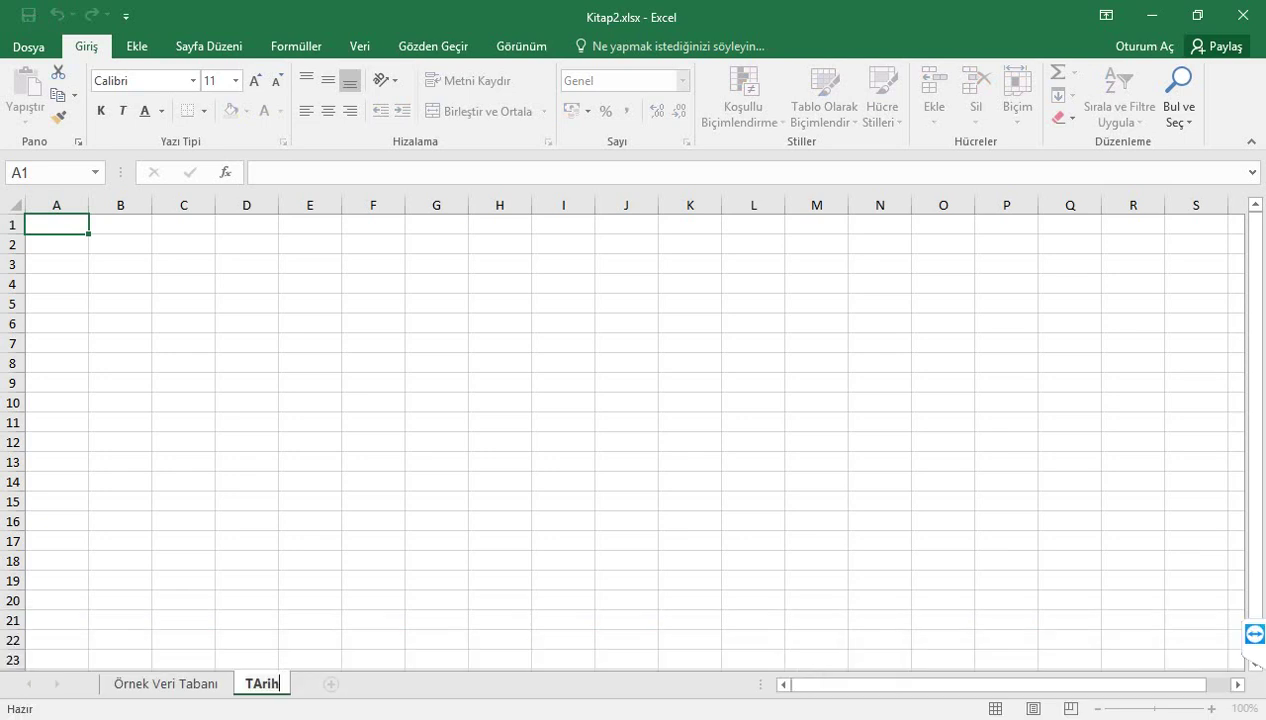
key("BackSpace")
key("BackSpace")
key("BackSpace")
key("BackSpace")
key("BackSpace")
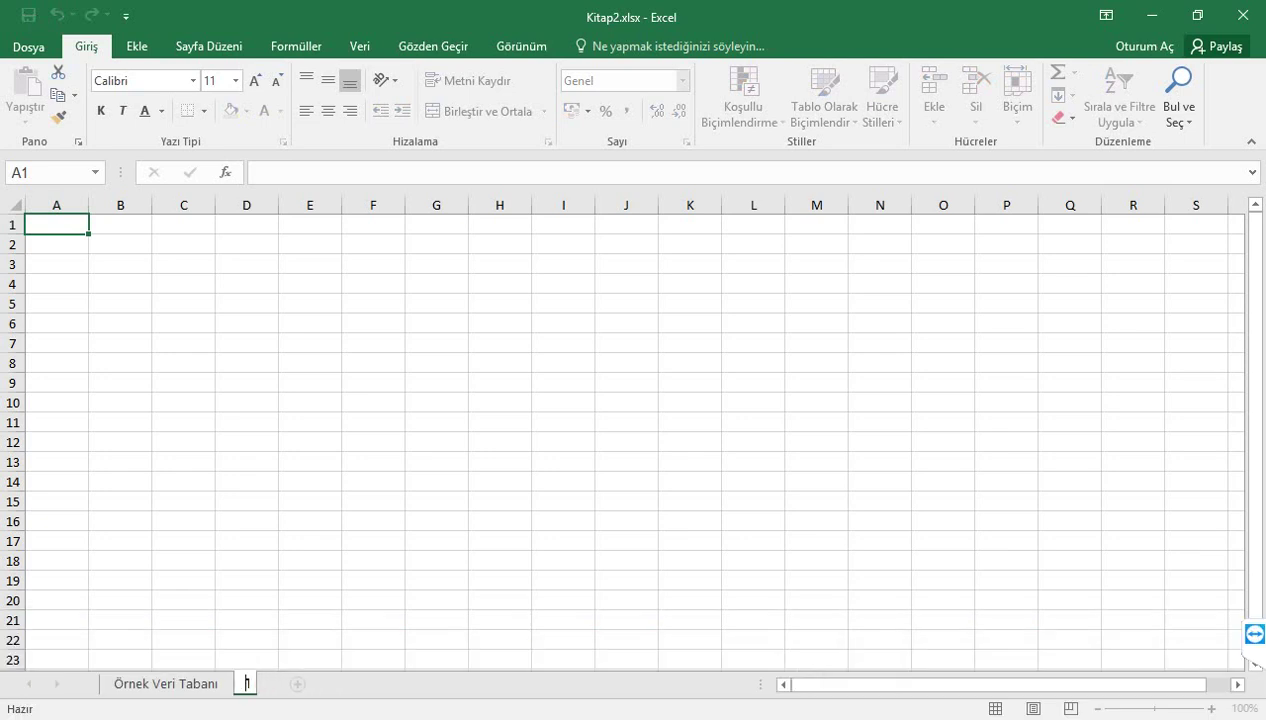
type("a")
key("BackSpace")
type("T")
type("arih ve Z")
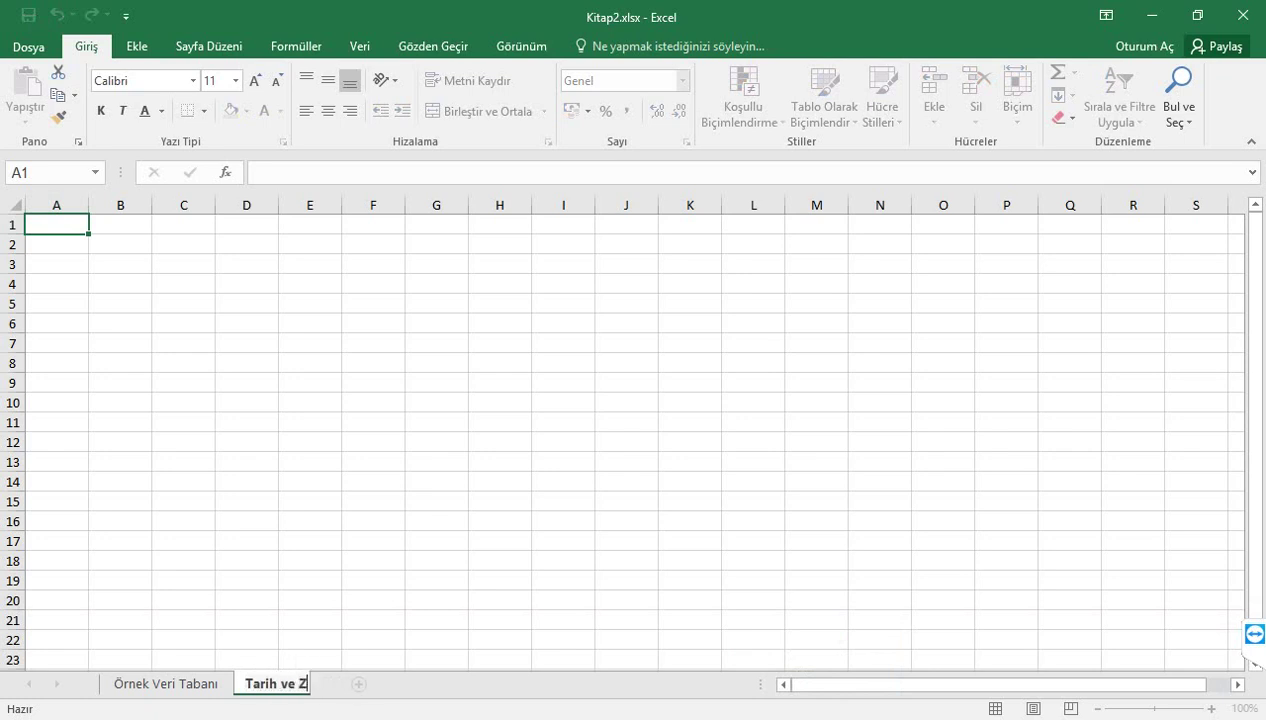
type("aman F")
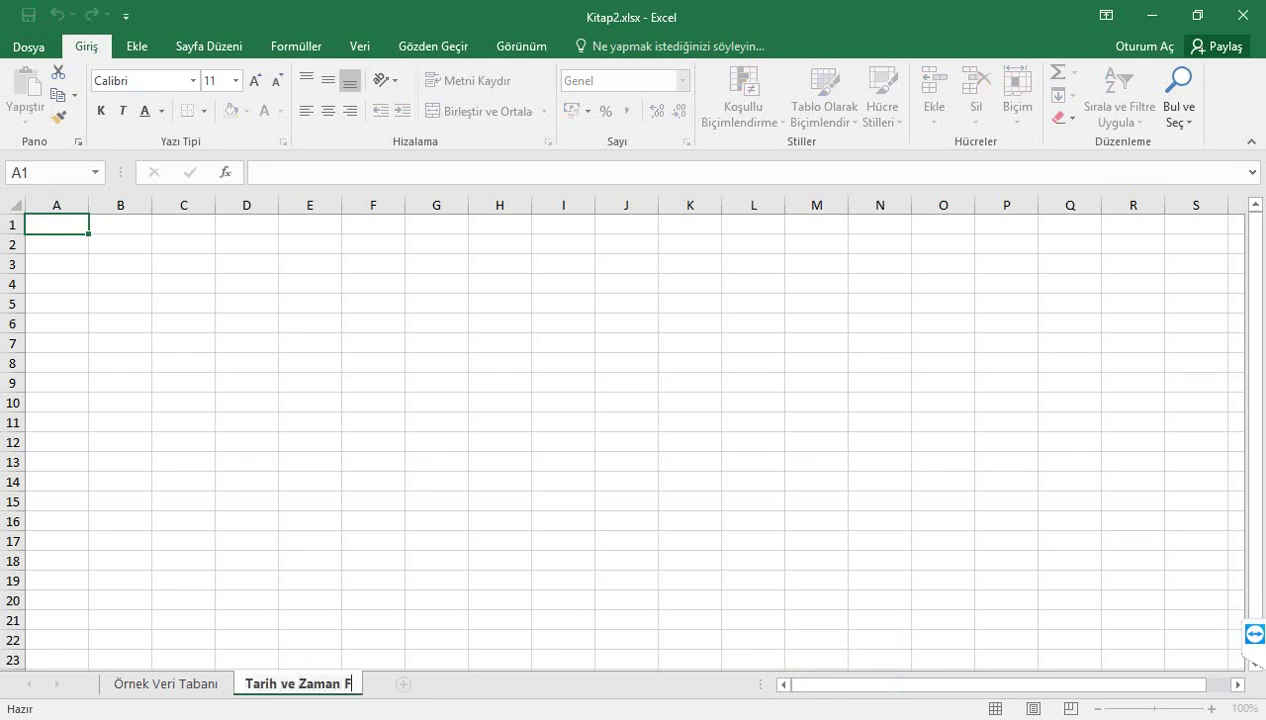
type("onksiyonla")
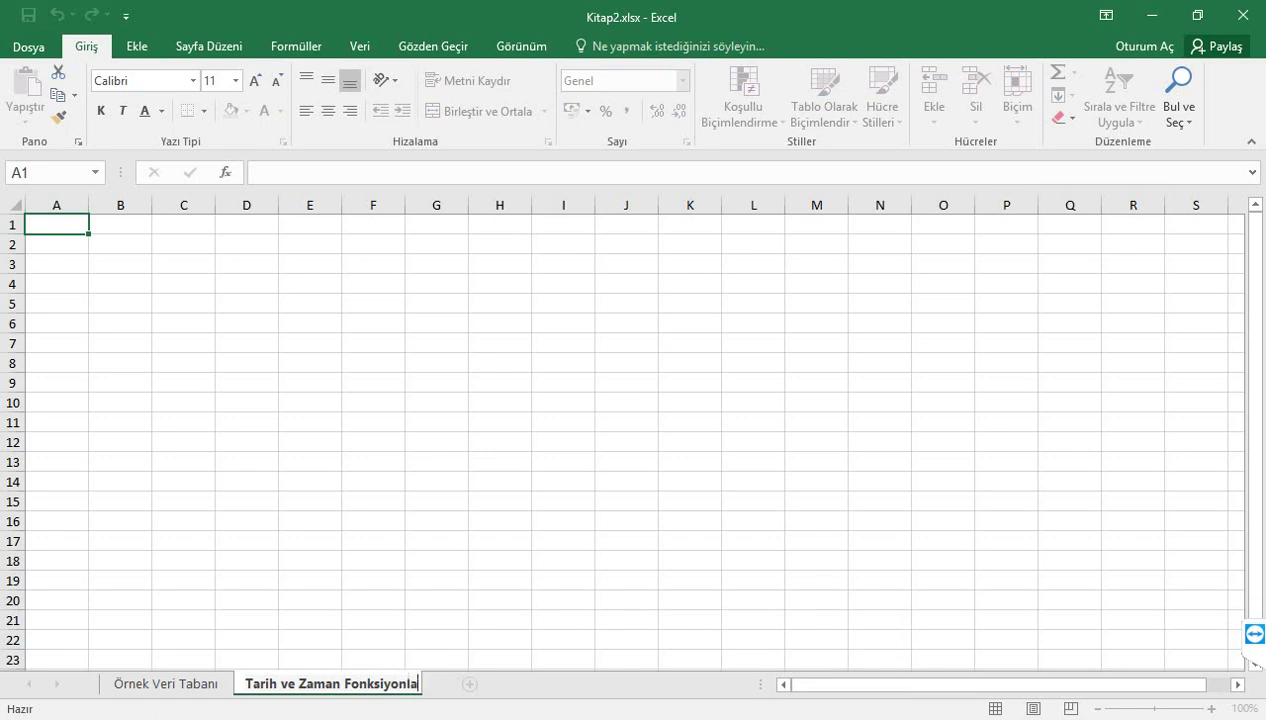
type("rı")
key("Return")
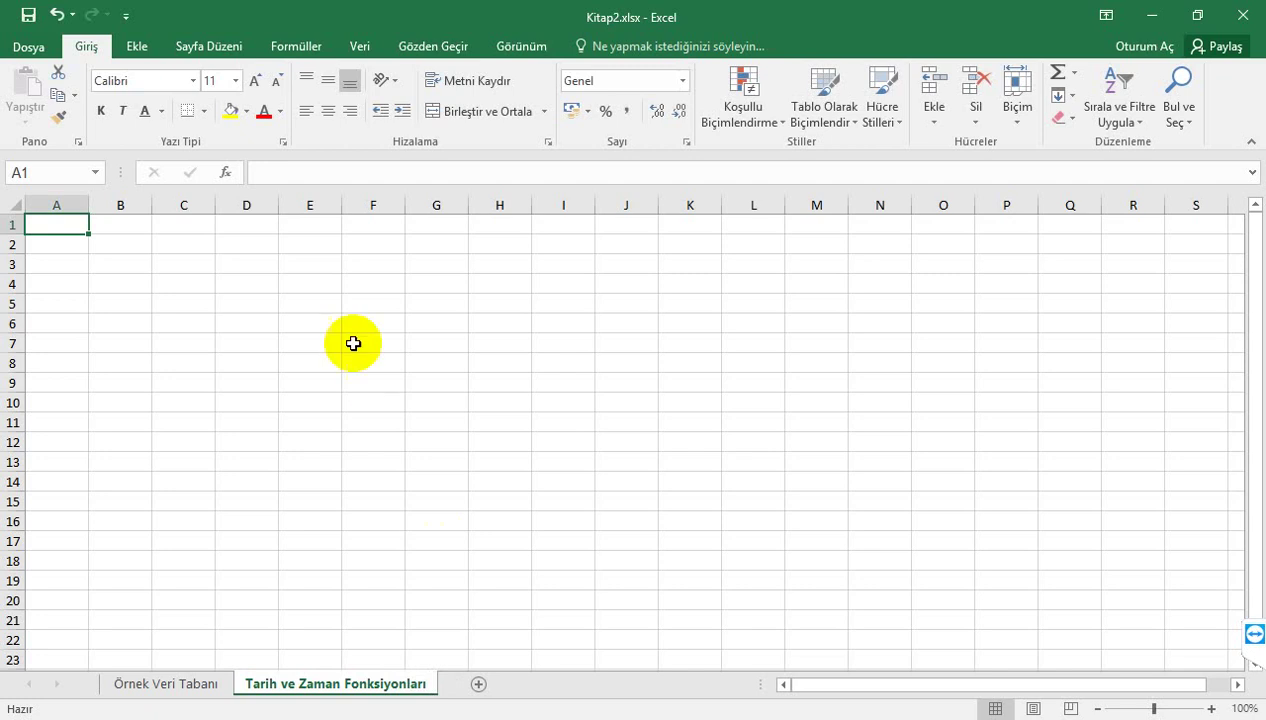
Step: Enter =BUGÜN() in E3 so it shows today's date, 11/07/2018
left_click(315, 265)
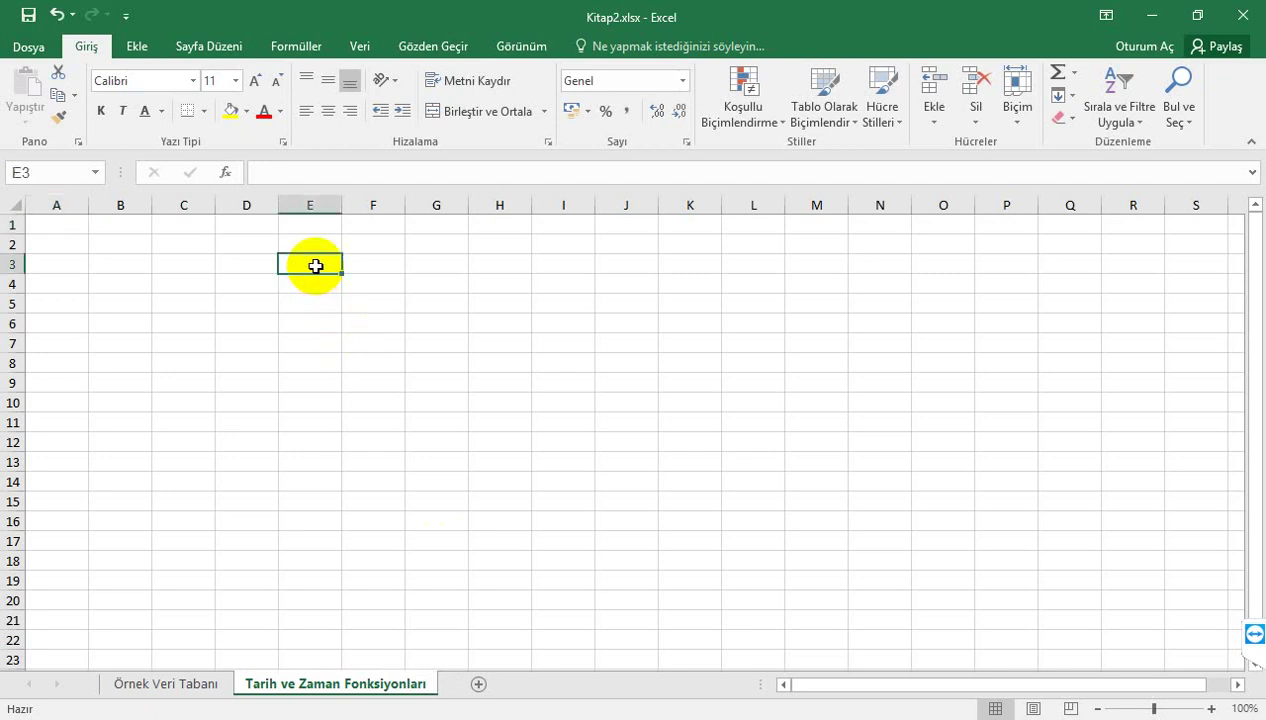
type("=")
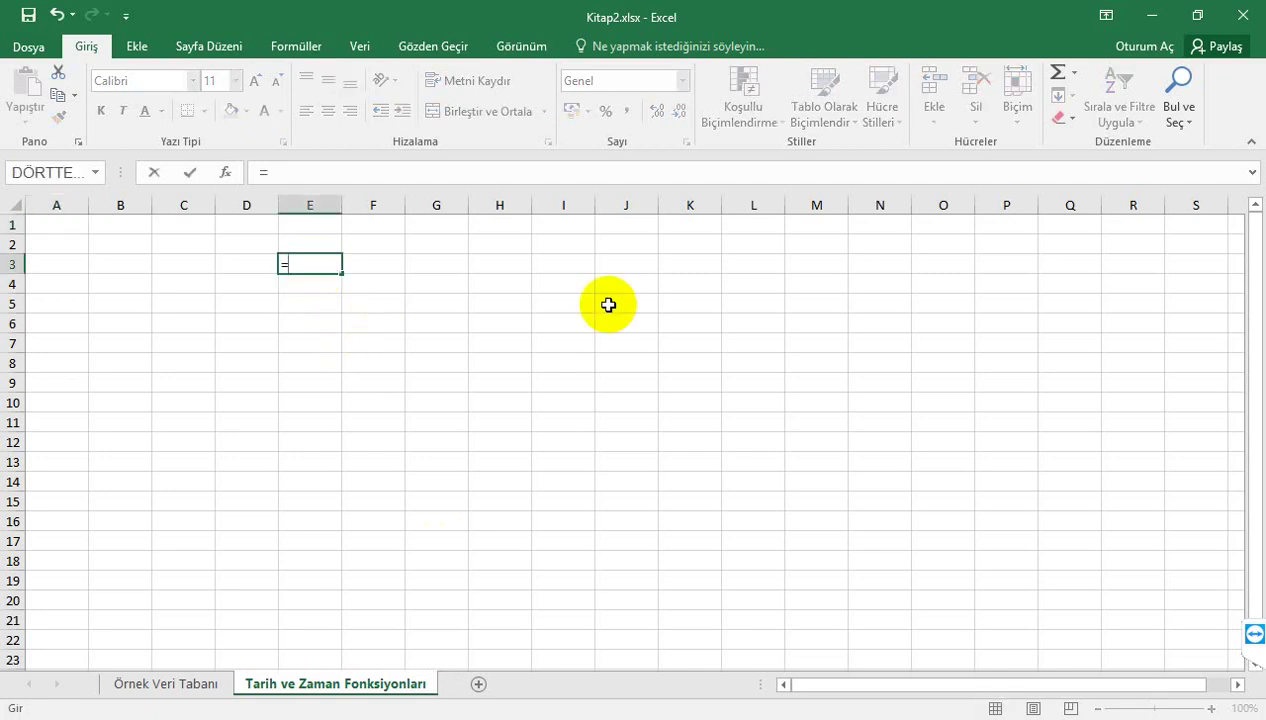
type("Bugün")
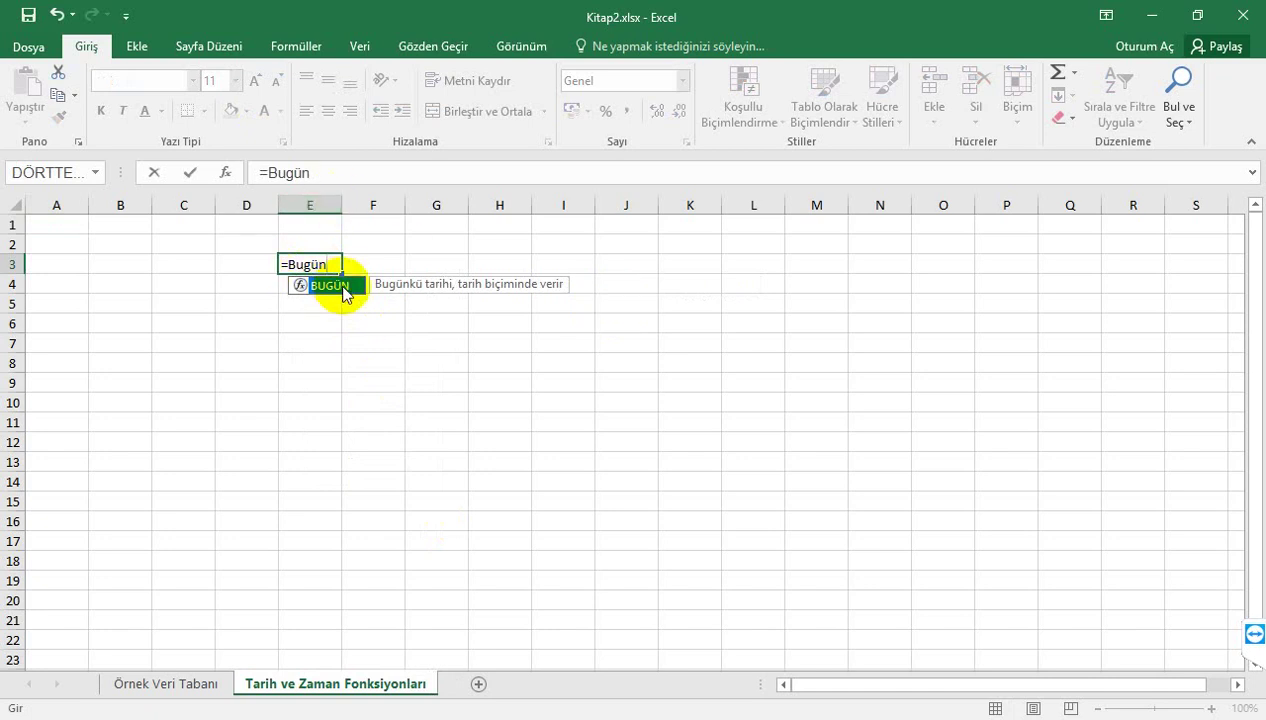
double_click(342, 286)
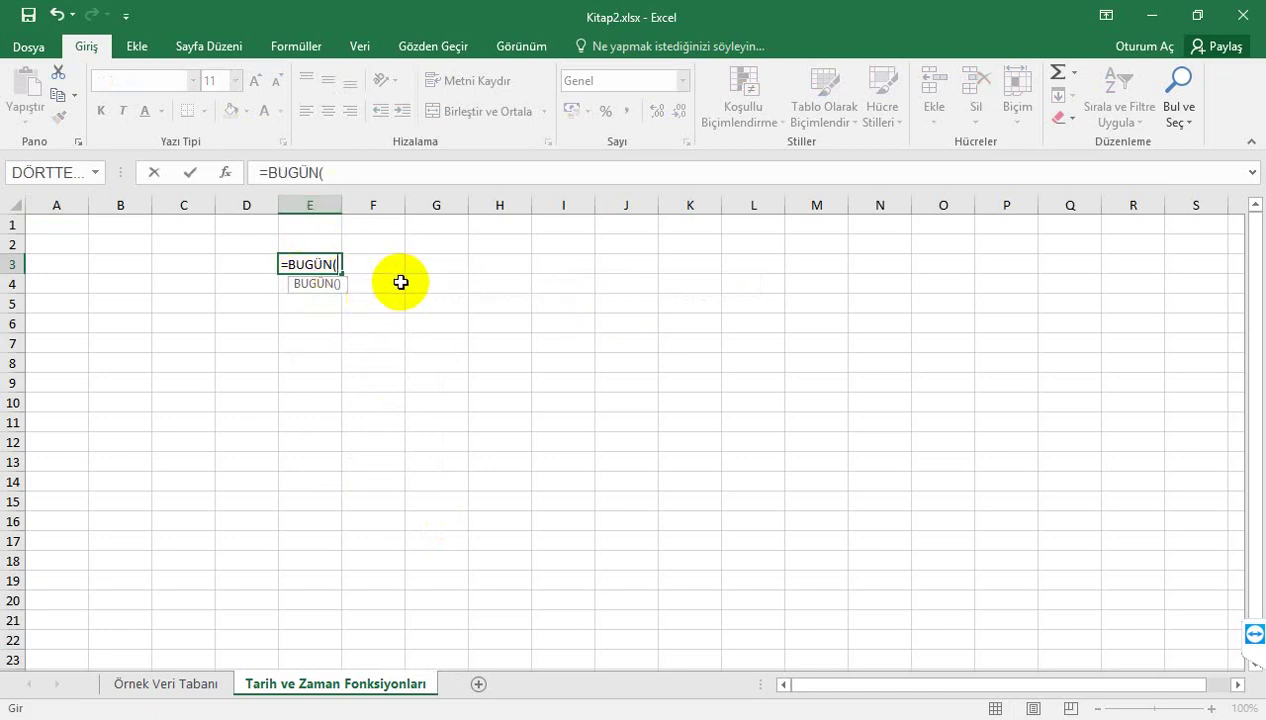
type(")")
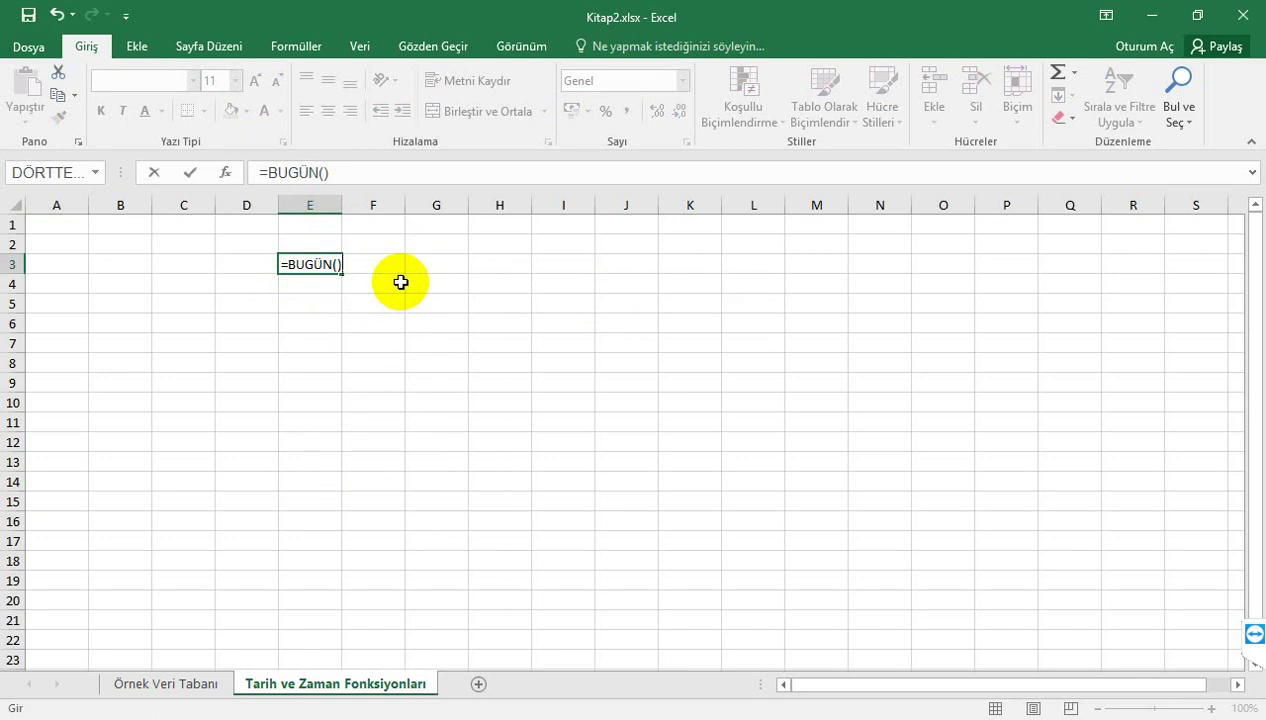
key("Return")
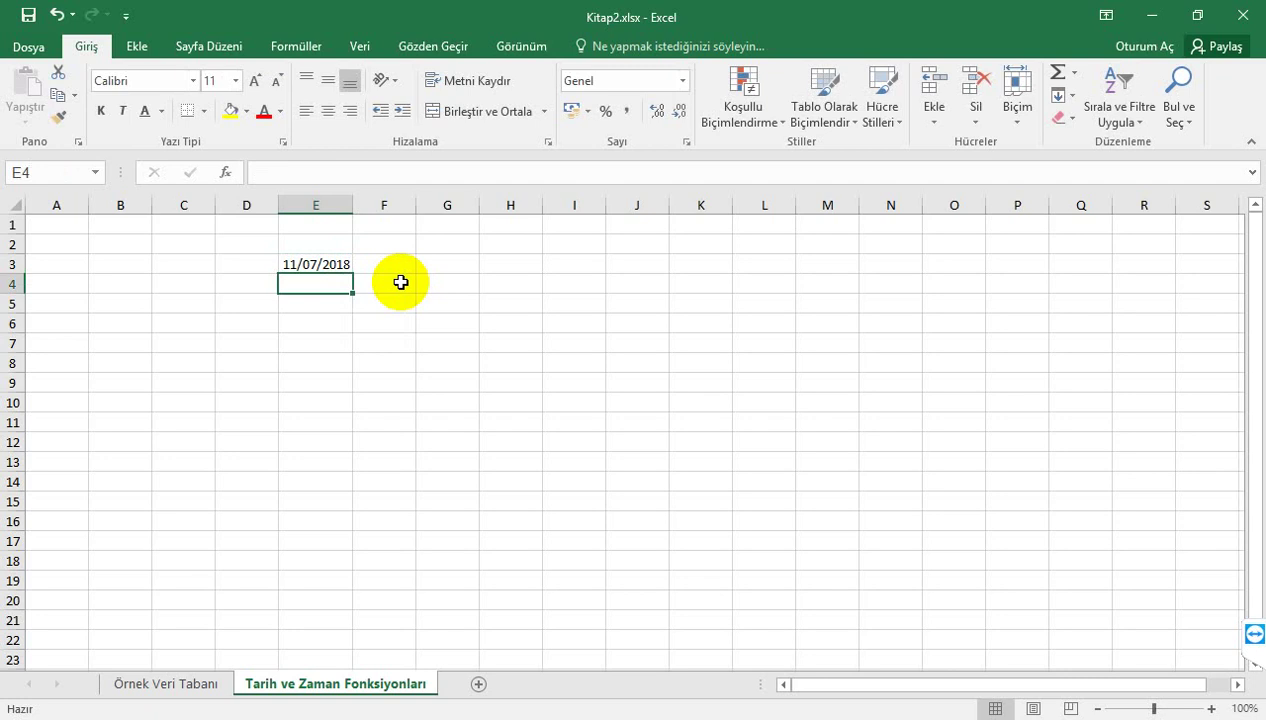
Step: Enter =ŞİMDİ() in E4 for the current date and time, then begin a formula in E5
type("=ş")
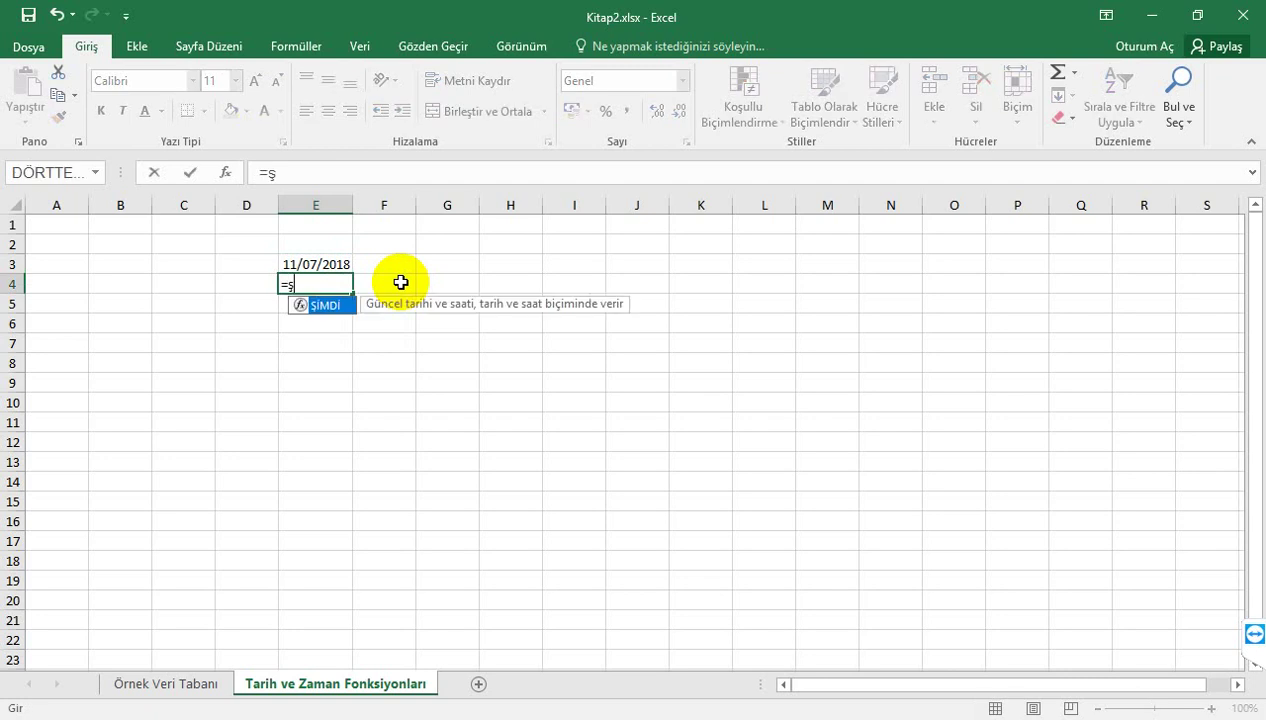
type("imdi")
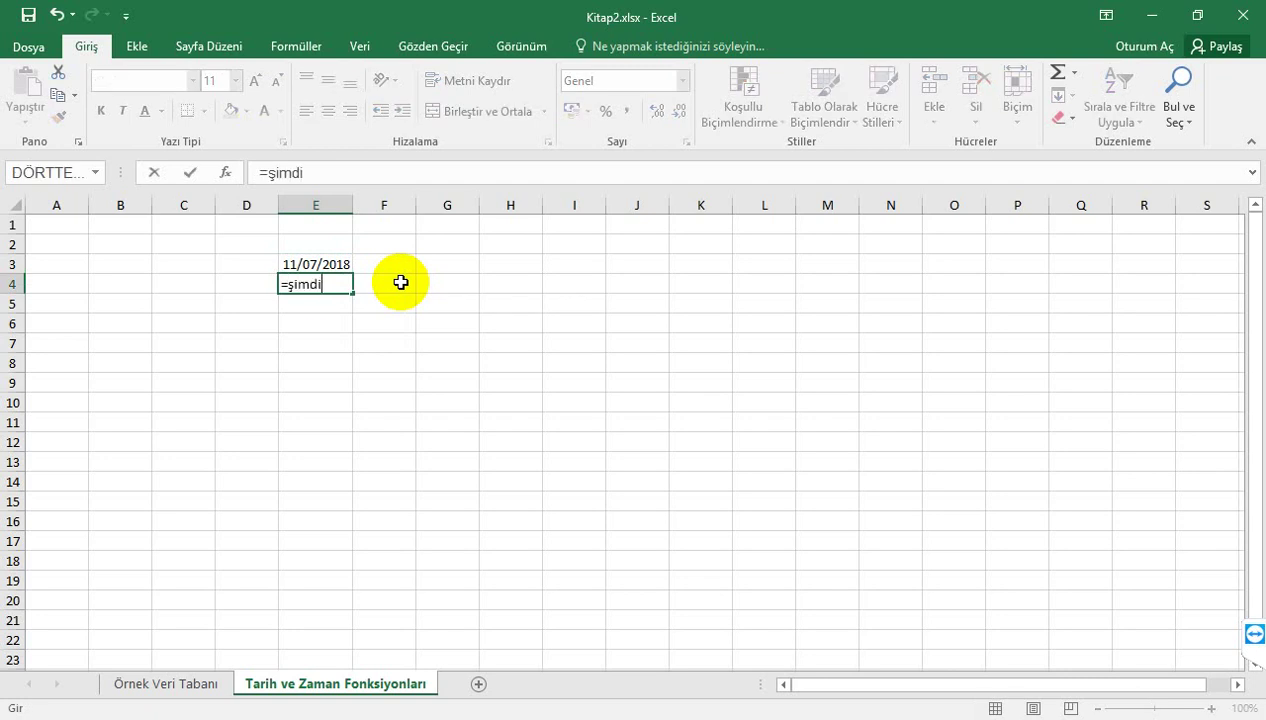
type("()")
key("Return")
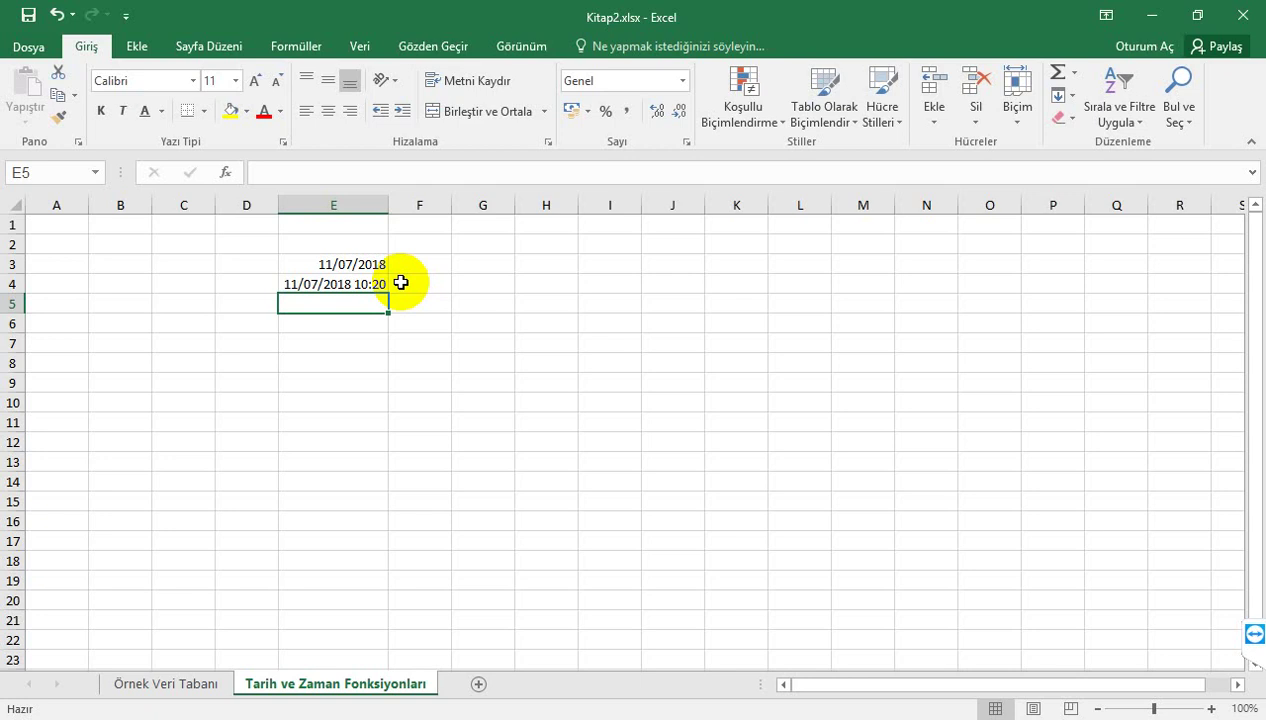
type("=")
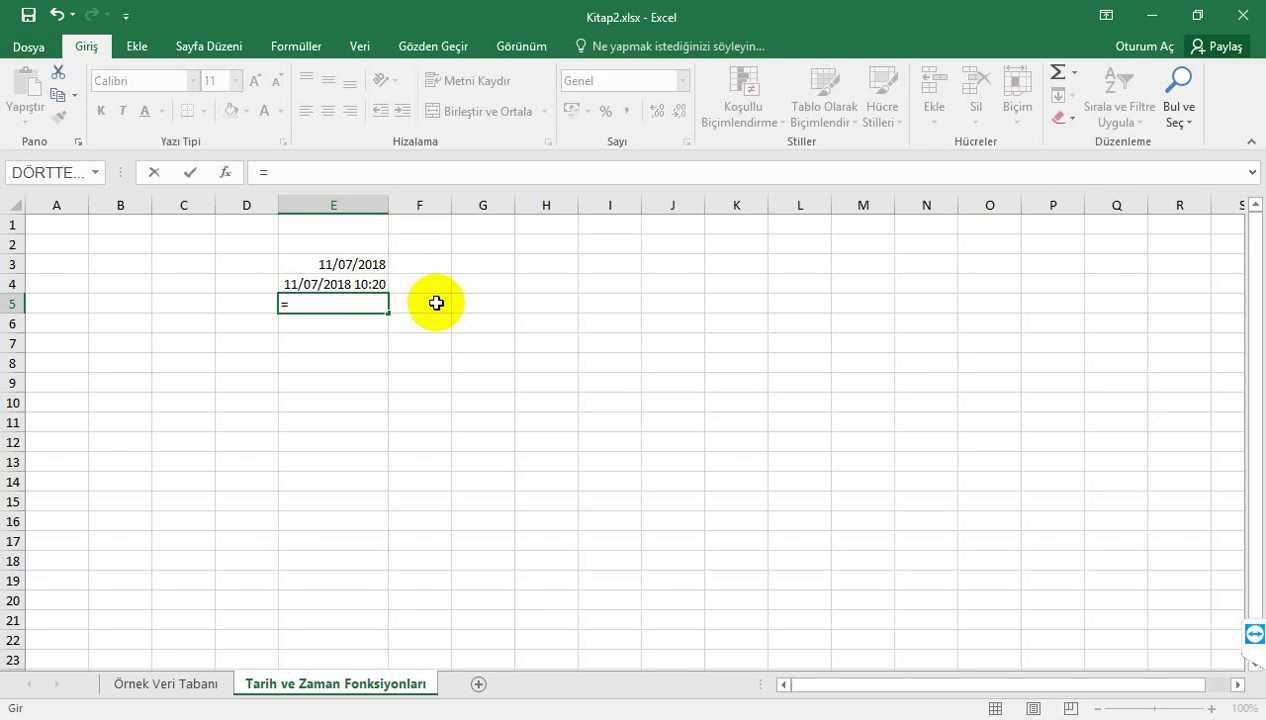
Step: Enter a GÜN formula in E5, fixing the missing-argument error with =GÜN(1)
type("gün")
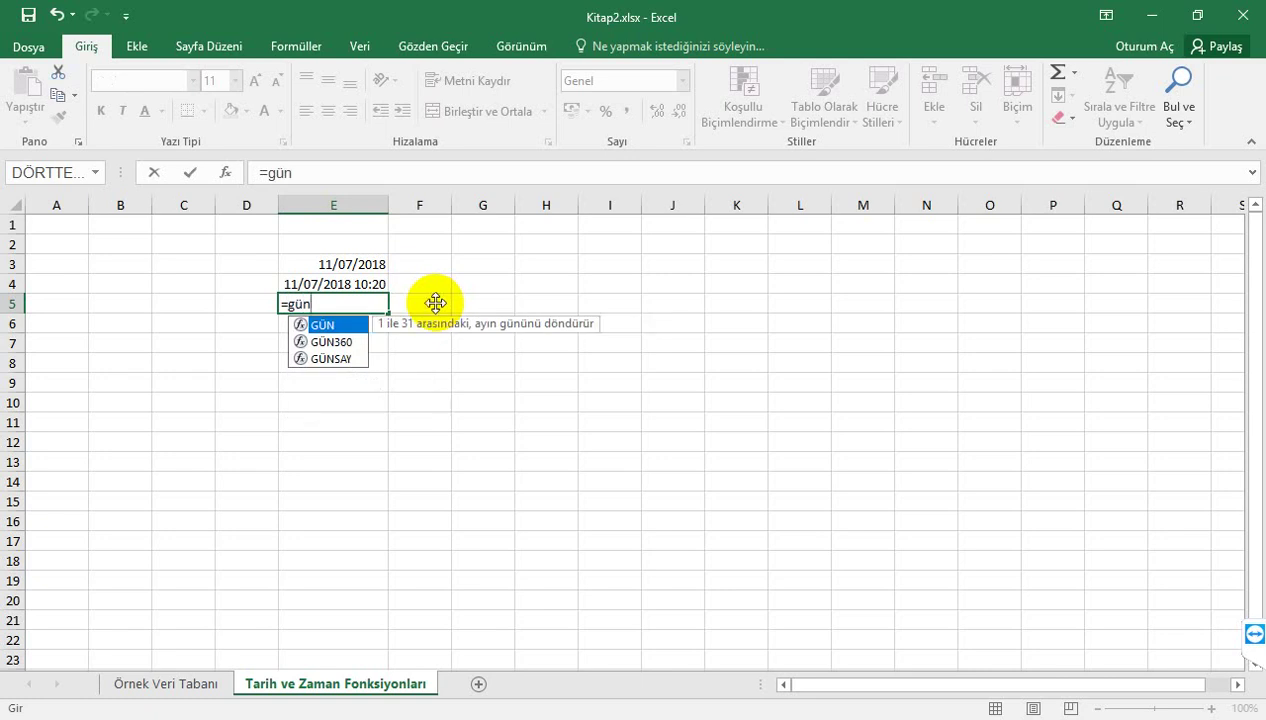
left_click(336, 328)
left_click(336, 328)
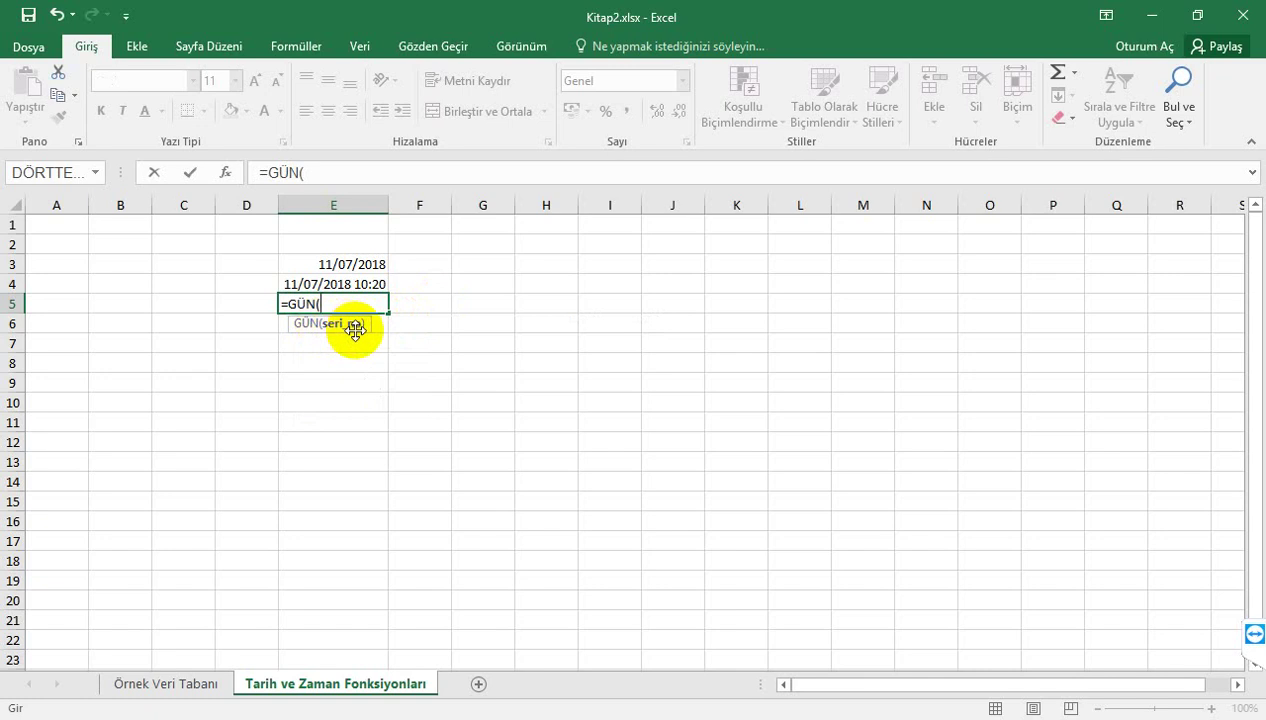
type(")")
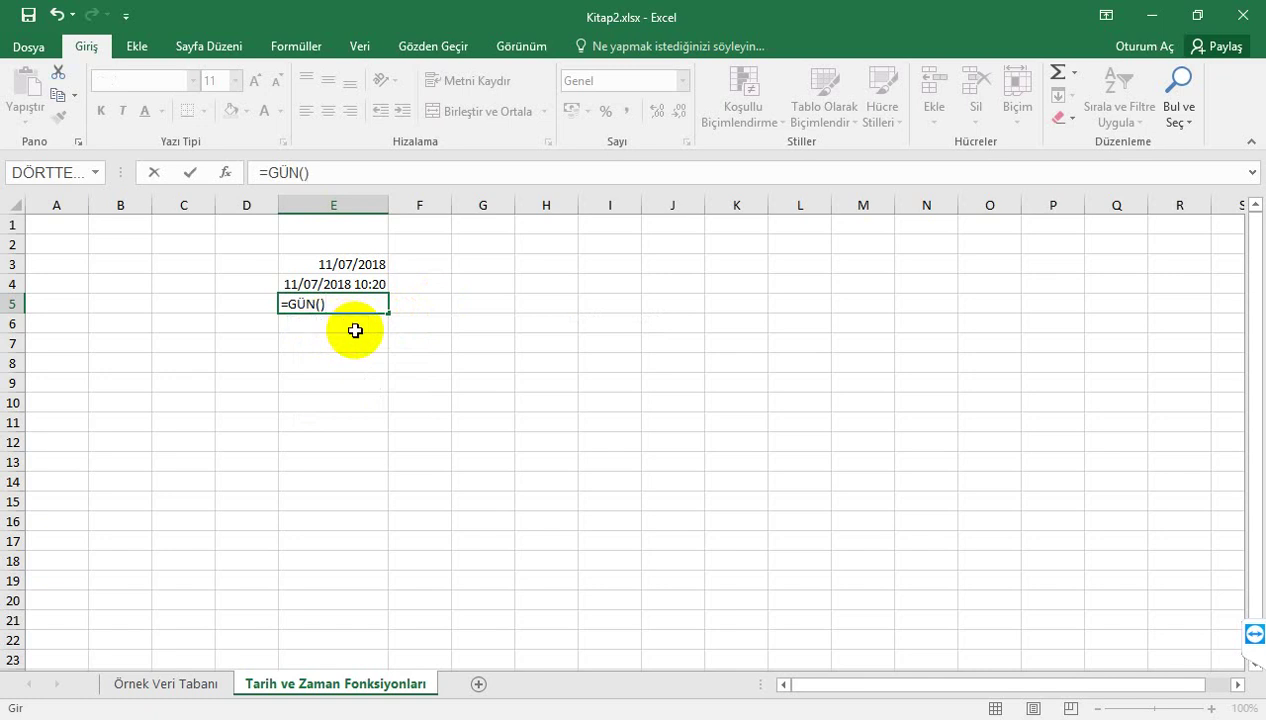
key("Return")
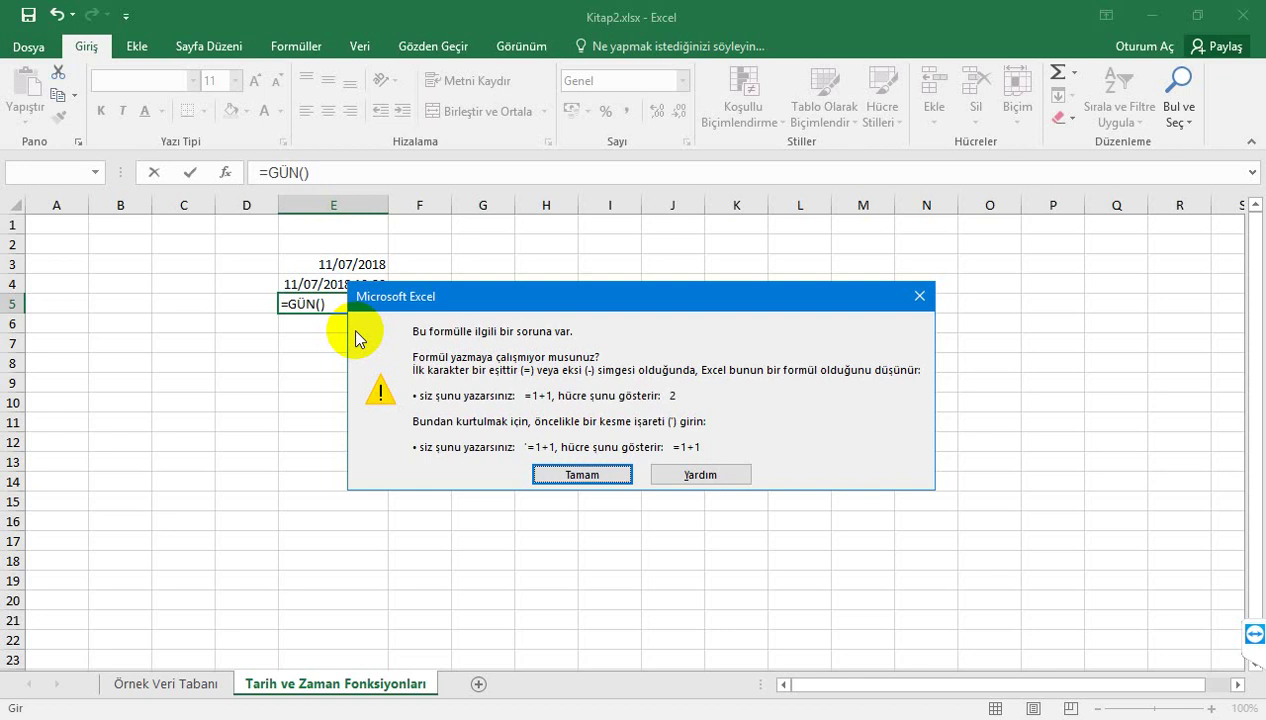
left_click(569, 477)
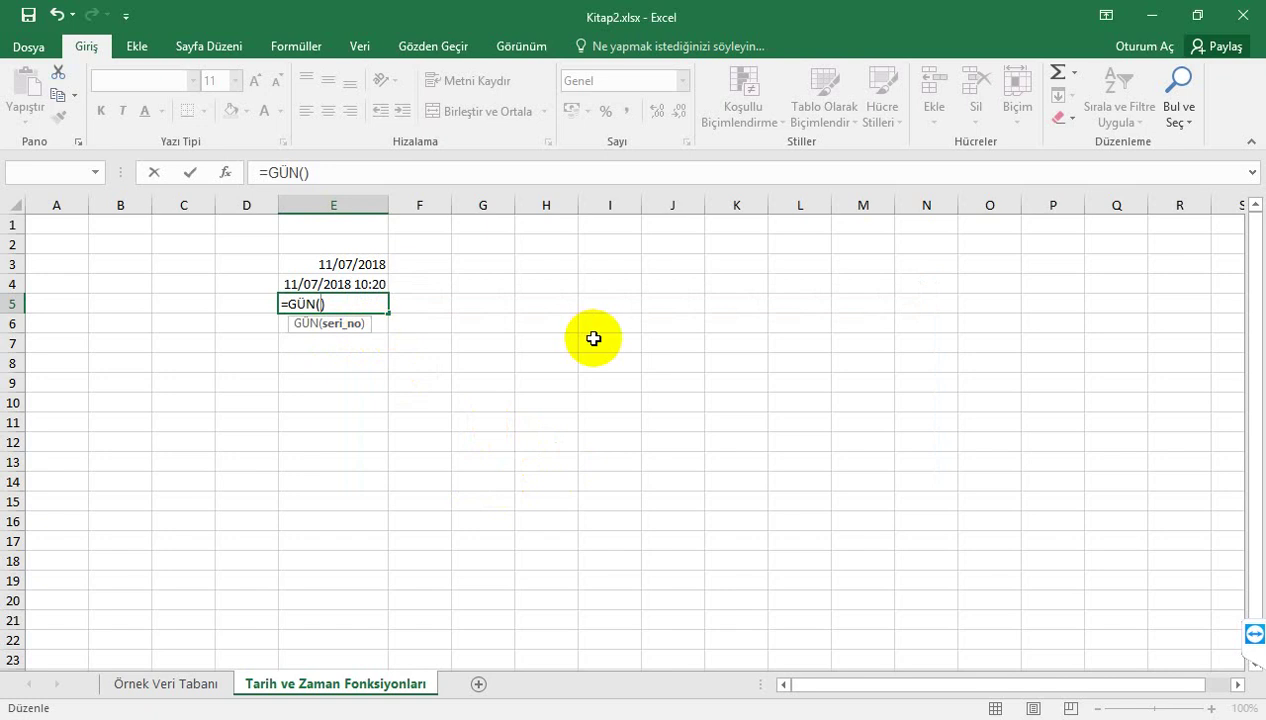
type("1")
key("Return")
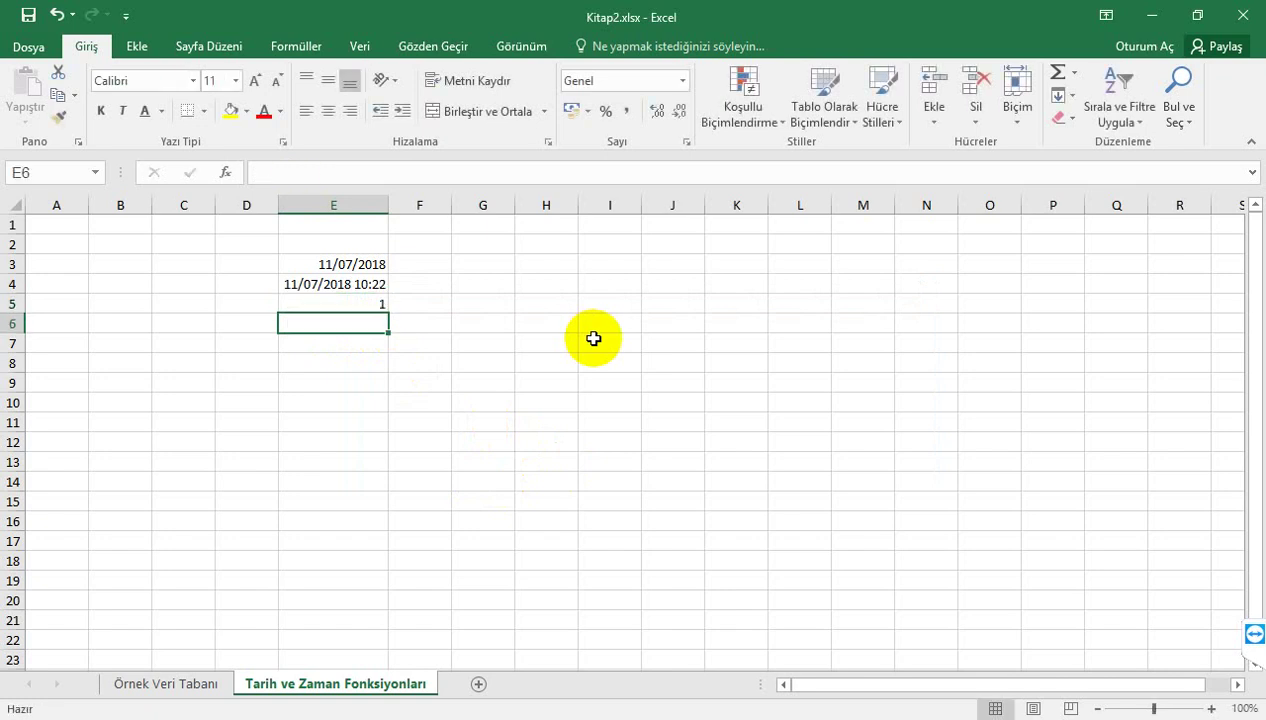
Step: Edit E5's formula argument to 10 so it reads =GÜN(10)
key("Up")
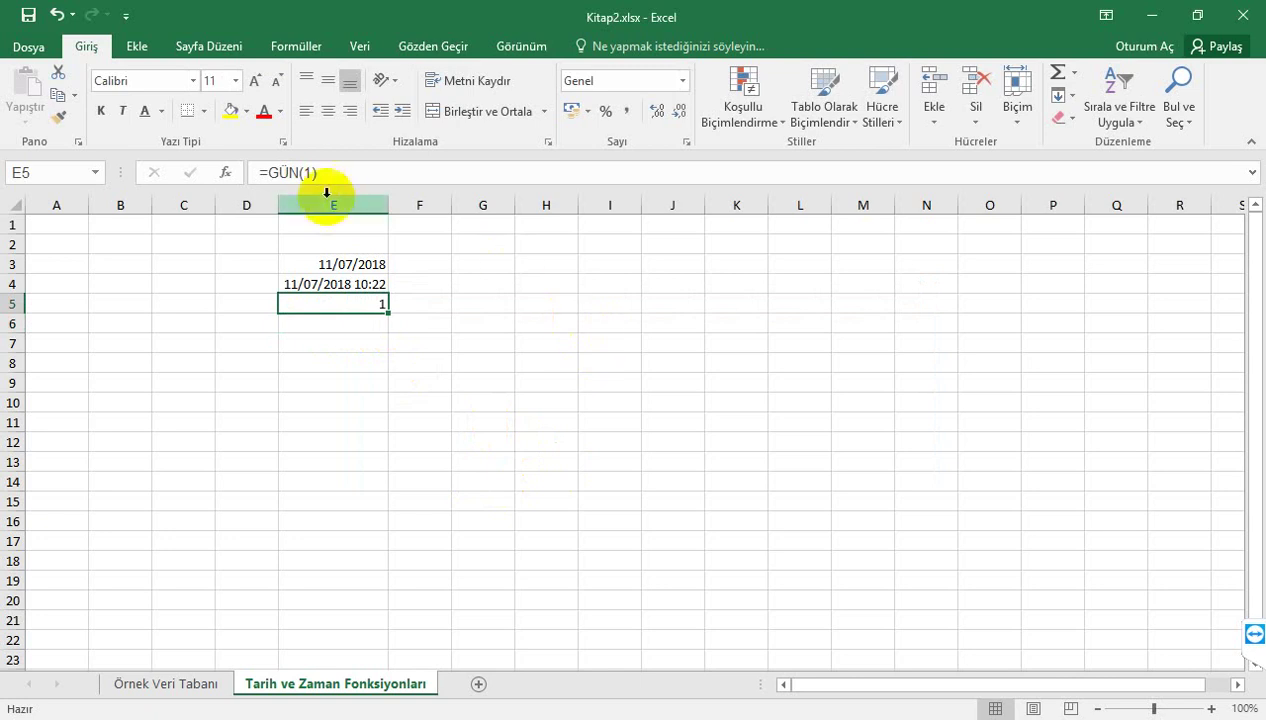
left_click(310, 173)
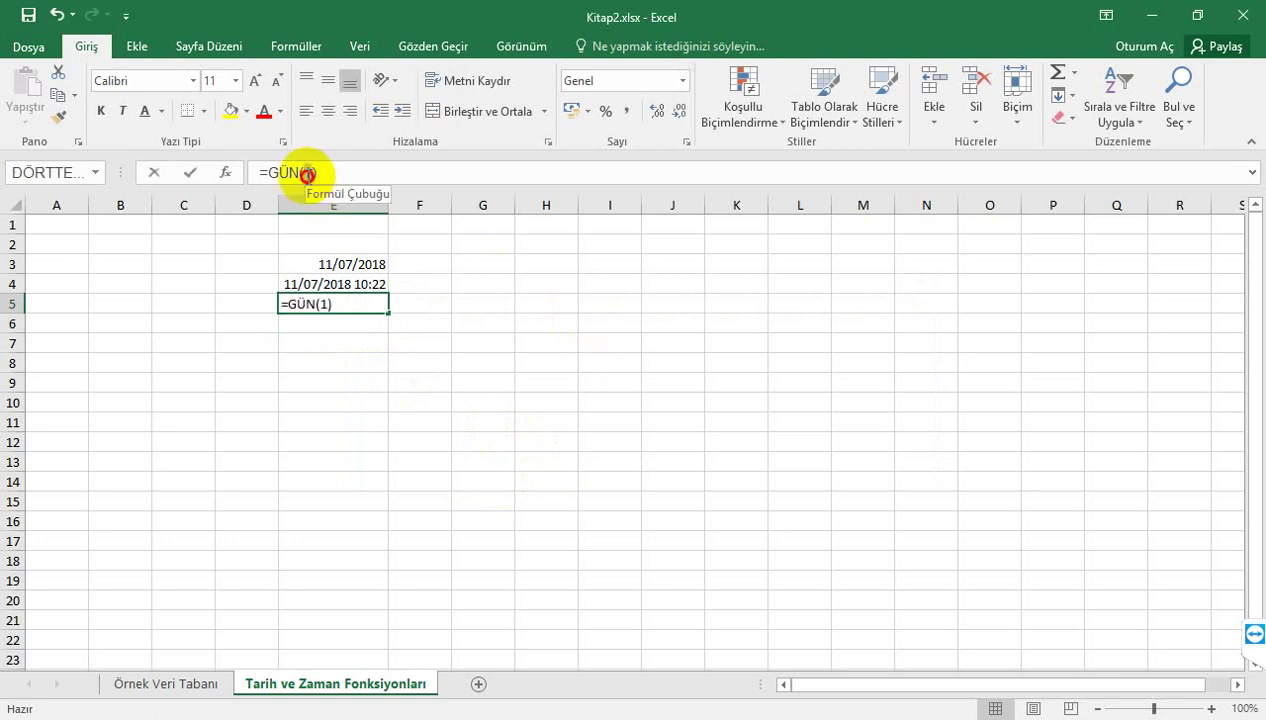
double_click(309, 173)
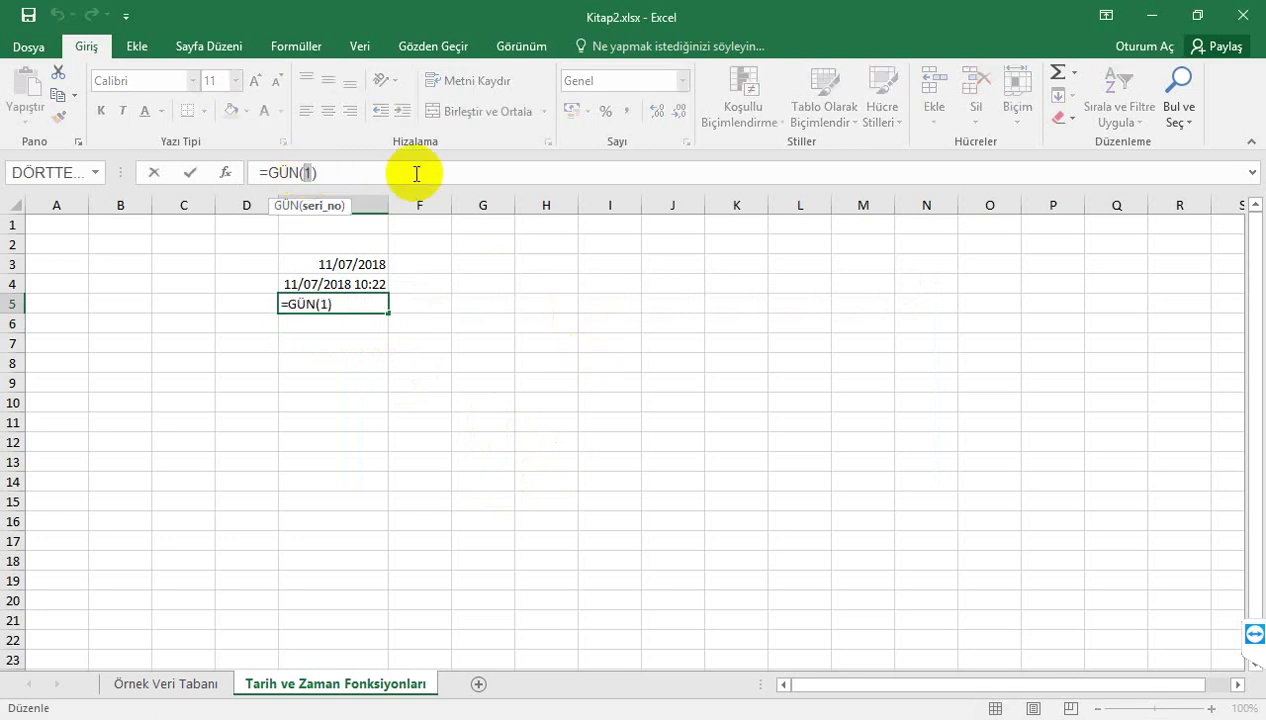
type("10")
key("Return")
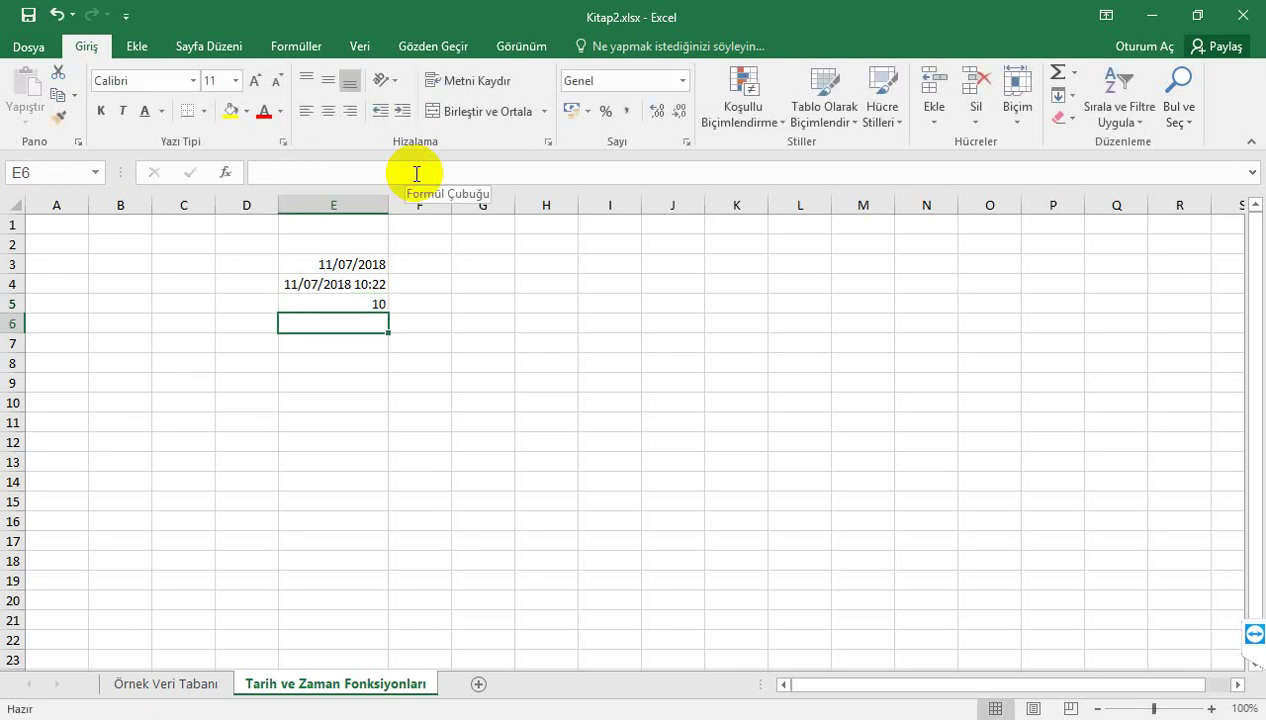
key("Up")
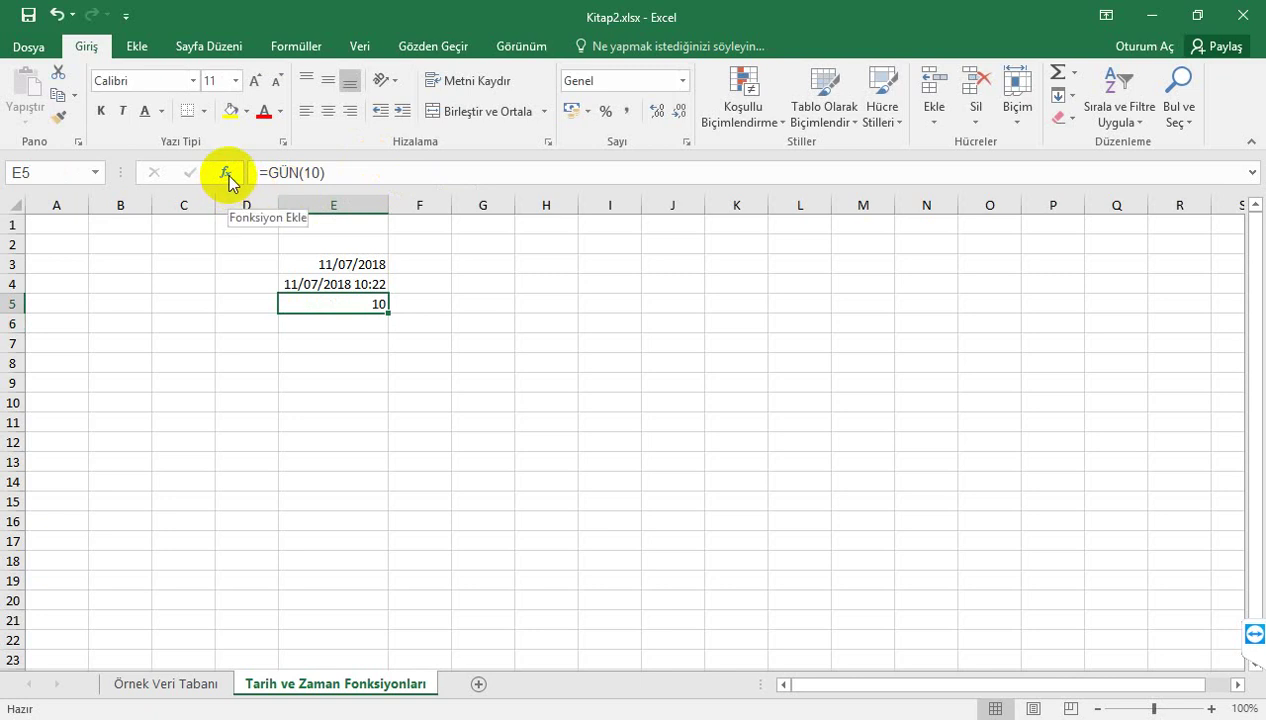
Step: Review the GÜN Function Arguments (Seri_no 10) and confirm them for E5
left_click(226, 174)
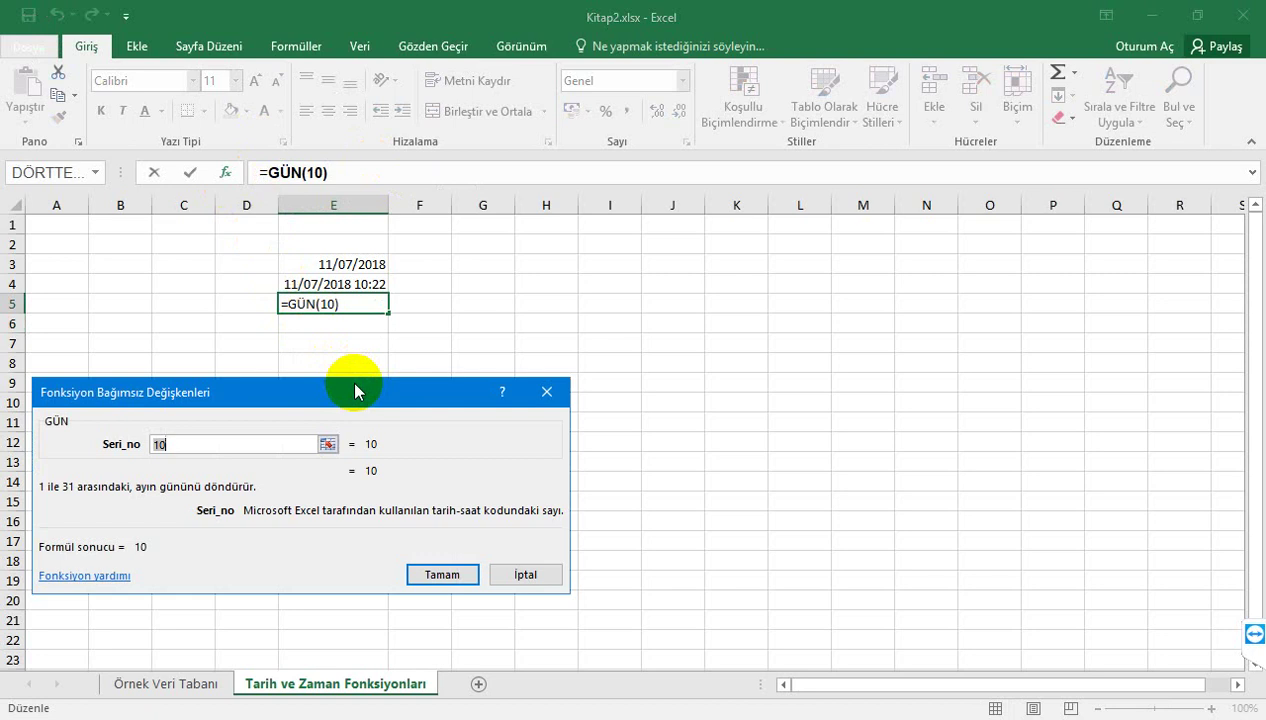
left_click_drag(355, 390, 743, 321)
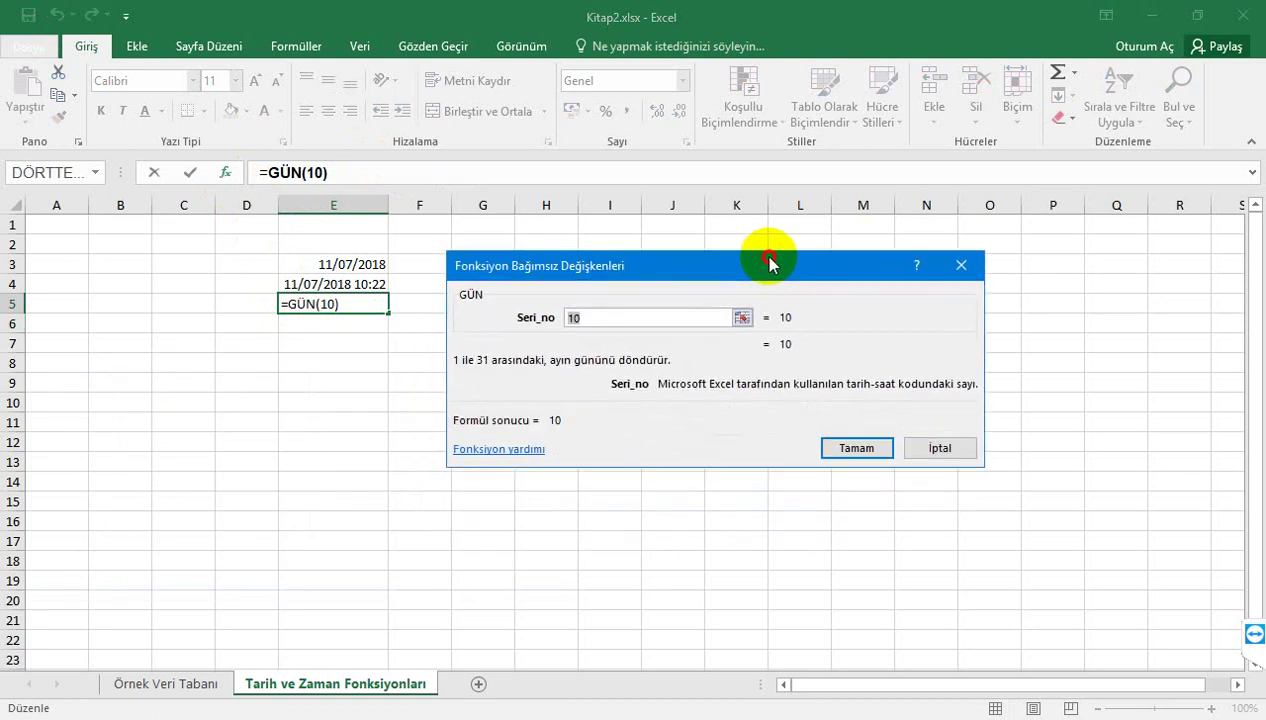
left_click_drag(770, 262, 771, 258)
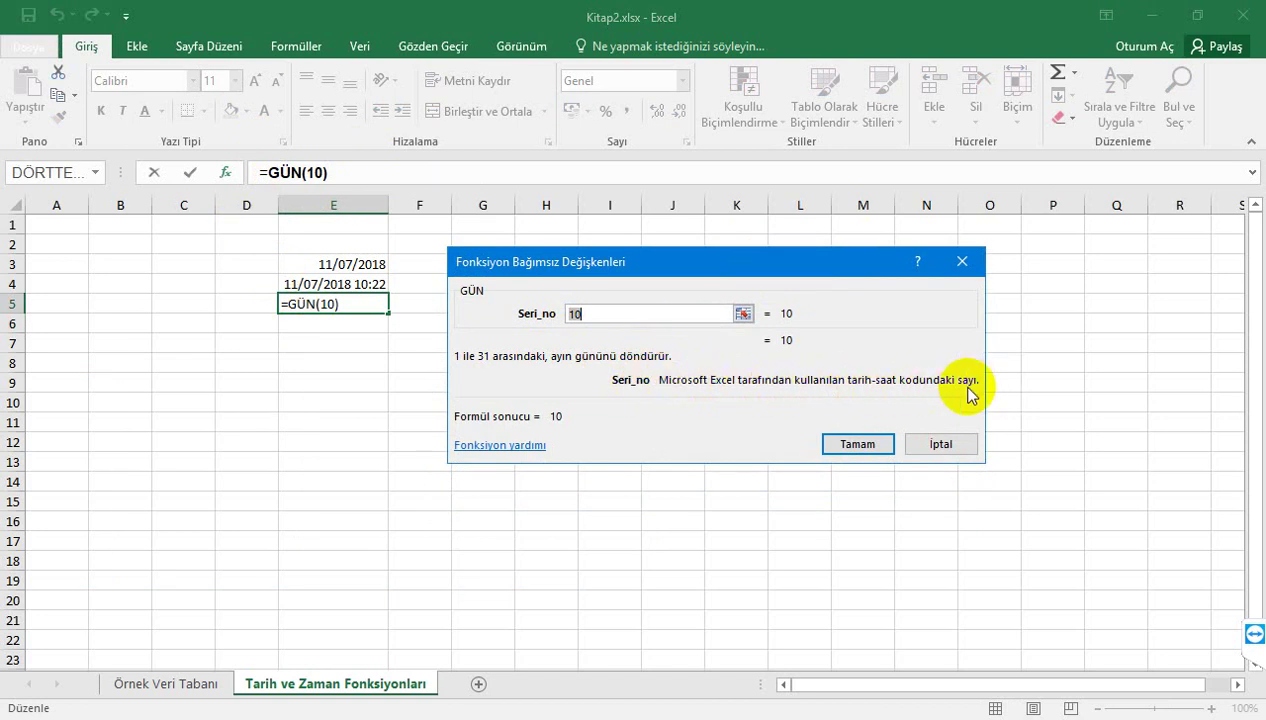
left_click(866, 446)
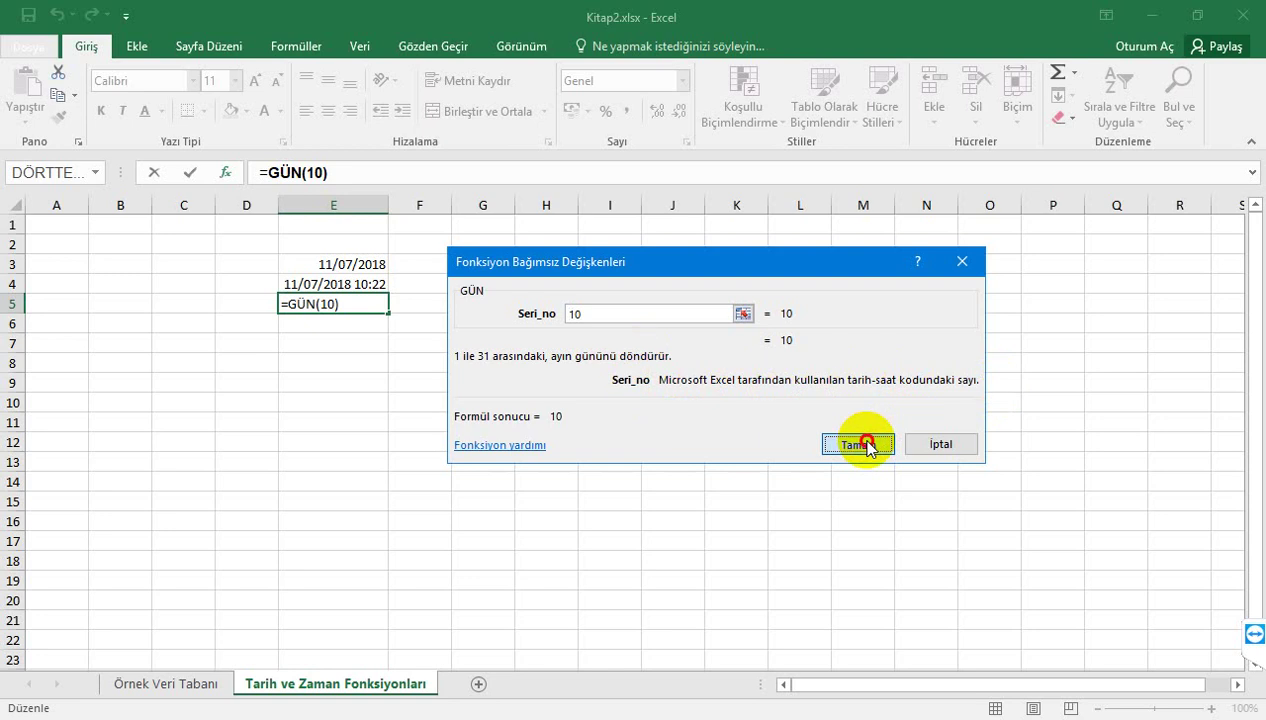
left_click(862, 444)
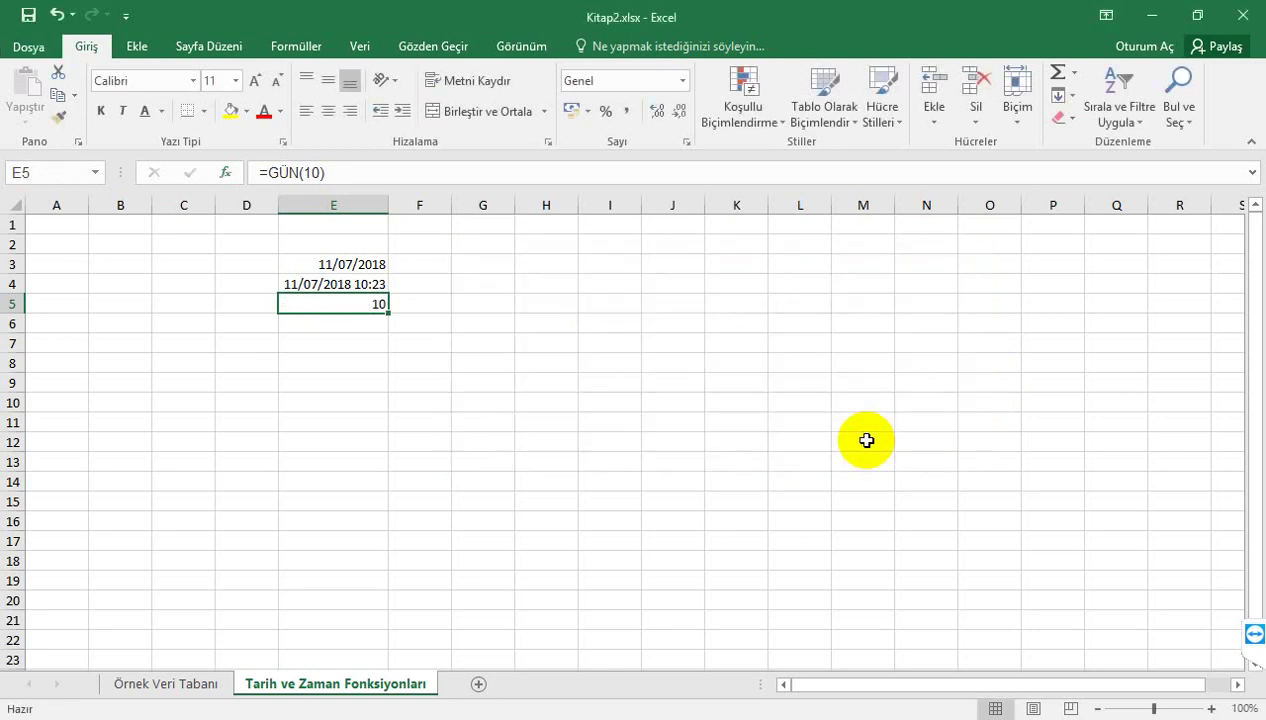
Step: Change E5's GÜN argument from 10 to 200
left_click(313, 171)
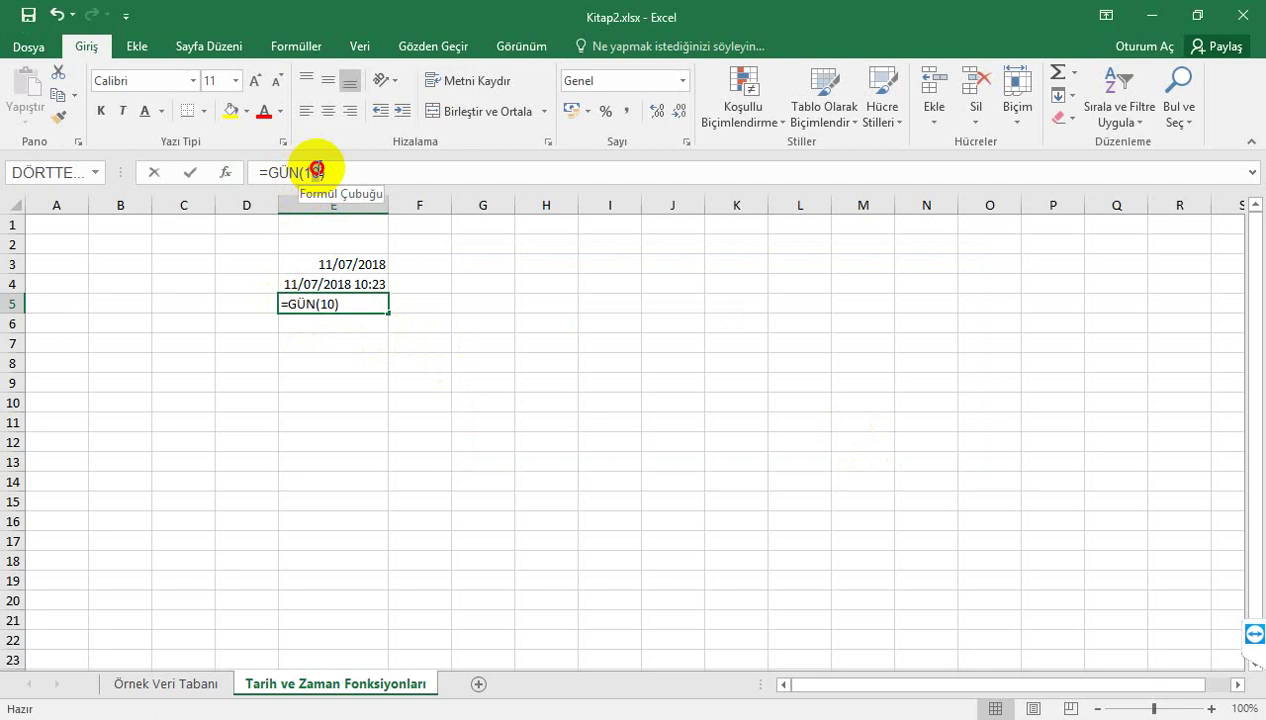
left_click_drag(317, 171, 344, 181)
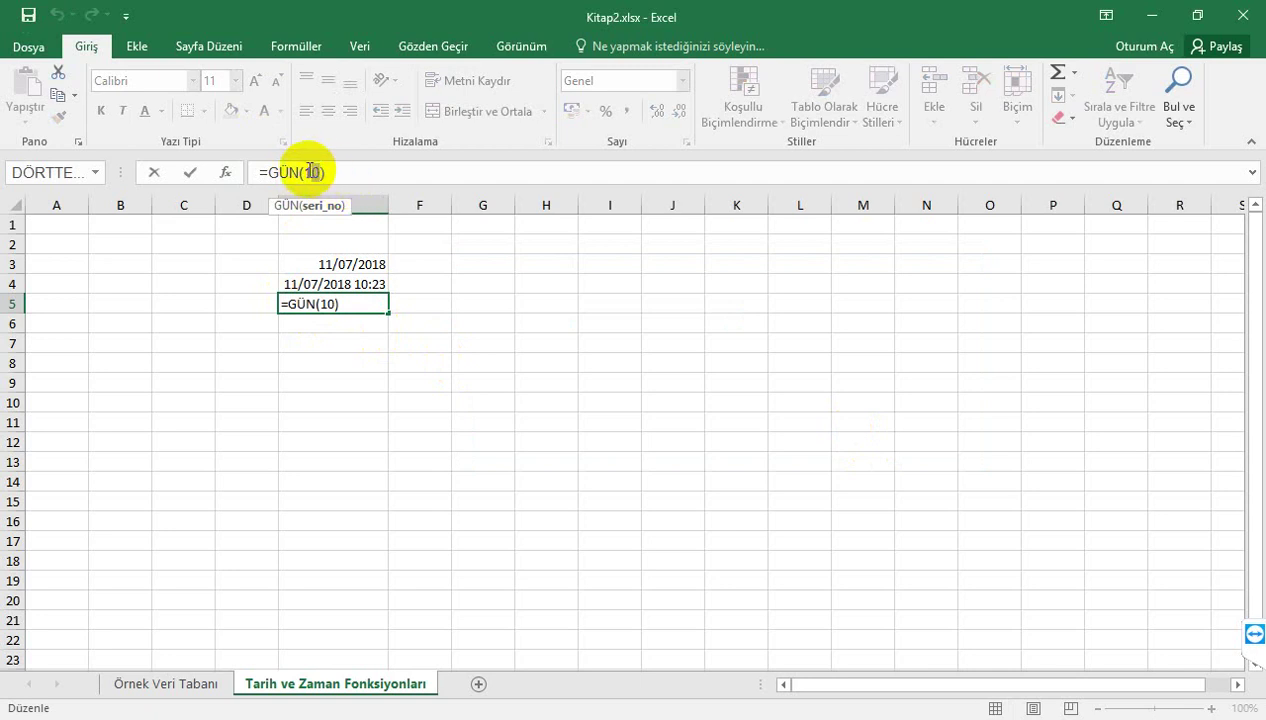
left_click(316, 166)
double_click(318, 168)
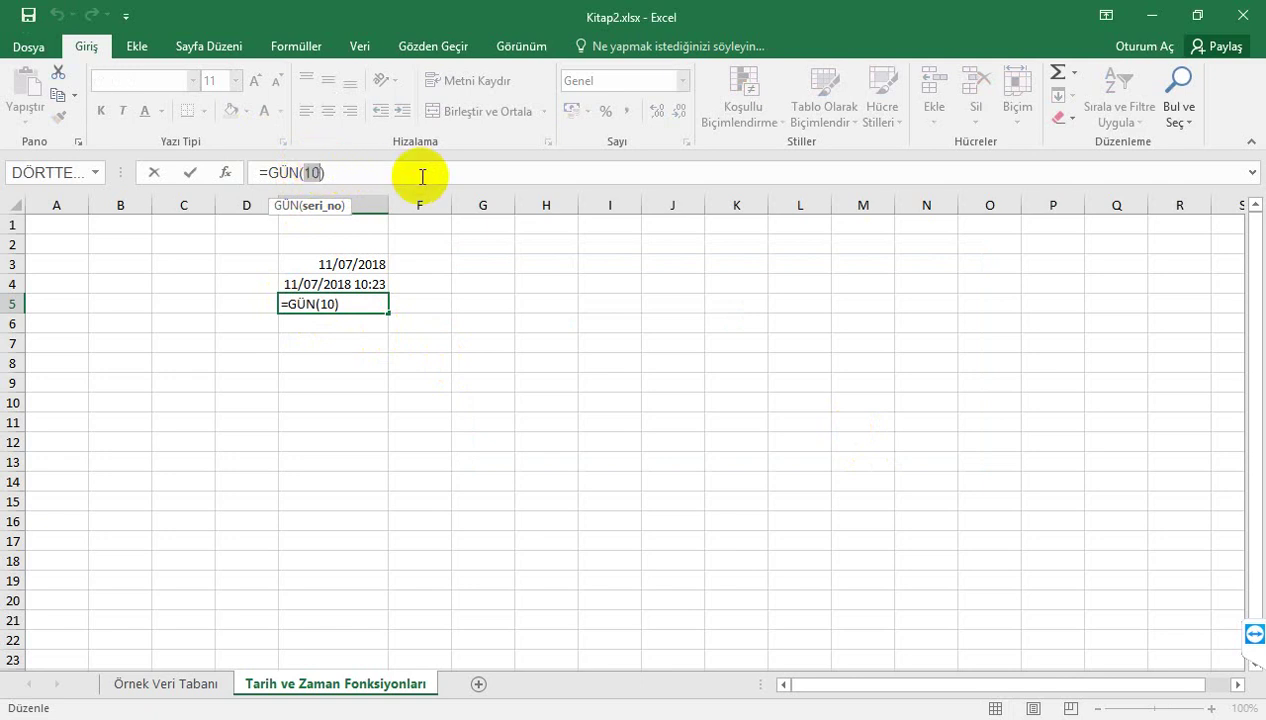
type("2")
type("00")
key("Return")
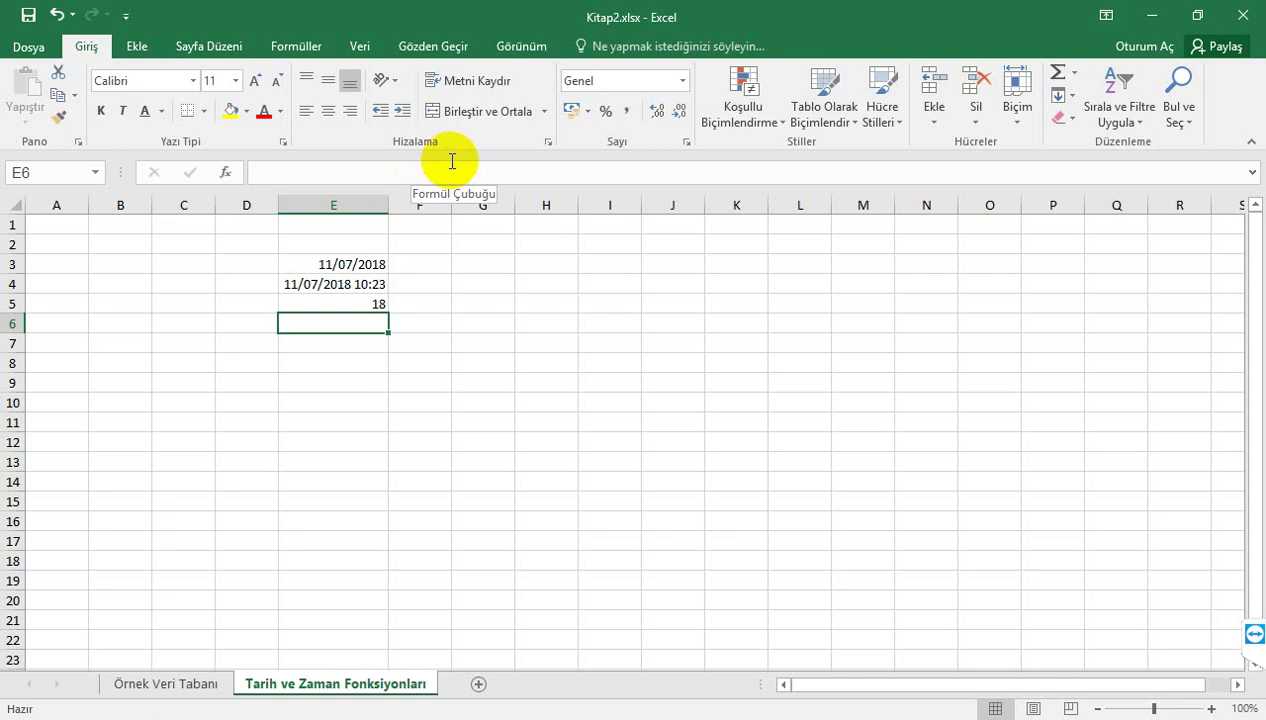
Step: Change the GÜN argument to 364 so E5 shows 29, then start an =ay formula in E6
left_click(330, 302)
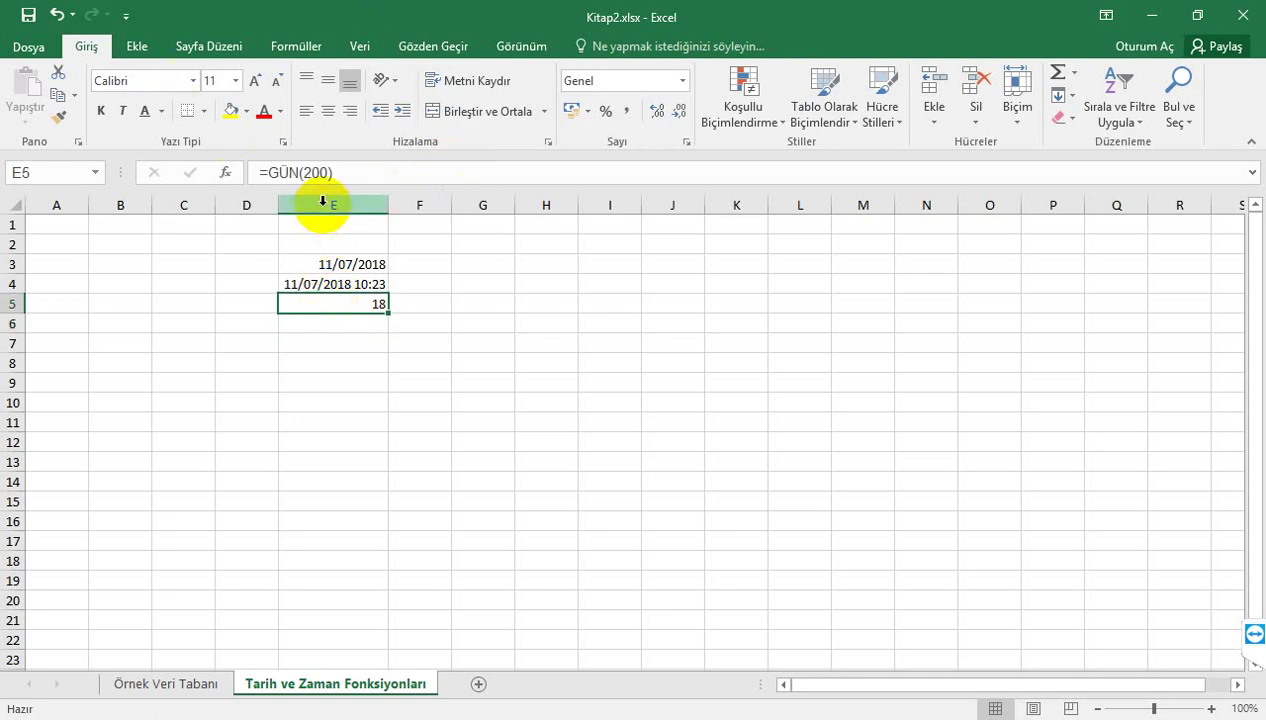
left_click(308, 173)
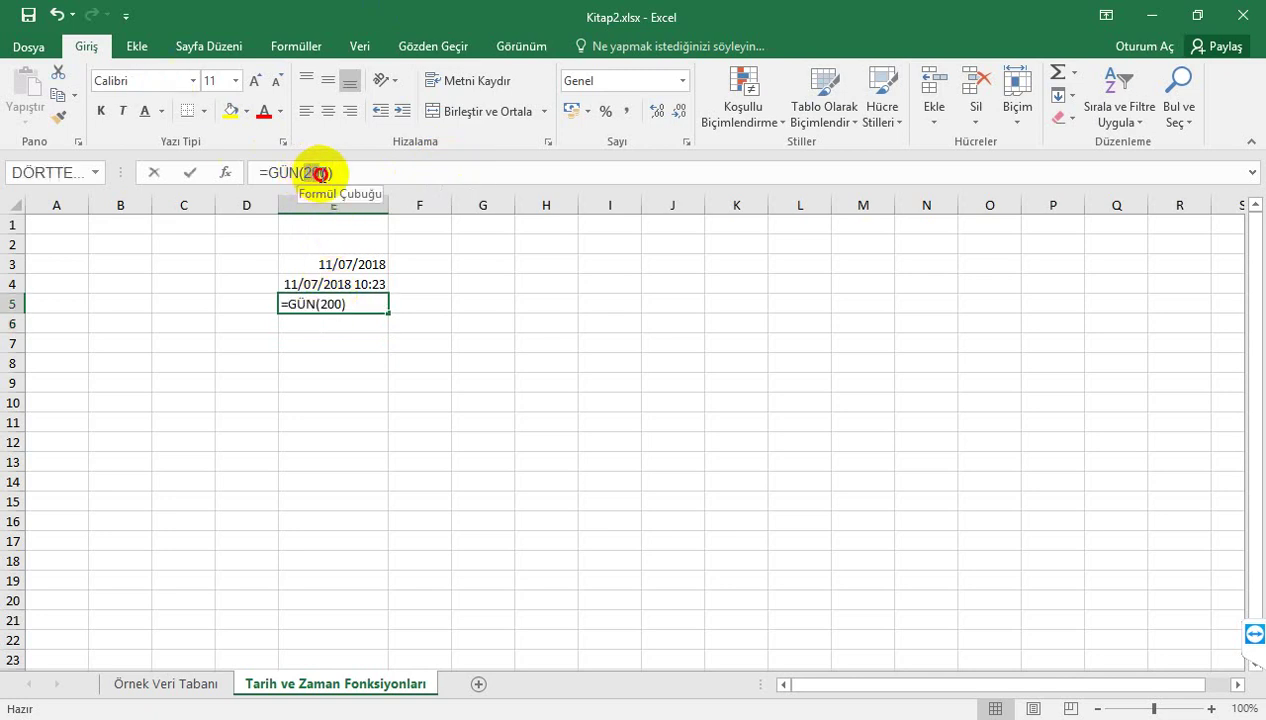
double_click(320, 173)
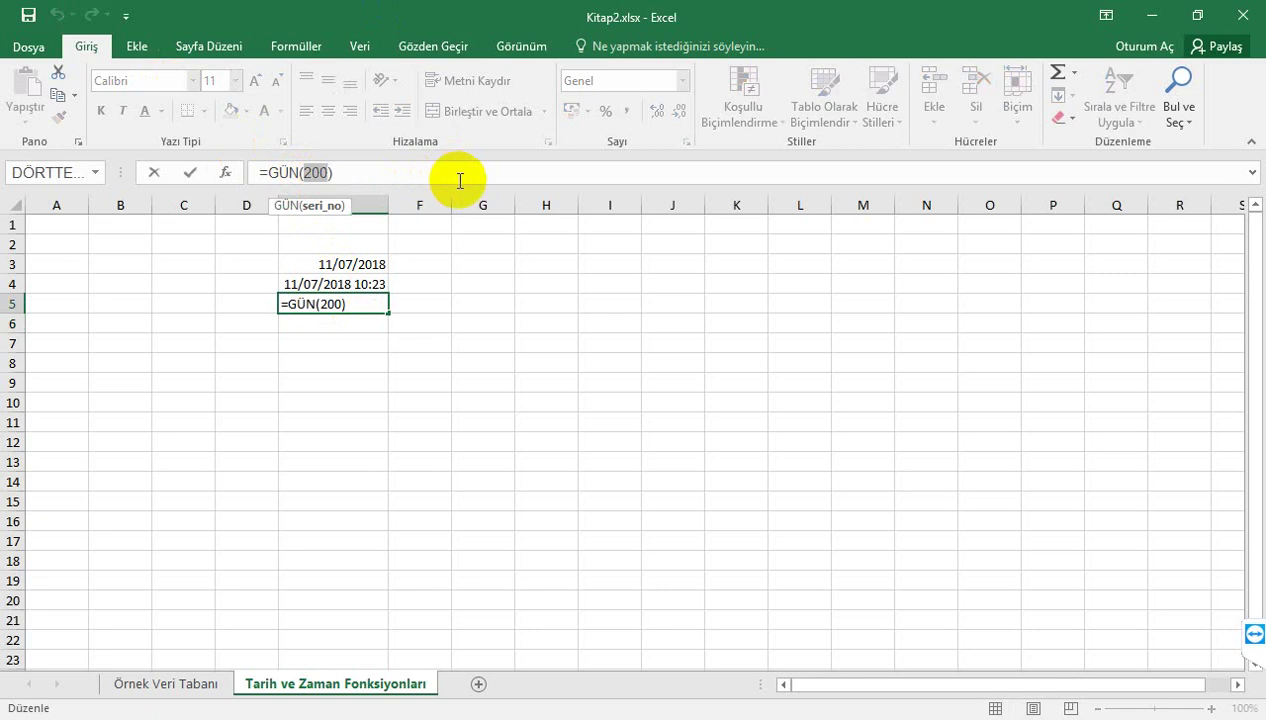
type("364")
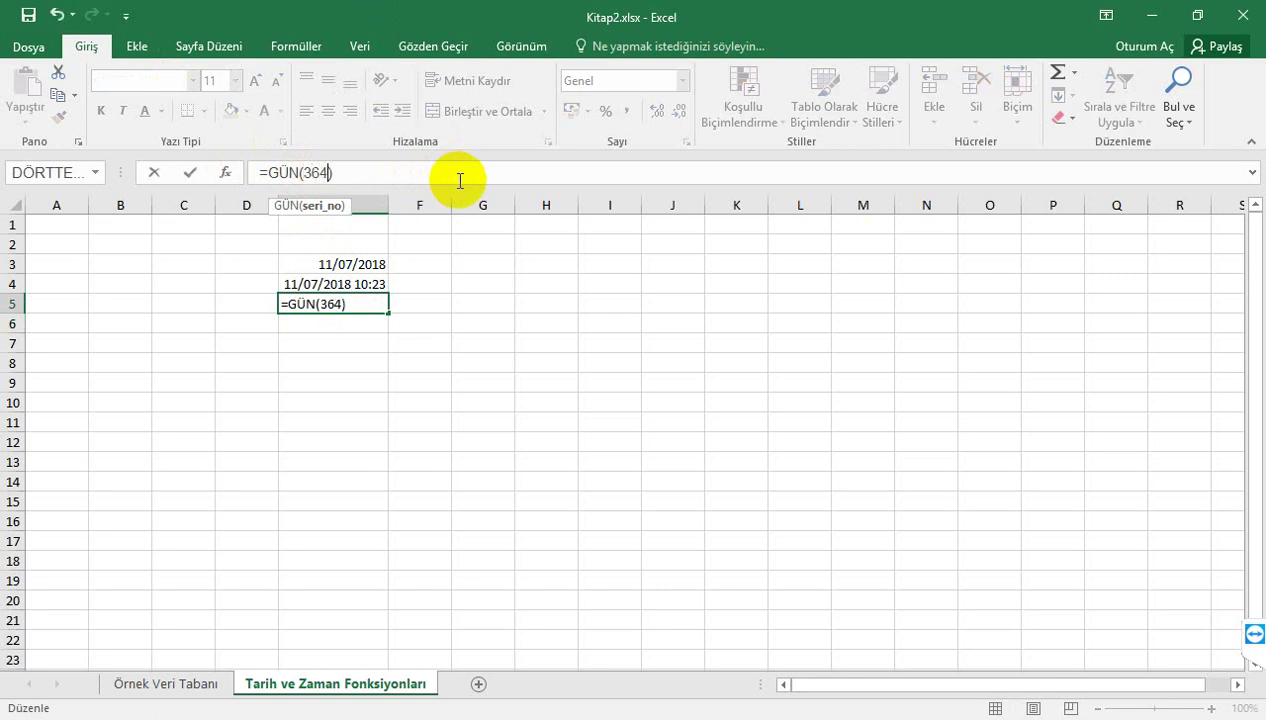
key("Return")
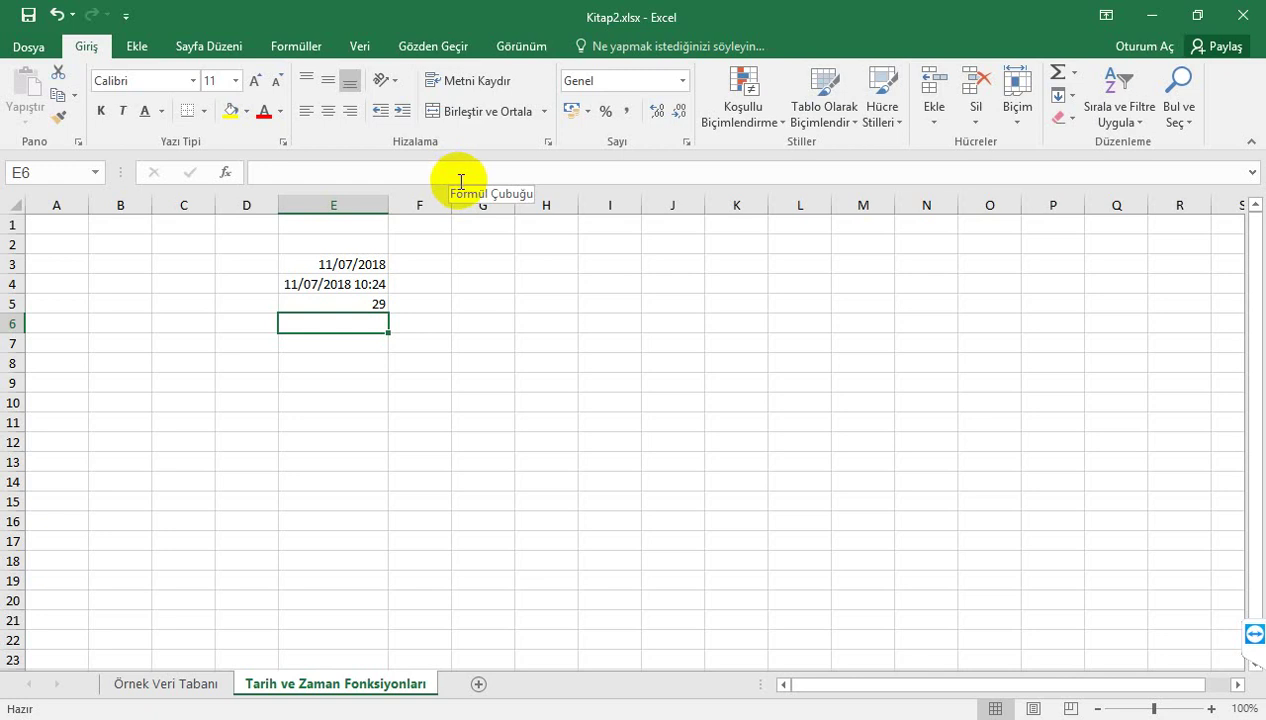
type("=ay")
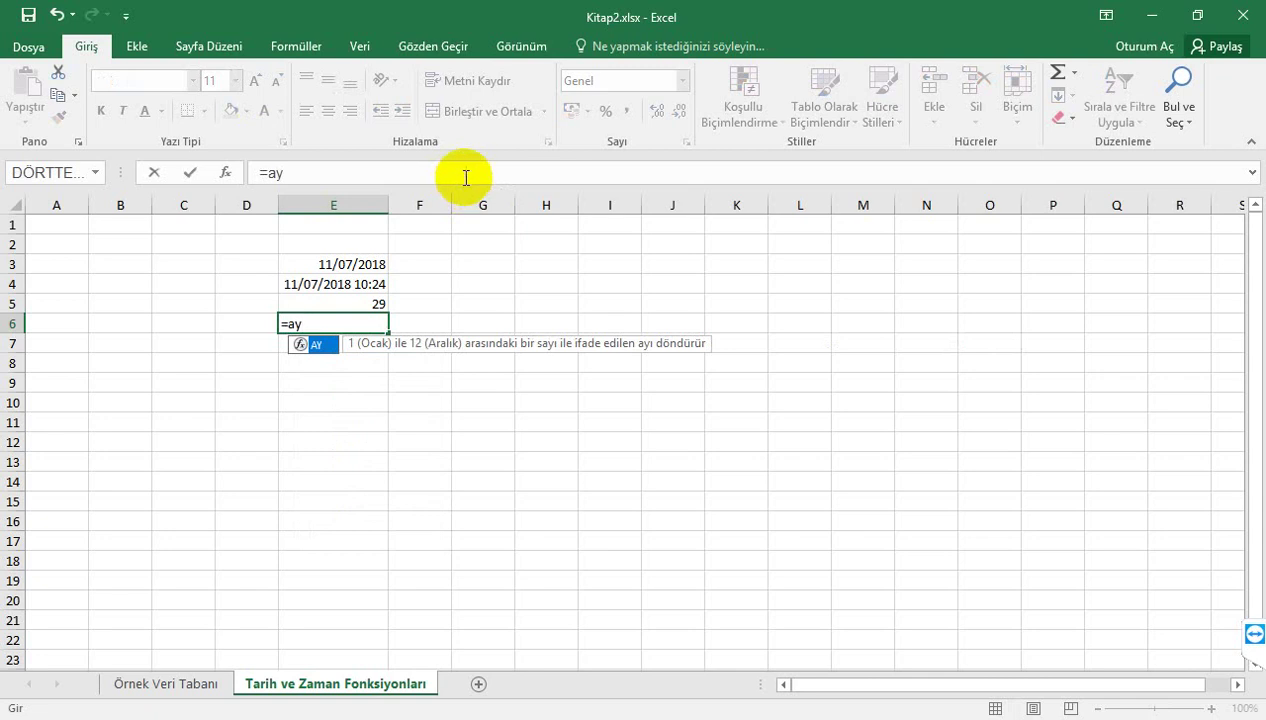
Step: Complete the formula in E6 as =AY(6)
double_click(318, 345)
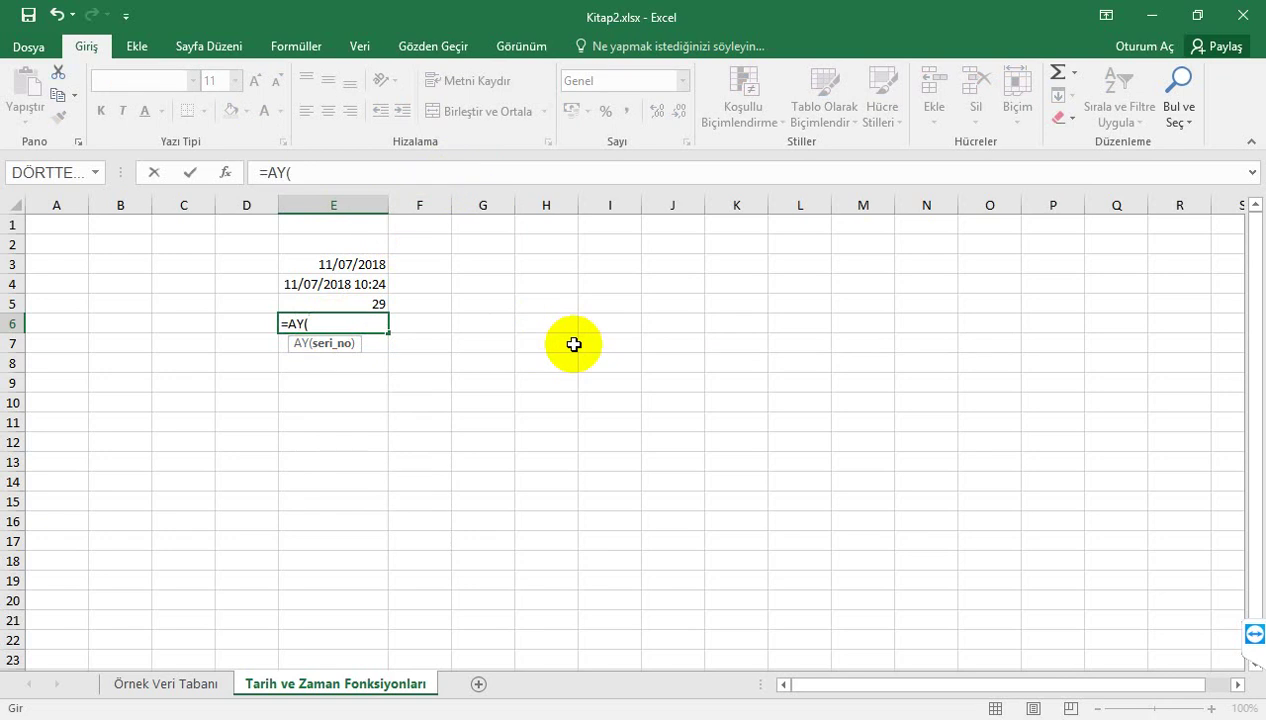
type("6")
type(")")
key("Return")
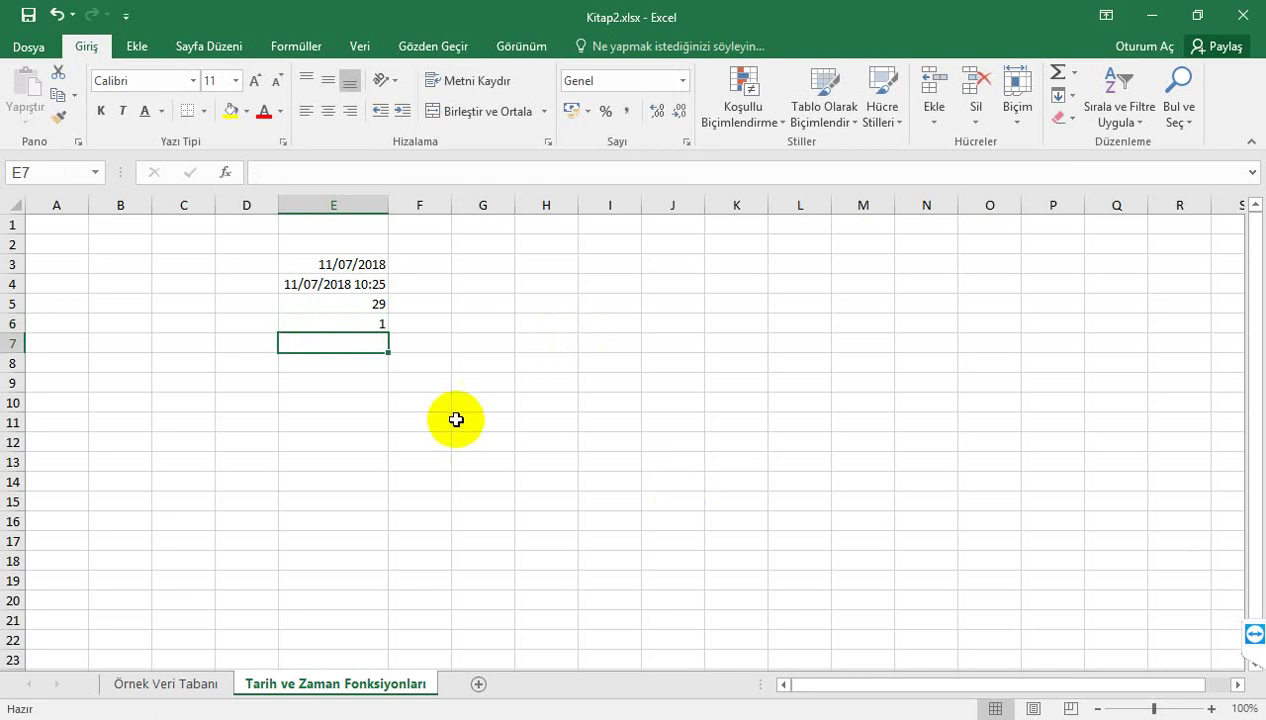
Step: Change E6 to =AY(7), then clear the cell's contents
left_click(362, 324)
double_click(362, 324)
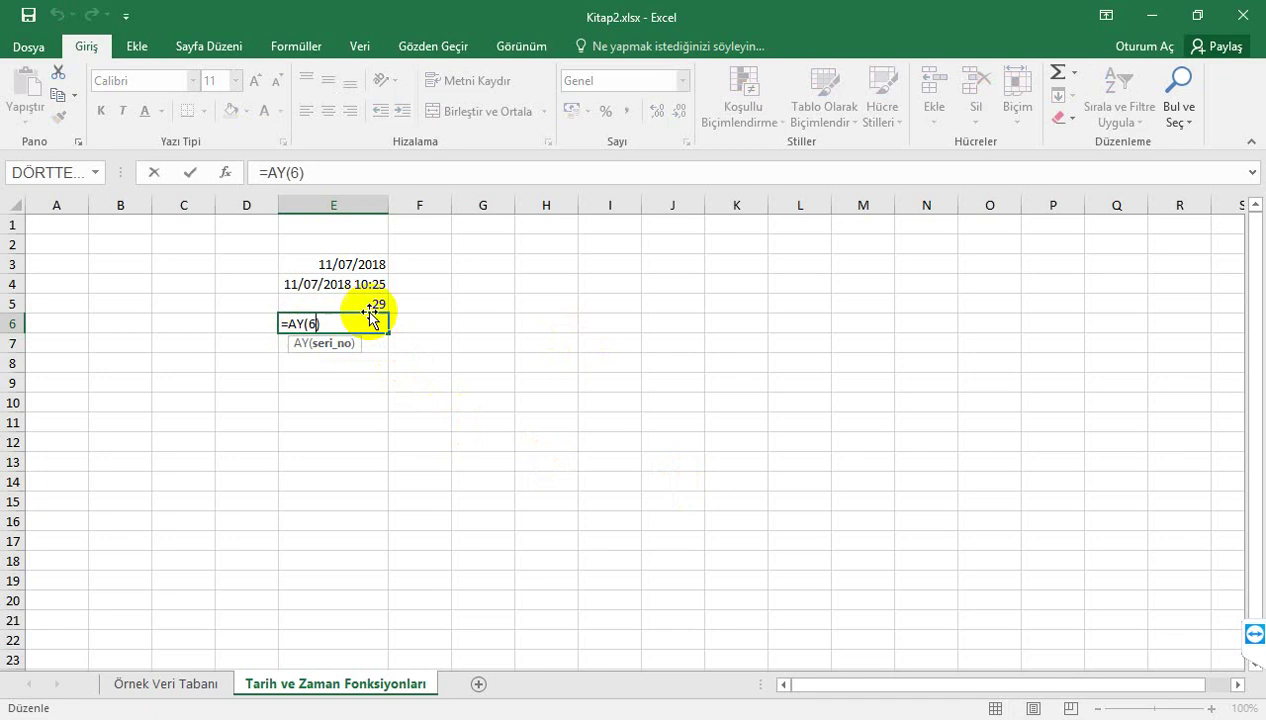
key("BackSpace")
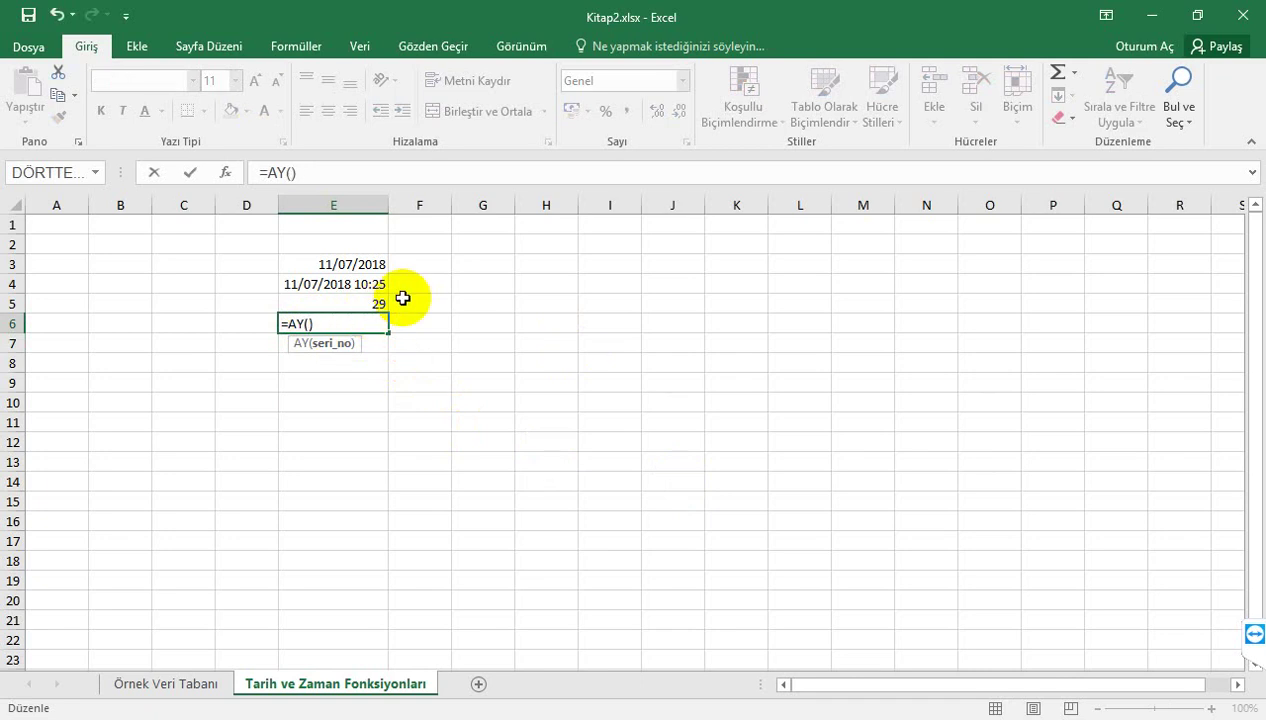
type("7")
key("Return")
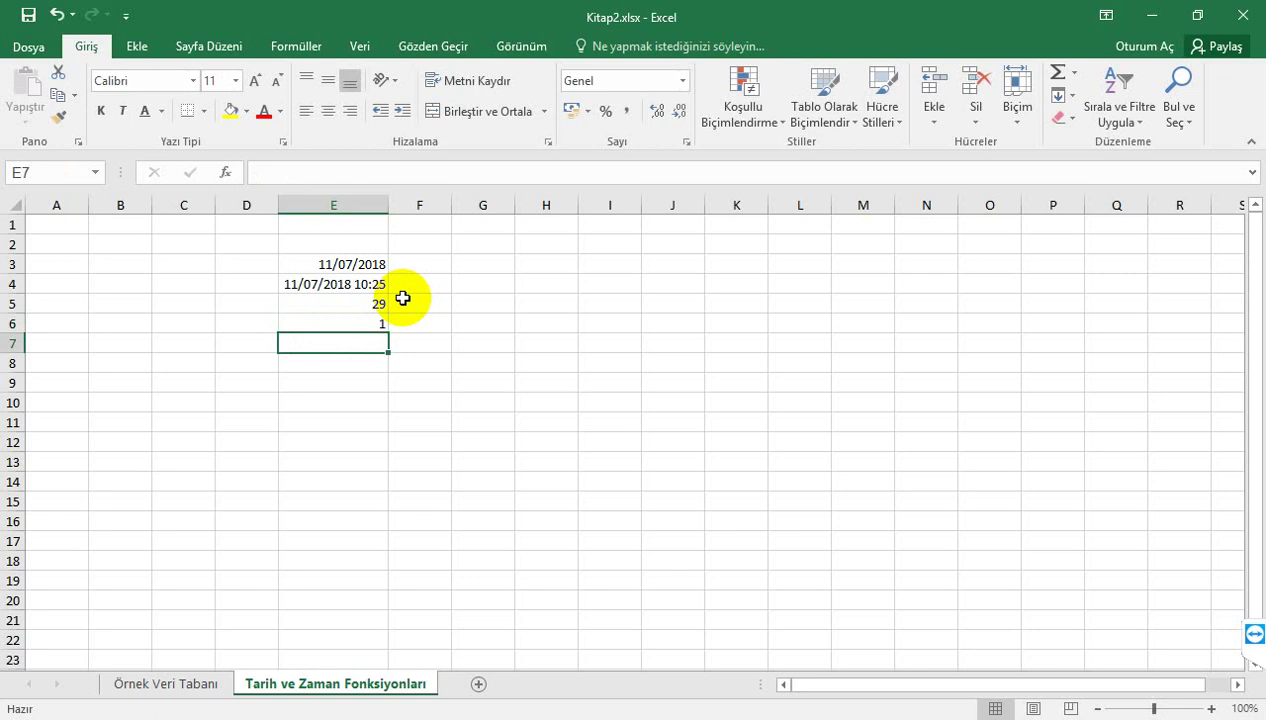
left_click(330, 324)
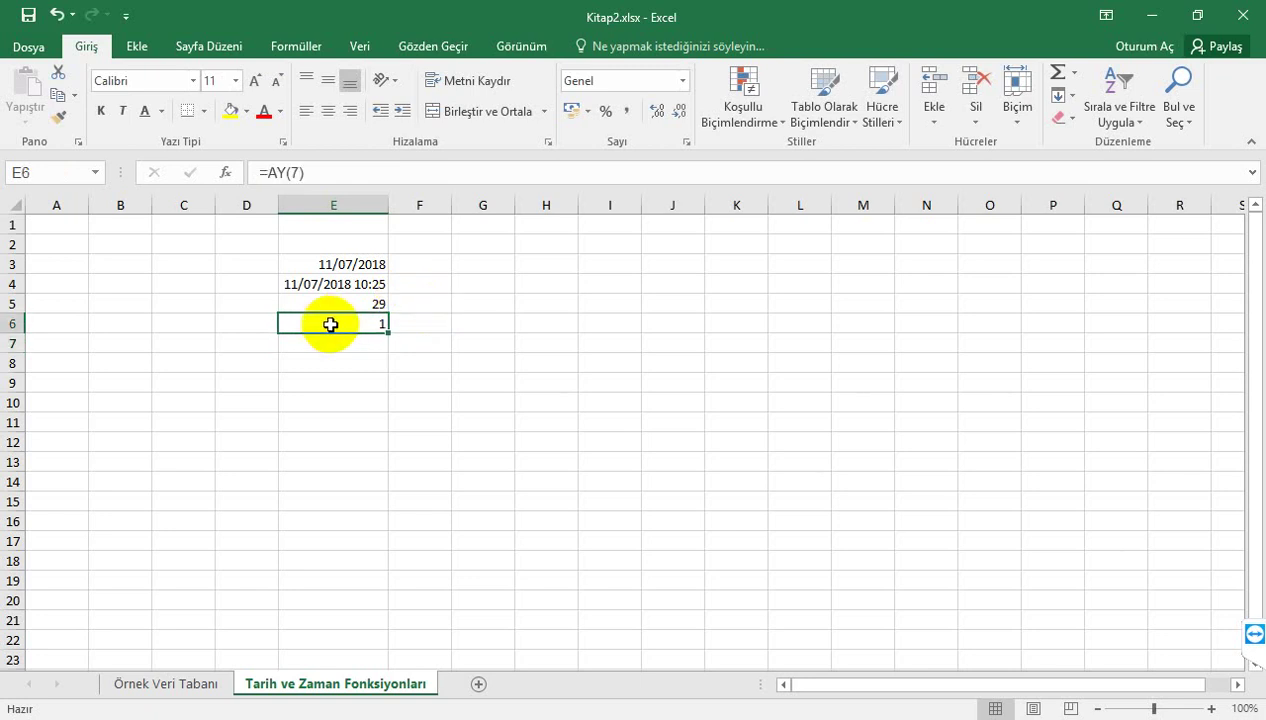
key("Delete")
Step: Filter Insert Function to the Tarih ve Saat category and read the GÜN and DAKİKA descriptions
left_click(226, 174)
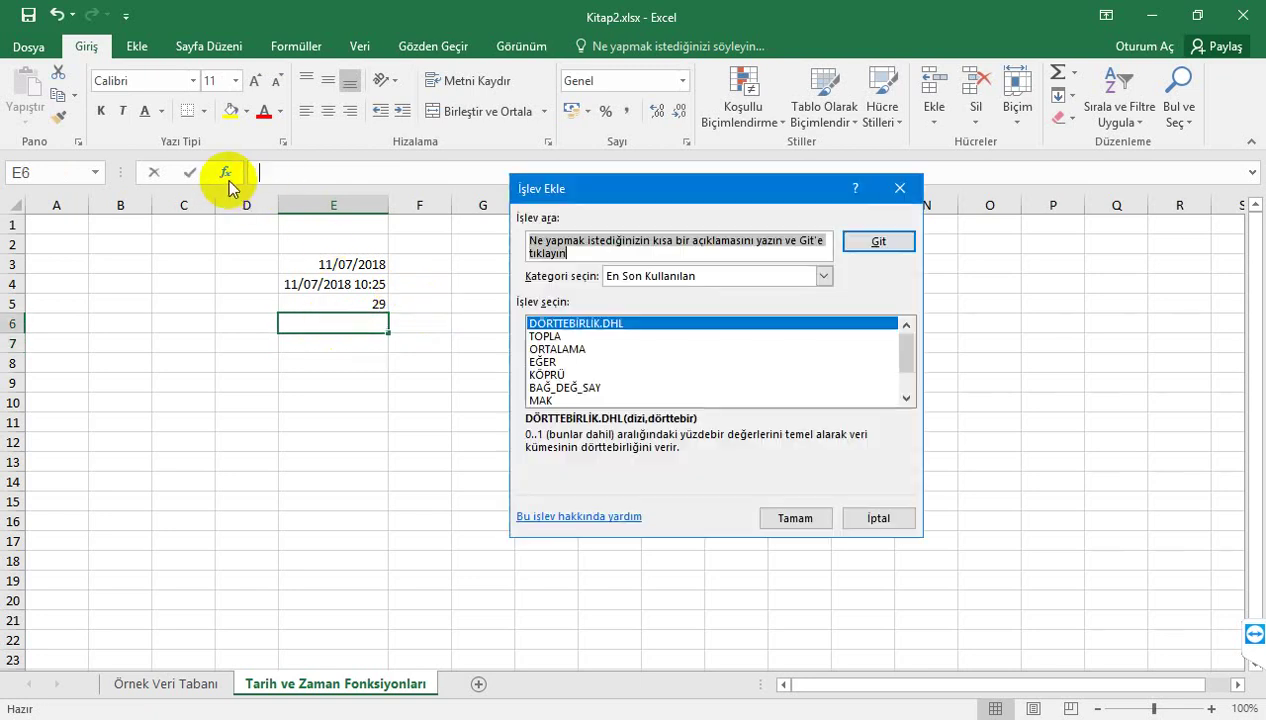
left_click(684, 277)
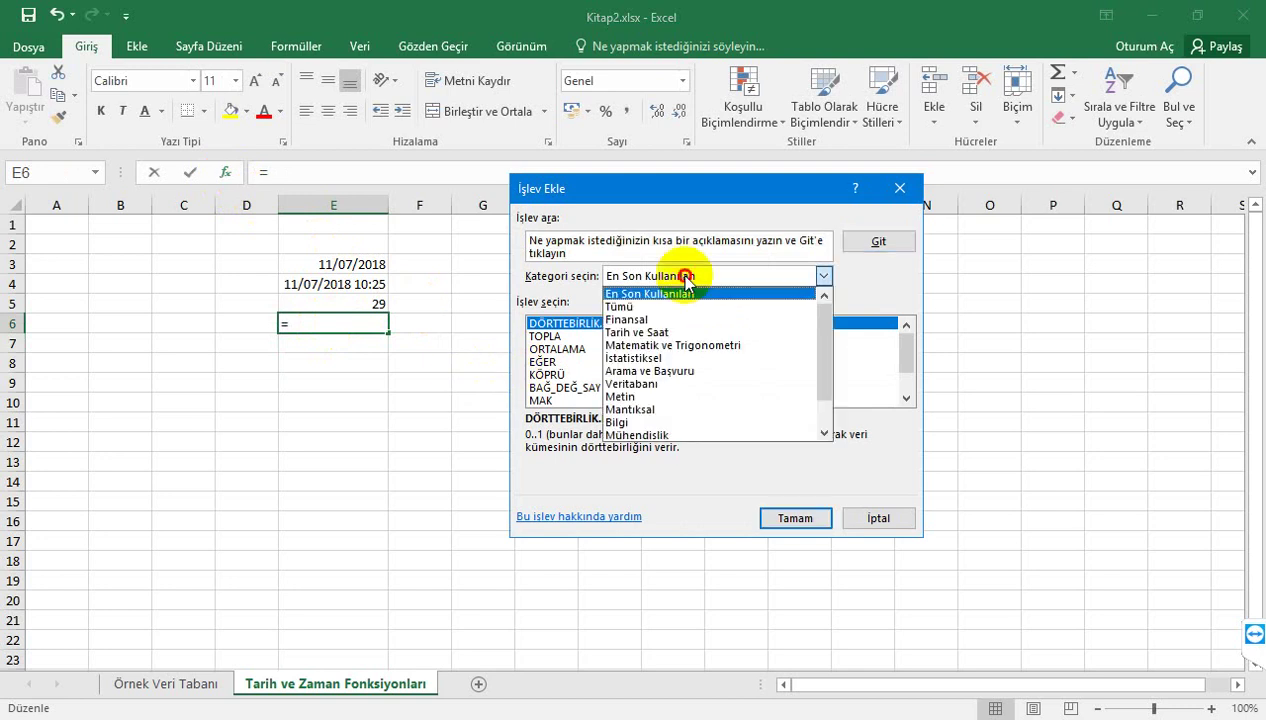
left_click(640, 333)
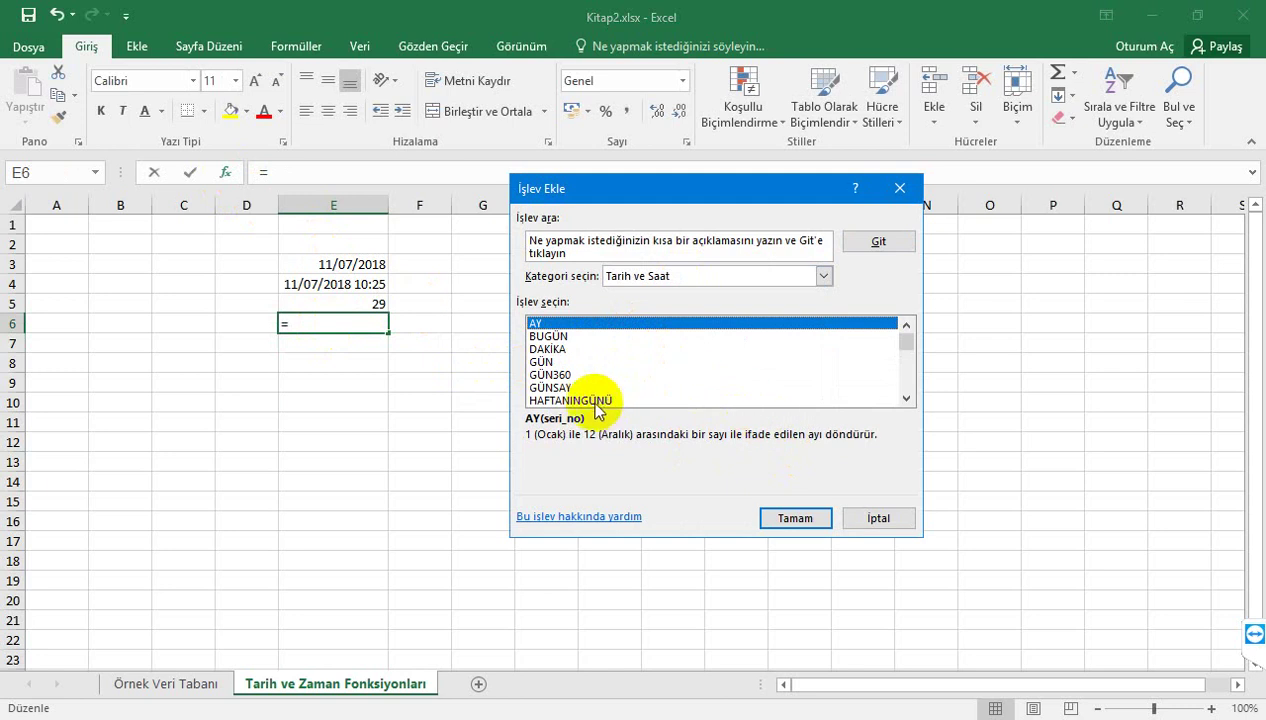
left_click(545, 363)
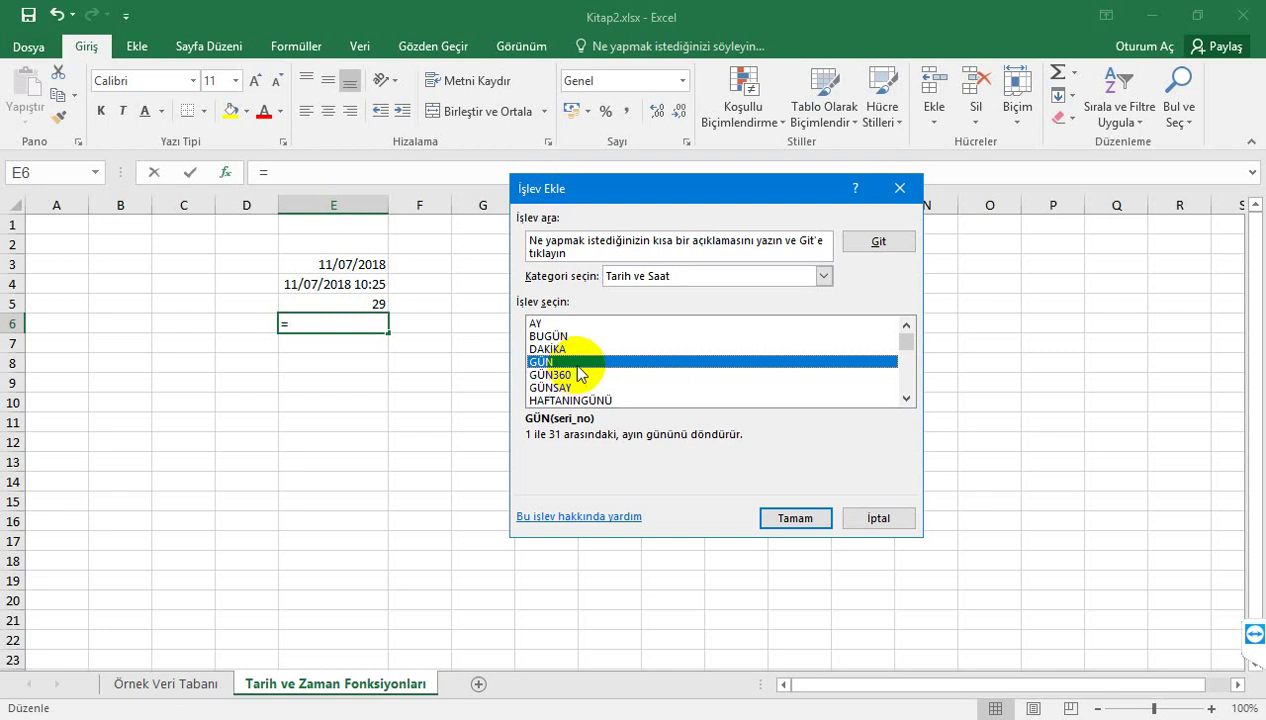
left_click(550, 351)
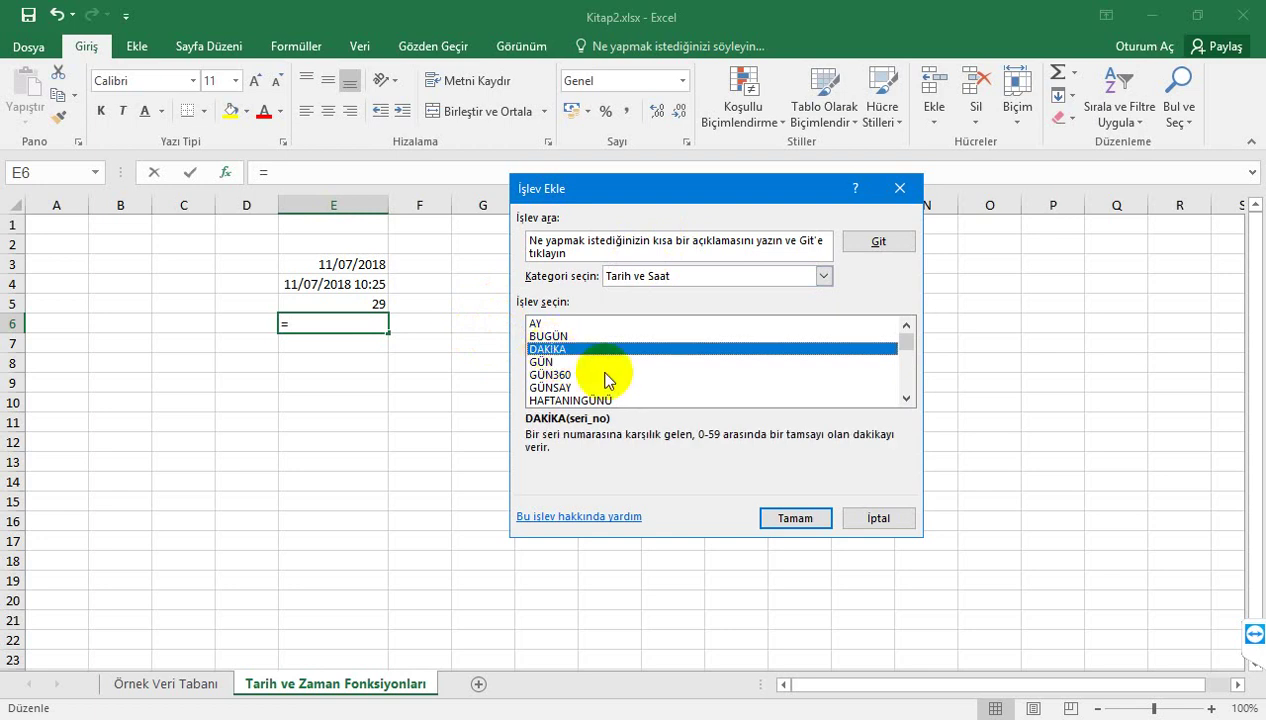
Step: Scroll through the date and time functions and select AY
left_click(906, 400)
left_click(906, 400)
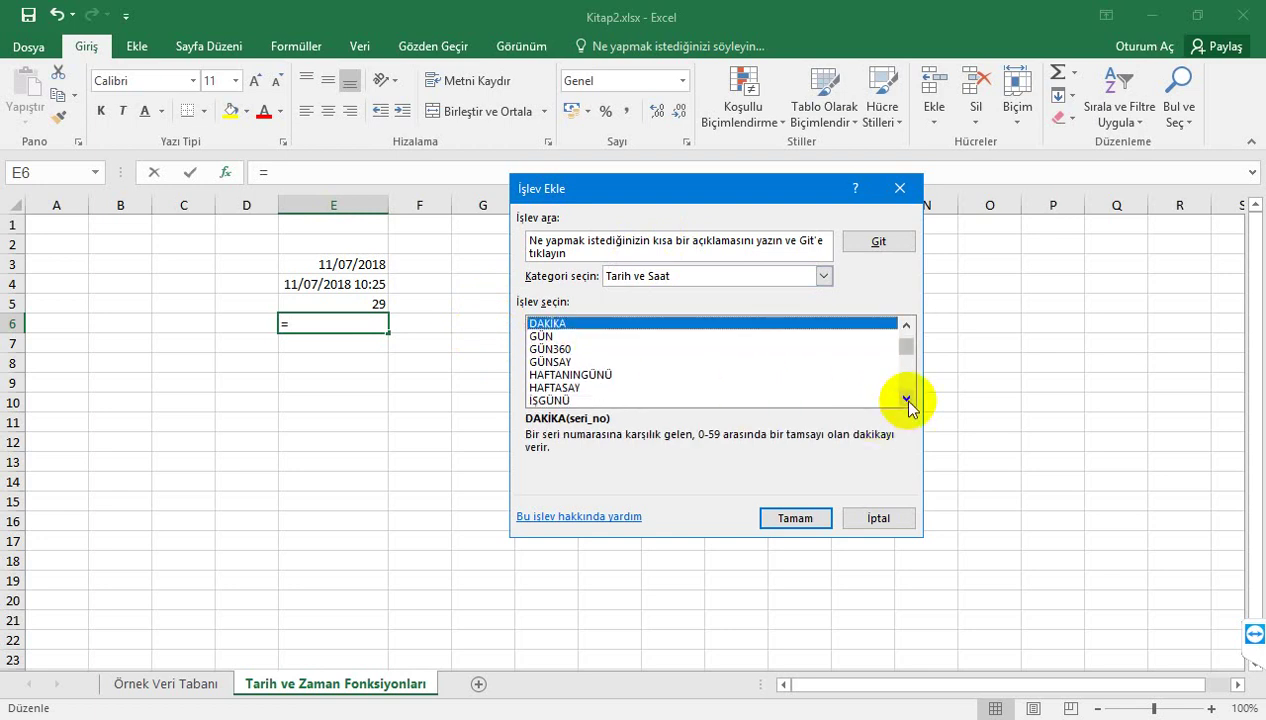
left_click(906, 400)
left_click(906, 400)
left_click(906, 400)
left_click(906, 400)
left_click(906, 400)
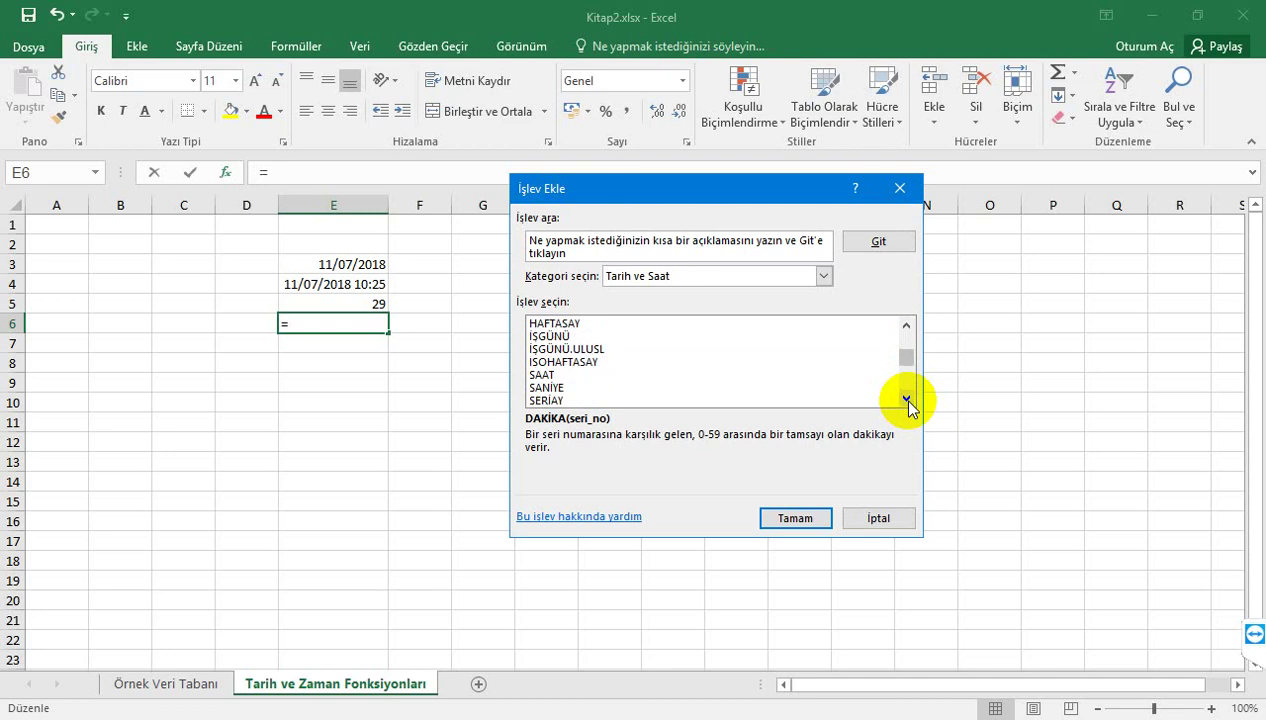
left_click(906, 400)
left_click(906, 400)
left_click(906, 400)
left_click(906, 400)
left_click(906, 400)
left_click(906, 400)
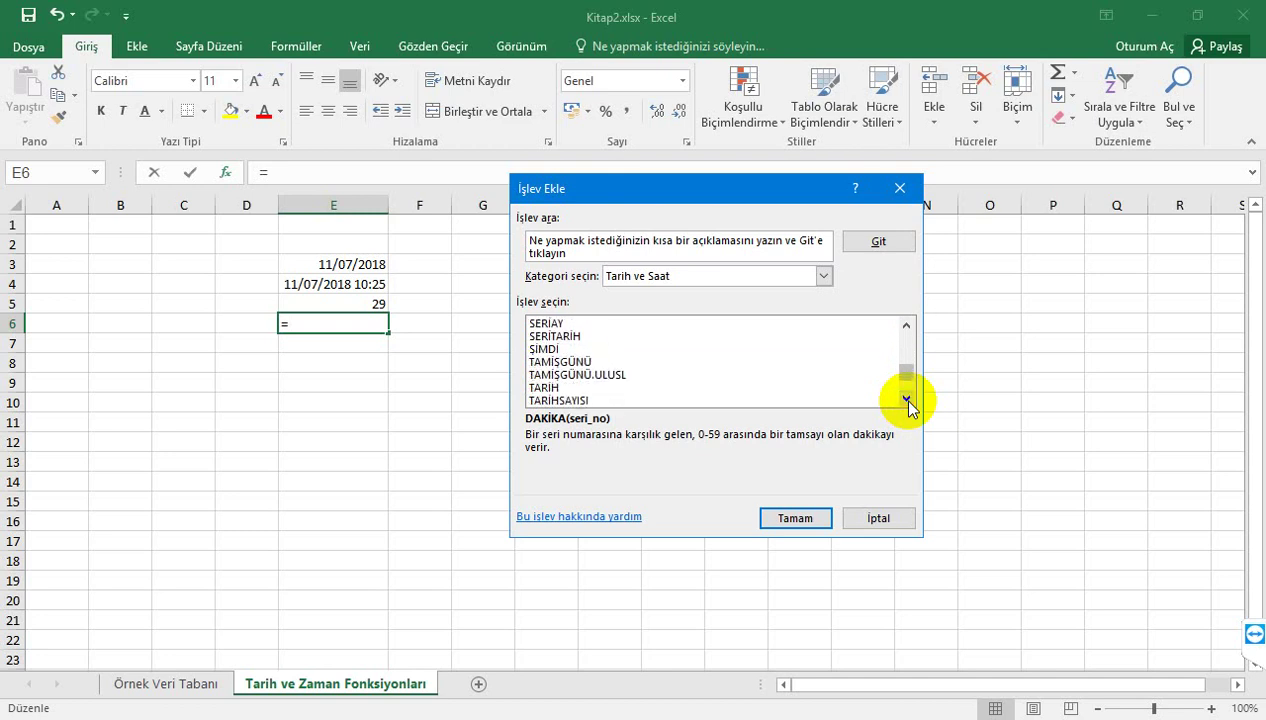
left_click(907, 375)
left_click_drag(907, 375, 903, 318)
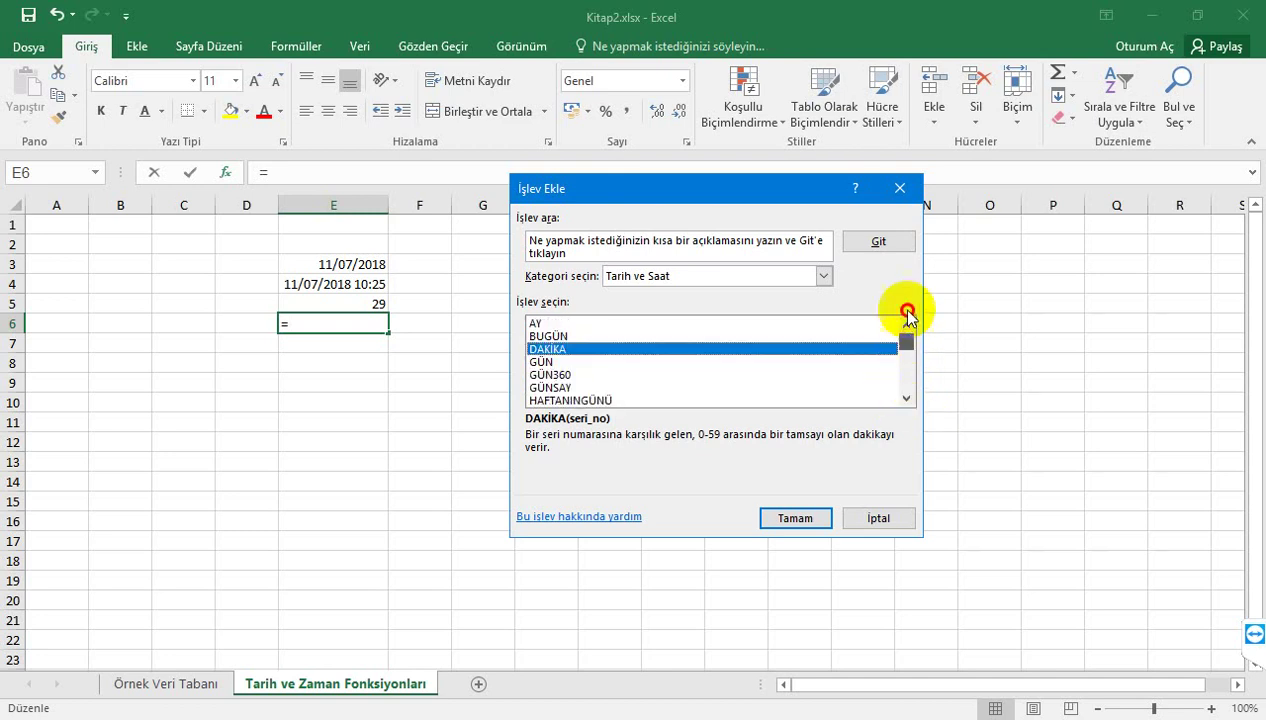
left_click(549, 323)
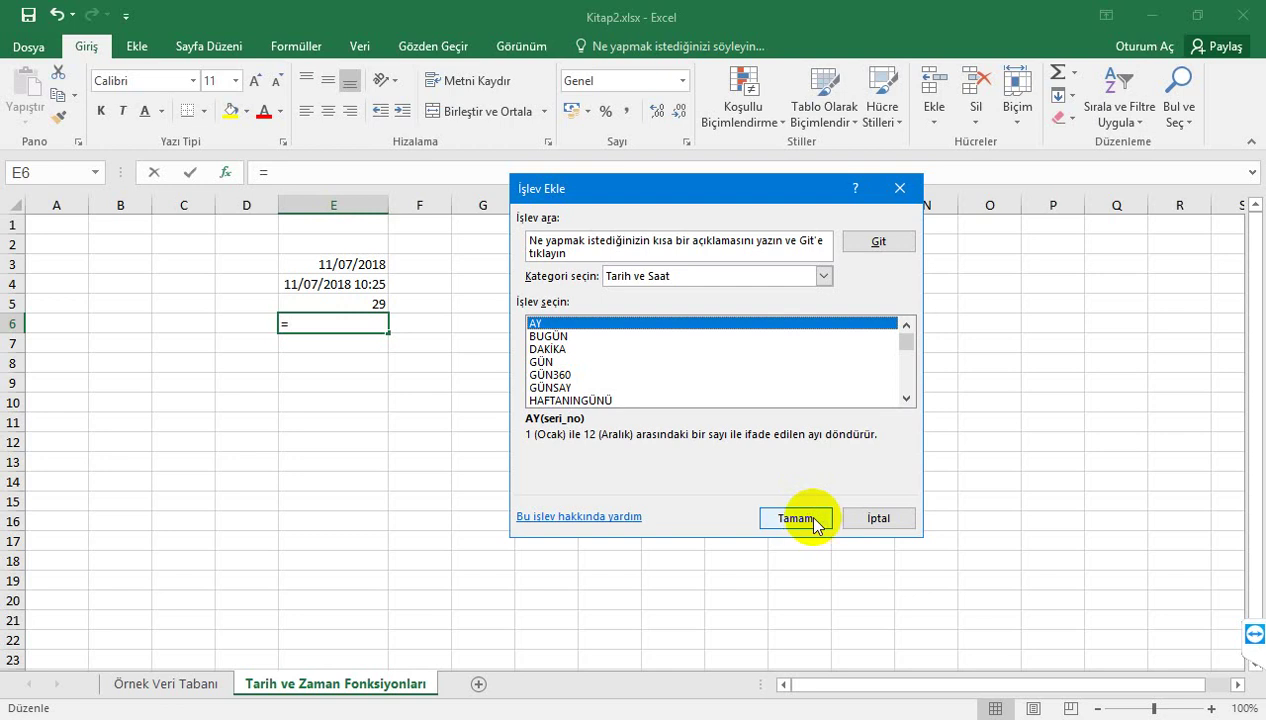
Step: Insert AY in E6, trying Seri_no 12, 33 and 3 before settling on 200
left_click(813, 520)
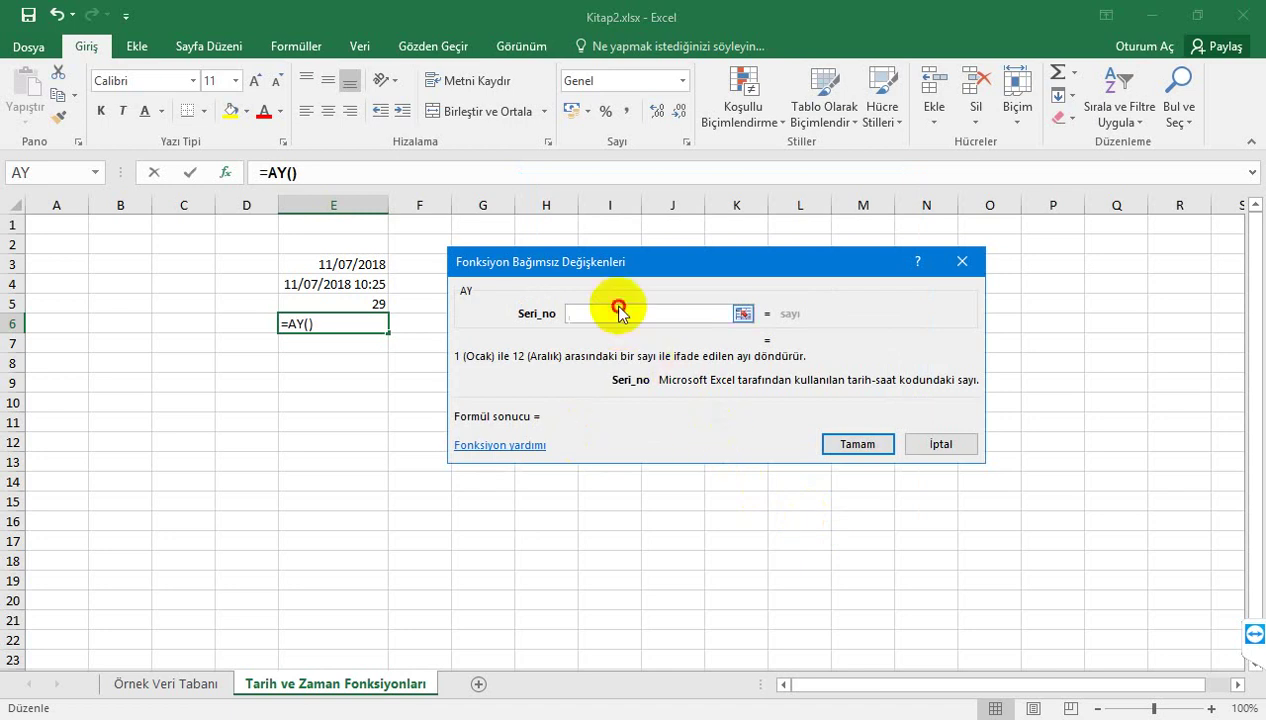
type("12")
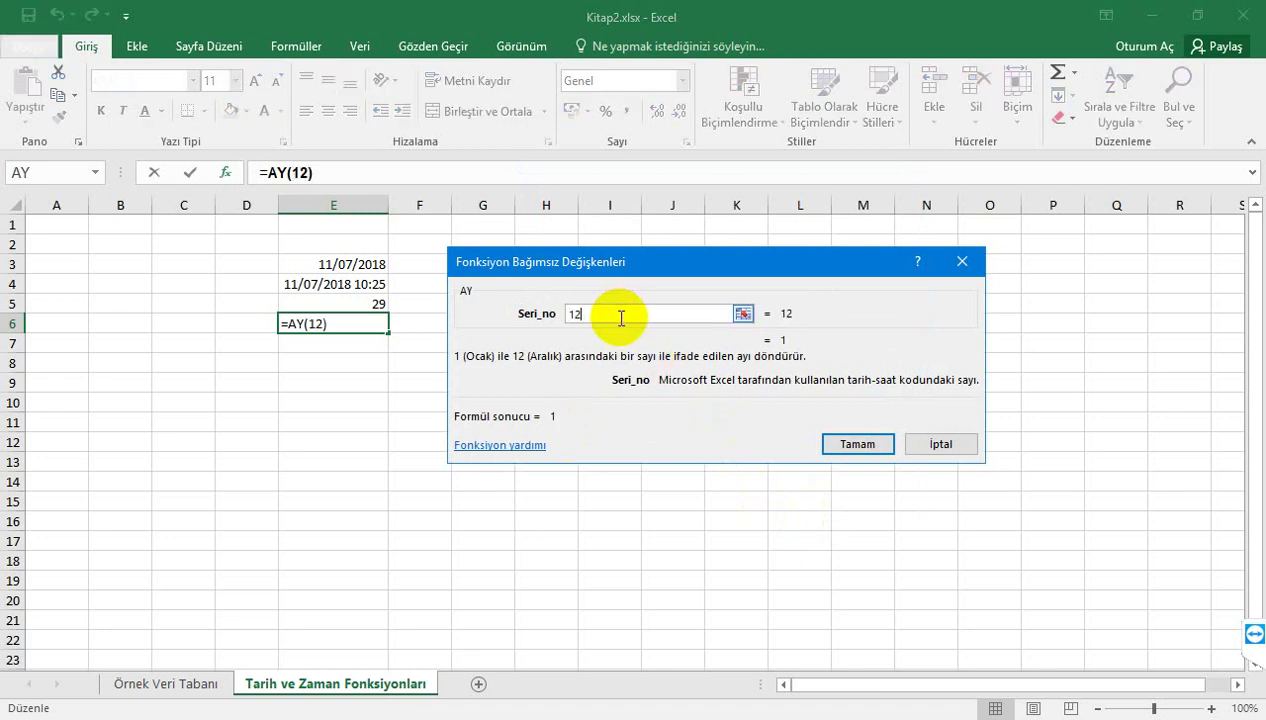
left_click_drag(621, 318, 553, 312)
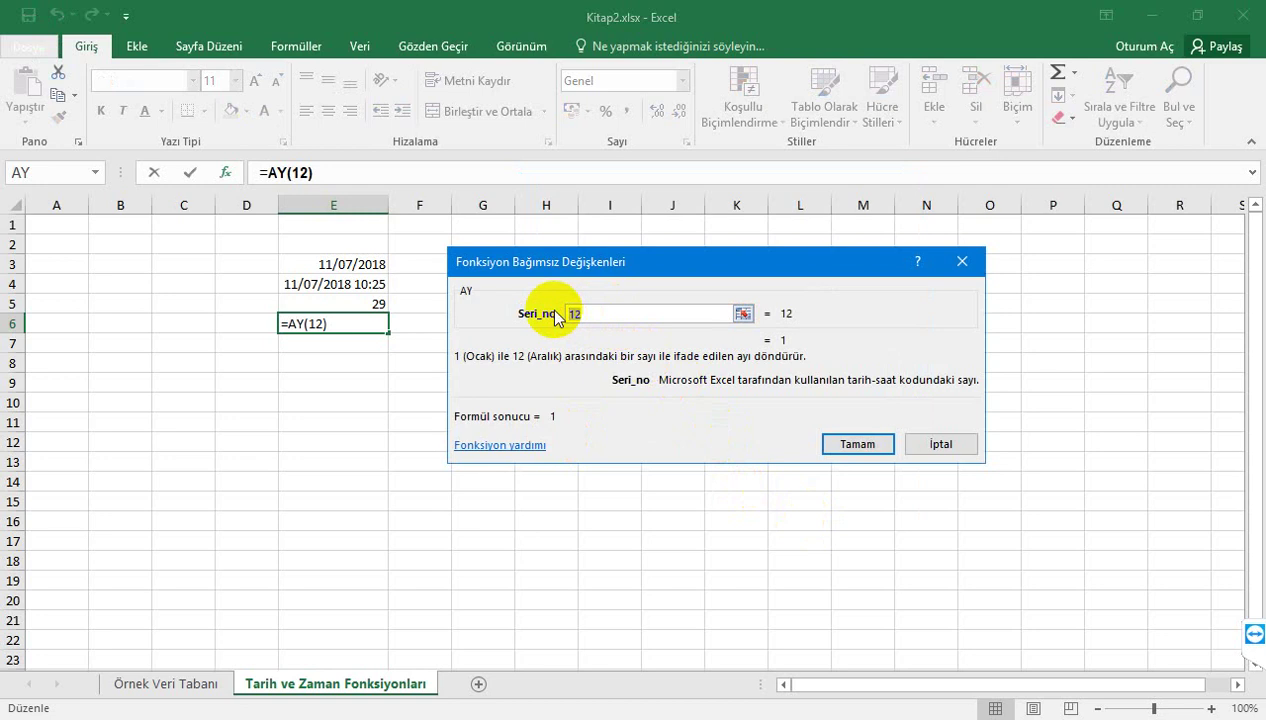
type("31")
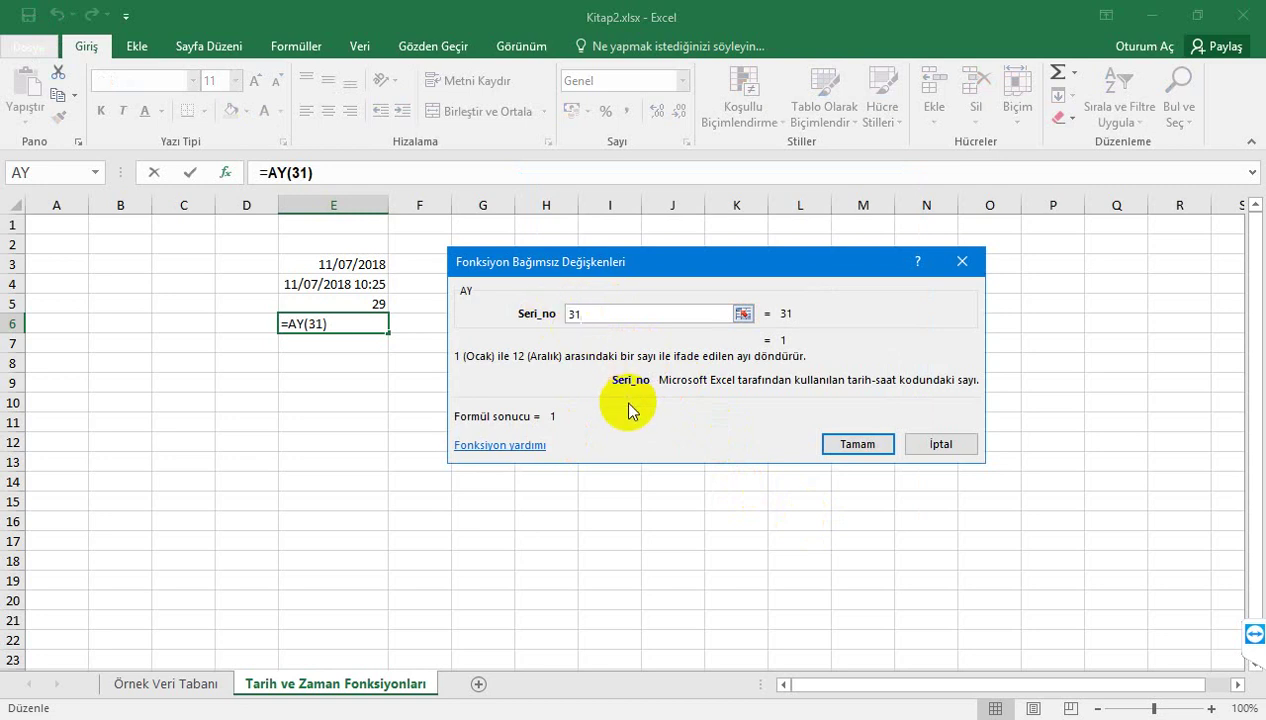
key("BackSpace")
type("3")
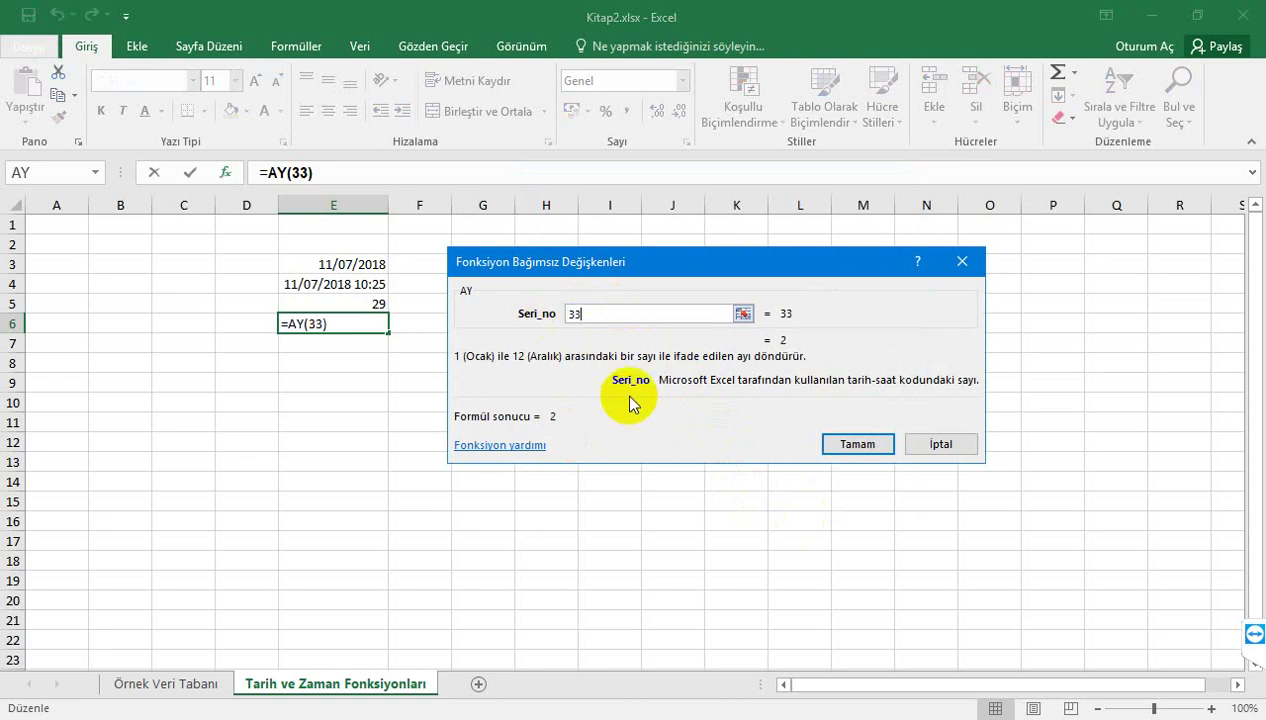
type("1")
key("BackSpace")
key("BackSpace")
type("3")
key("BackSpace")
key("BackSpace")
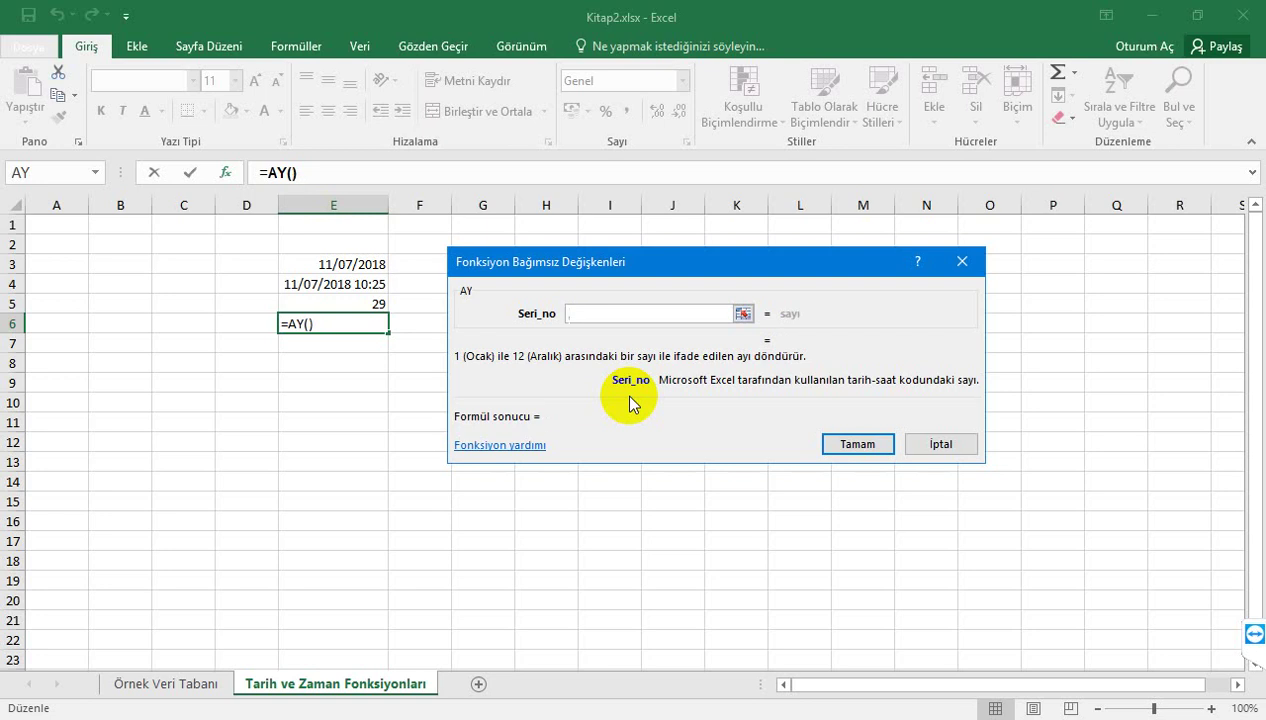
type("200")
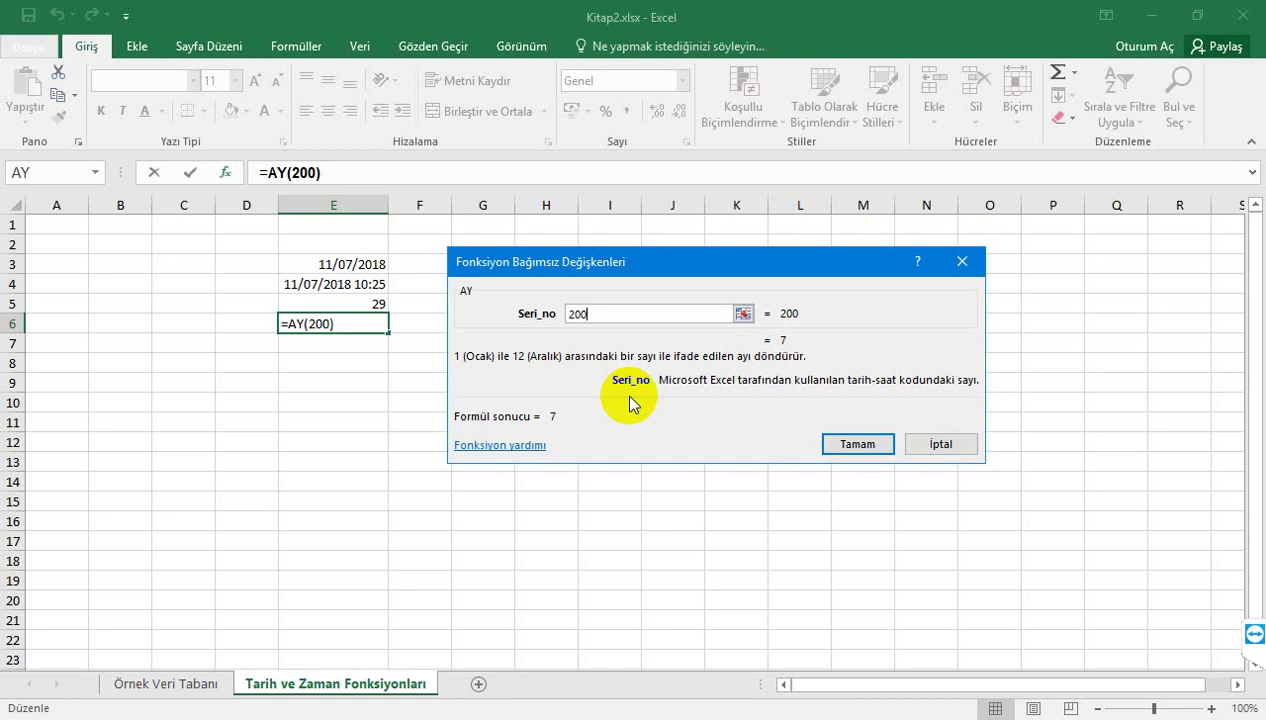
key("Return")
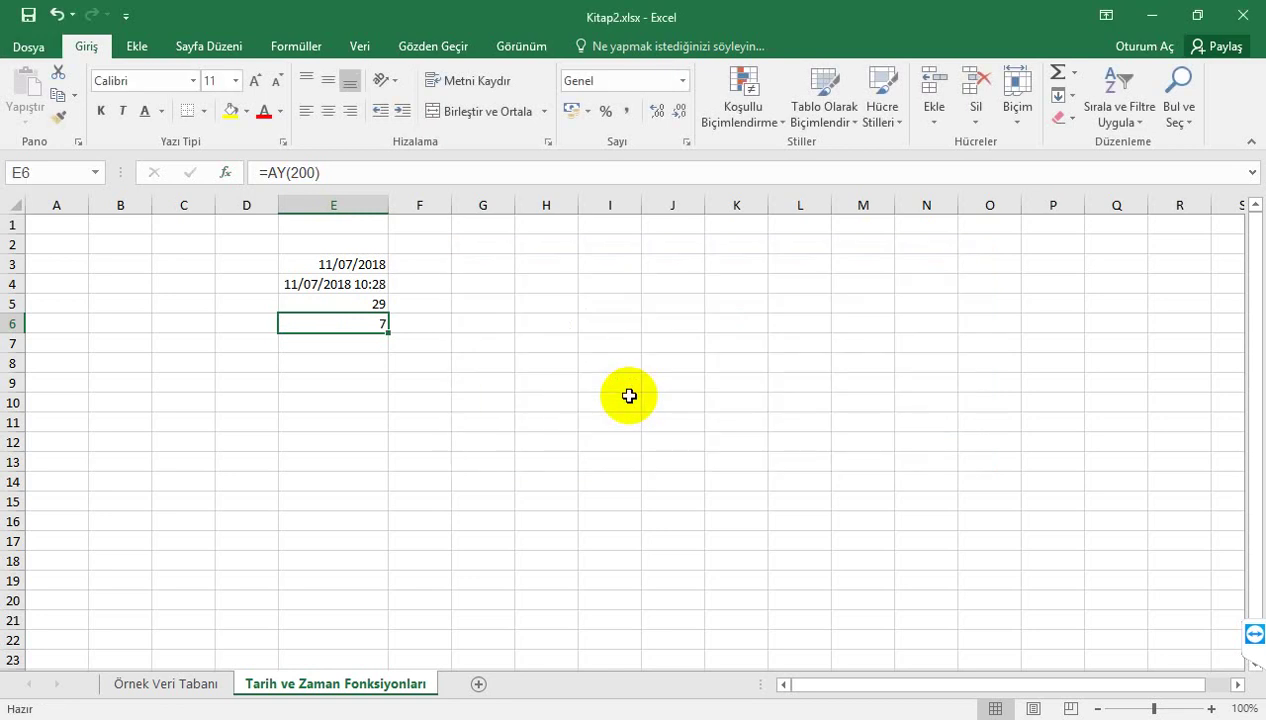
Step: Move to E7 and choose YIL from the Tarih ve Saat functions list
key("Return")
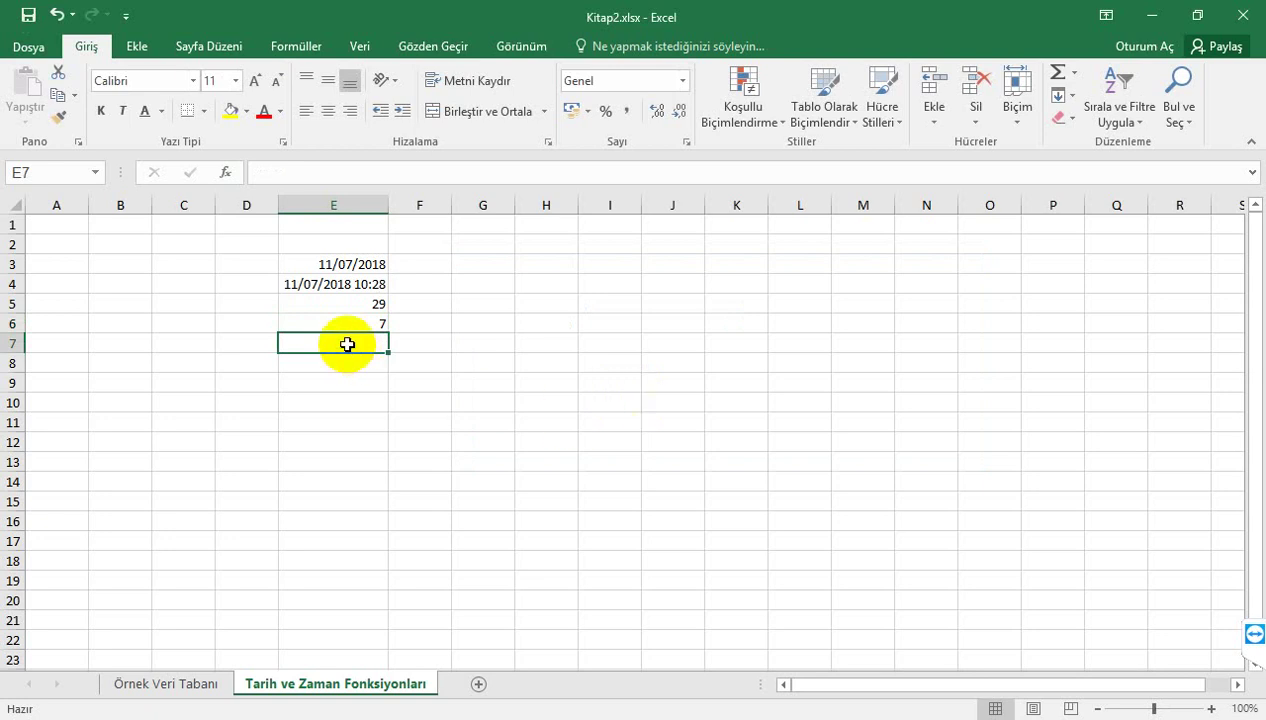
left_click(226, 173)
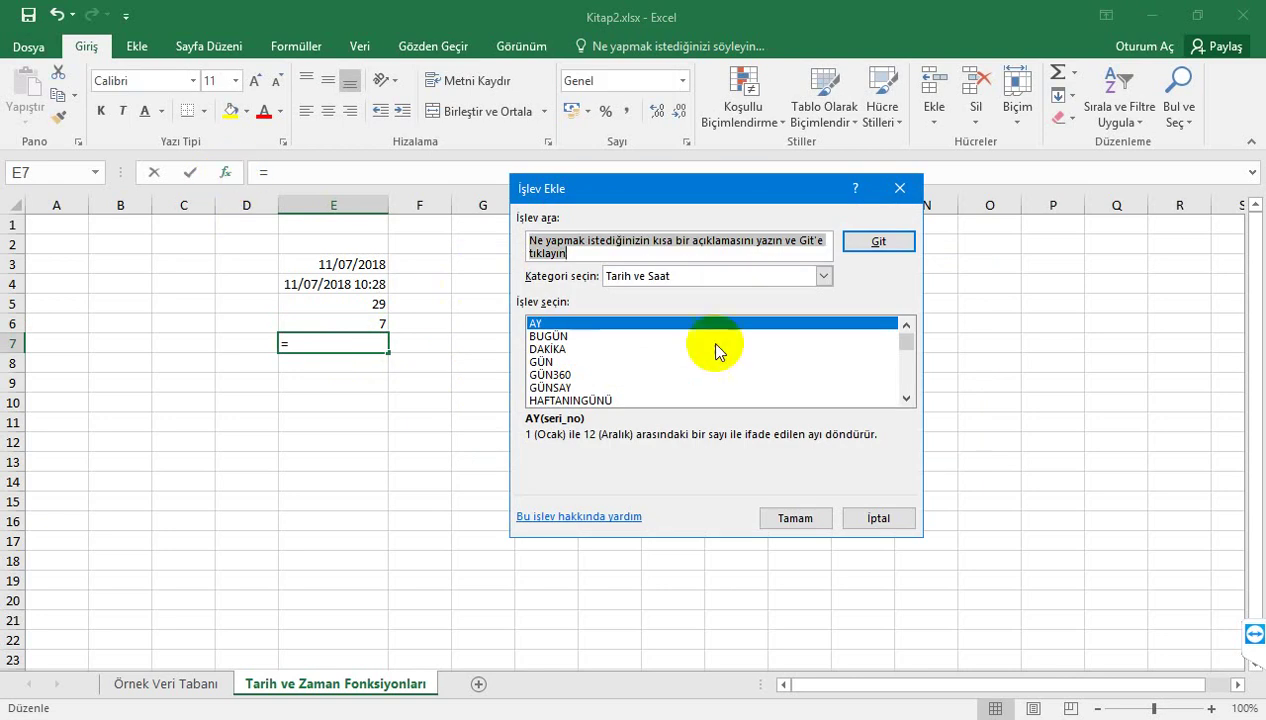
left_click_drag(905, 330, 906, 405)
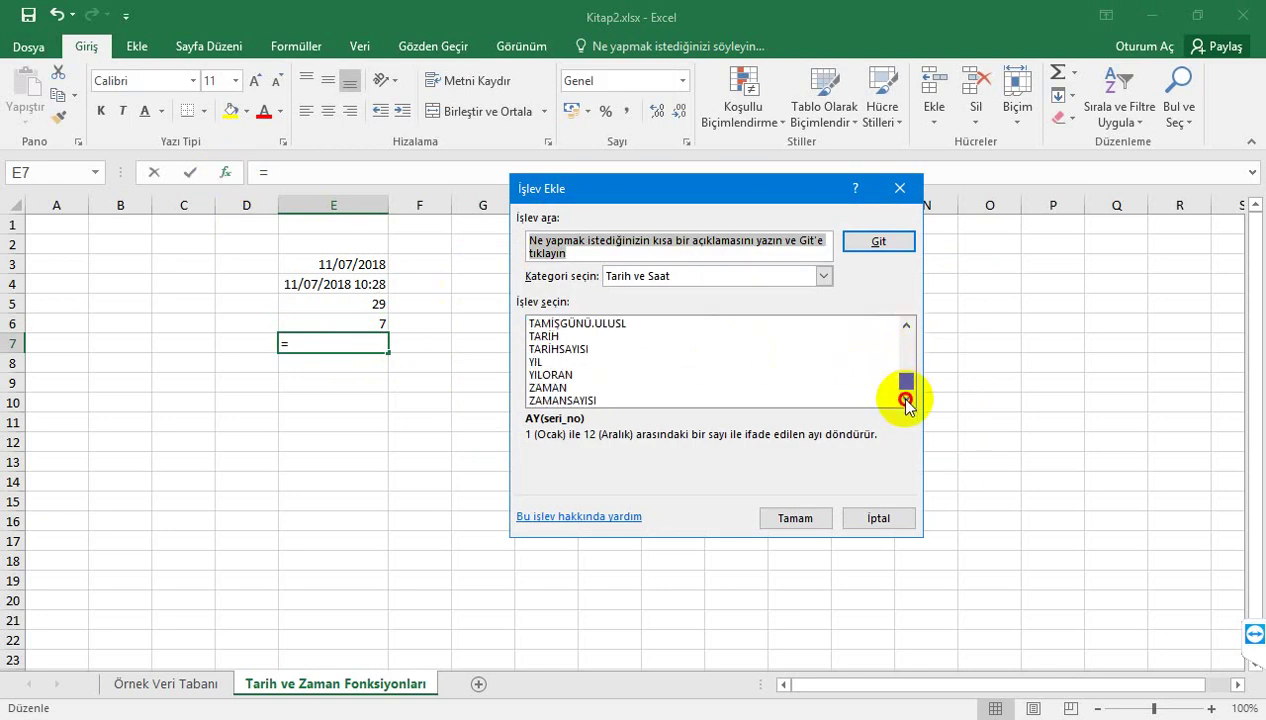
left_click(536, 363)
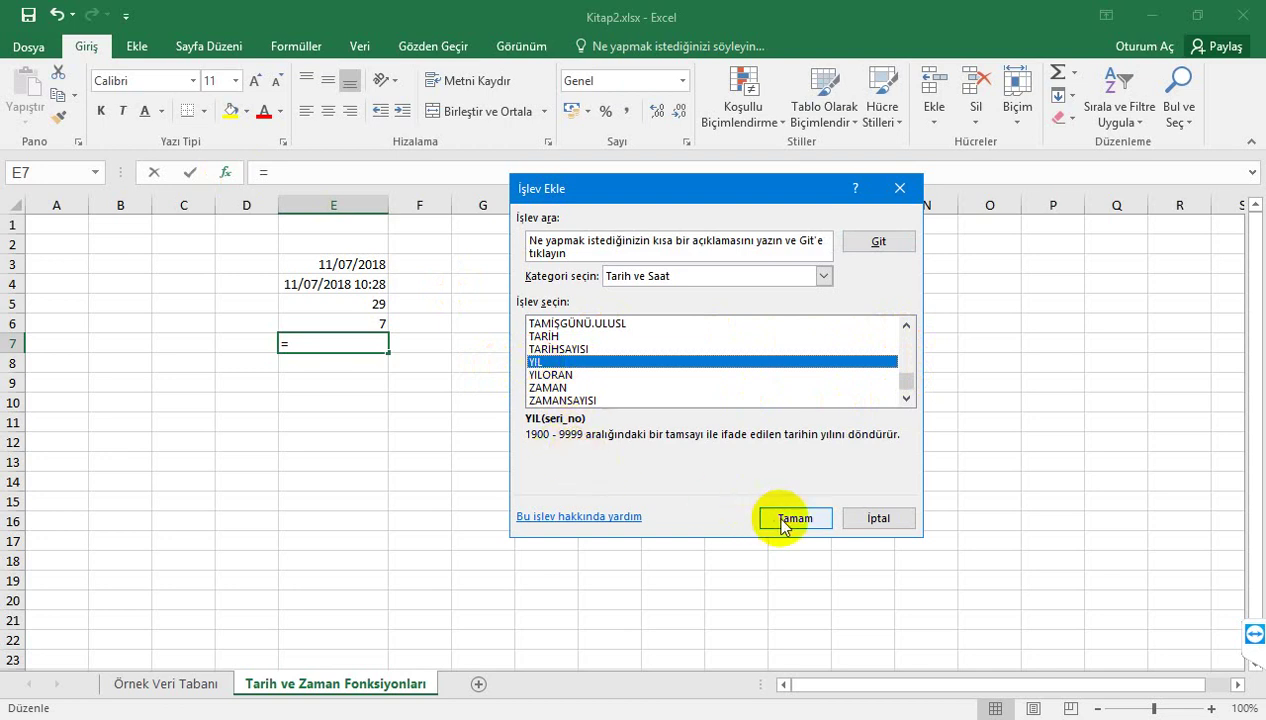
Step: Give YIL the serial number 2018 in E7 so the cell shows 1905
left_click(810, 518)
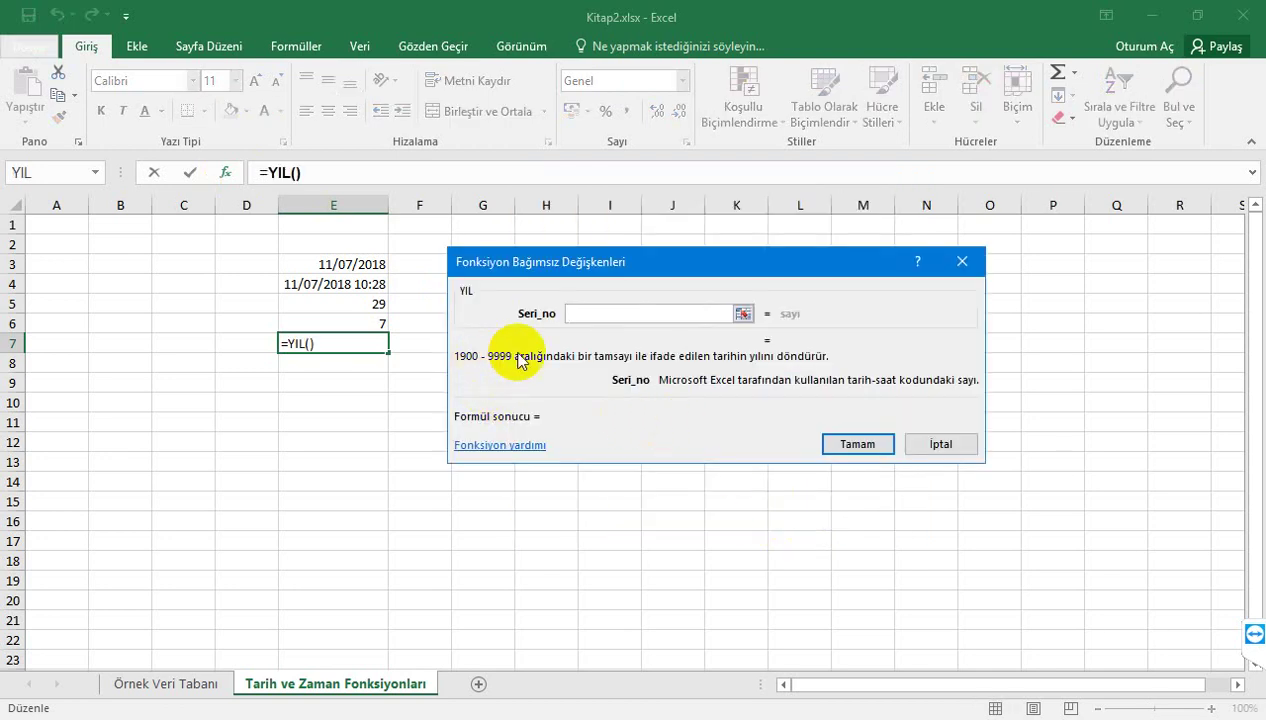
left_click(615, 313)
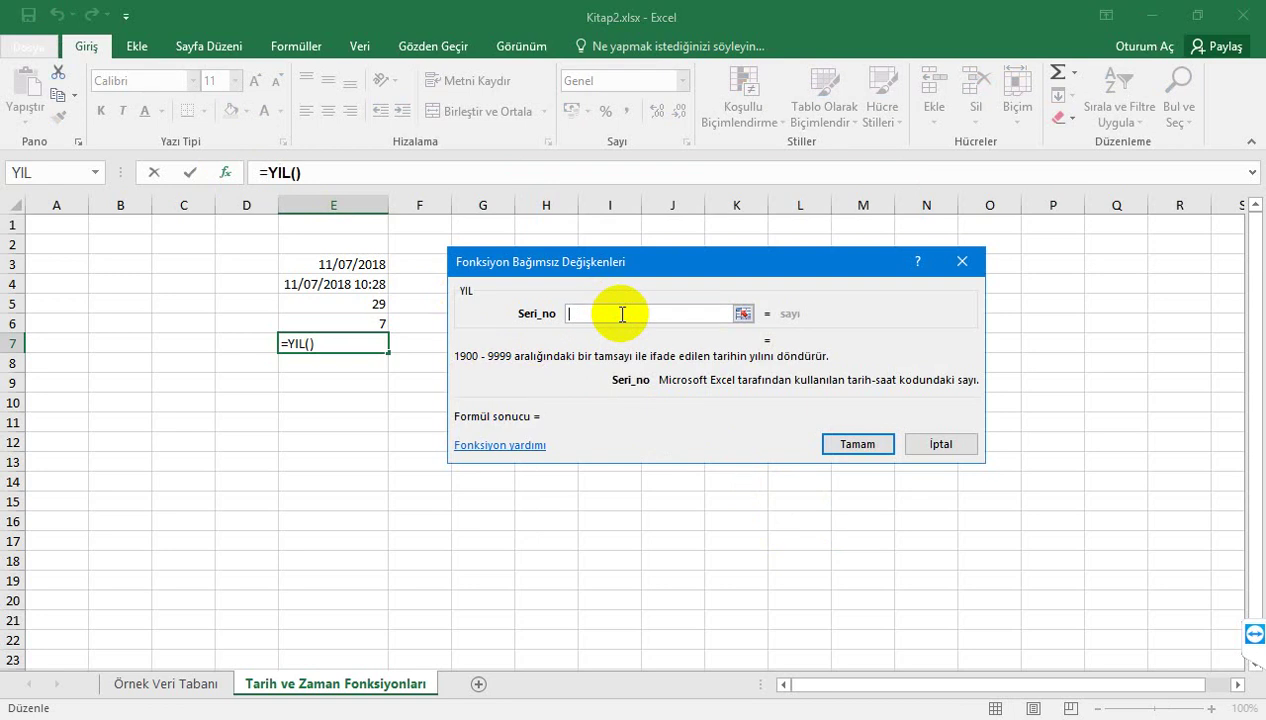
type("201")
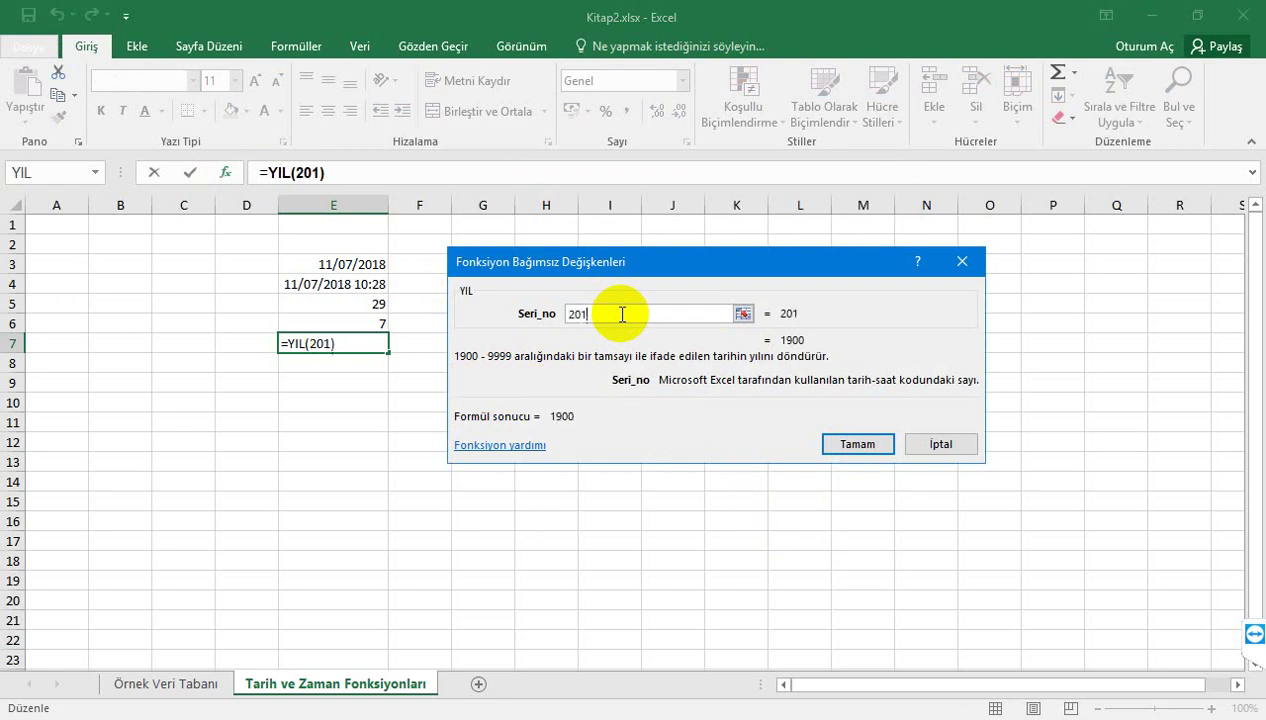
type("8")
left_click(857, 445)
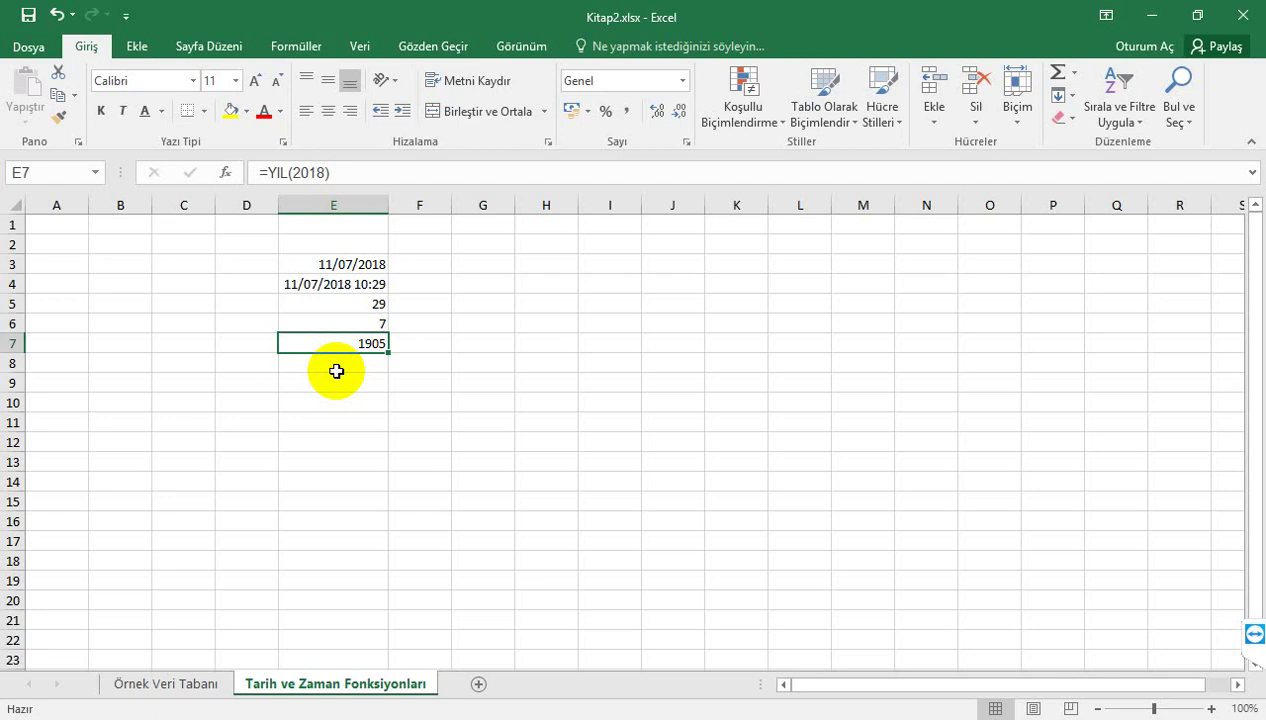
left_click(469, 306)
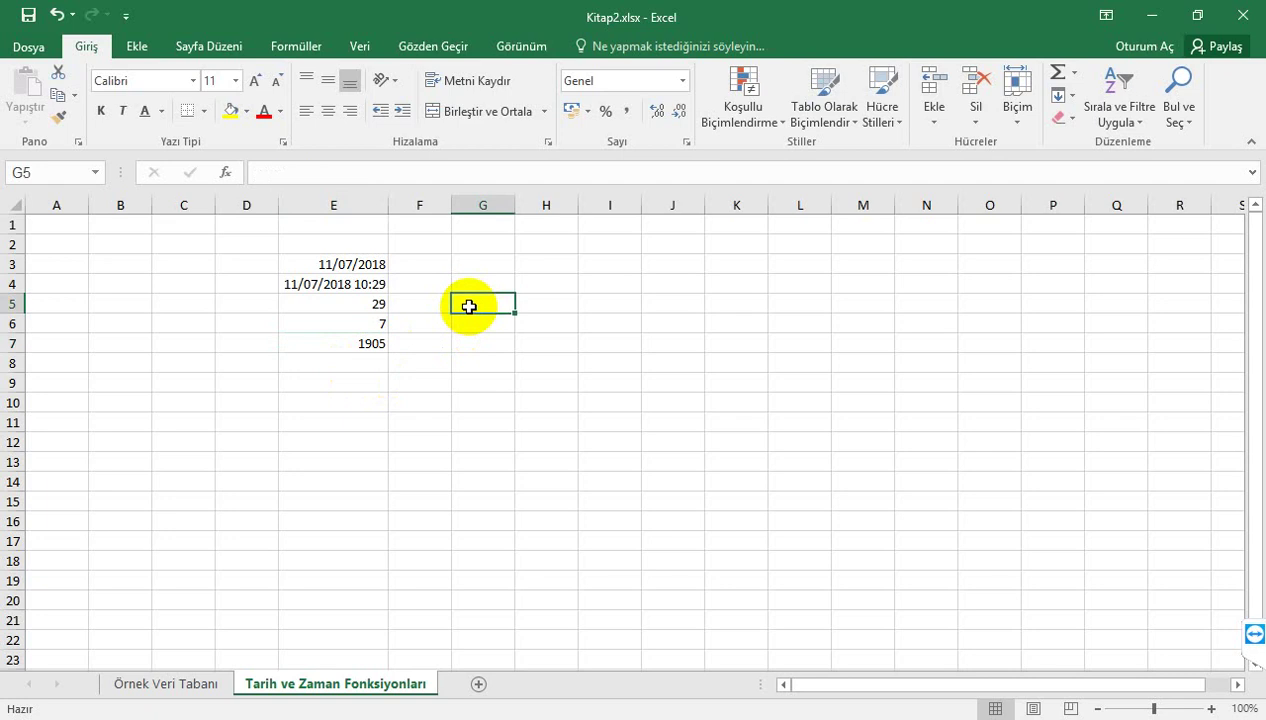
Step: Enter 3.1 in G5, then try 3,1 in G8 and clear it again
type("3.")
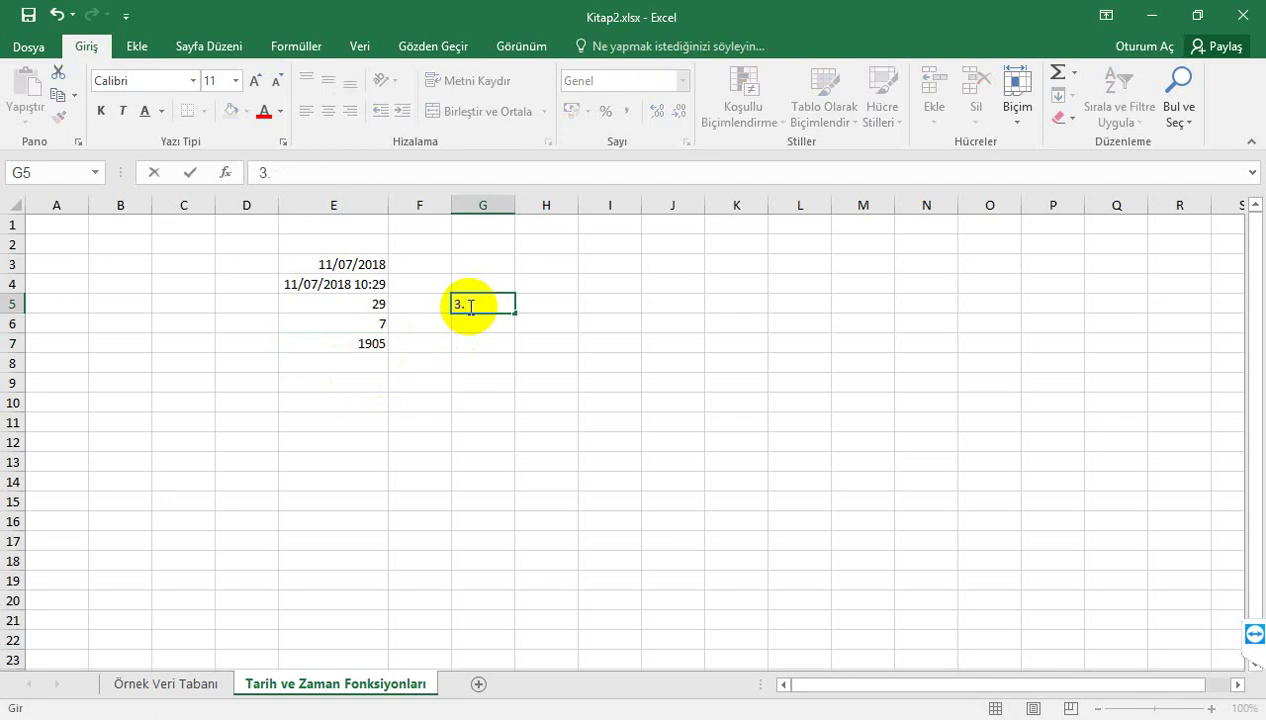
type("1")
key("Return")
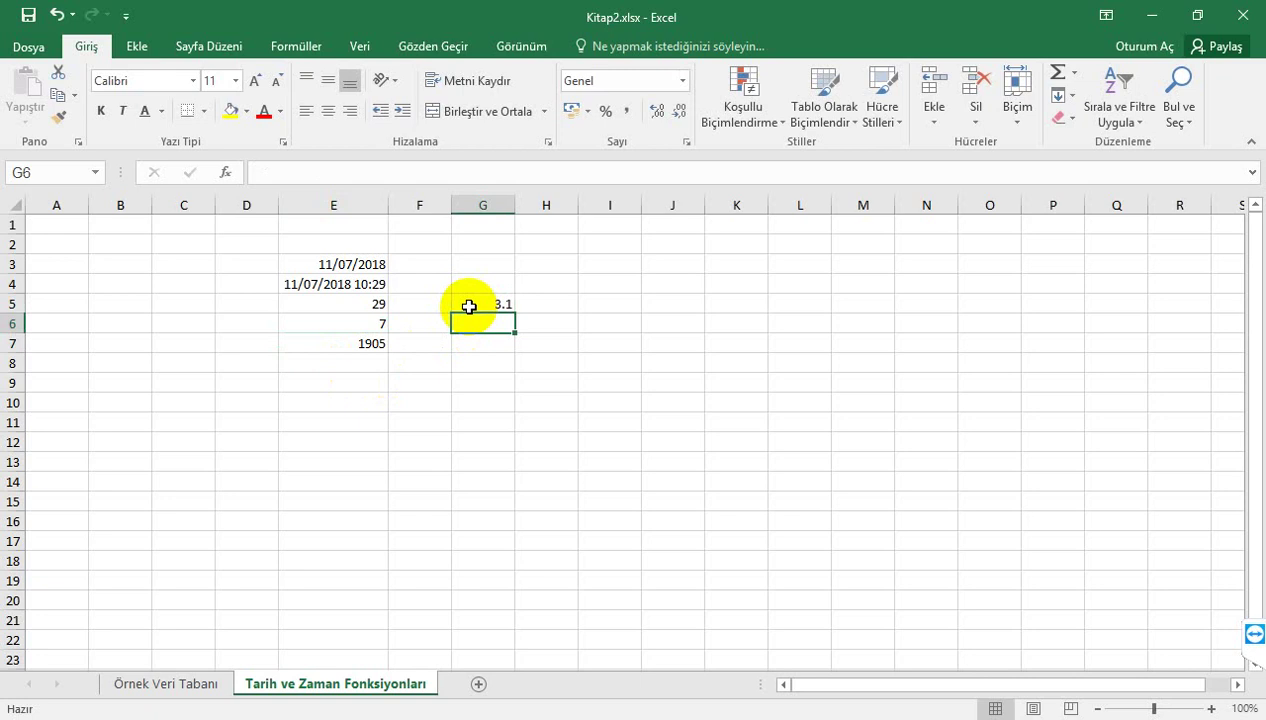
key("Down")
key("Down")
type("3")
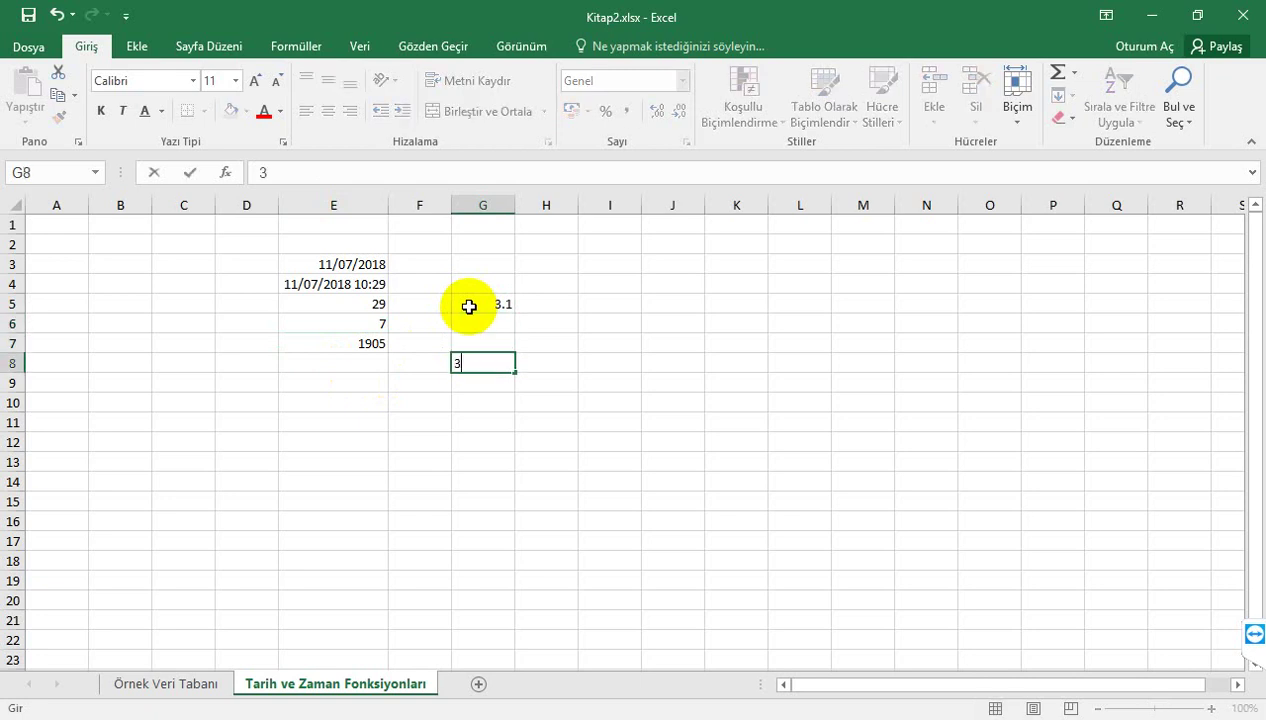
type(",1")
key("Return")
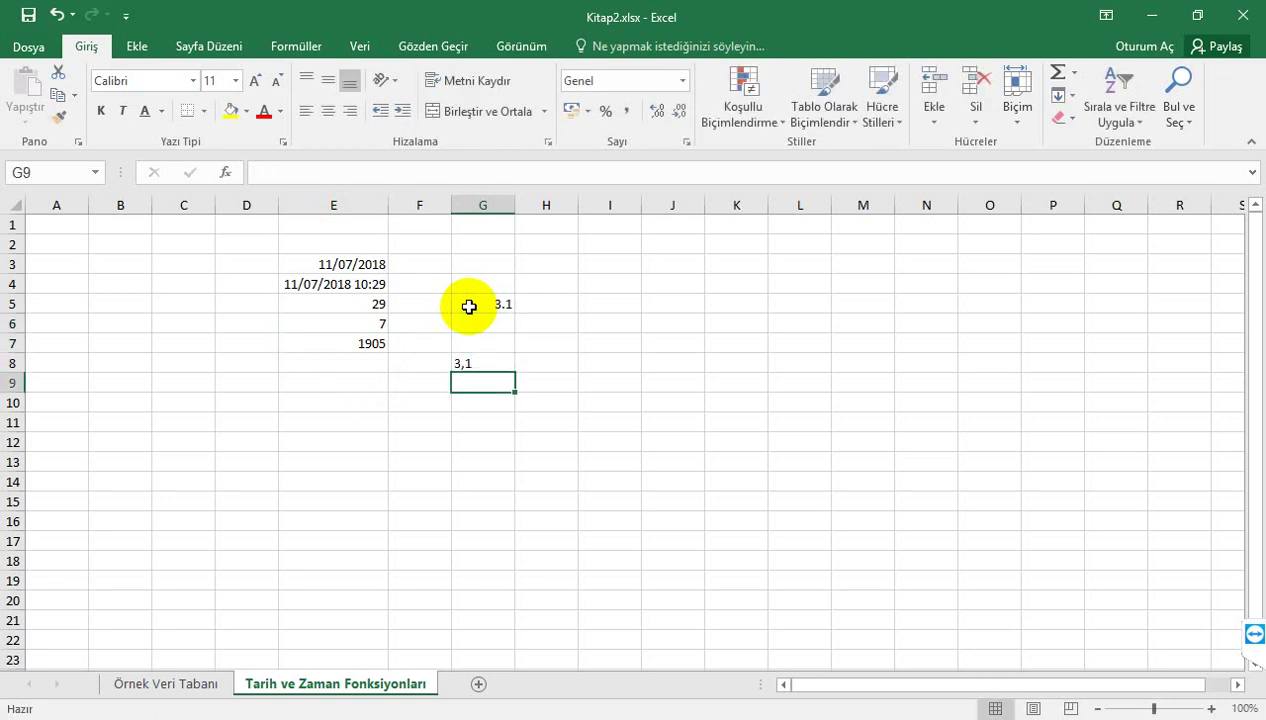
key("Up")
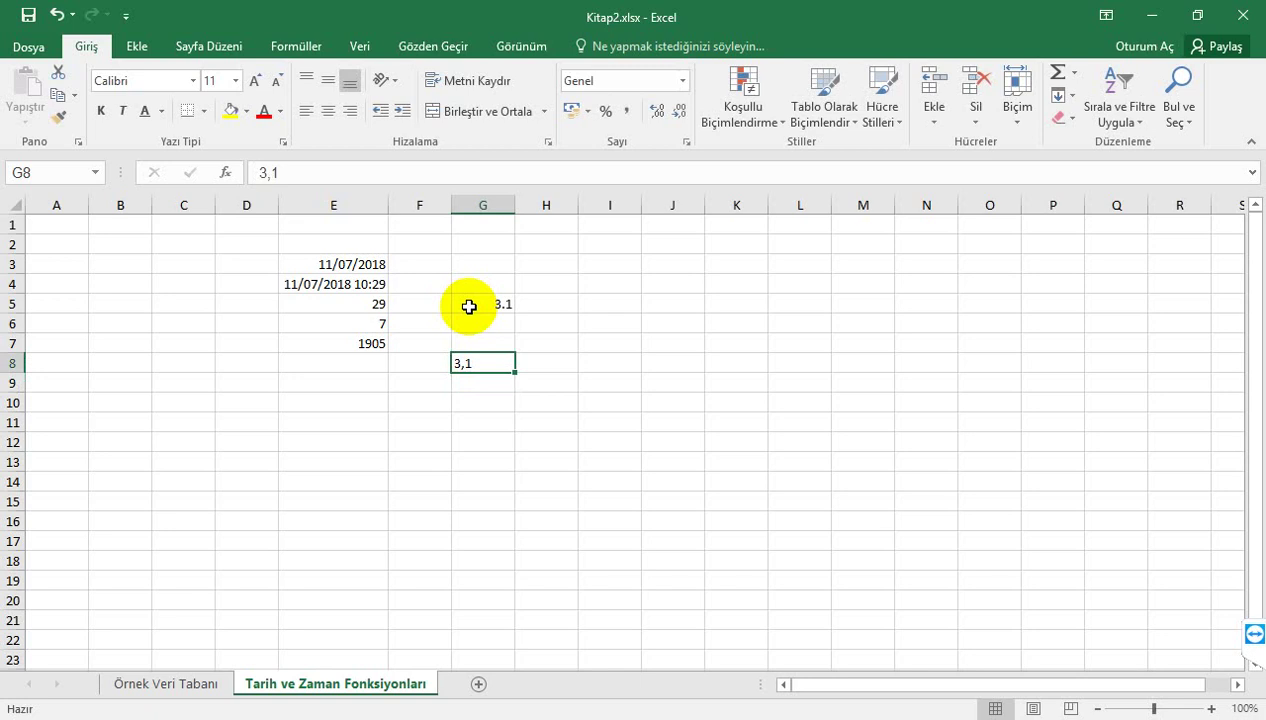
key("BackSpace")
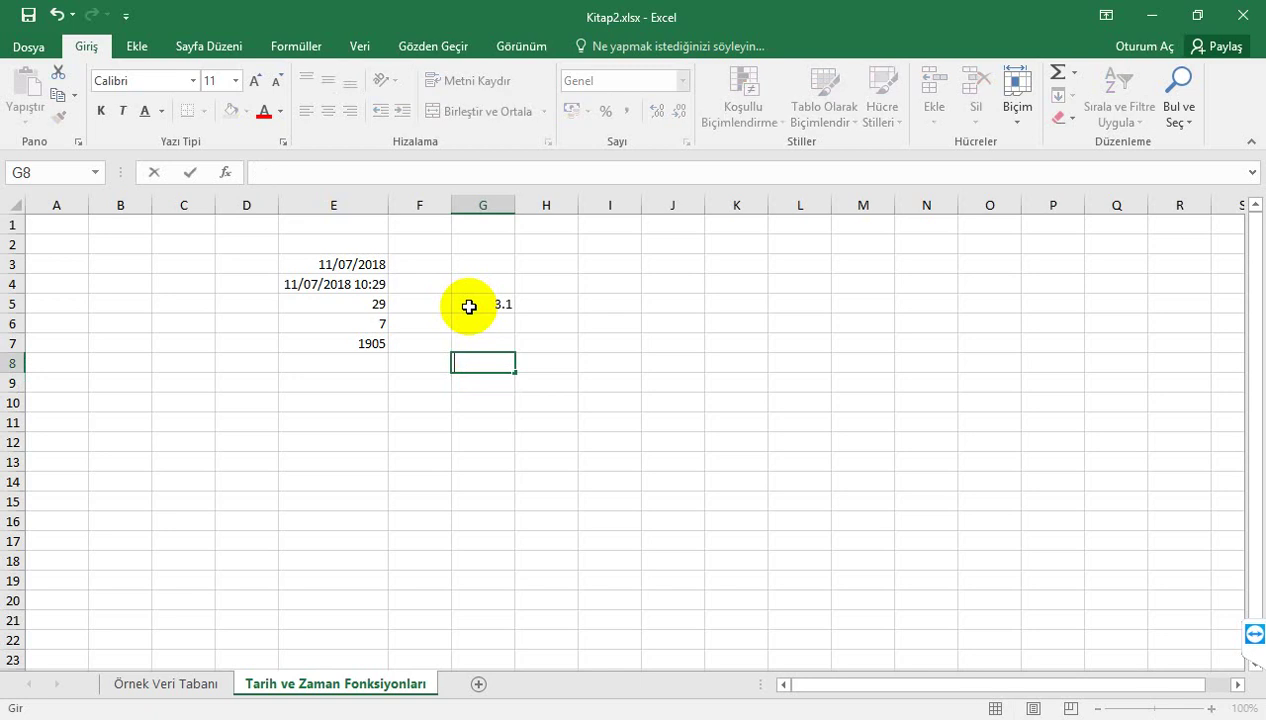
key("Tab")
key("Up")
Step: Type 3/1 into J6 so it becomes the date 03-Jan
key("Right")
key("Right")
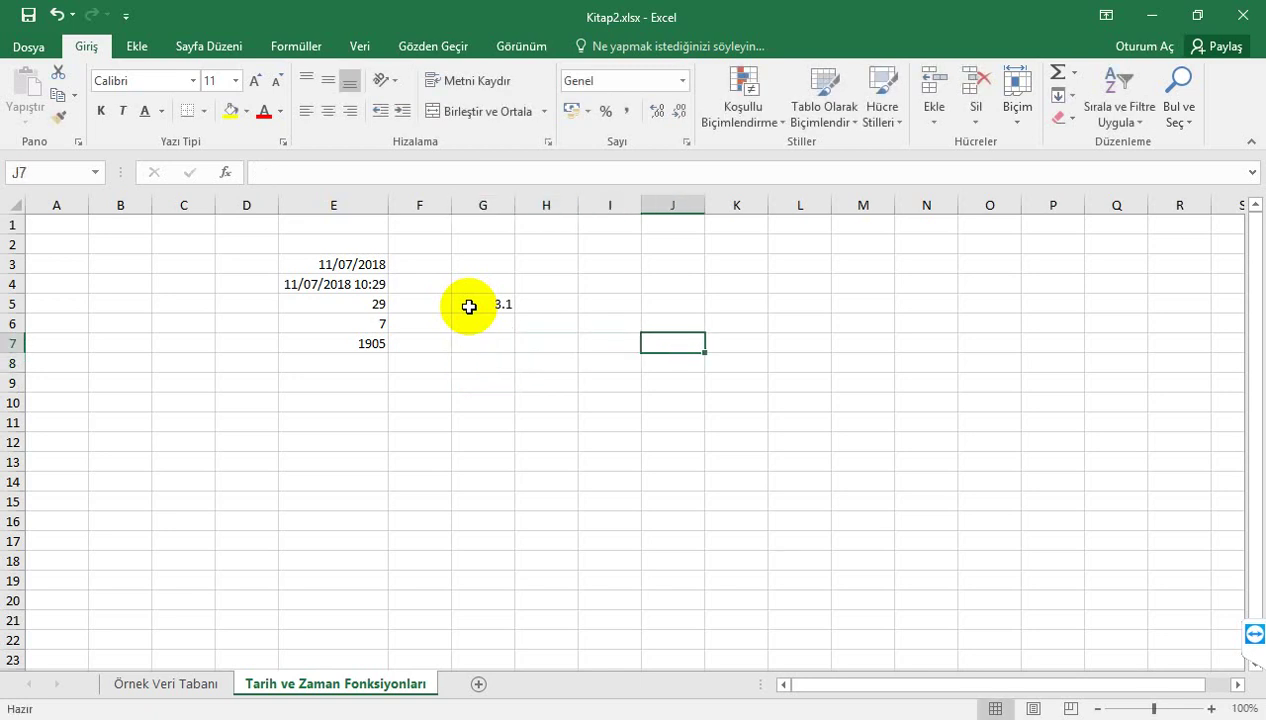
key("Up")
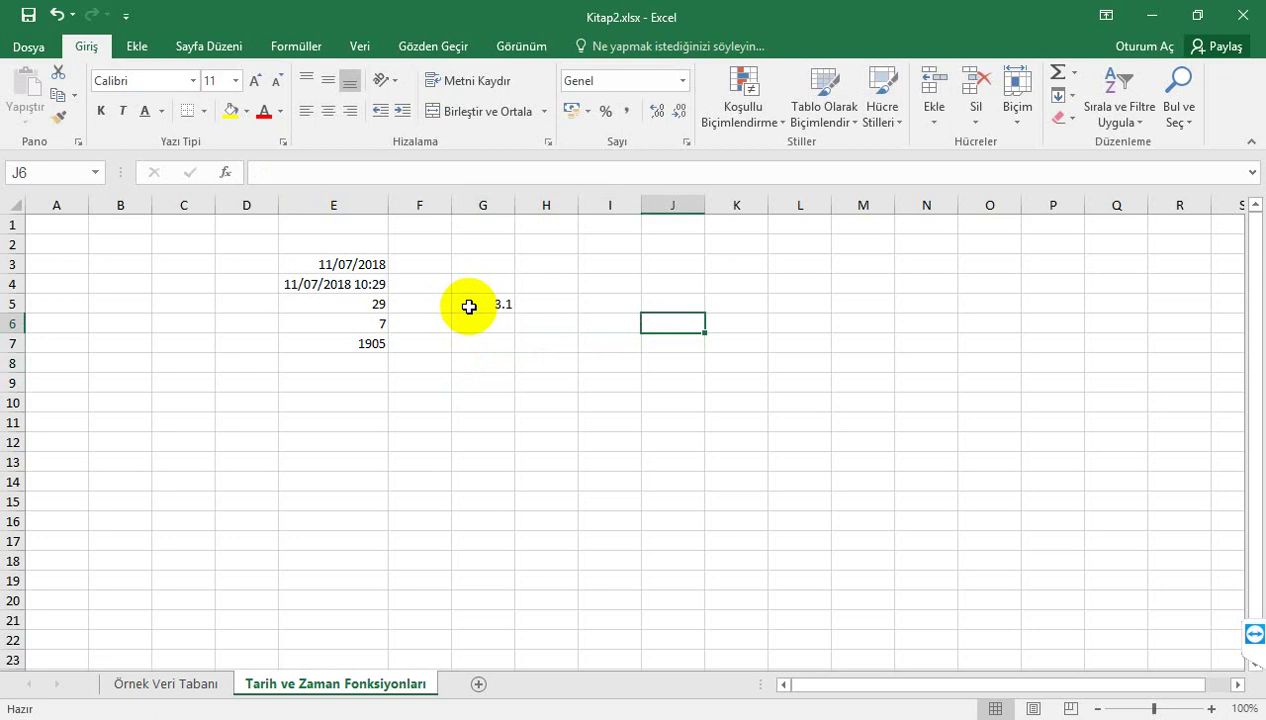
type("3")
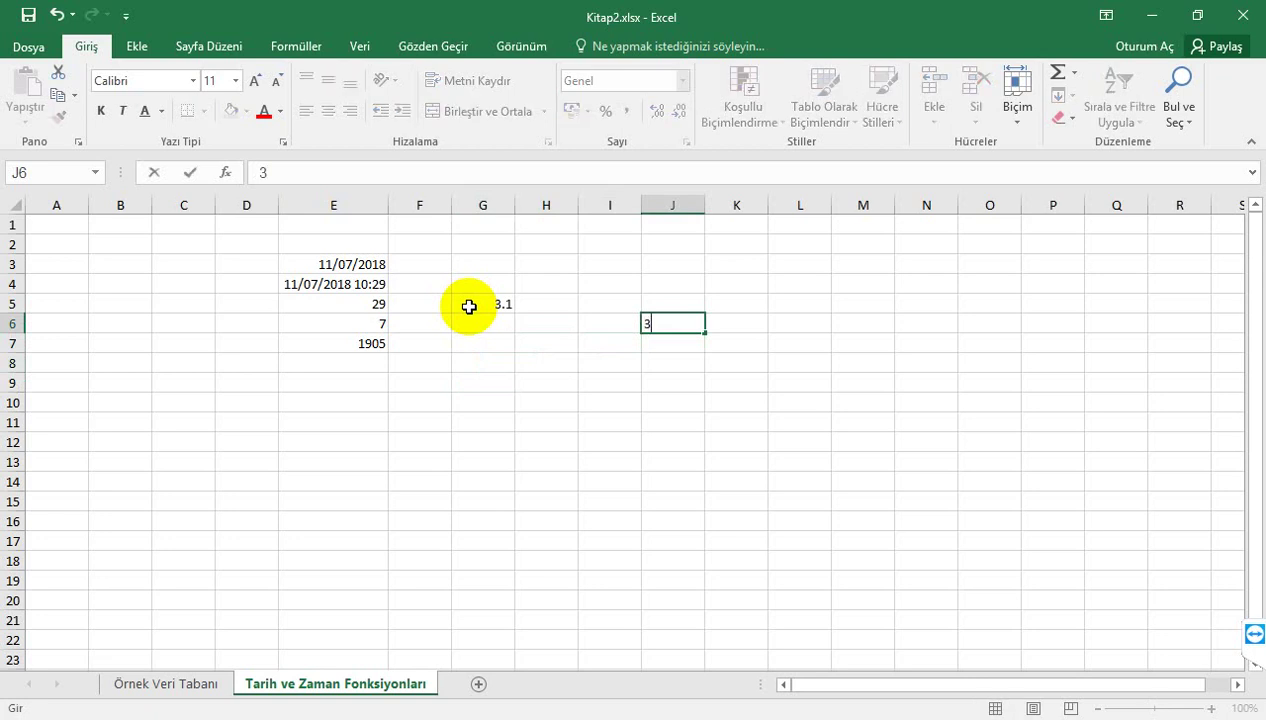
type("/1")
key("Return")
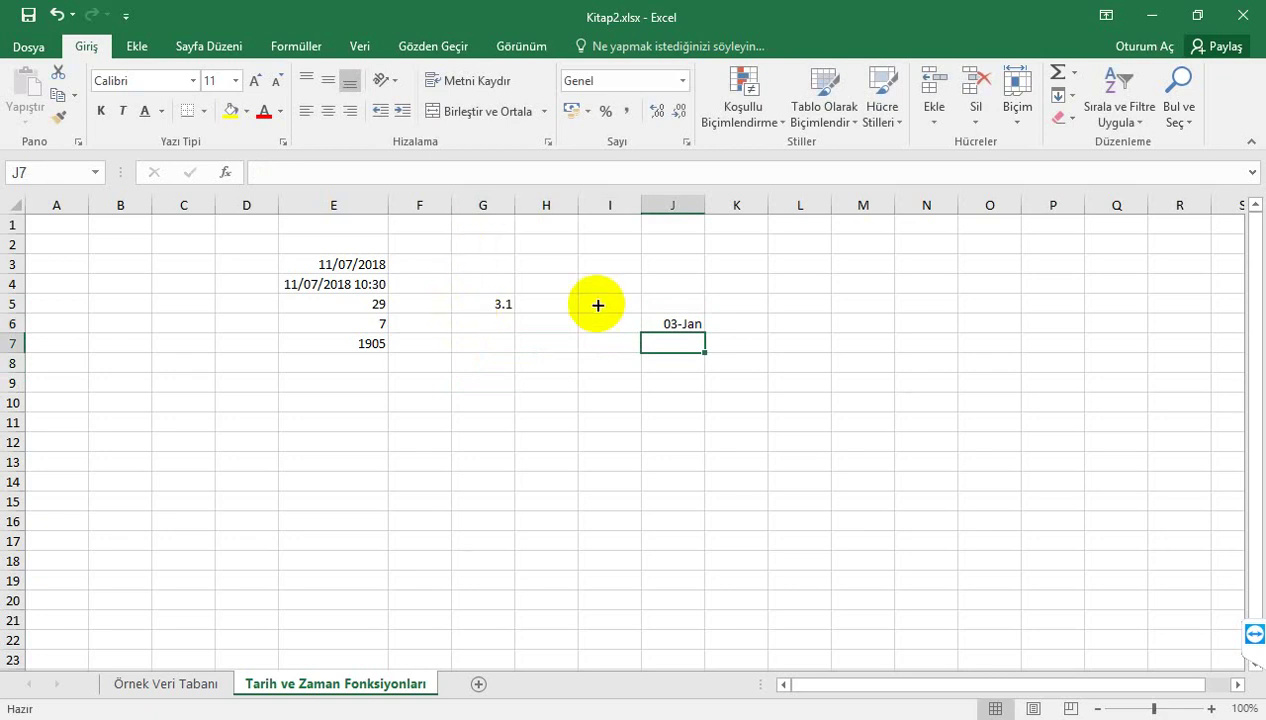
Step: Show J6's date as the Sayı value 43103.00, then delete J6's contents
left_click(688, 325)
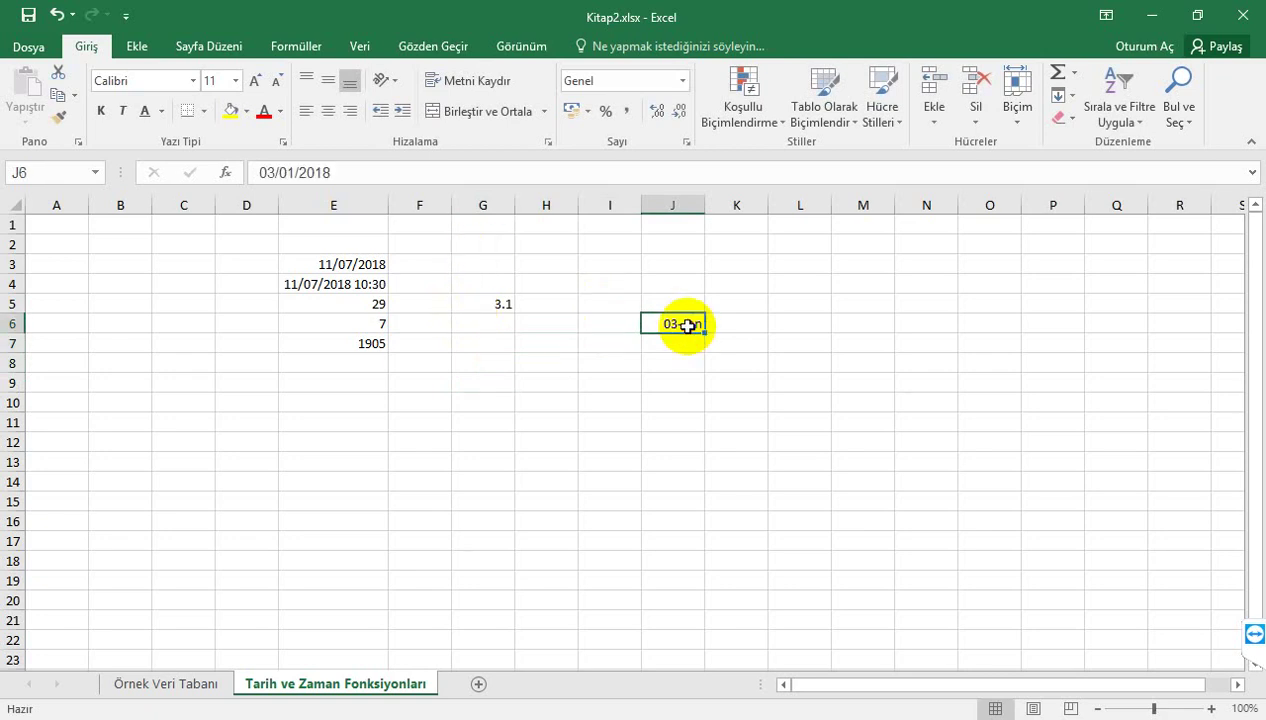
left_click(683, 81)
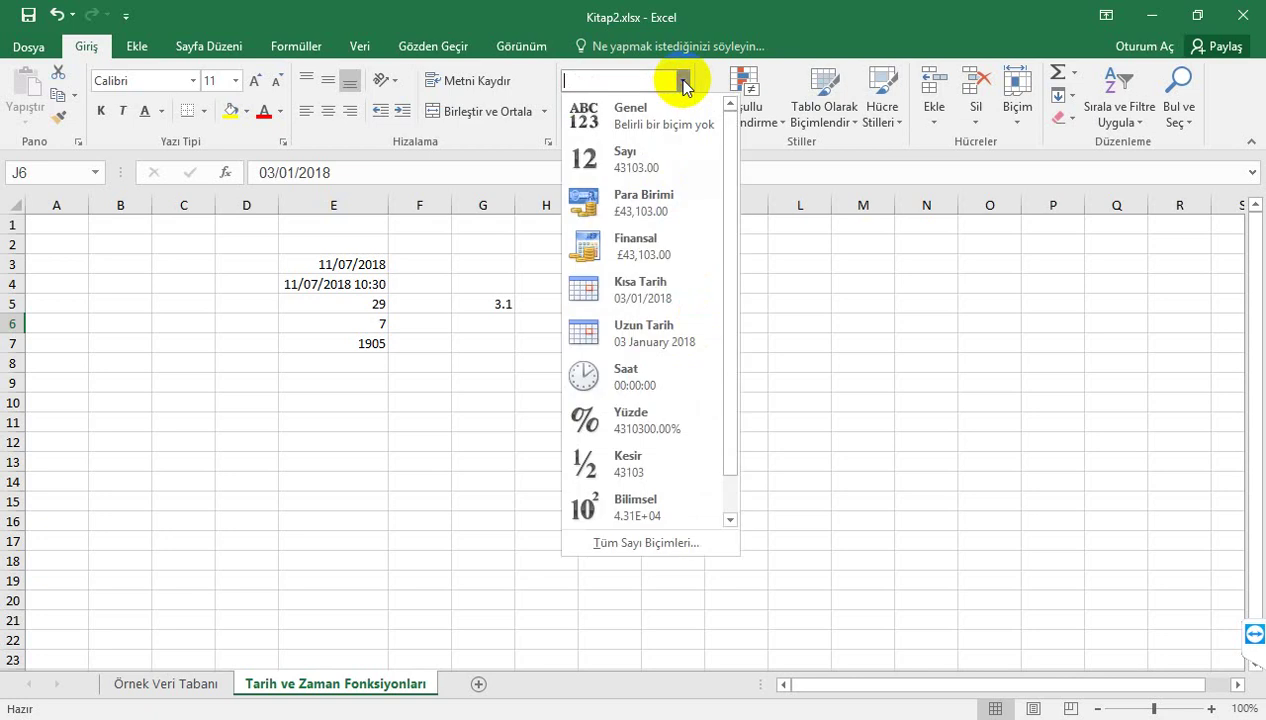
left_click(645, 160)
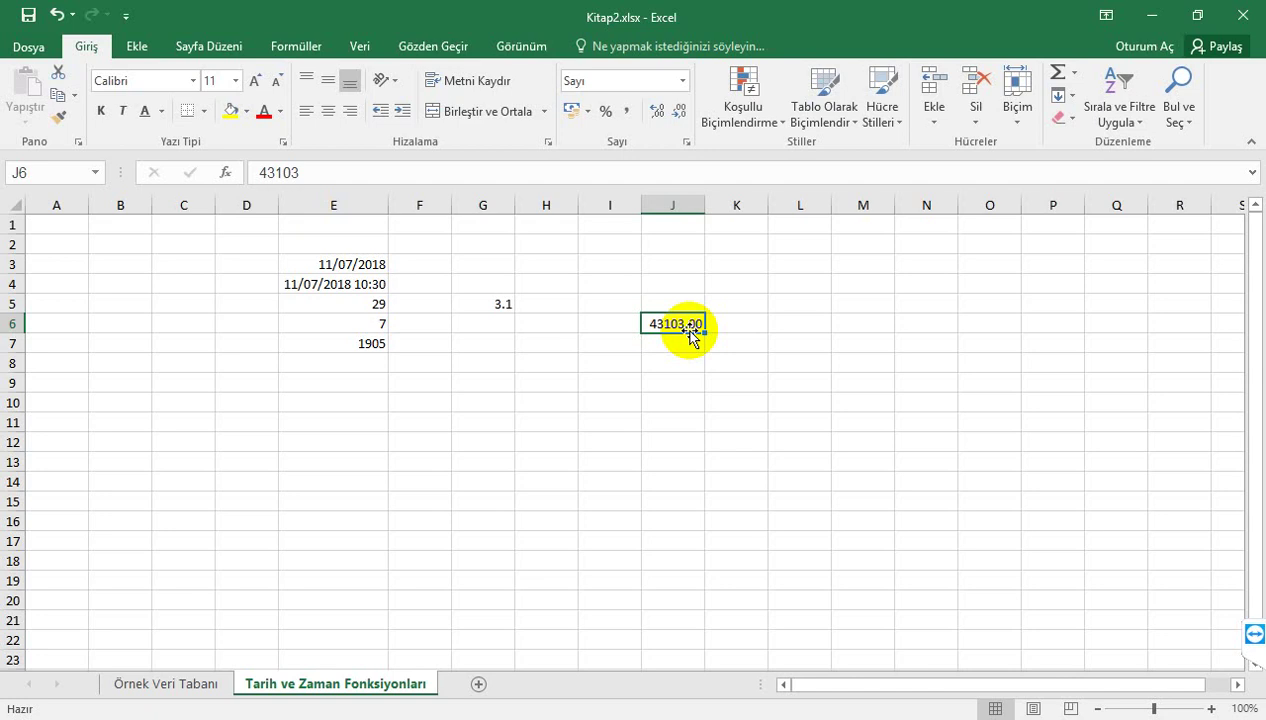
key("Delete")
key("Down")
key("Down")
key("Down")
key("Down")
Step: Insert HAFTANINGÜNÜ into E10 from Tarih ve Saat, after previewing DAKİKA, GÜN and GÜNSAY
key("Left")
key("Left")
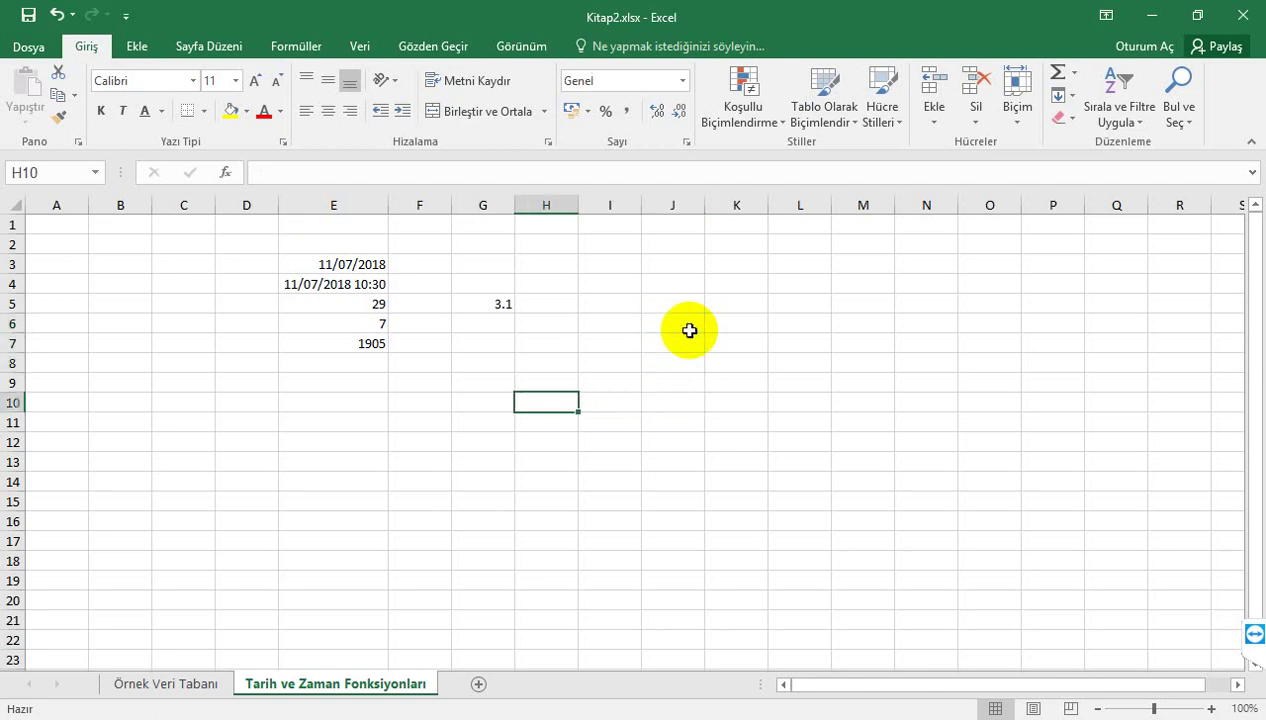
key("Left")
key("Left")
key("Left")
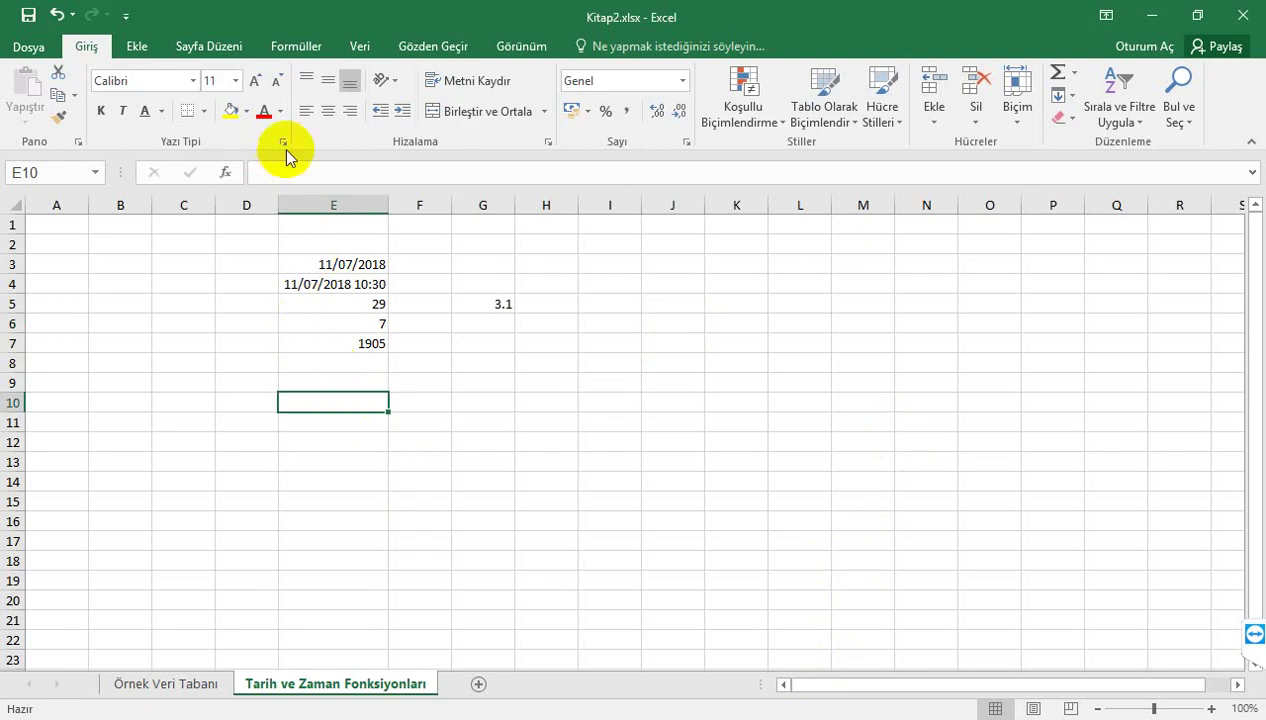
left_click(229, 170)
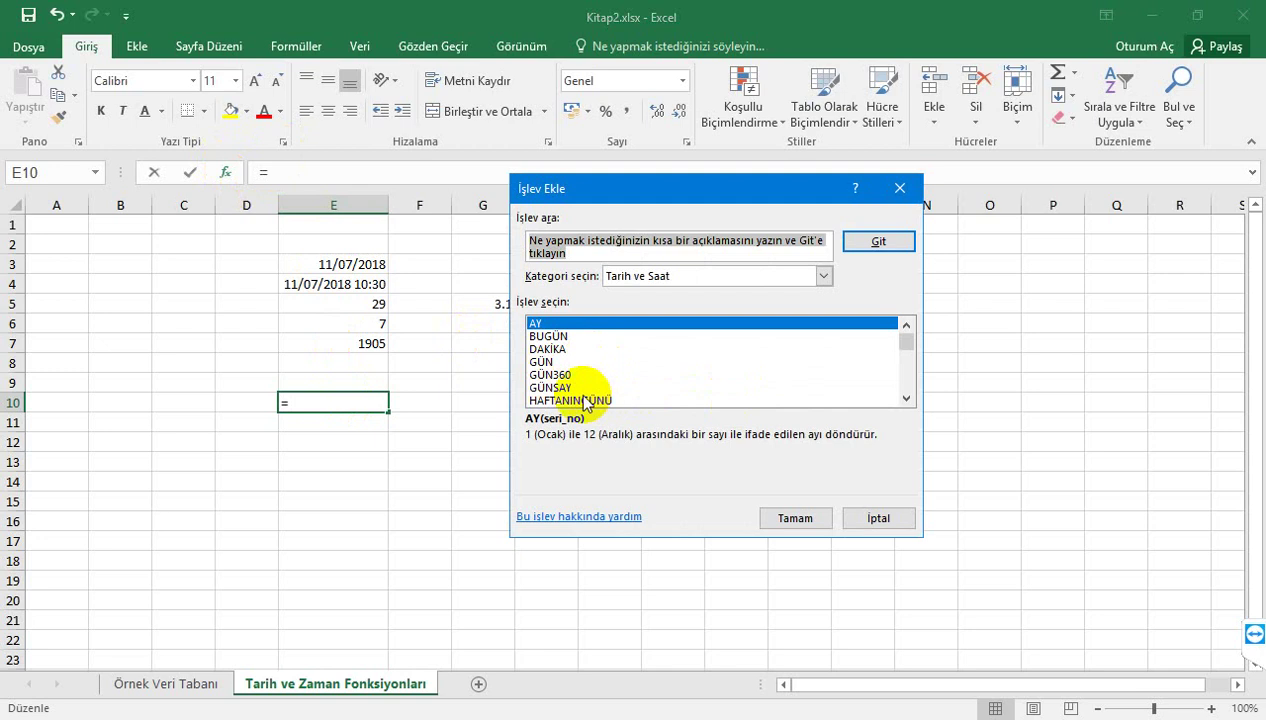
left_click(549, 349)
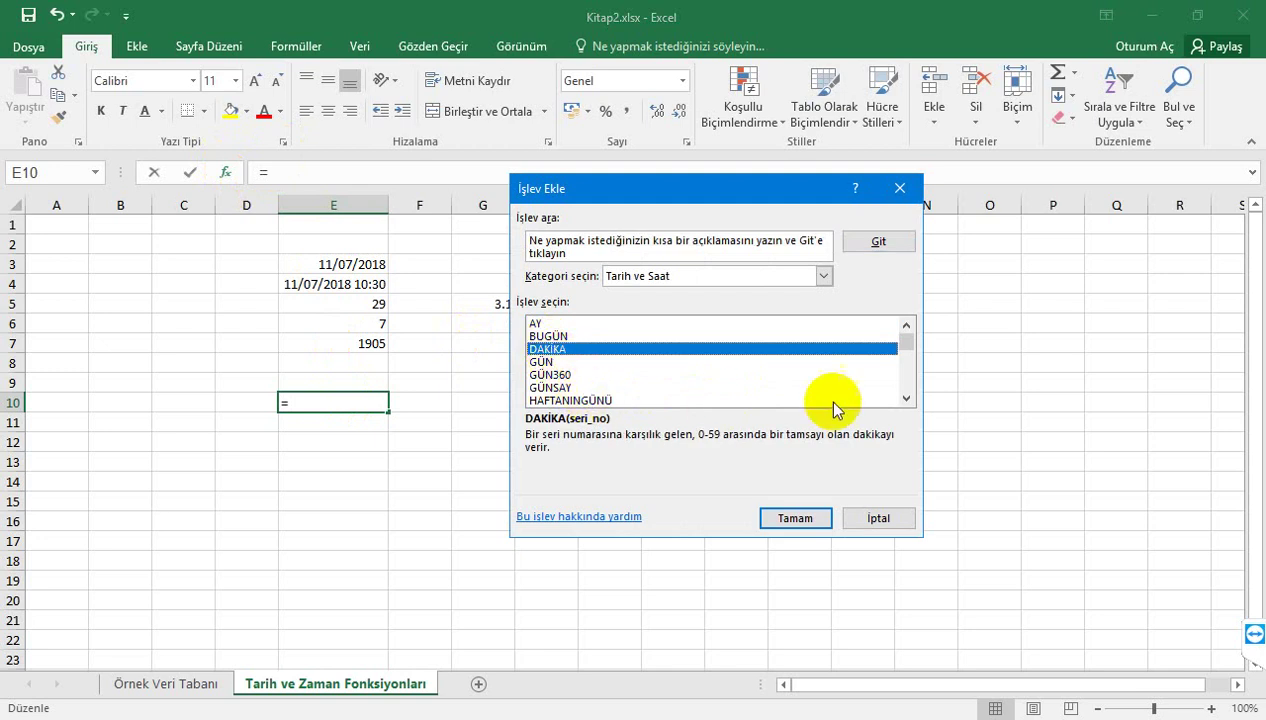
left_click(906, 399)
left_click(906, 399)
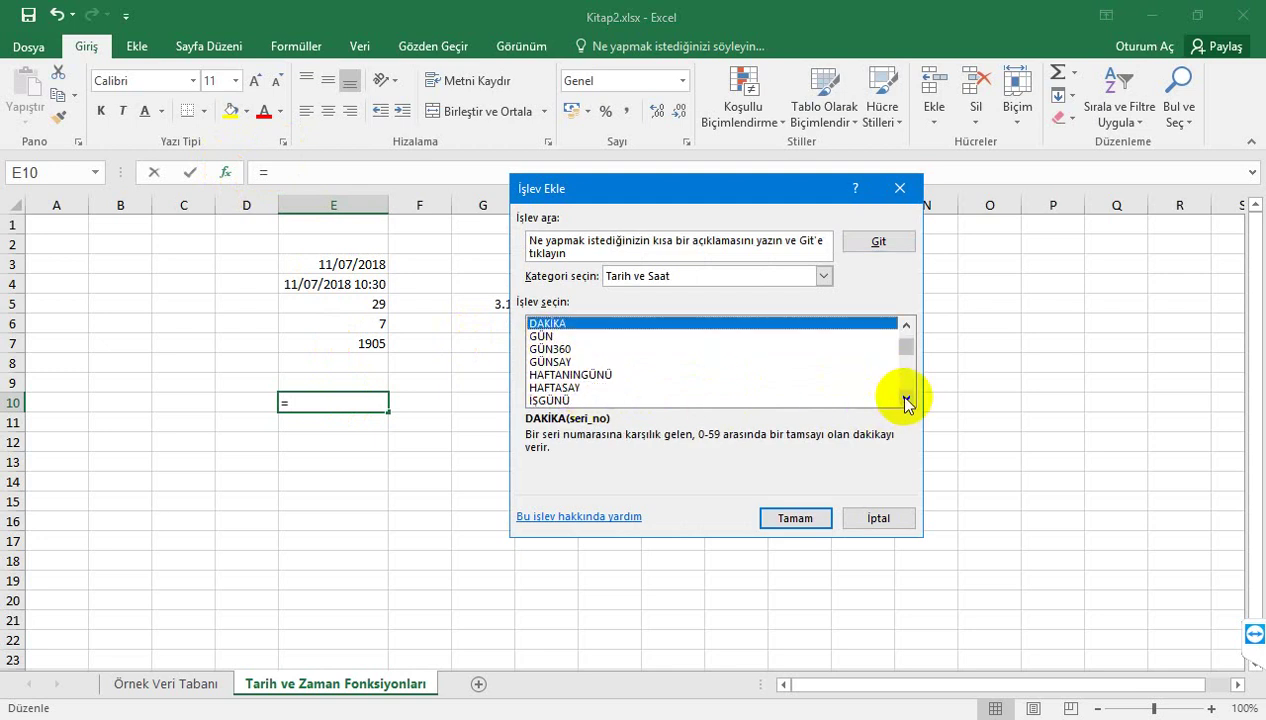
left_click(545, 337)
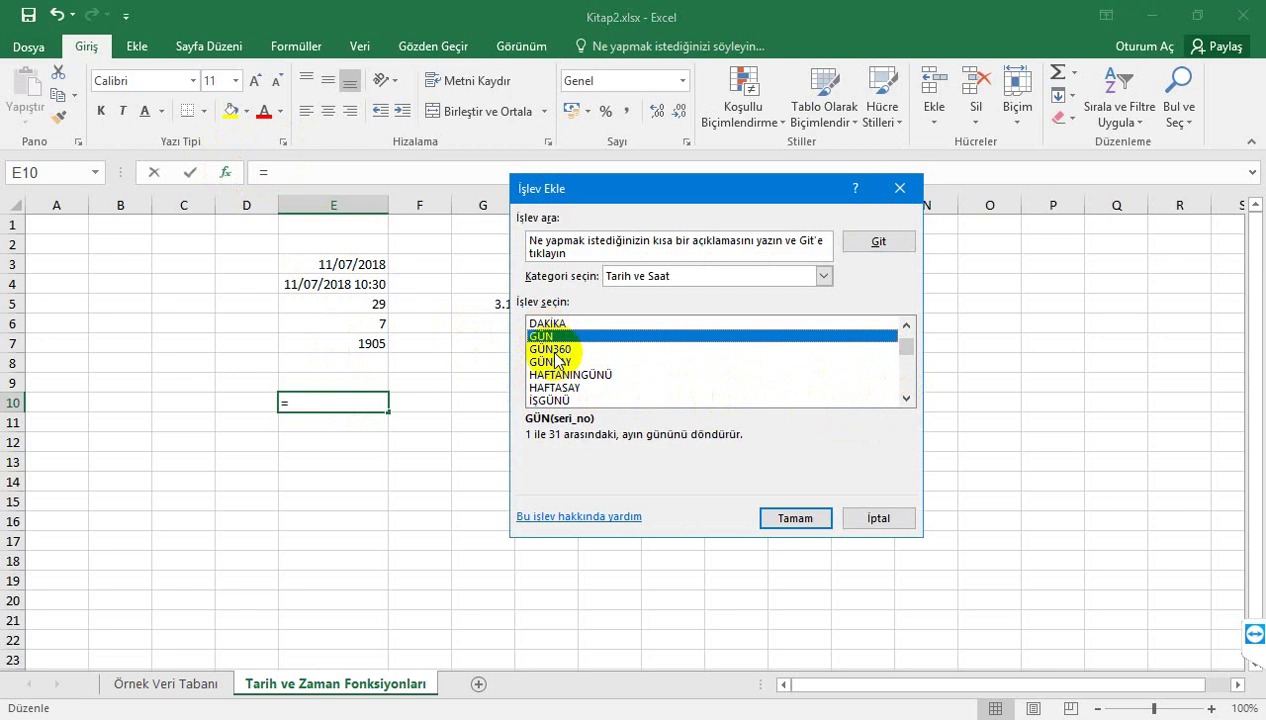
left_click(550, 362)
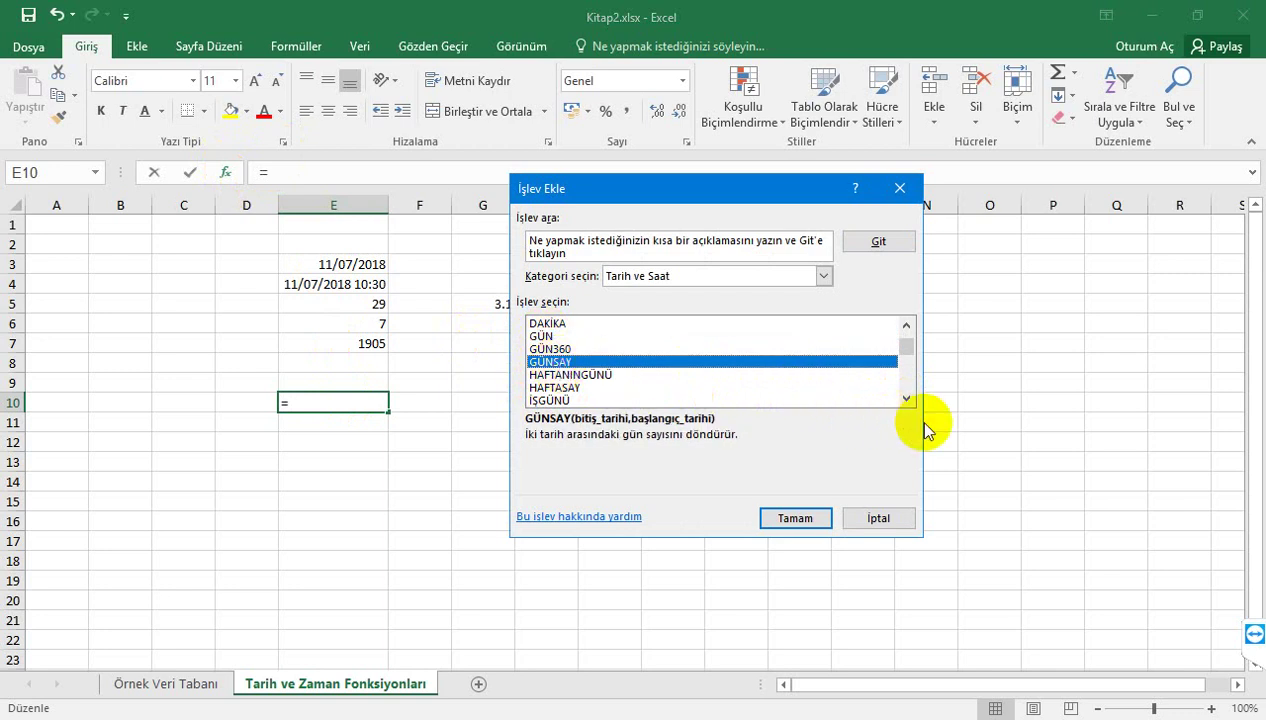
left_click(605, 376)
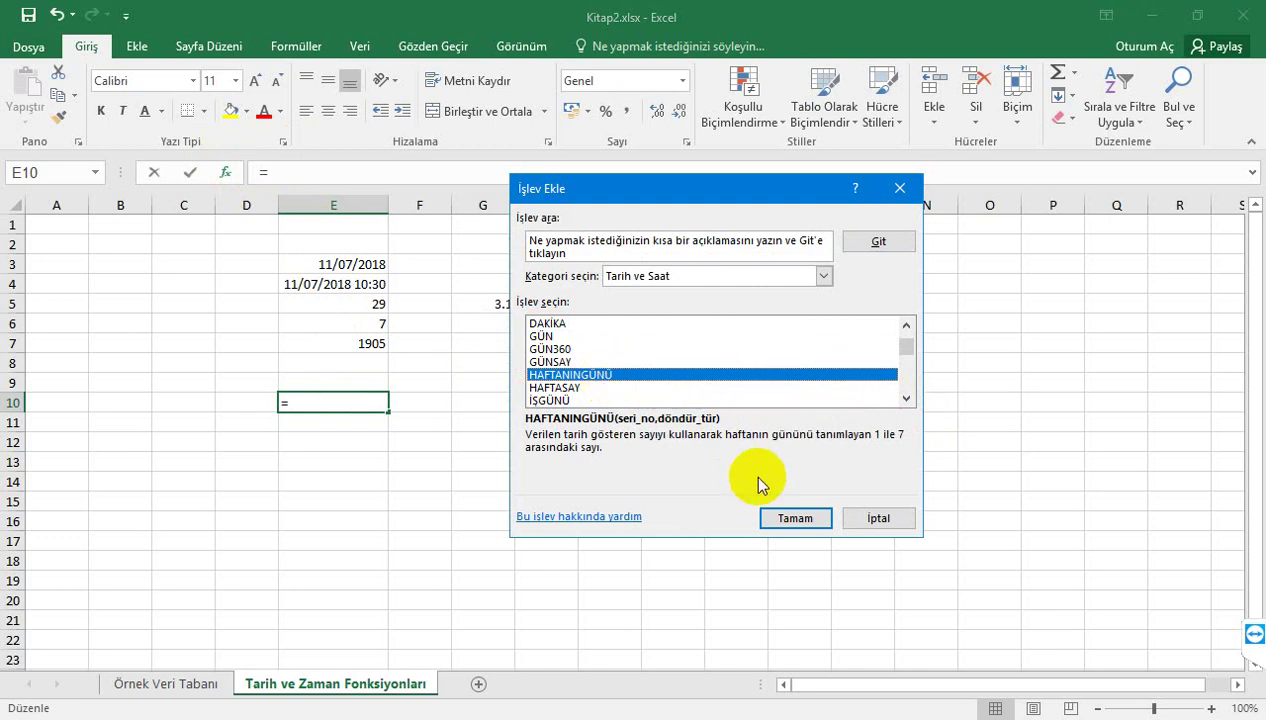
left_click(788, 517)
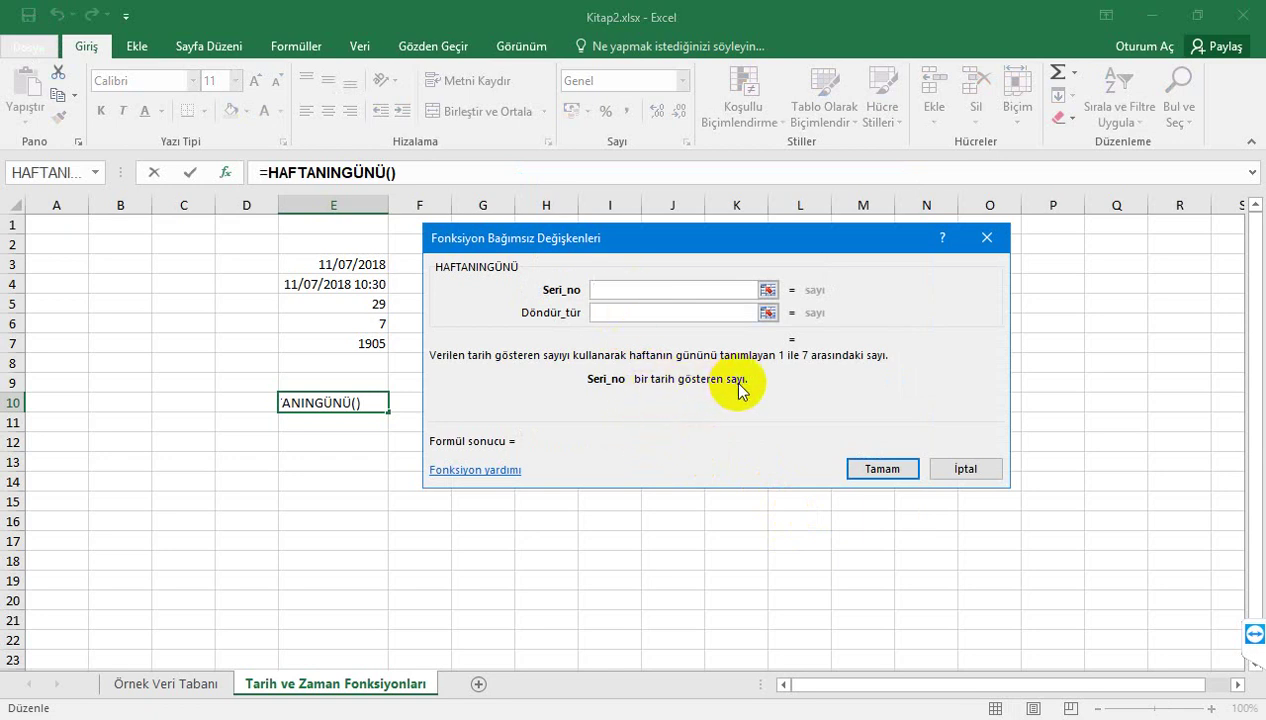
Step: Set Seri_no to 431929 and Döndür_tür to 2, giving weekday 7 in E10
left_click(620, 315)
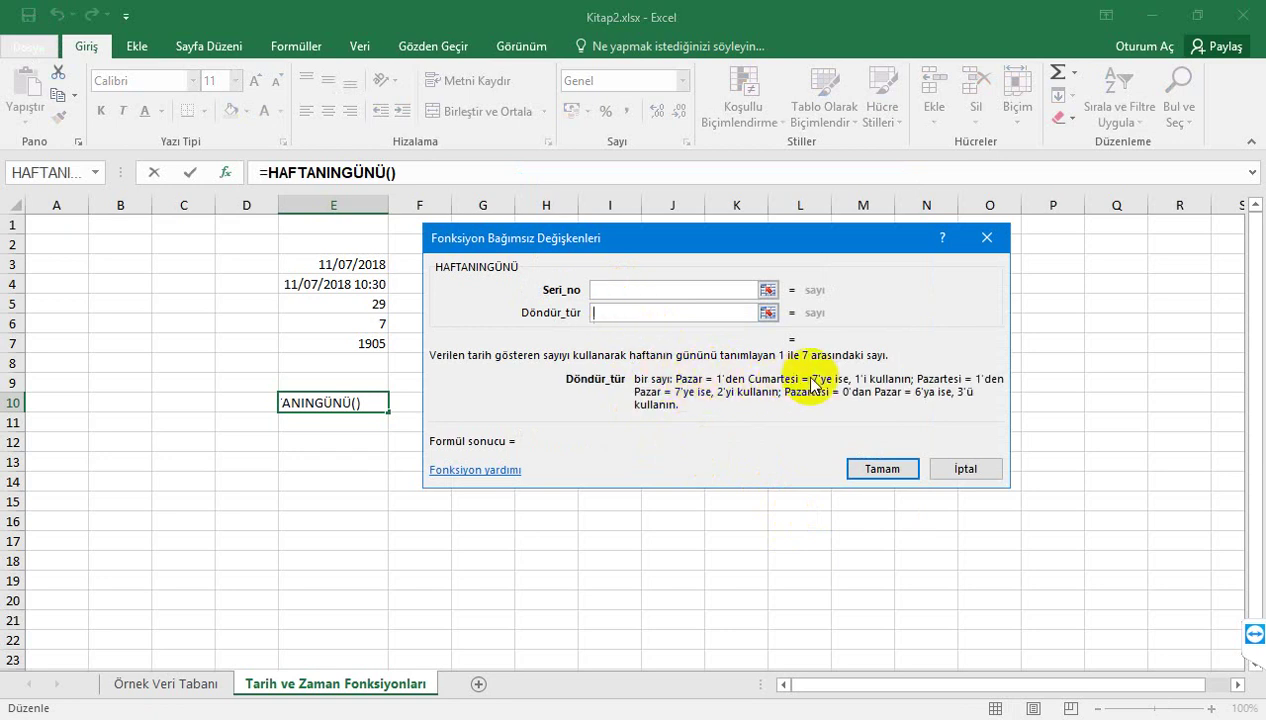
left_click(690, 294)
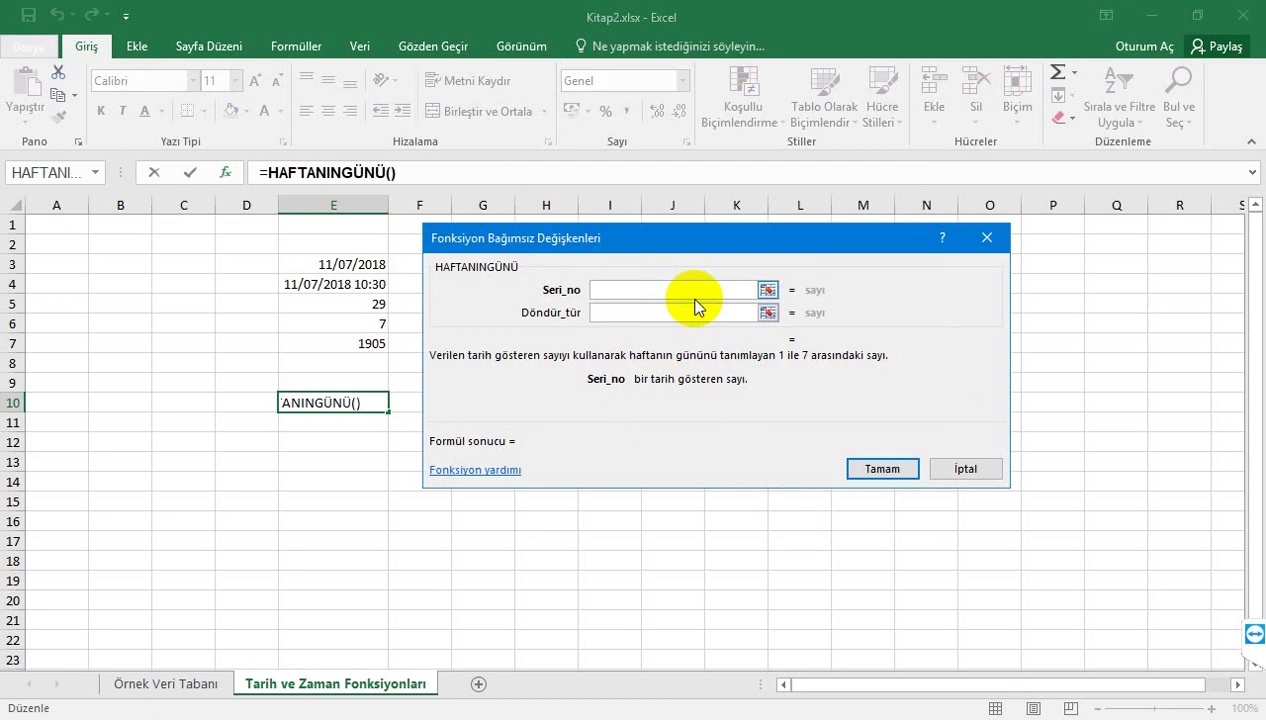
type("43")
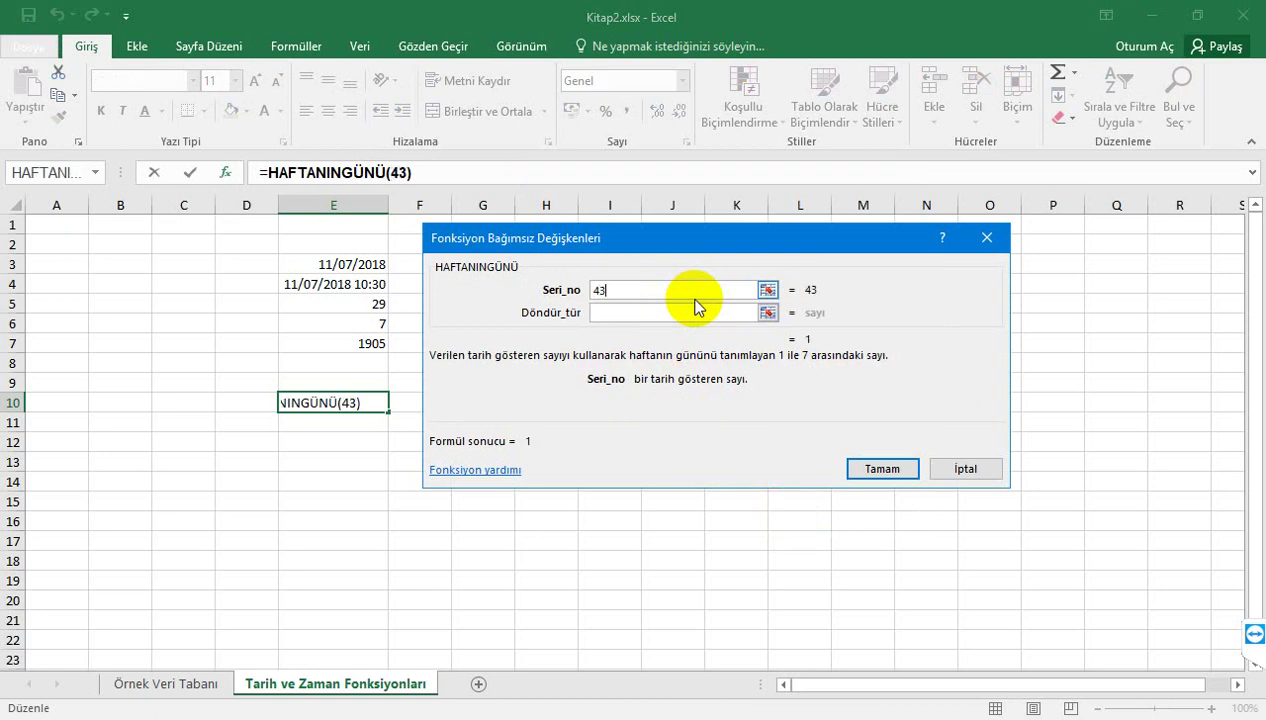
type("19293")
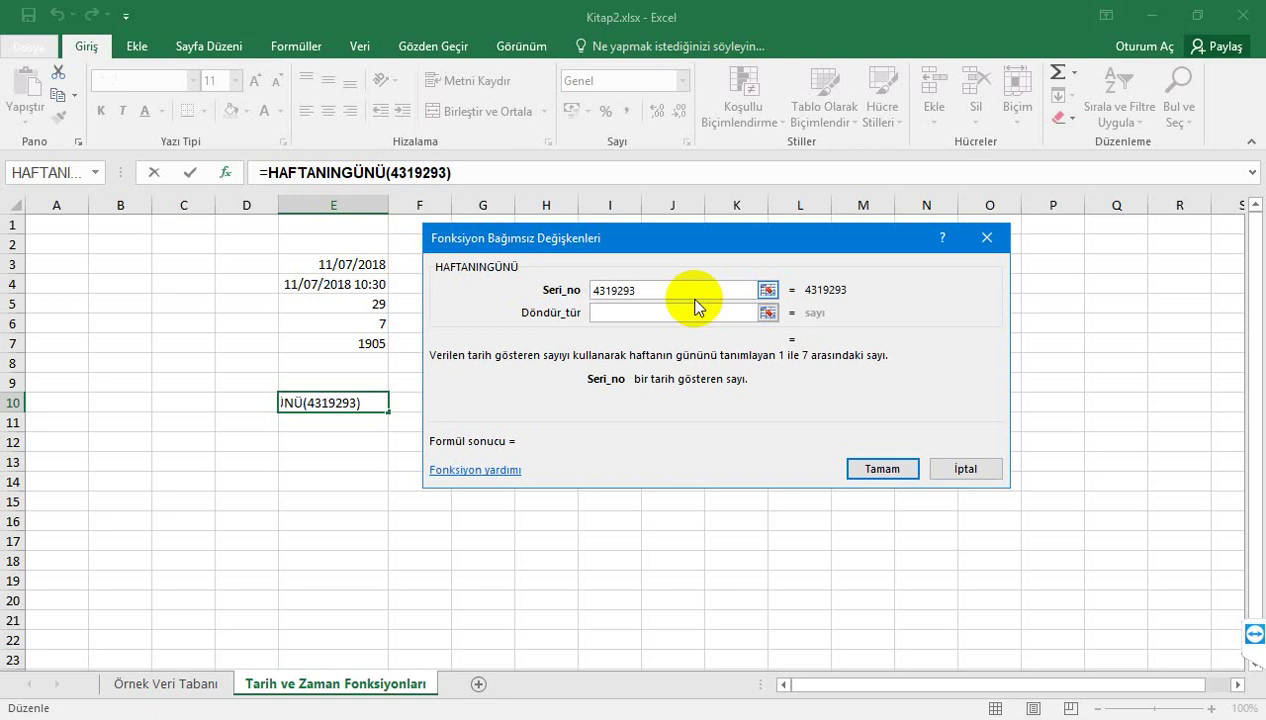
key("BackSpace")
left_click(664, 311)
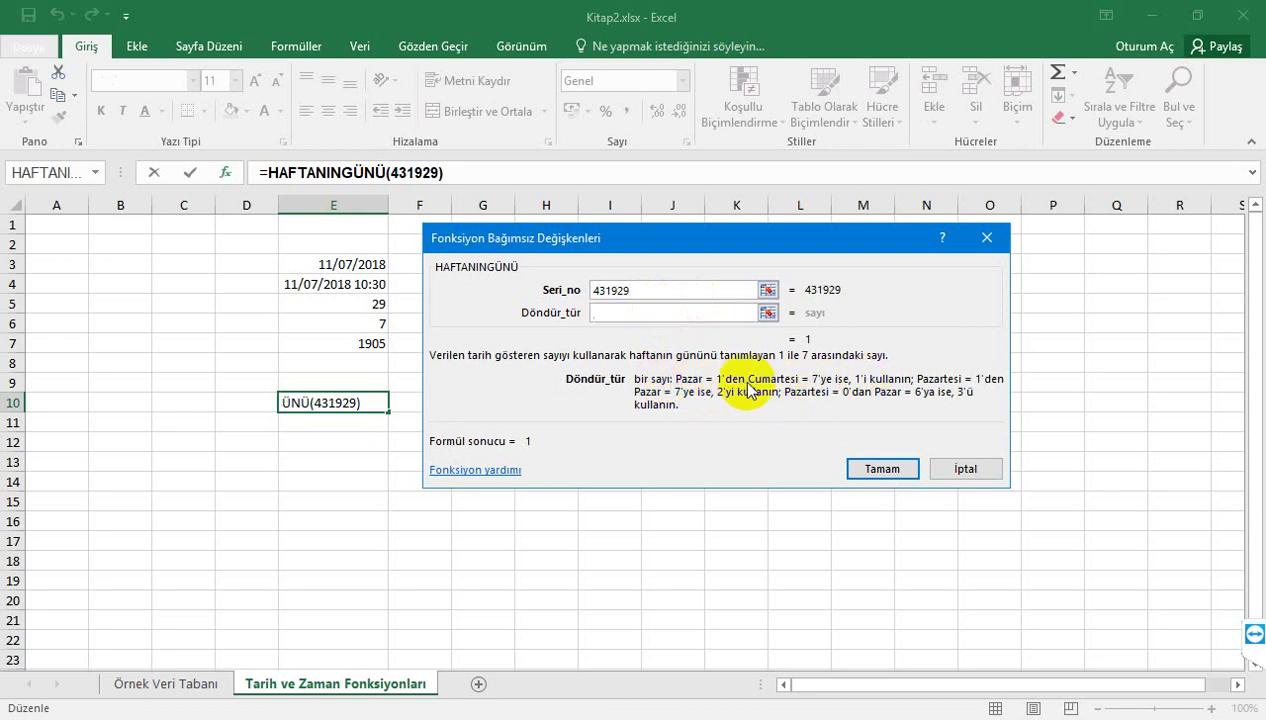
type("1")
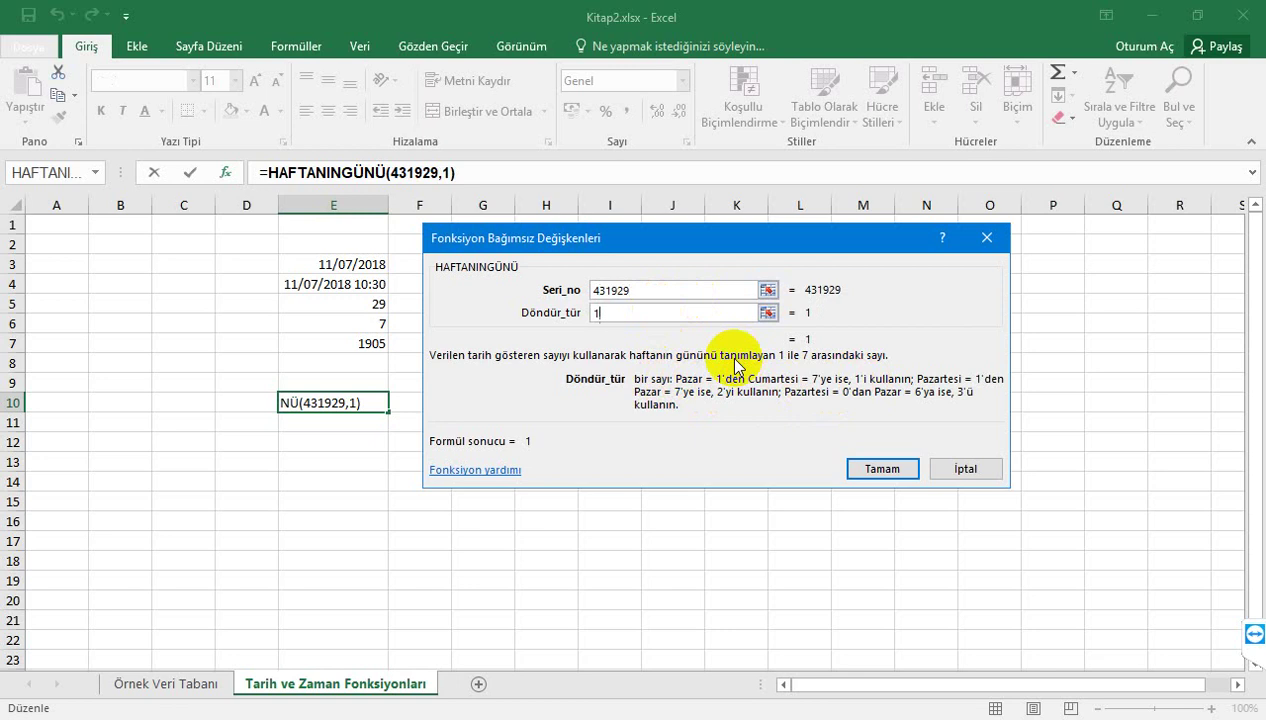
key("BackSpace")
type("2")
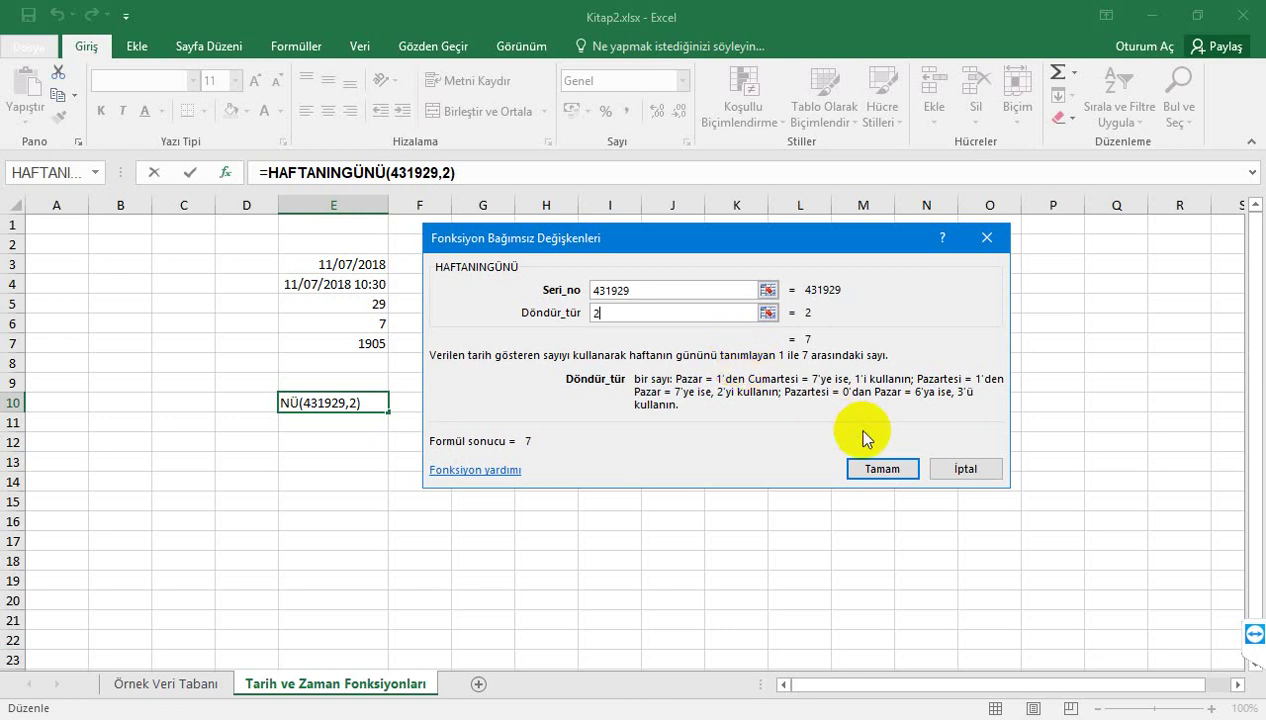
left_click(882, 468)
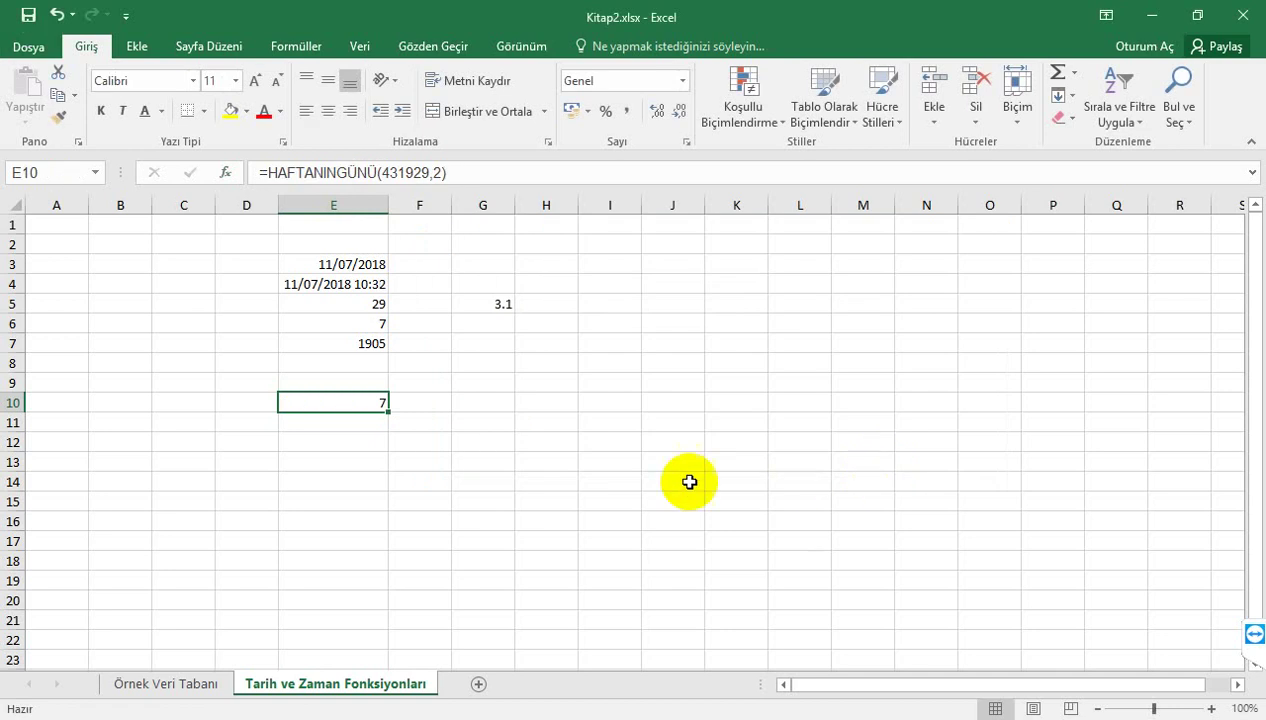
Step: Drag the weekday result 7 from E10 up into E8, below 1905
left_click(343, 479)
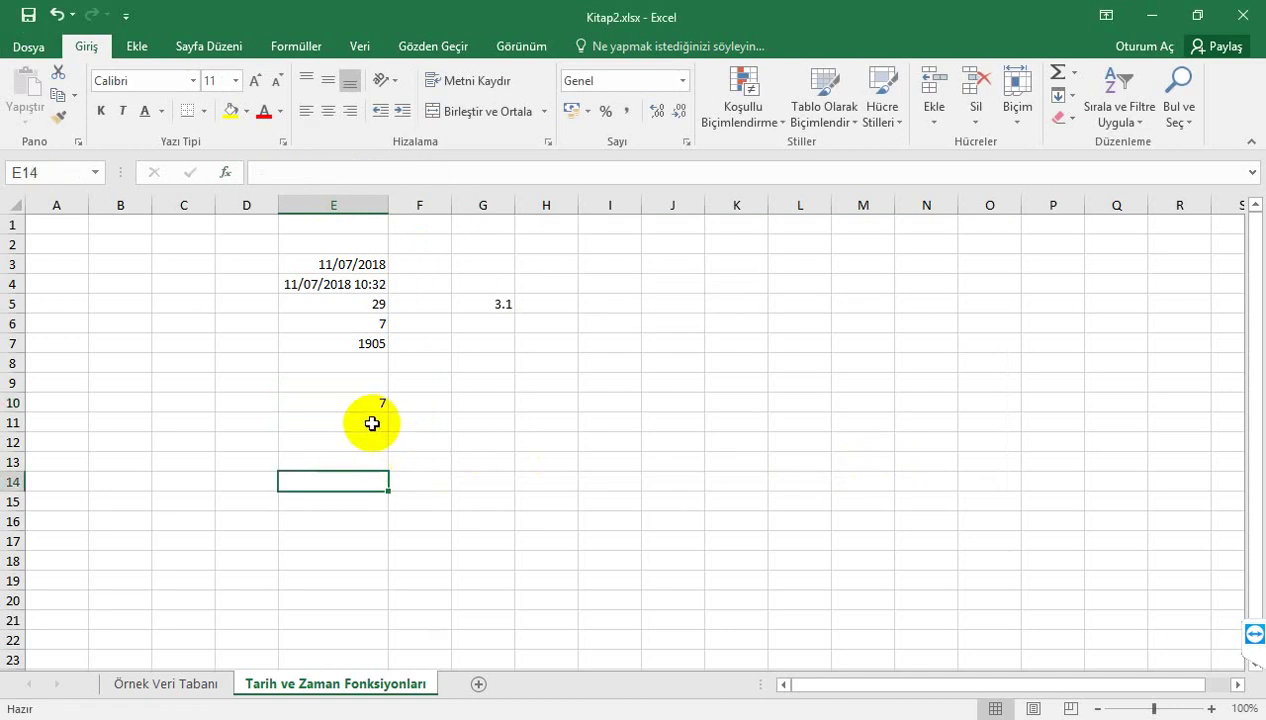
left_click(365, 437)
left_click(360, 400)
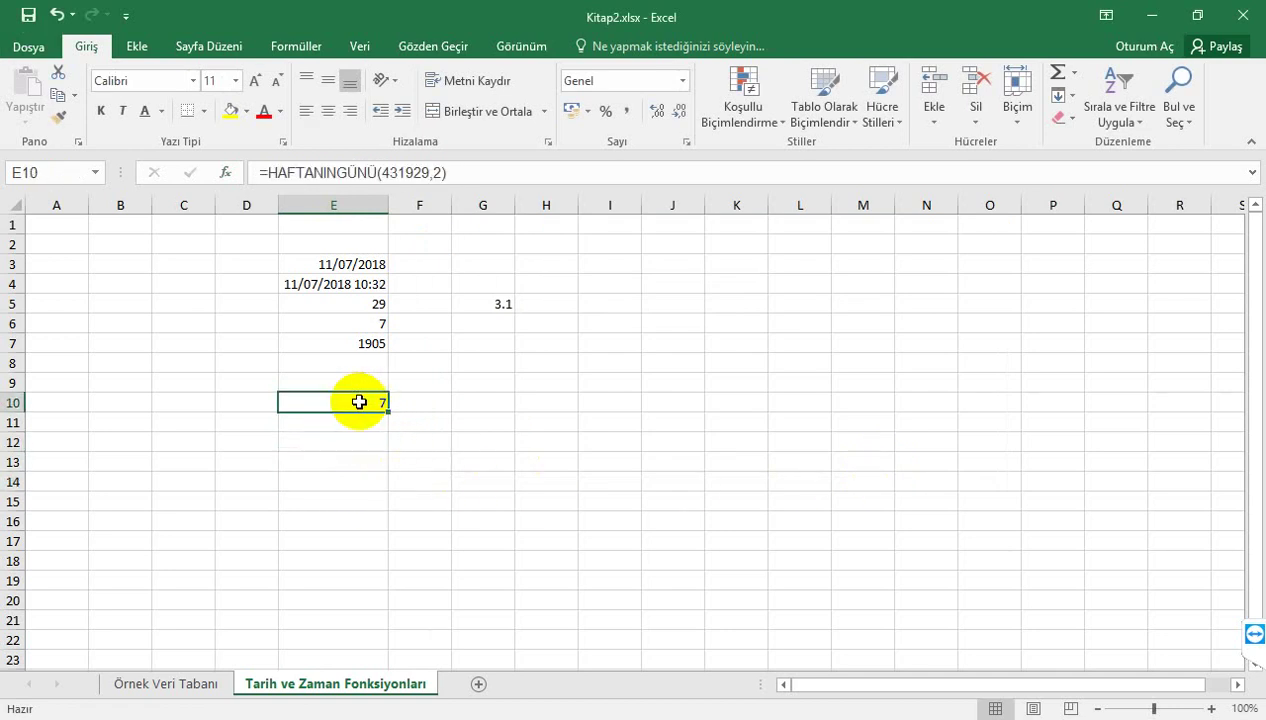
left_click(358, 398)
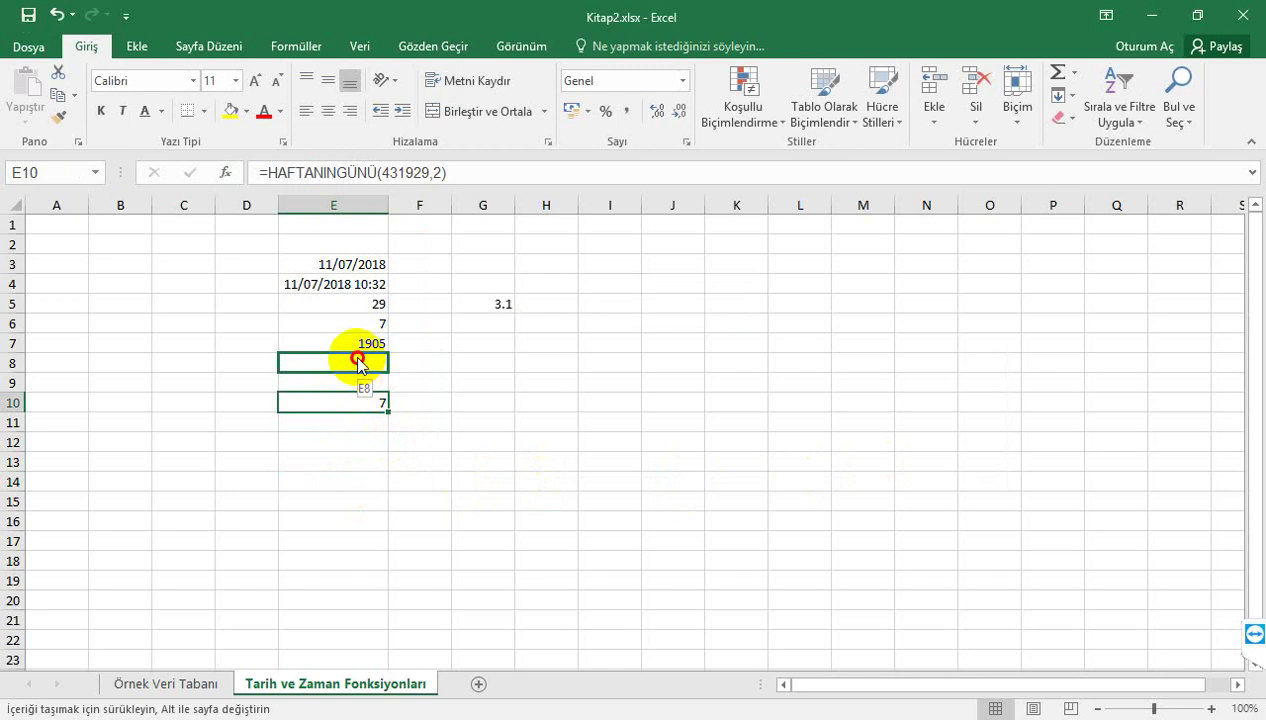
left_click_drag(358, 367, 358, 367)
left_click(341, 432)
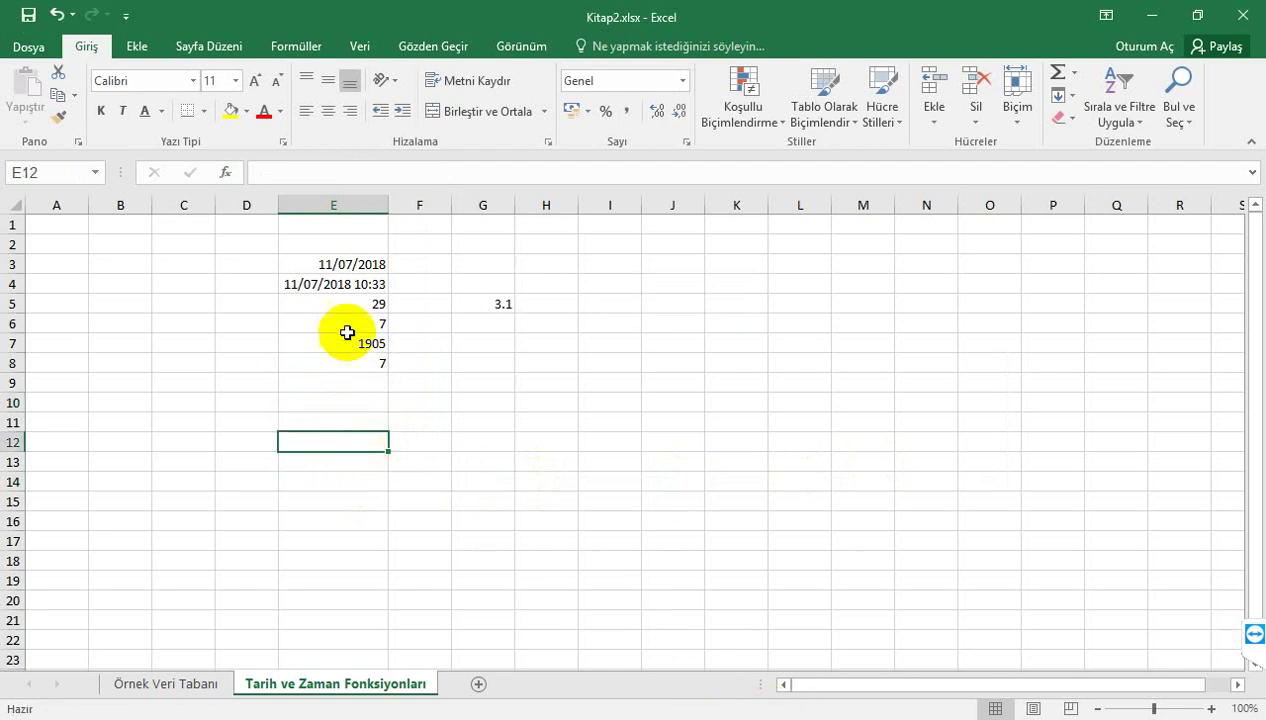
left_click(227, 176)
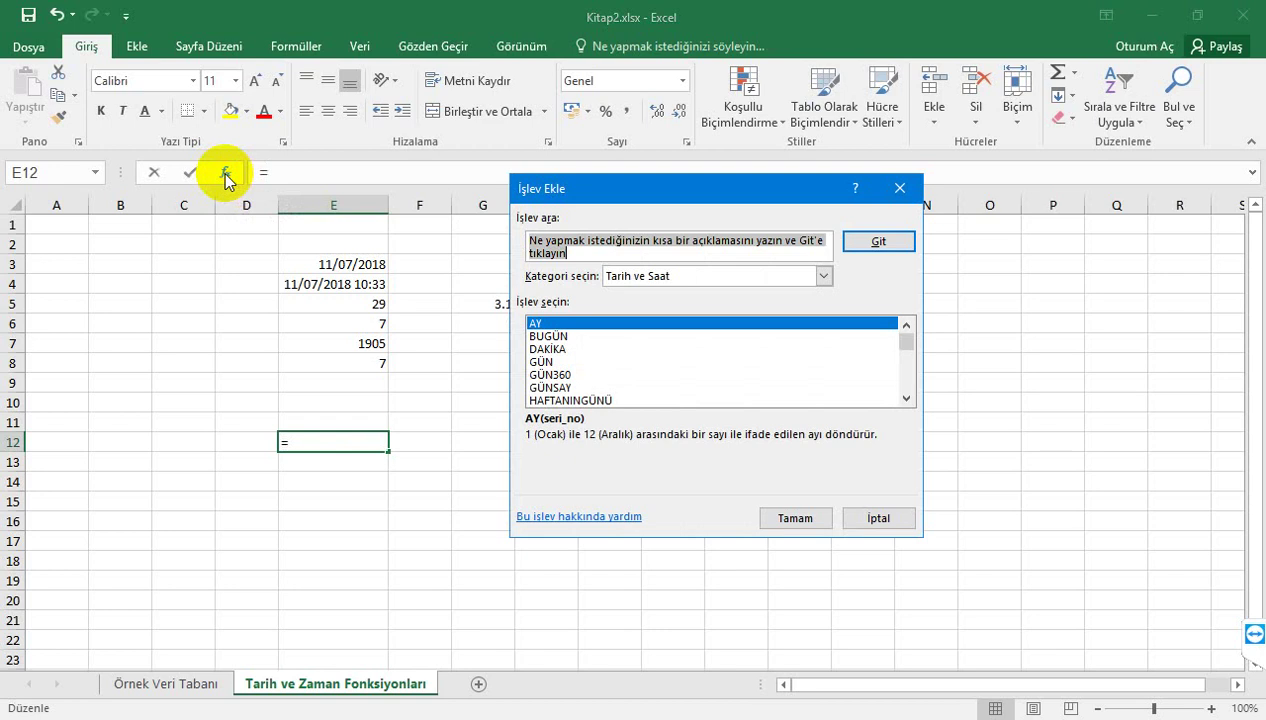
left_click(560, 375)
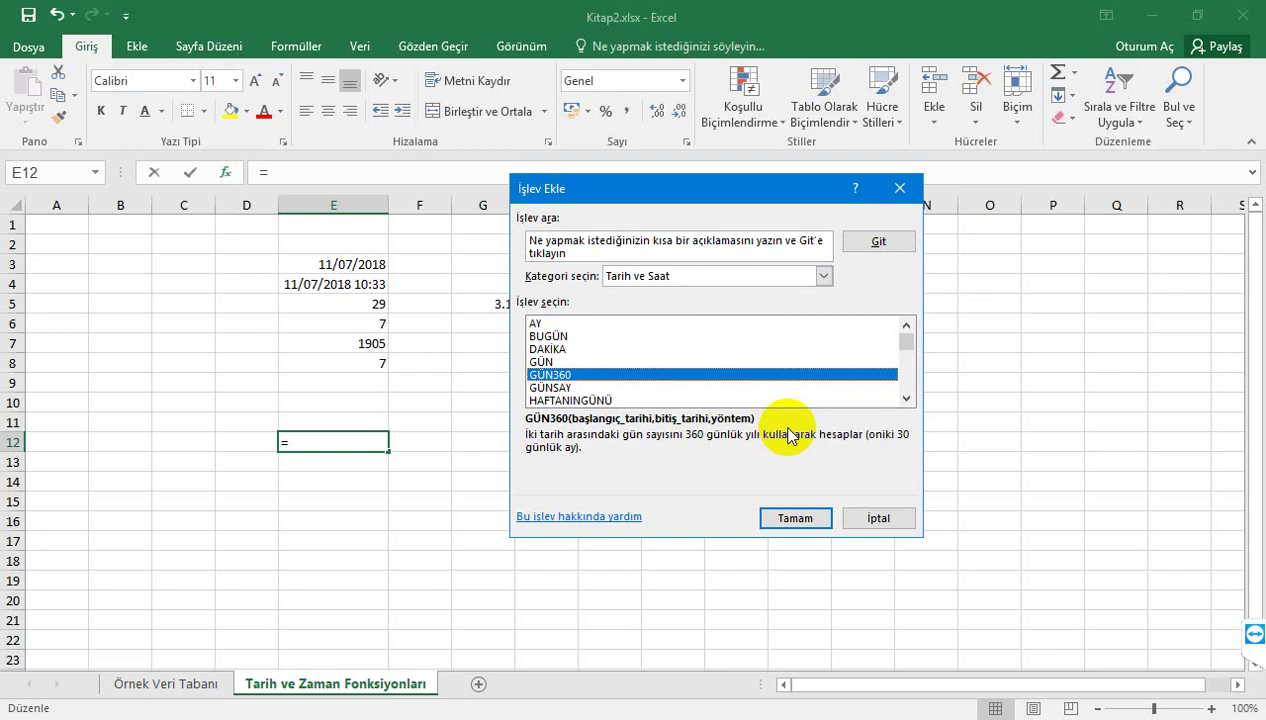
left_click(598, 400)
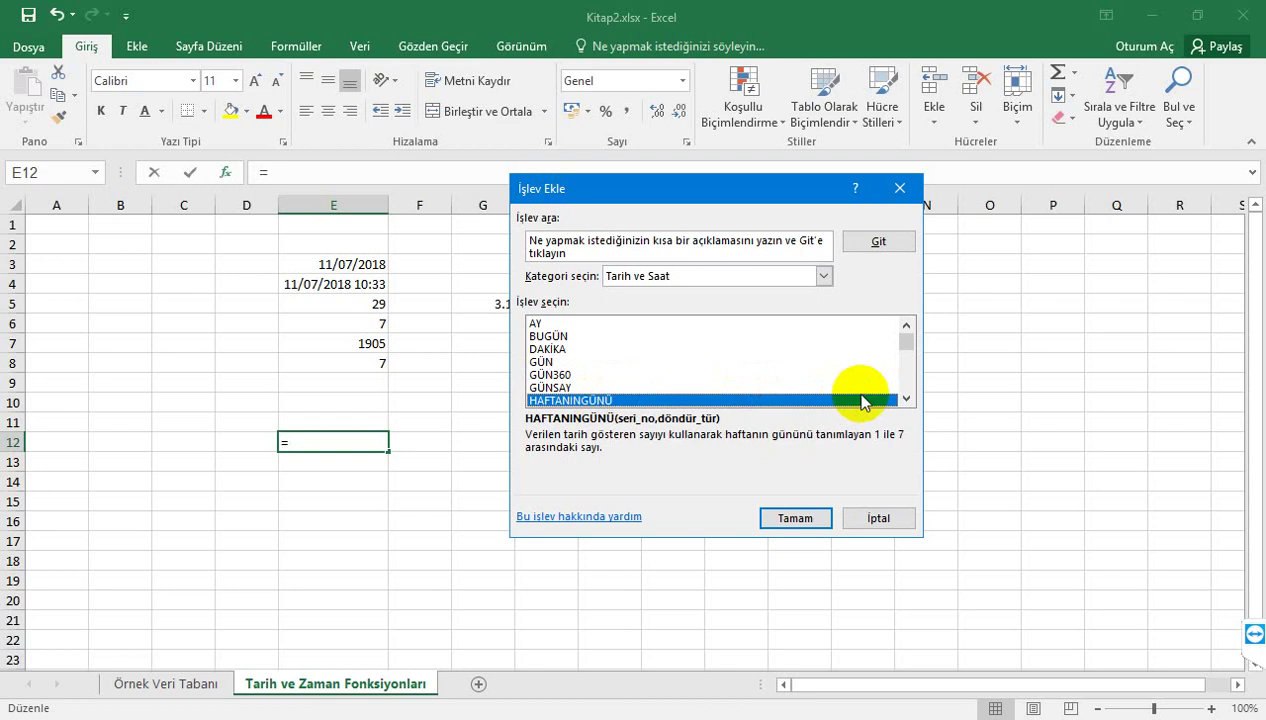
left_click(906, 399)
left_click(906, 399)
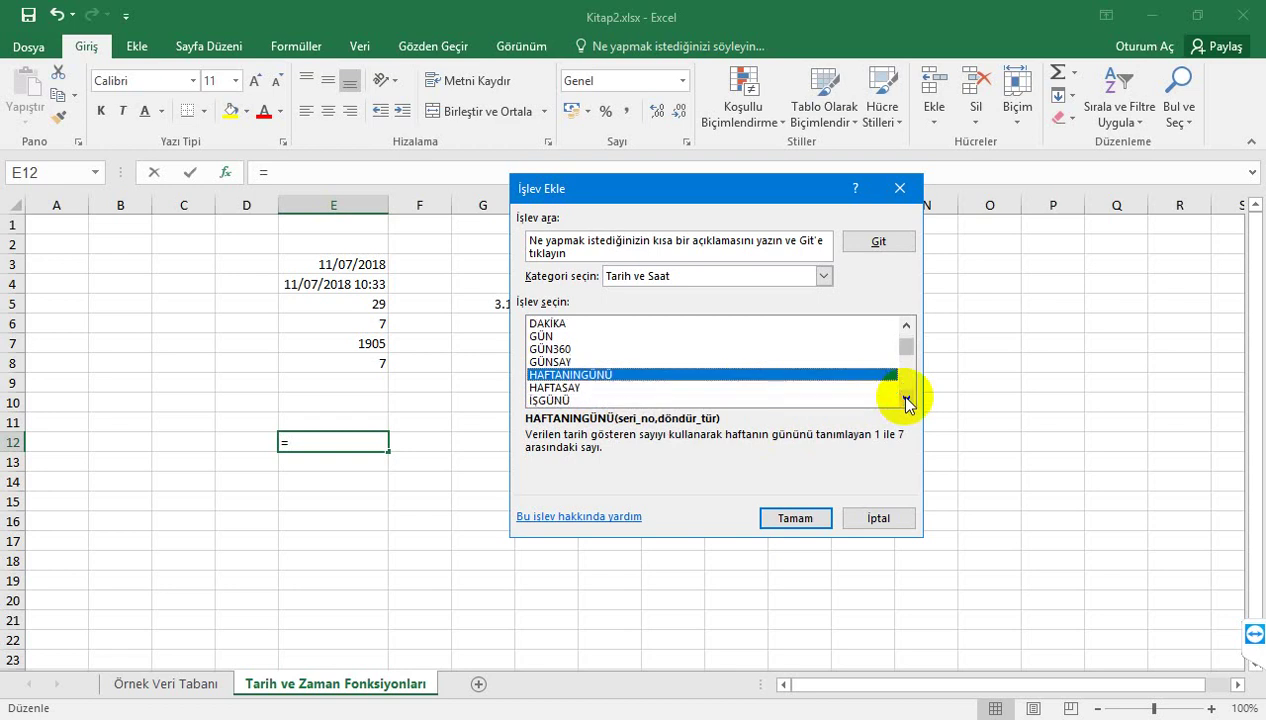
left_click(906, 399)
left_click(906, 399)
left_click(906, 399)
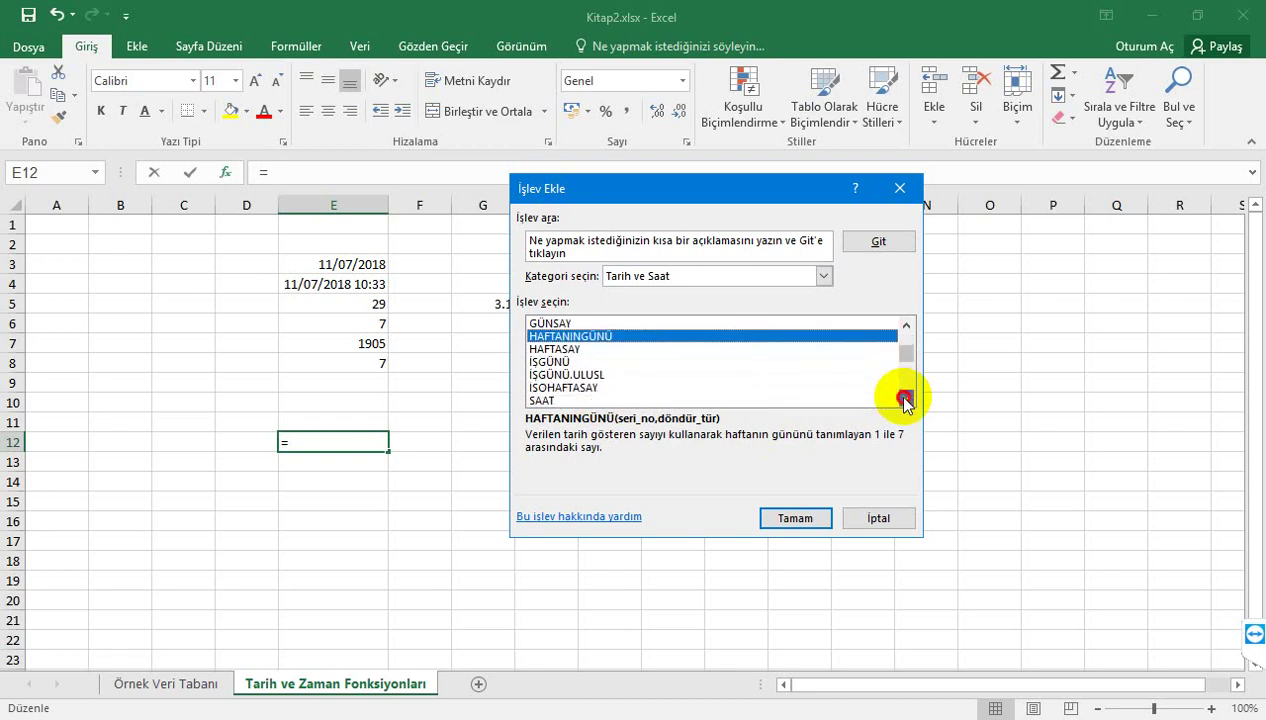
left_click(906, 399)
left_click(906, 399)
left_click(906, 399)
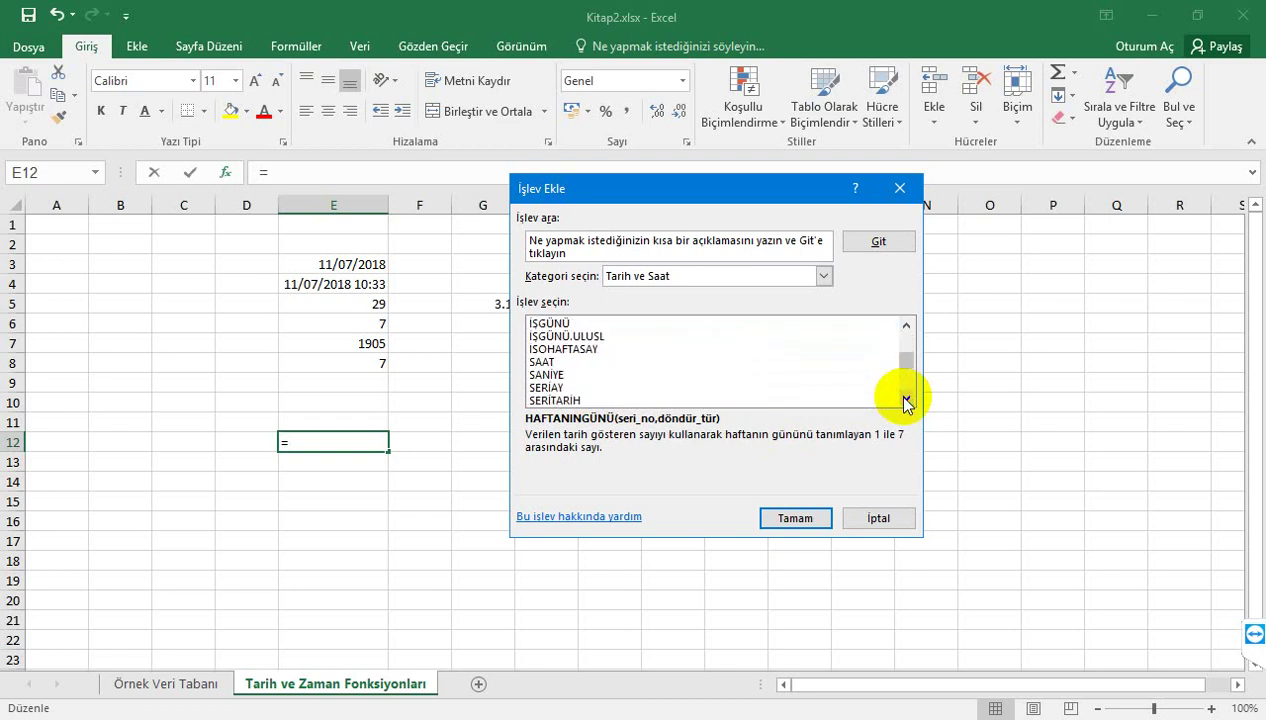
left_click(906, 399)
left_click(906, 399)
left_click(906, 399)
left_click(906, 399)
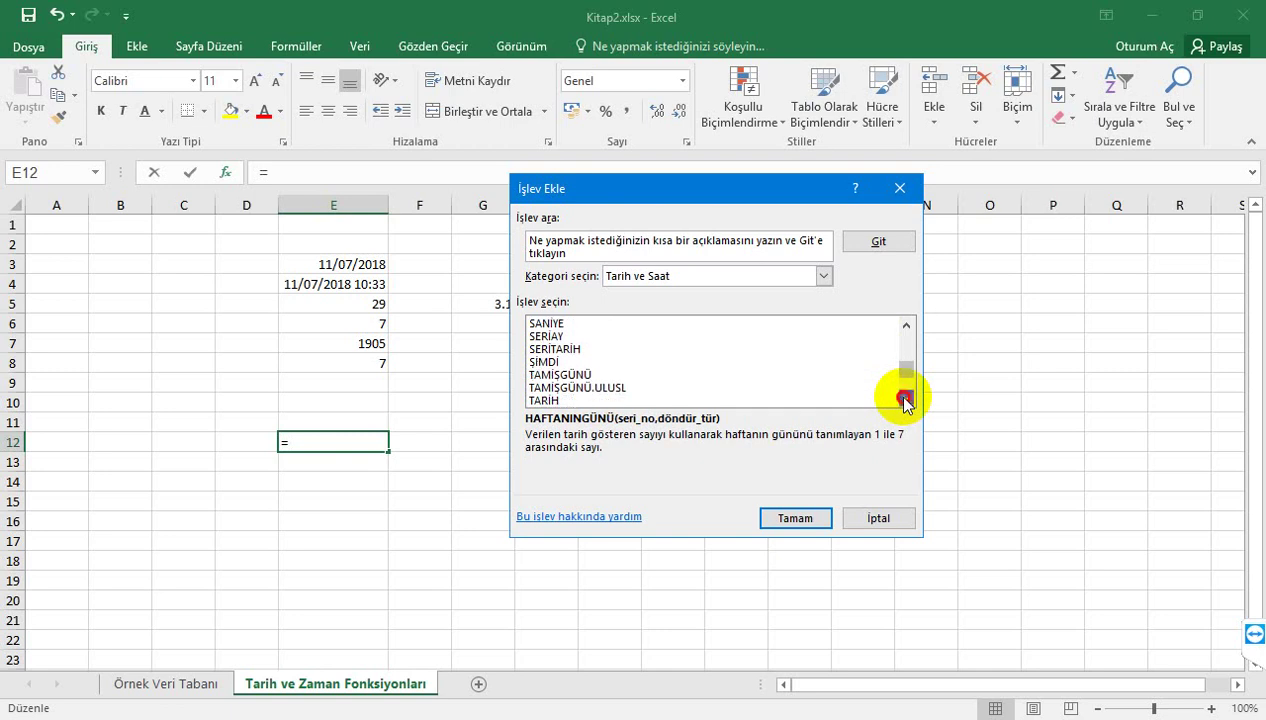
left_click(880, 520)
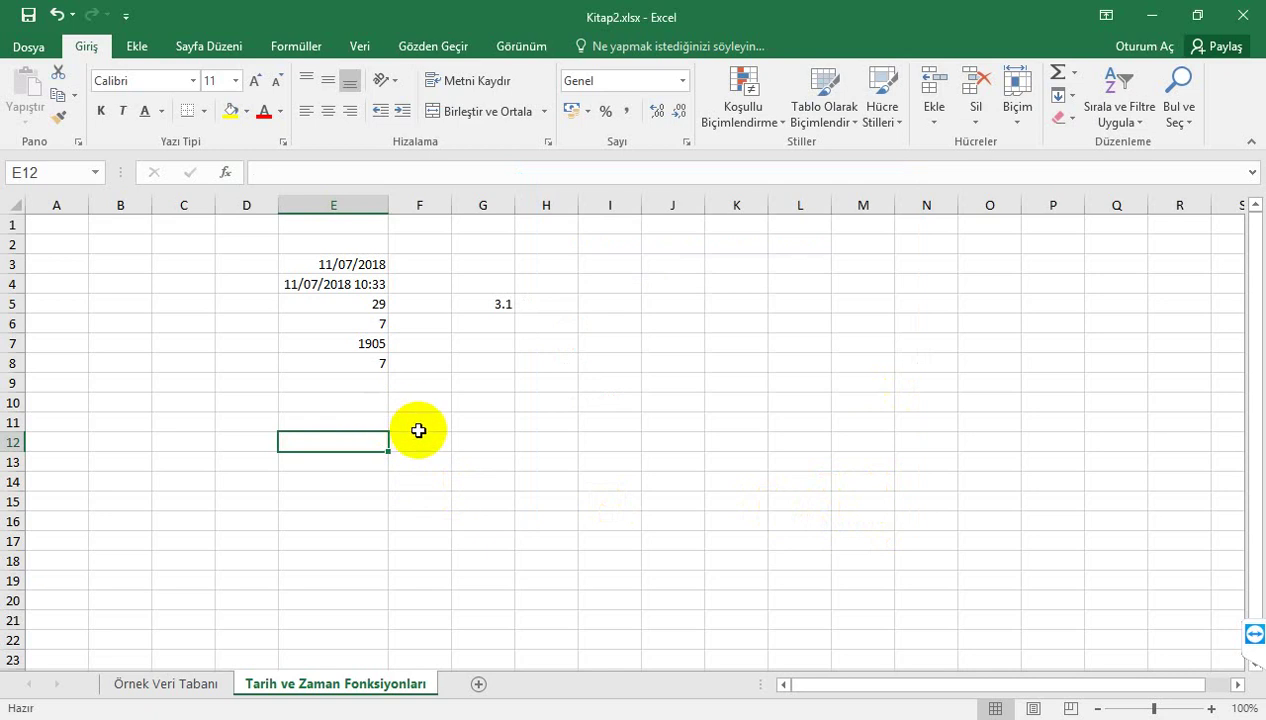
Step: Put 12.3 in E10, replacing the 123 that =12,3 produced
left_click(482, 380)
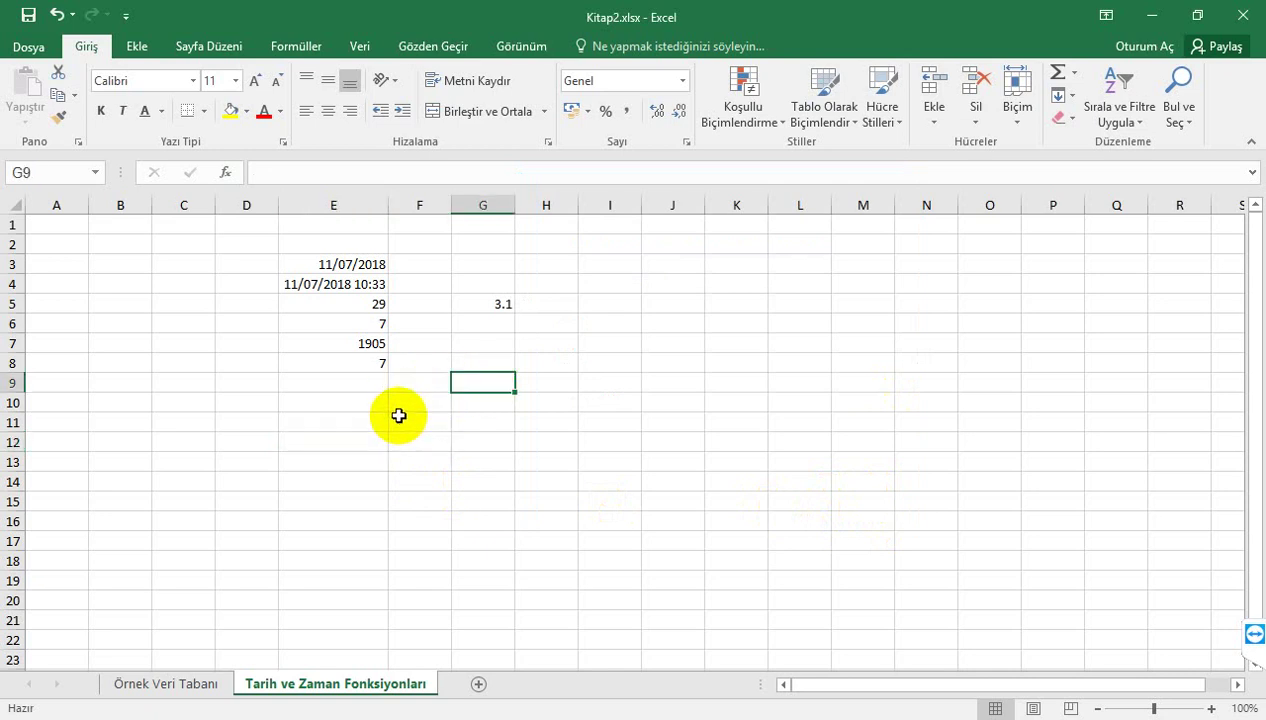
left_click(344, 404)
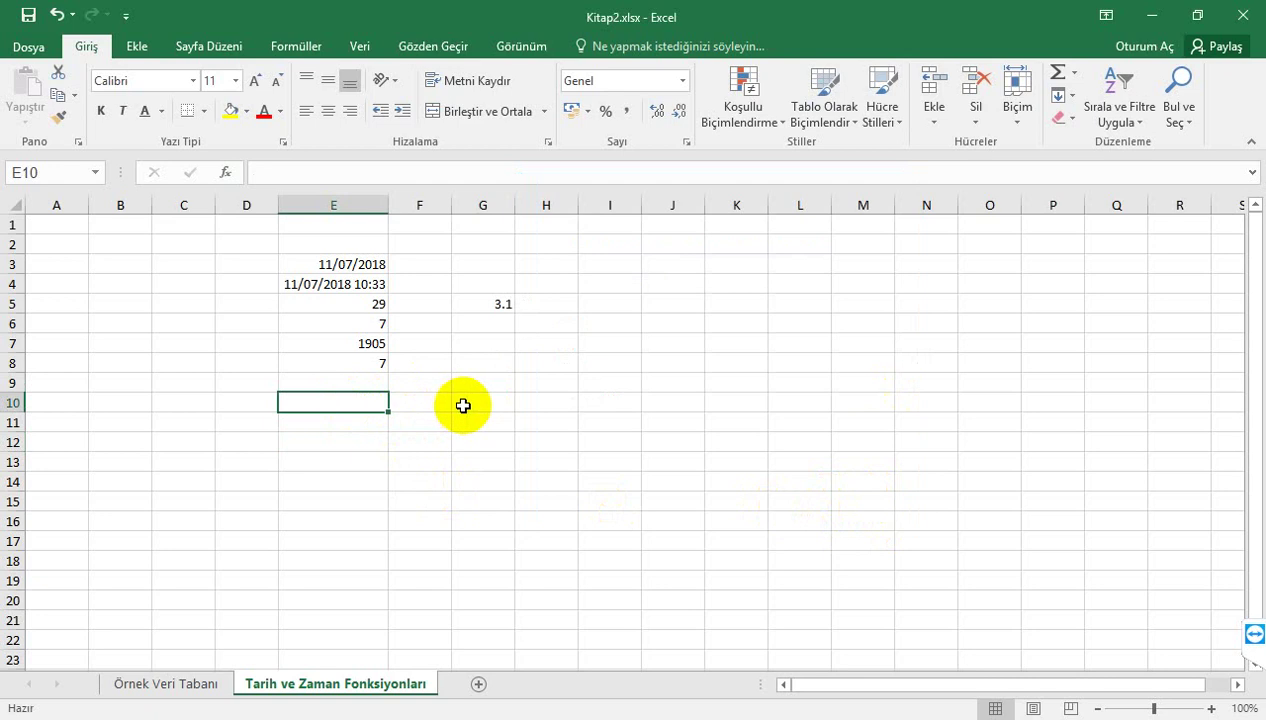
type("=")
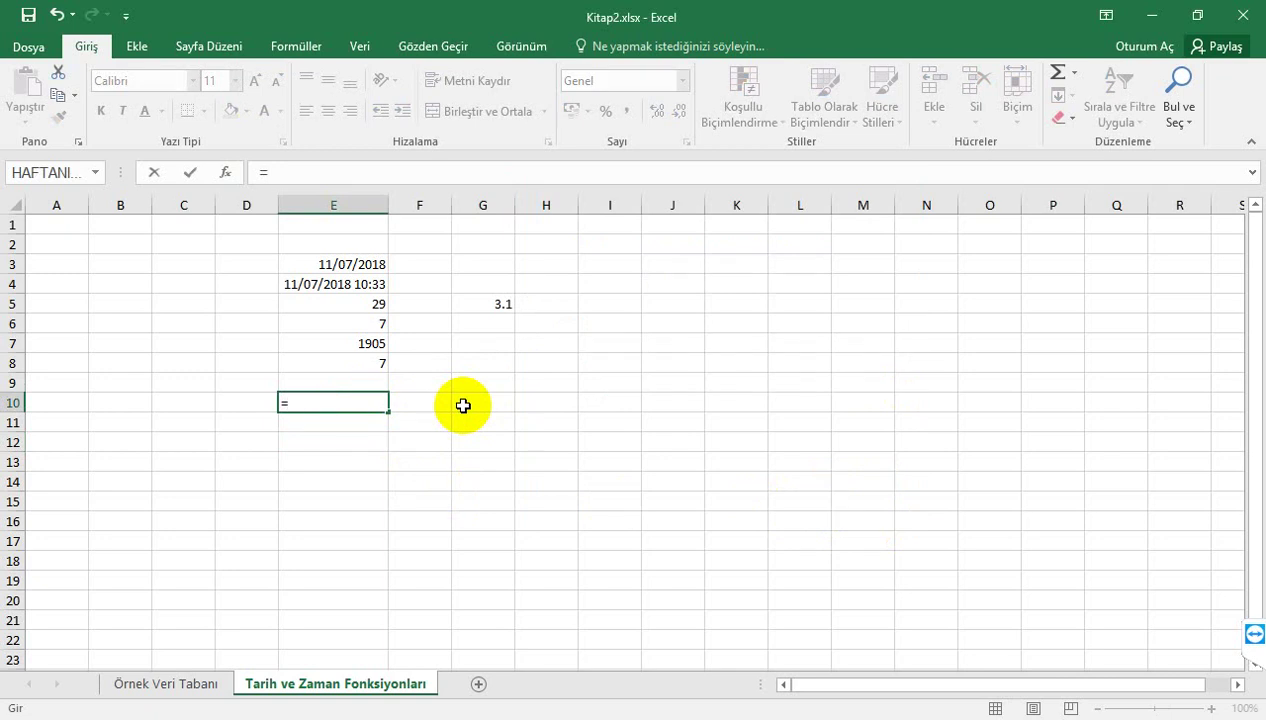
type("12,3")
key("Return")
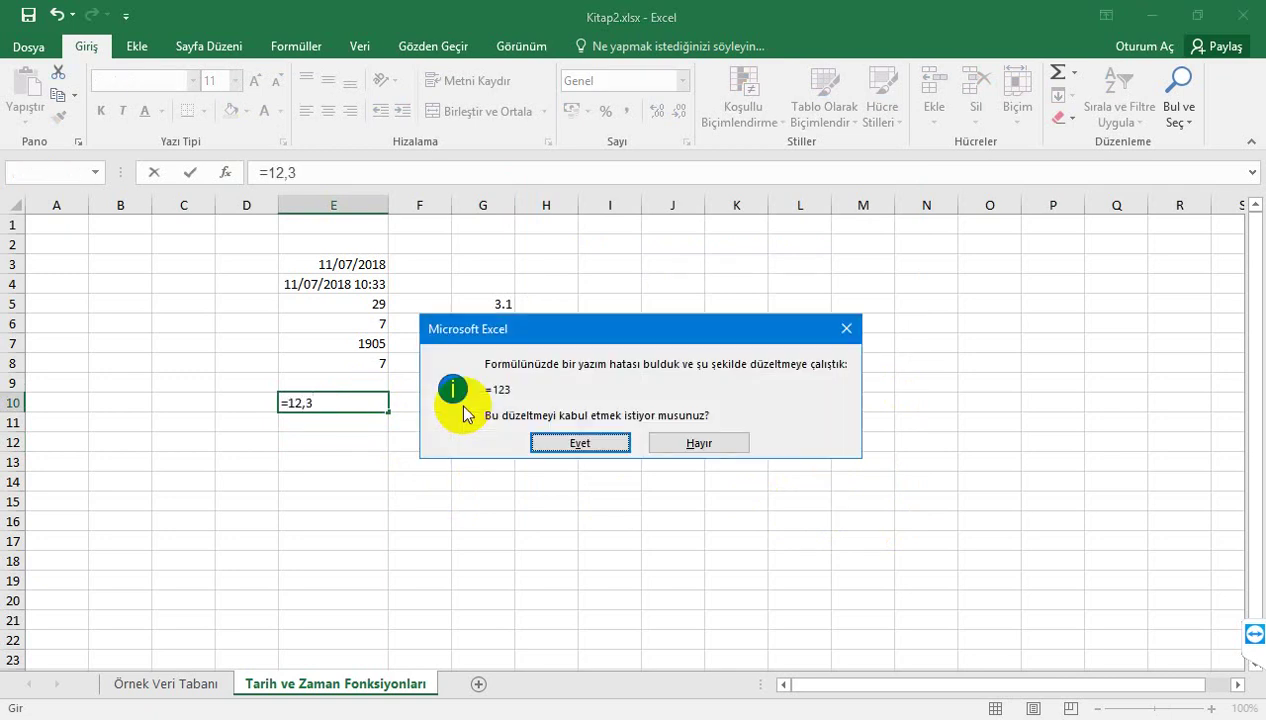
key("Return")
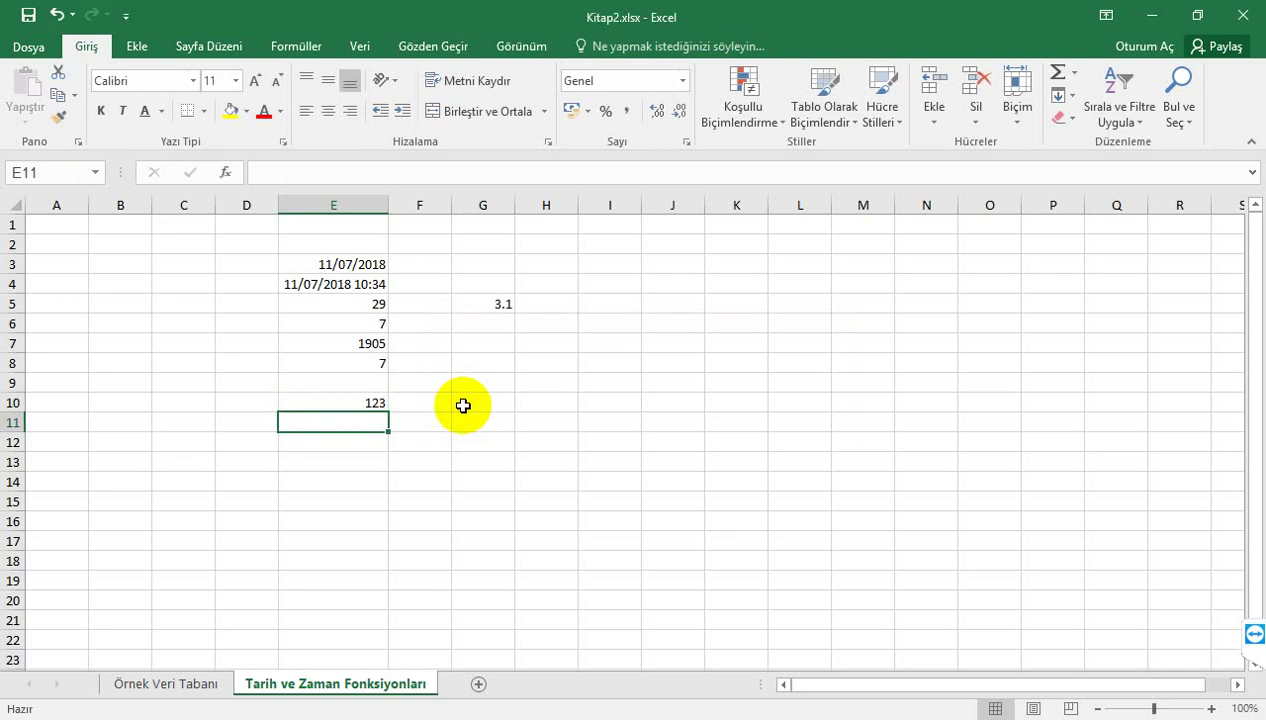
key("Up")
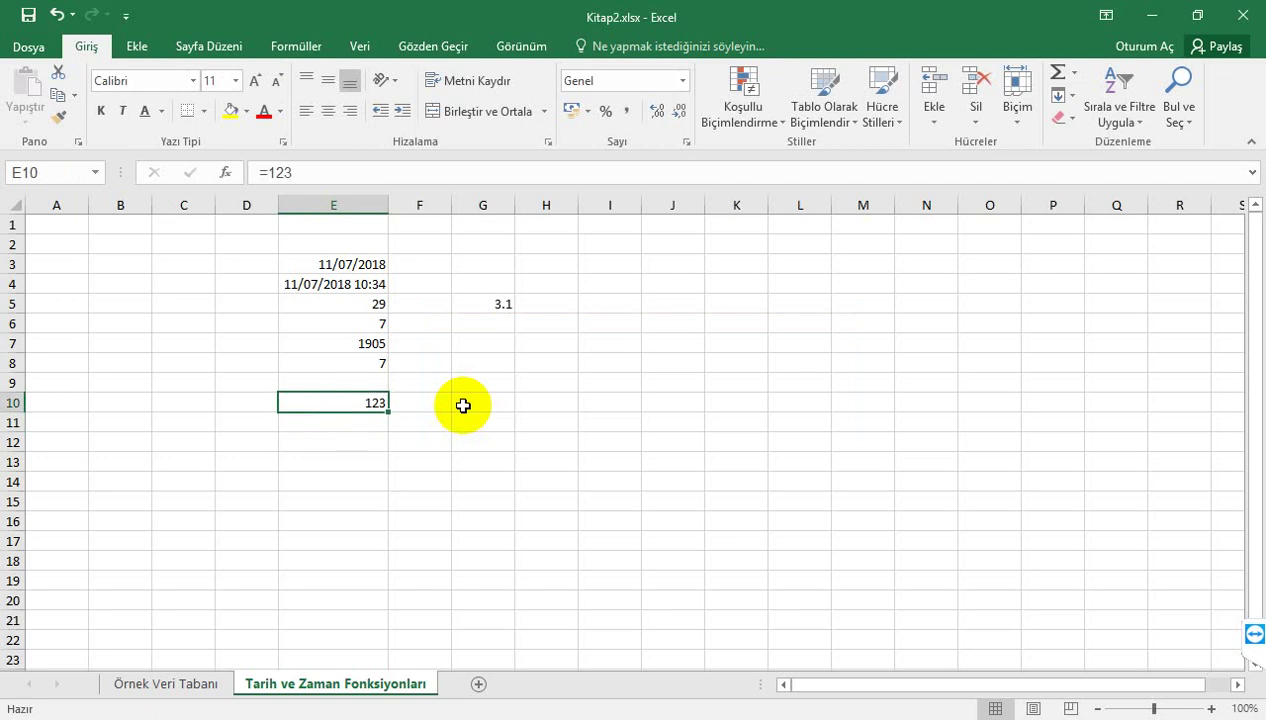
type("12")
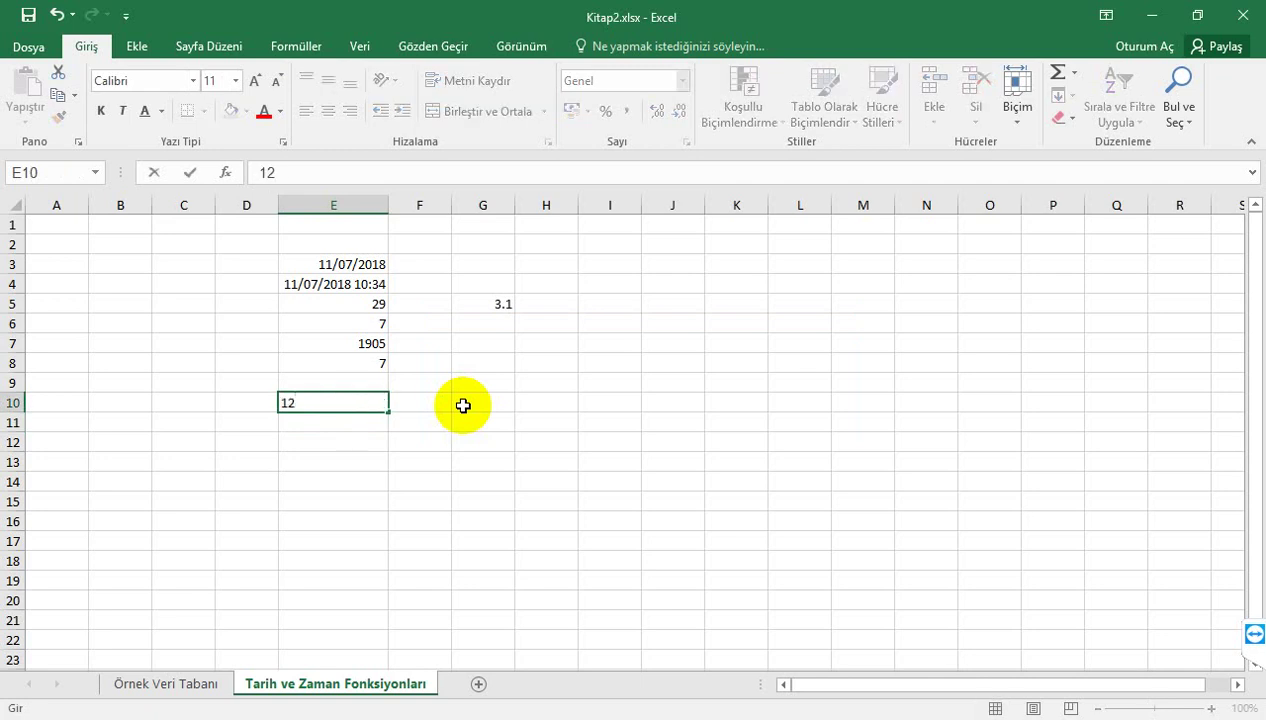
type(".3")
key("Return")
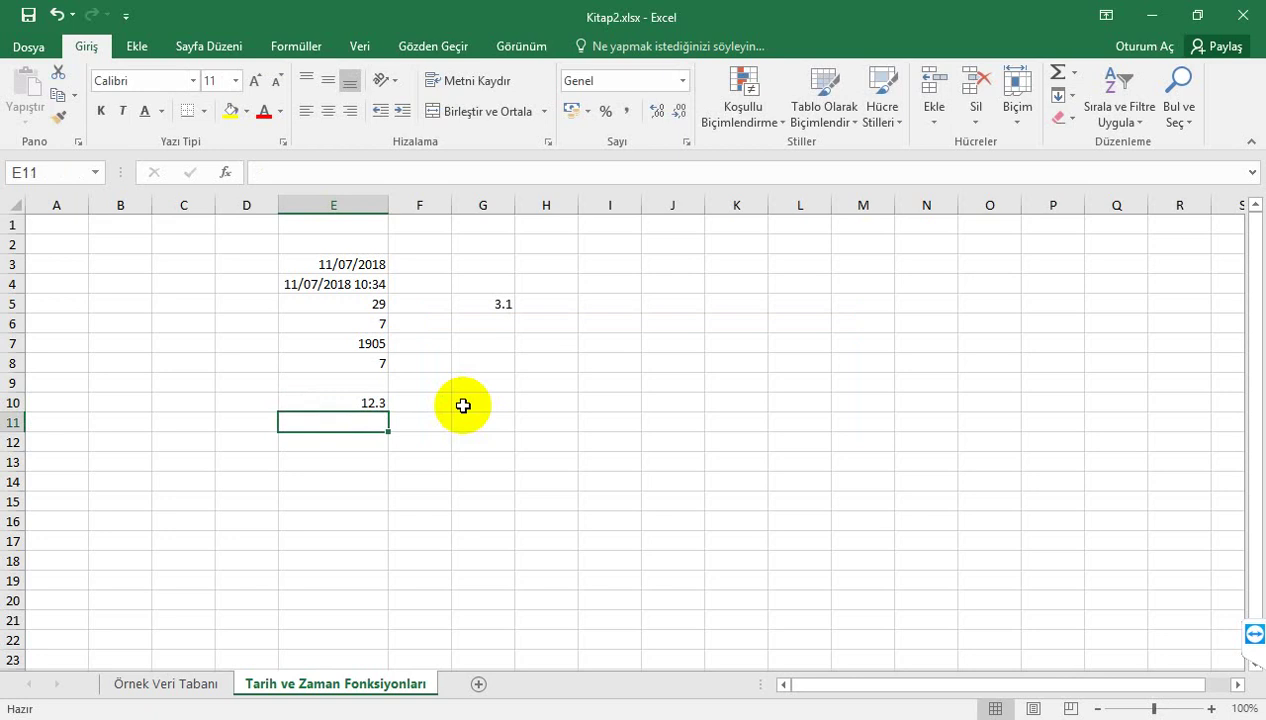
key("Return")
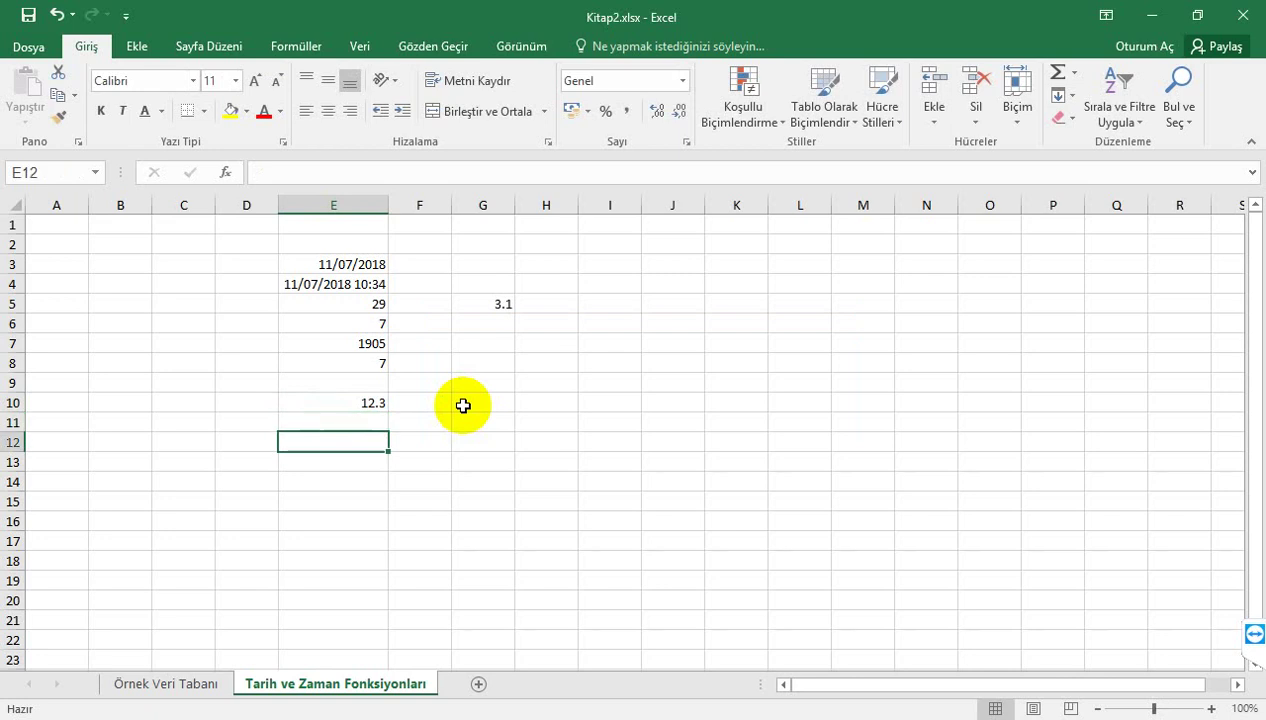
Step: Enter =YUKARIYUVARLA(E10,1) in E12 to round up to one decimal, showing 12.3
type("=")
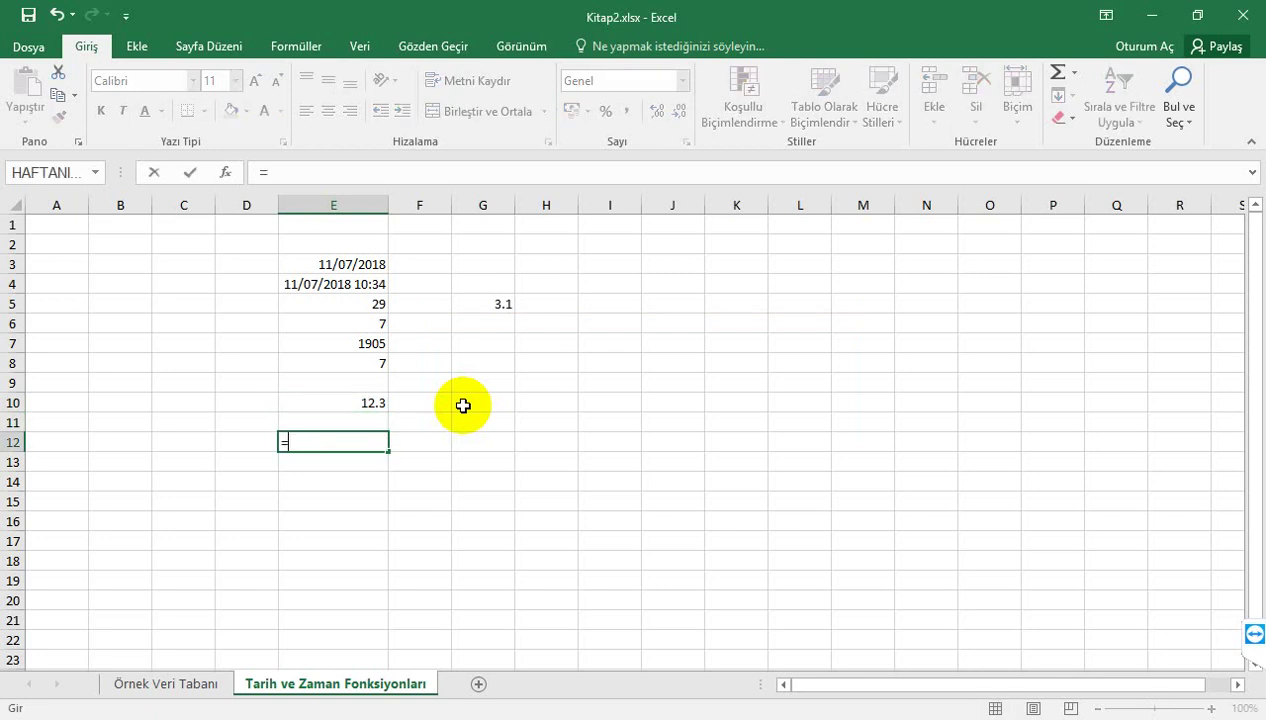
type("yu")
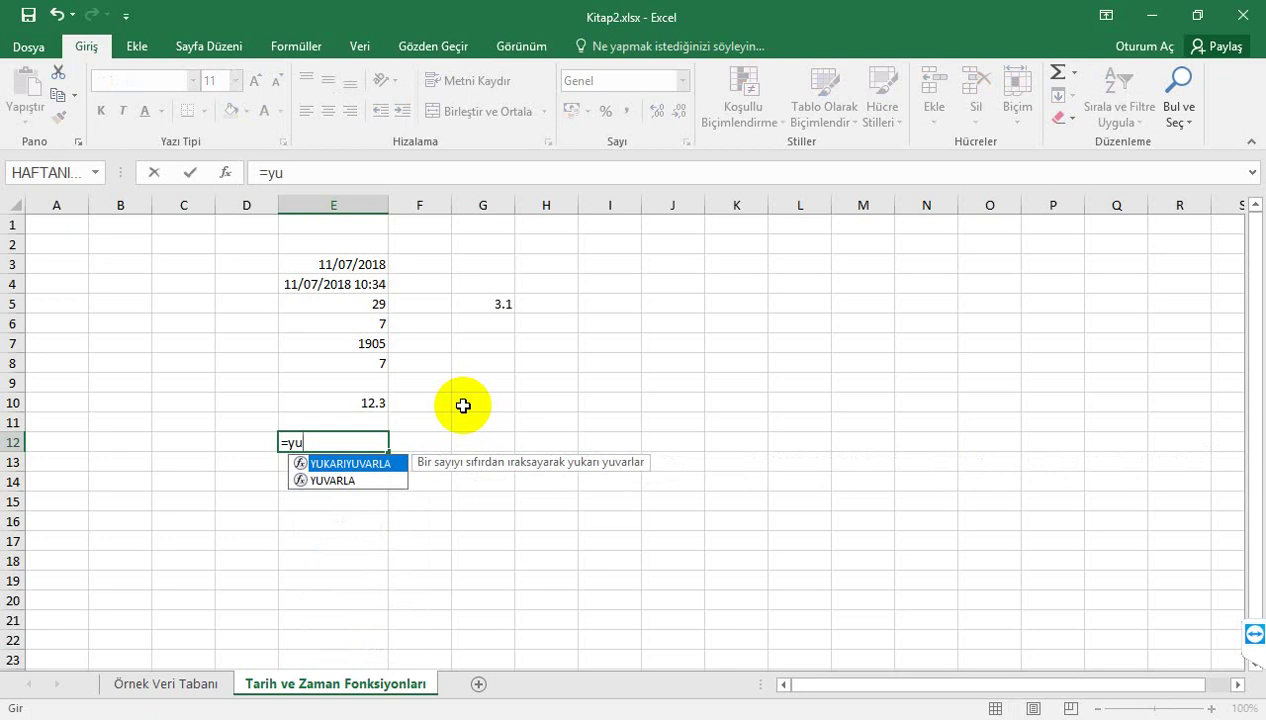
double_click(345, 464)
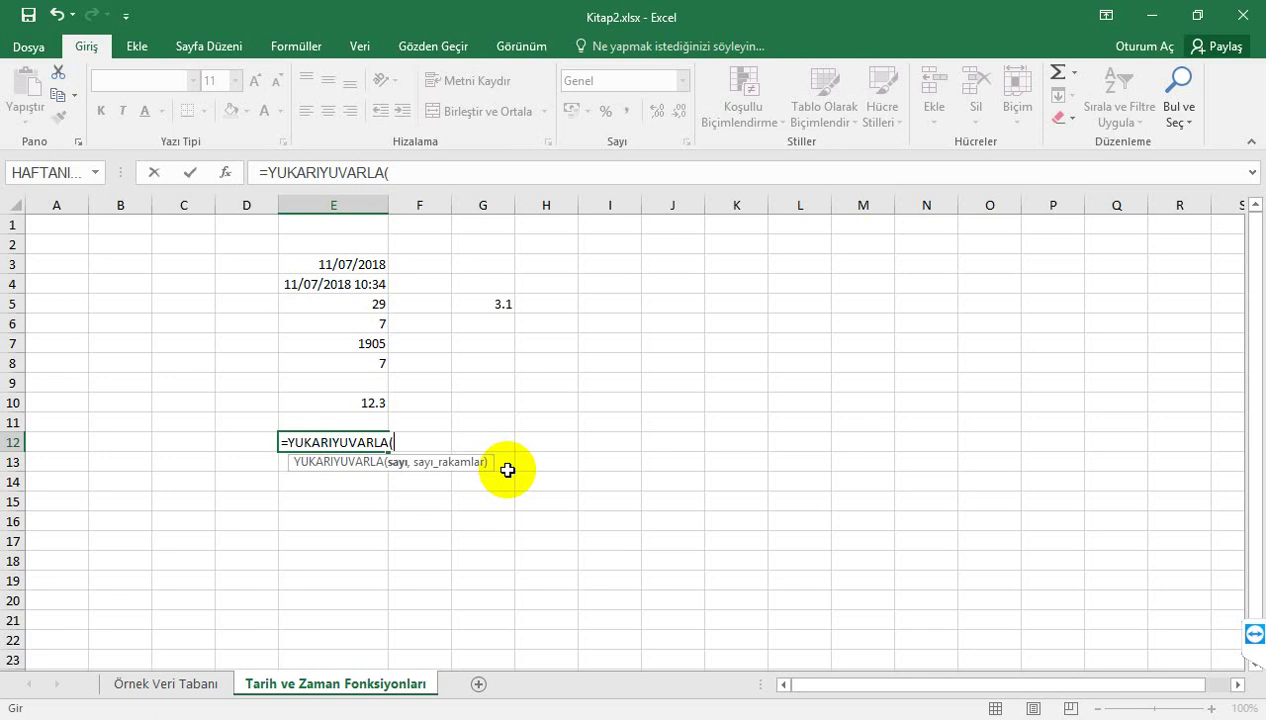
left_click(340, 404)
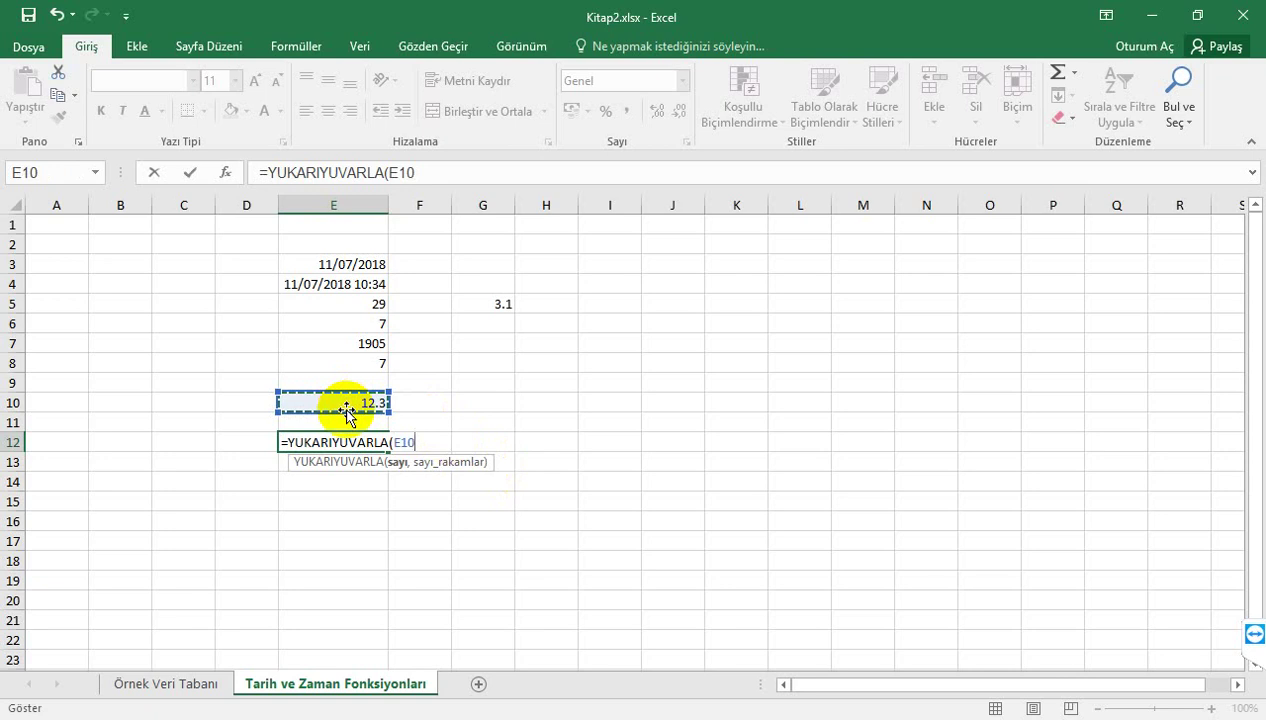
type(")")
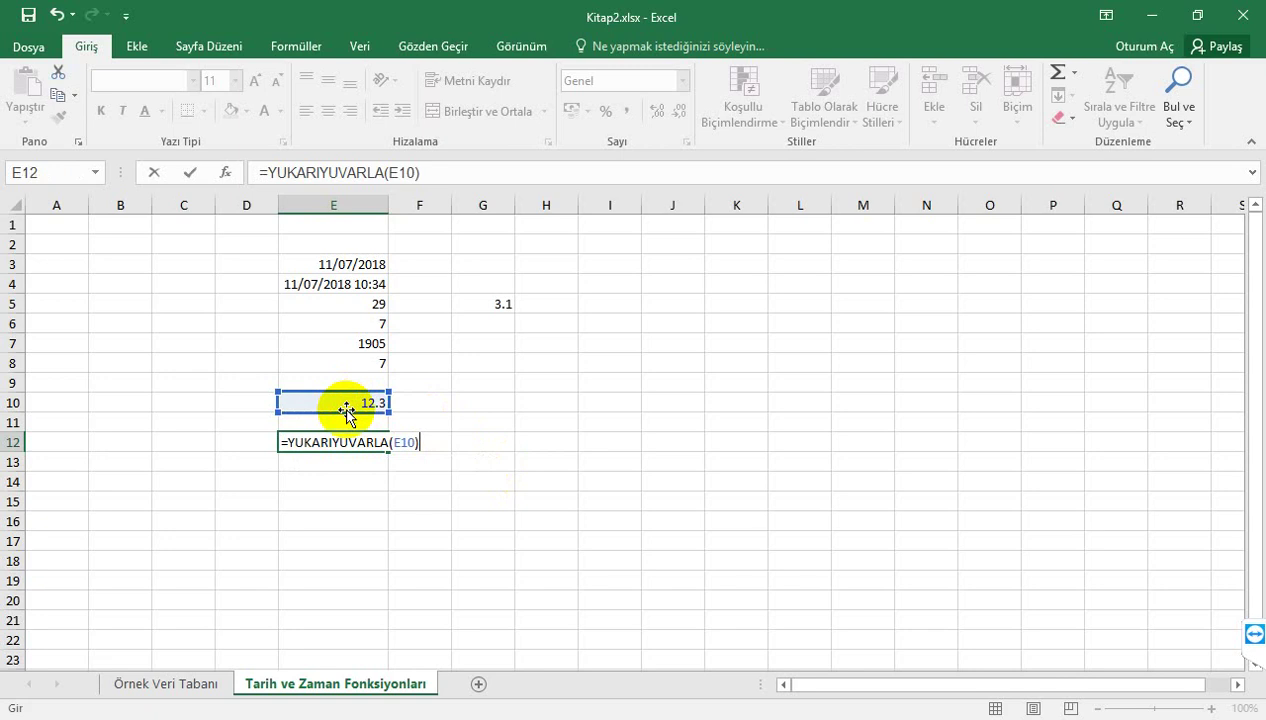
key("Return")
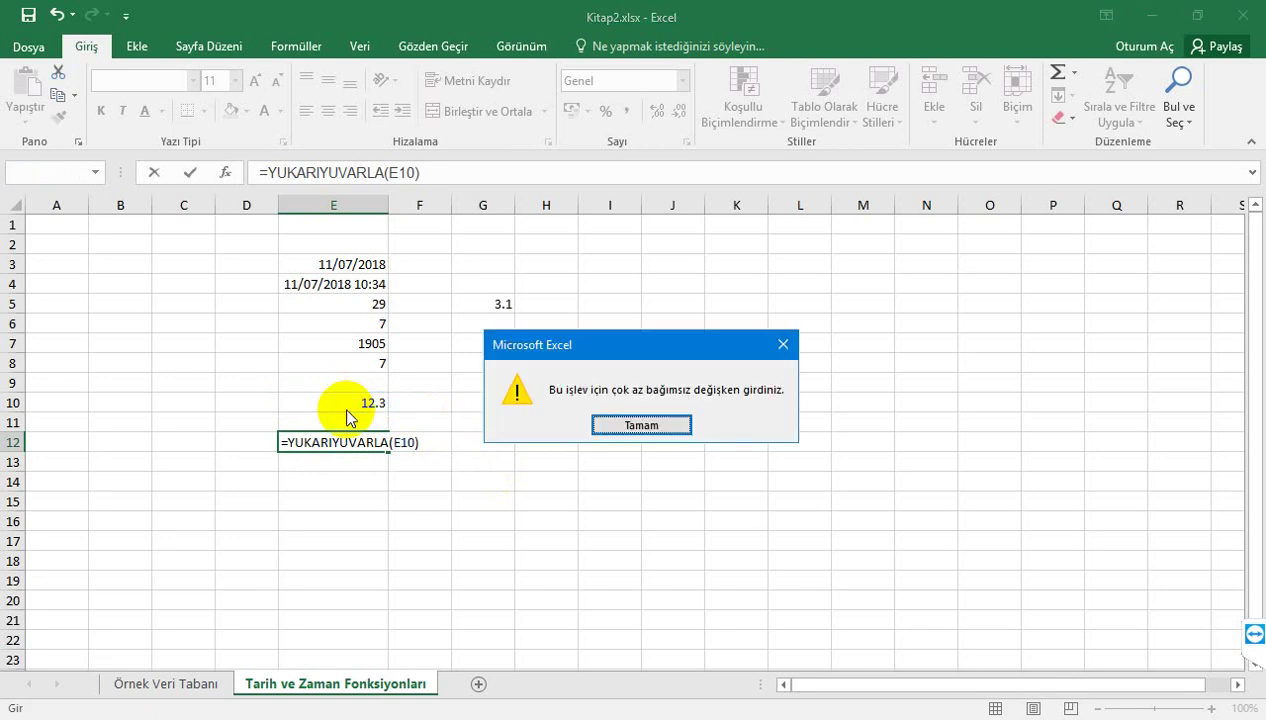
key("Return")
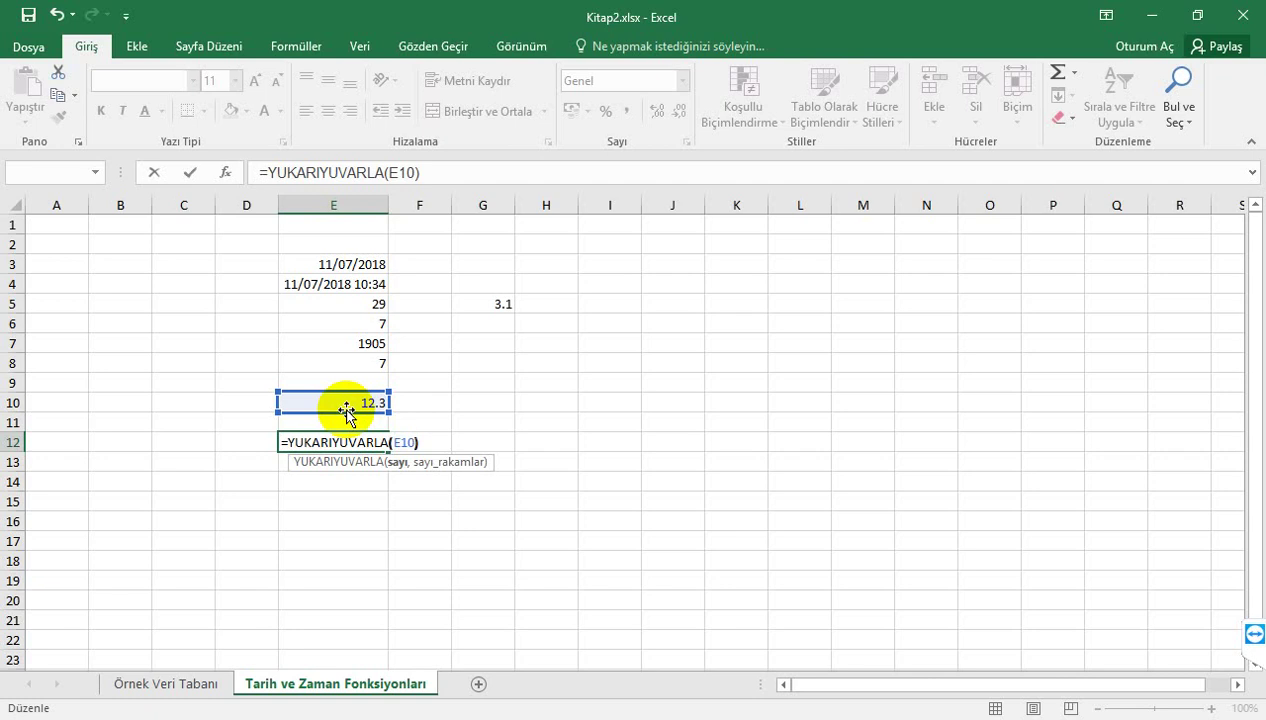
key("Right")
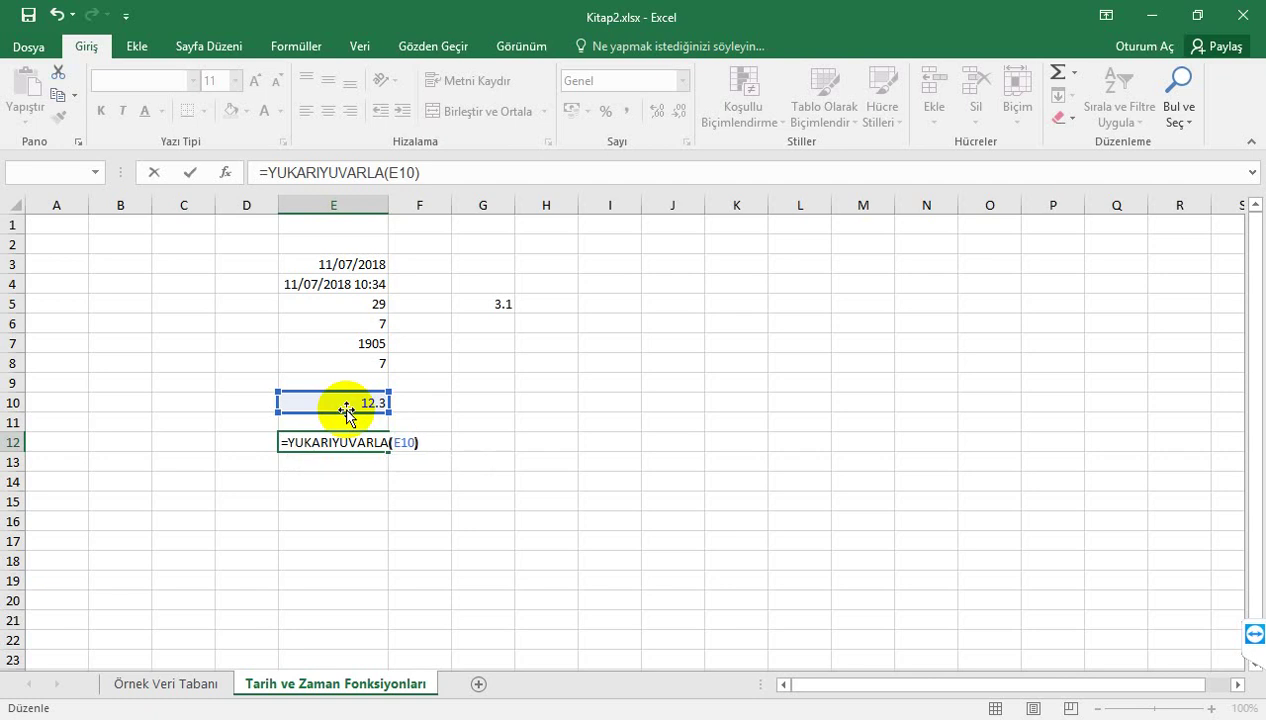
type(",")
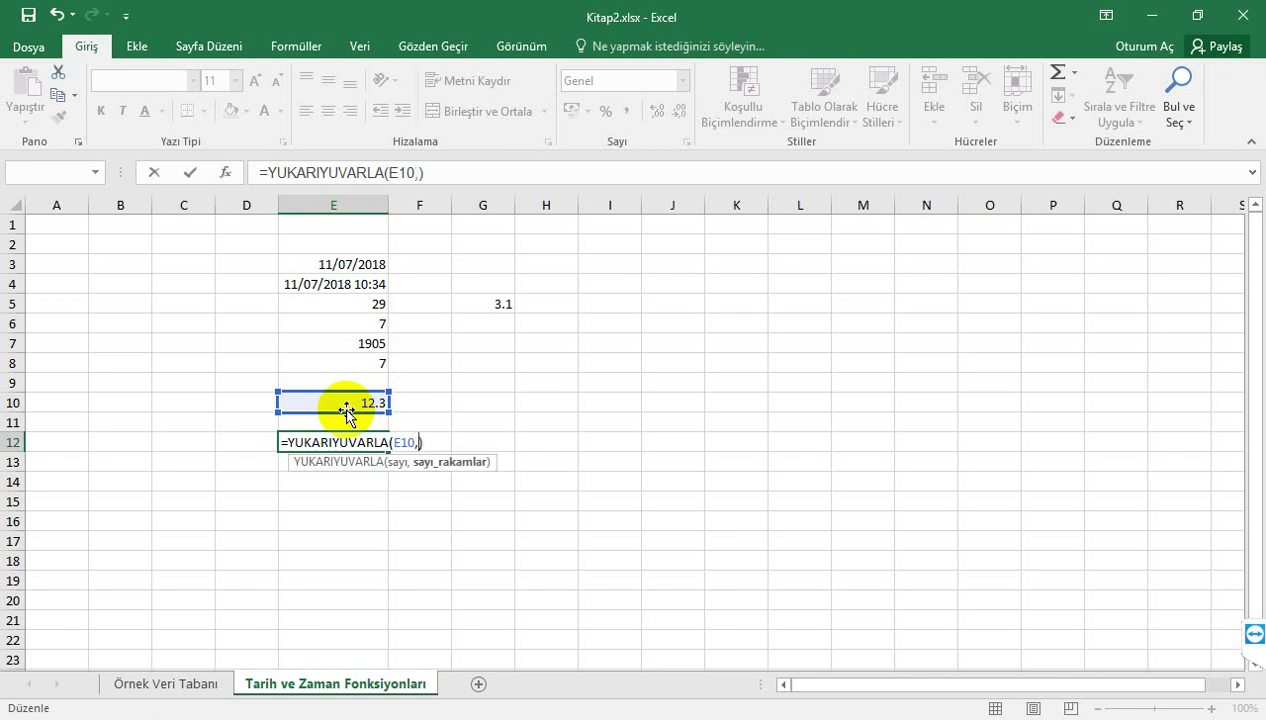
type("1")
key("Return")
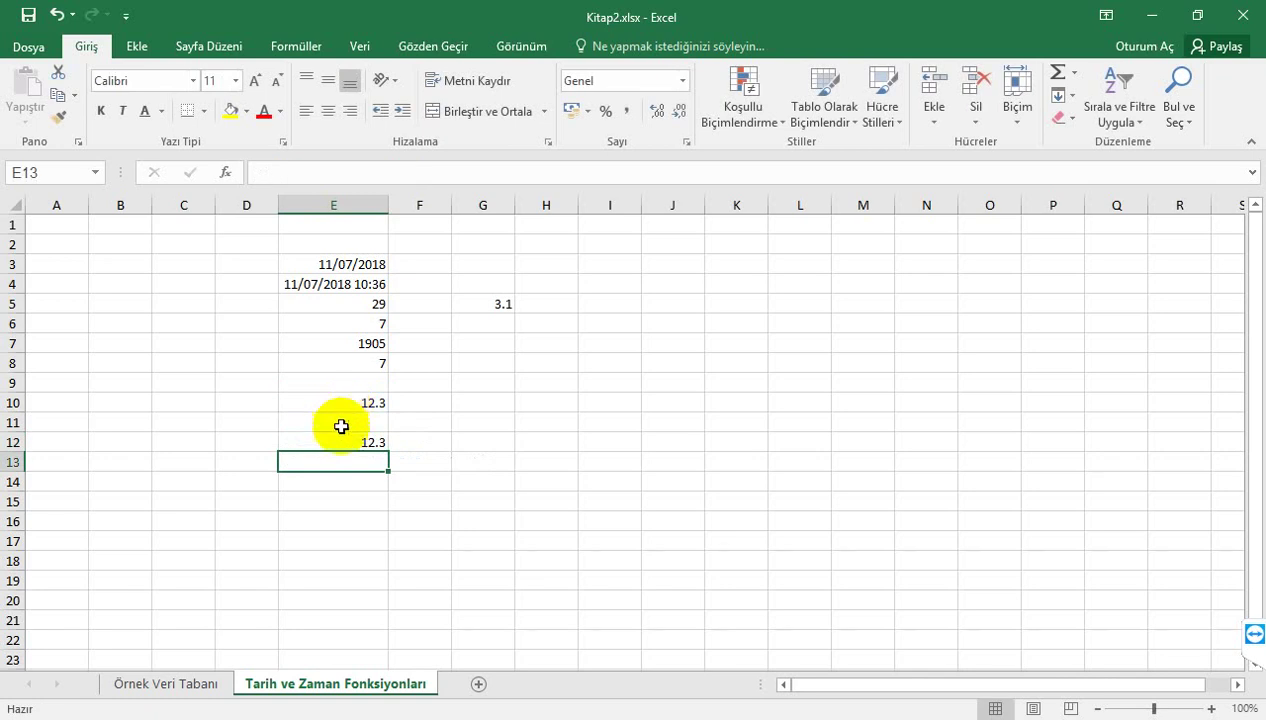
Step: Change E12's YUKARIYUVARLA decimal argument from 1 to 0, then reopen the formula to review it
left_click(345, 440)
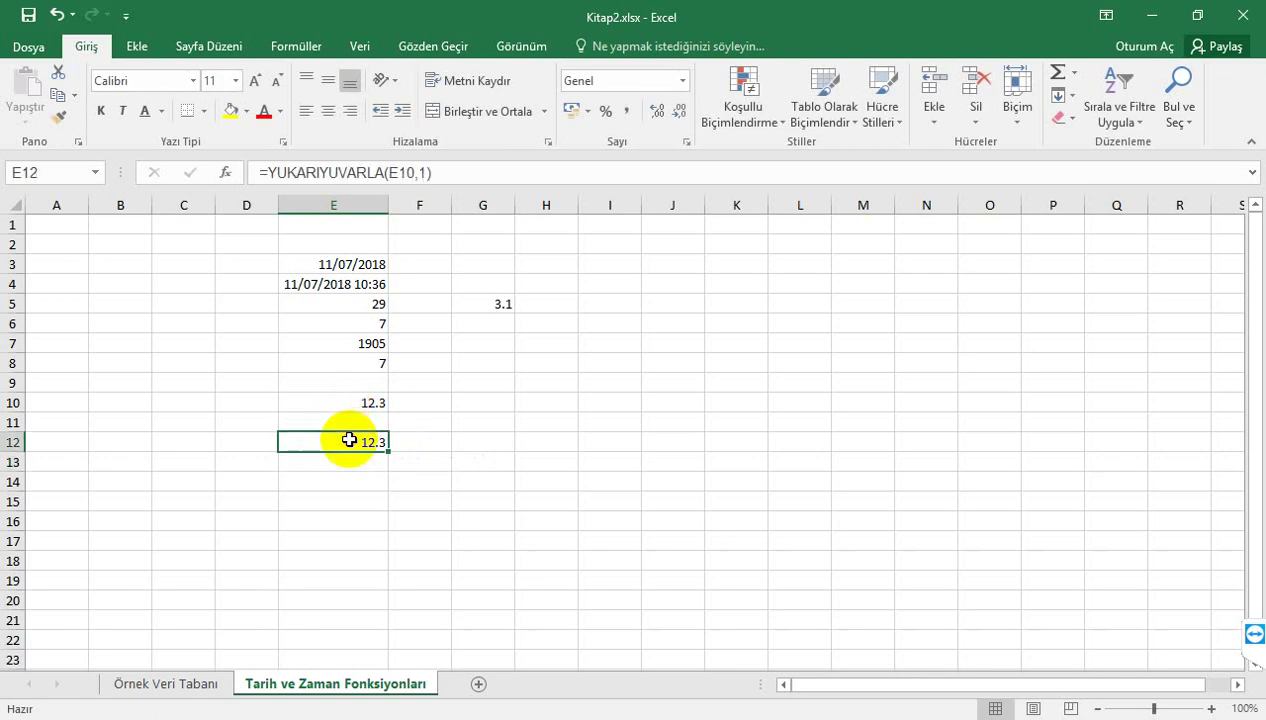
left_click(445, 175)
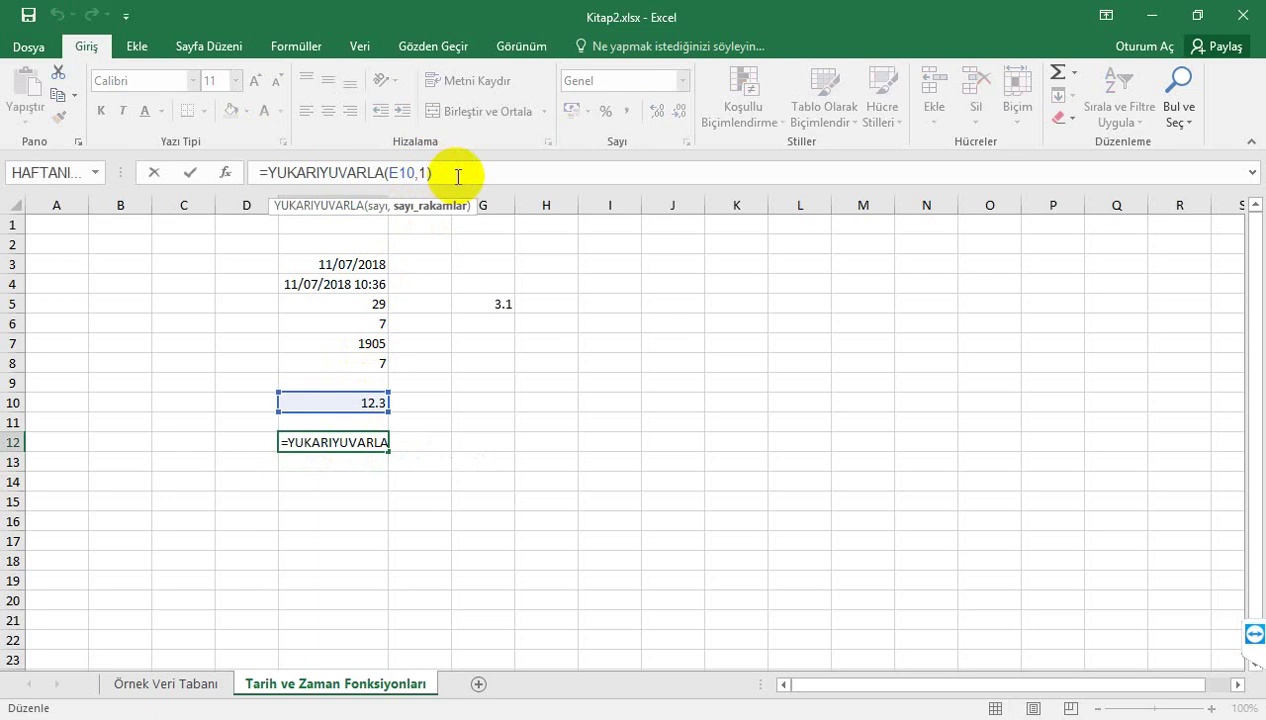
key("BackSpace")
type("0")
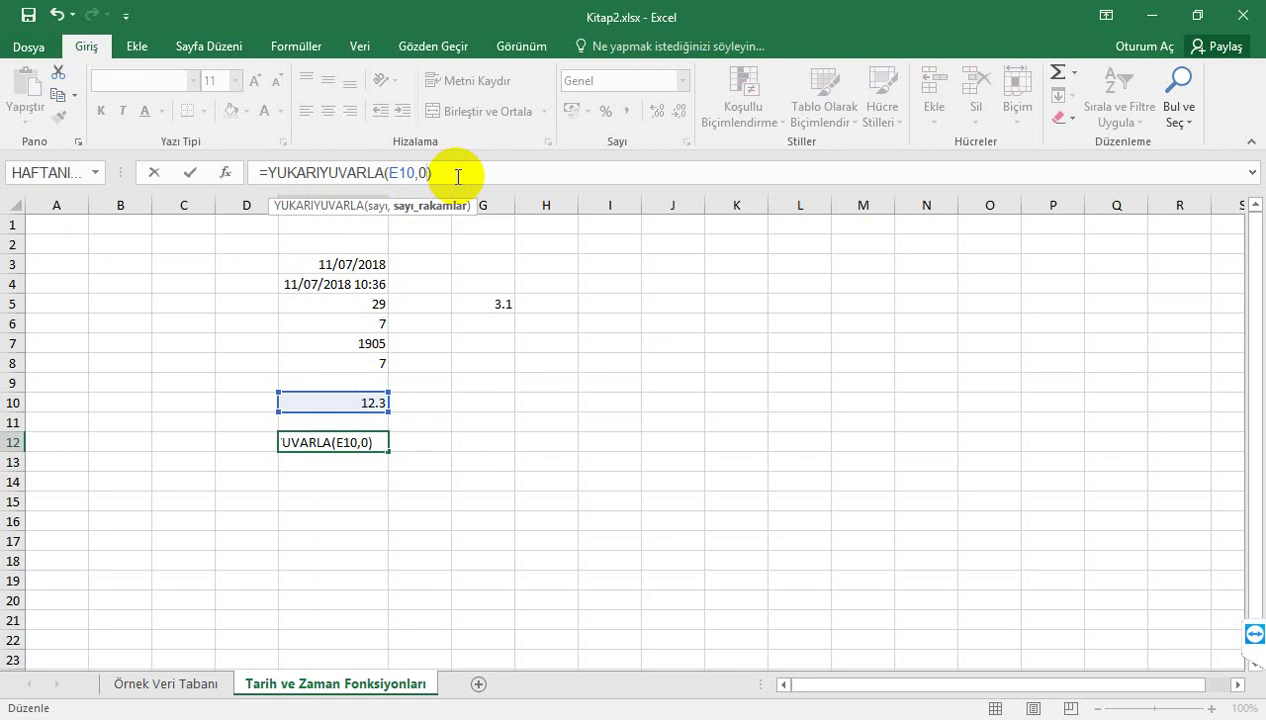
key("Return")
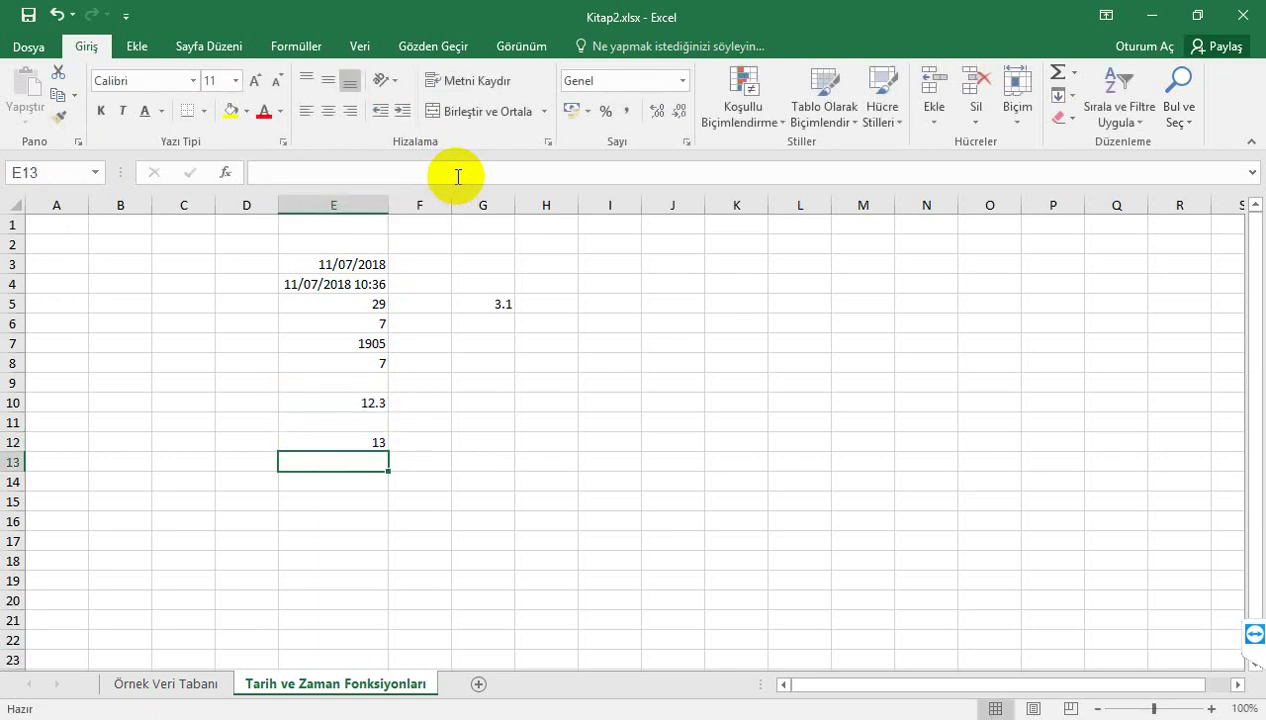
key("Up")
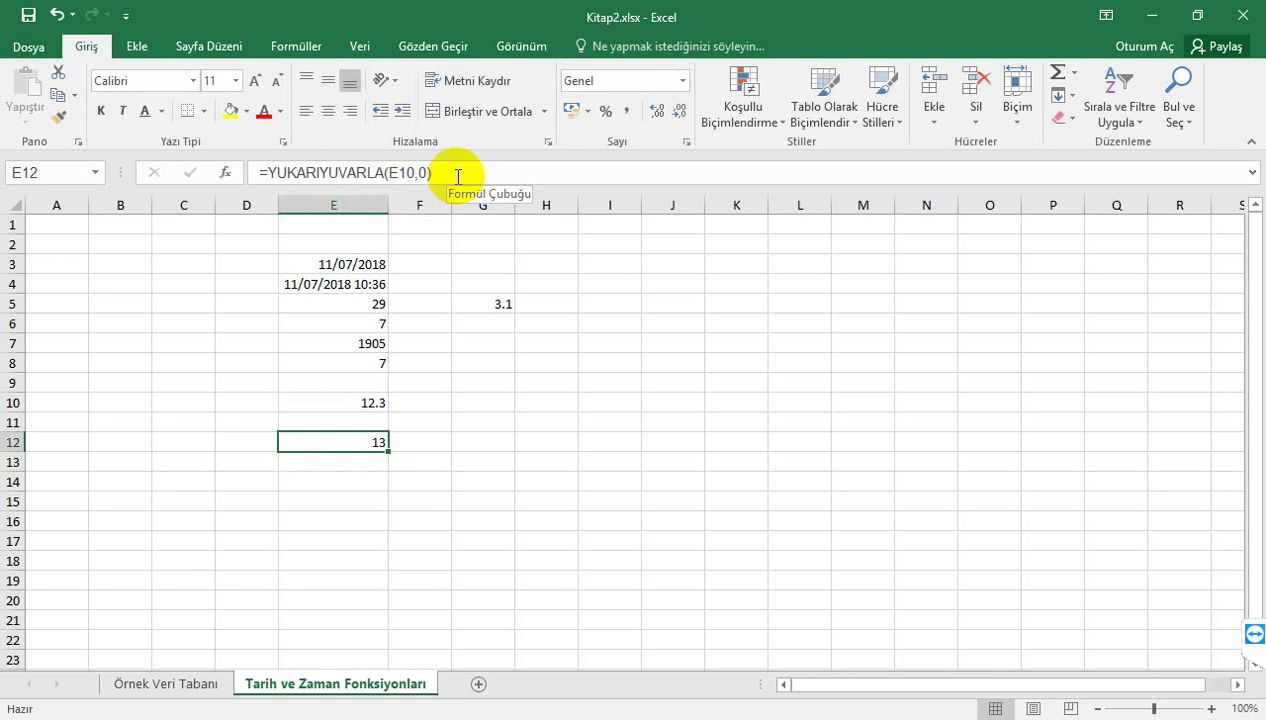
double_click(357, 446)
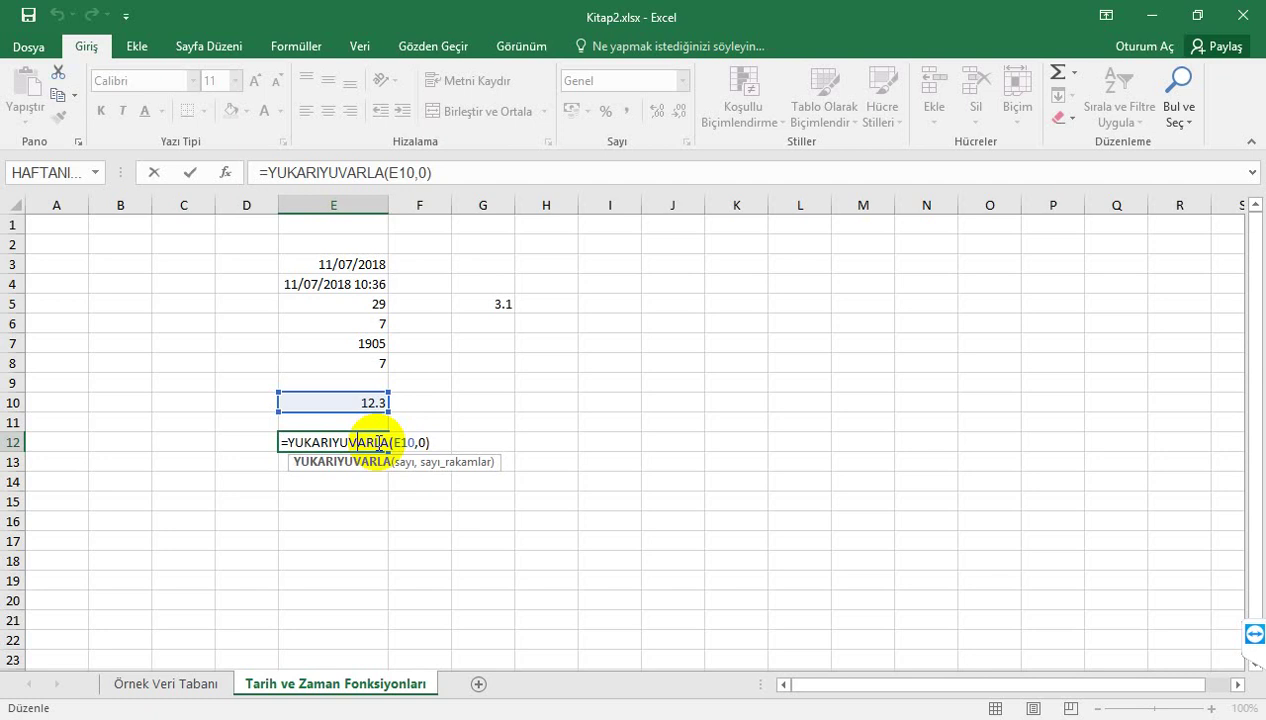
key("Return")
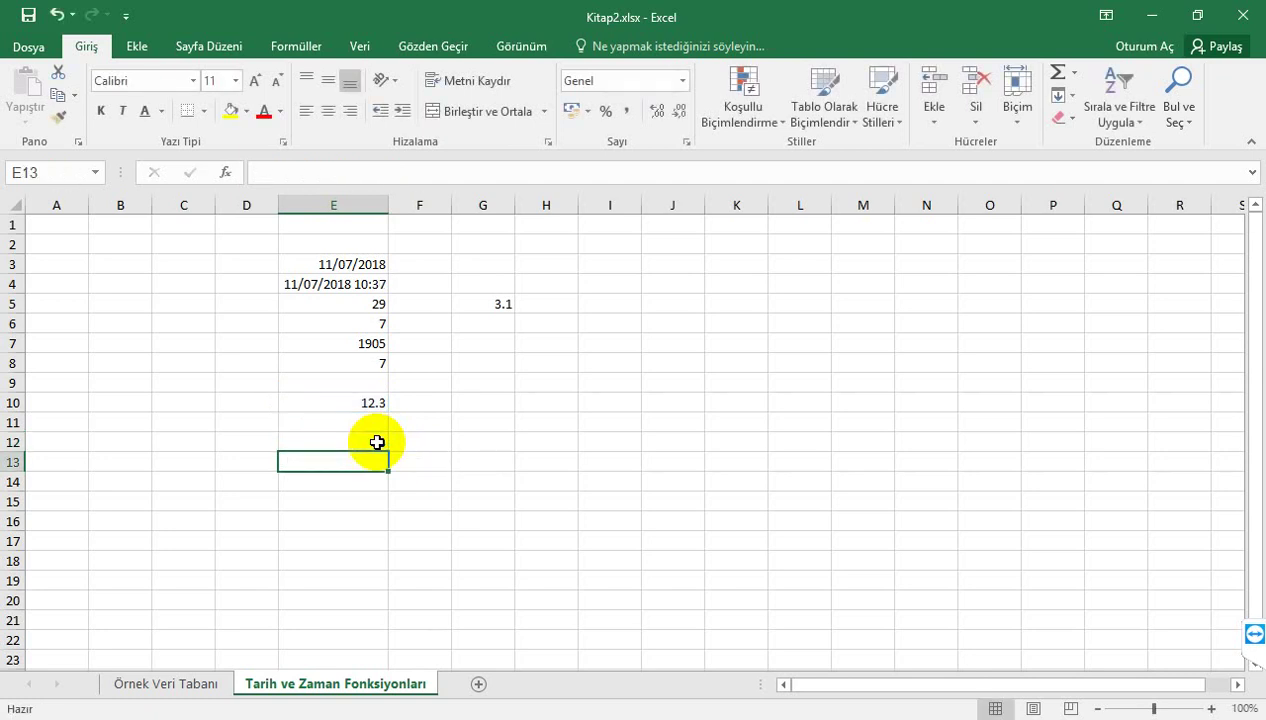
Step: Enter =AŞAĞIYUVARLA(E10,0) in E13 so 12.3 rounds down to 12
type("=a")
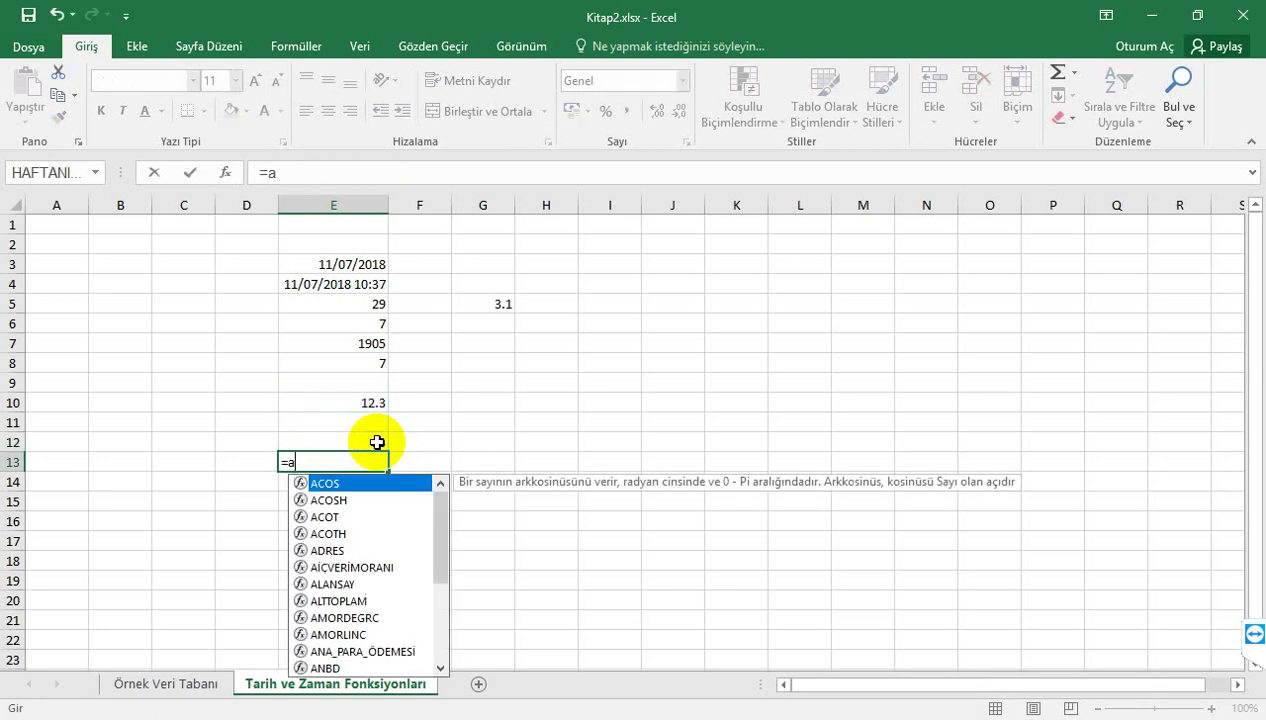
type("ş")
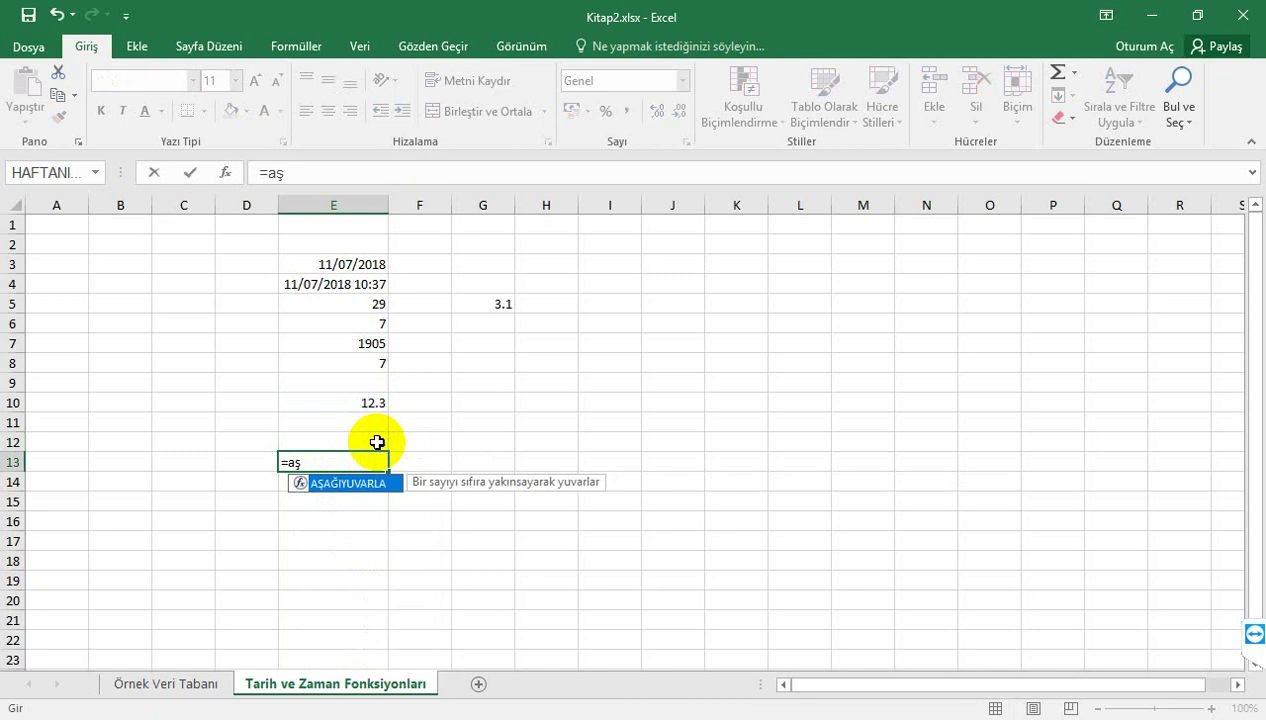
double_click(369, 485)
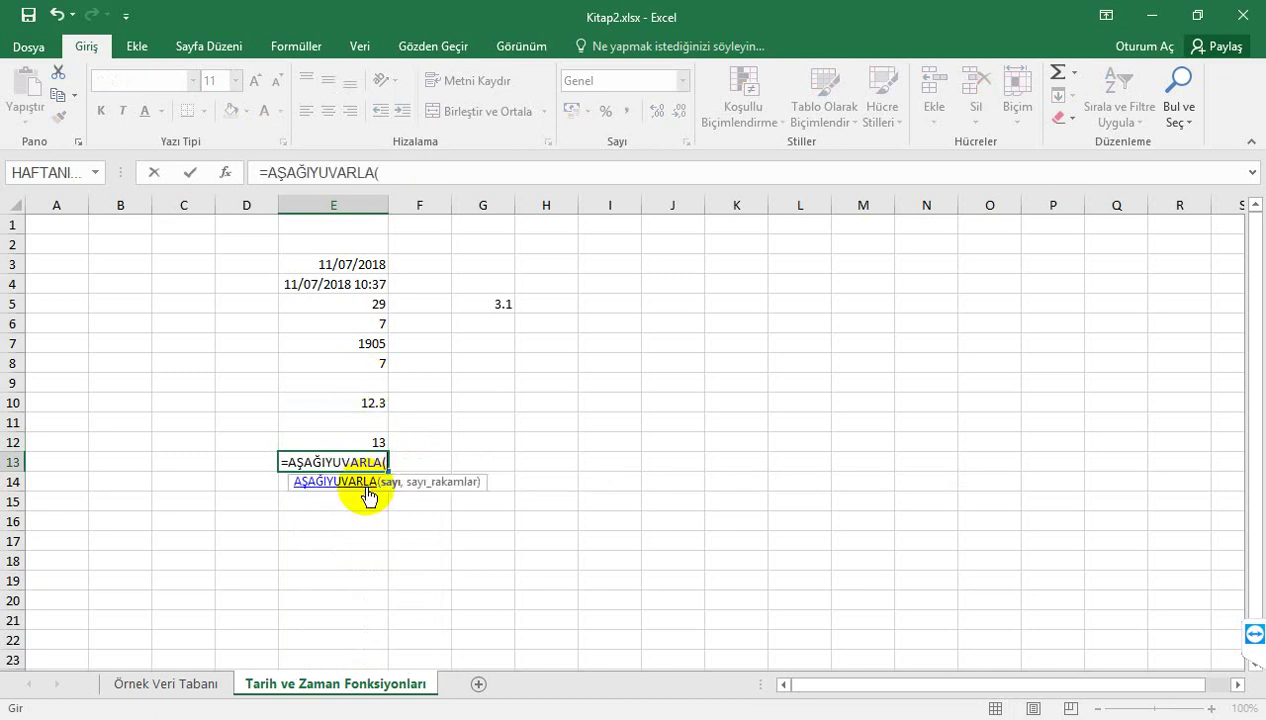
left_click(359, 401)
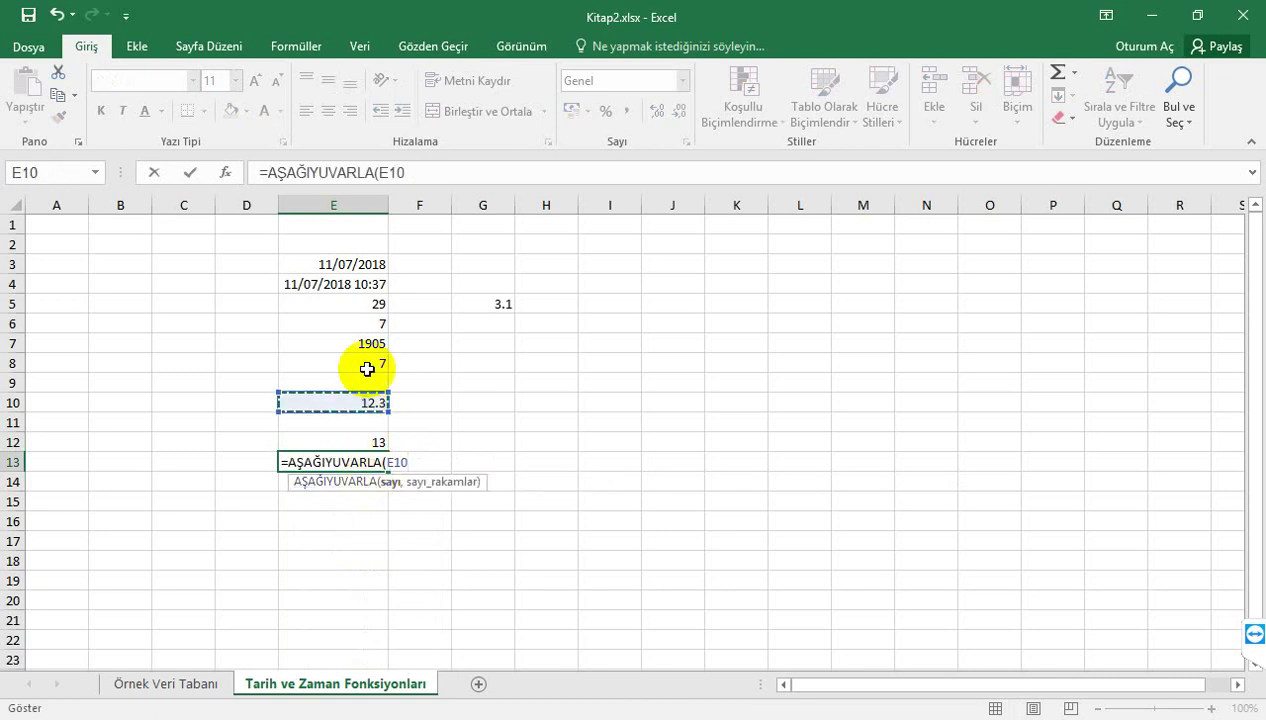
left_click(414, 172)
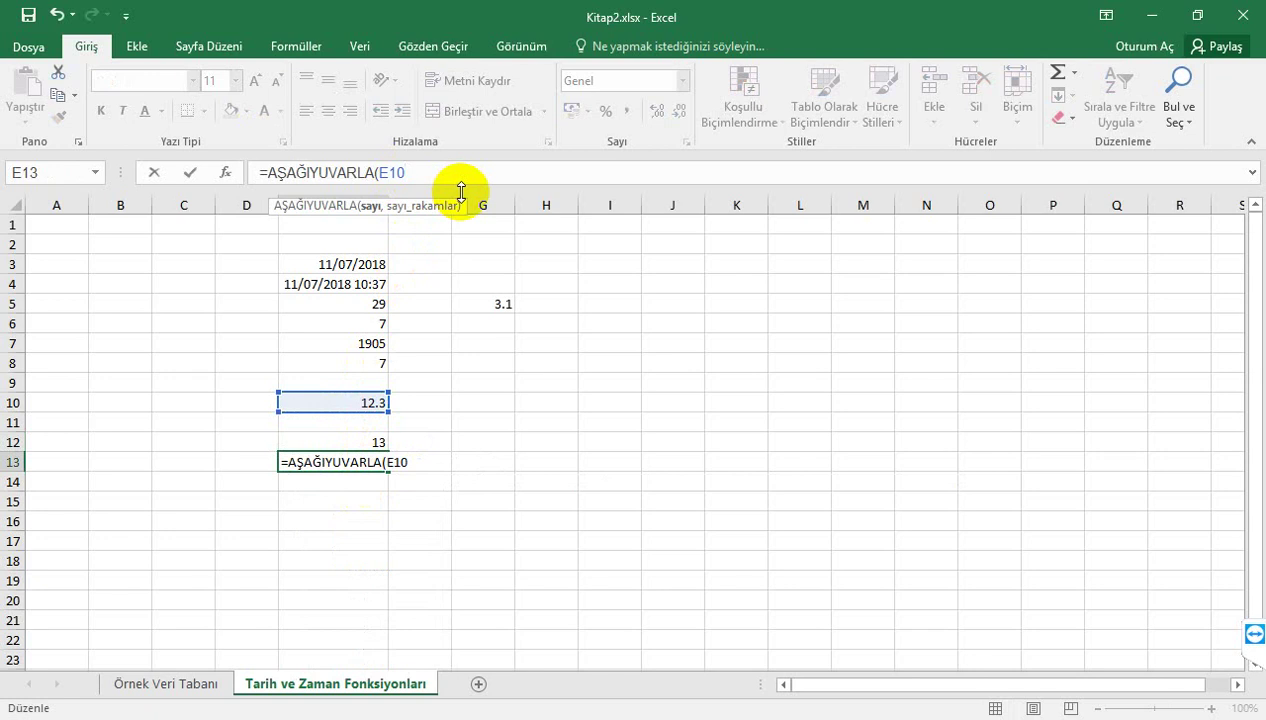
type(",1")
key("BackSpace")
type("0")
type(")")
key("Return")
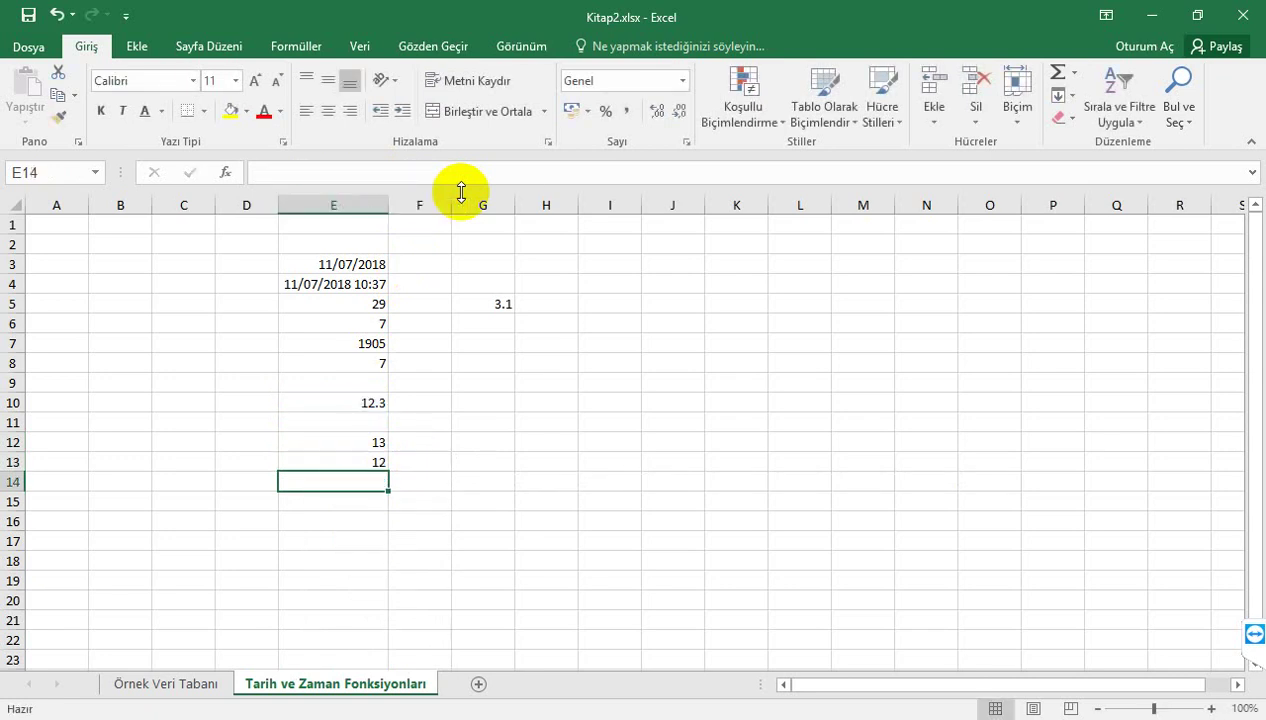
Step: Label D12 'Yukarı Yuvarla' and D13 'Aşağı Yuvarla'
left_click(259, 436)
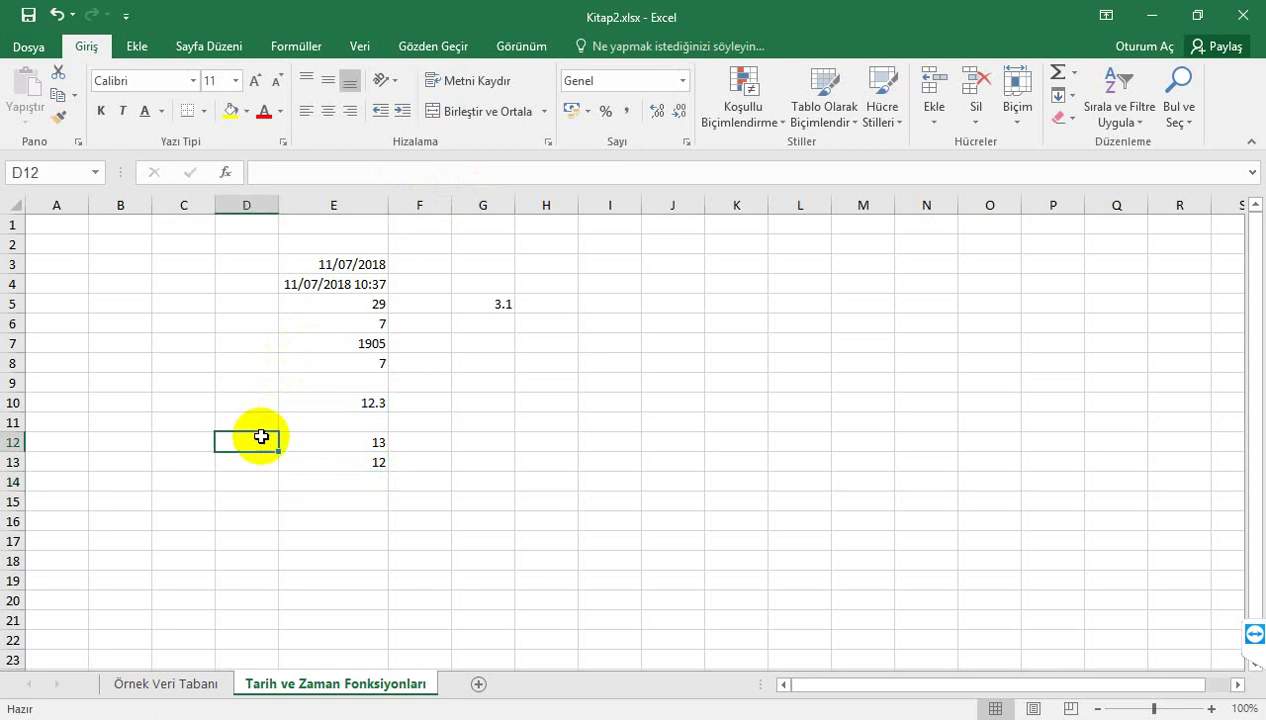
type("Yukarı")
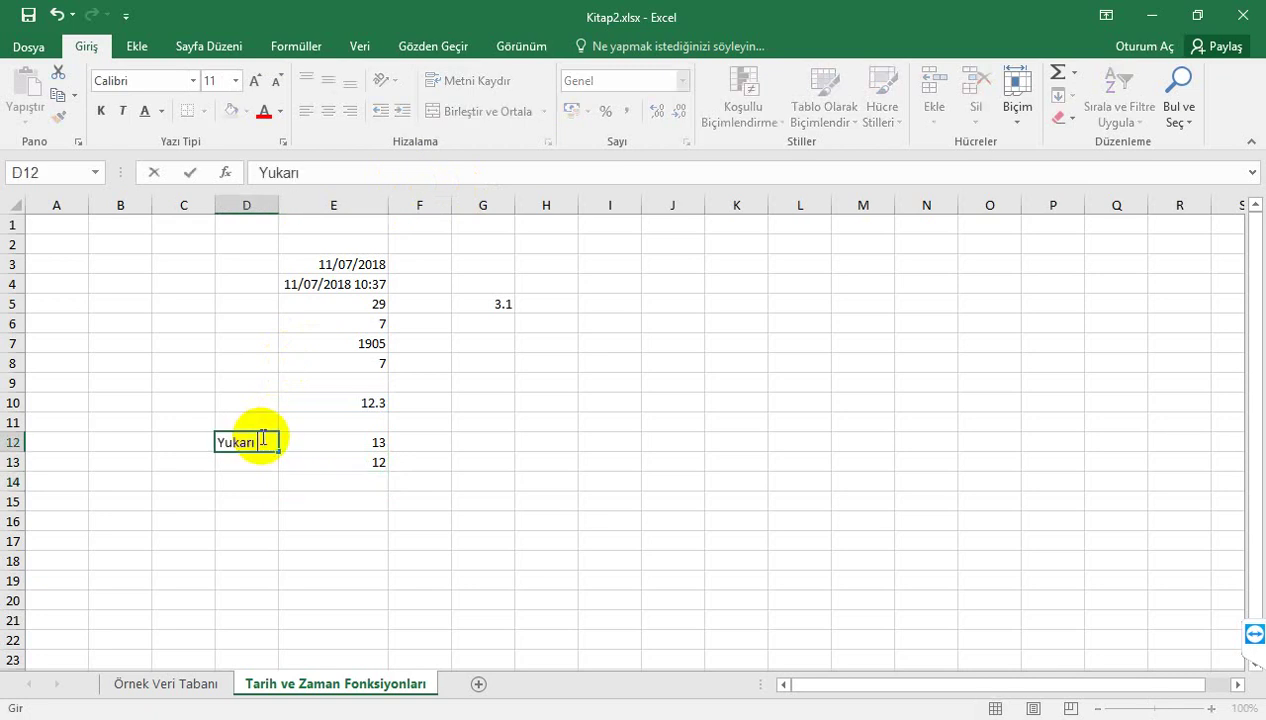
type(" Yuvar")
type("la")
key("Return")
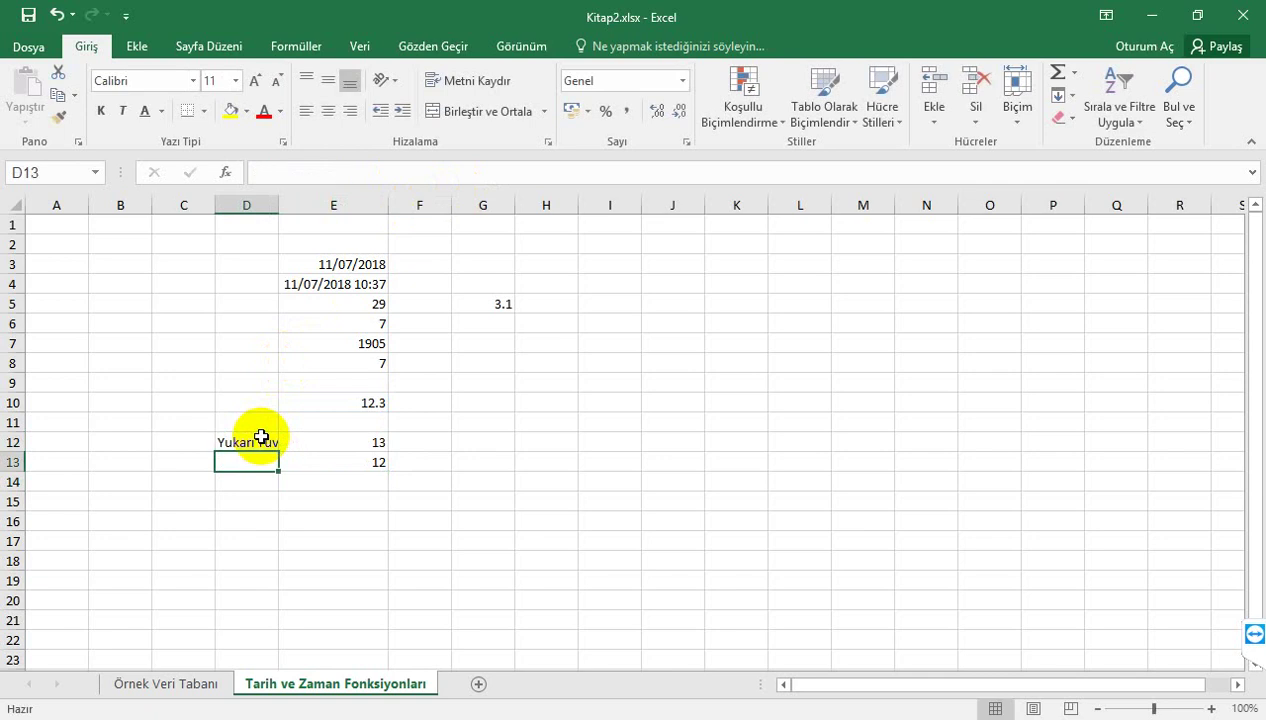
type("Aşağı Yu")
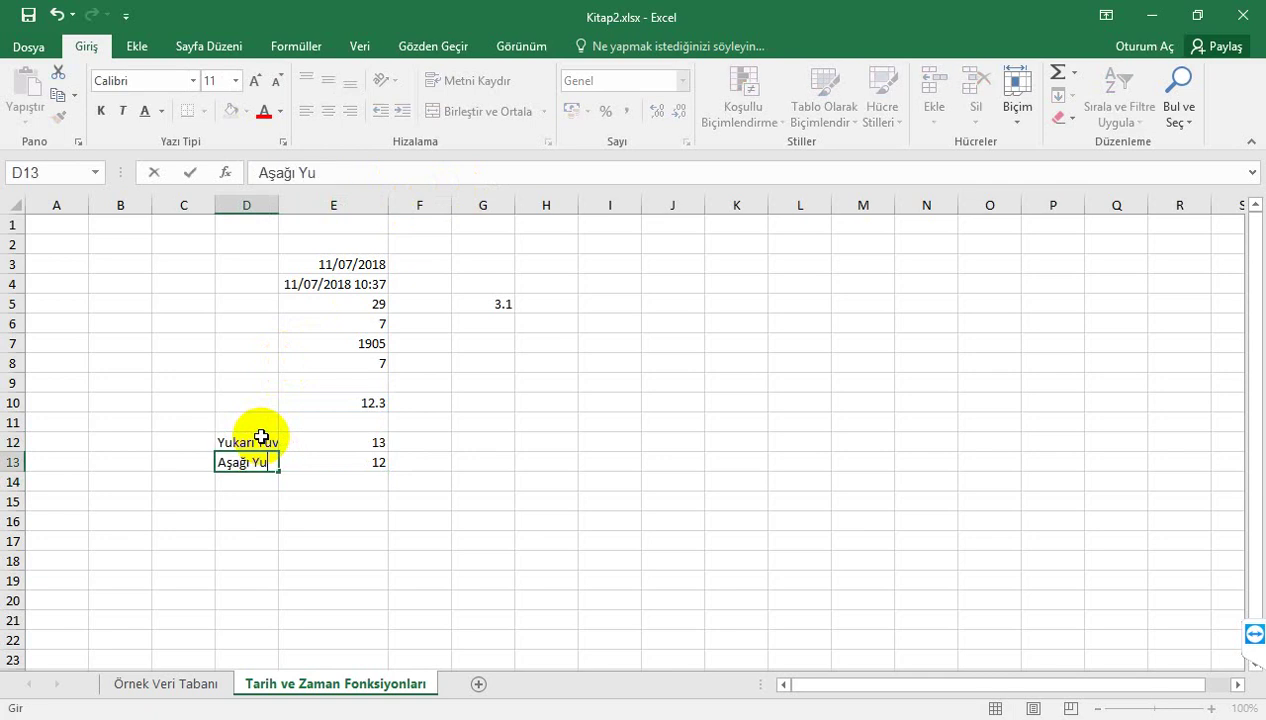
type("varla")
key("Return")
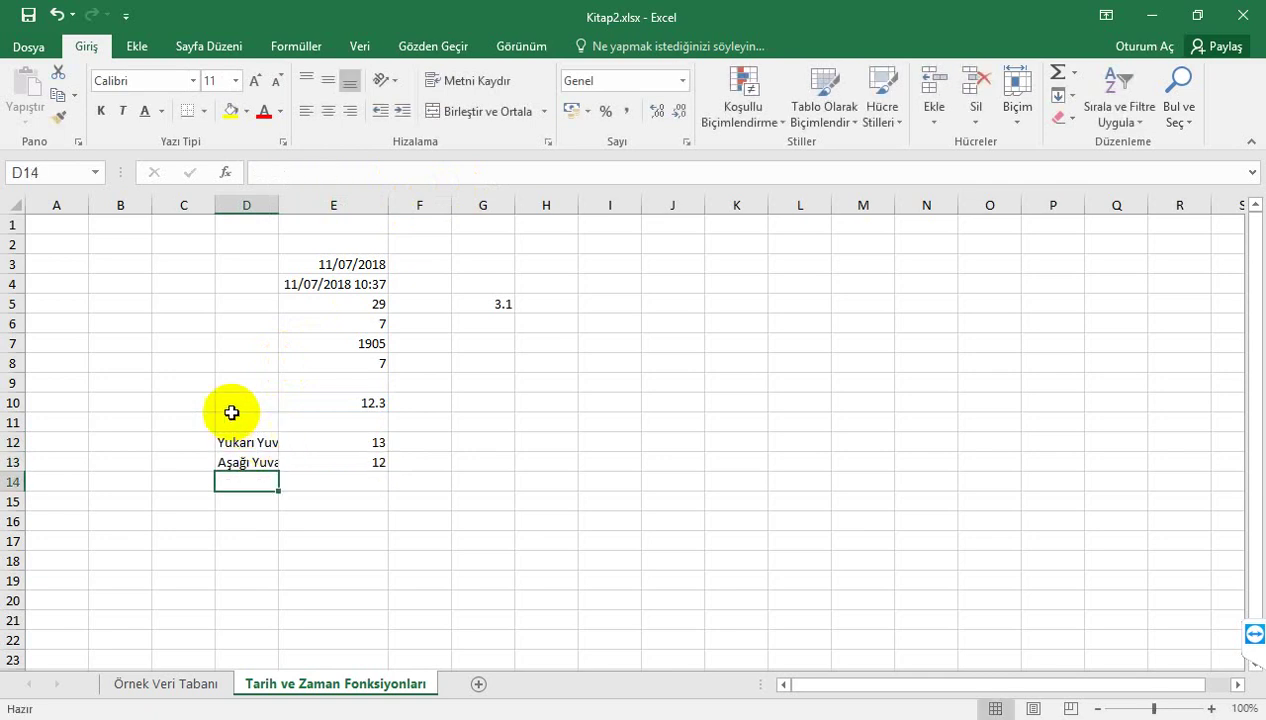
Step: Autofit column D to its labels and label D14 'Yuvarla'
double_click(284, 204)
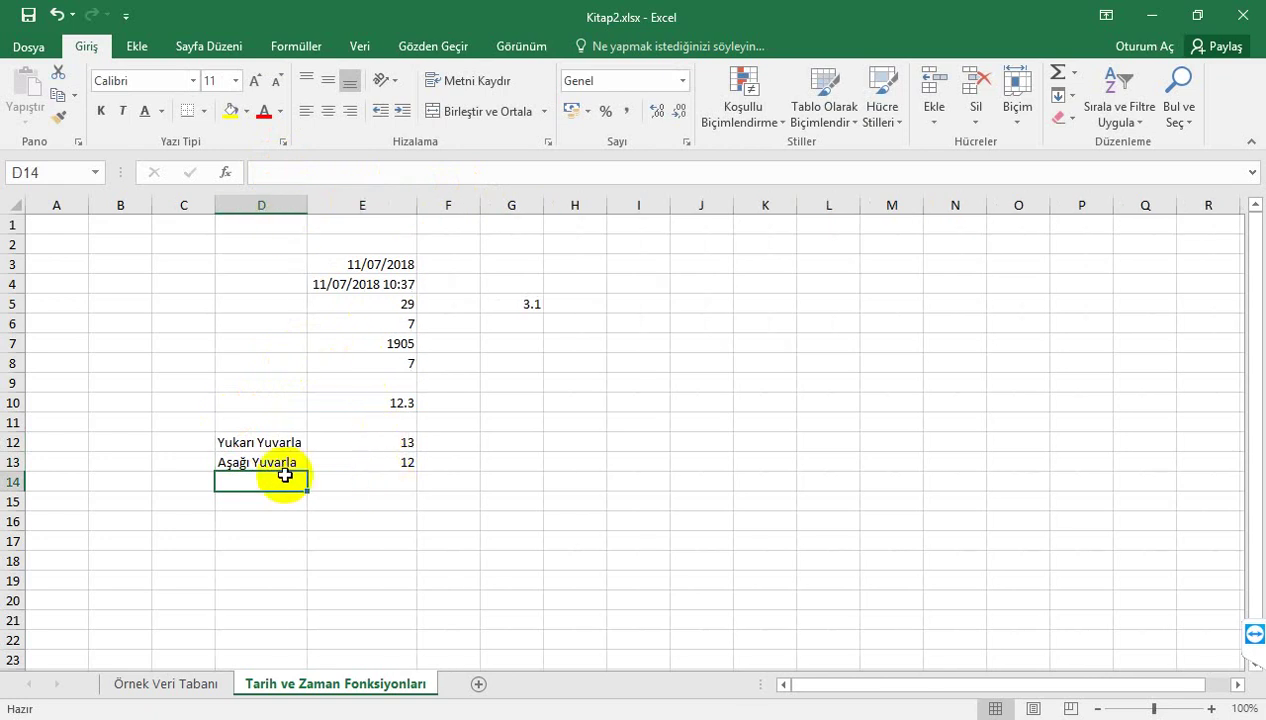
type("Y")
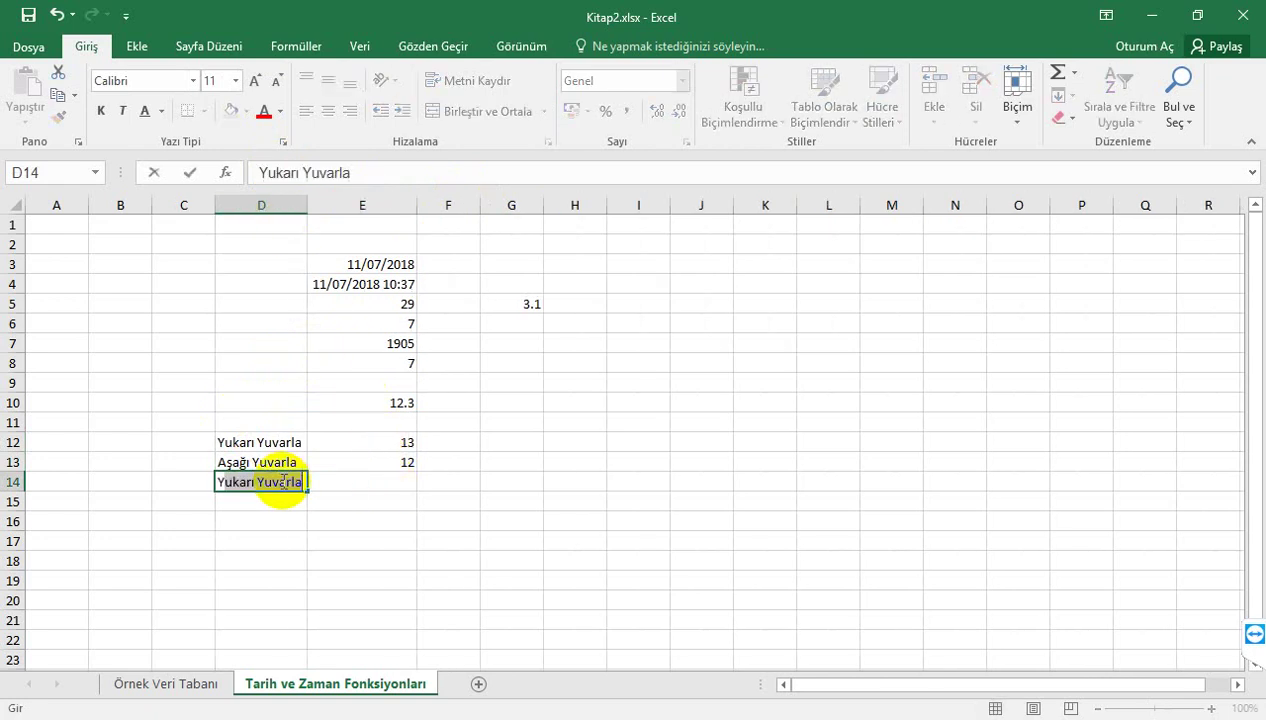
type("uvarlar")
key("BackSpace")
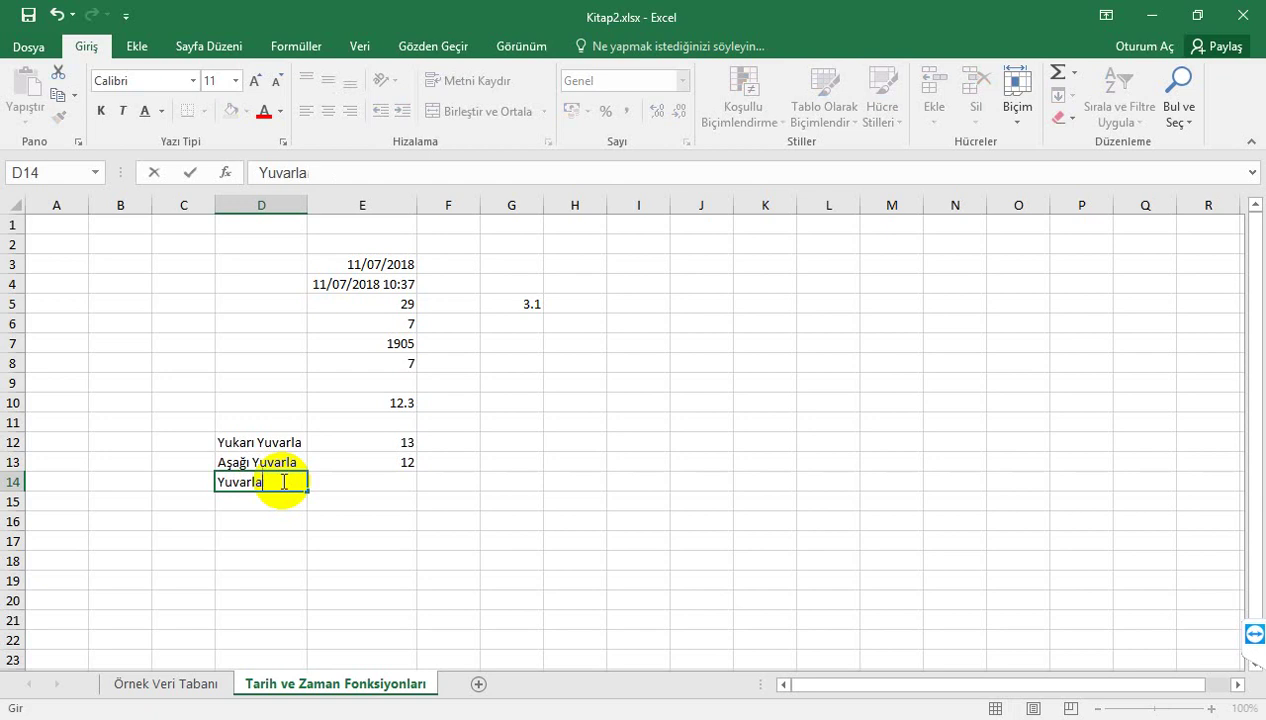
key("Tab")
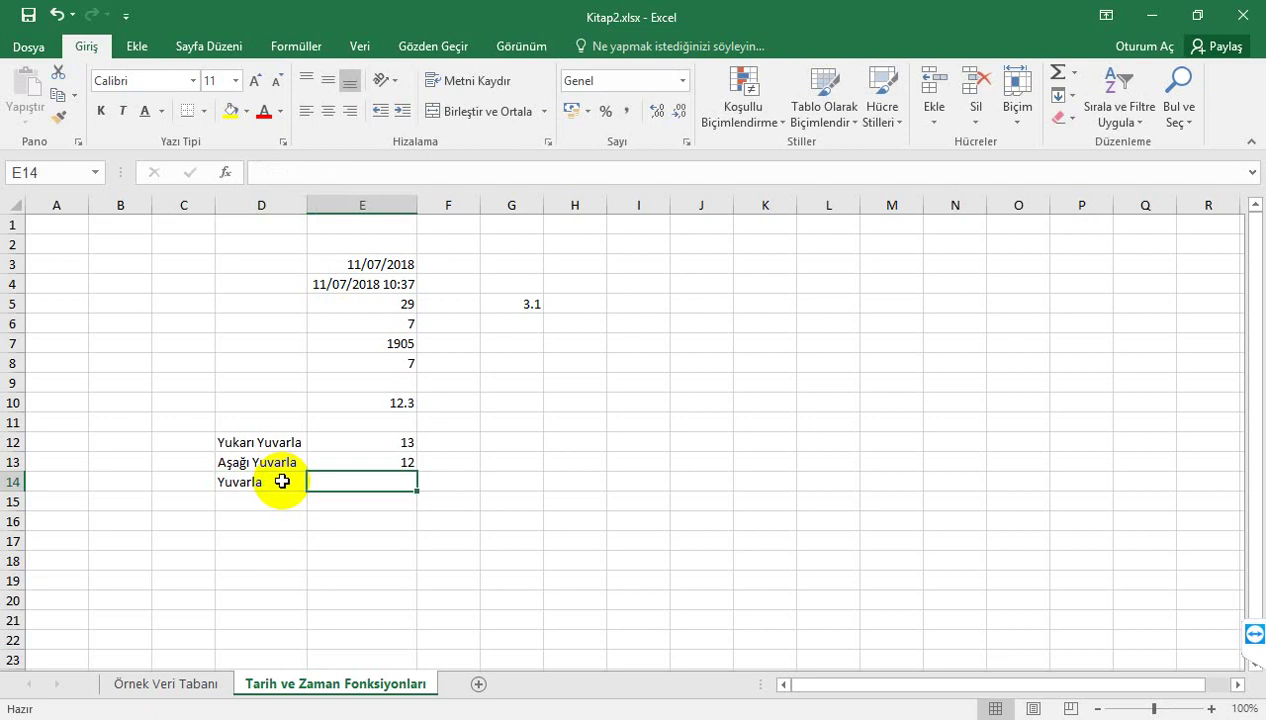
Step: Enter =YUVARLA(E10,0) in E14 to get 12, then add the blank sheet Sayfa3
type("=yuv")
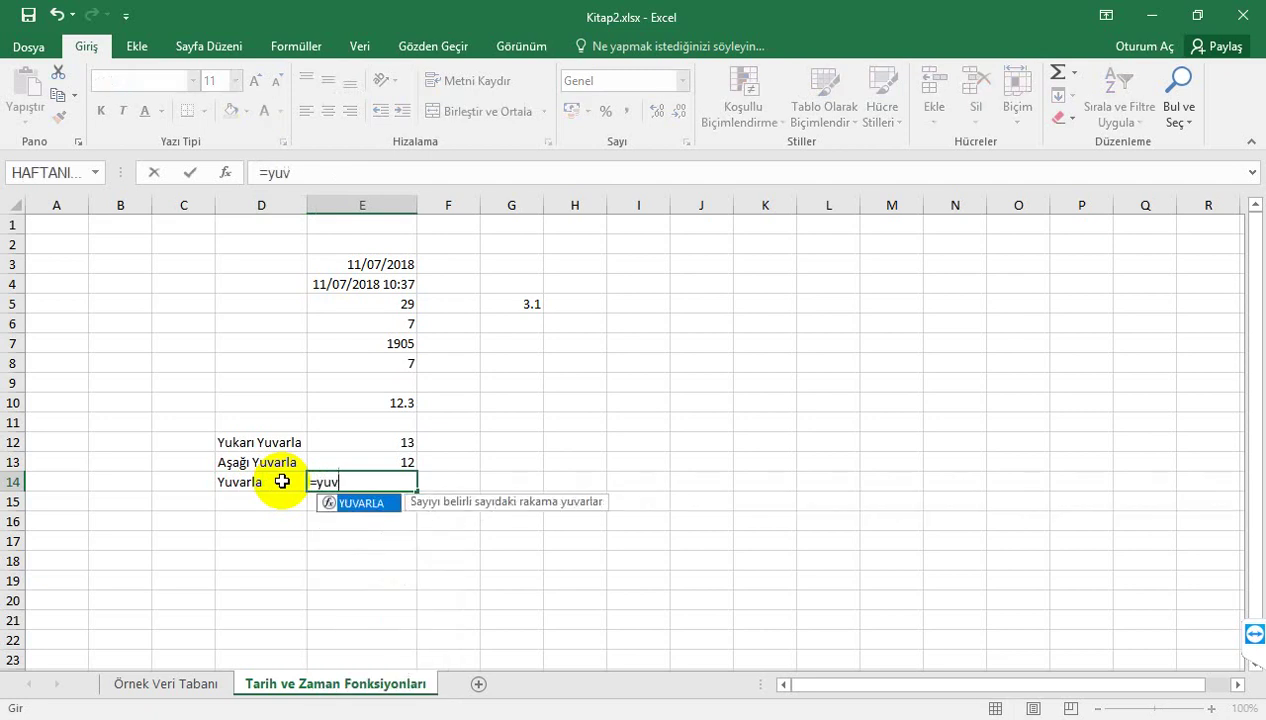
type("ar")
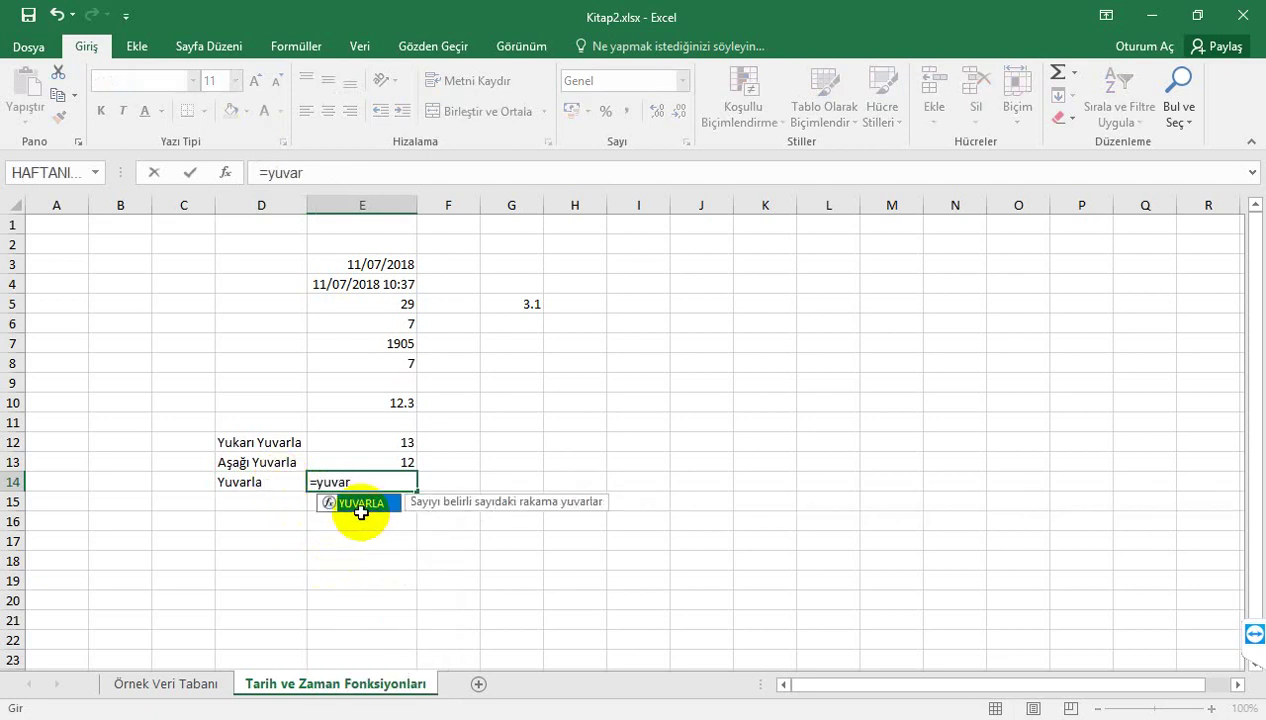
double_click(362, 504)
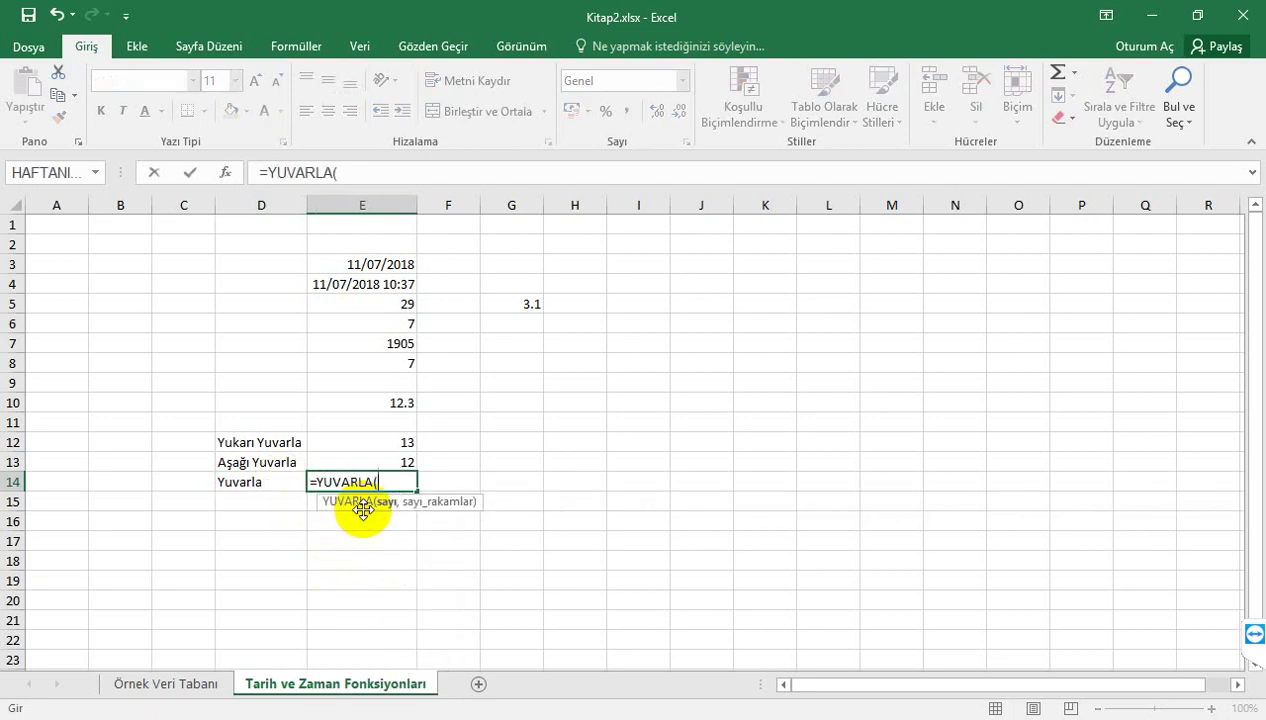
left_click(363, 404)
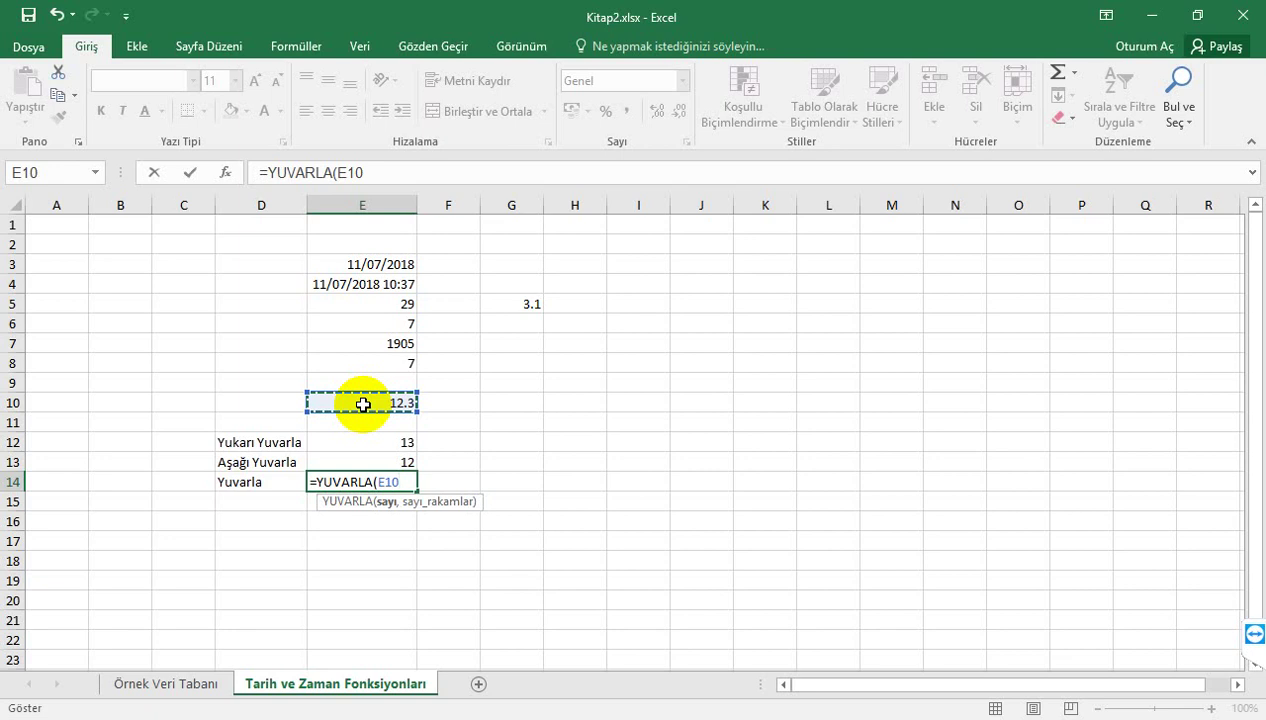
type(",")
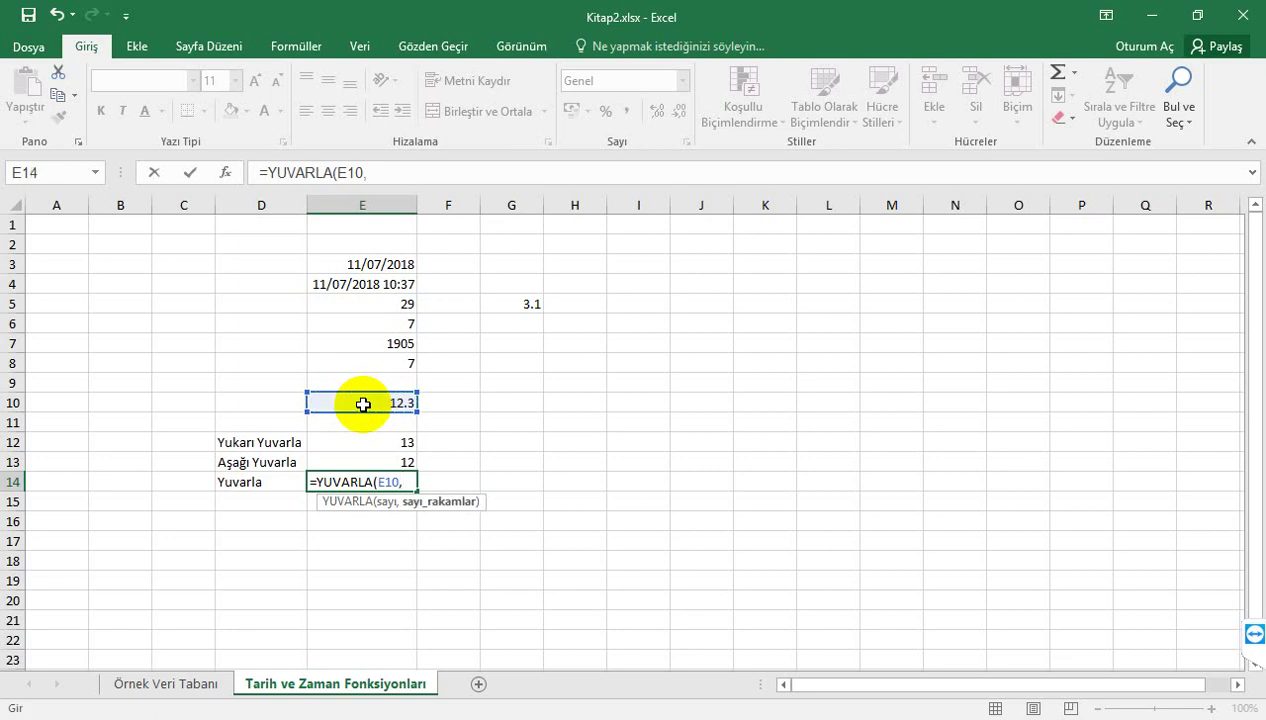
type("0)")
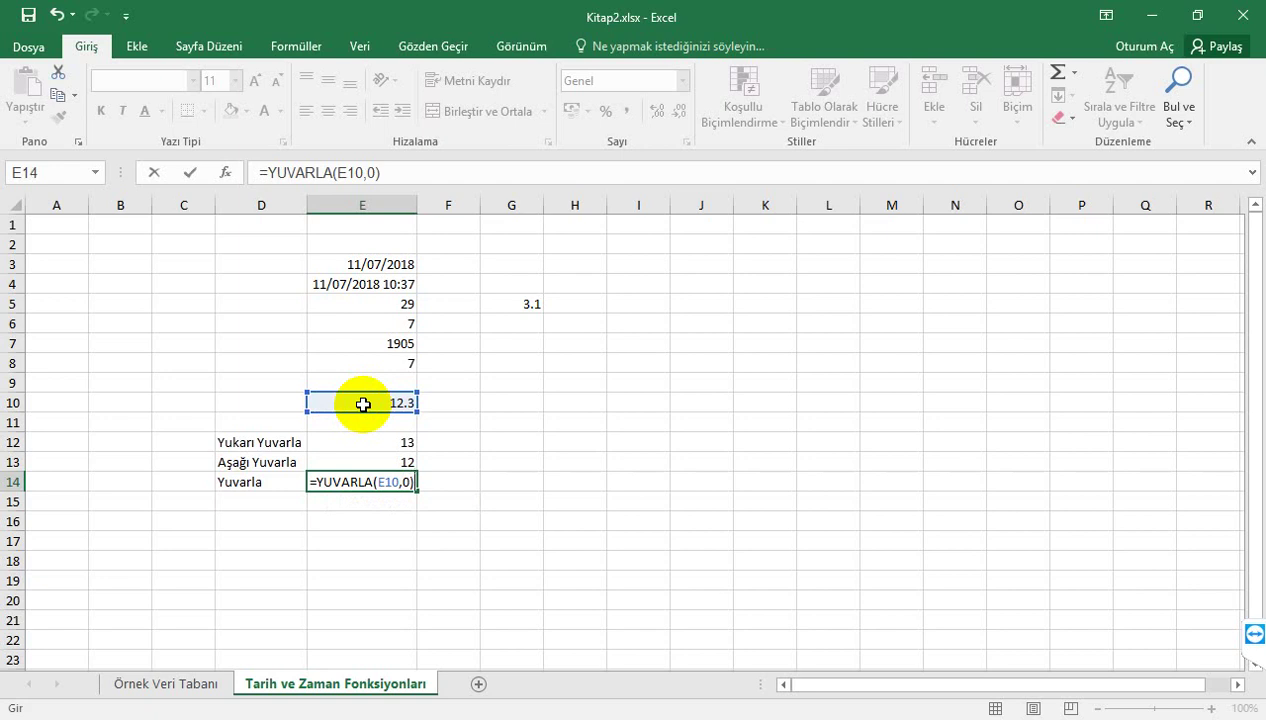
key("Return")
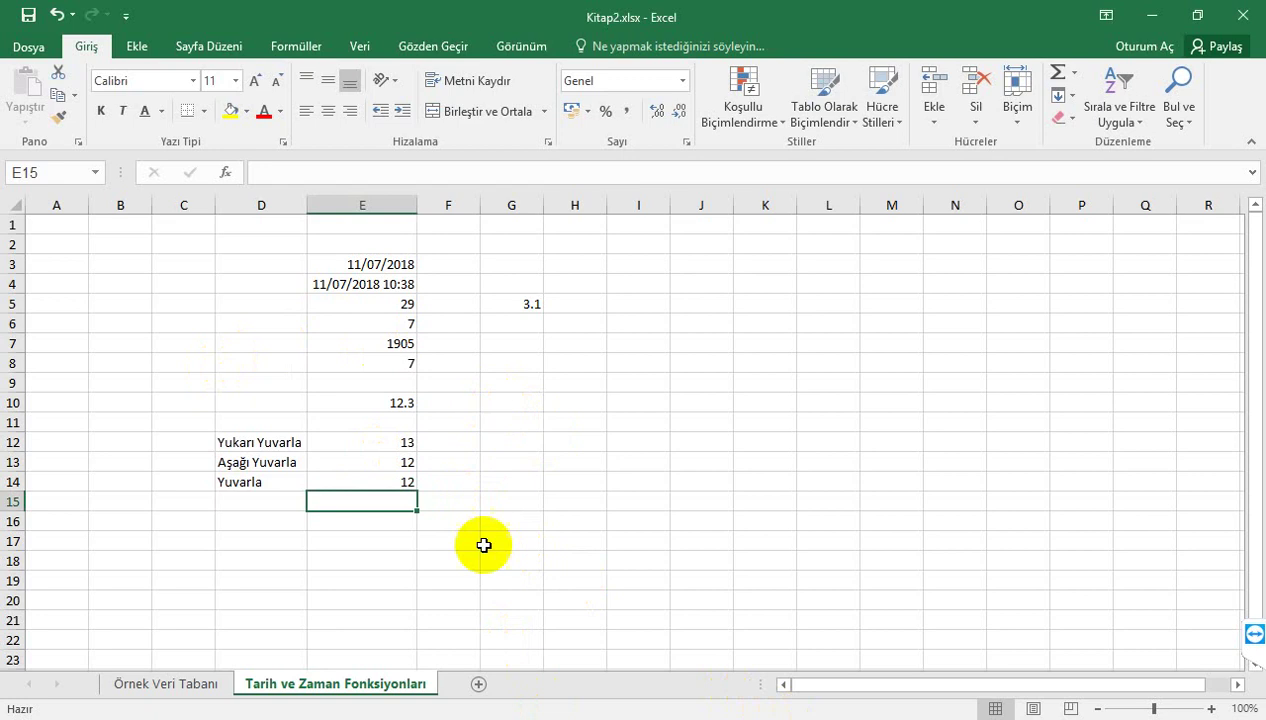
left_click(477, 686)
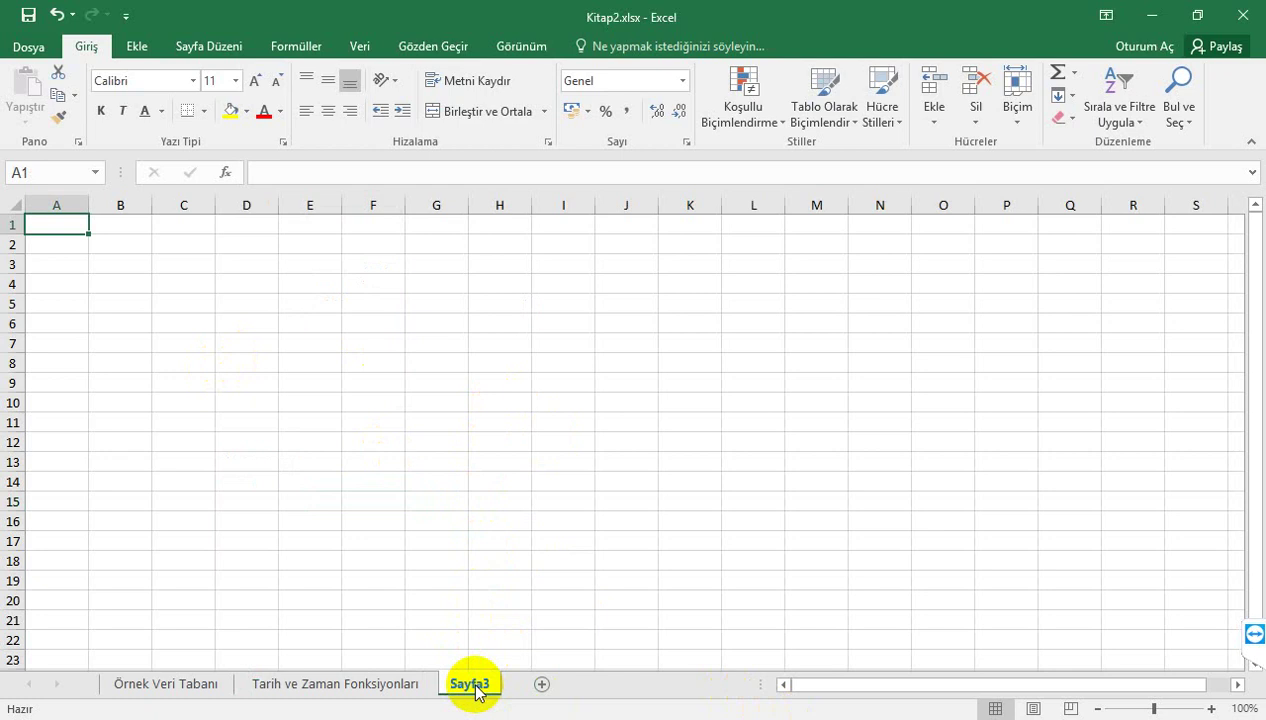
Step: Rename the Sayfa3 sheet tab to 'Eğer Topla'
double_click(476, 686)
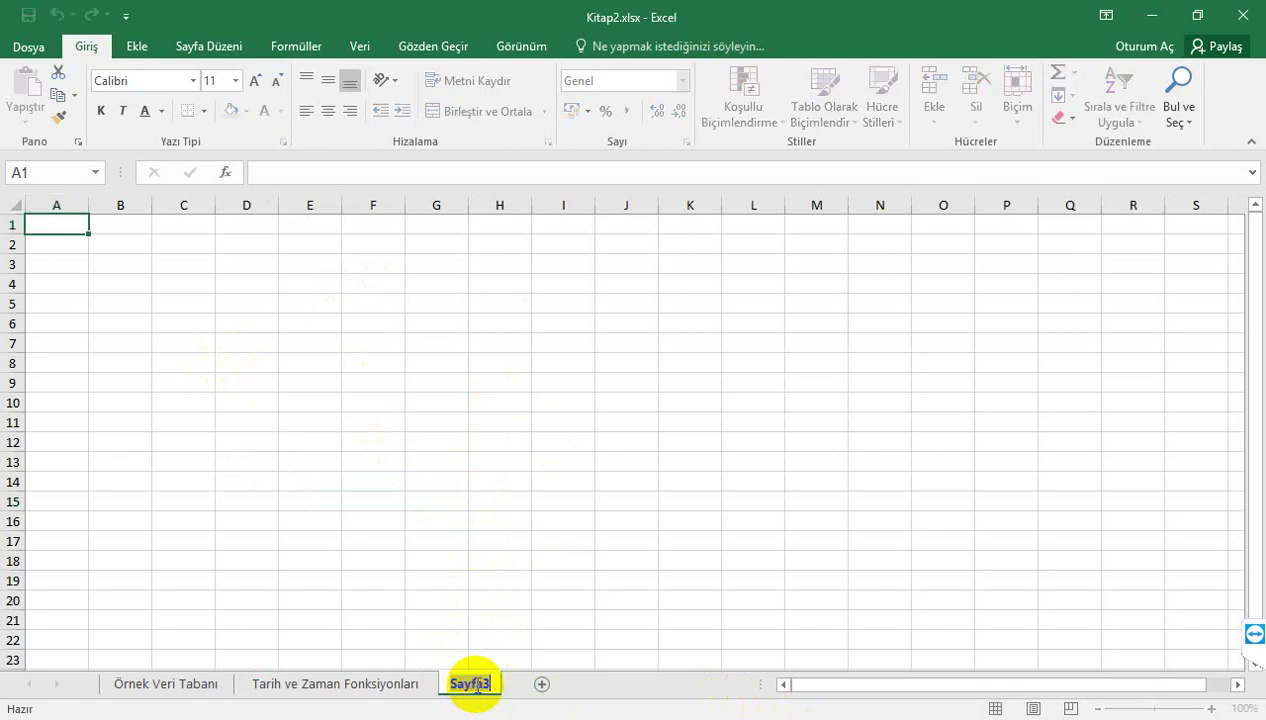
type("Ep")
key("Return")
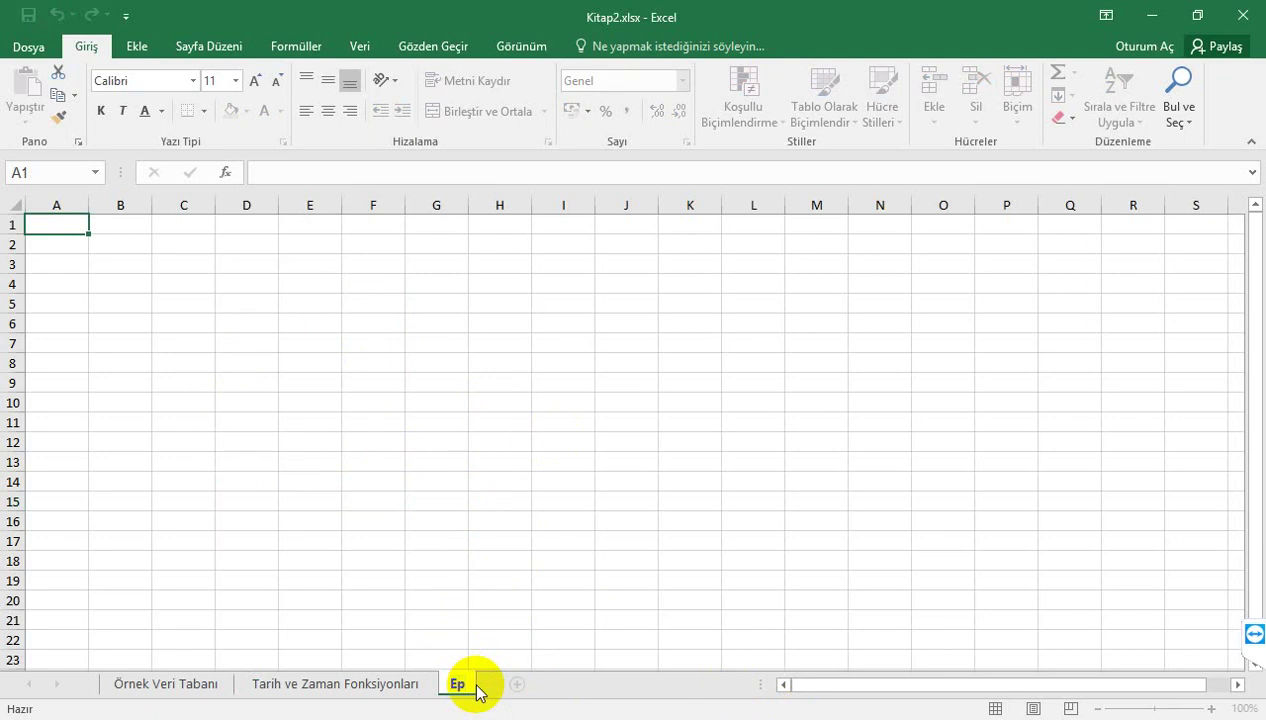
key("BackSpace")
type("ğer")
type(" Topla")
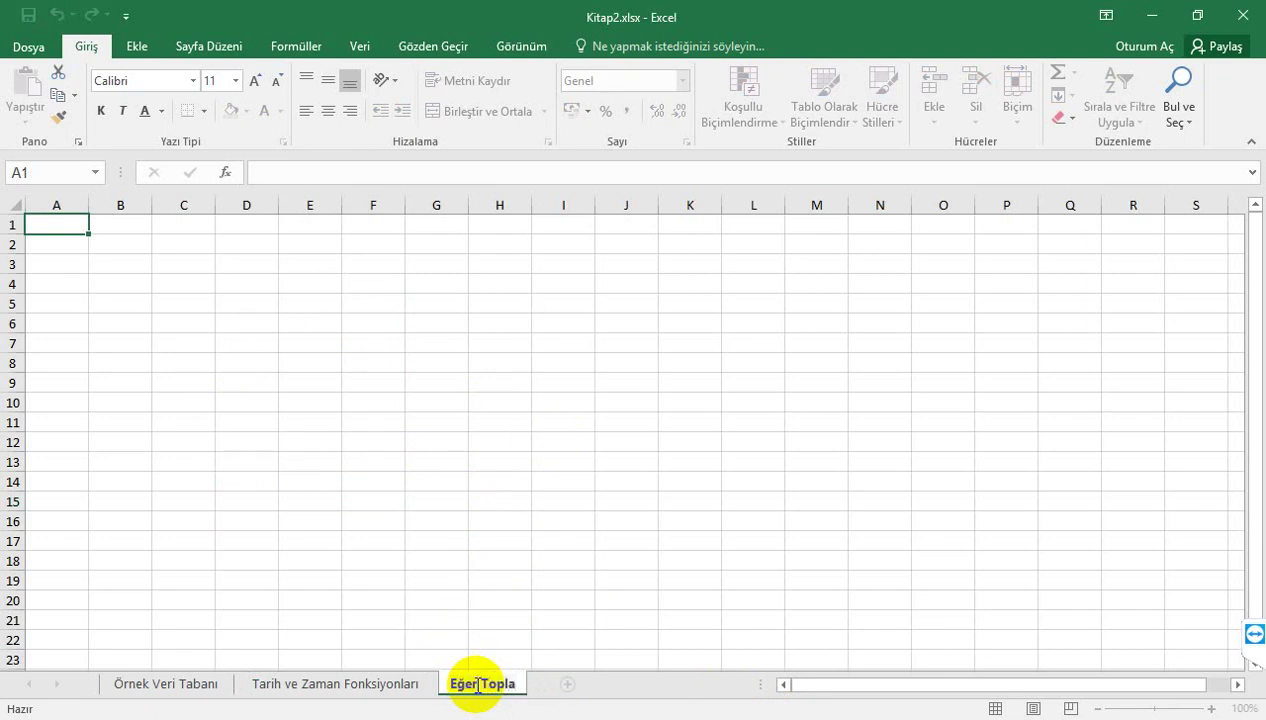
key("Return")
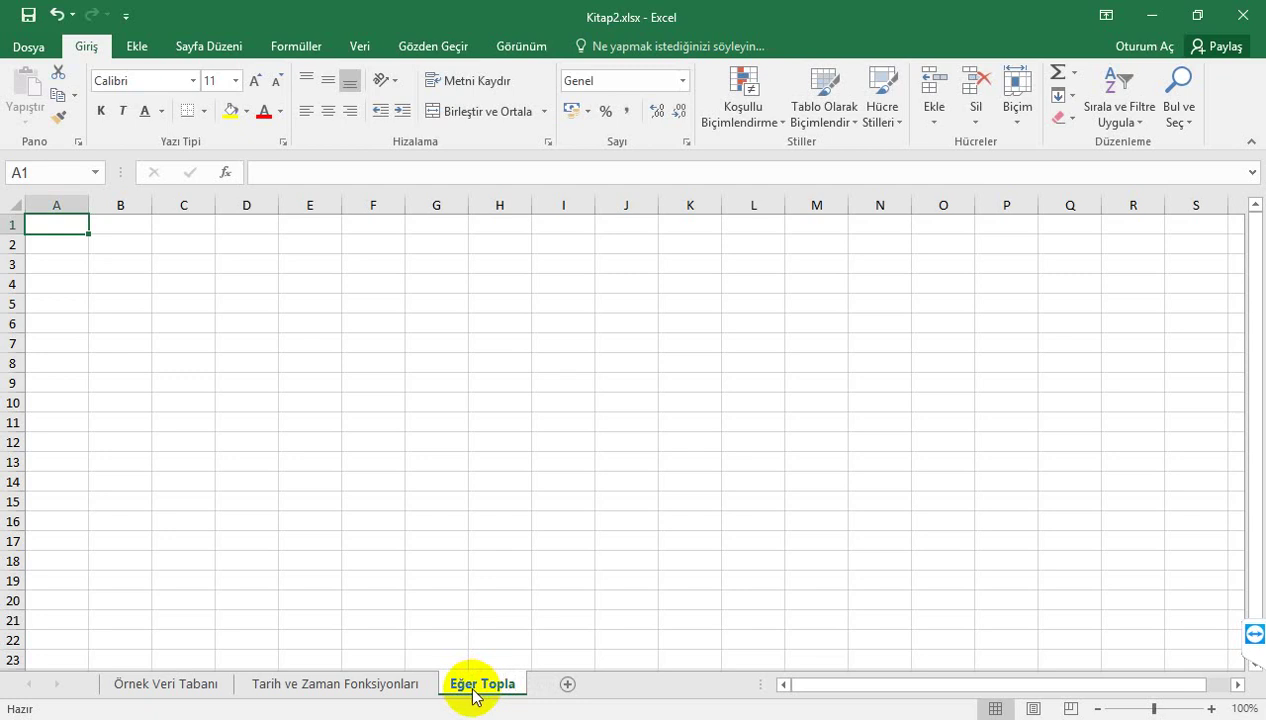
Step: Select the destination countries K2:K19 on the Örnek Veri Tabanı sheet
left_click(188, 688)
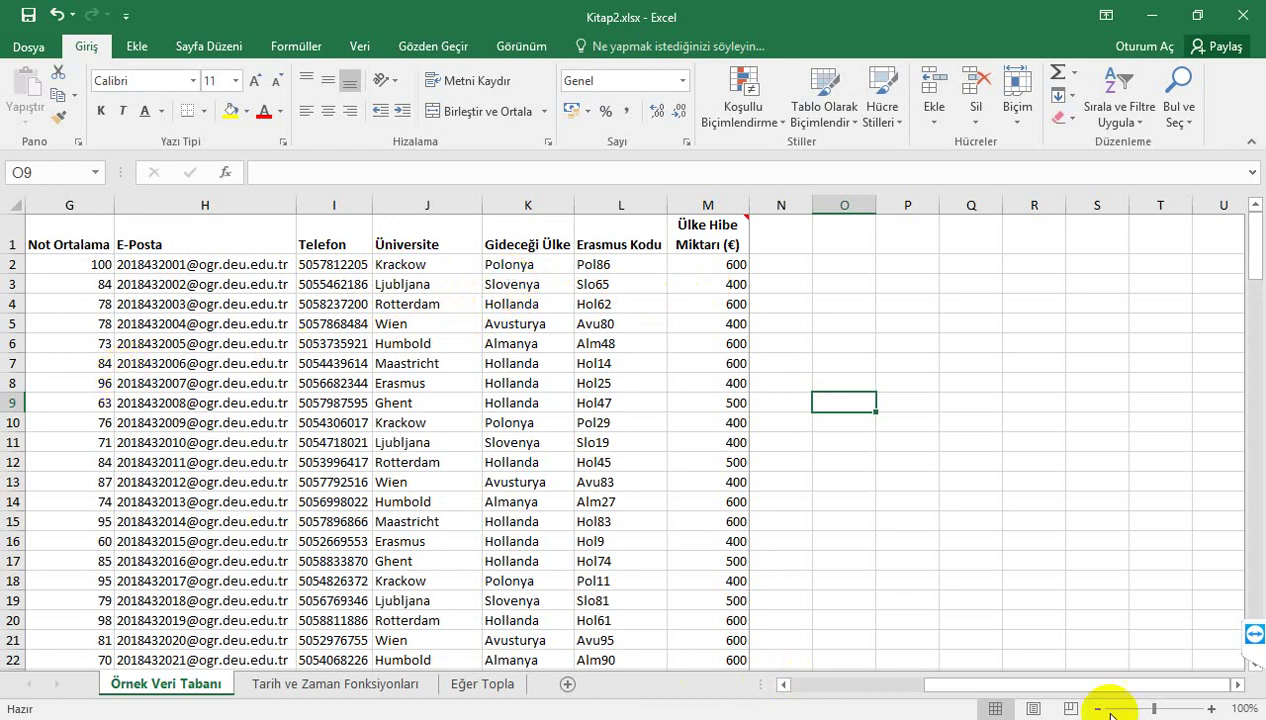
left_click_drag(1068, 686, 922, 690)
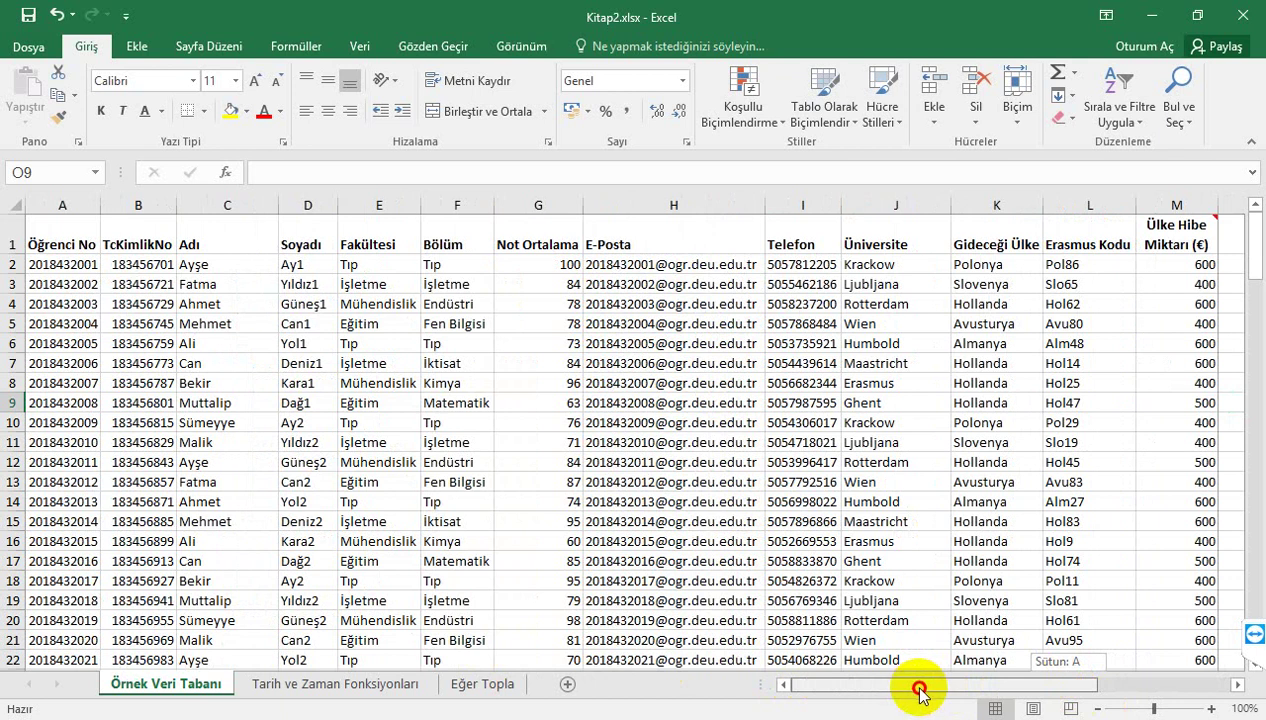
left_click_drag(918, 690, 918, 690)
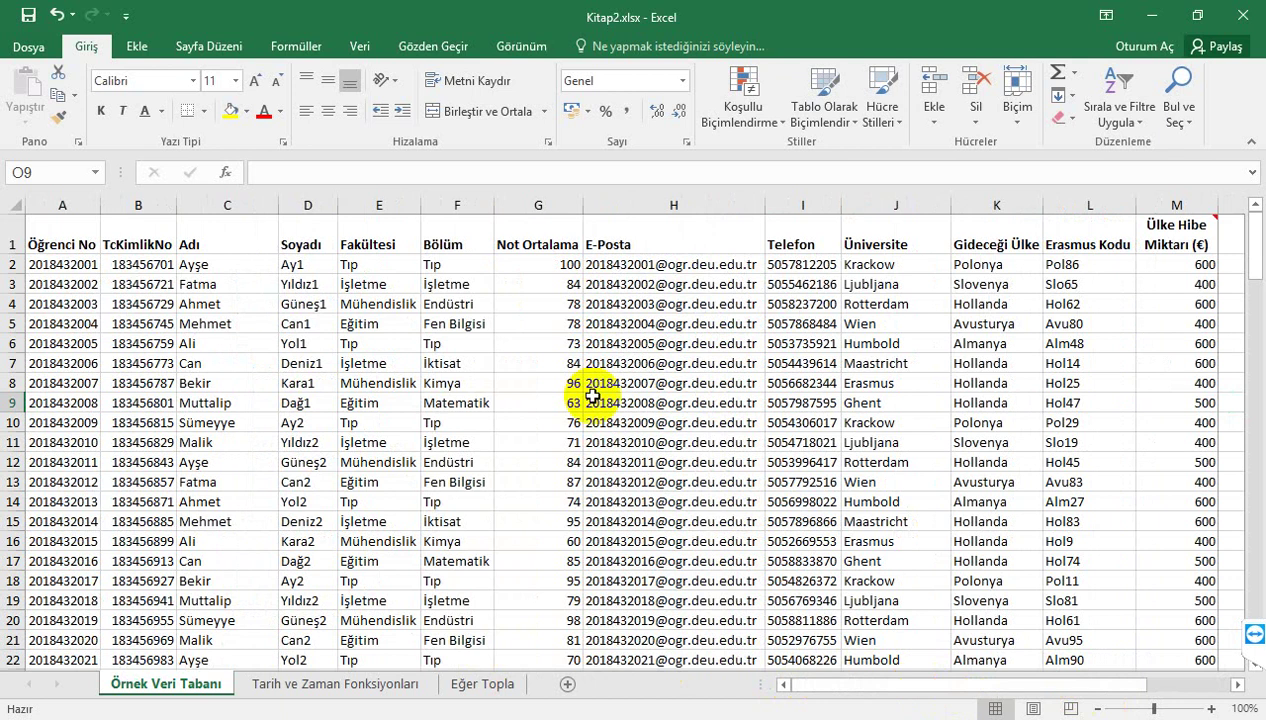
left_click(979, 268)
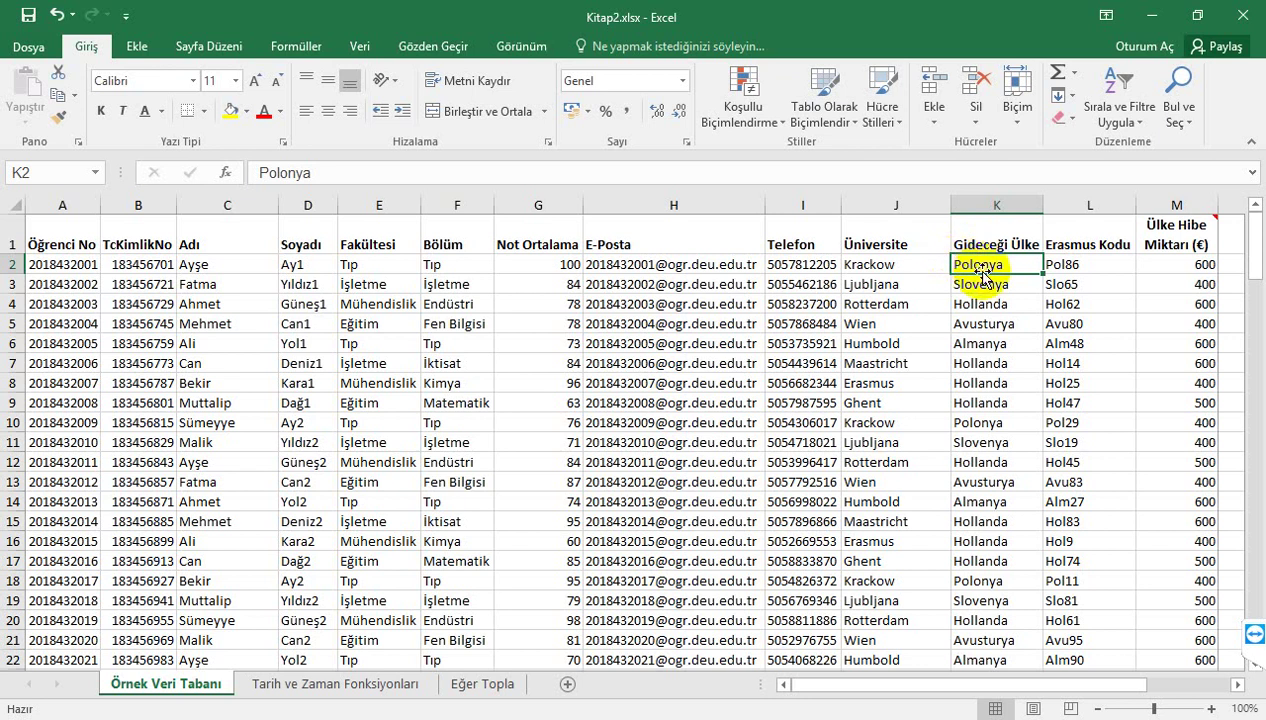
left_click_drag(981, 265, 1002, 365)
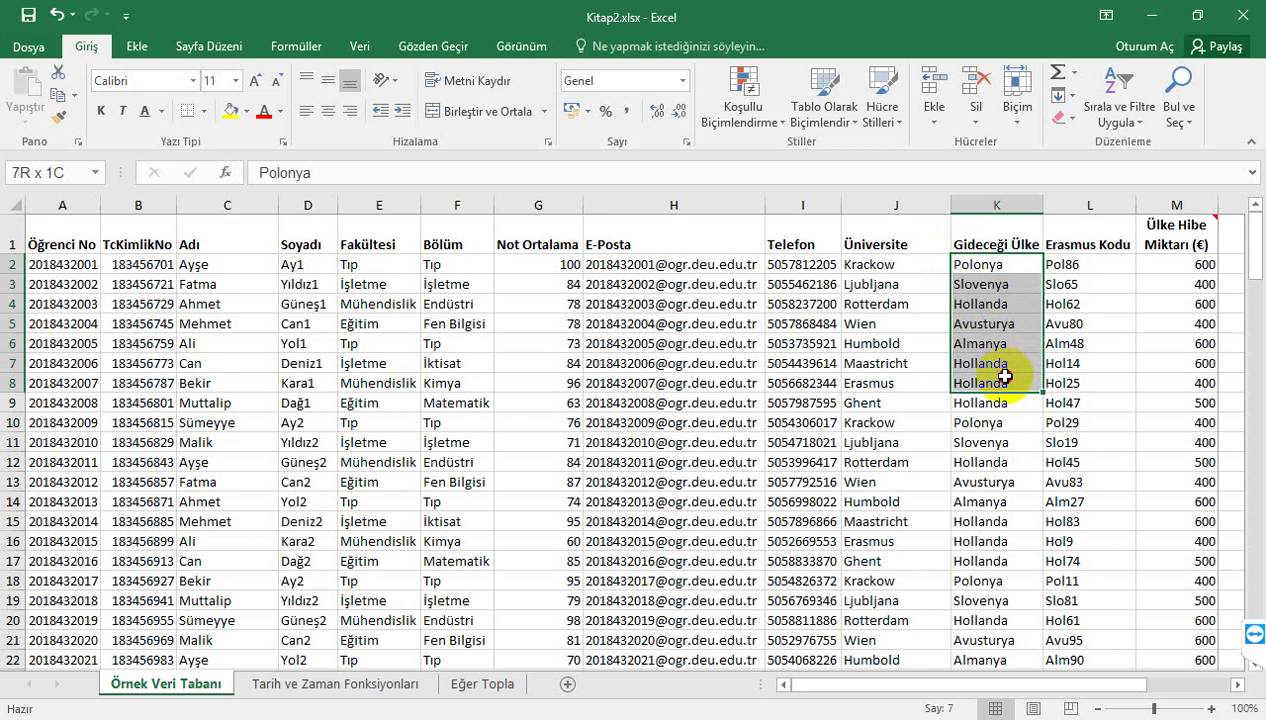
left_click_drag(1002, 365, 988, 600)
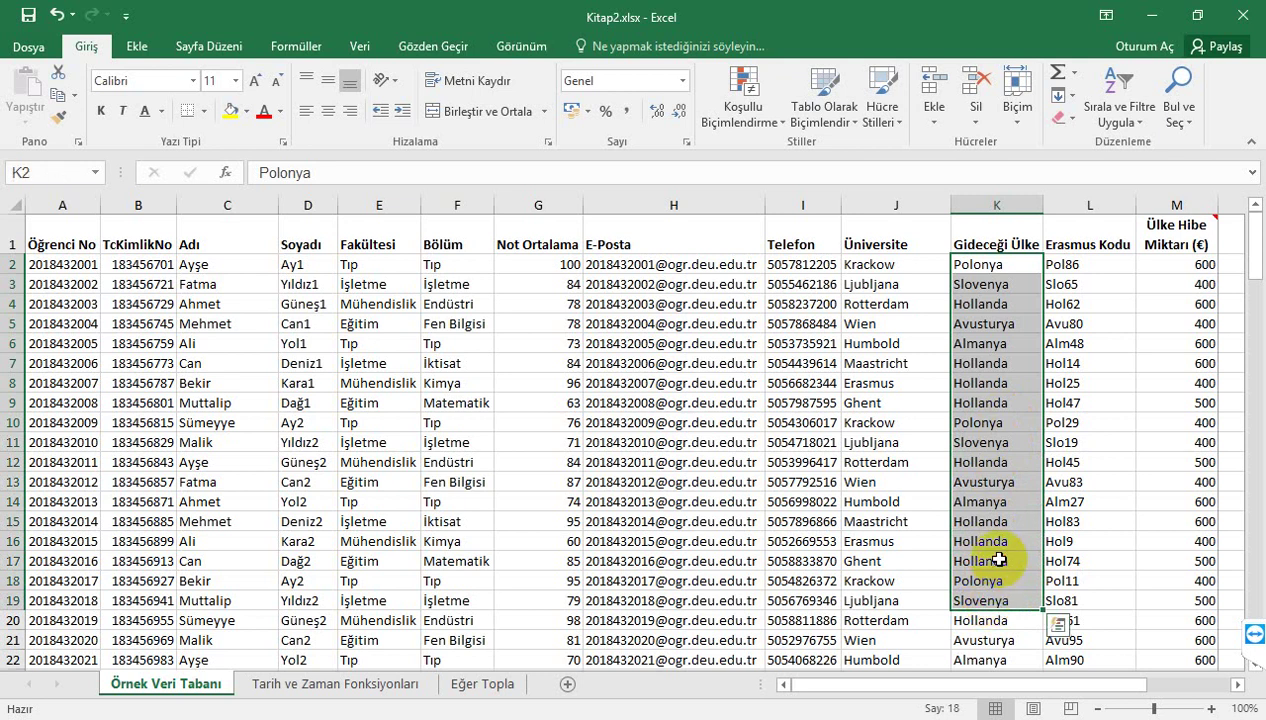
Step: Copy the selected countries and return to the Eğer Topla sheet
right_click(1004, 444)
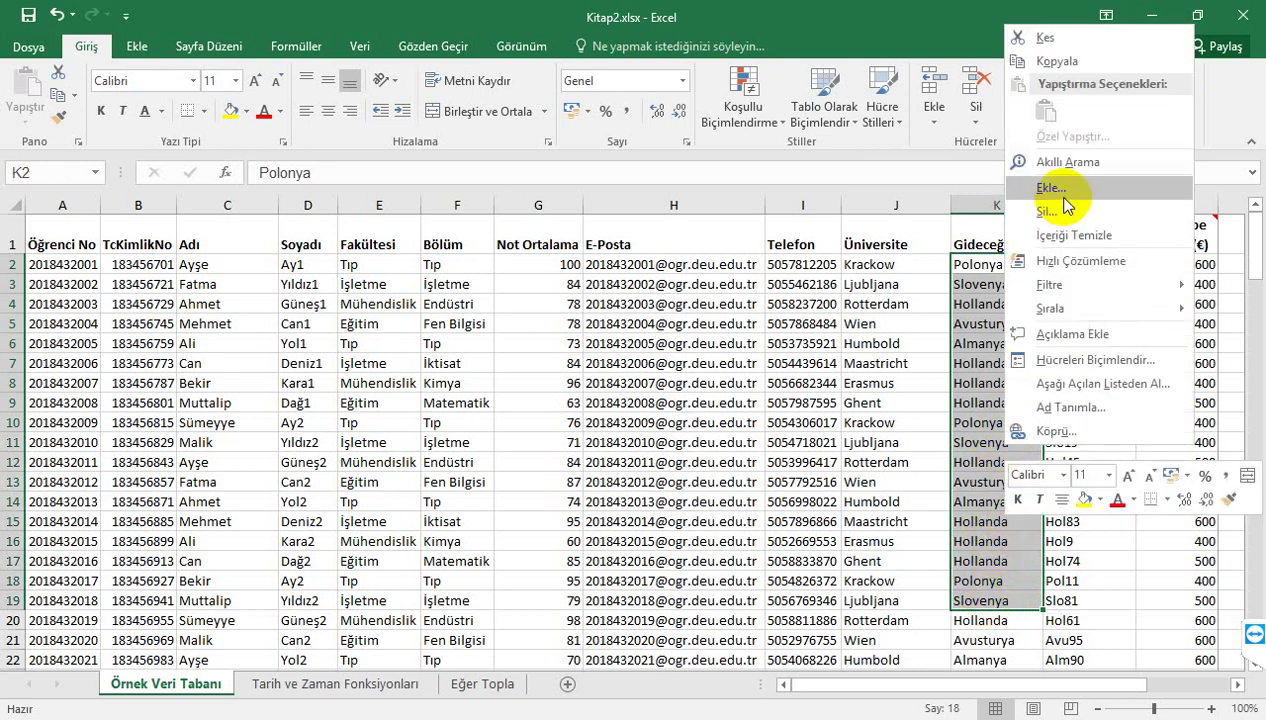
left_click(1058, 64)
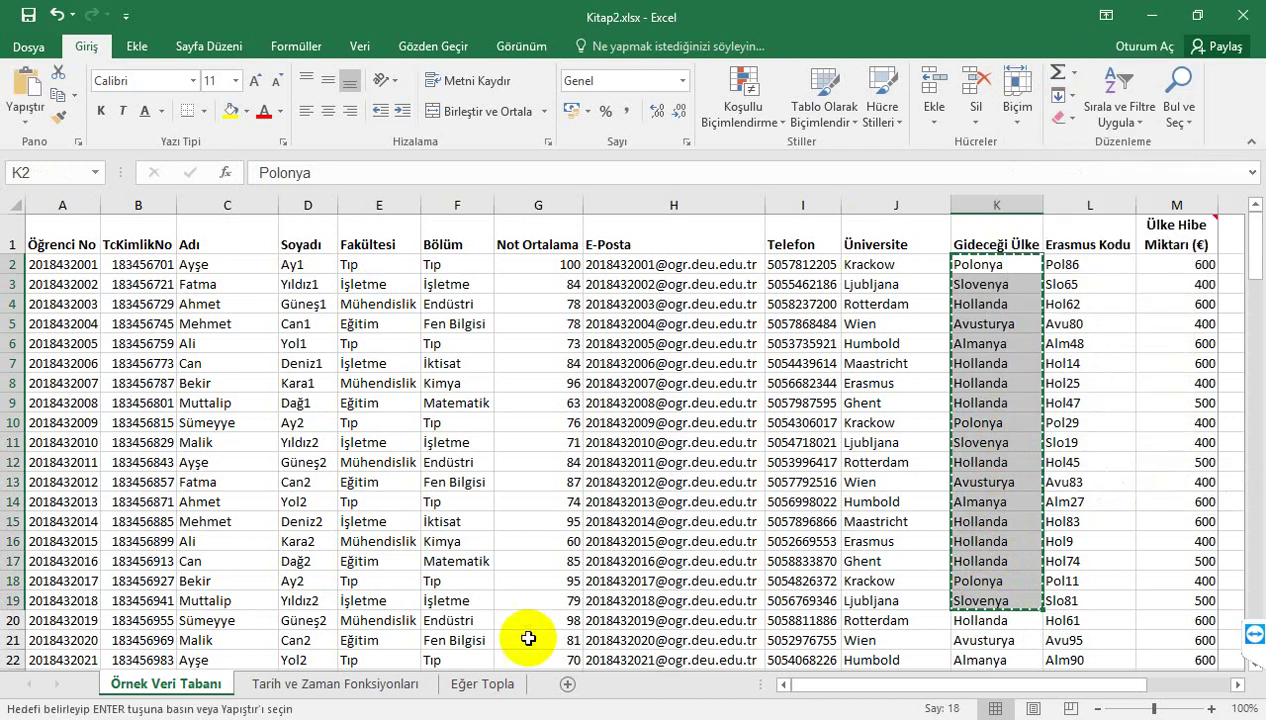
left_click(482, 686)
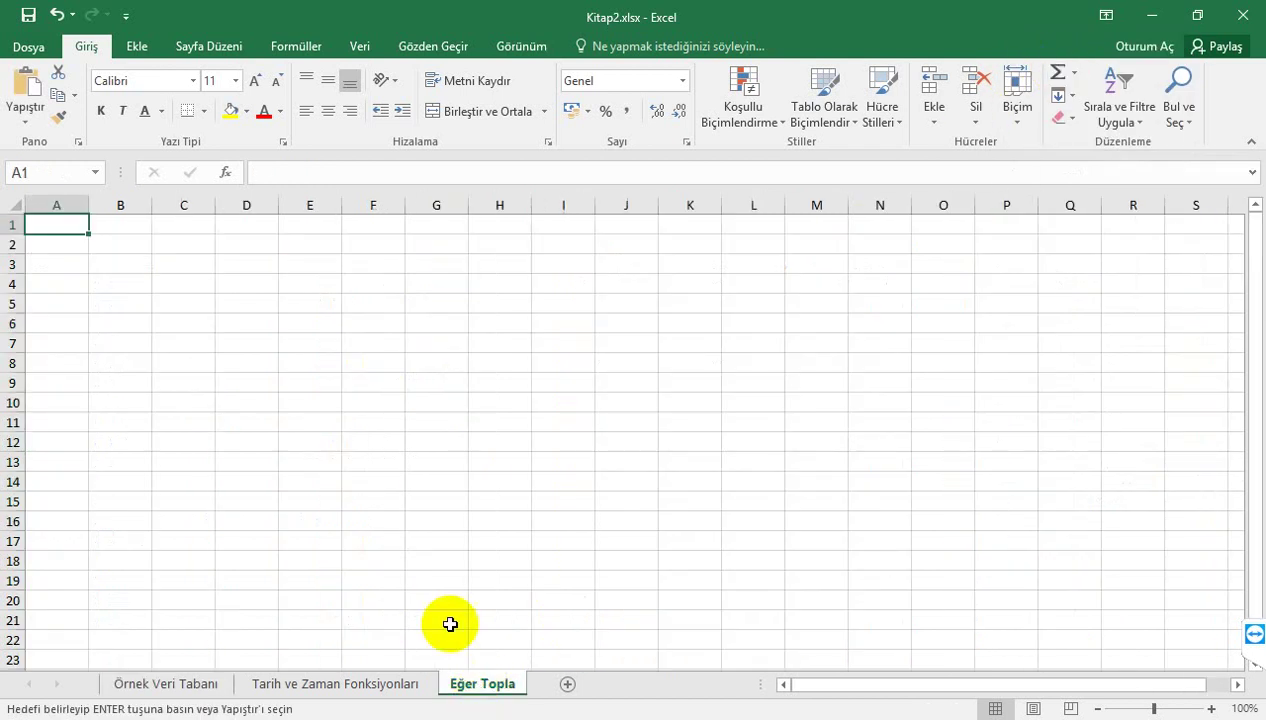
Step: Paste the 18 copied countries, Polonya through Slovenya, into D4:D21
left_click(248, 283)
right_click(248, 283)
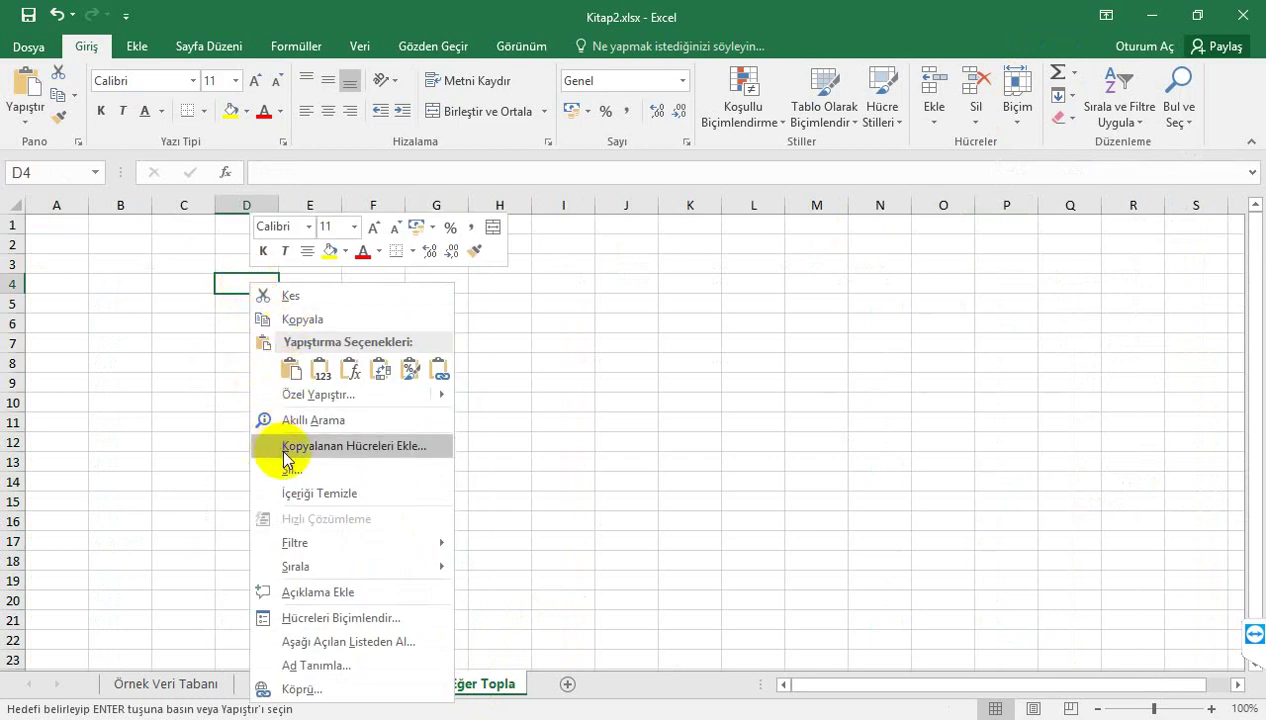
left_click(290, 372)
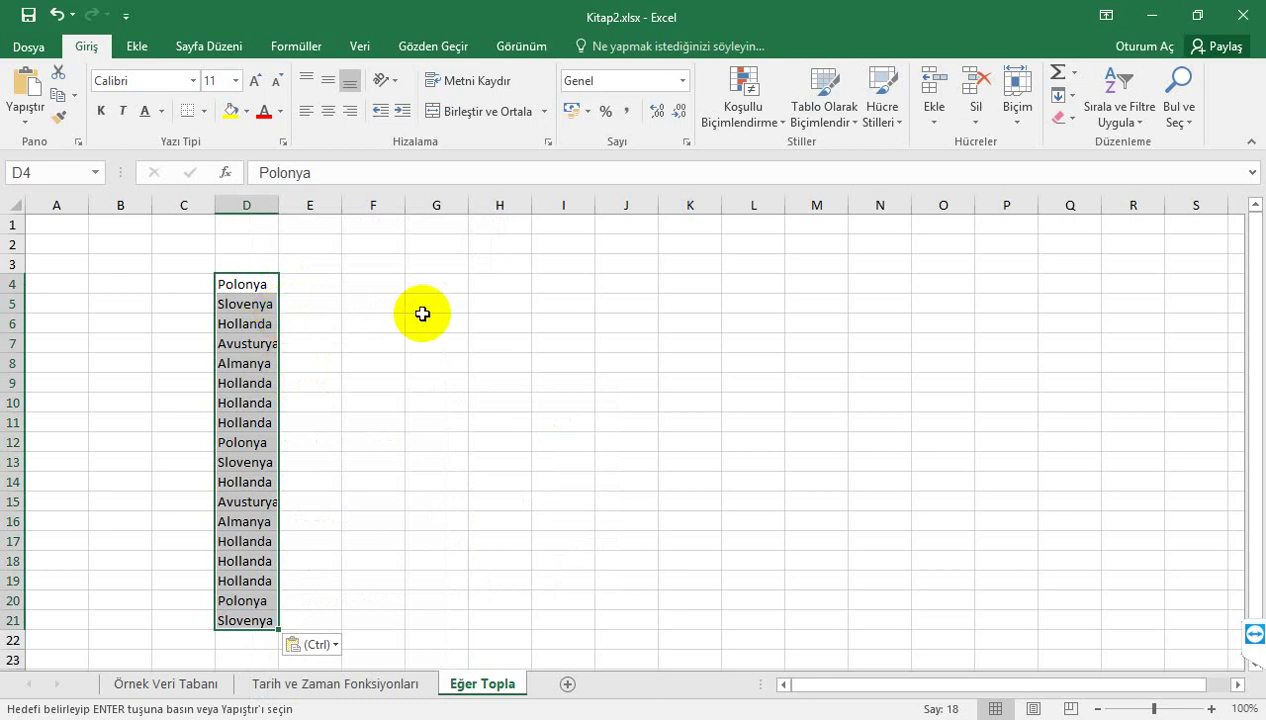
left_click(189, 50)
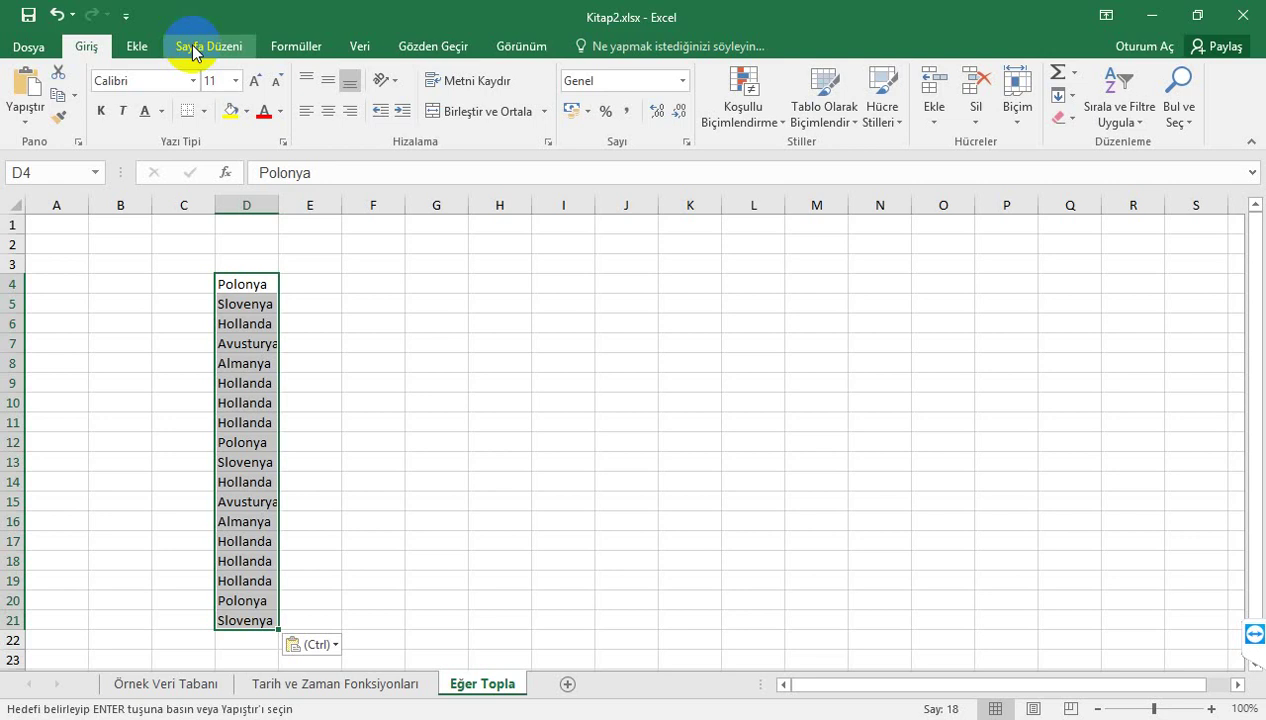
Step: Remove duplicates from column D, leaving five unique countries in D4:D8
left_click(291, 50)
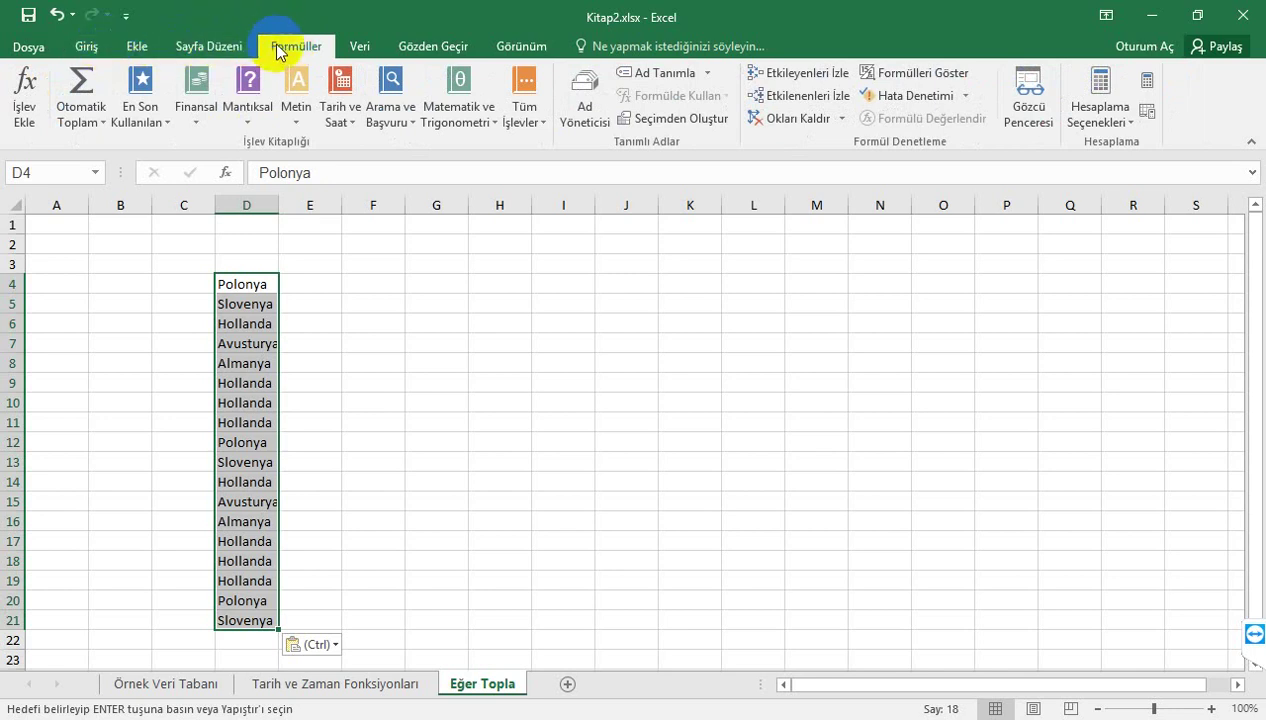
left_click(354, 50)
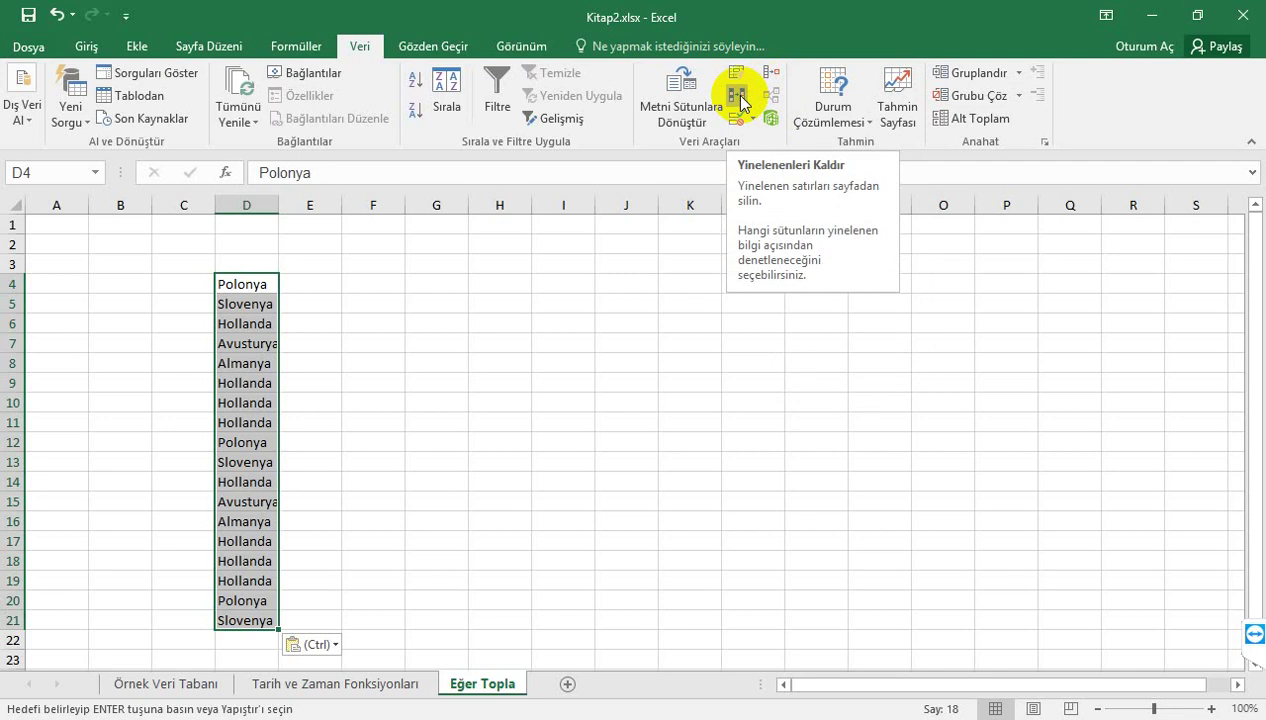
left_click(741, 102)
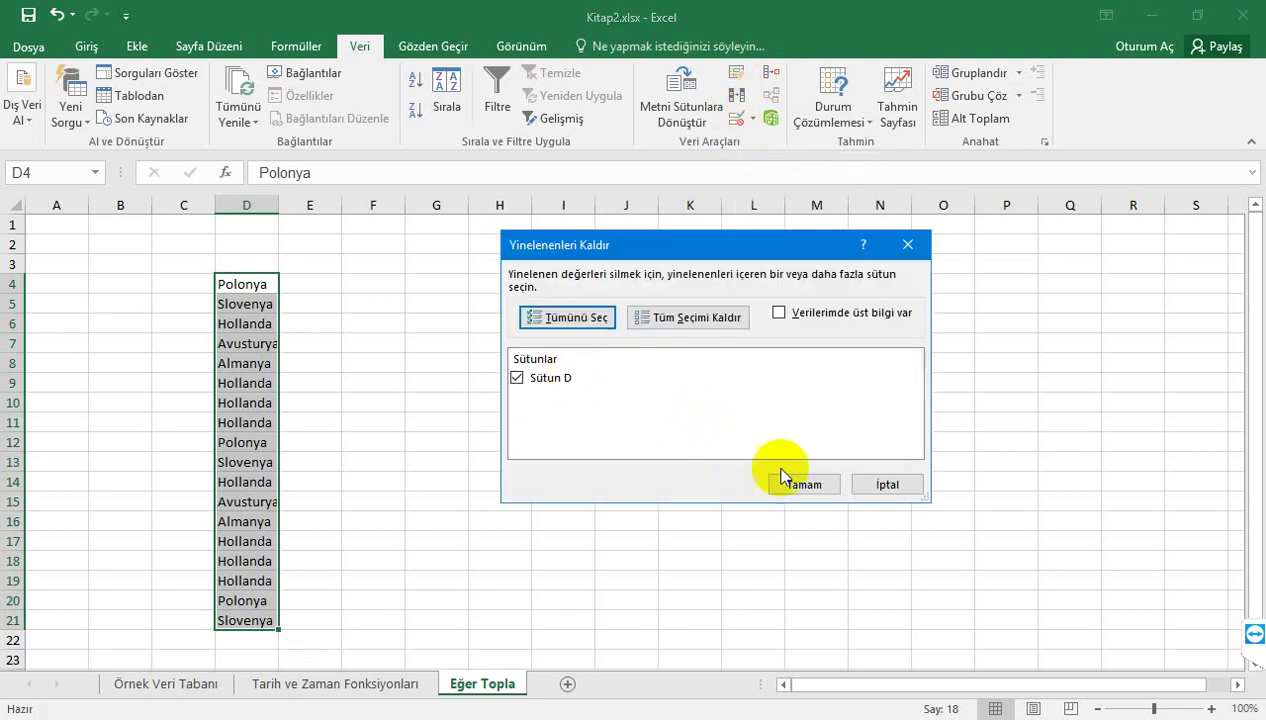
left_click(805, 486)
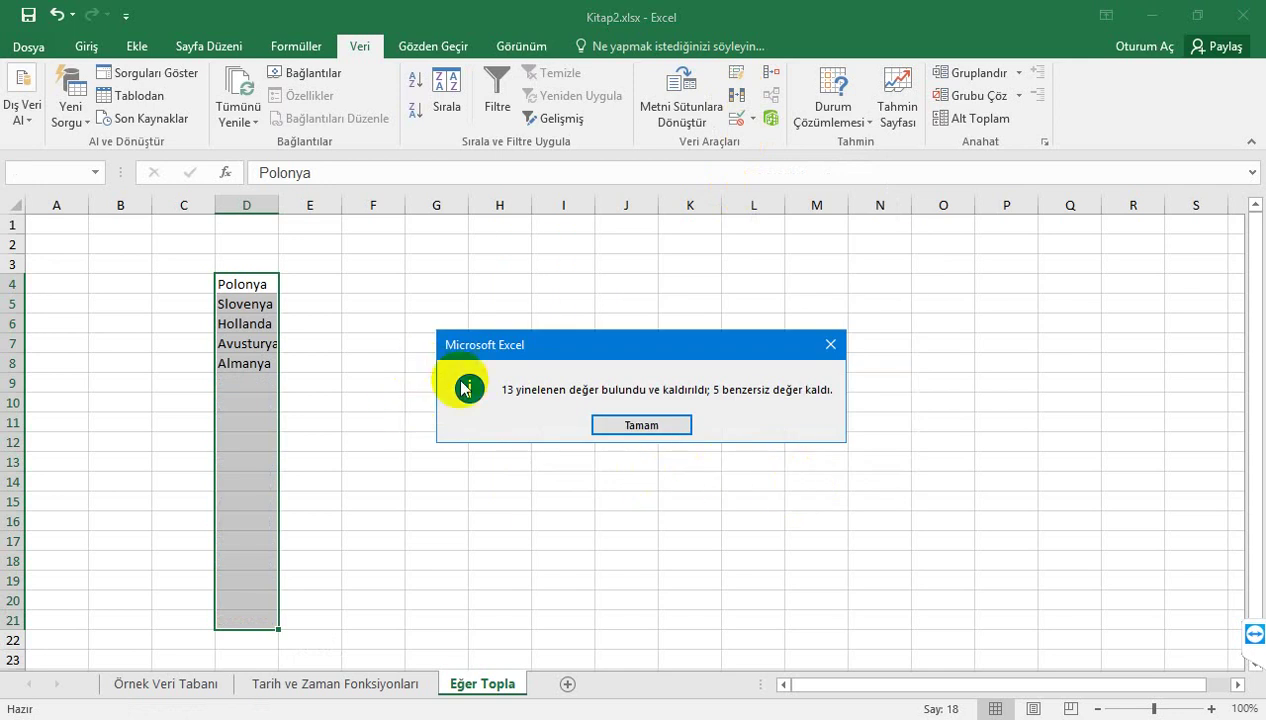
left_click(630, 428)
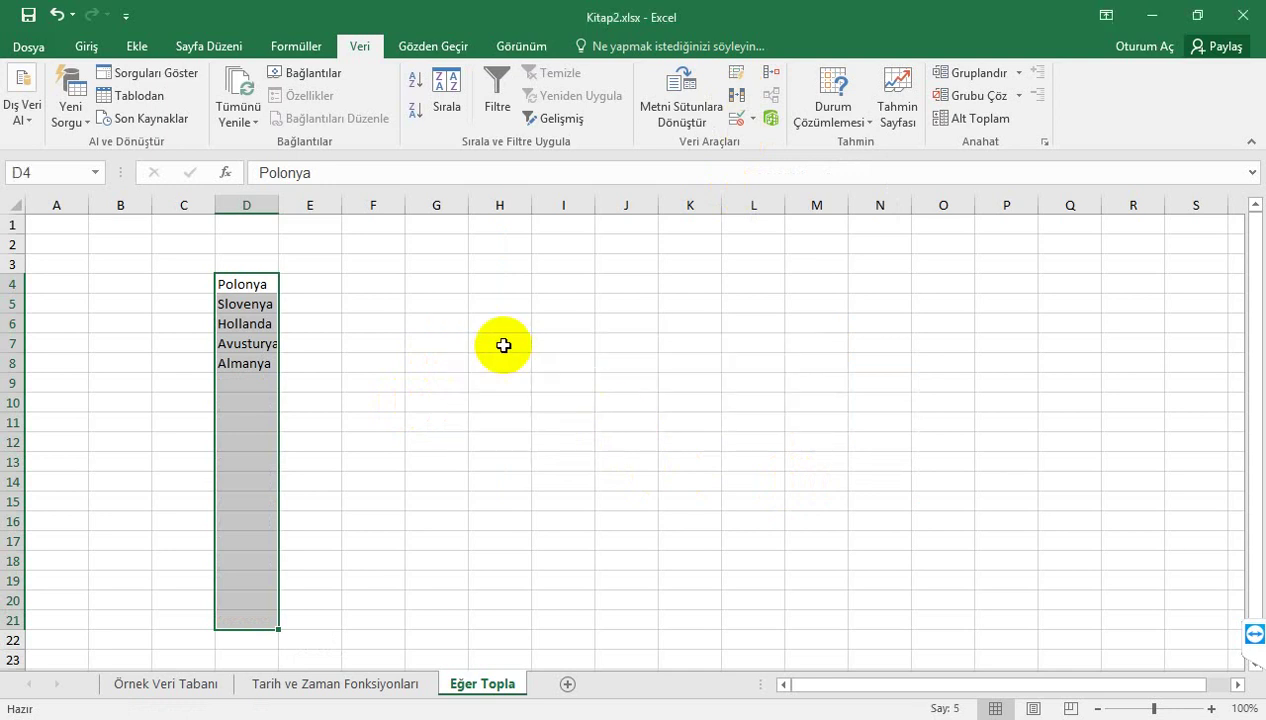
Step: Sort the countries A to Z, Almanya to Slovenya, and widen column D
left_click(415, 80)
left_click(369, 380)
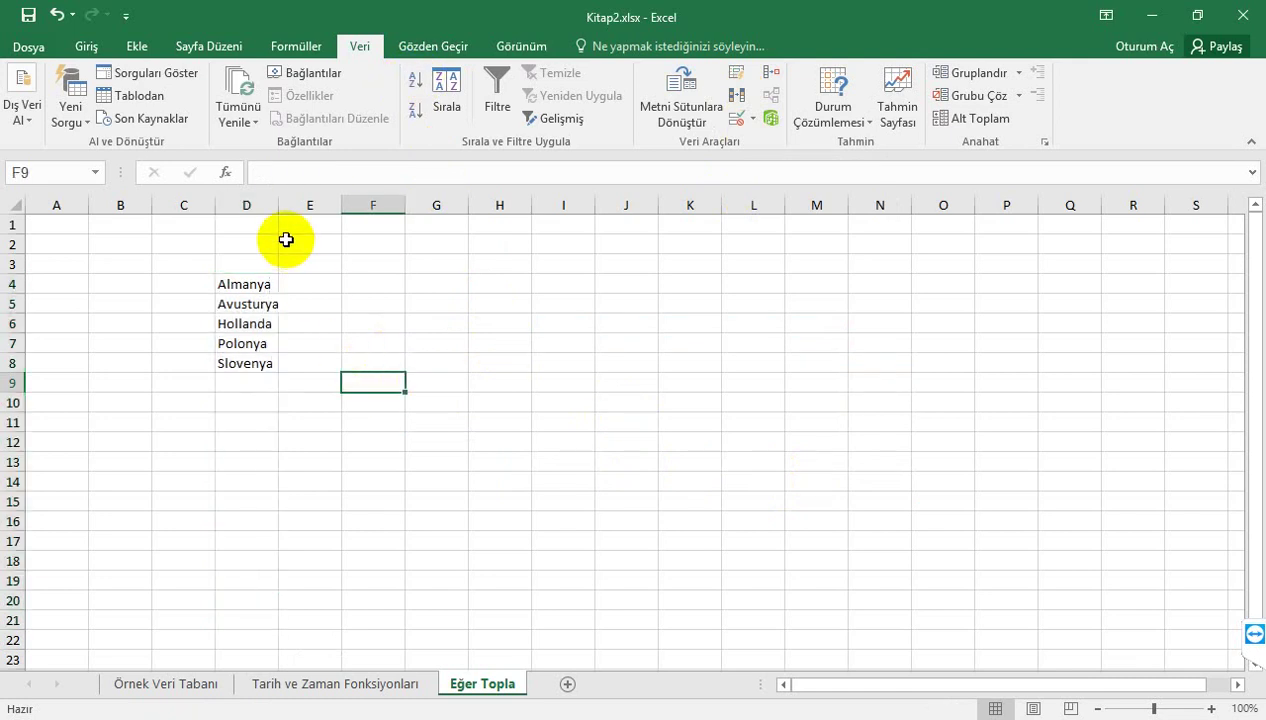
left_click_drag(272, 203, 296, 203)
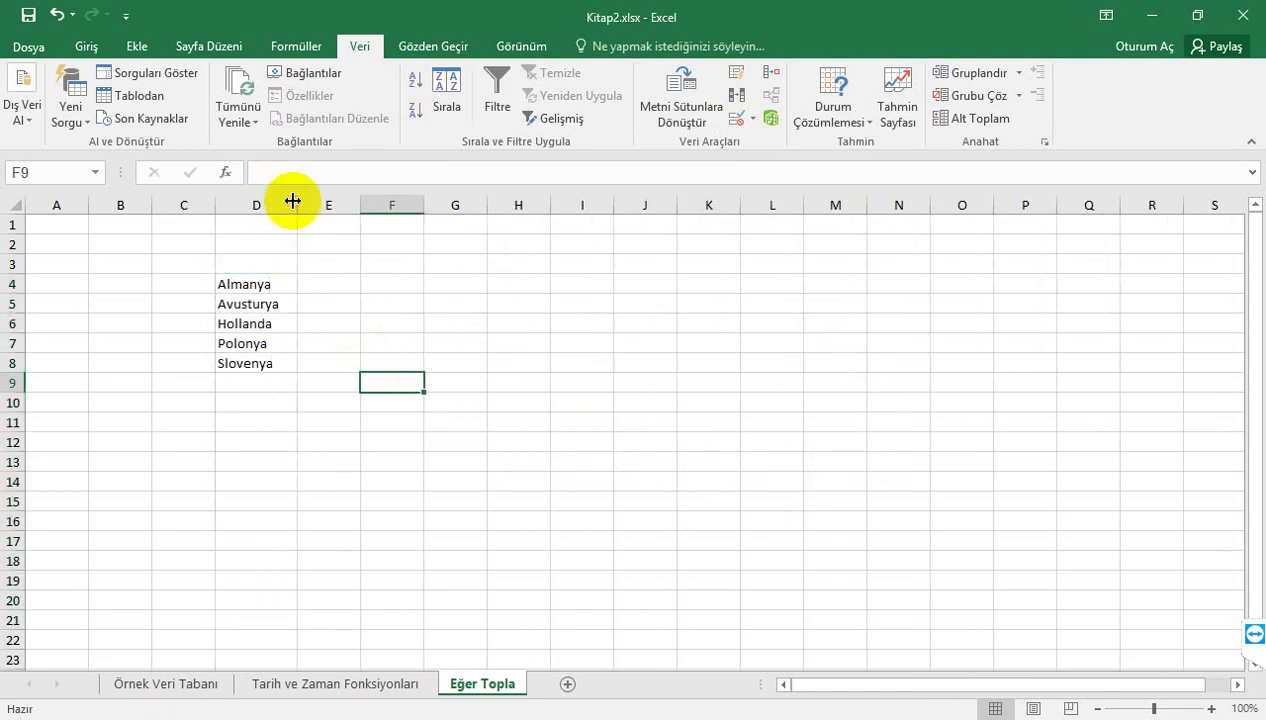
Step: Add headers 'Ülkeler' in D3 and 'Toplam Hibe (€)' in E3, autofitting column E
left_click(250, 264)
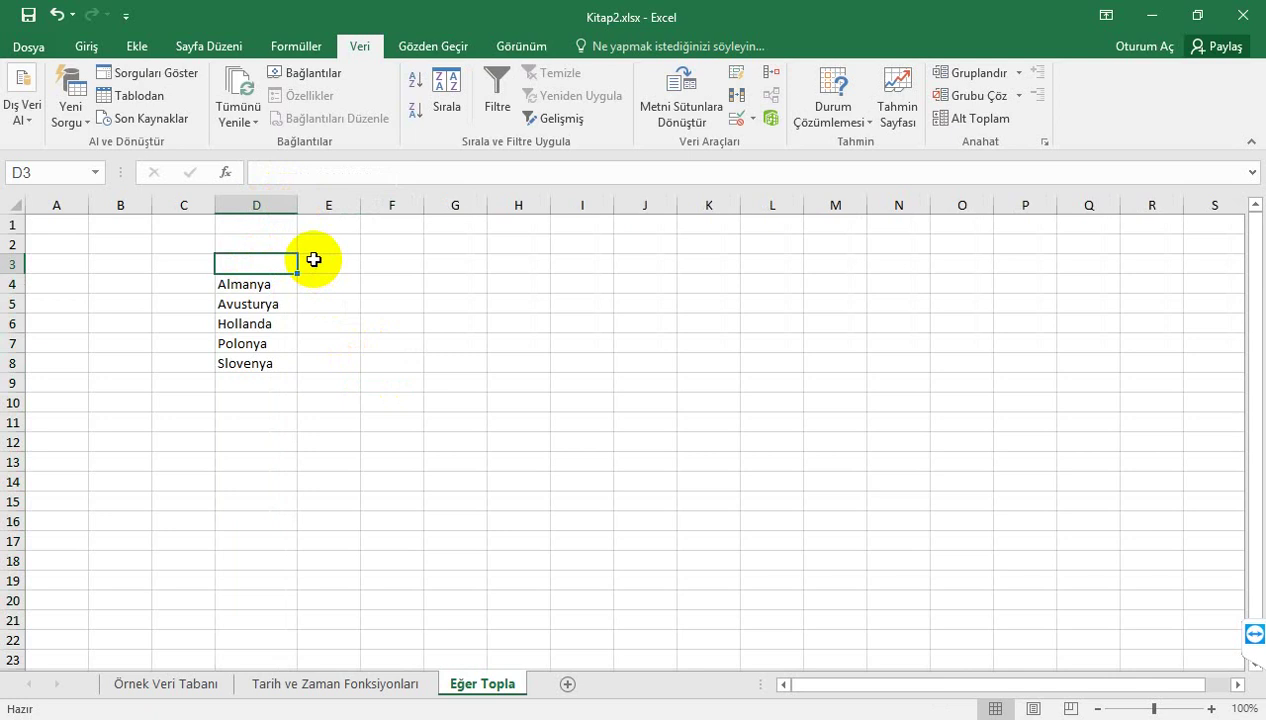
type("Ülkeler")
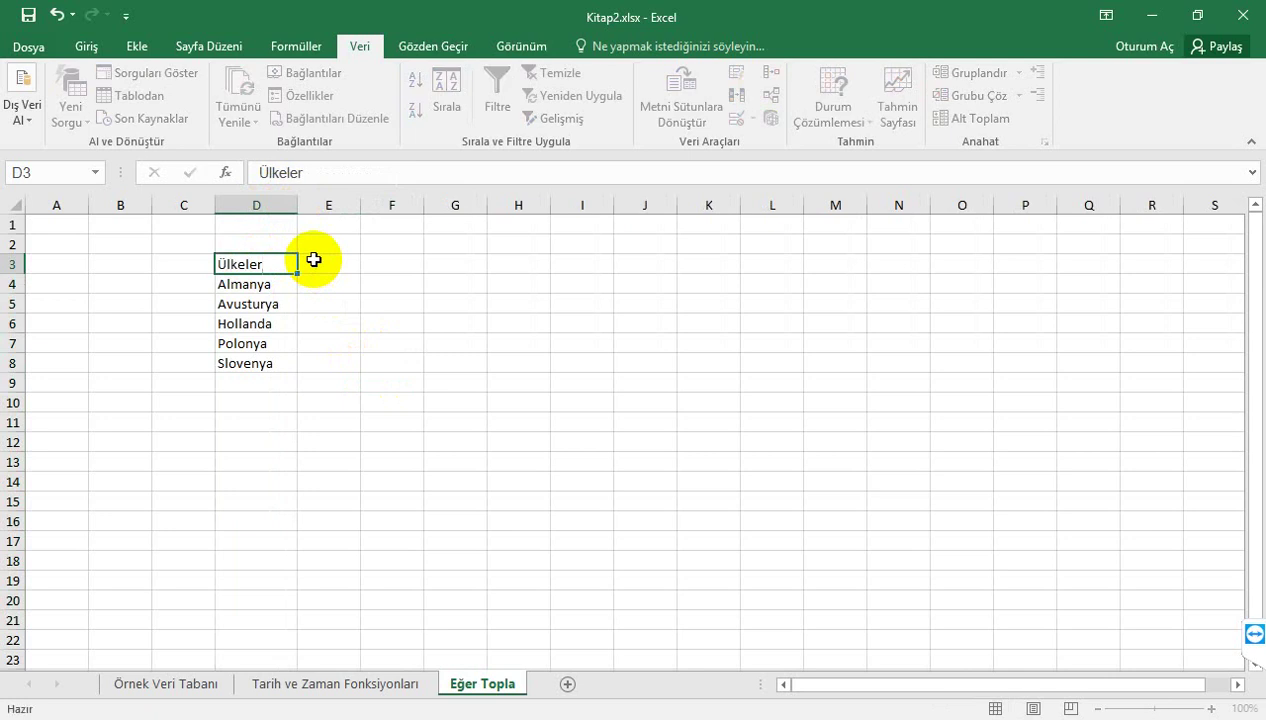
left_click(314, 260)
type("Hi")
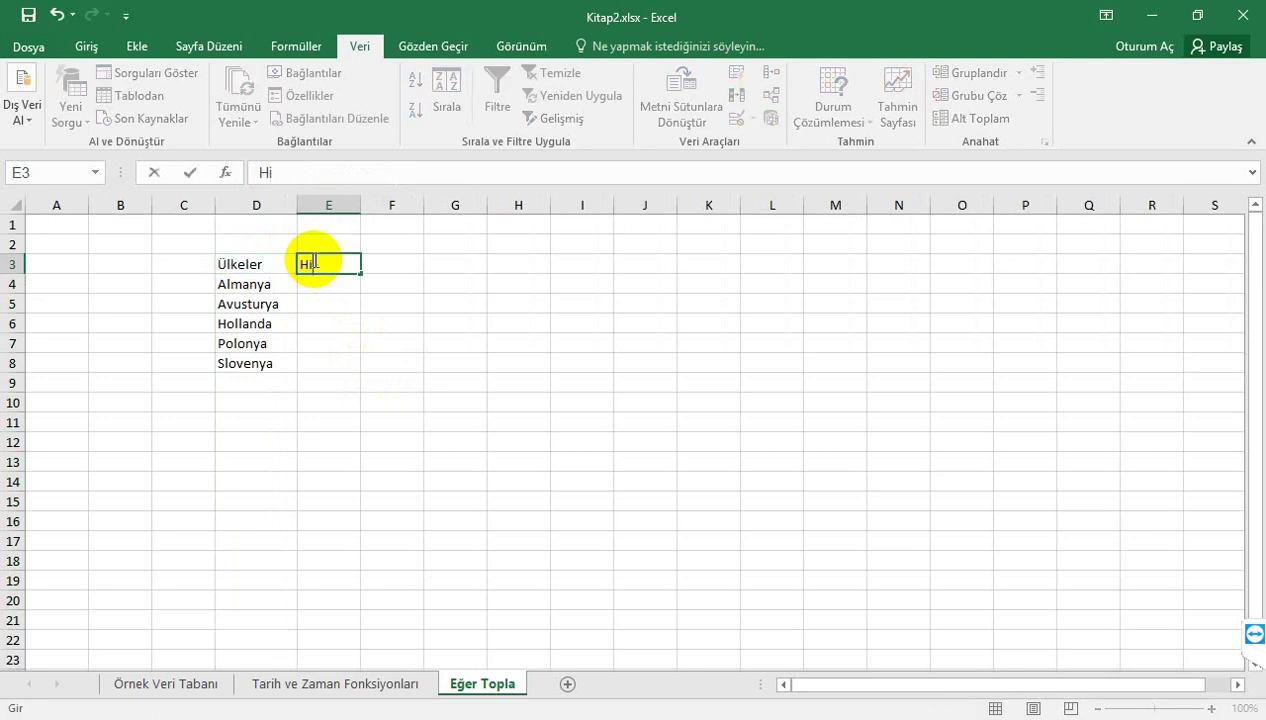
type("be Mikta")
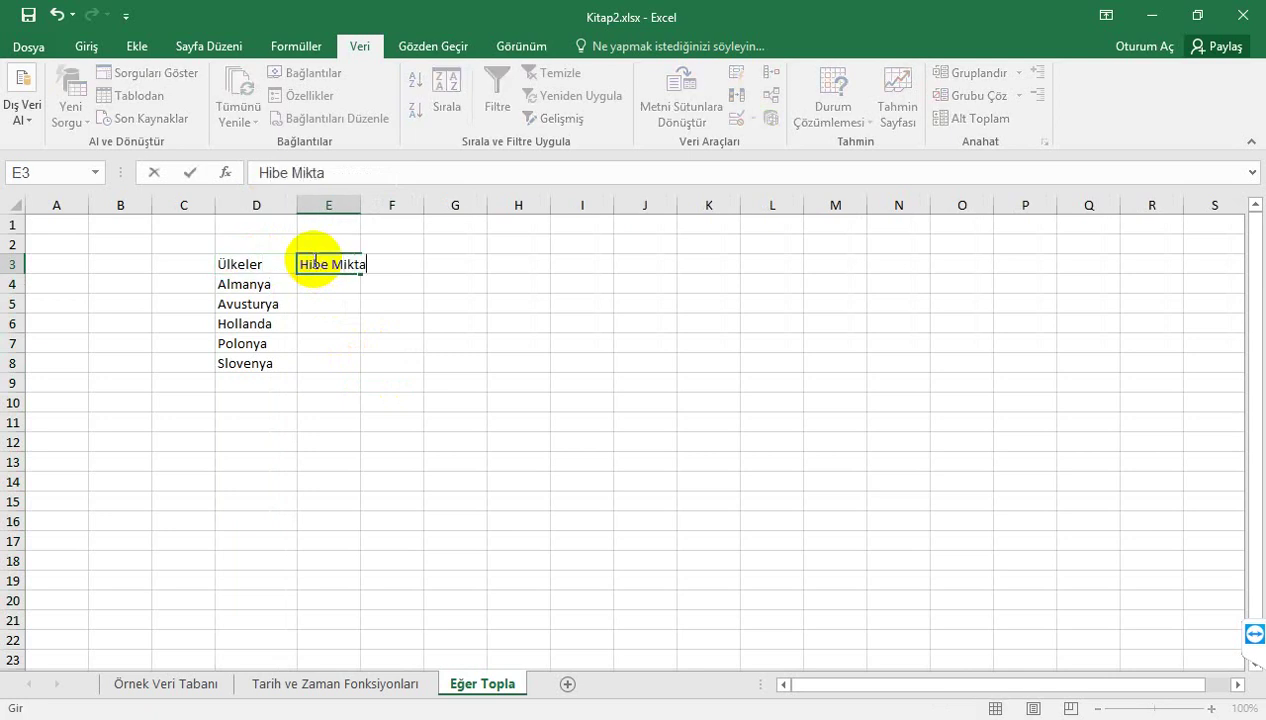
key("BackSpace")
key("BackSpace")
key("BackSpace")
key("BackSpace")
key("BackSpace")
key("BackSpace")
key("BackSpace")
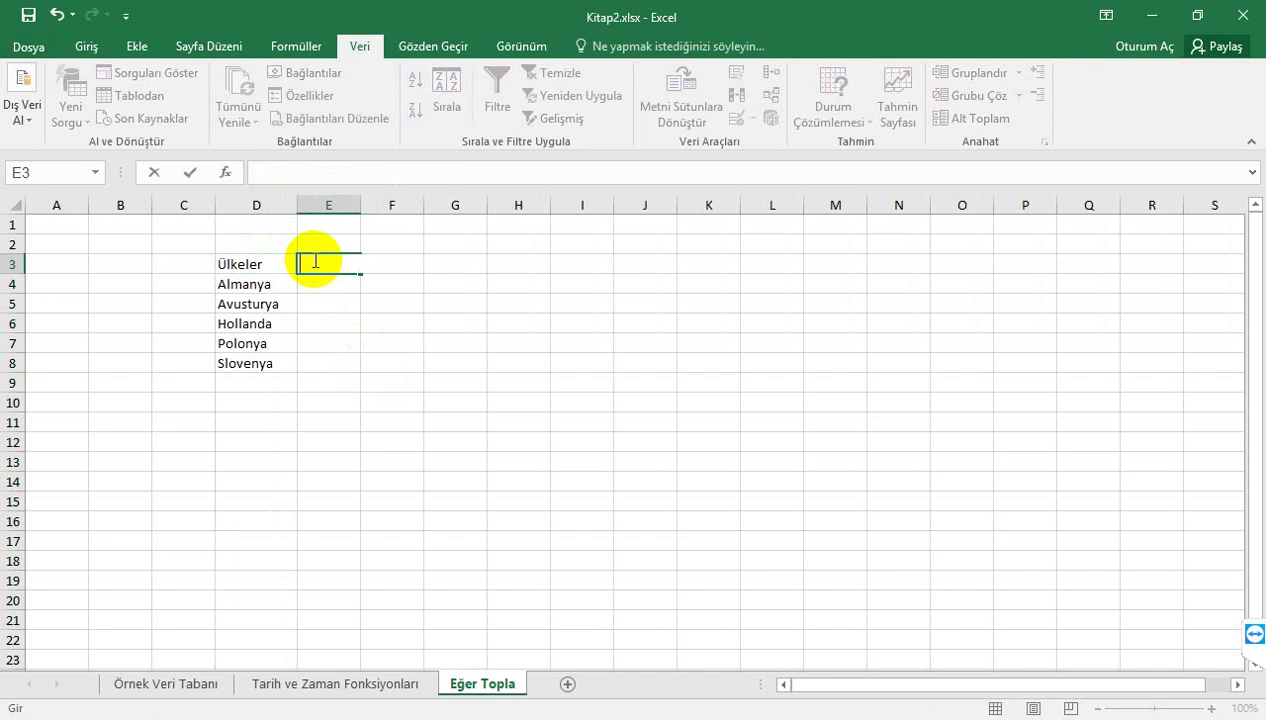
type("Toplam Hi")
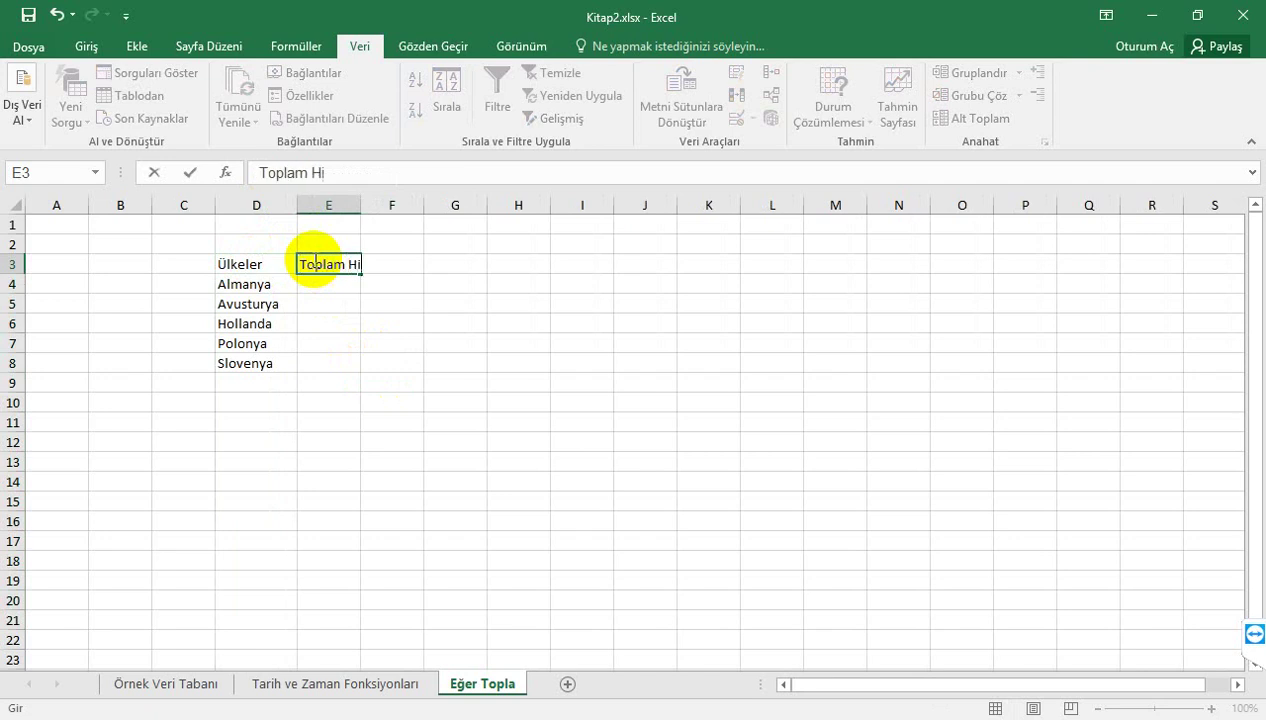
type("be")
type(" (")
type("€")
type(")")
key("Return")
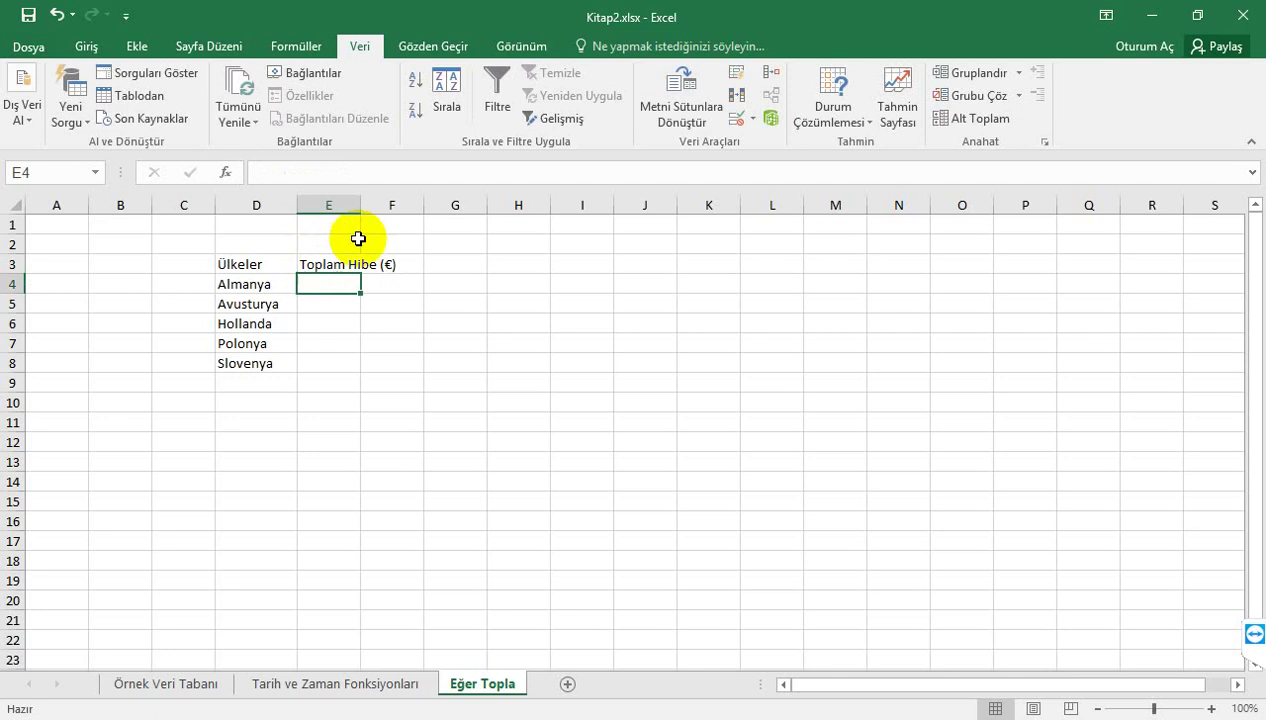
double_click(361, 206)
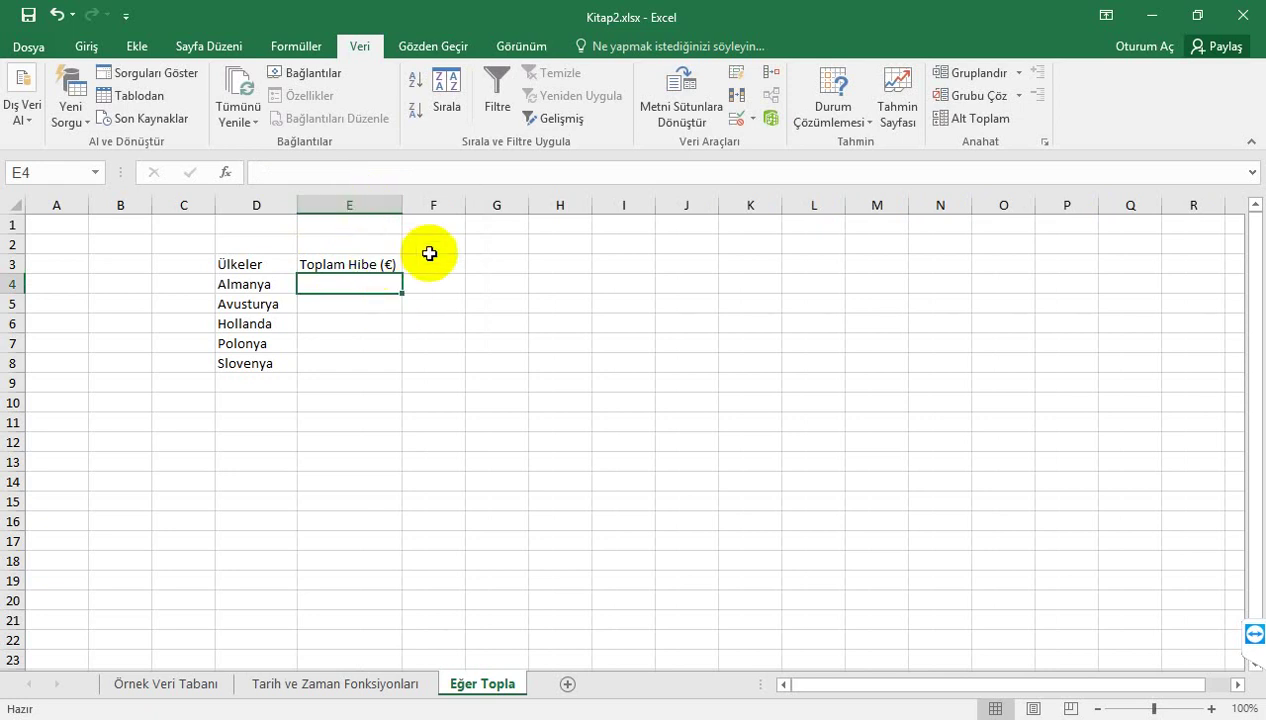
Step: Insert a blank column at E, shifting Toplam Hibe (€) to column F
left_click(352, 198)
right_click(349, 200)
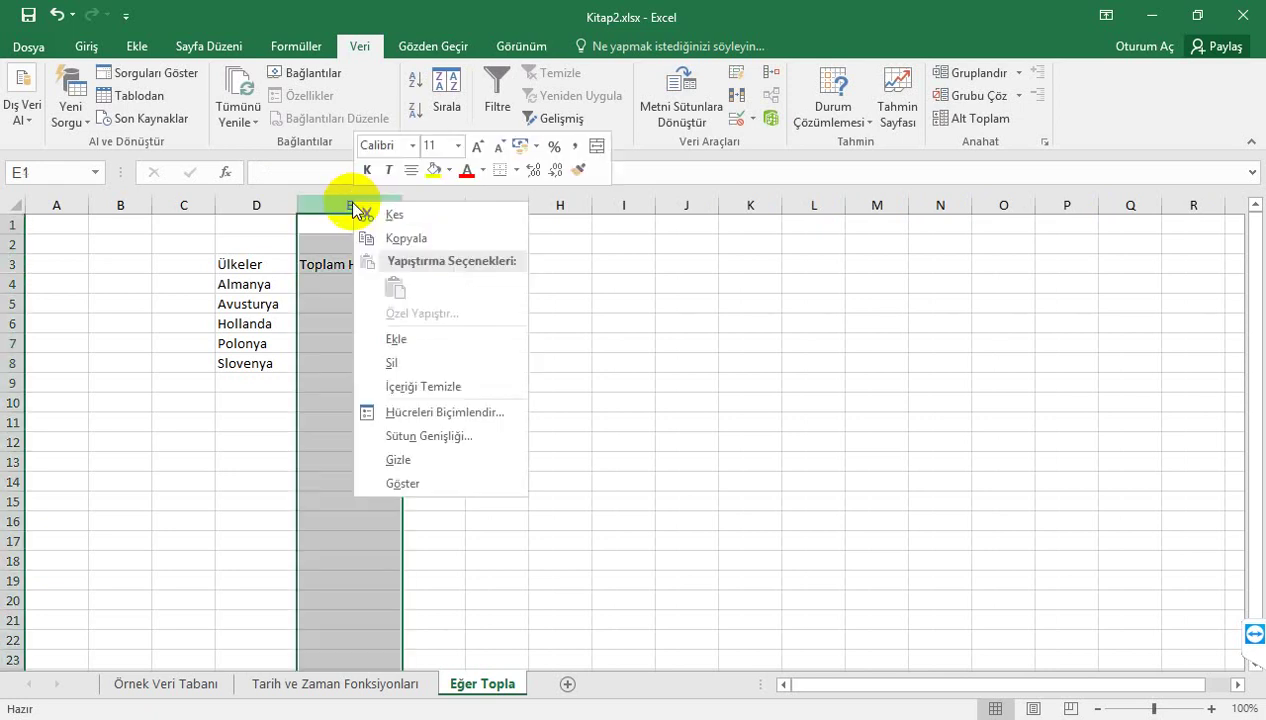
left_click(411, 330)
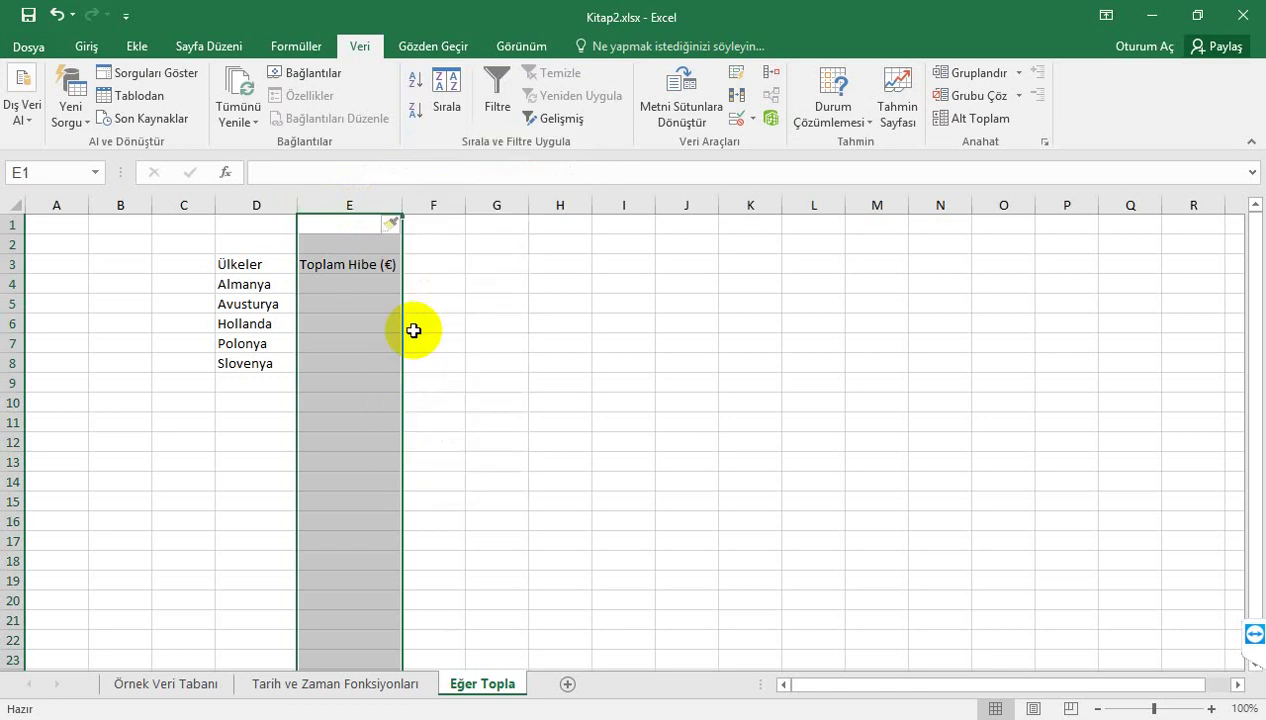
Step: Head E3 'Öğrenci Sayısı' and autofit column E to it
left_click(325, 264)
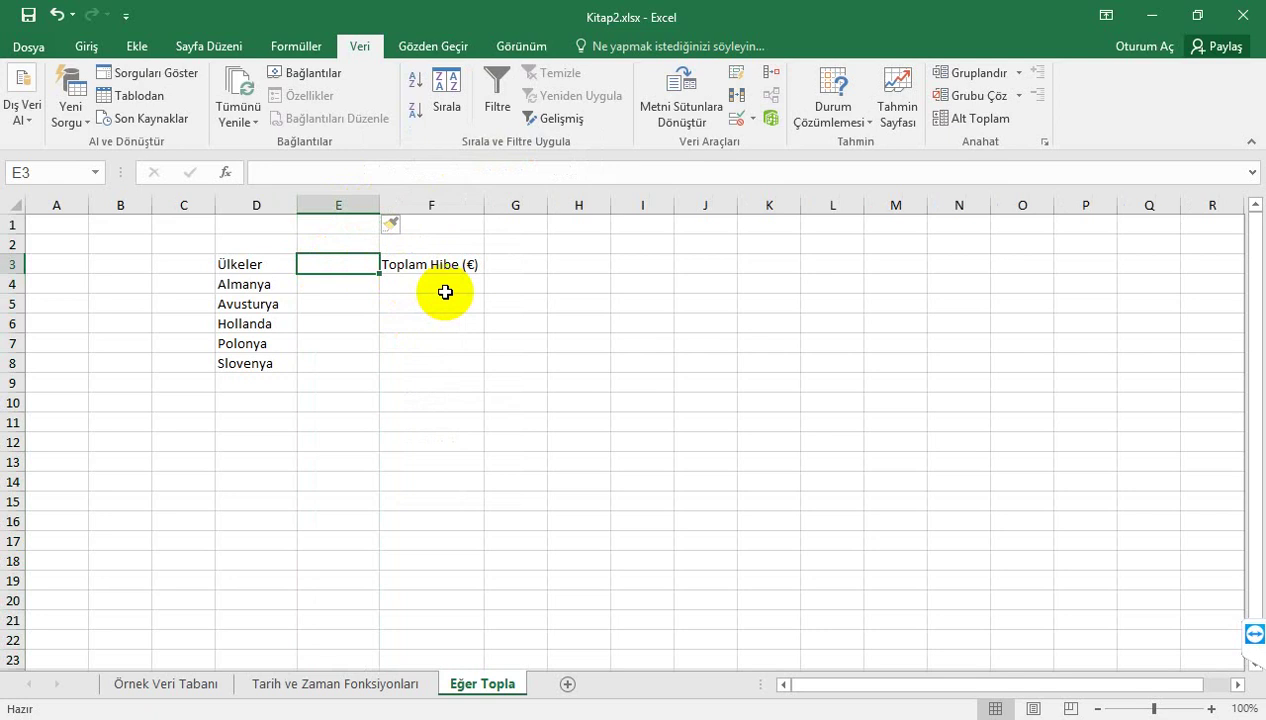
type("Öğren")
type("ci")
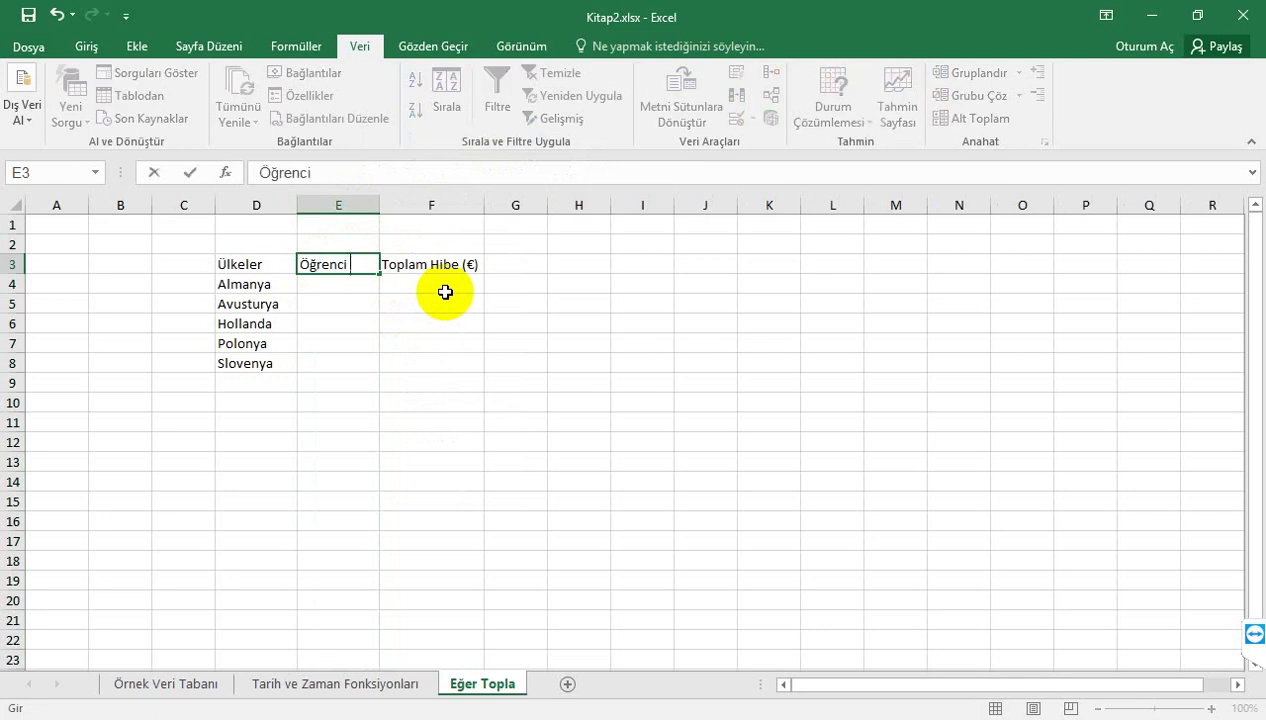
type(" Sayısı")
key("Return")
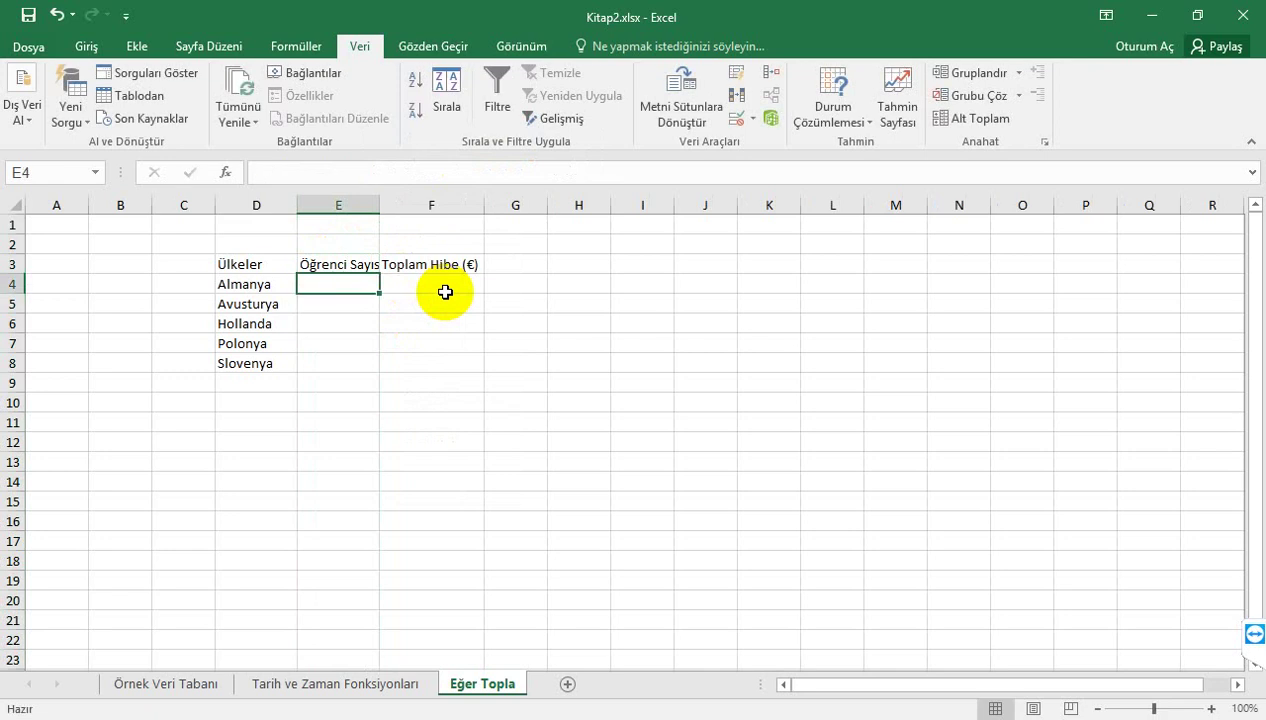
double_click(380, 204)
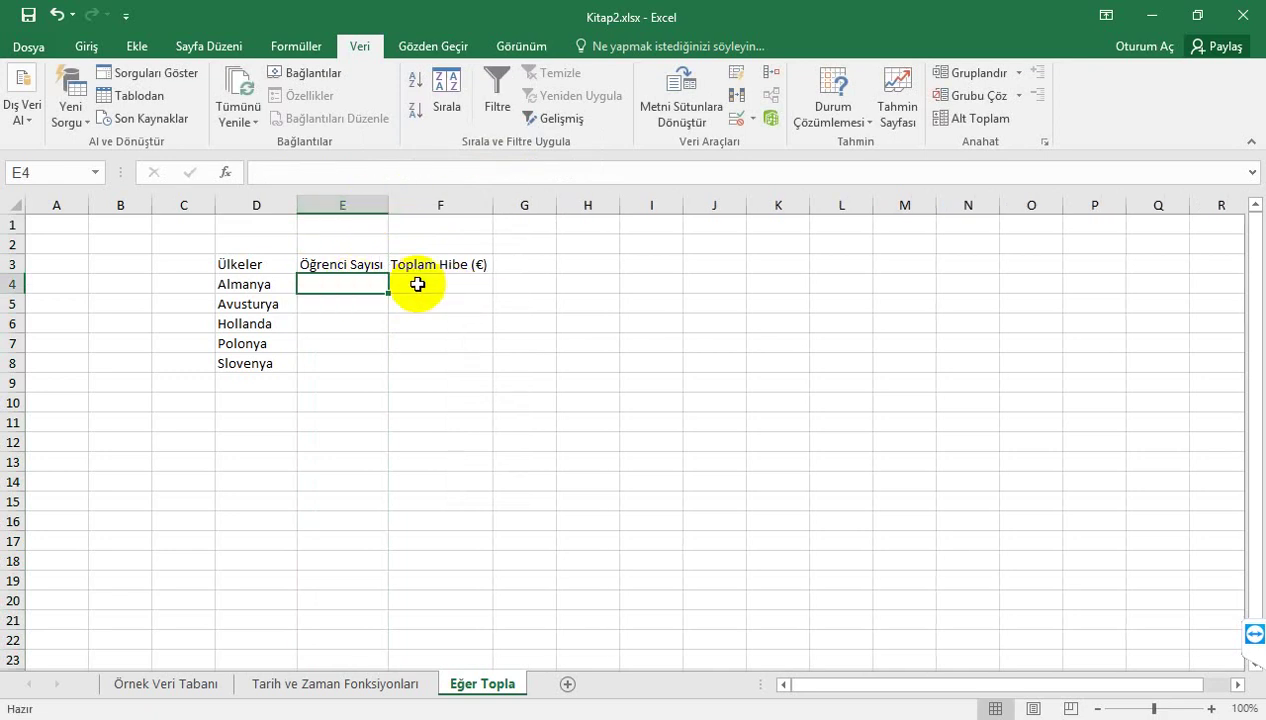
Step: Start =EĞERSAY( in E4 from the =eğe autocomplete suggestions
type("=")
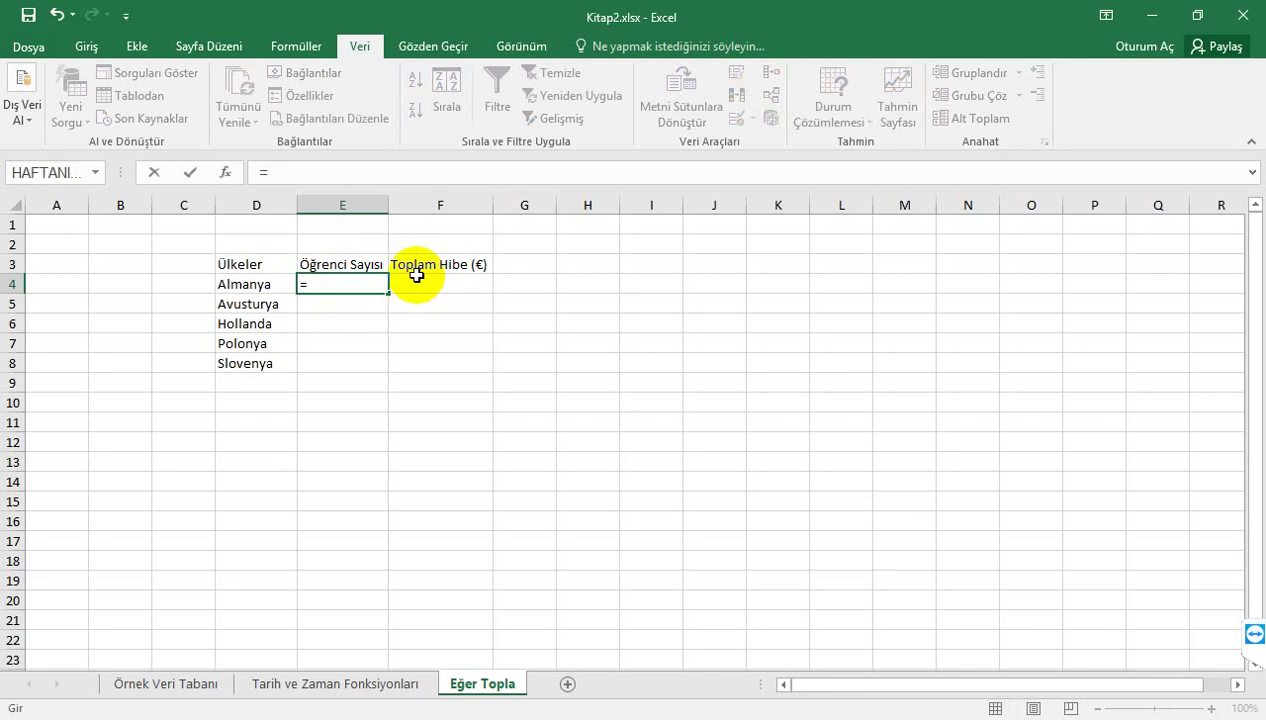
type("eğe")
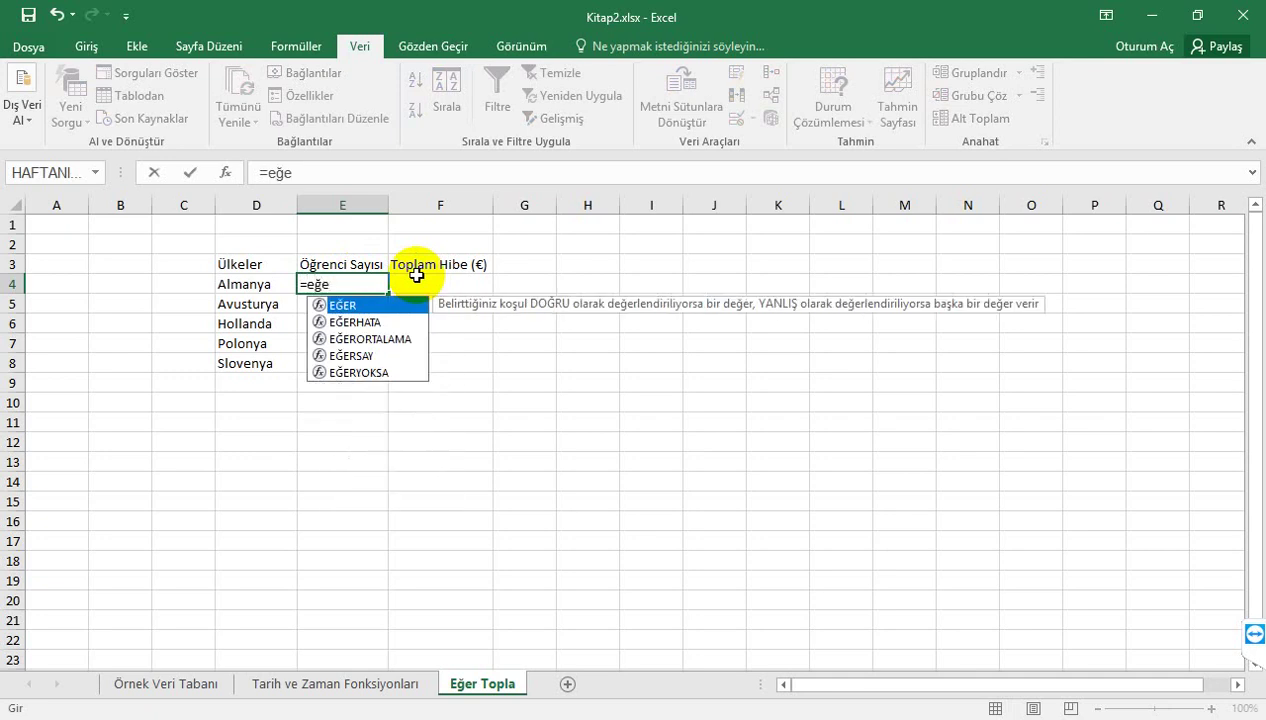
key("Down")
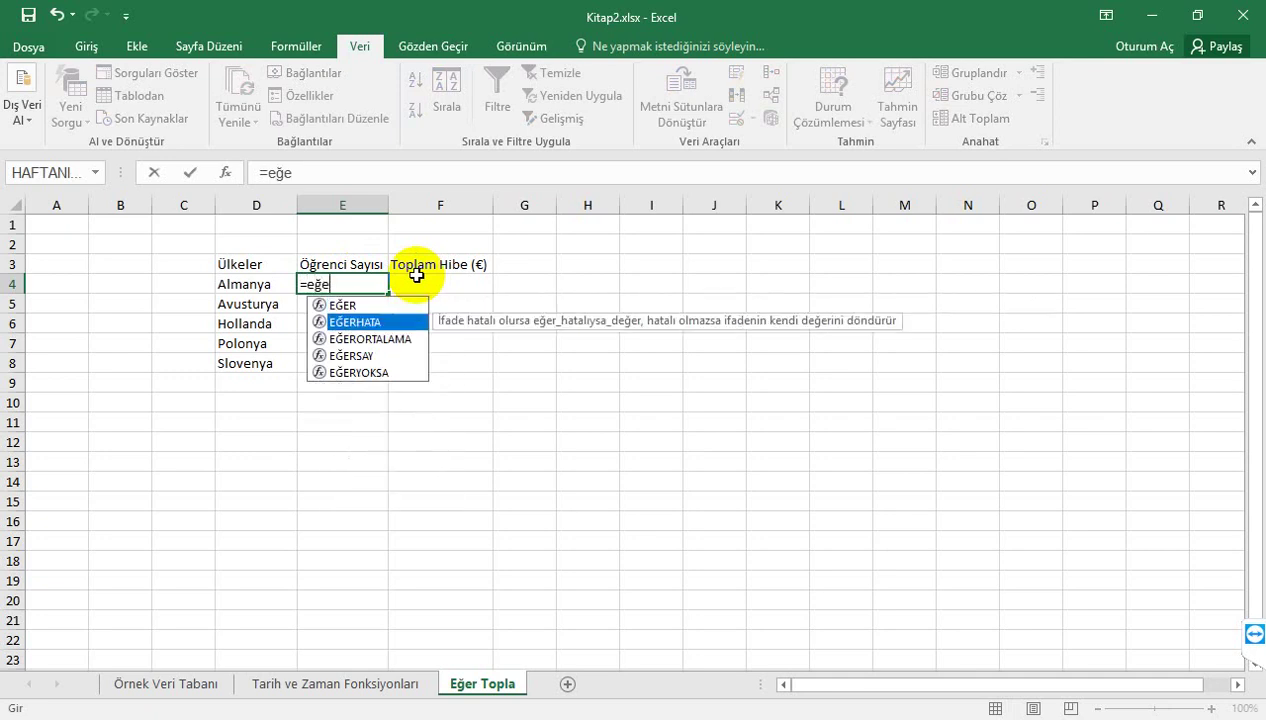
key("Down")
key("Down")
key("Down")
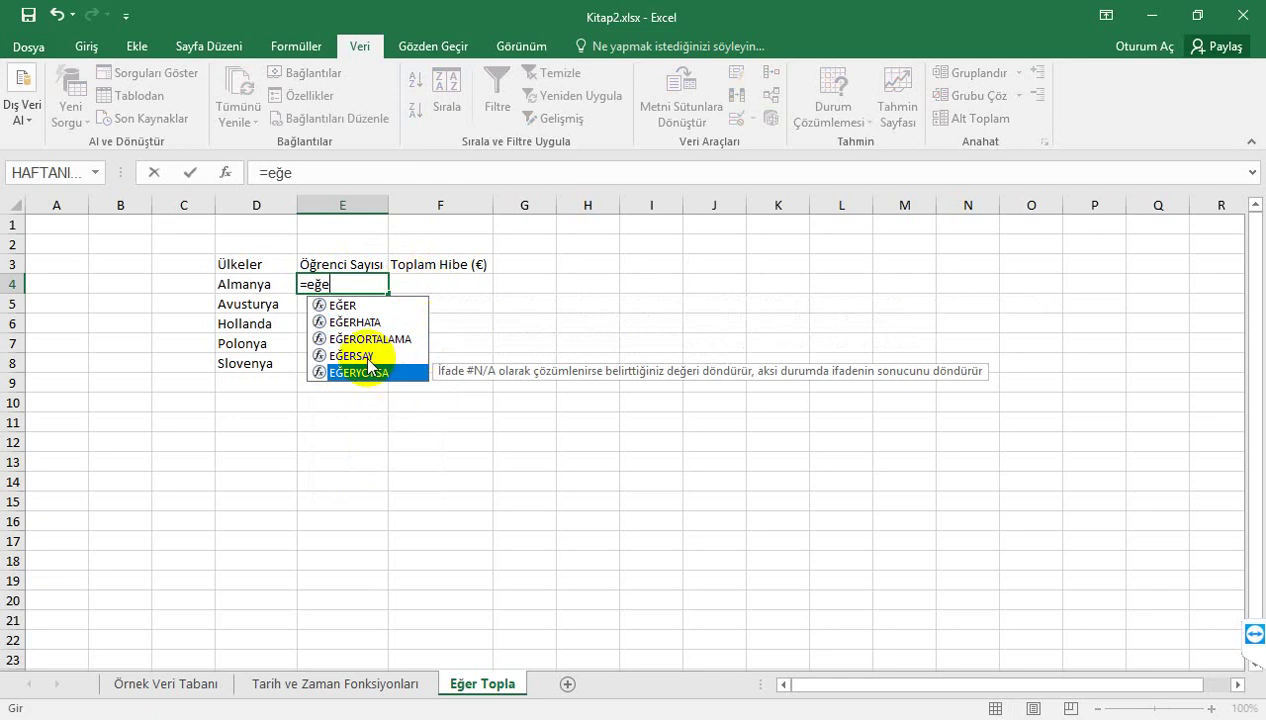
left_click(366, 357)
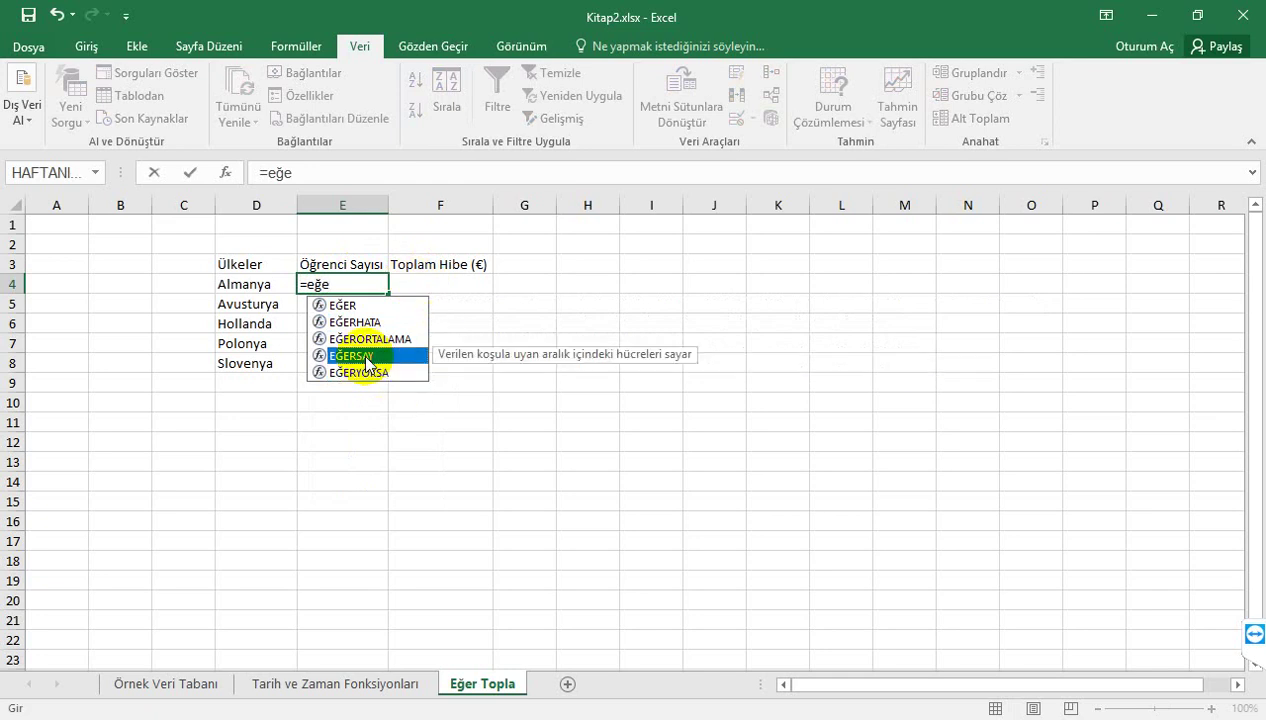
double_click(366, 357)
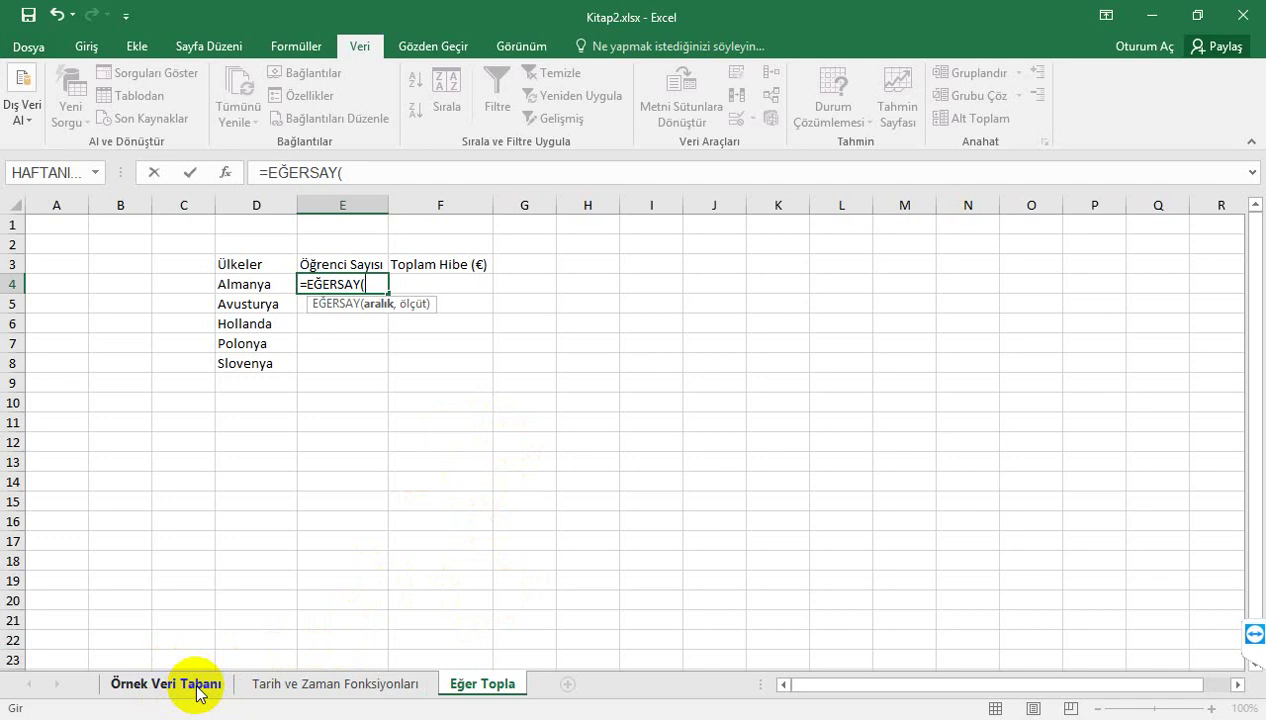
Step: Use 'Örnek Veri Tabanı'!K2:K150 as E4's EĞERSAY range, add a comma, and return to Eğer Topla
left_click(197, 685)
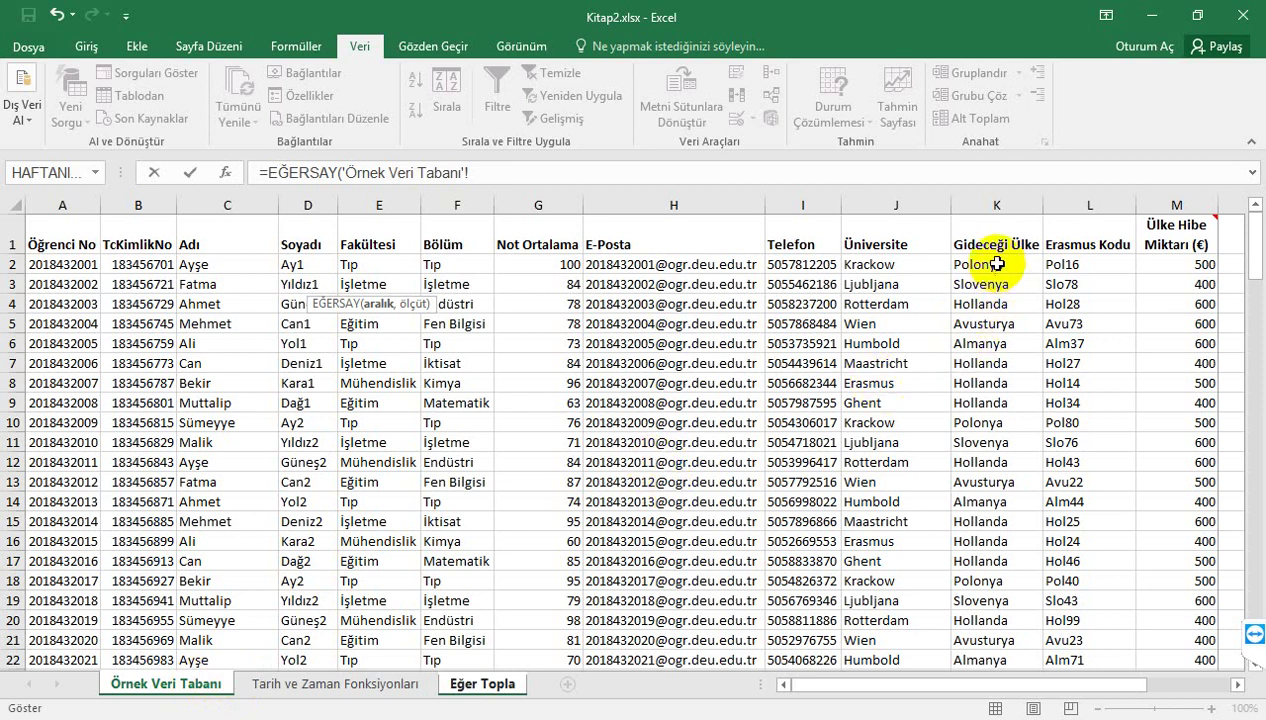
left_click_drag(997, 264, 1015, 609)
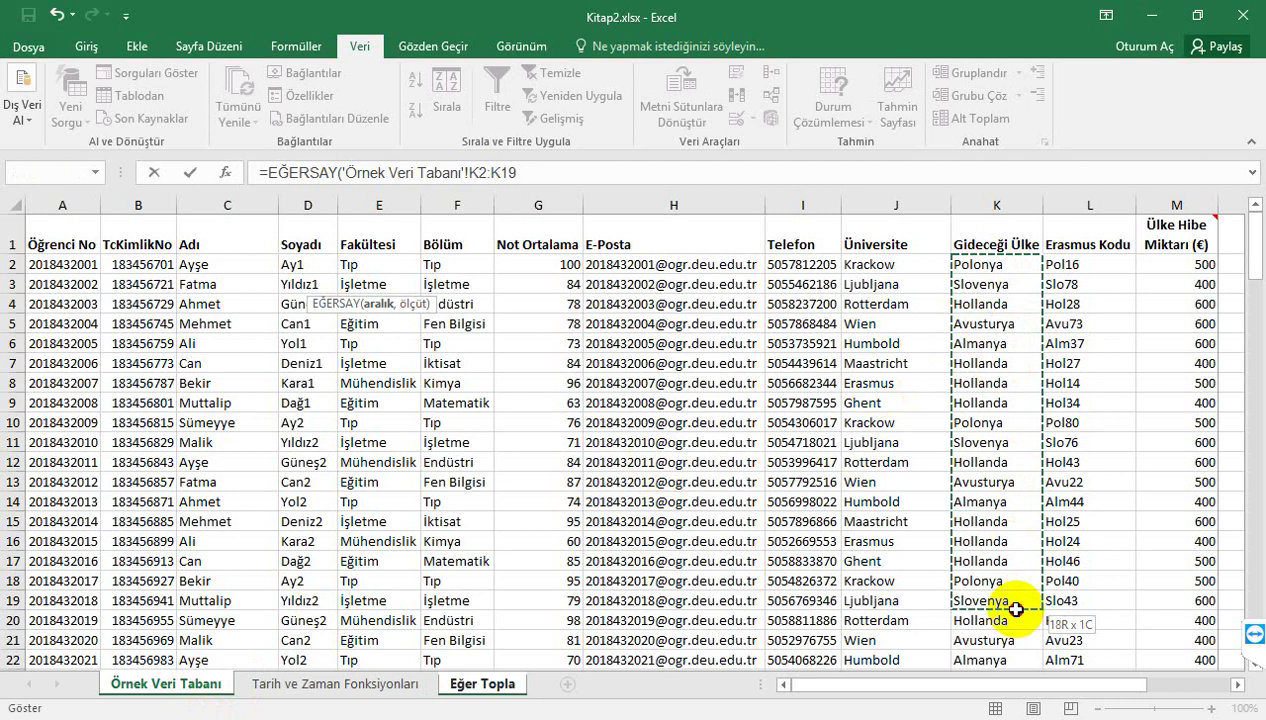
mouse_move(1015, 609)
left_mouse_down()
mouse_move(1022, 710)
mouse_move(996, 671)
mouse_move(1003, 124)
mouse_move(1003, 274)
mouse_move(1003, 262)
left_mouse_up()
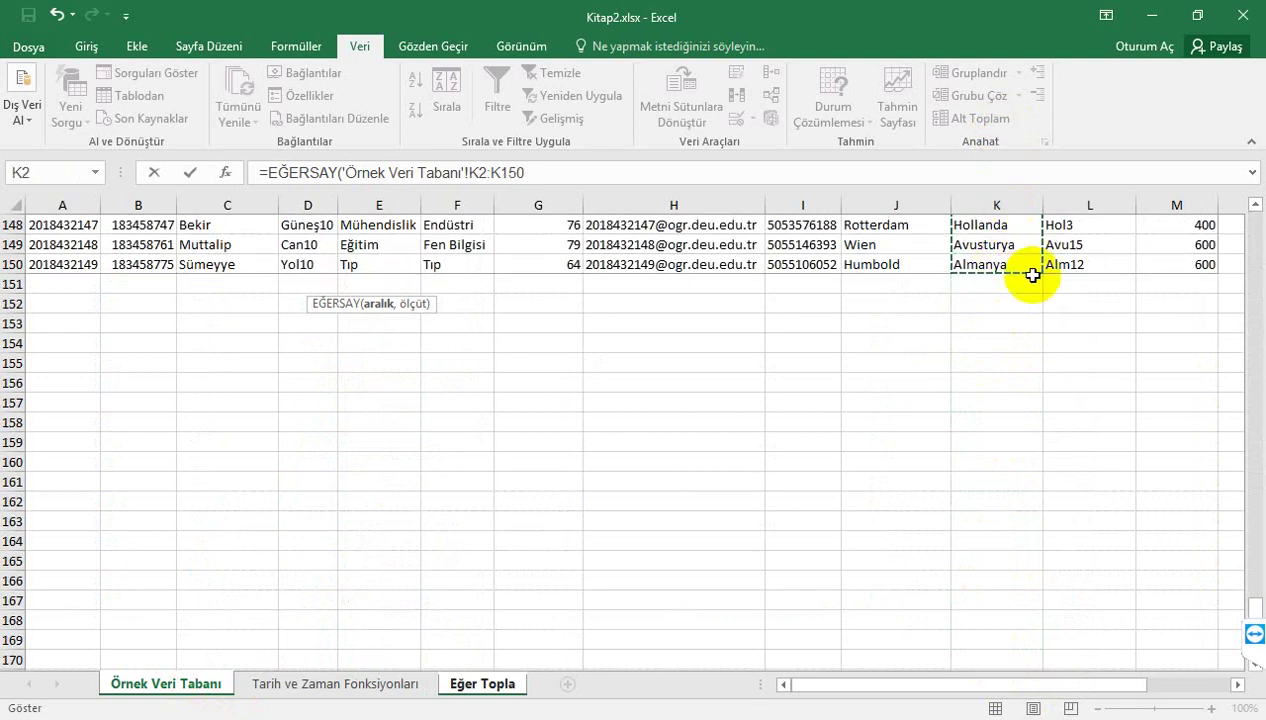
left_click(571, 172)
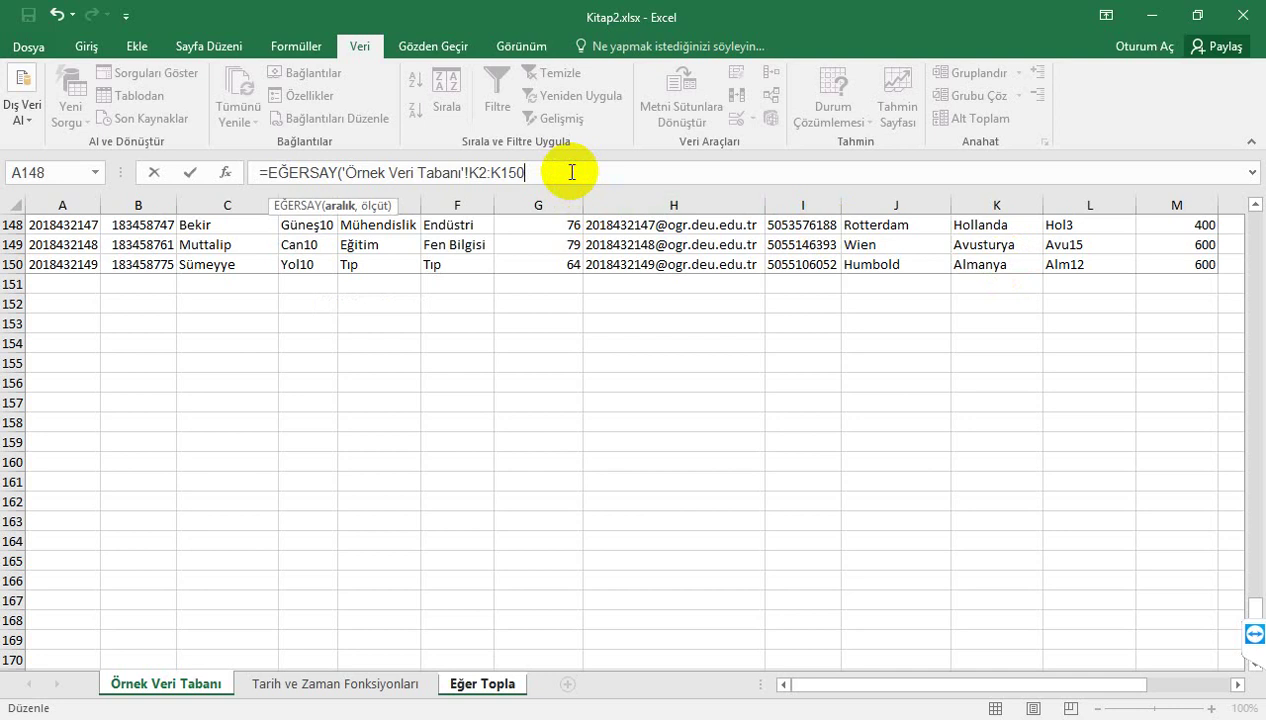
type(",")
left_click(476, 691)
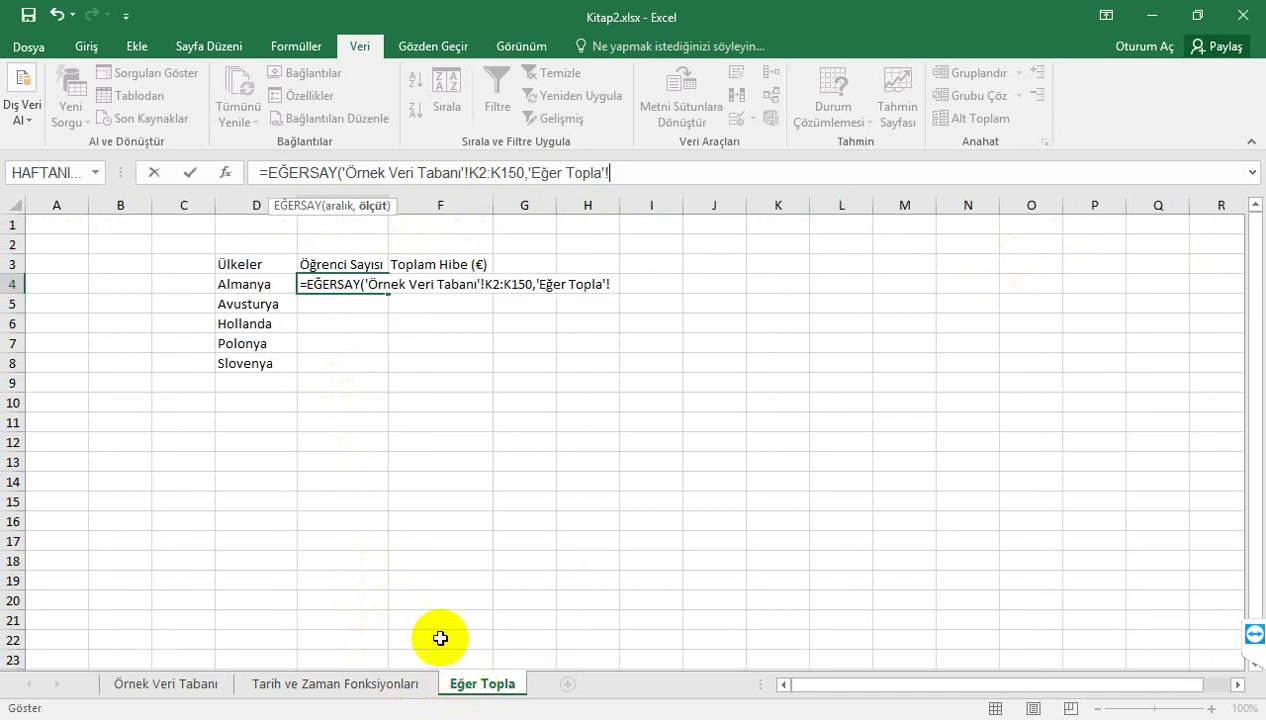
Step: Take D4 (Almanya) as the criterion, lock the range as $K$2:$K$150, and close the parenthesis
left_click(244, 284)
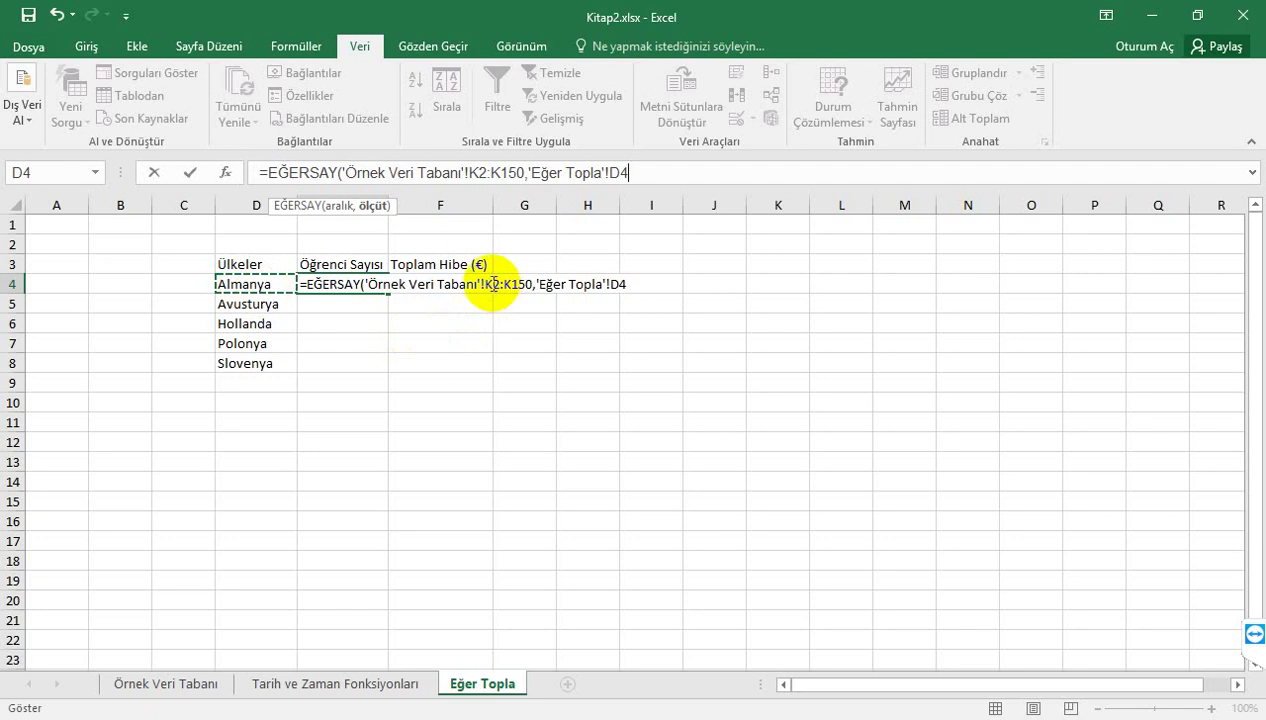
left_click(486, 285)
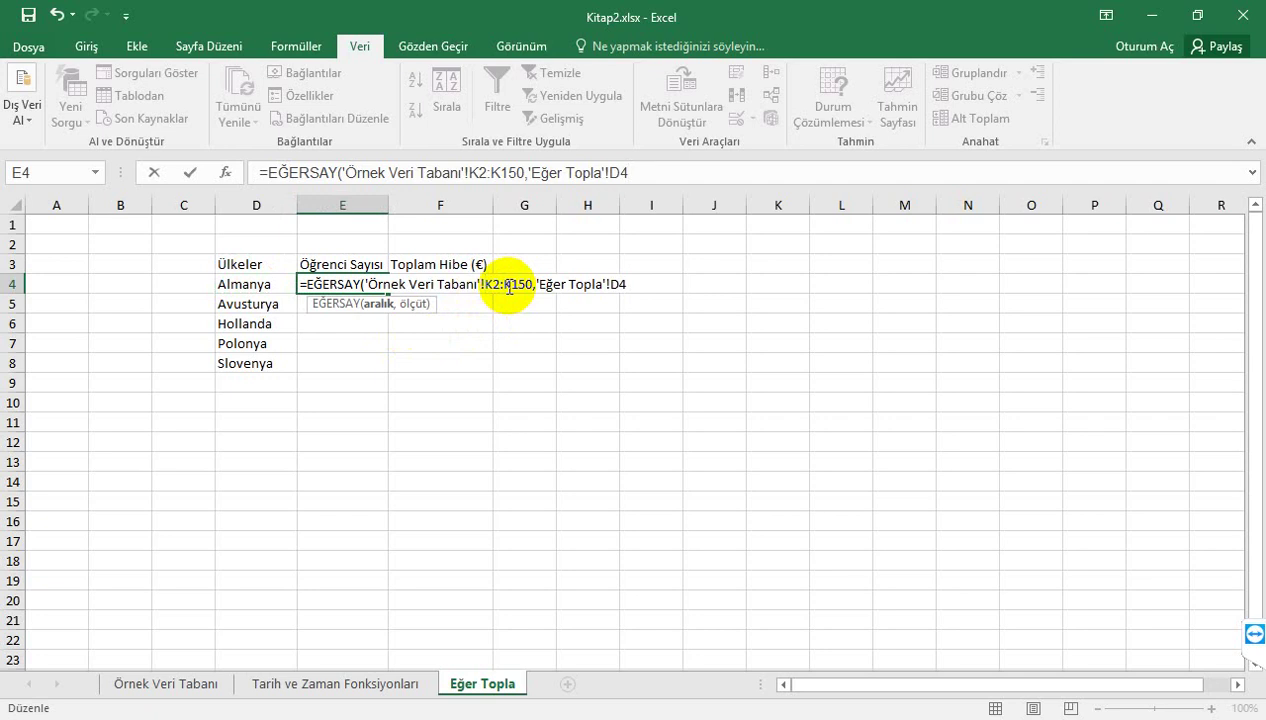
type("$")
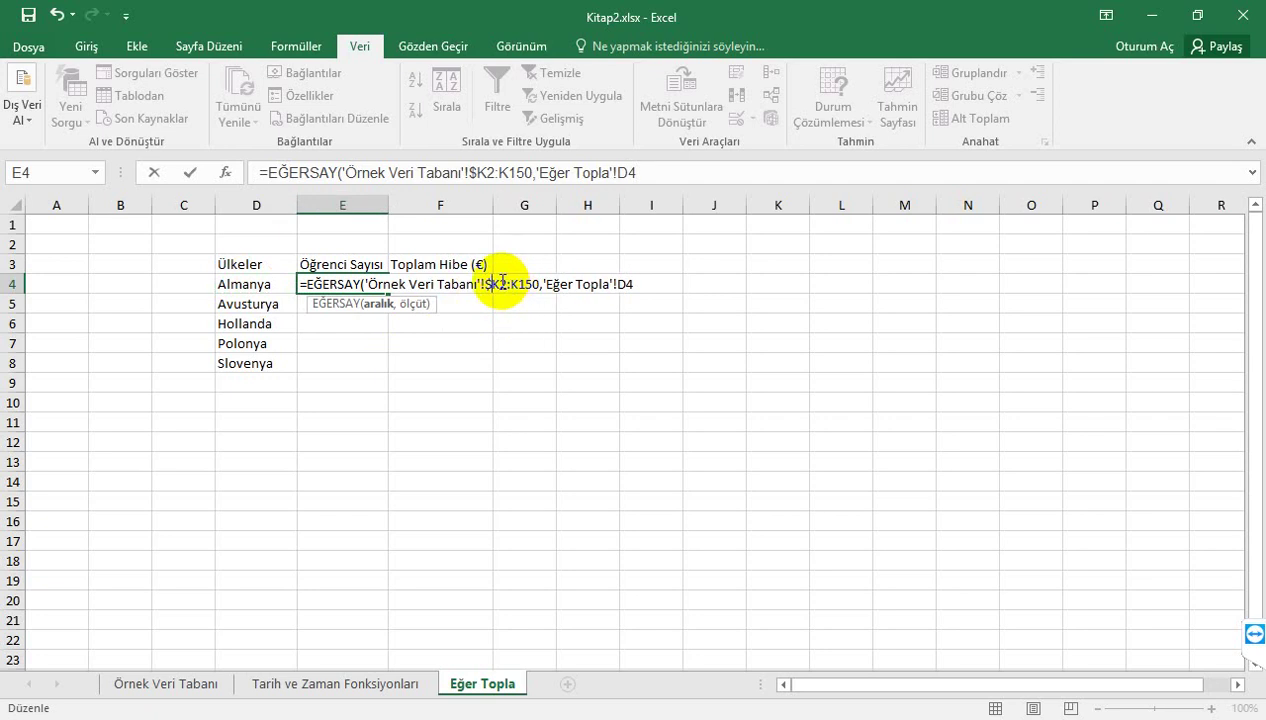
left_click(502, 284)
type("$")
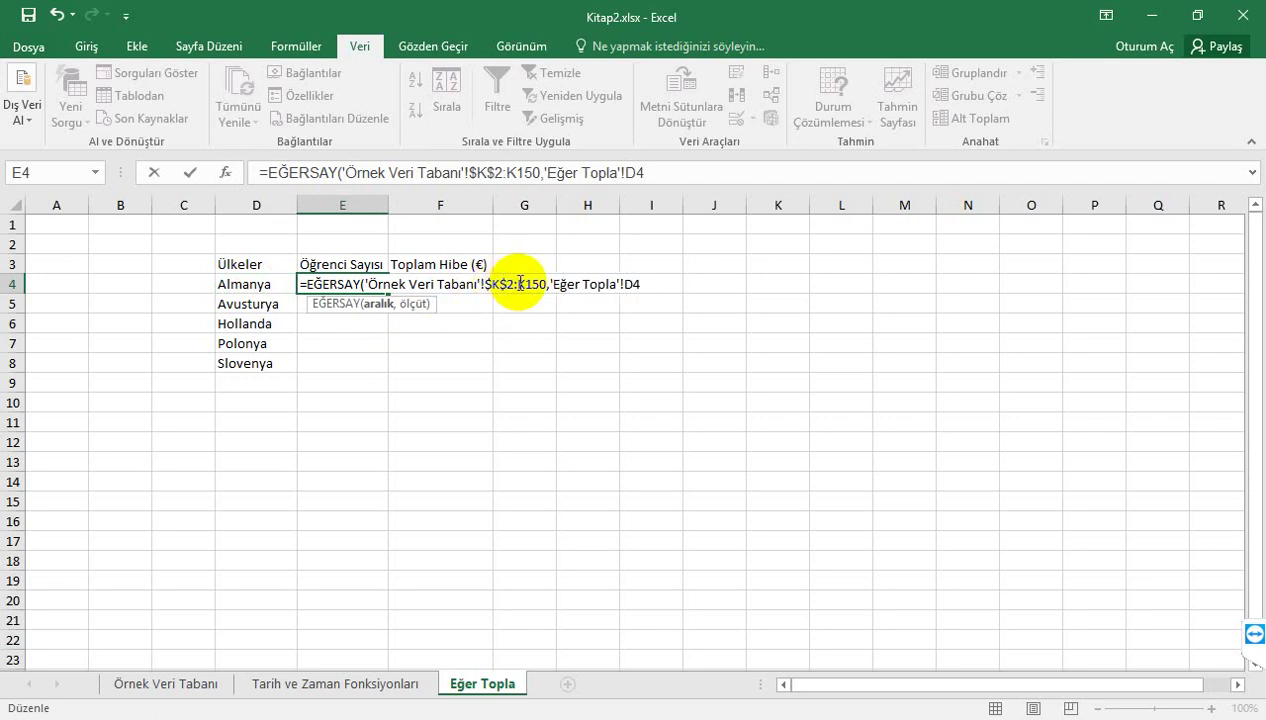
left_click(518, 284)
type("$")
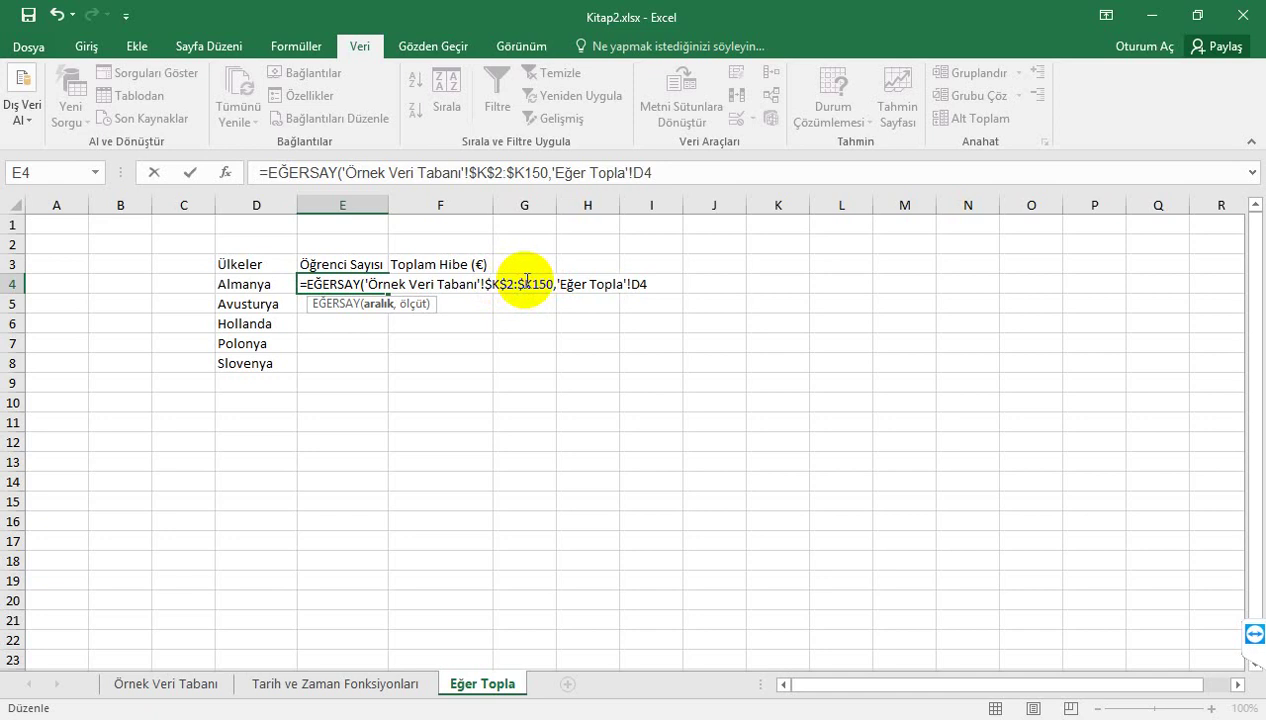
left_click(533, 284)
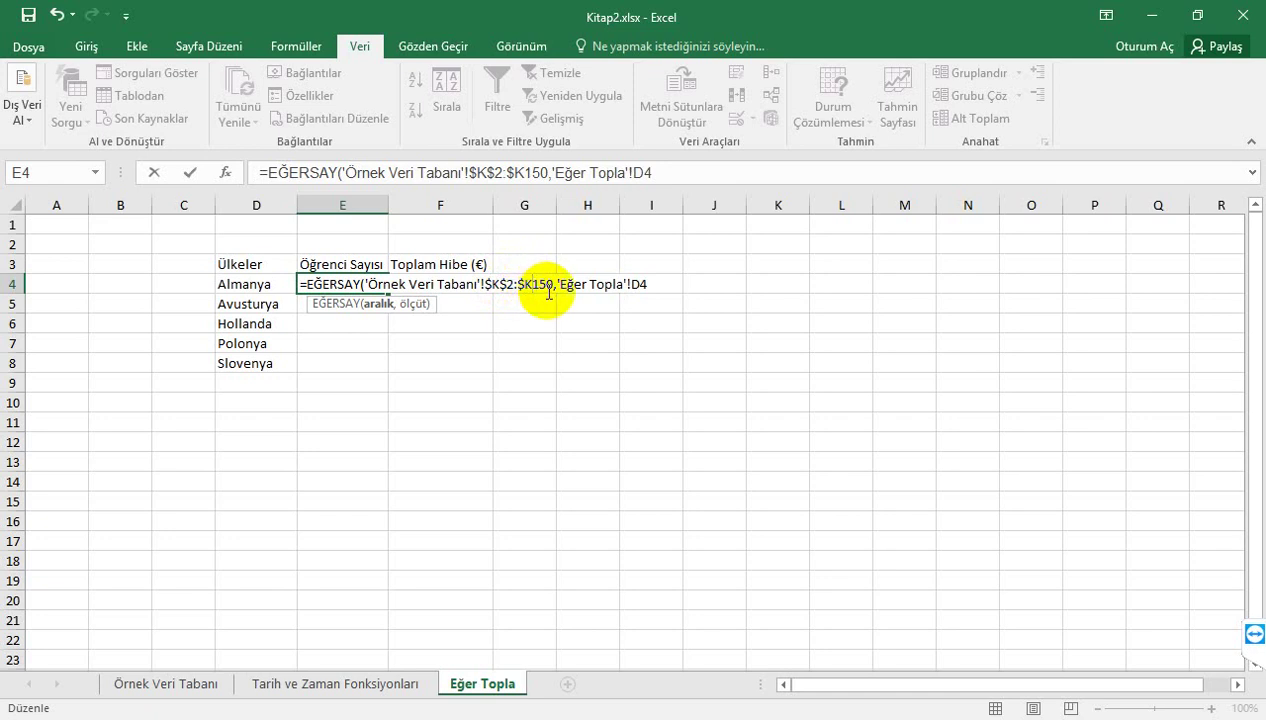
type("$")
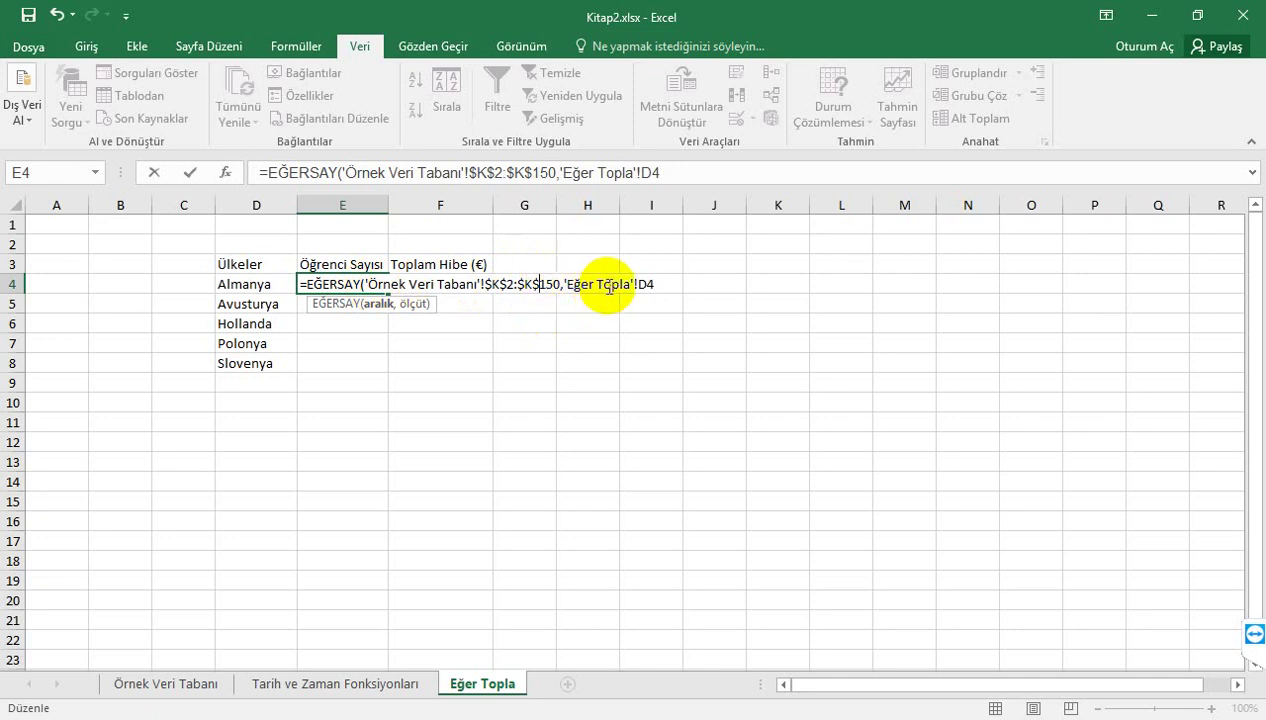
left_click(679, 173)
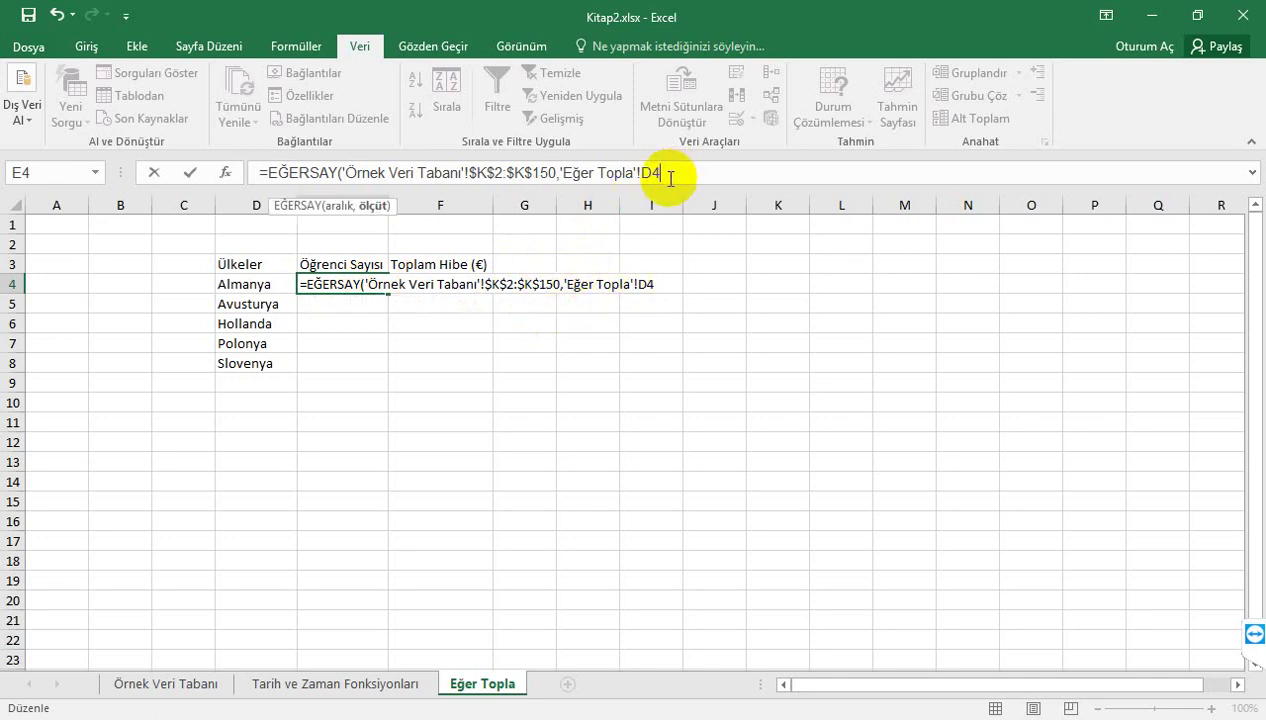
type(")")
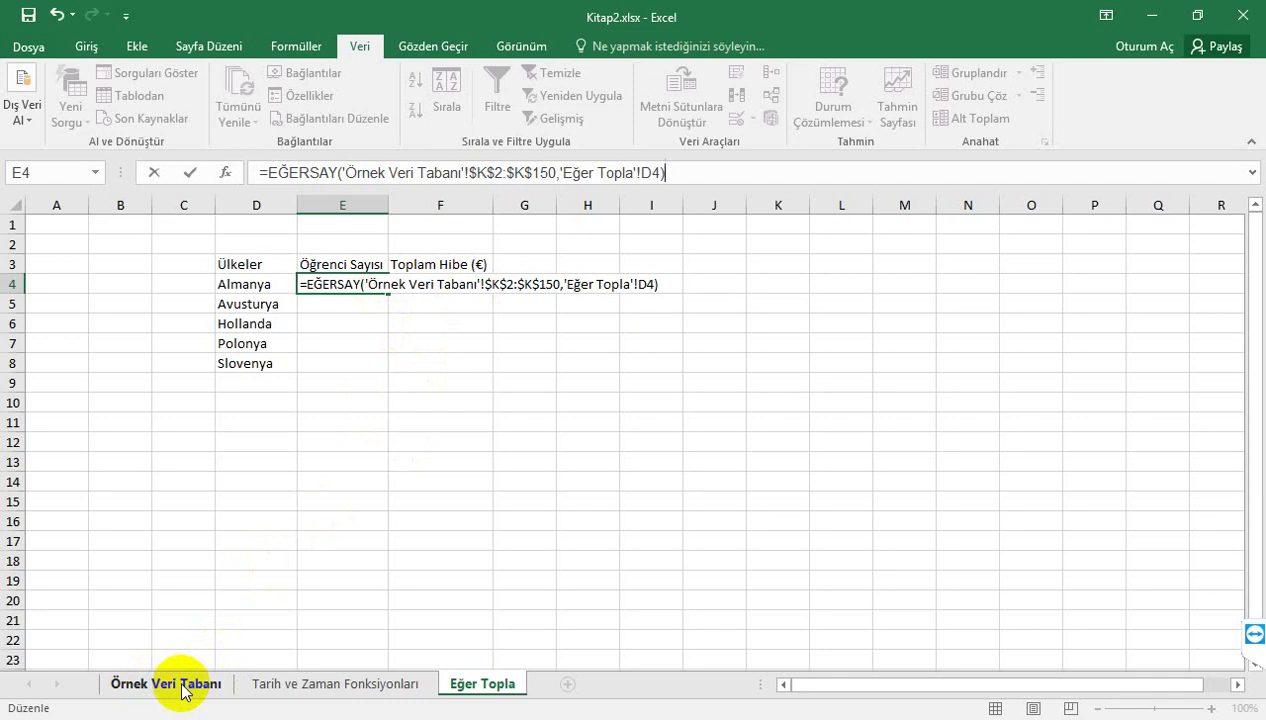
Step: Commit E4's EĞERSAY formula and fill it down to E8, giving 19, 19, 73, 19, 19
key("Return")
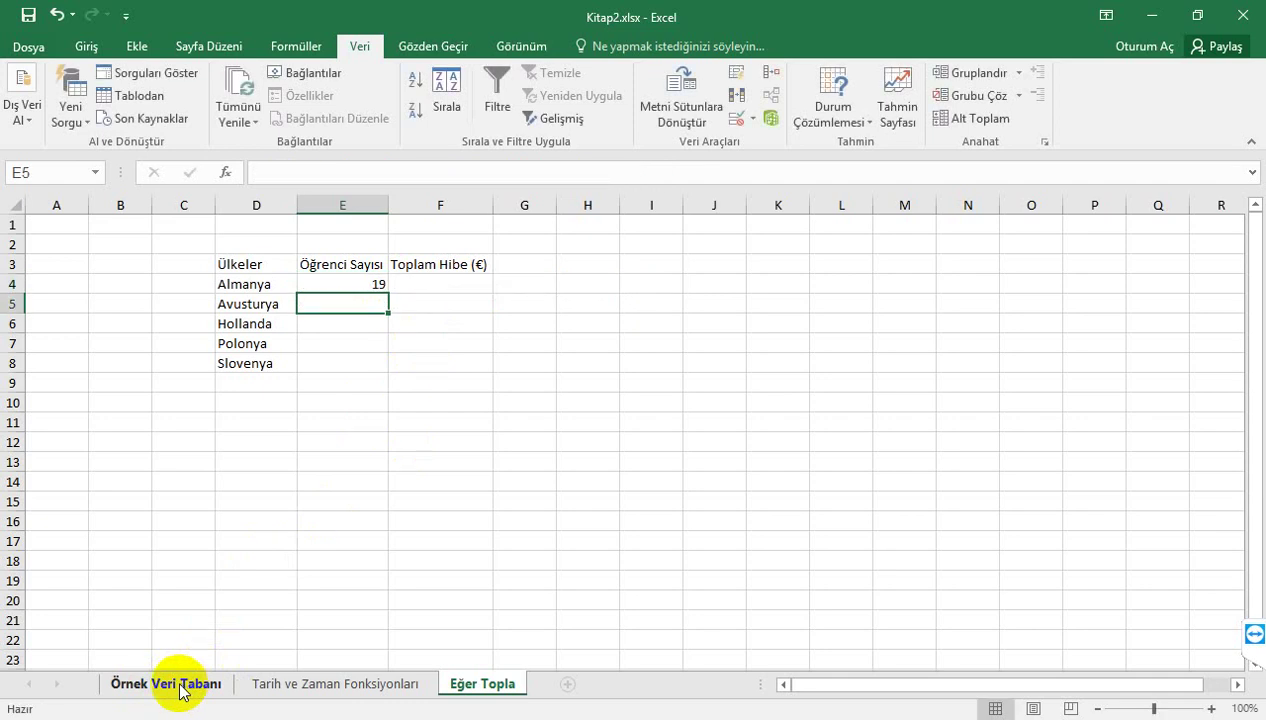
left_click(350, 286)
double_click(390, 293)
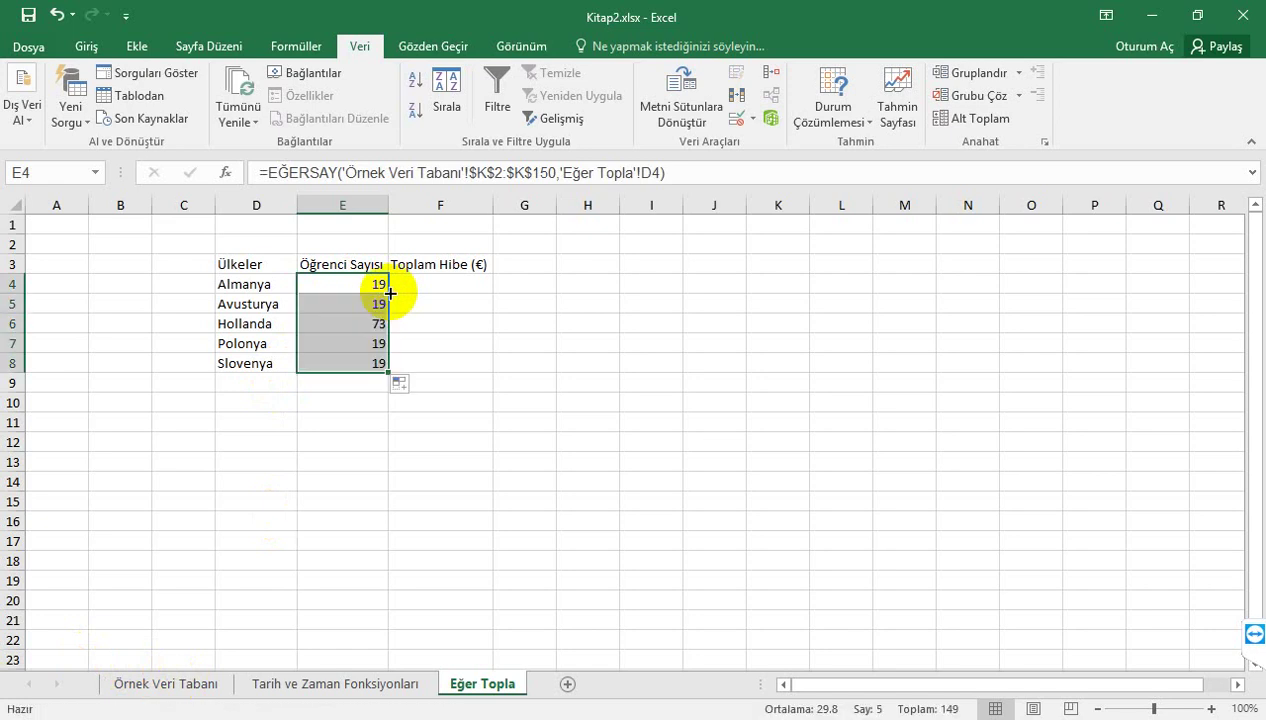
Step: Label D9 as the total row and enter =TOPLA(E4:E8) in E9, totalling 149
left_click(255, 382)
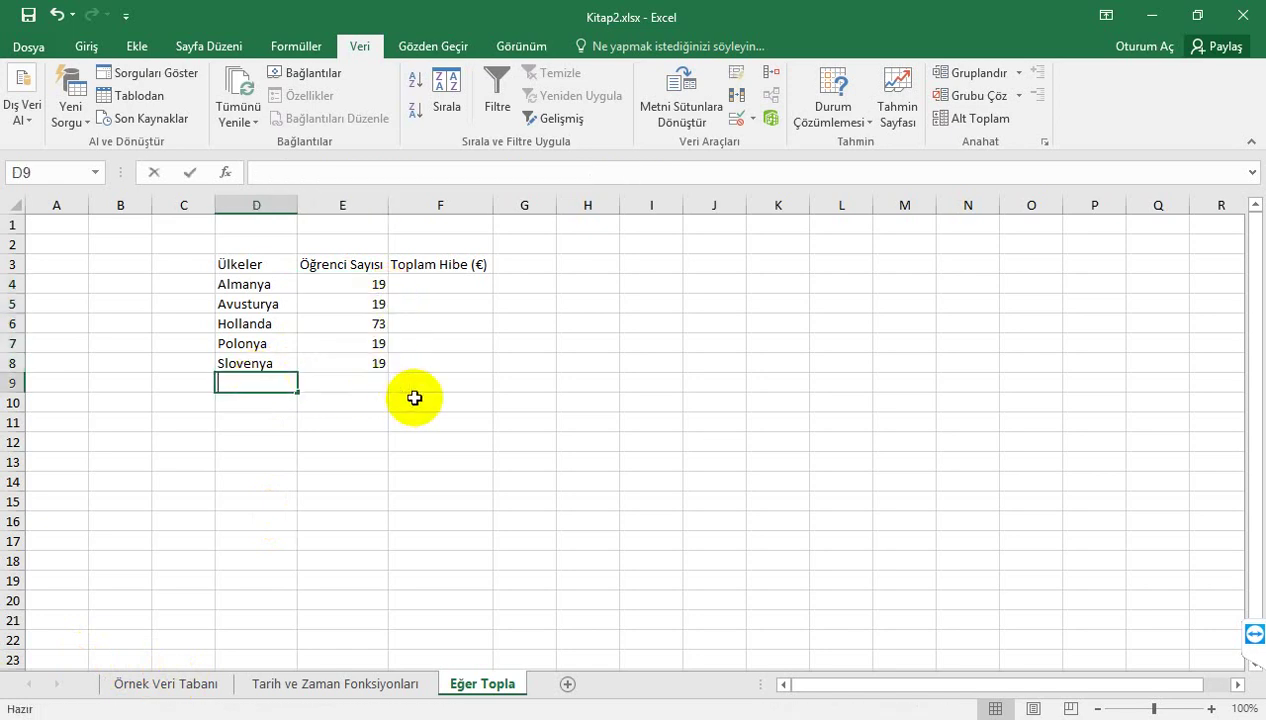
type("Toplan")
key("Tab")
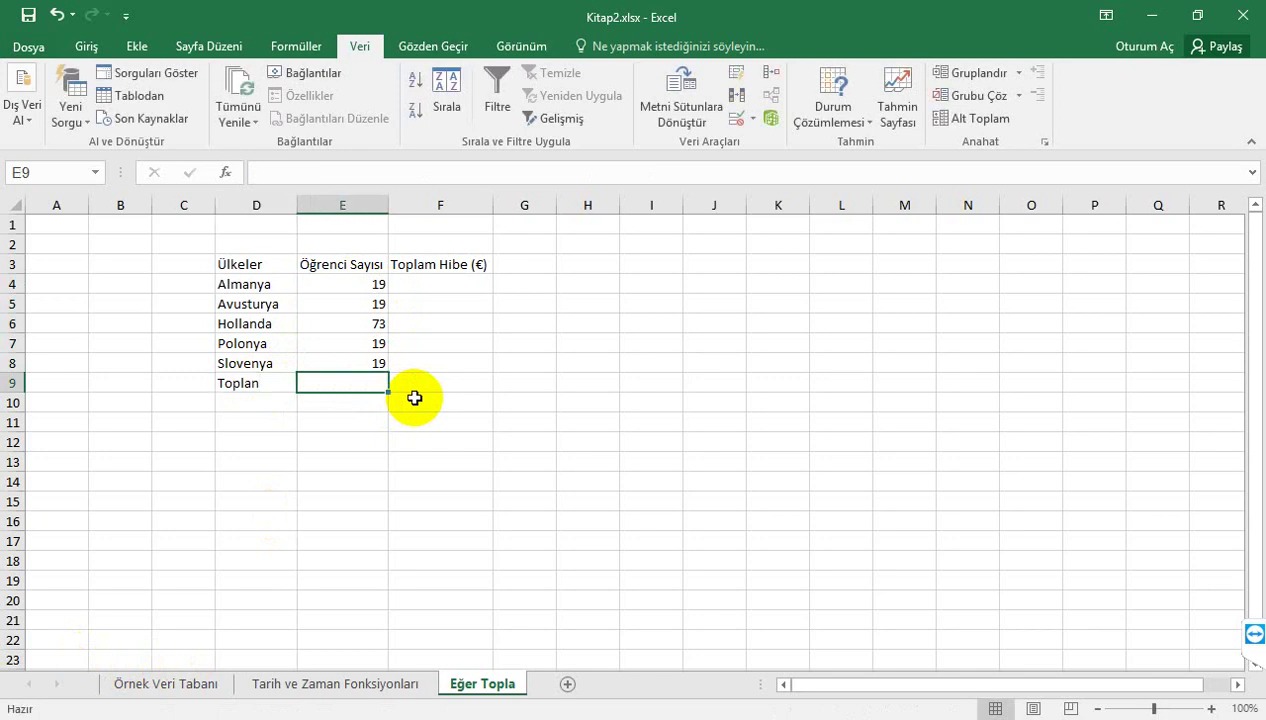
type("=t")
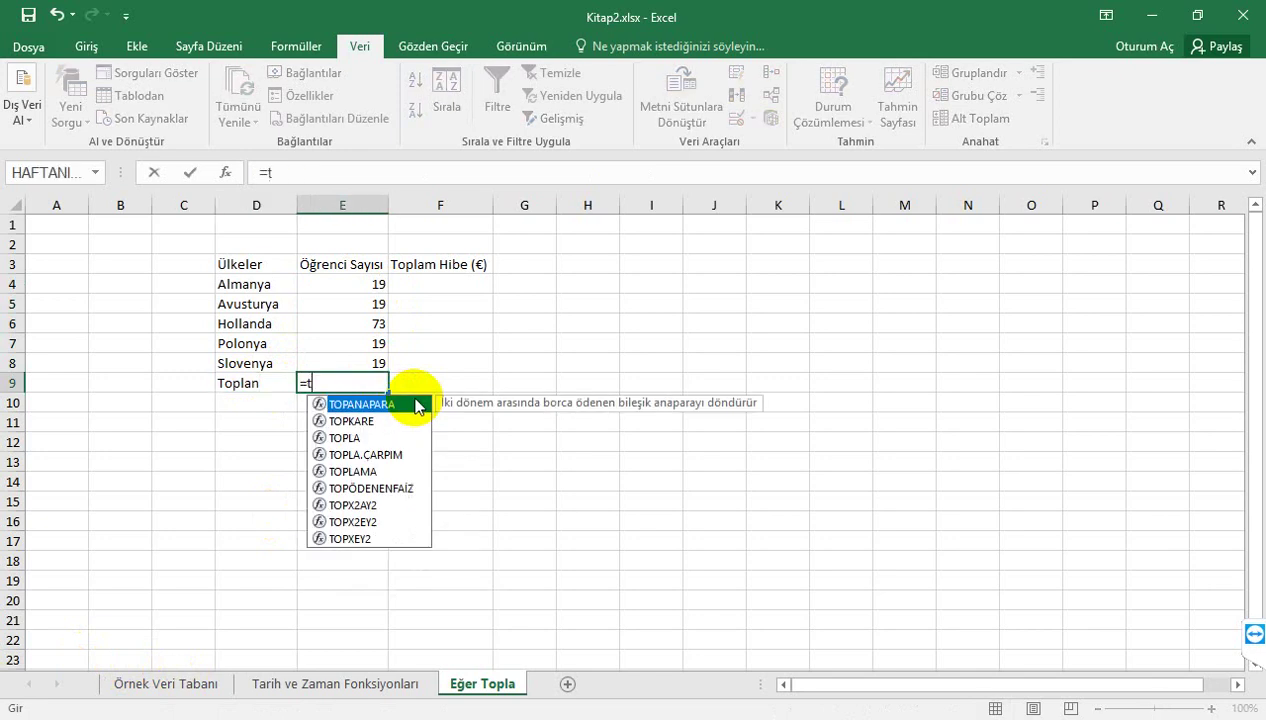
type("opl")
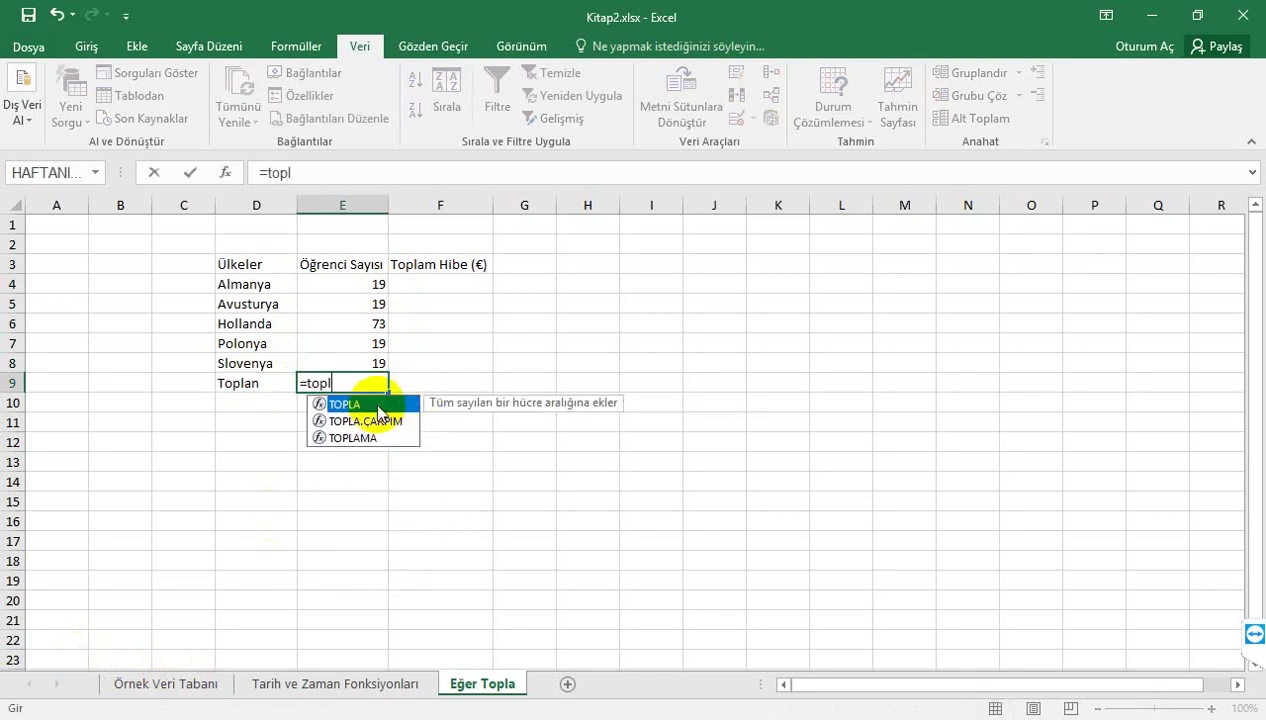
double_click(352, 403)
left_click_drag(364, 291, 356, 363)
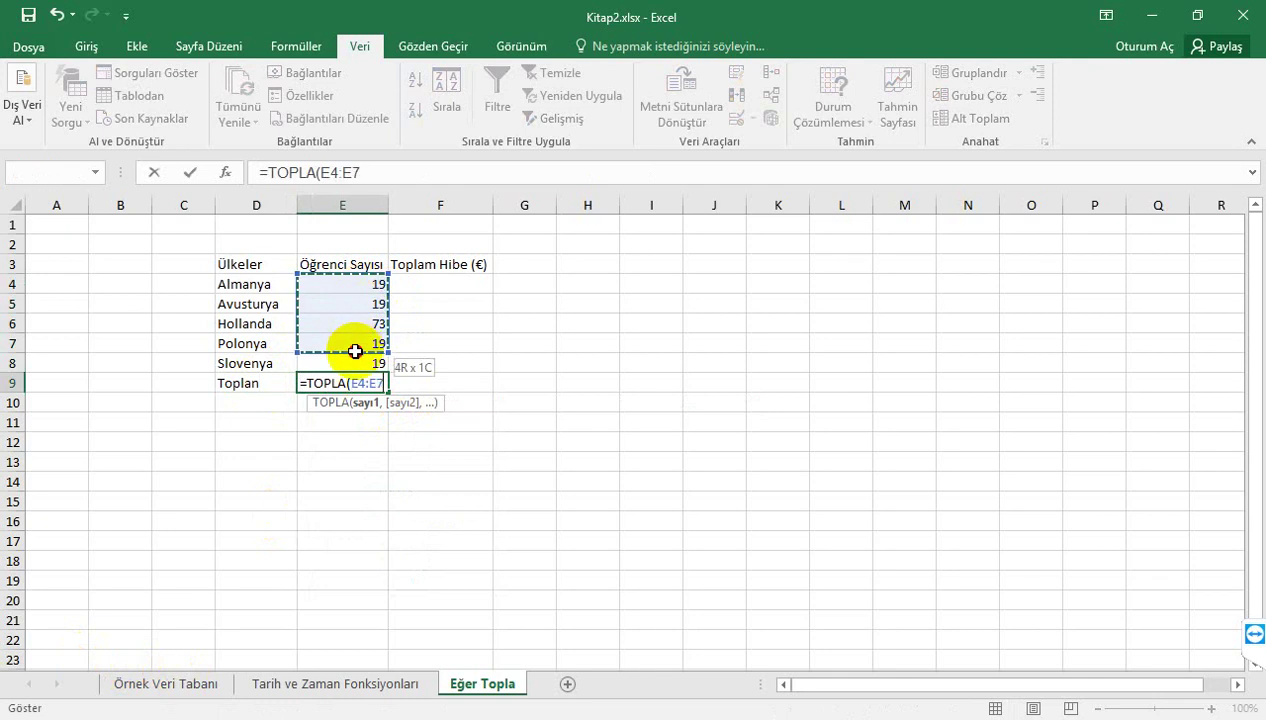
key("Return")
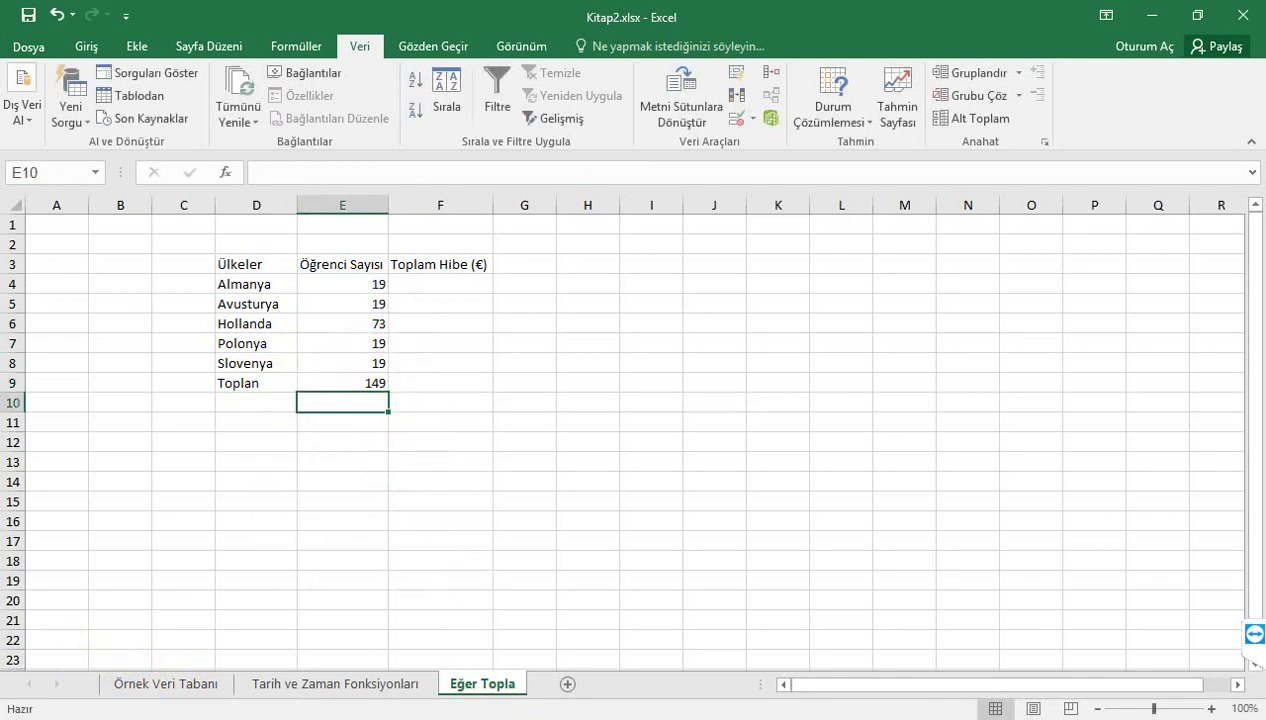
Step: Correct the misspelled D9 label from 'Toplan' to 'Toplam'
key("Up")
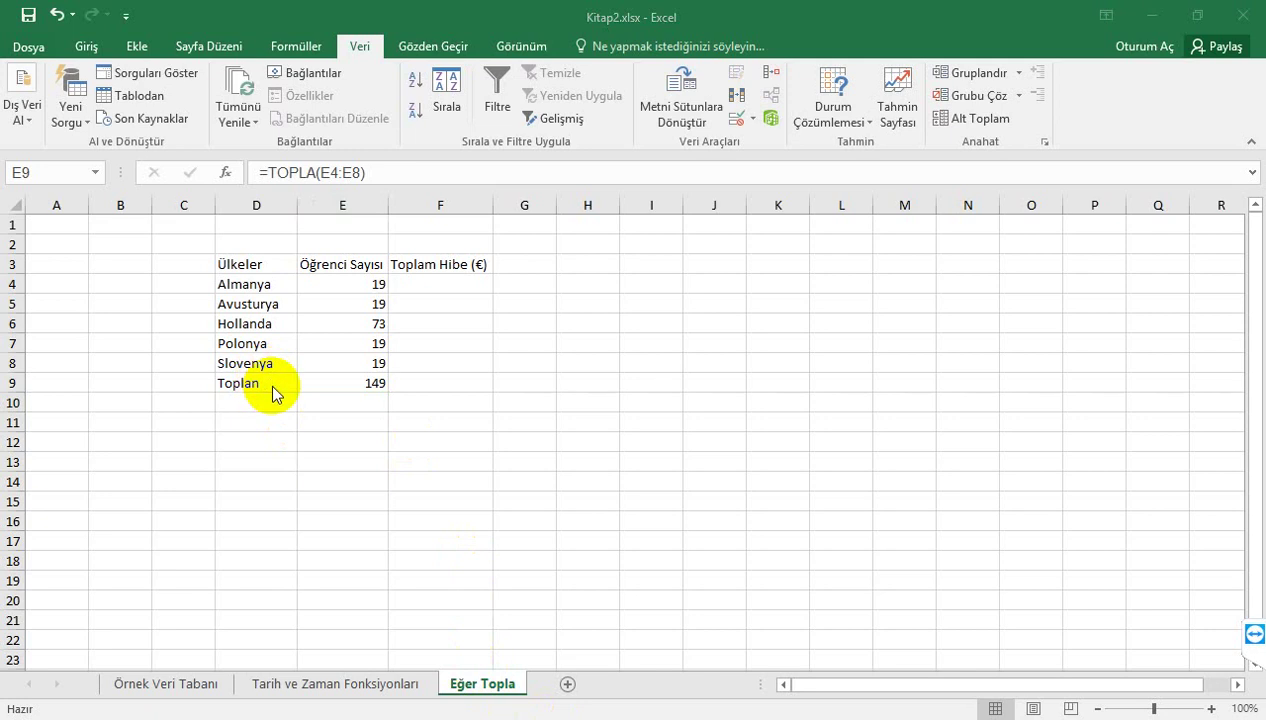
key("F2")
type("=")
left_click(272, 386)
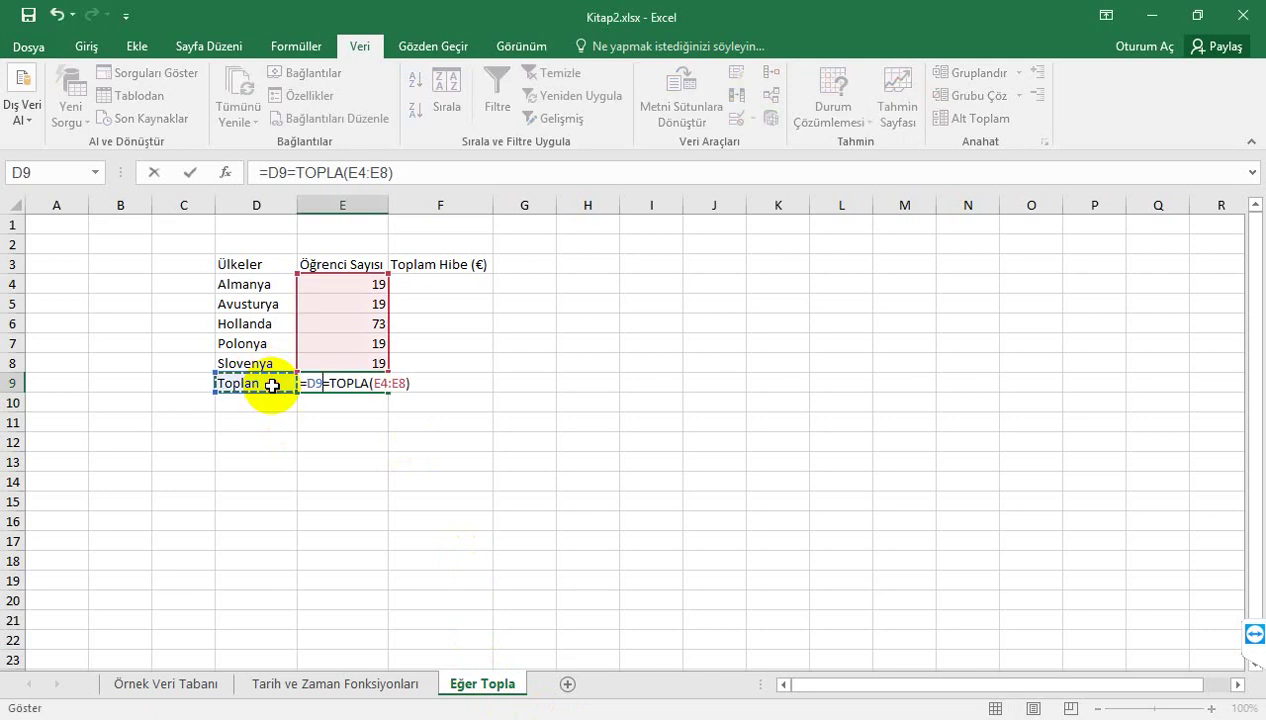
key("Escape")
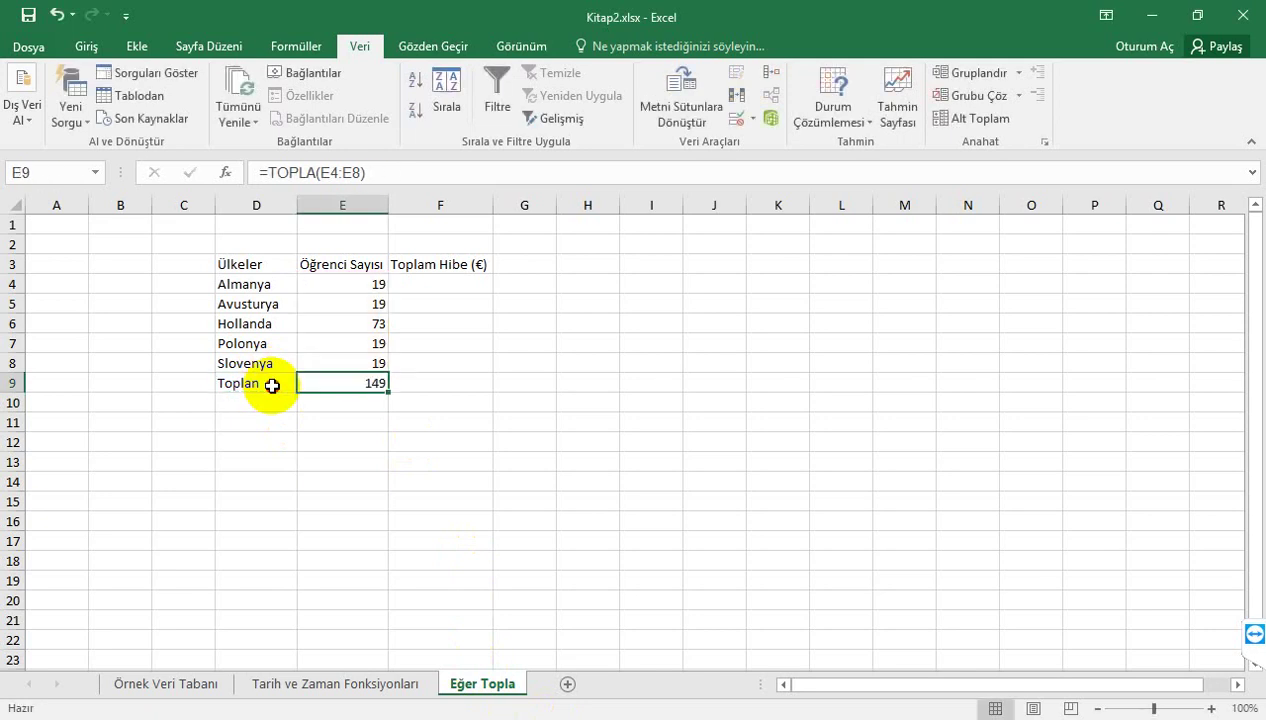
double_click(272, 386)
key("BackSpace")
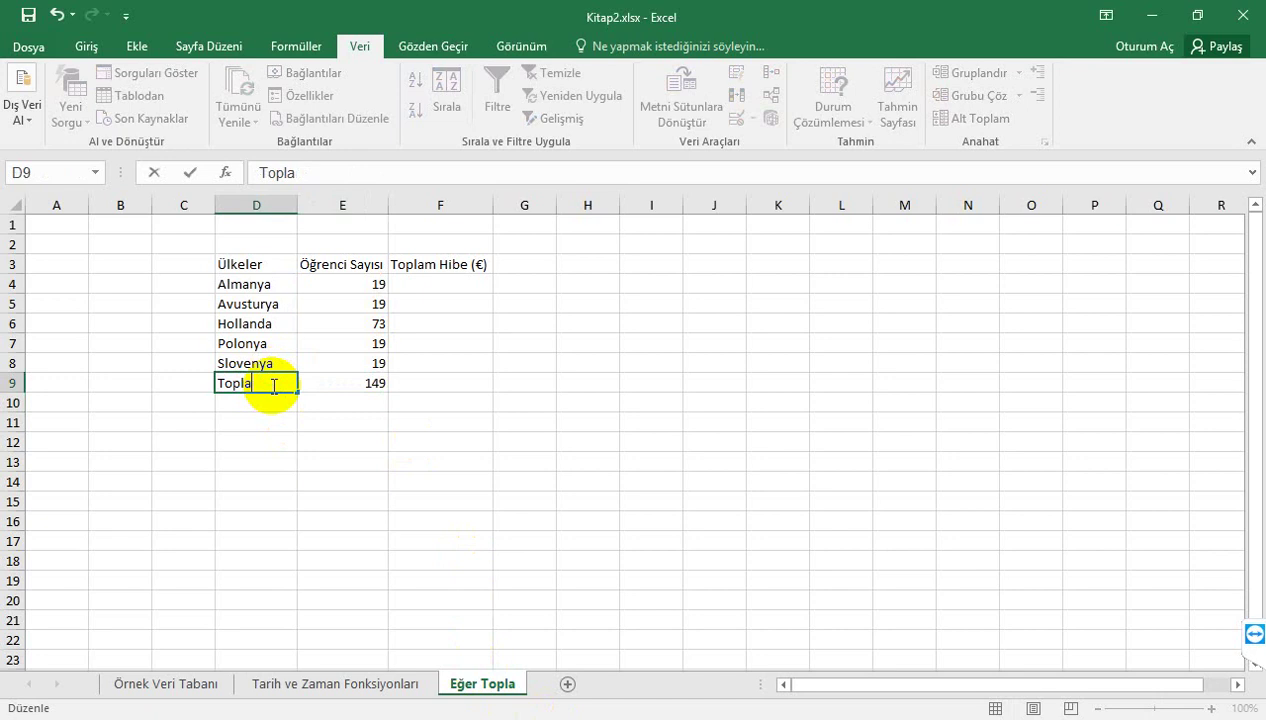
type("m")
left_click(326, 414)
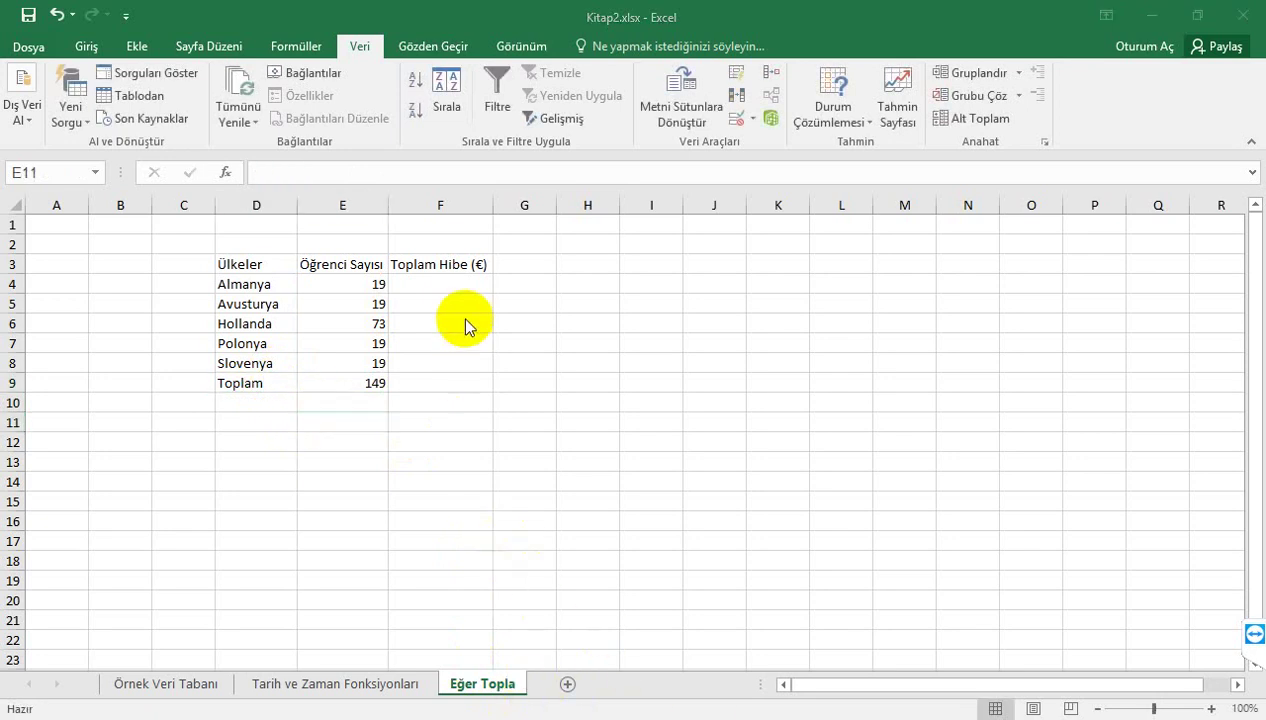
Step: Start =ETOPLA( in F4 and select Örnek Veri Tabanı's country column K1:K150 as its range
left_click(442, 285)
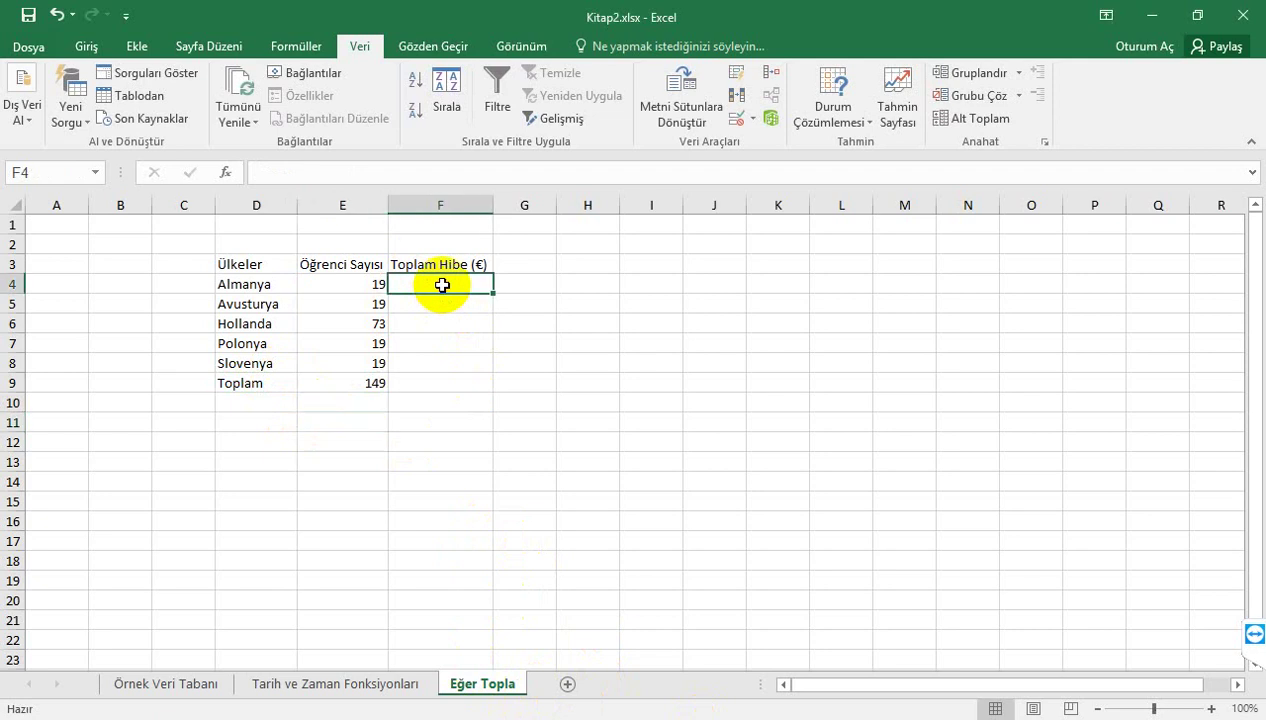
type("=")
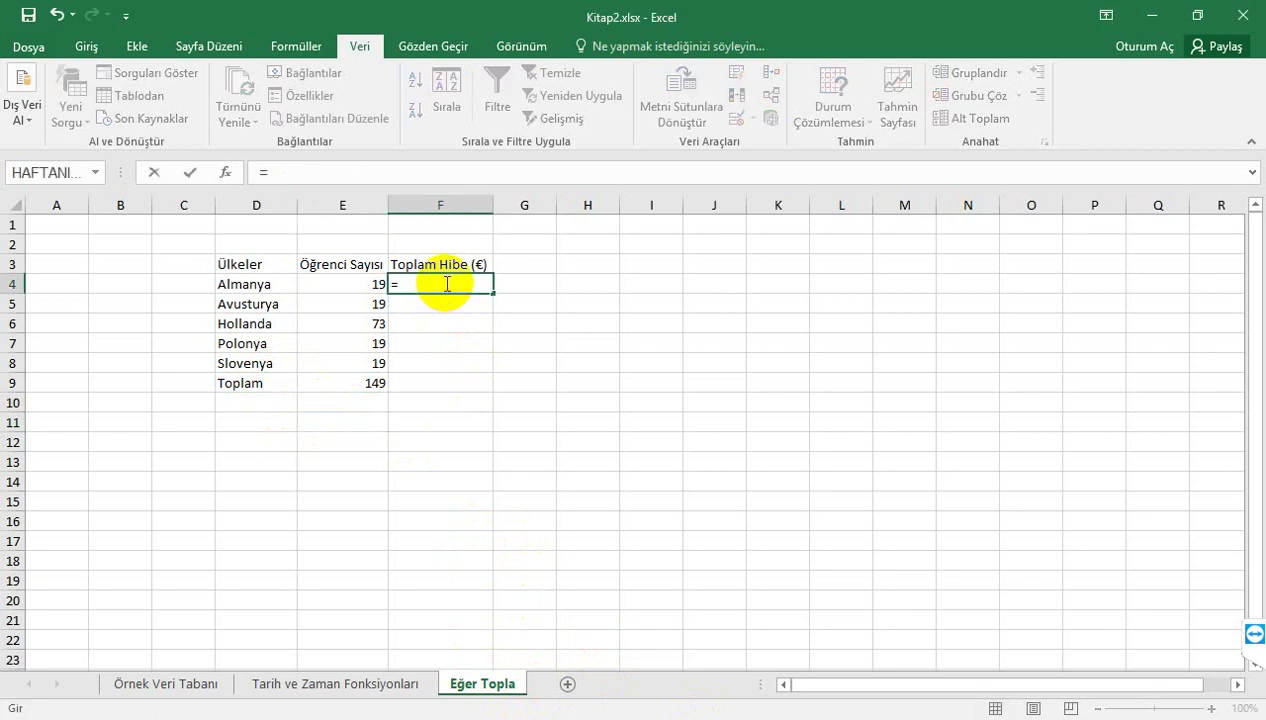
type("ey")
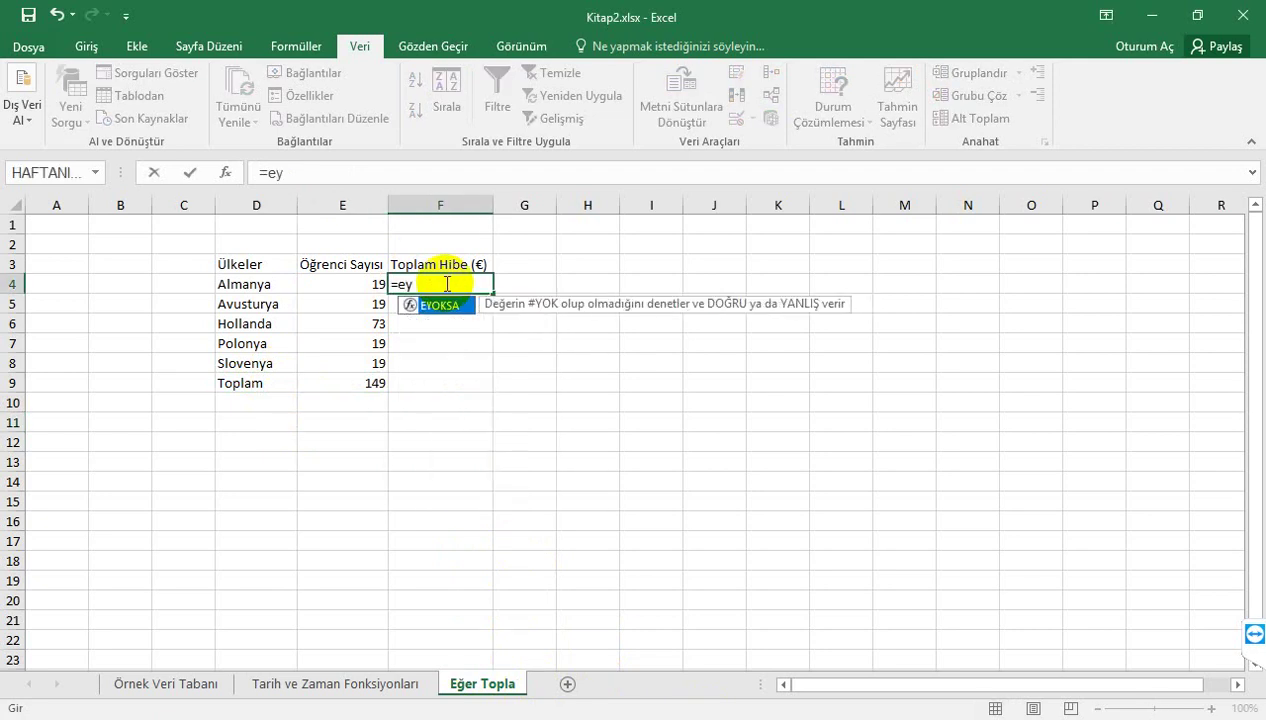
key("BackSpace")
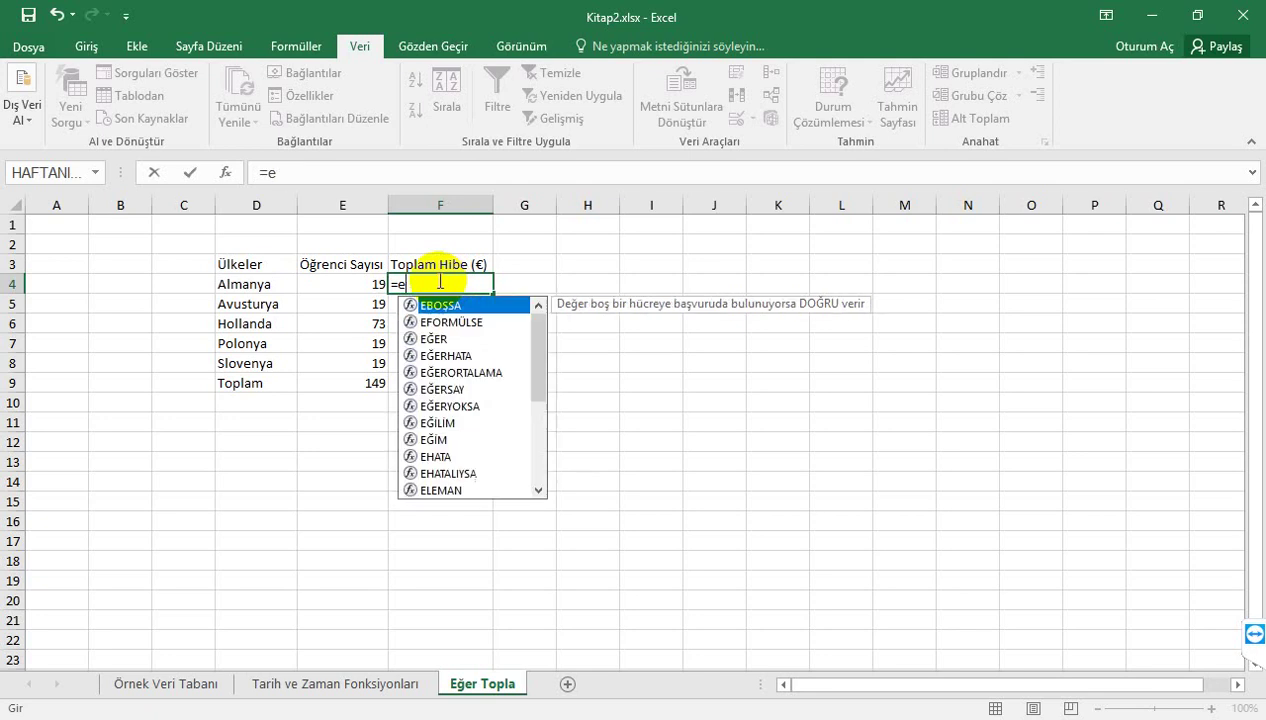
type("t")
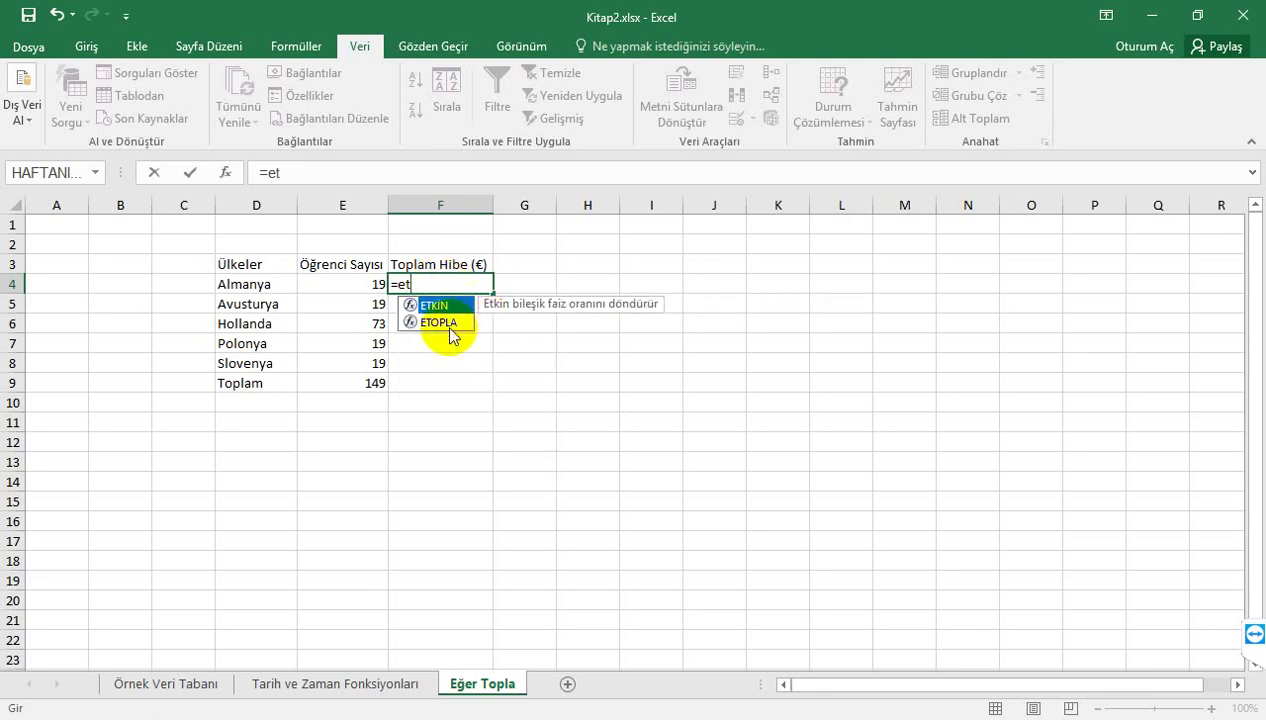
double_click(446, 323)
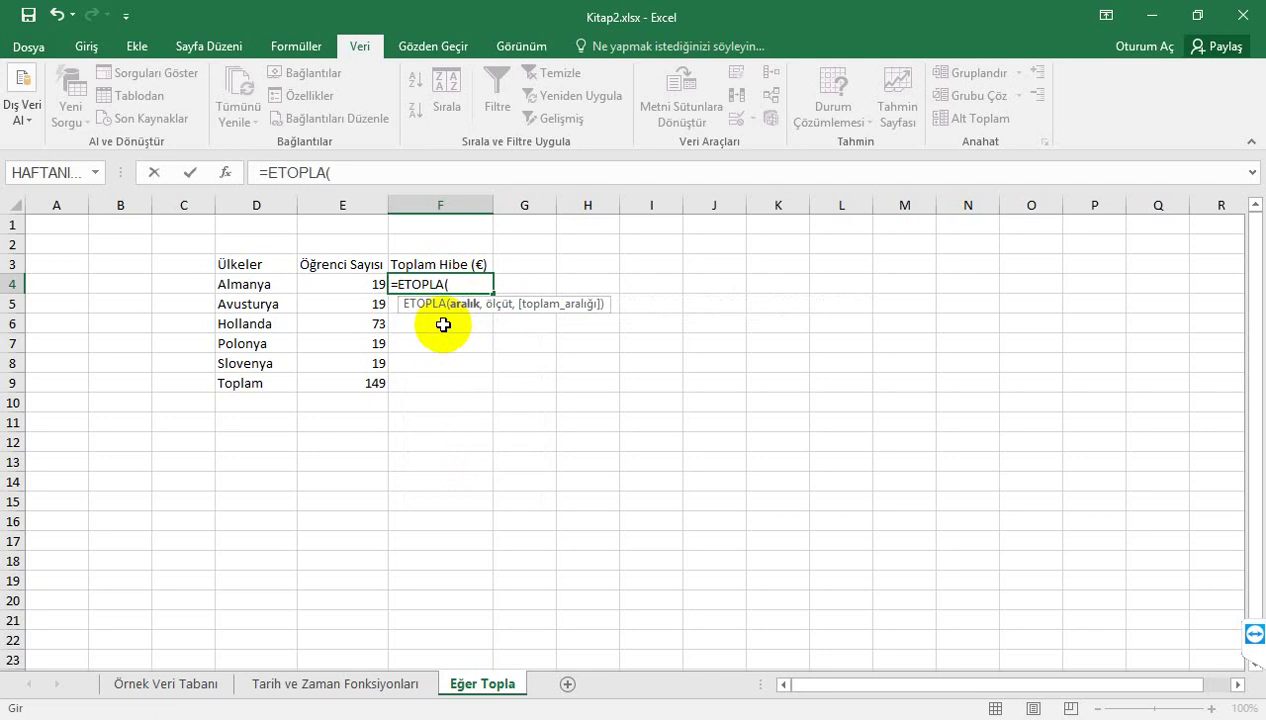
left_click(177, 686)
left_click(177, 686)
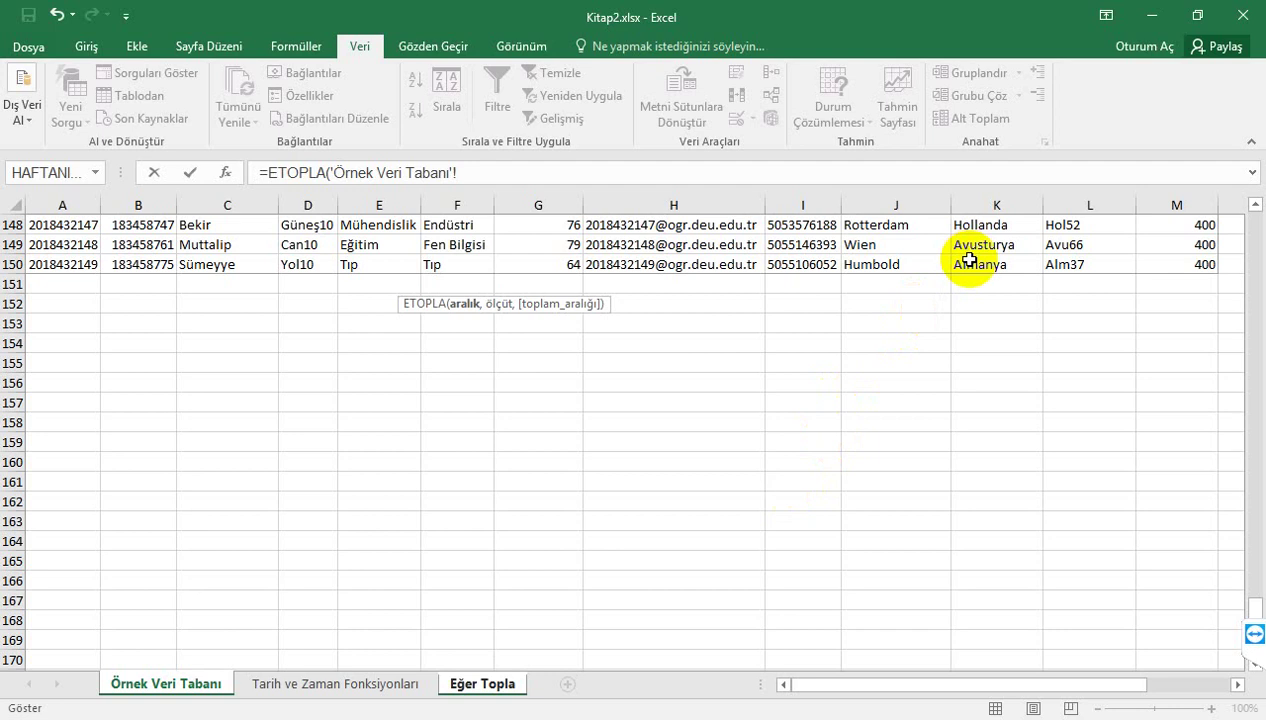
left_click_drag(975, 267, 967, 48)
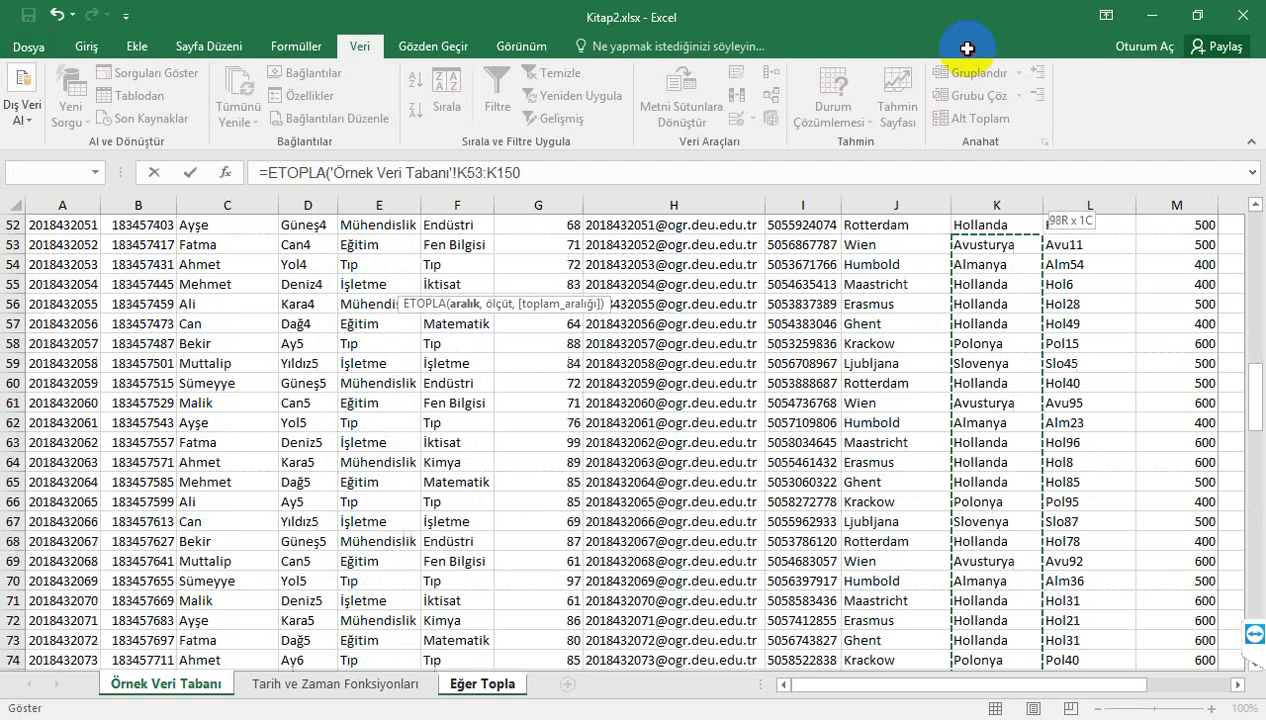
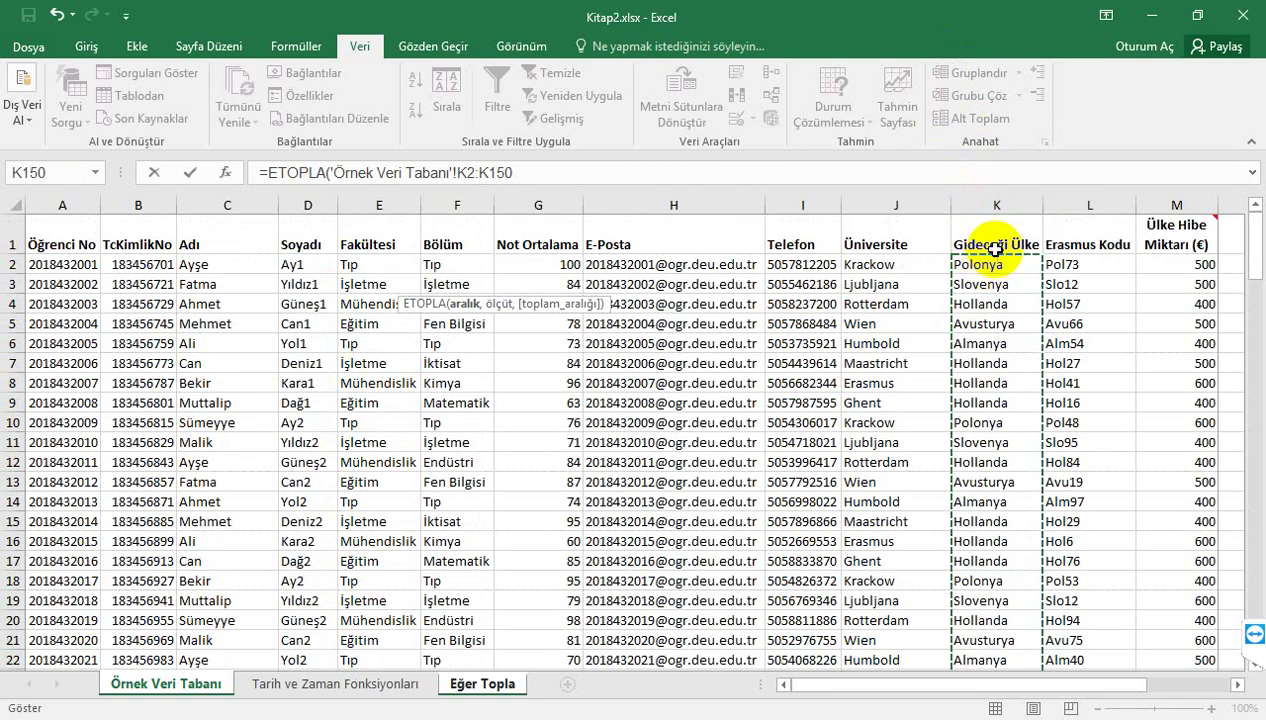
Step: Add K2:K150 as the range and Almanya cell D4 as the criterion of the F4 ETOPLA formula
left_click(591, 176)
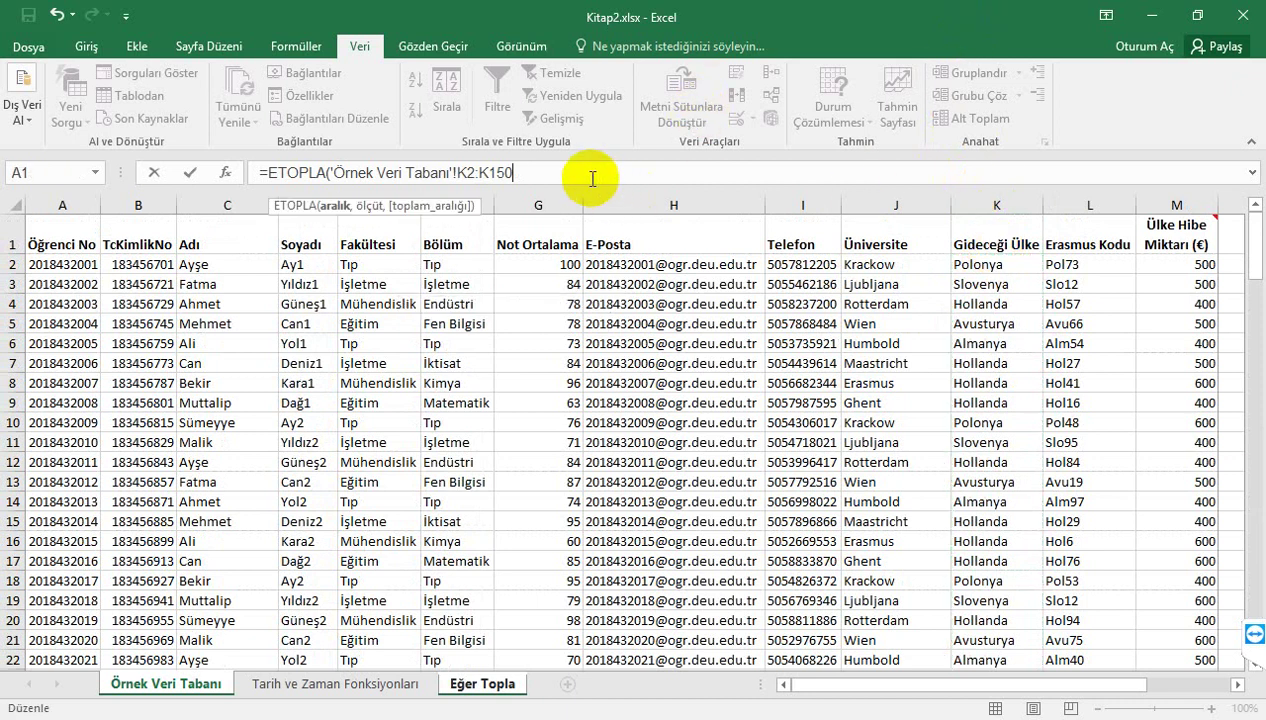
type(",")
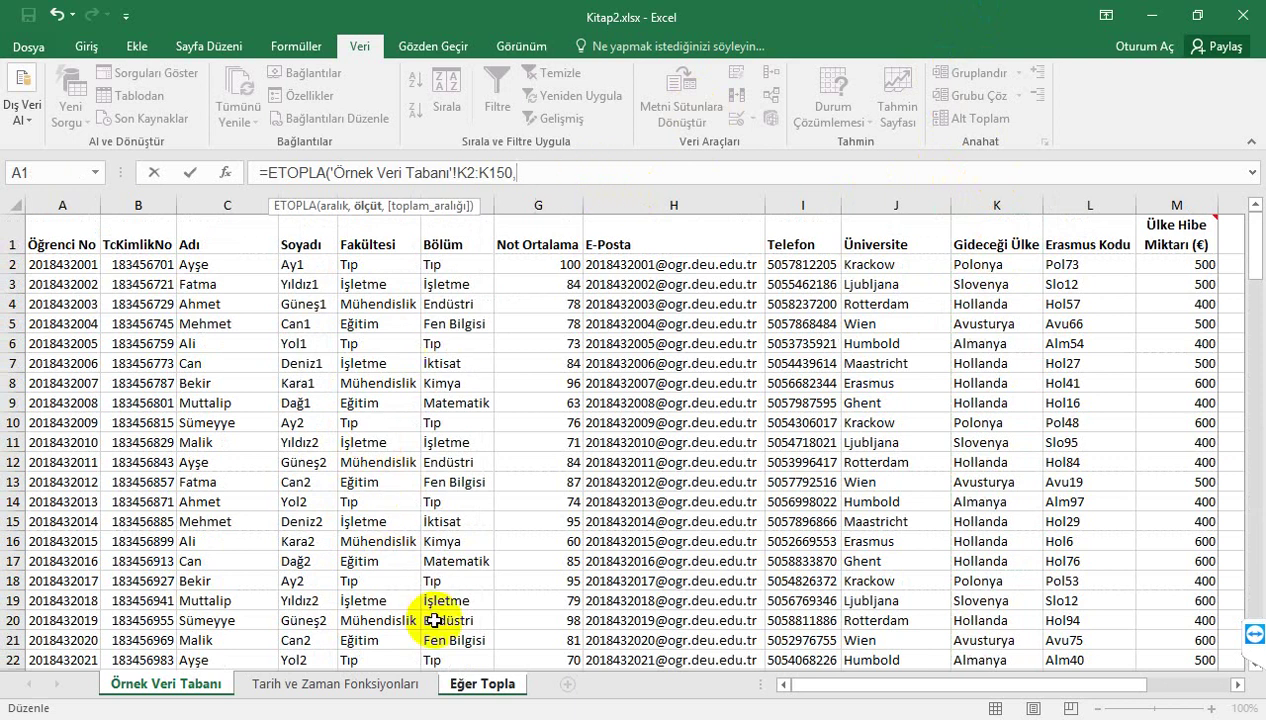
left_click(476, 684)
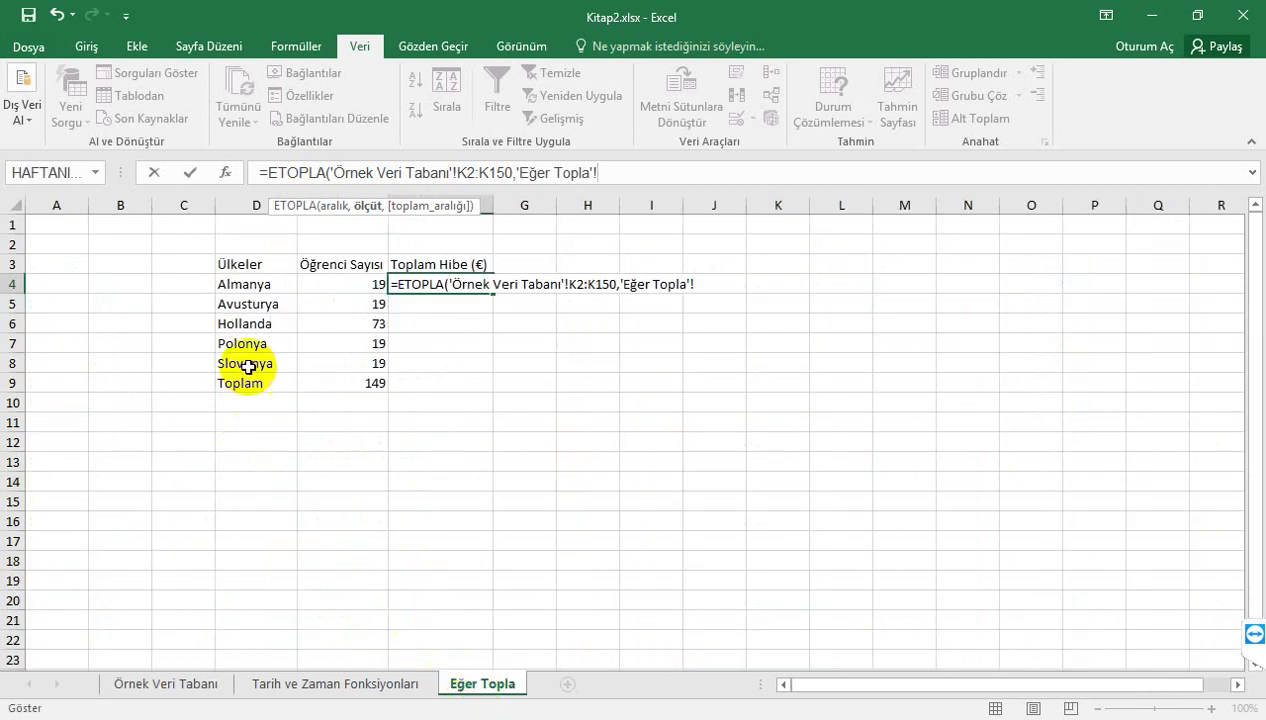
left_click(240, 288)
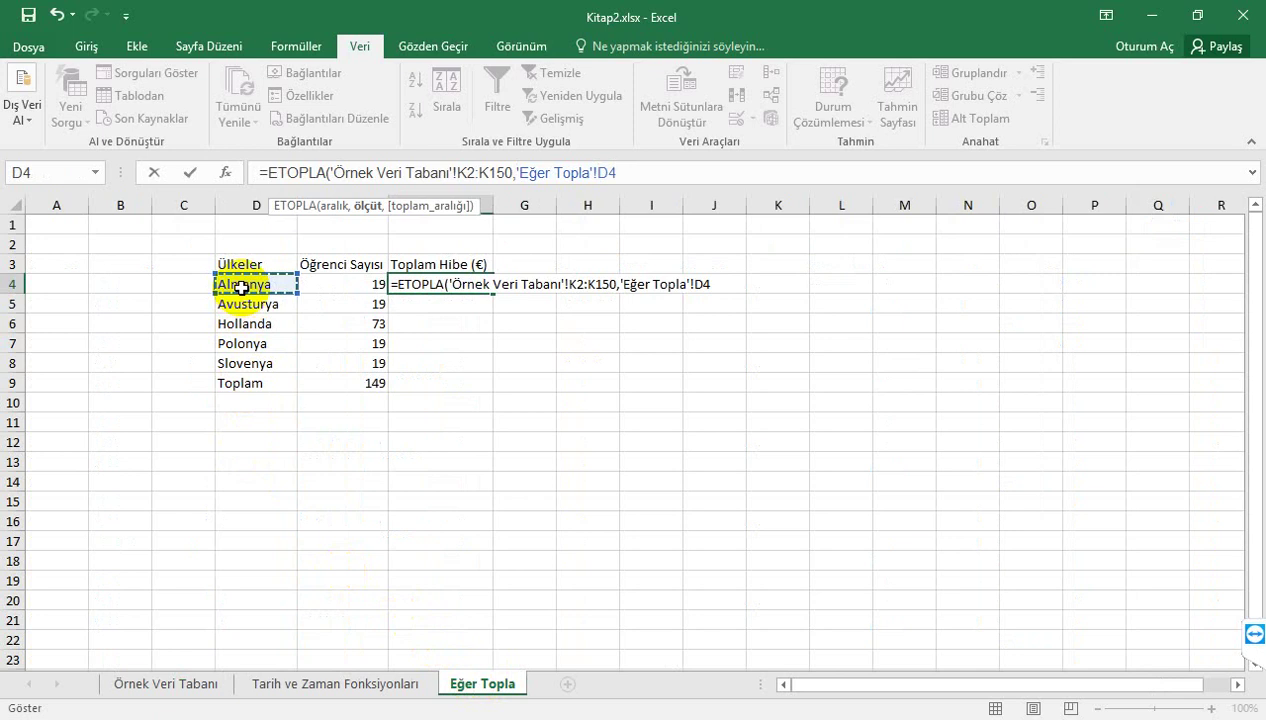
type(",")
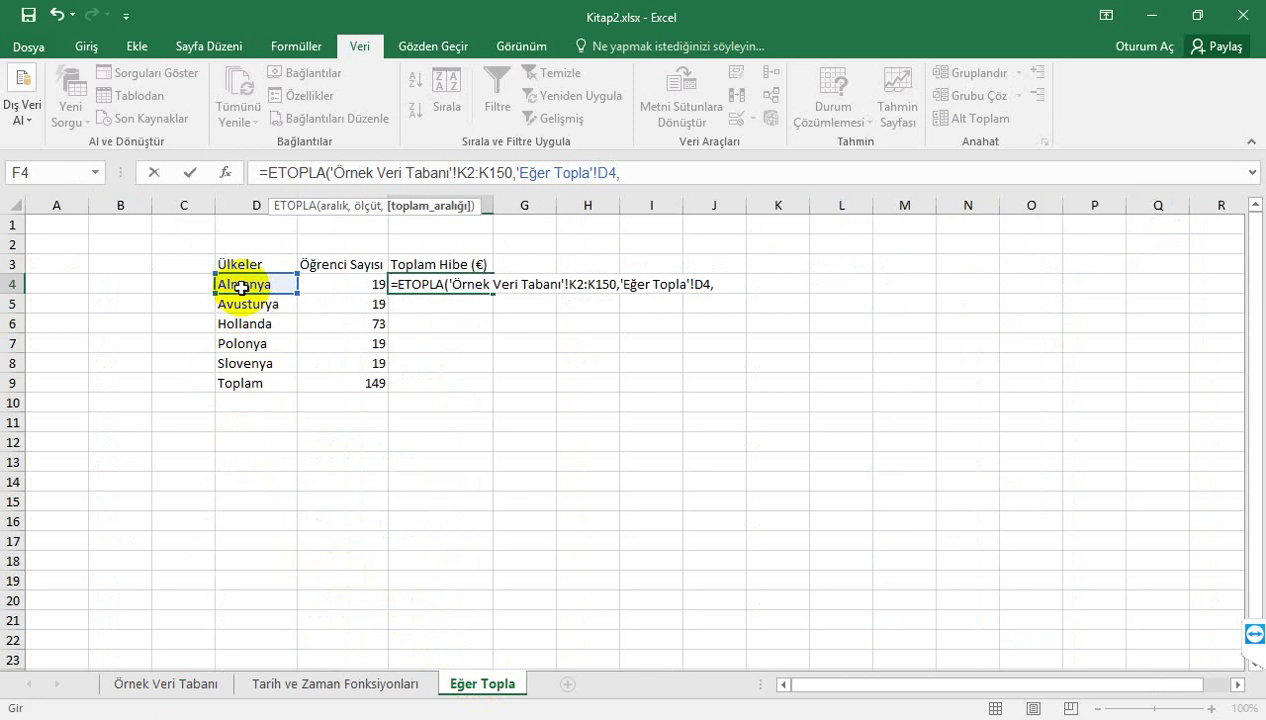
left_click(245, 291)
Step: Take the sum range M2:M150 from the Örnek Veri Tabanı sheet and close the ETOPLA formula
left_click(178, 684)
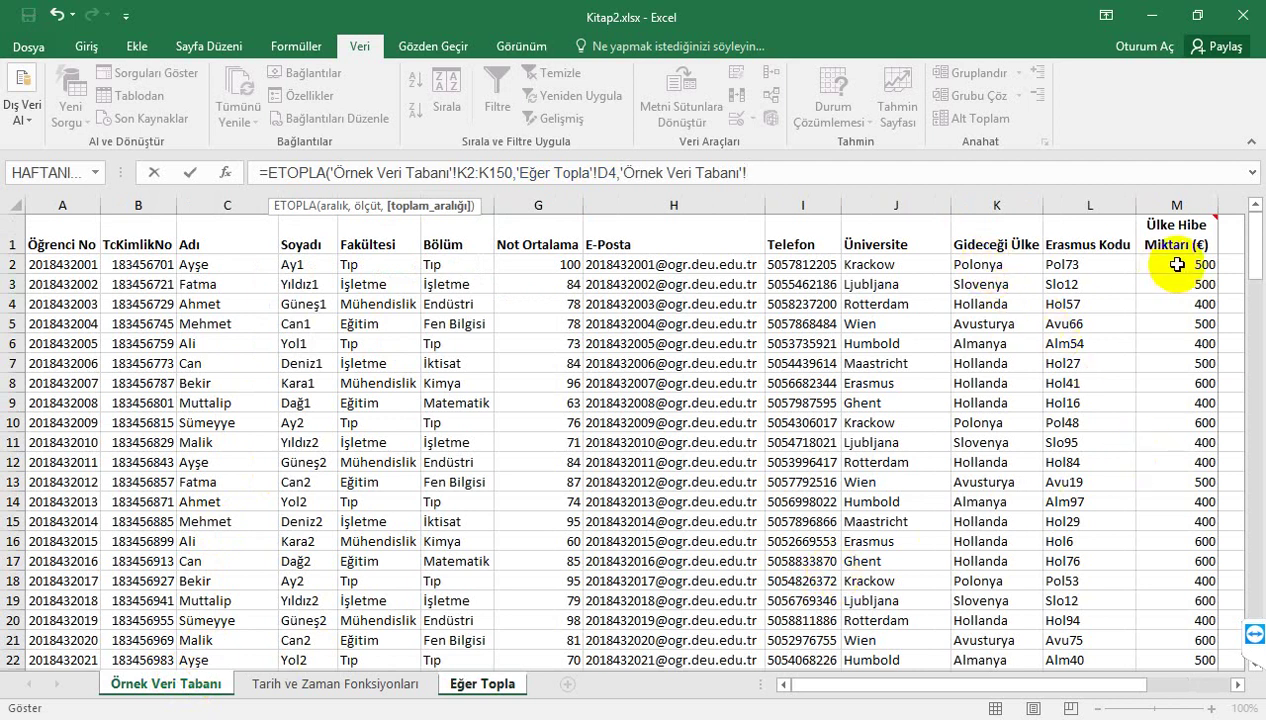
mouse_move(1177, 265)
left_mouse_down()
mouse_move(1218, 557)
mouse_move(1215, 705)
left_mouse_up()
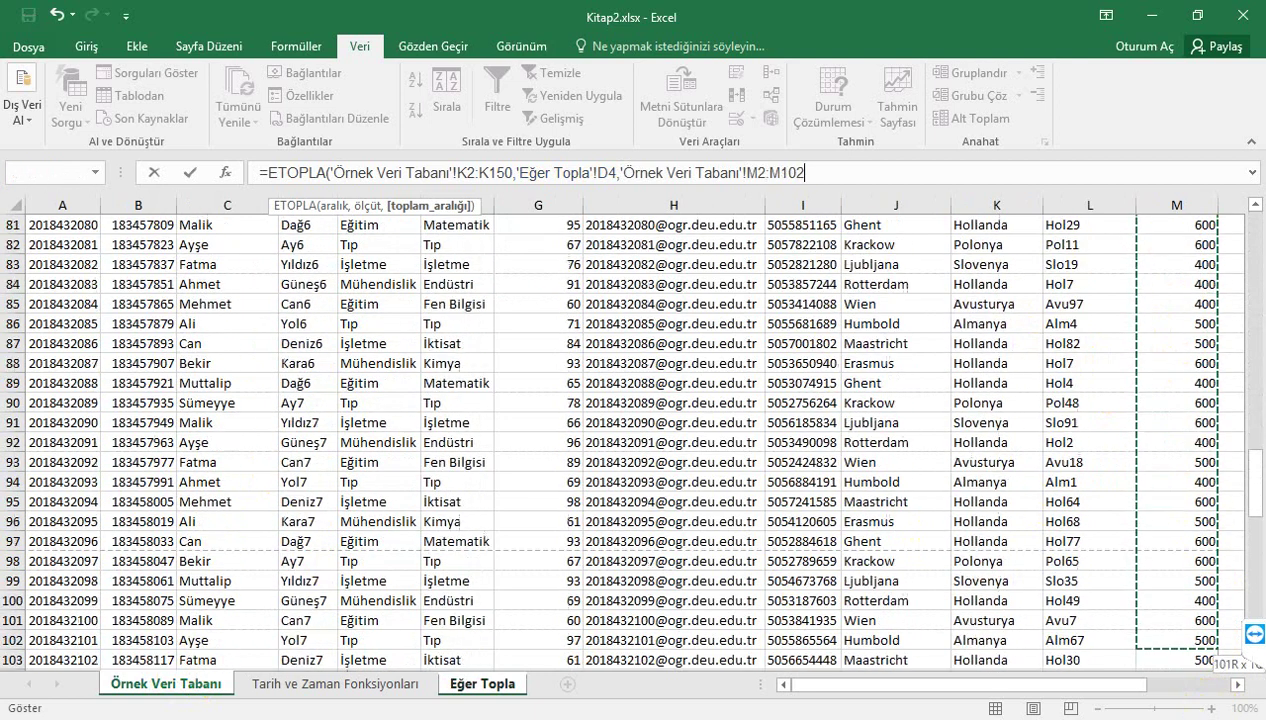
mouse_move(1215, 705)
left_mouse_down()
mouse_move(1196, 708)
mouse_move(1196, 522)
left_mouse_up()
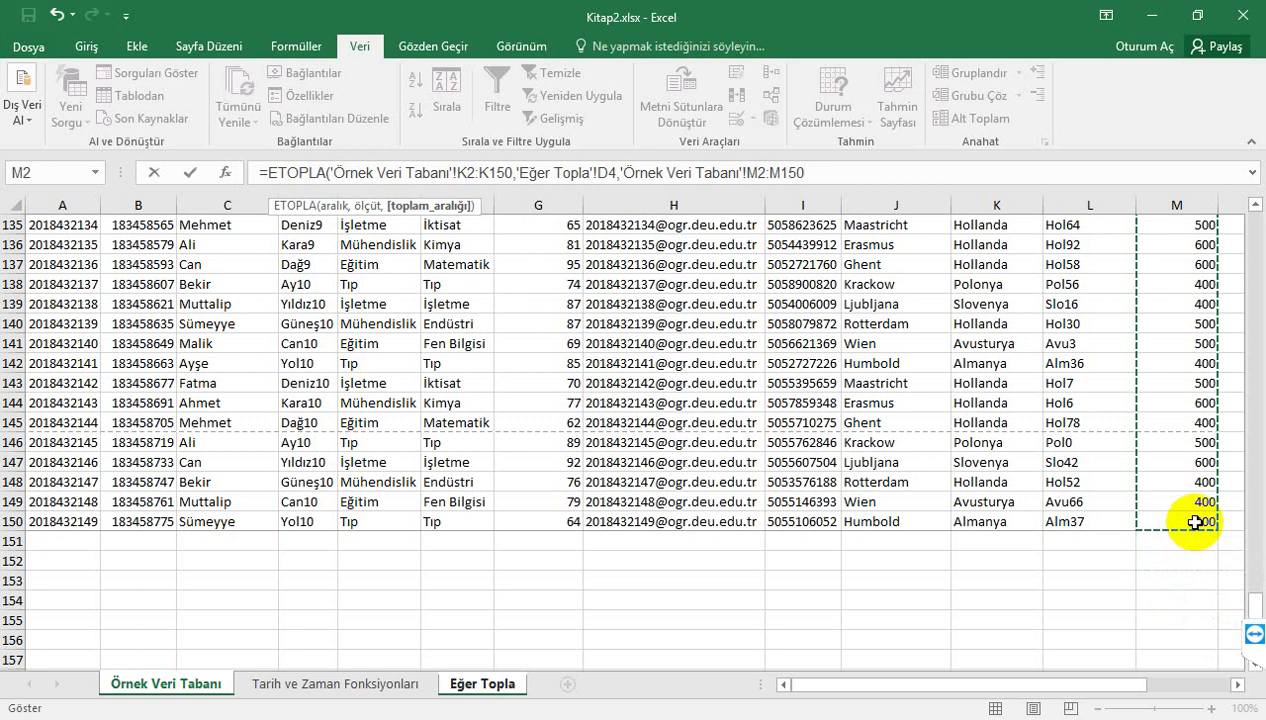
type(")")
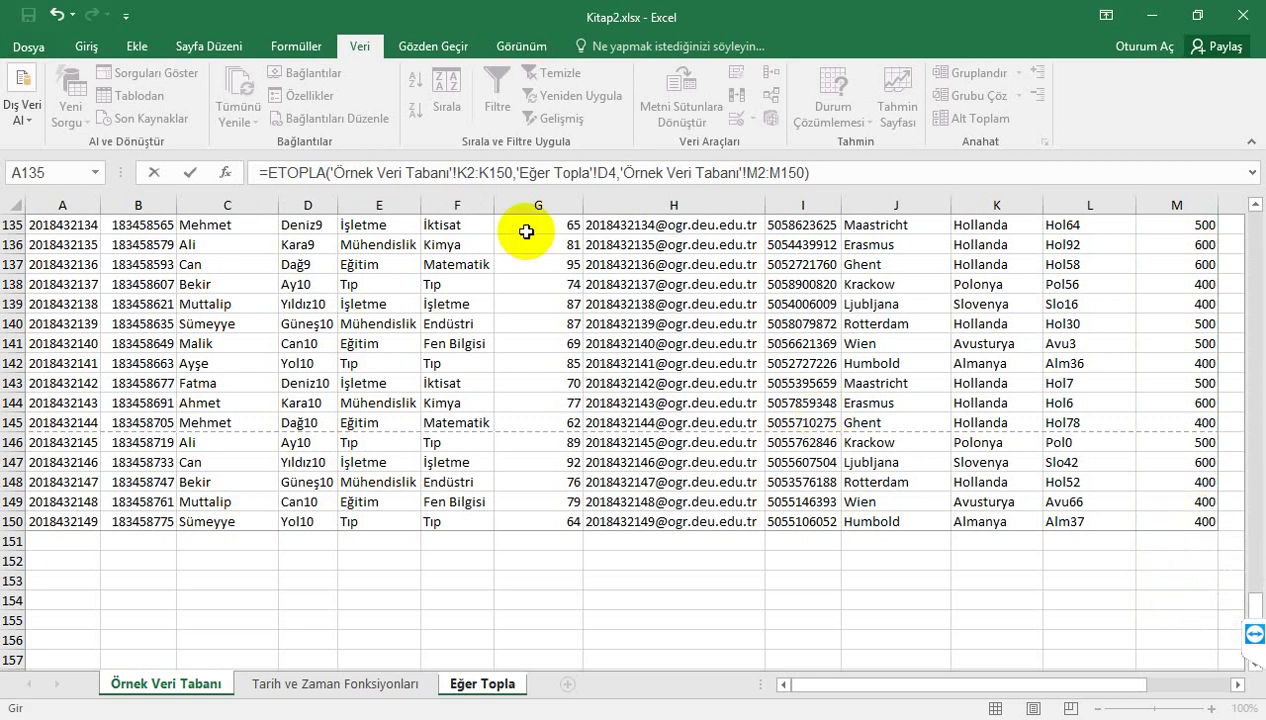
Step: Make the criteria range absolute as $K$2:$K$150
left_click(459, 172)
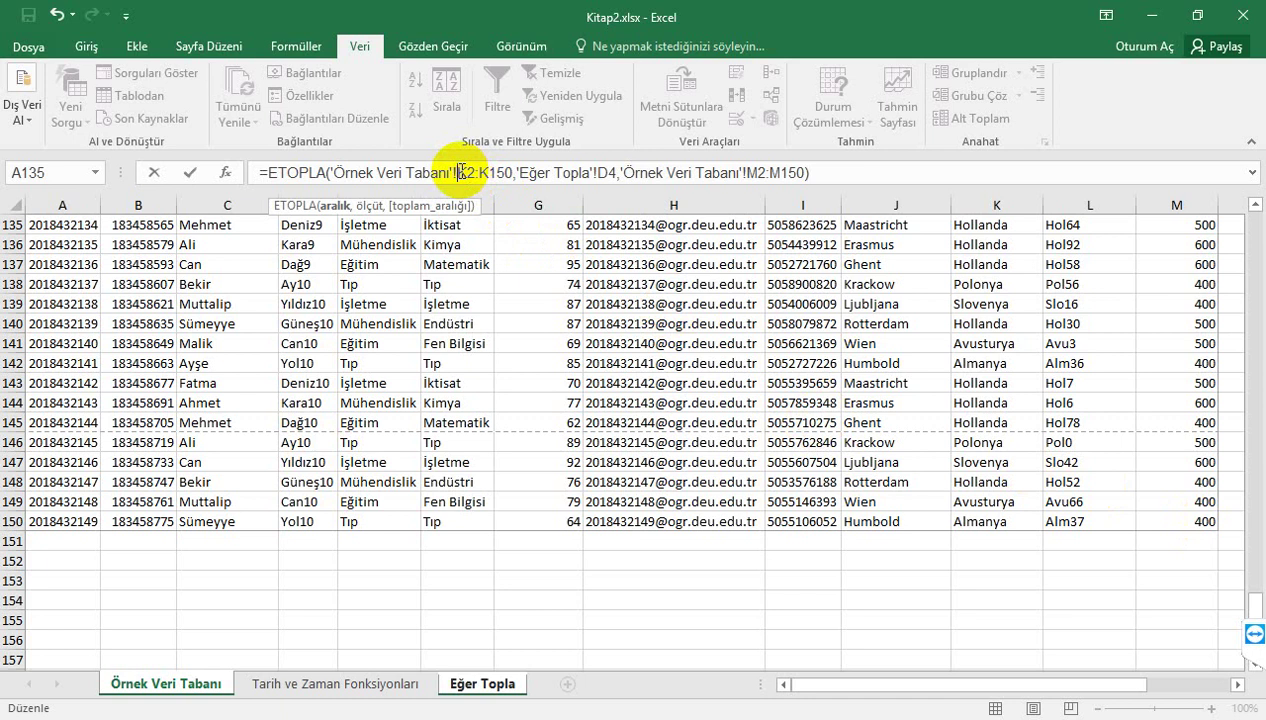
type("$")
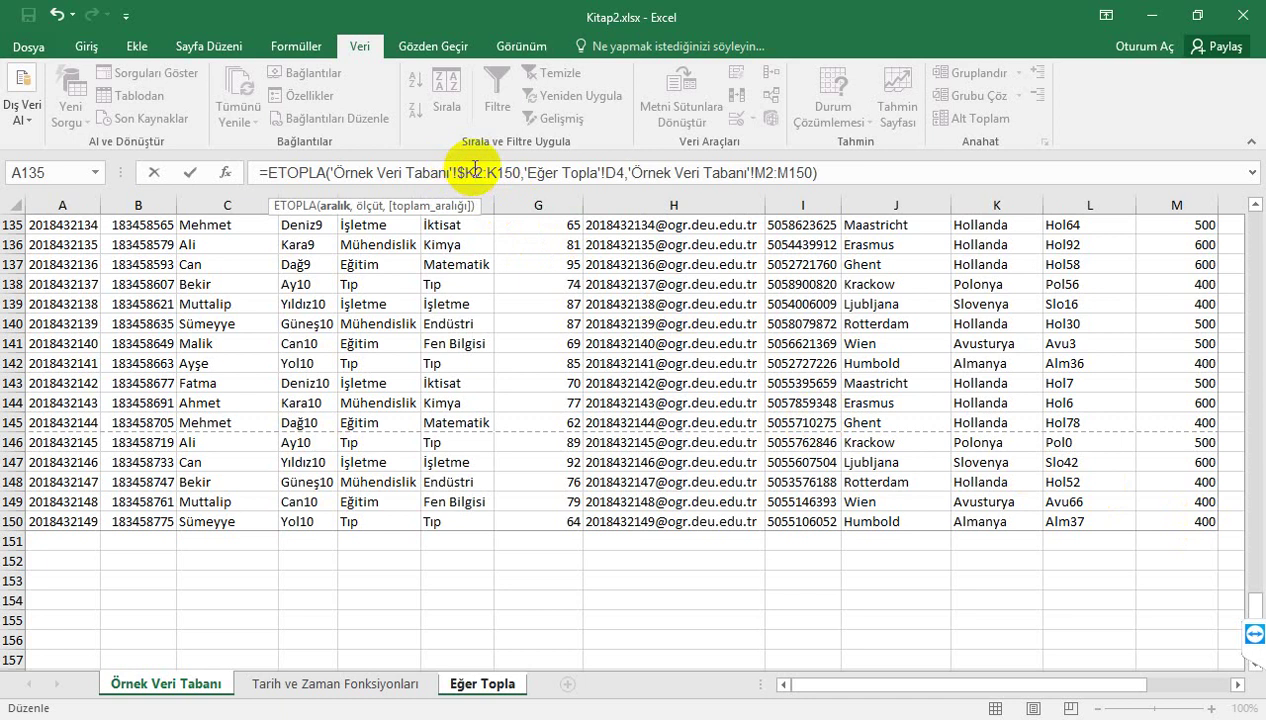
key("Right")
type("$")
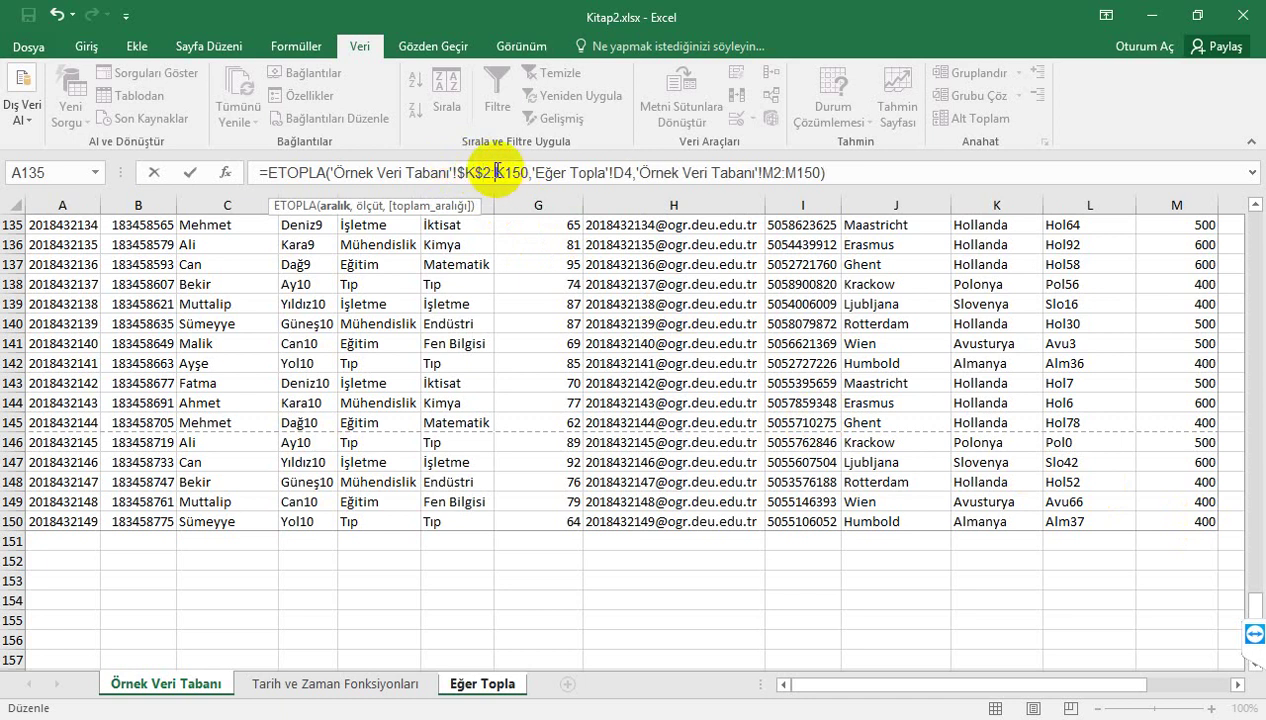
left_click(496, 172)
type("$K$")
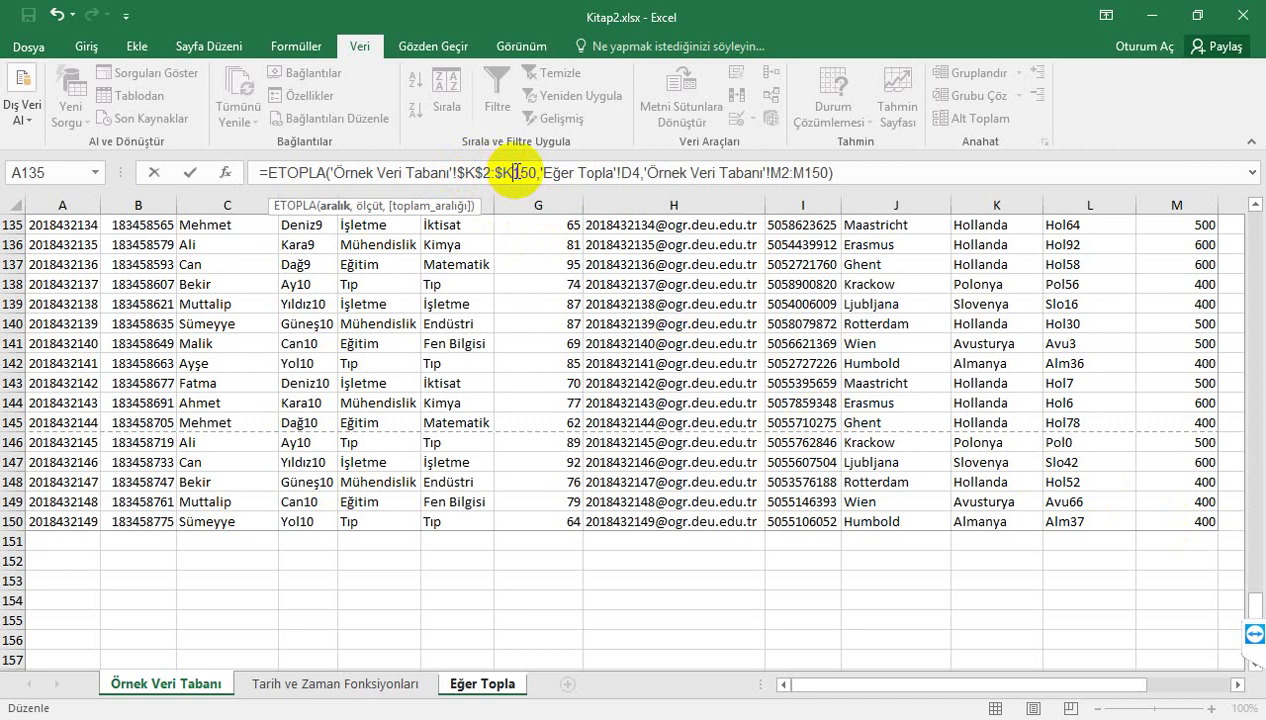
left_click(516, 172)
type("$")
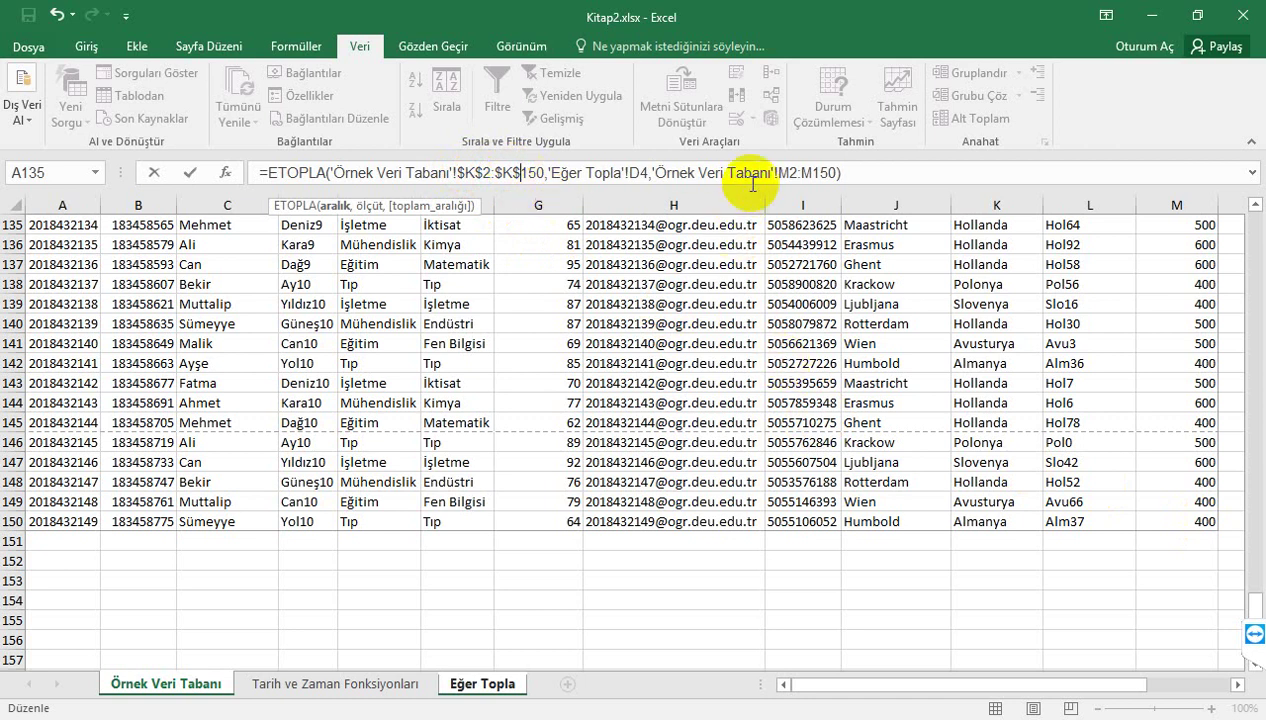
Step: Make the sum range absolute as $M$2:$M$150 and enter the formula, giving 9000 for Almanya
left_click(777, 172)
type("$")
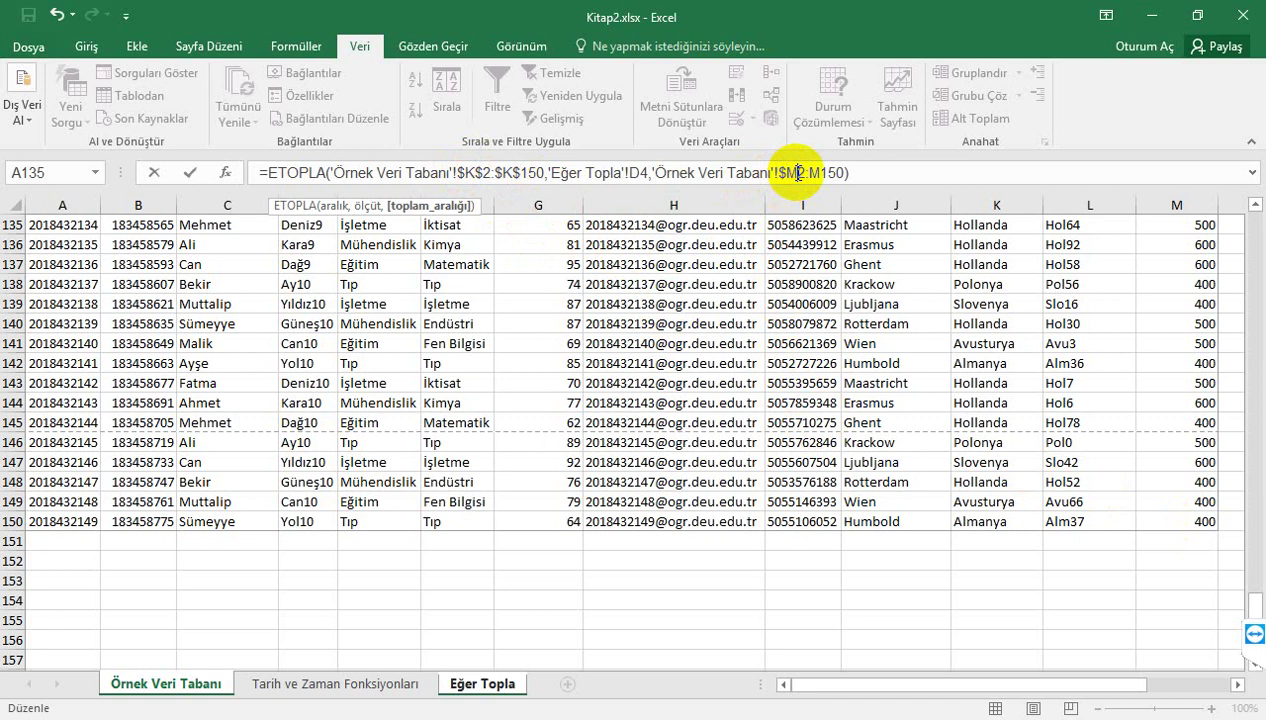
left_click(797, 172)
type("$")
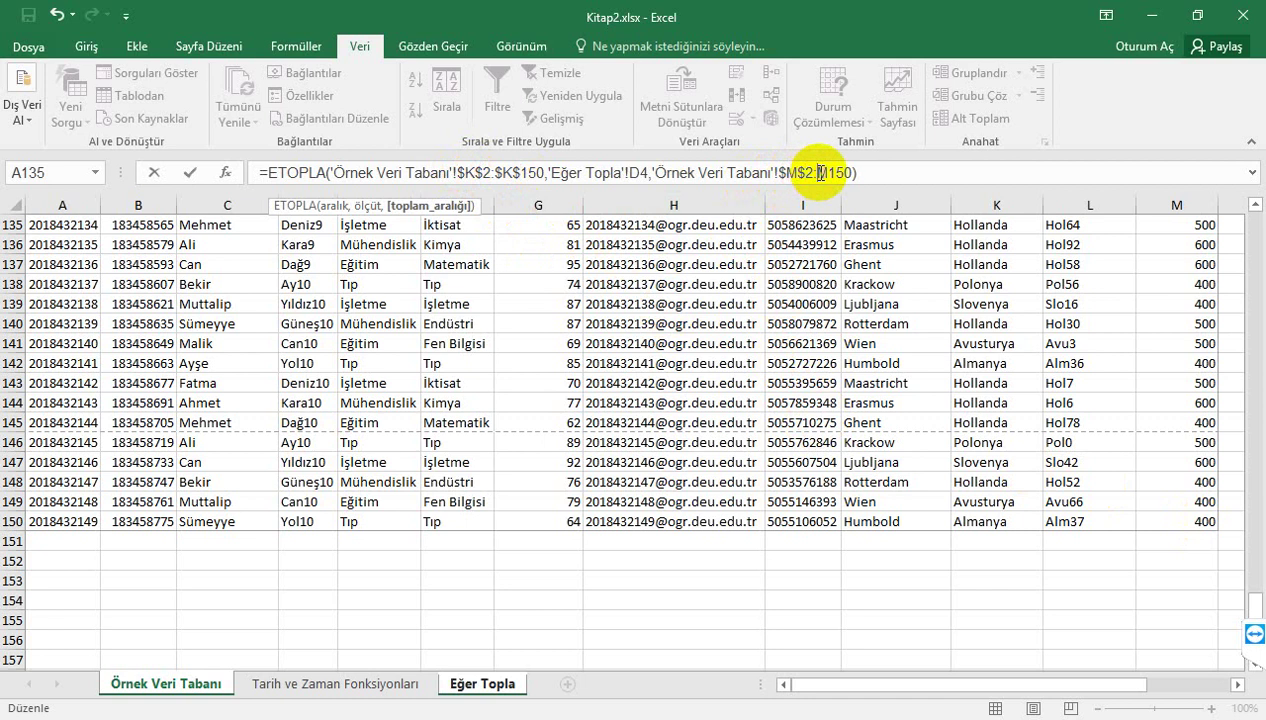
left_click(818, 172)
type("$")
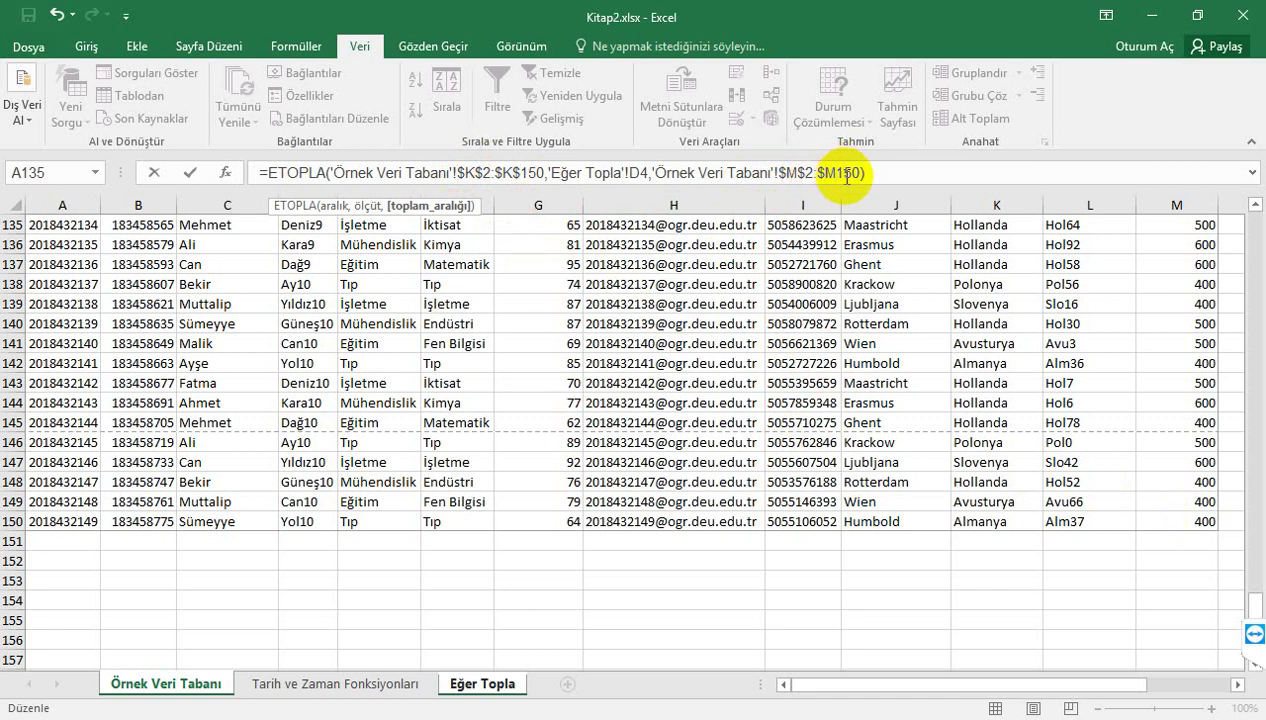
left_click(846, 175)
type("$")
key("Return")
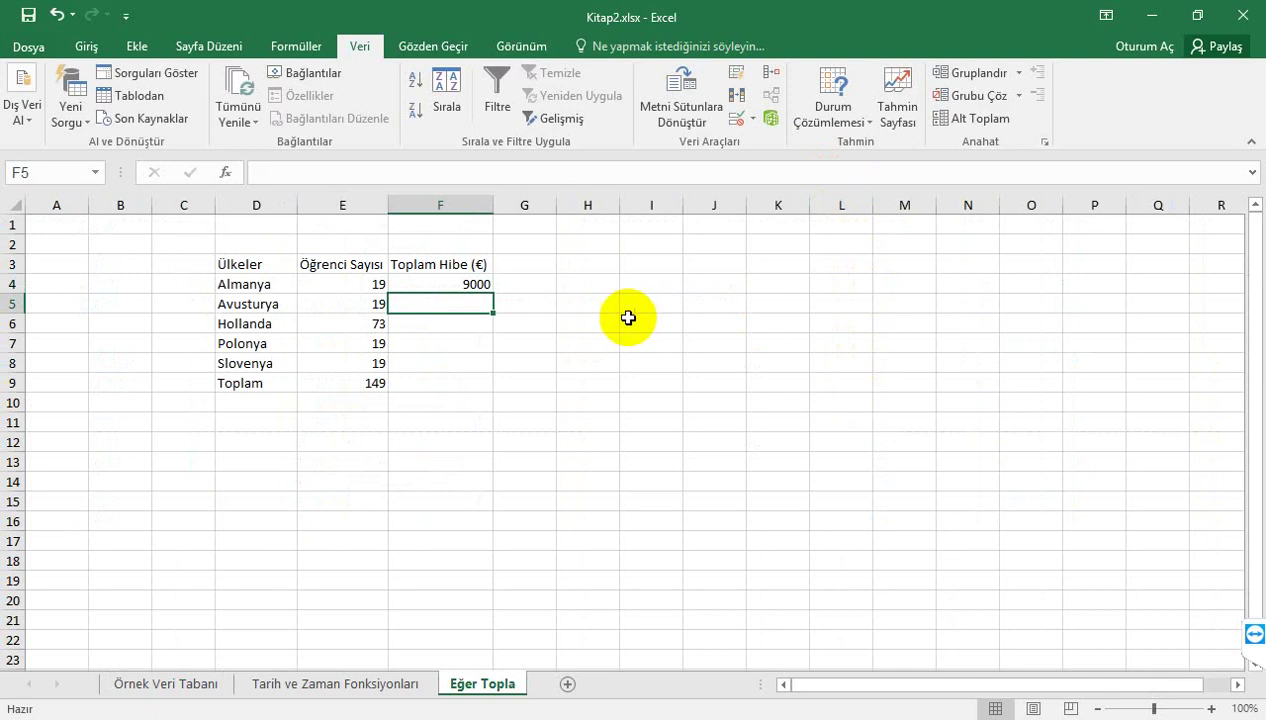
left_click(482, 284)
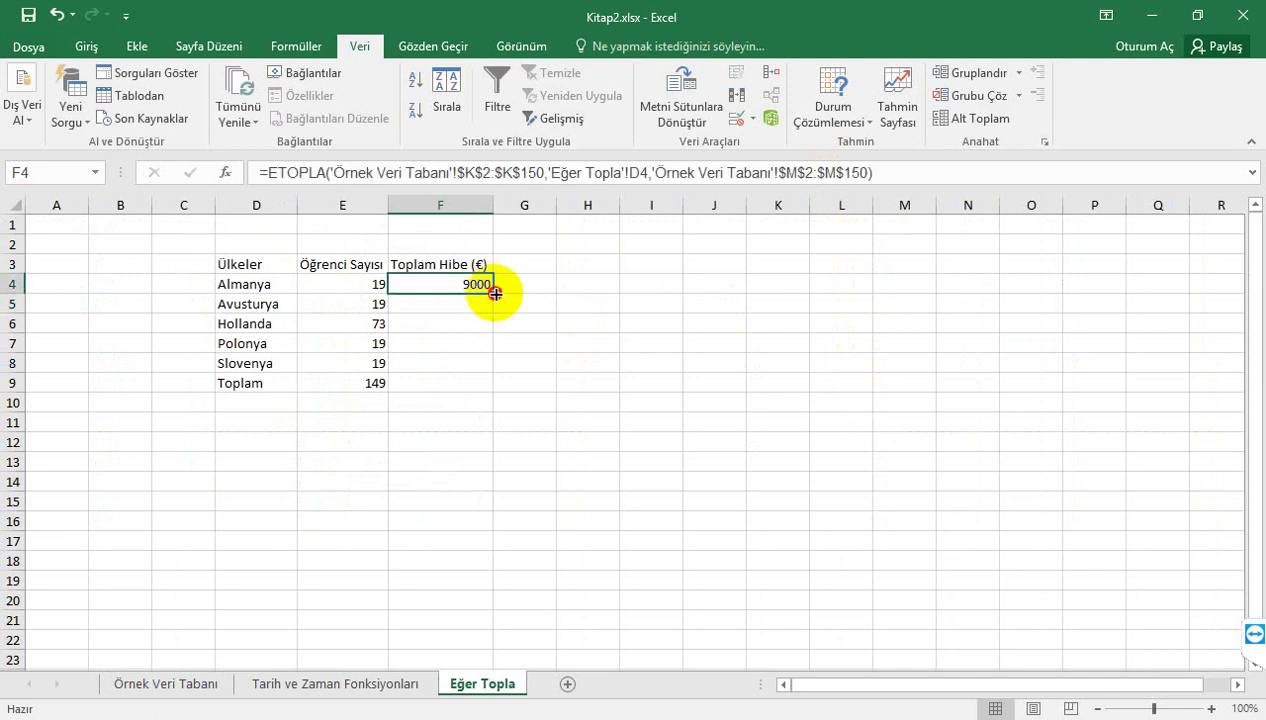
Step: Fill the ETOPLA formula from F4 down to F8 for every country through Slovenya
left_click_drag(493, 293, 500, 368)
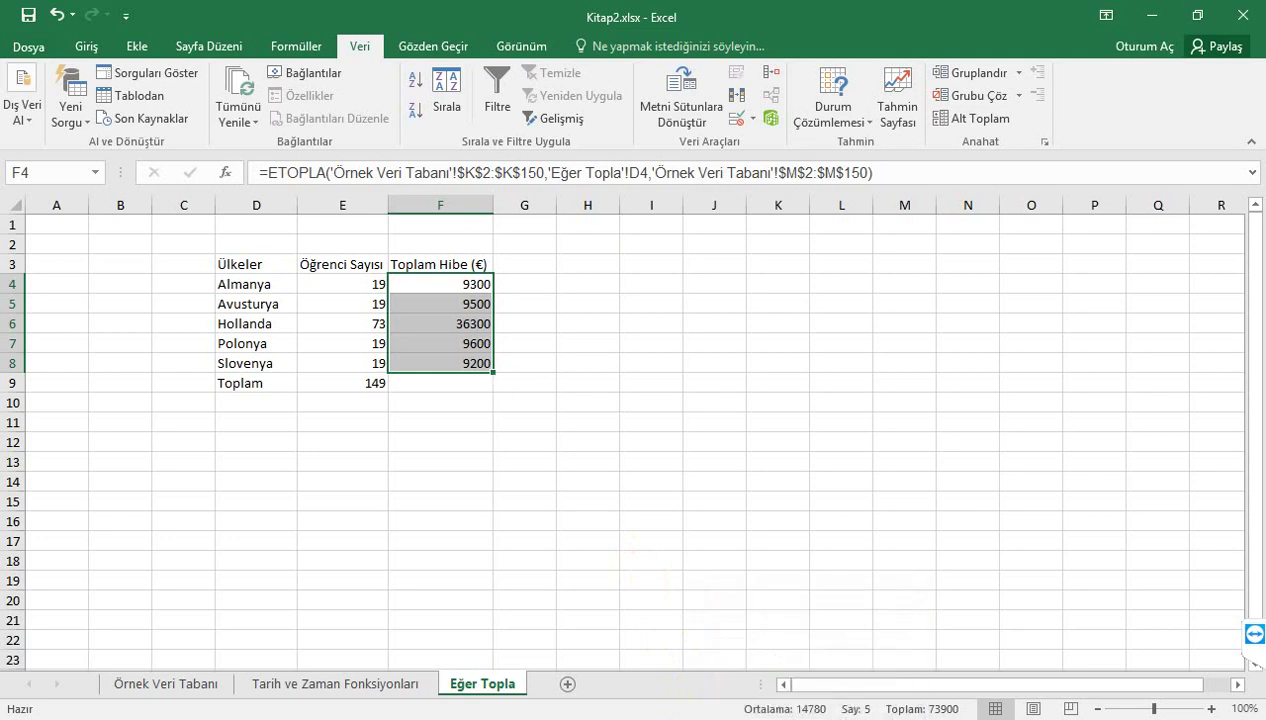
Step: Copy the Bölüm values F2:F150 from Örnek Veri Tabanı and paste them into I4 of Eğer Topla
left_click(186, 697)
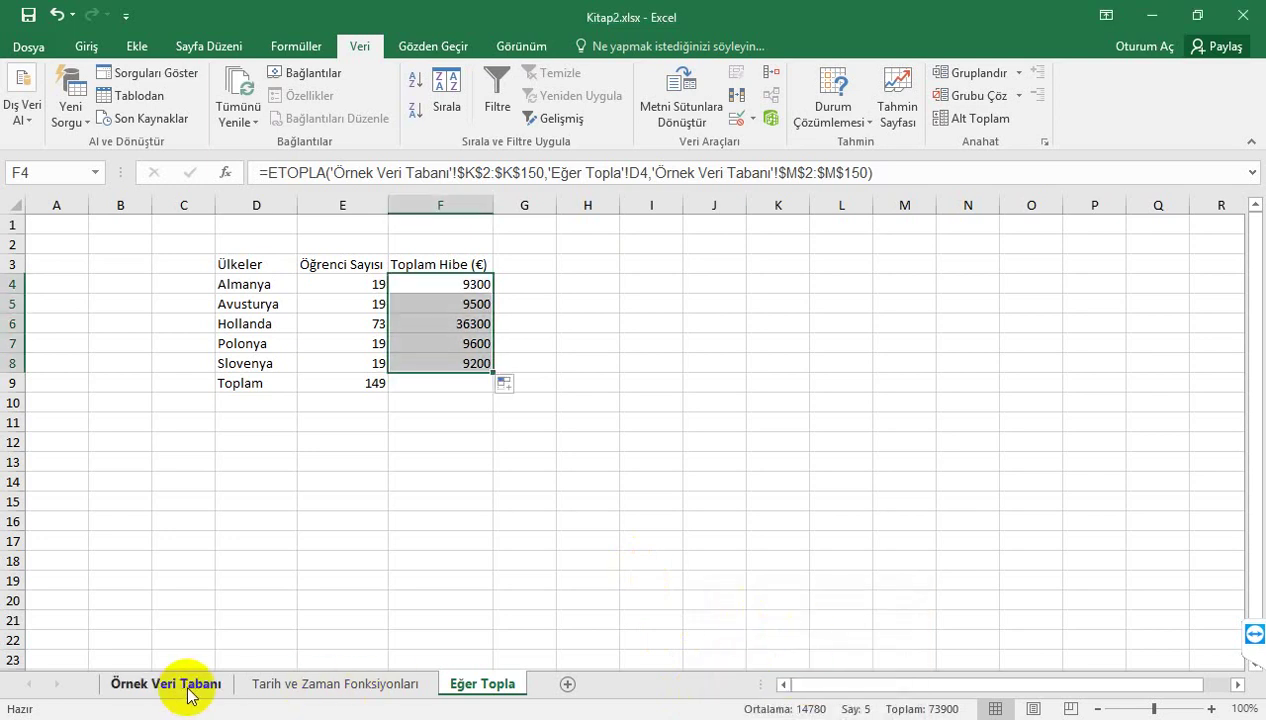
left_click(189, 697)
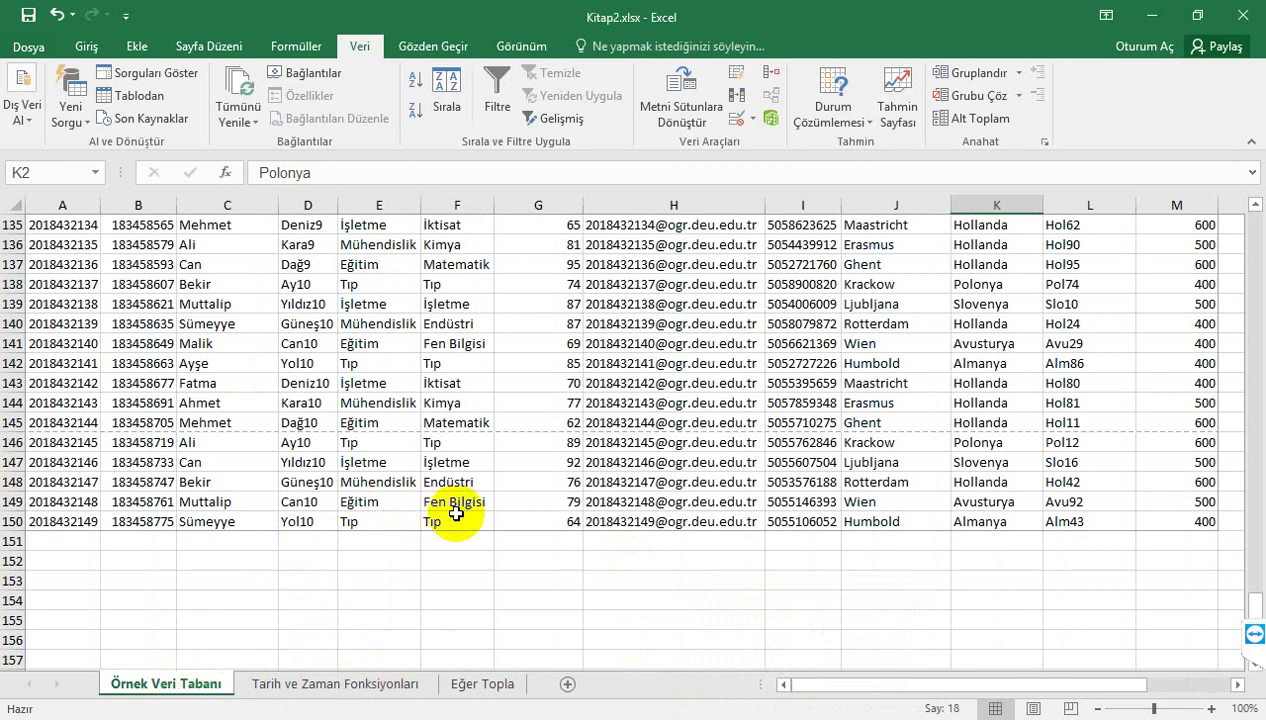
left_click_drag(451, 519, 440, 148)
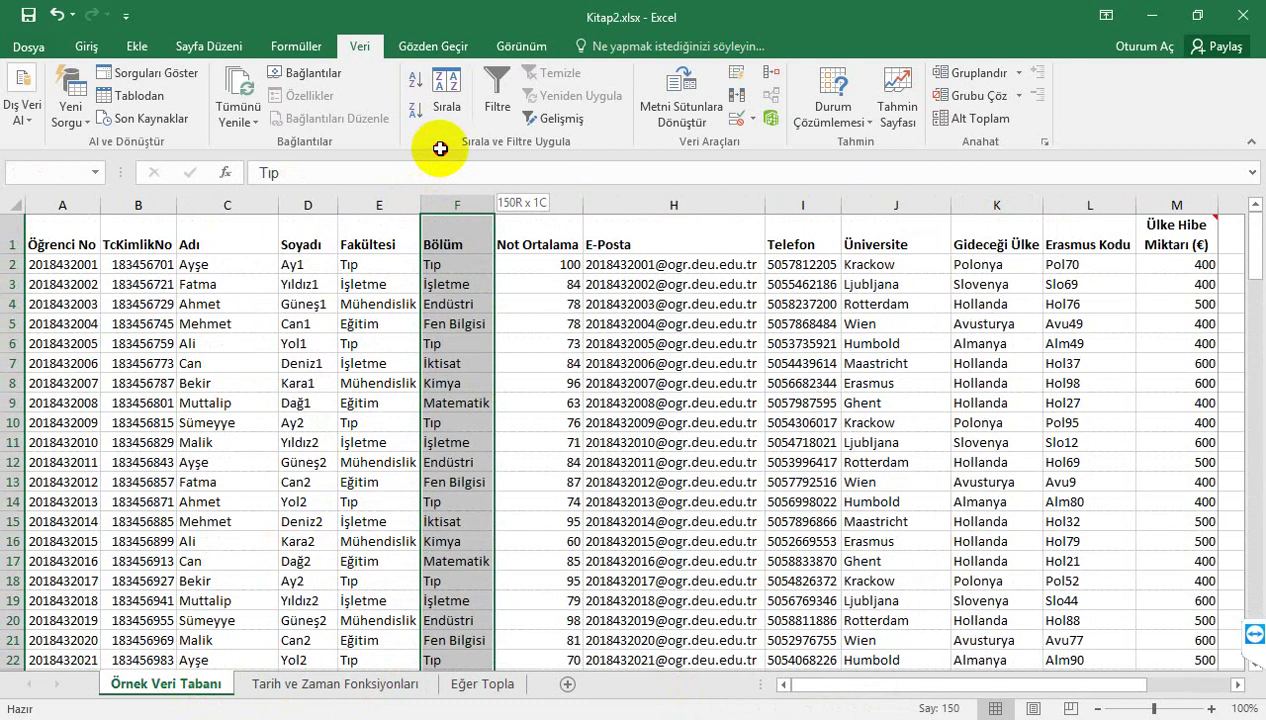
left_click_drag(440, 148, 450, 264)
right_click(452, 280)
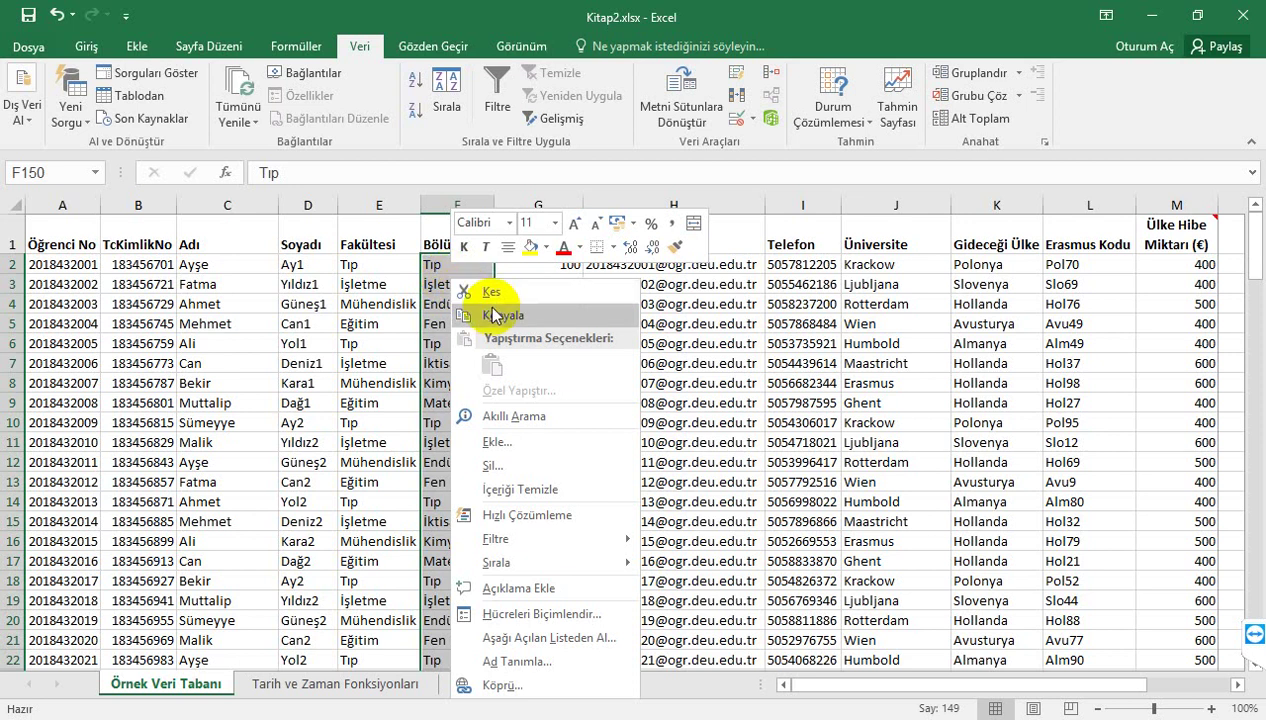
left_click(490, 293)
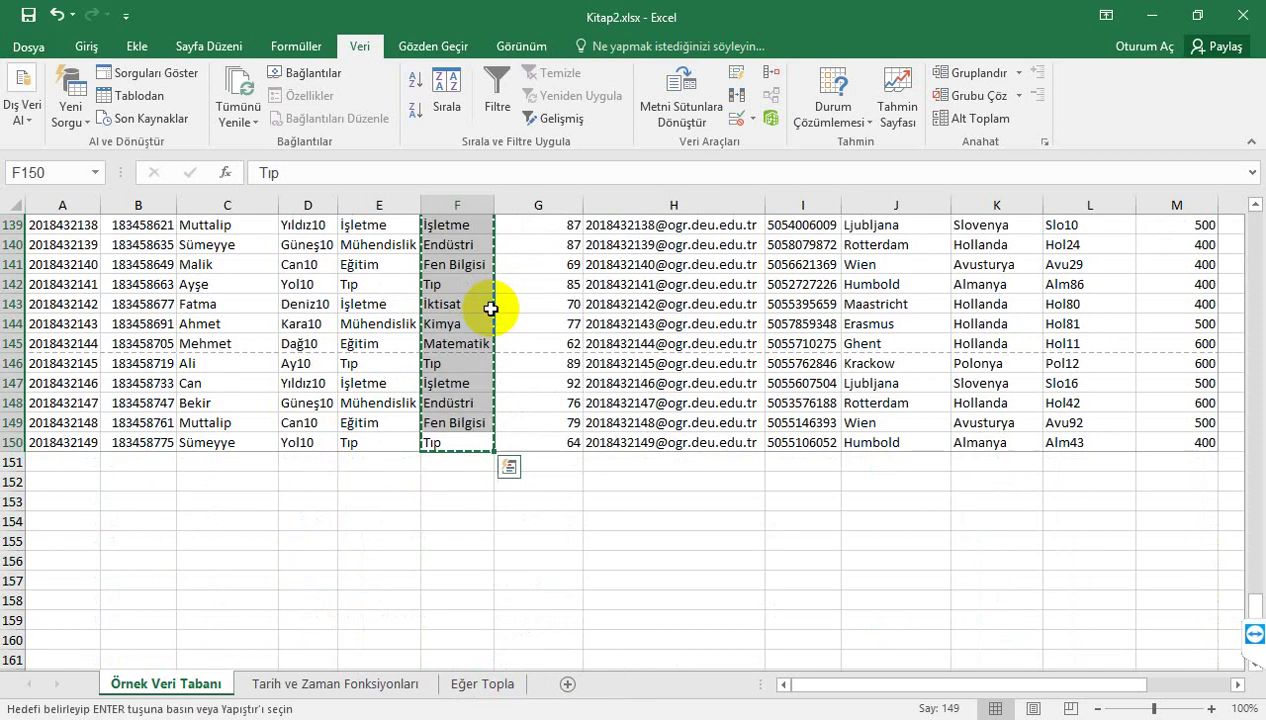
left_click(492, 686)
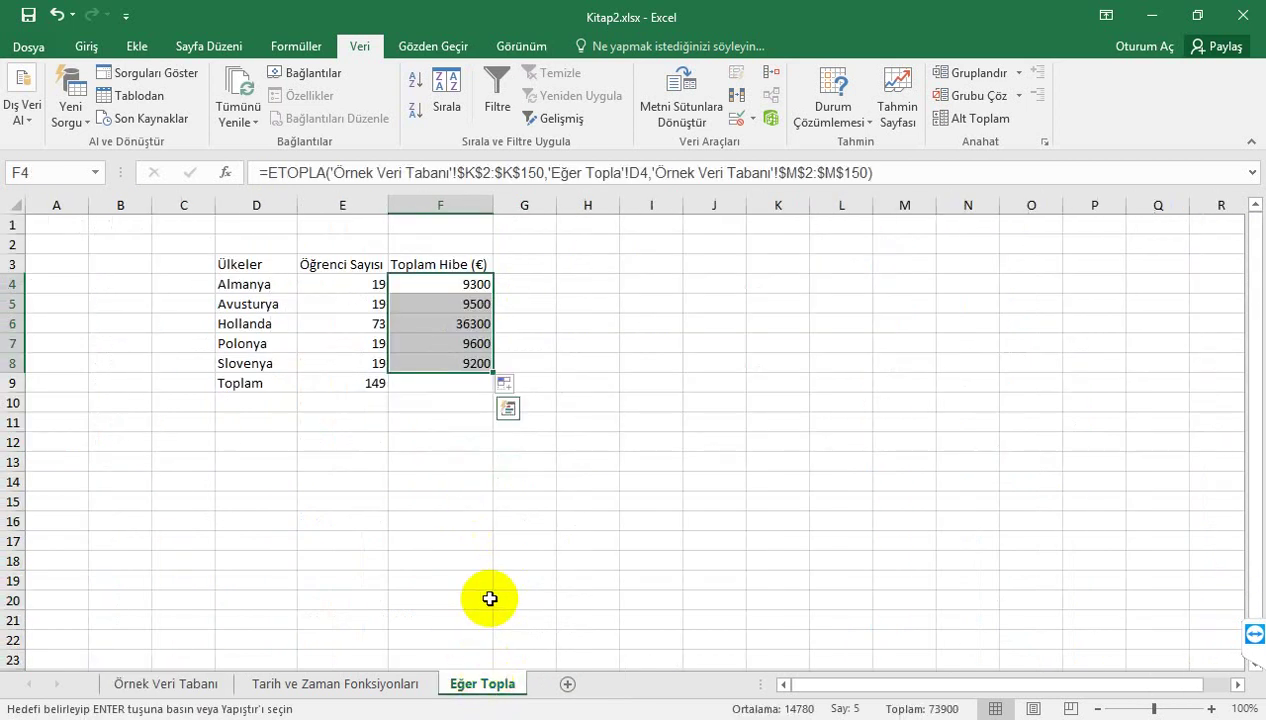
left_click(665, 282)
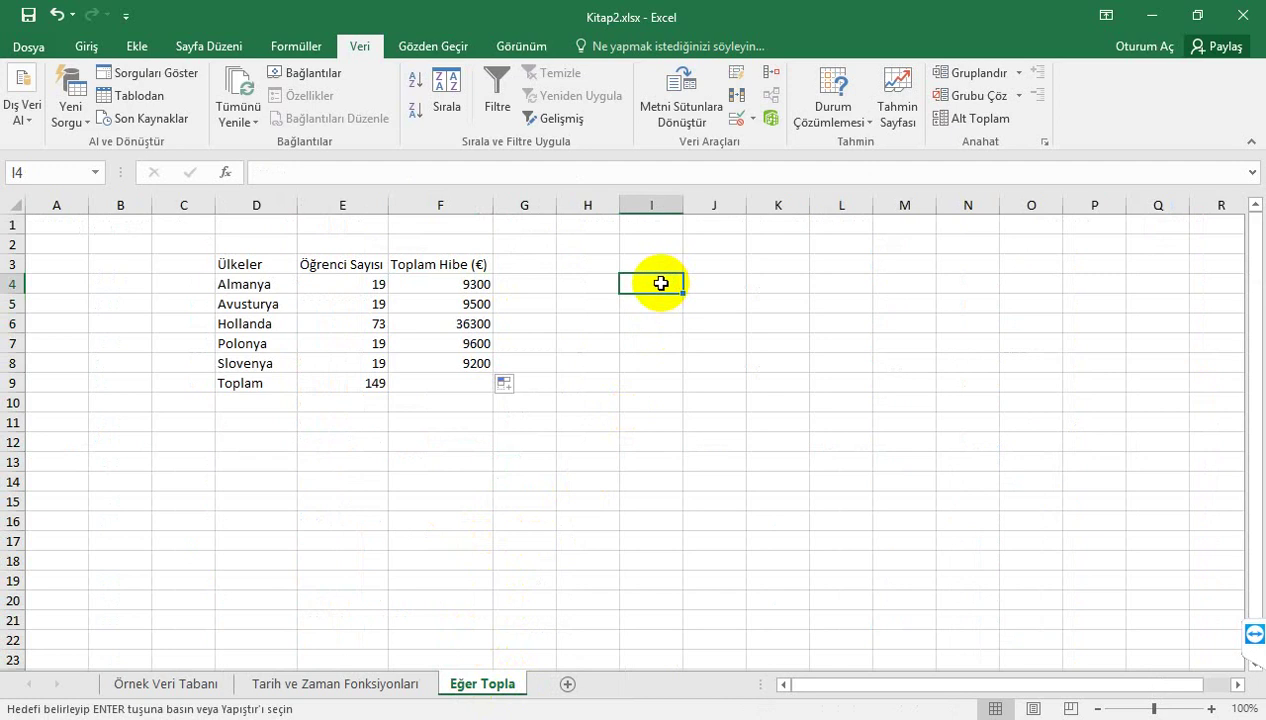
right_click(661, 283)
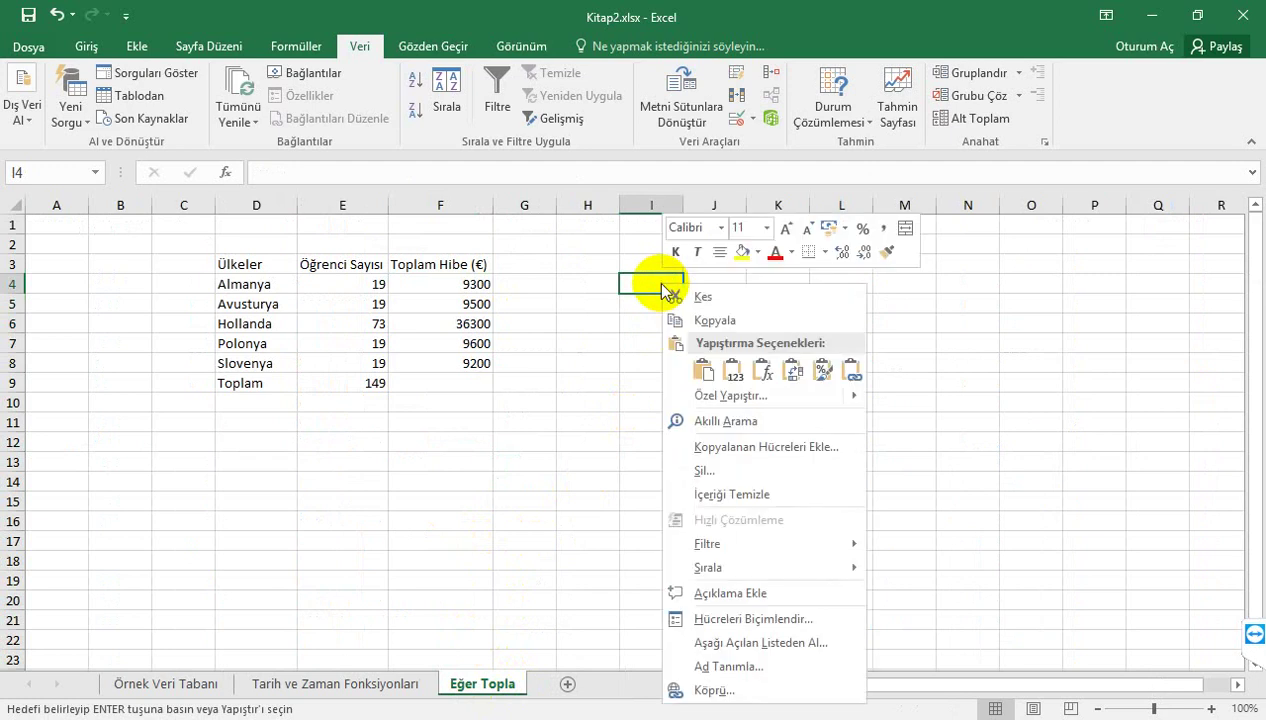
left_click(703, 373)
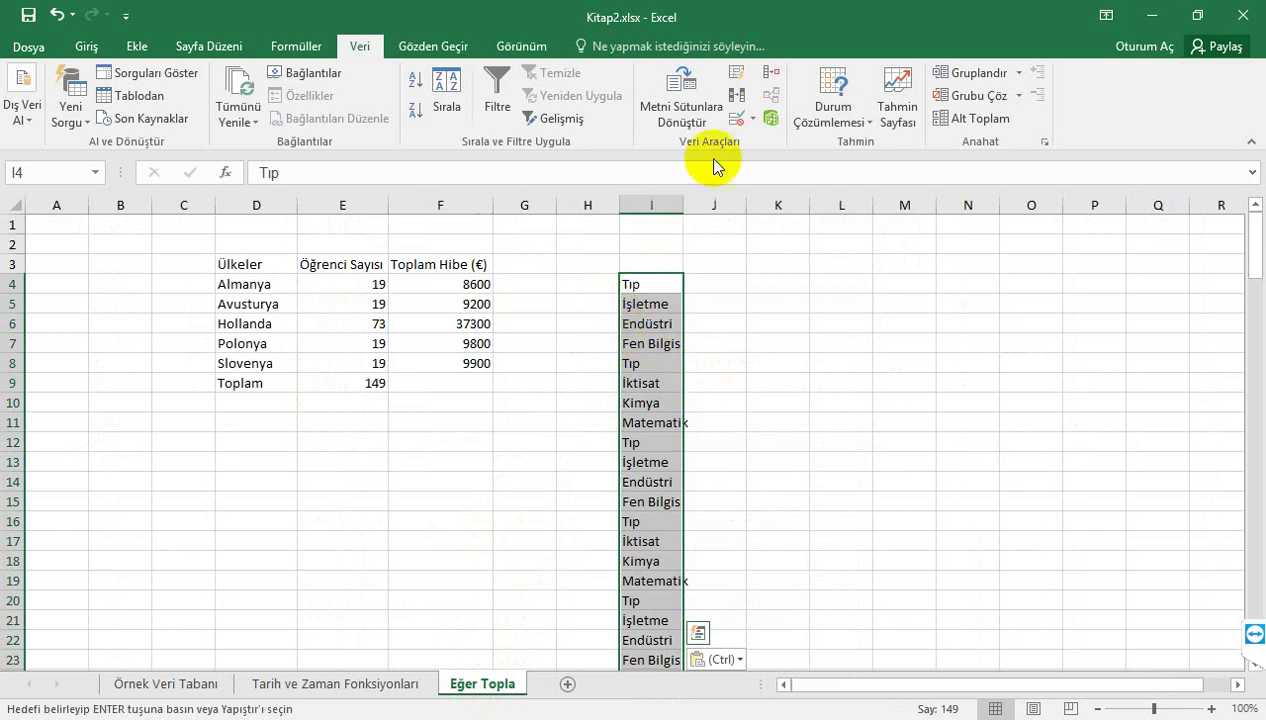
Step: Remove duplicate departments in column I, sort them A to Z, and widen column I
left_click(735, 103)
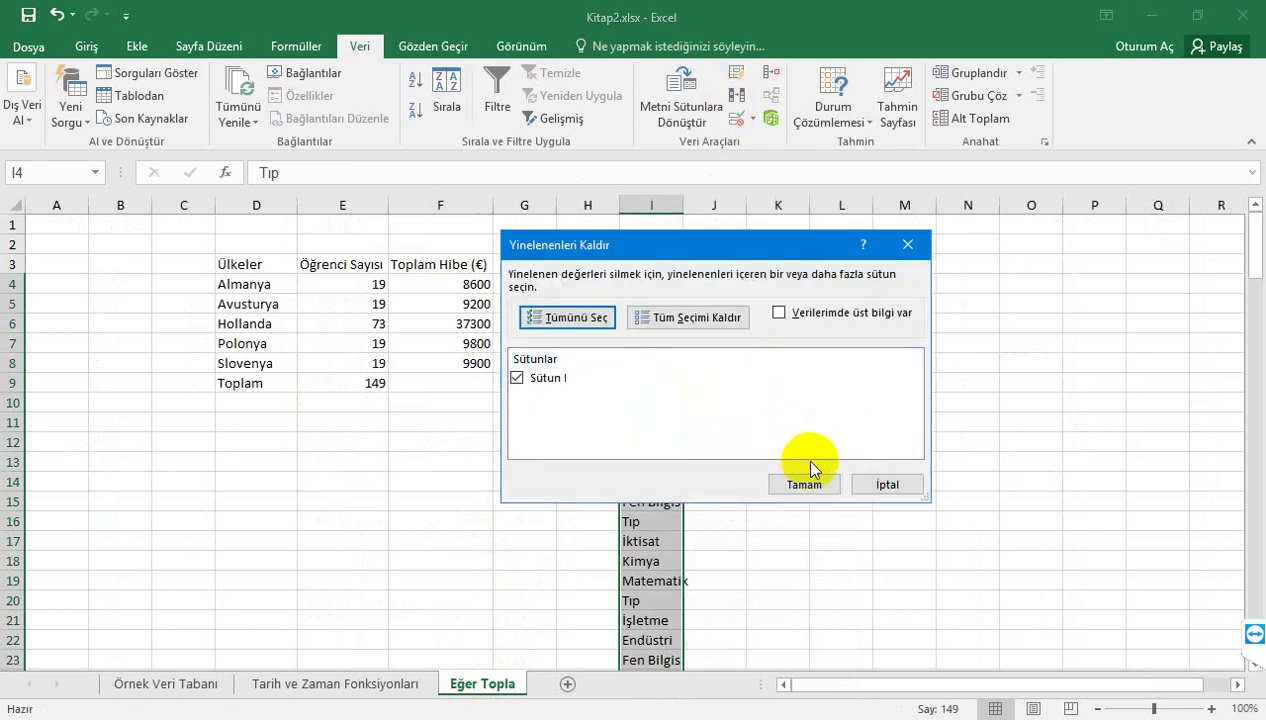
left_click(806, 487)
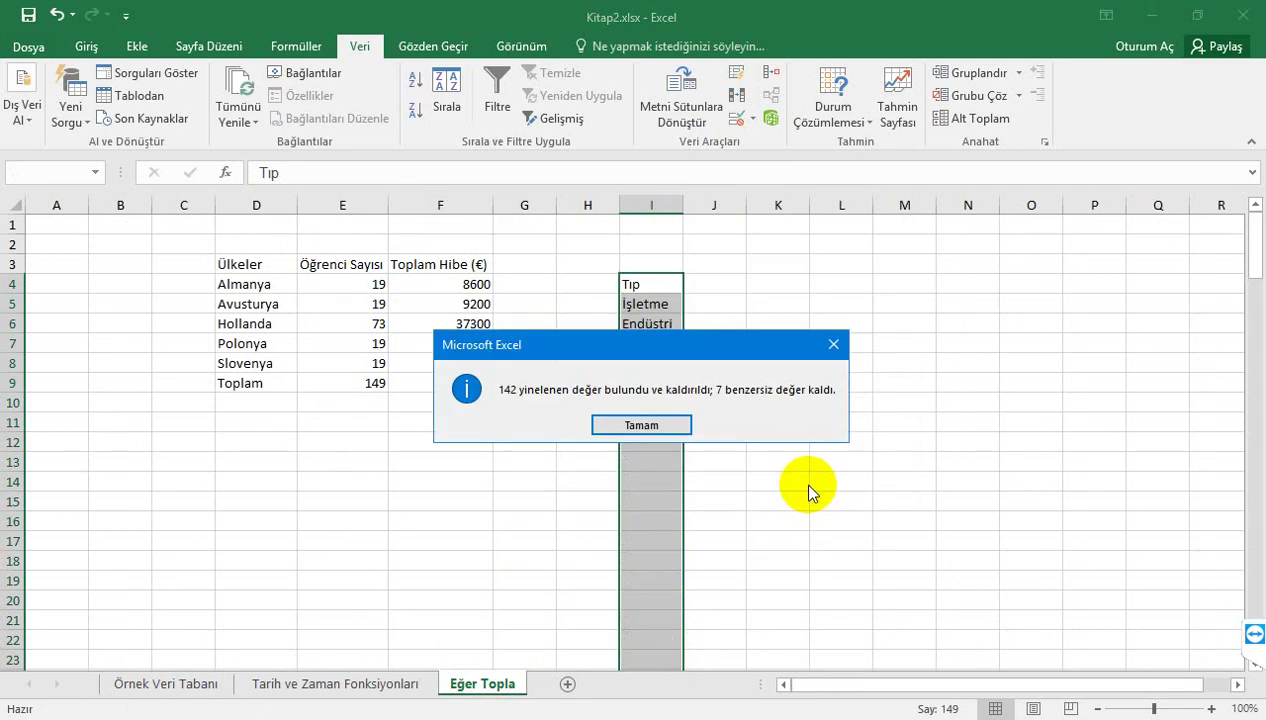
left_click(659, 428)
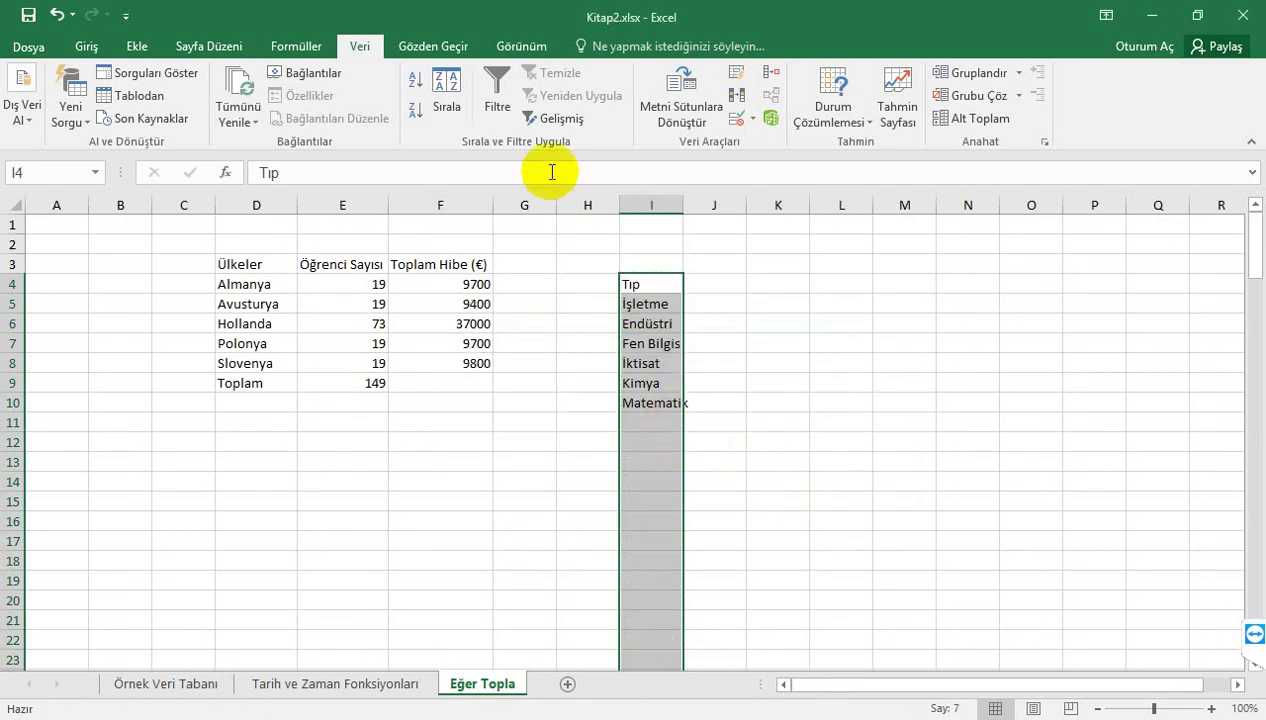
left_click(416, 83)
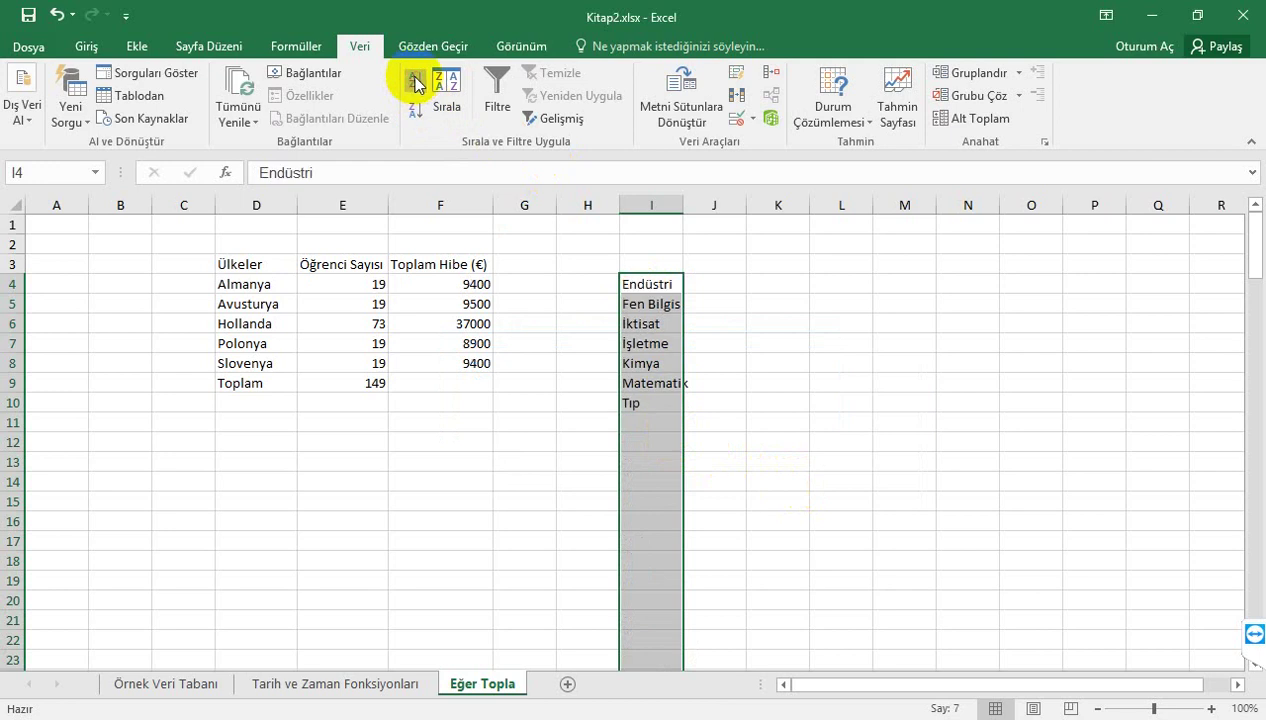
left_click_drag(684, 205, 692, 205)
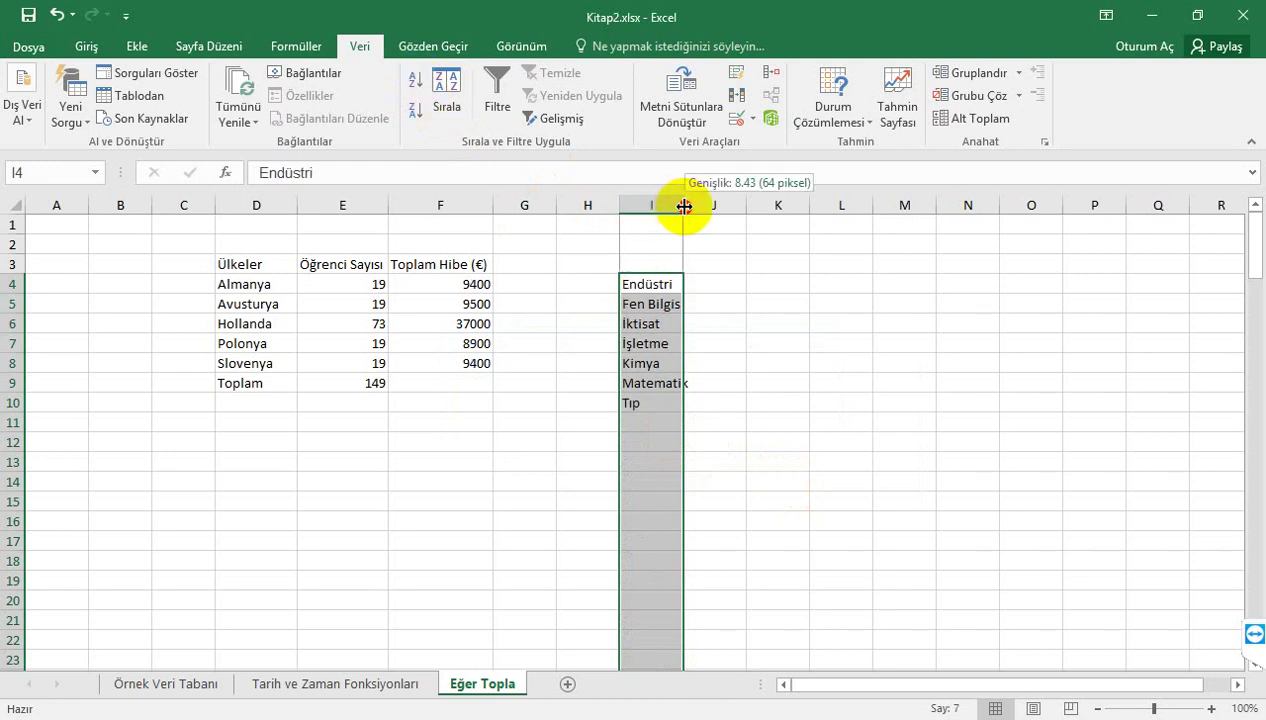
Step: Enter the headers Bölüm in I3 and Öğrenci Sayısı in J3
left_click(678, 259)
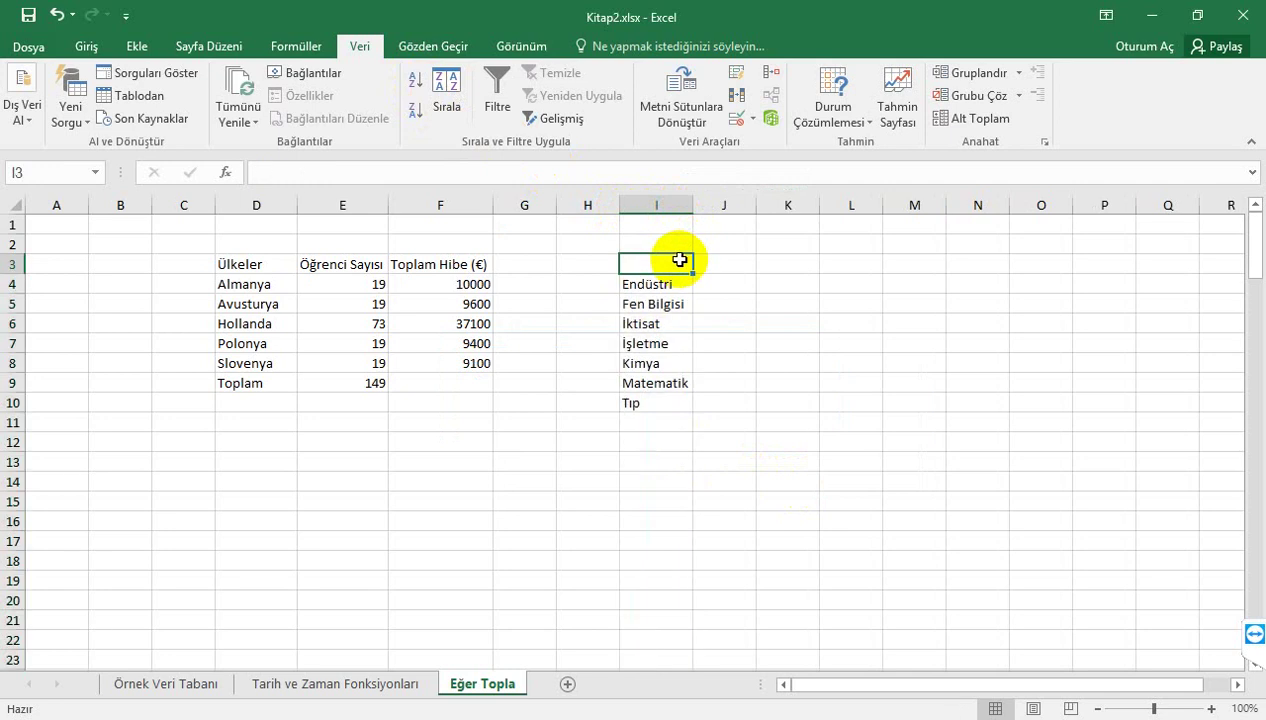
type("Böl")
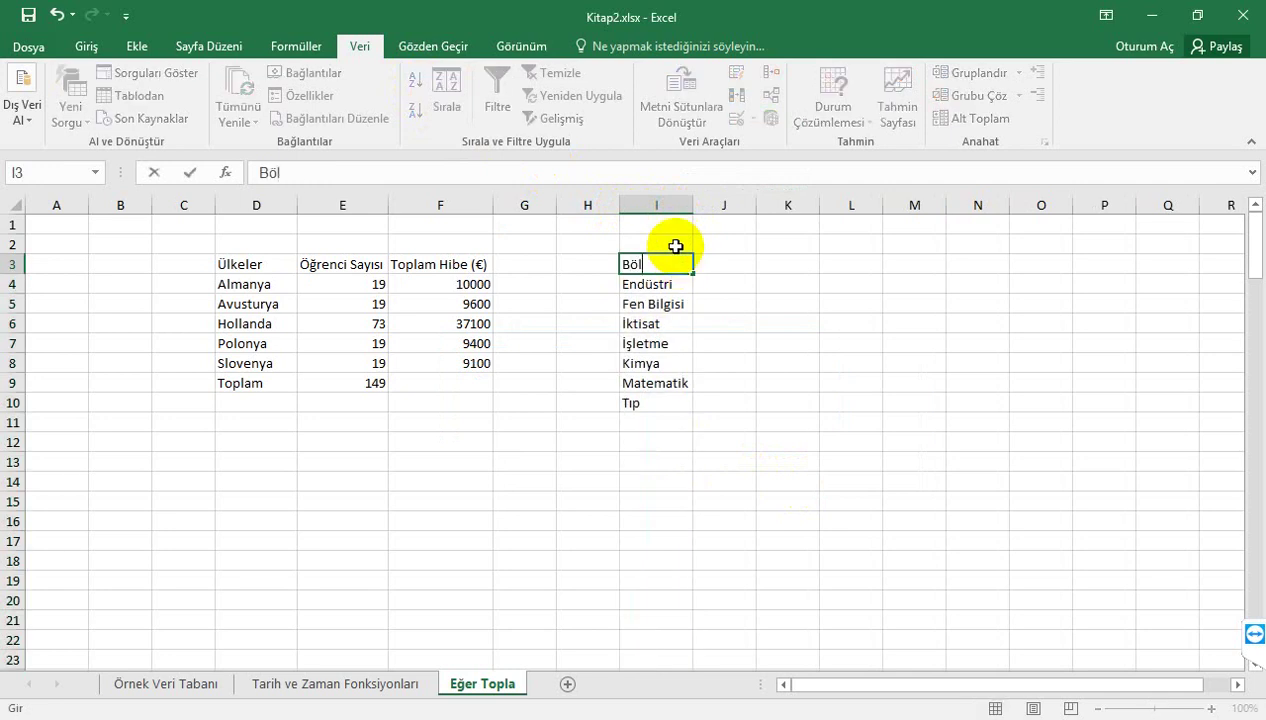
type("üm")
key("Tab")
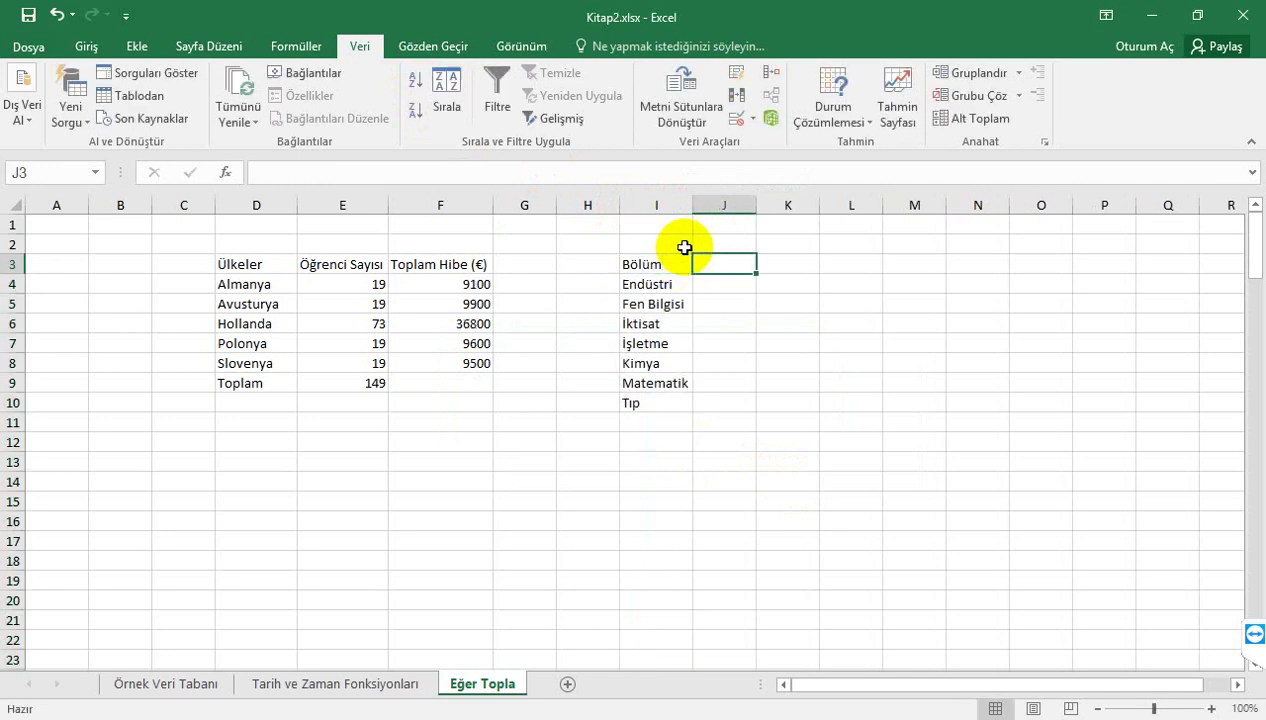
type("Öğ")
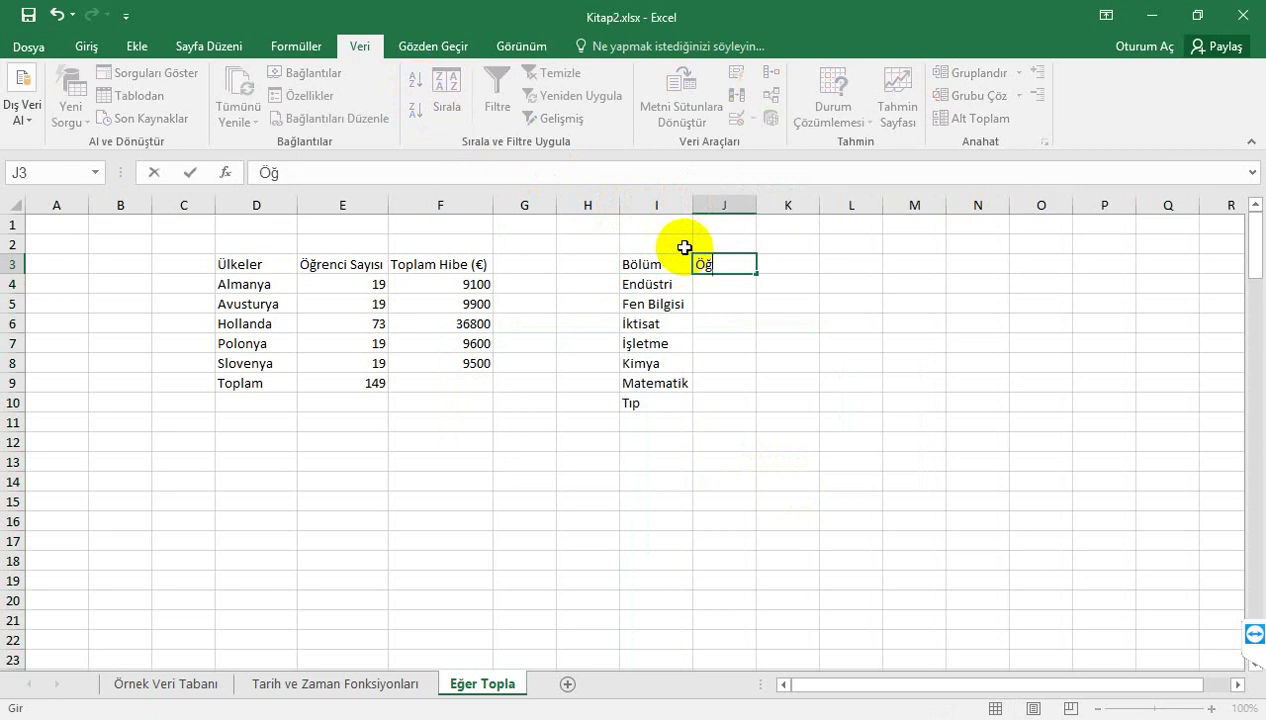
type("renci SAyıs")
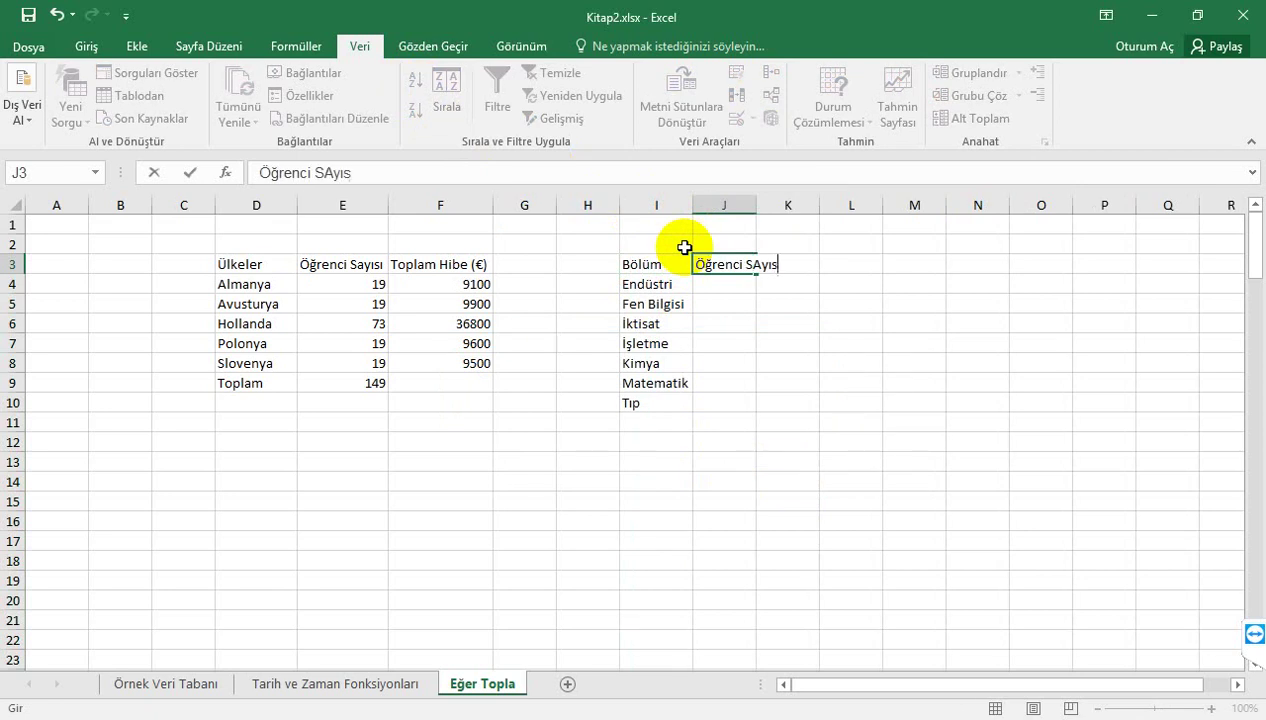
type("ı")
key("Return")
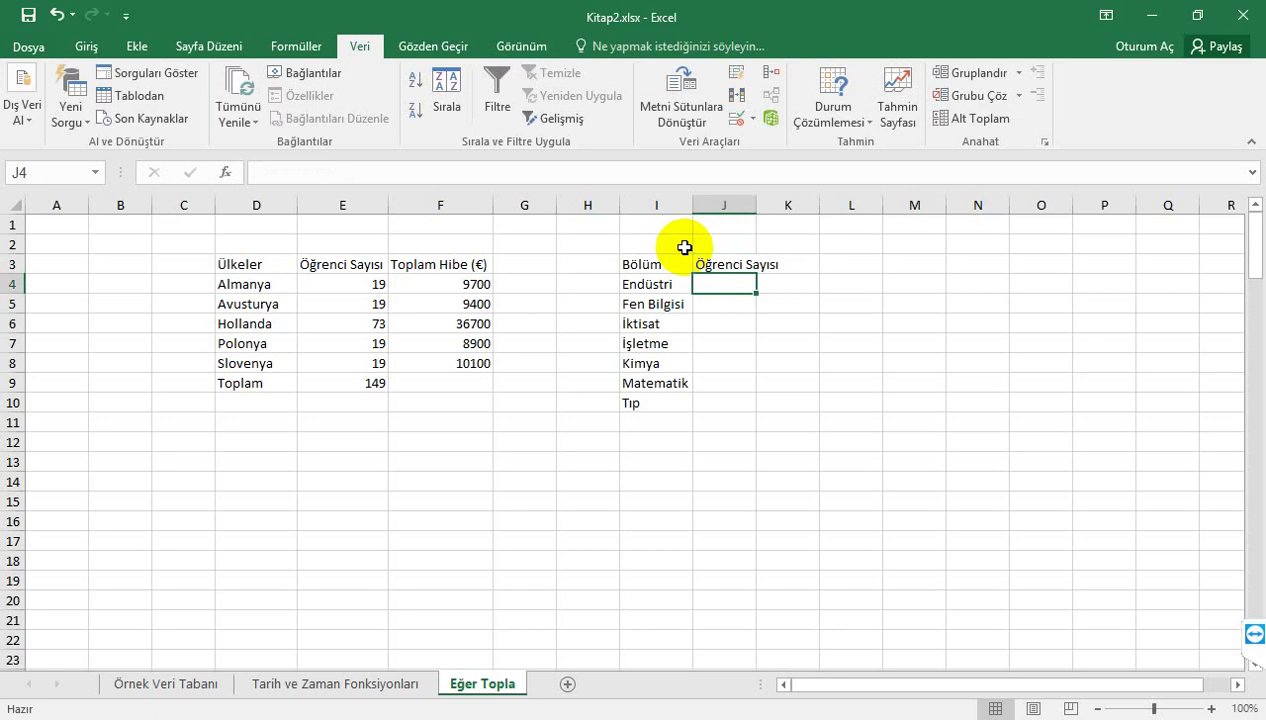
key("Up")
key("Right")
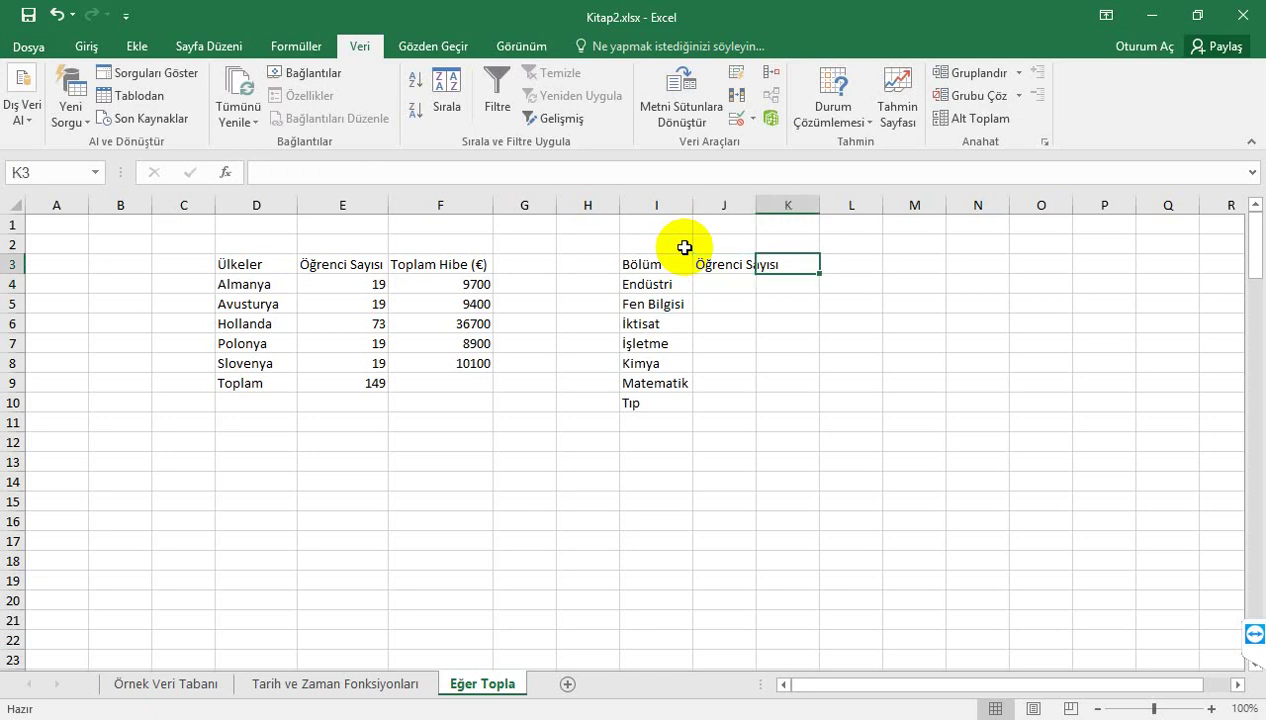
Step: Enter Toplam Hibe in K3 and autofit columns J and K to their headers
type("Toplam H")
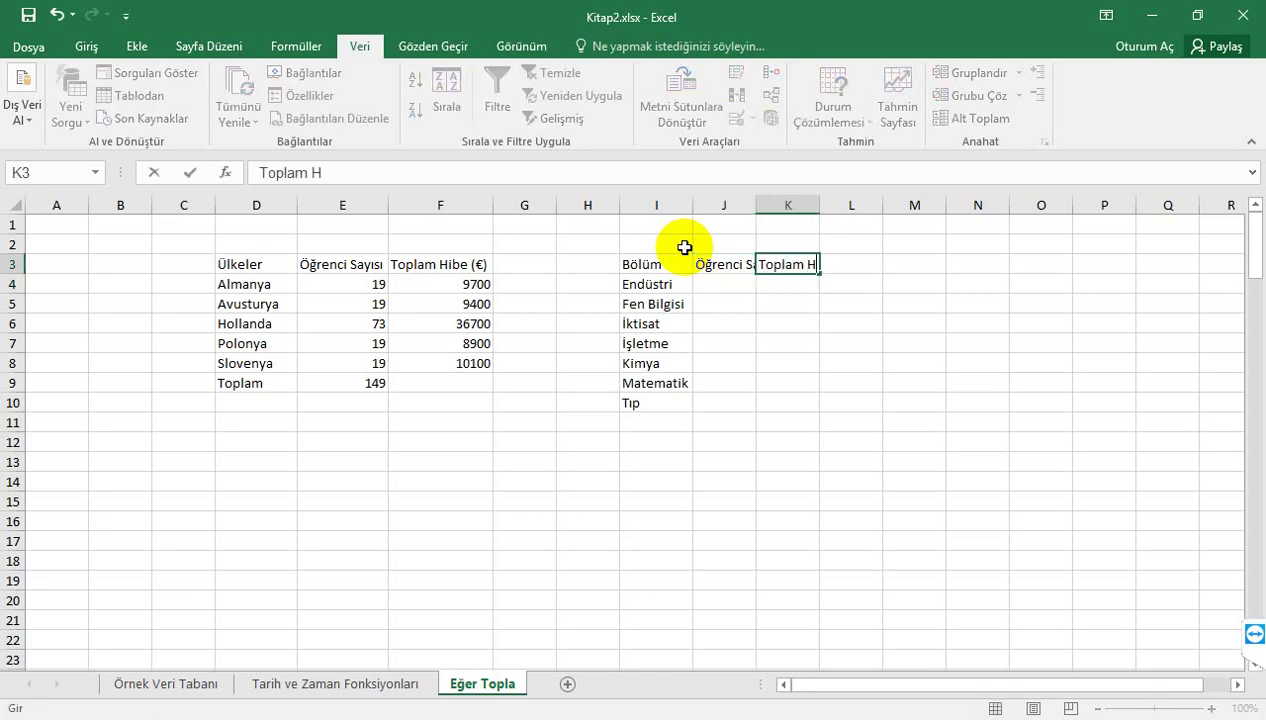
type("ibe")
key("BackSpace")
key("BackSpace")
type("be")
key("Return")
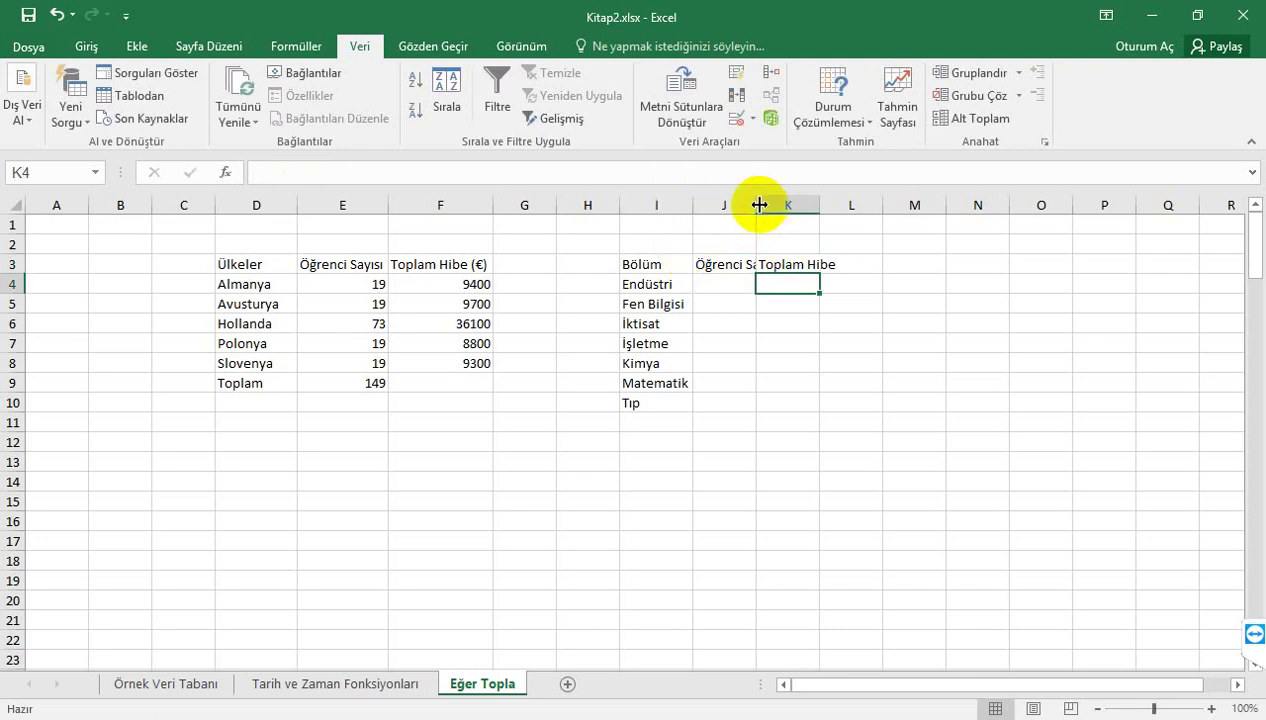
key("F9")
double_click(822, 198)
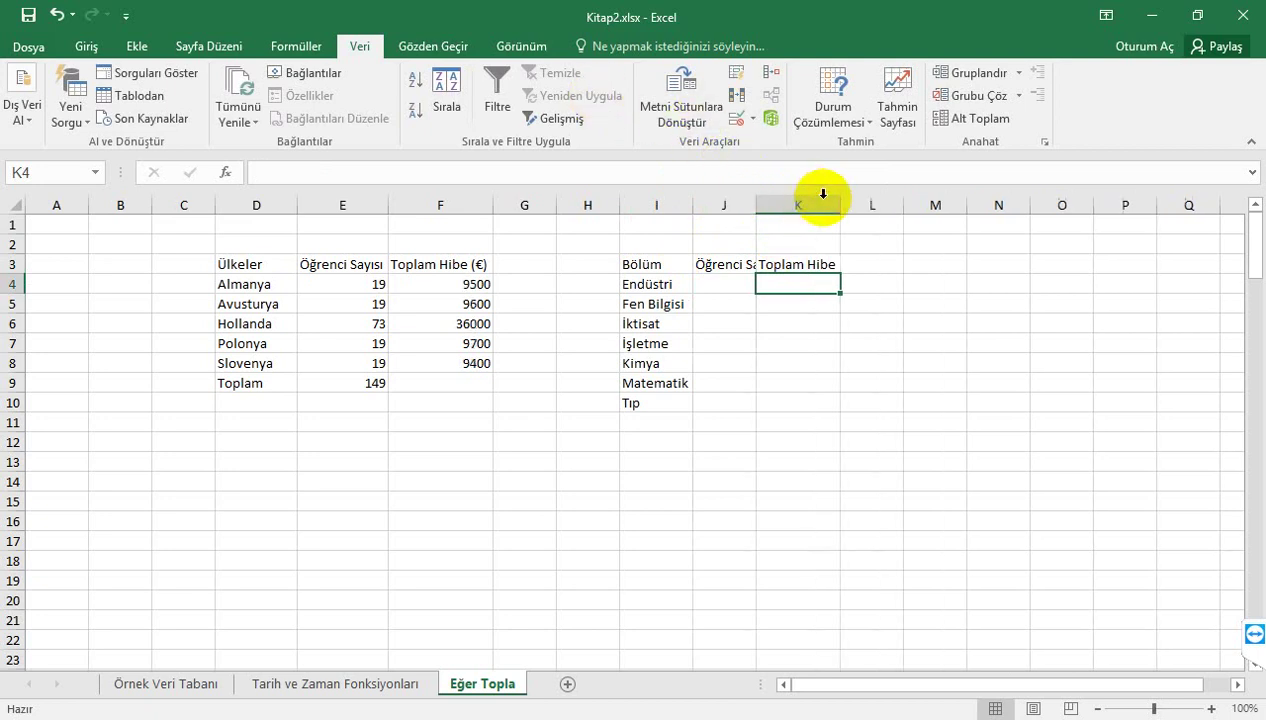
double_click(760, 207)
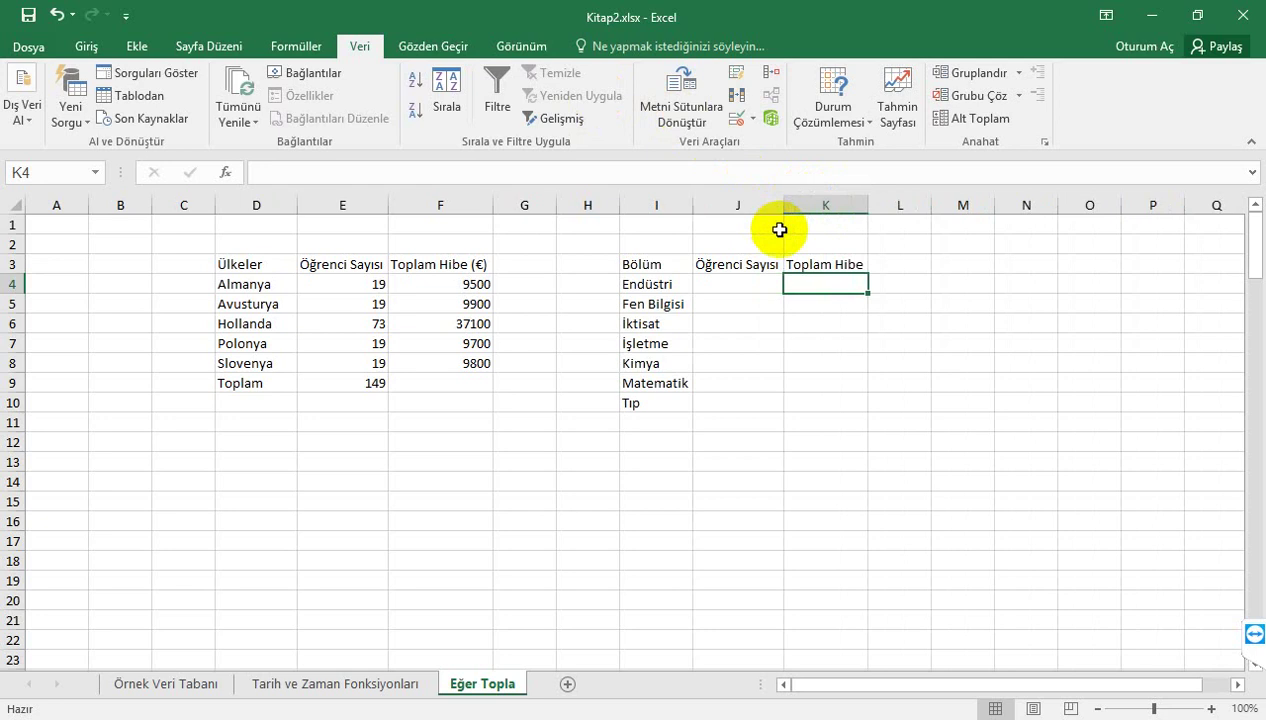
Step: Start an EĞERSAY formula in J4 over the data sheet's Bölüm range F2:F150
left_click(767, 287)
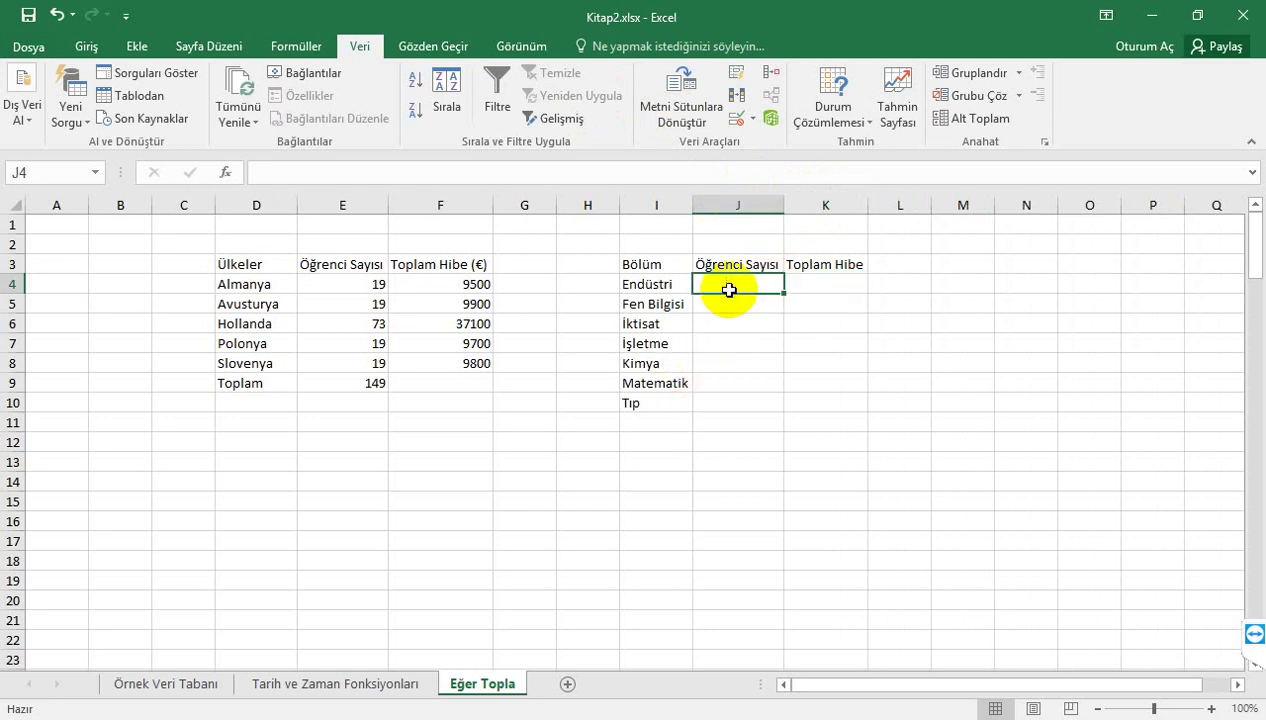
type("=")
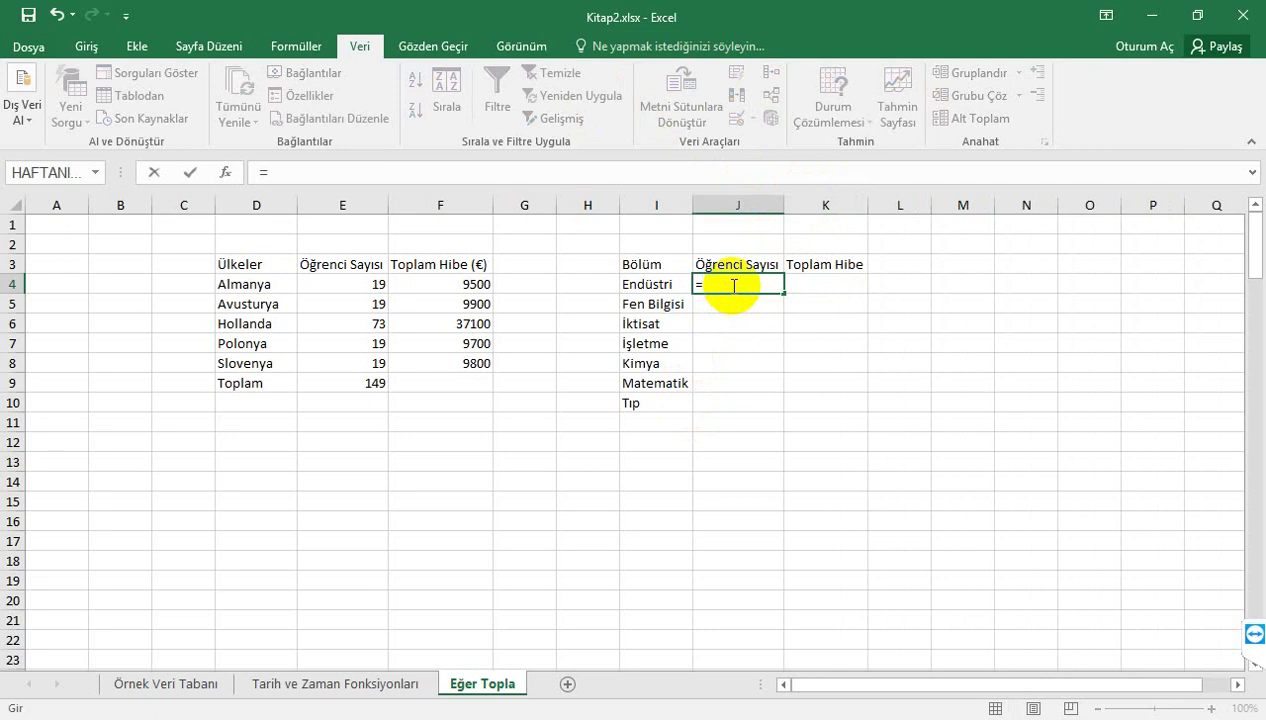
type("eğer")
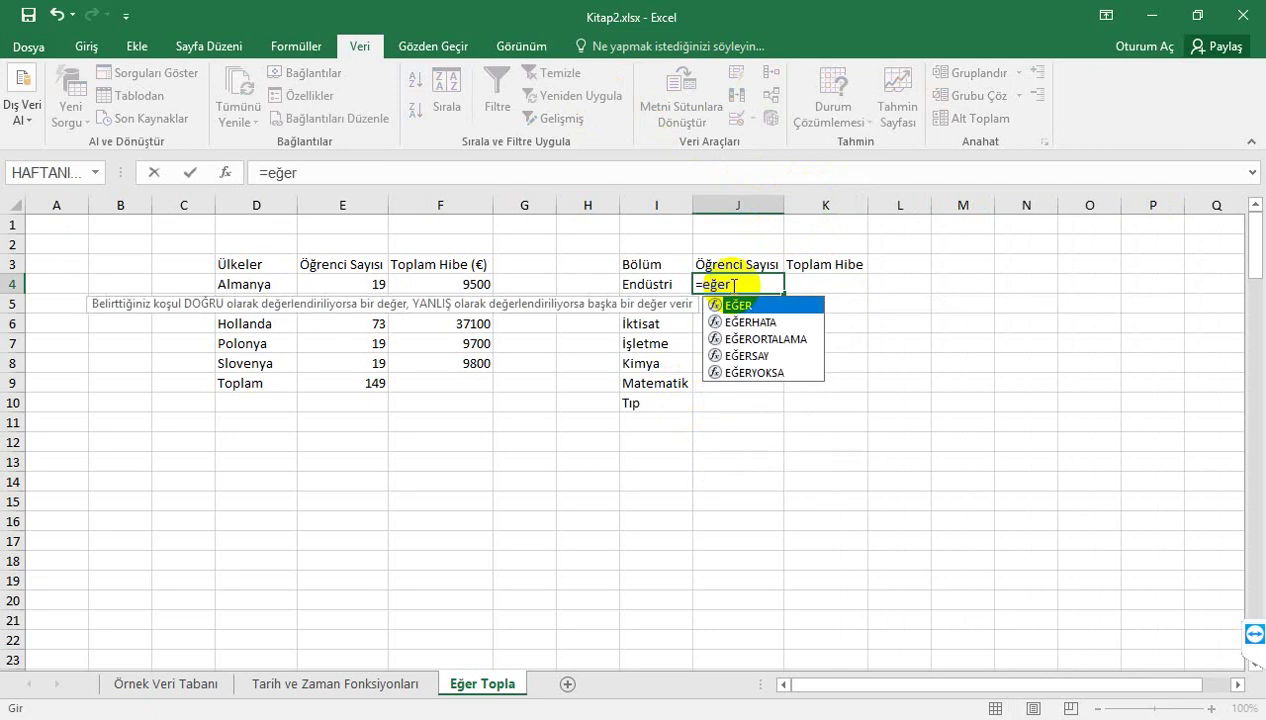
double_click(762, 357)
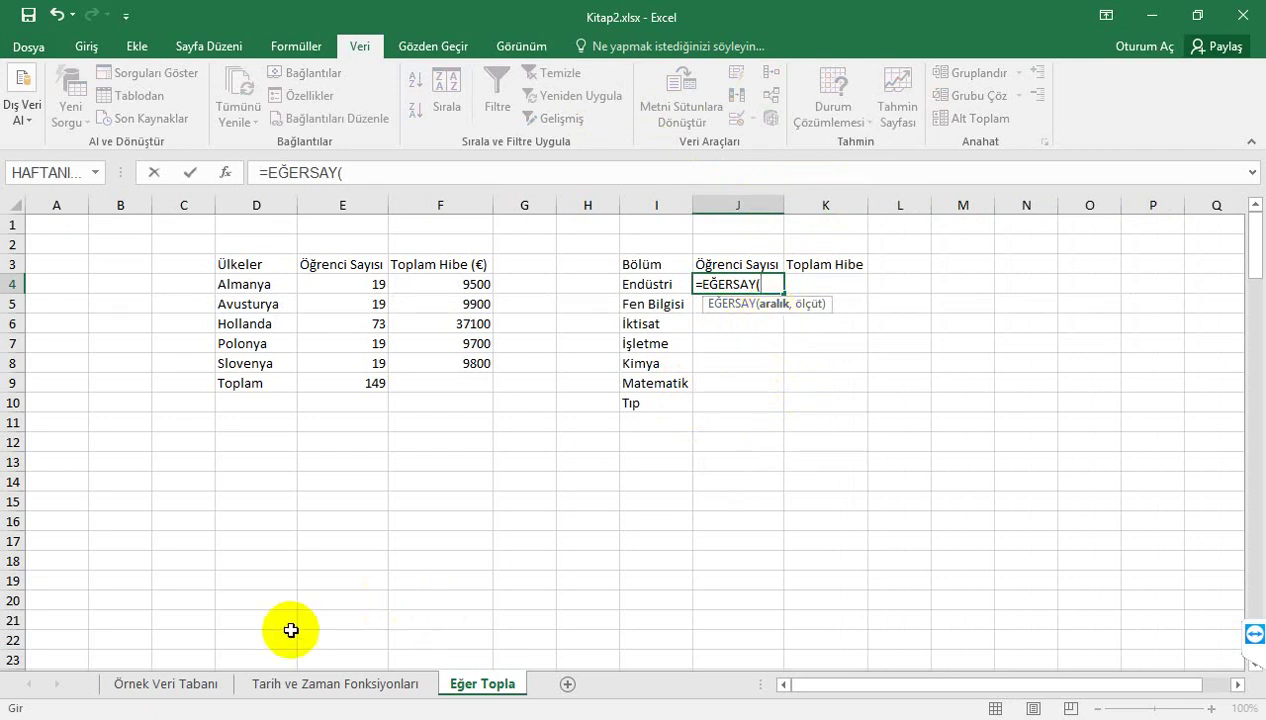
left_click(163, 690)
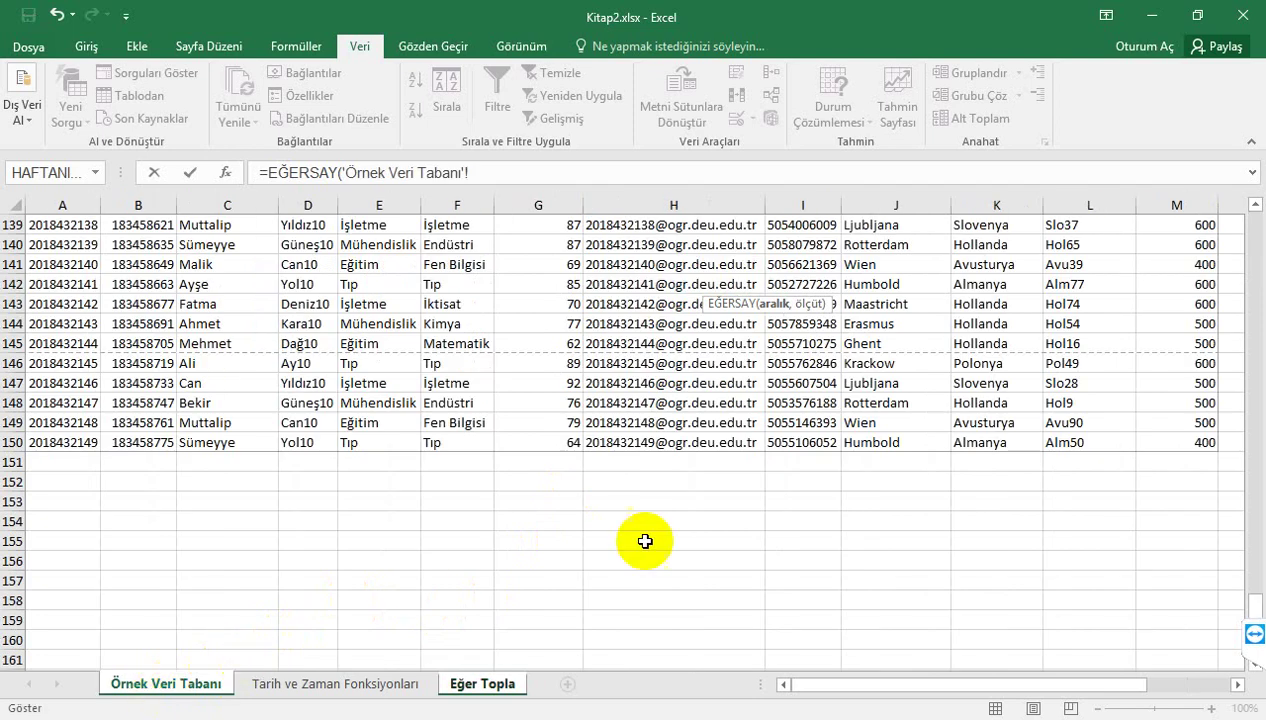
left_click(461, 445)
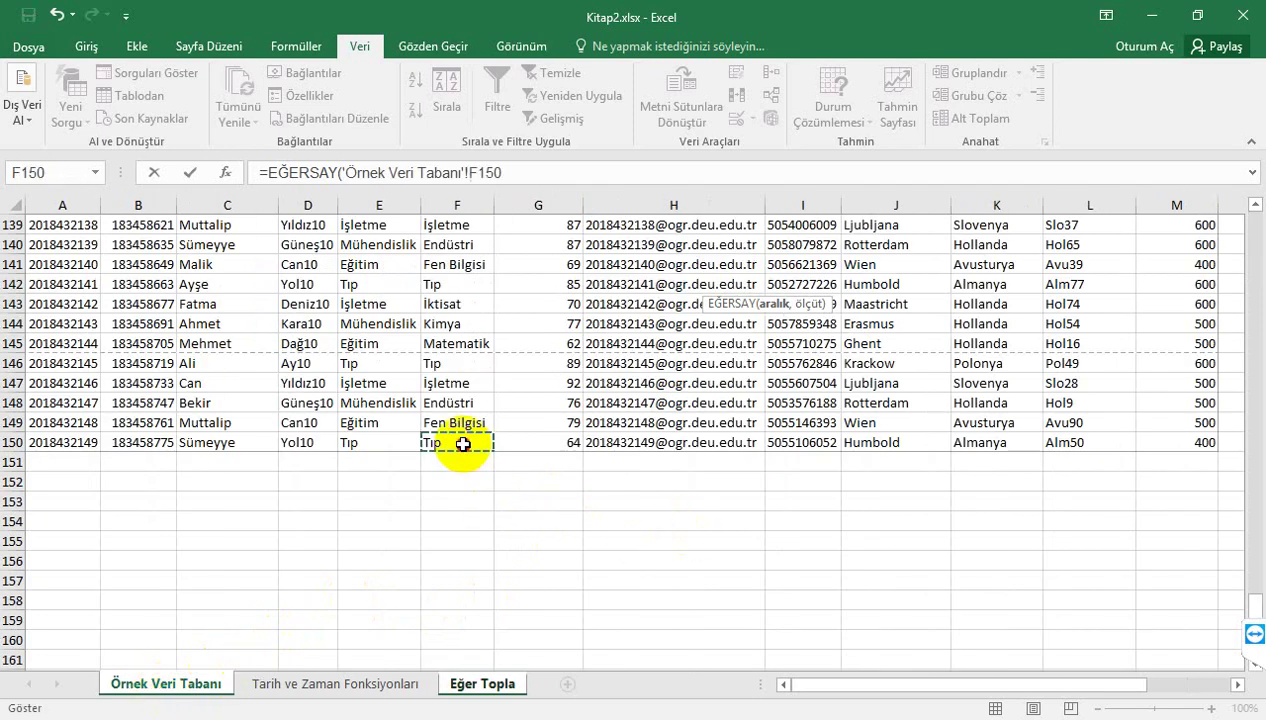
mouse_move(461, 438)
left_mouse_down()
mouse_move(461, 359)
mouse_move(528, 192)
mouse_move(456, 152)
mouse_move(455, 128)
mouse_move(458, 266)
left_mouse_up()
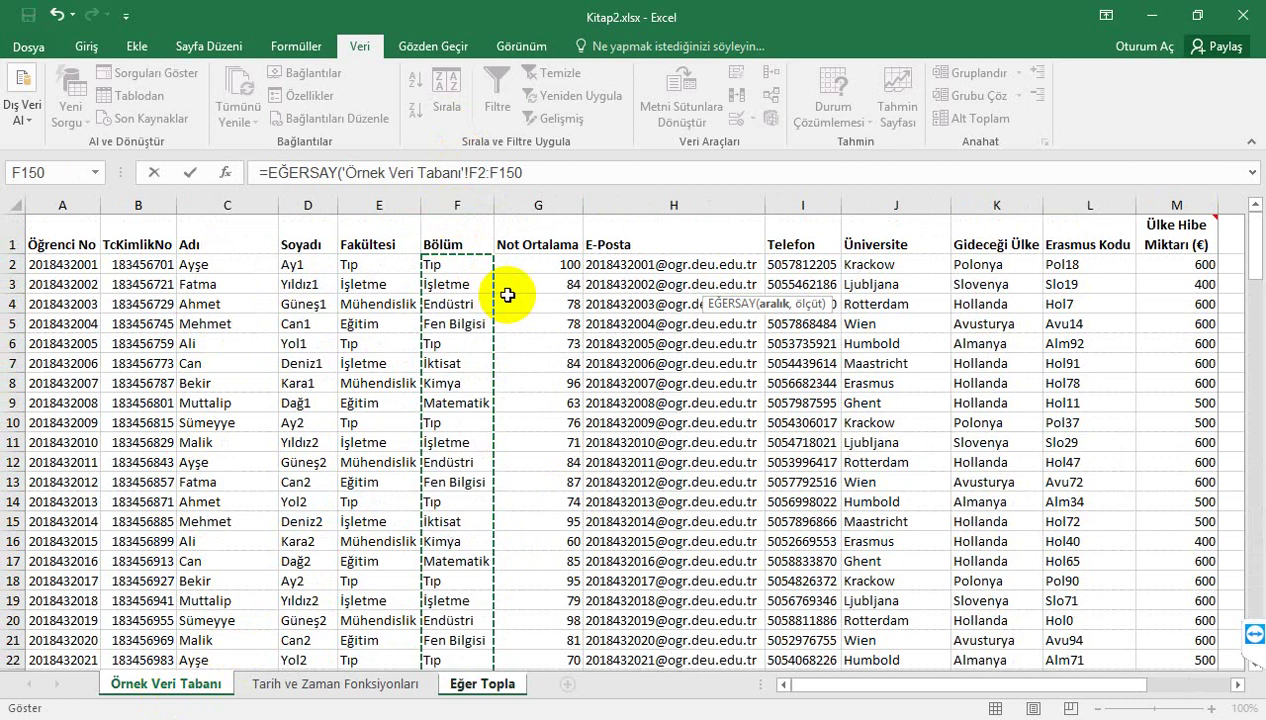
Step: Add Endüstri cell I4 on the Eğer Topla sheet as the count criterion
left_click(534, 173)
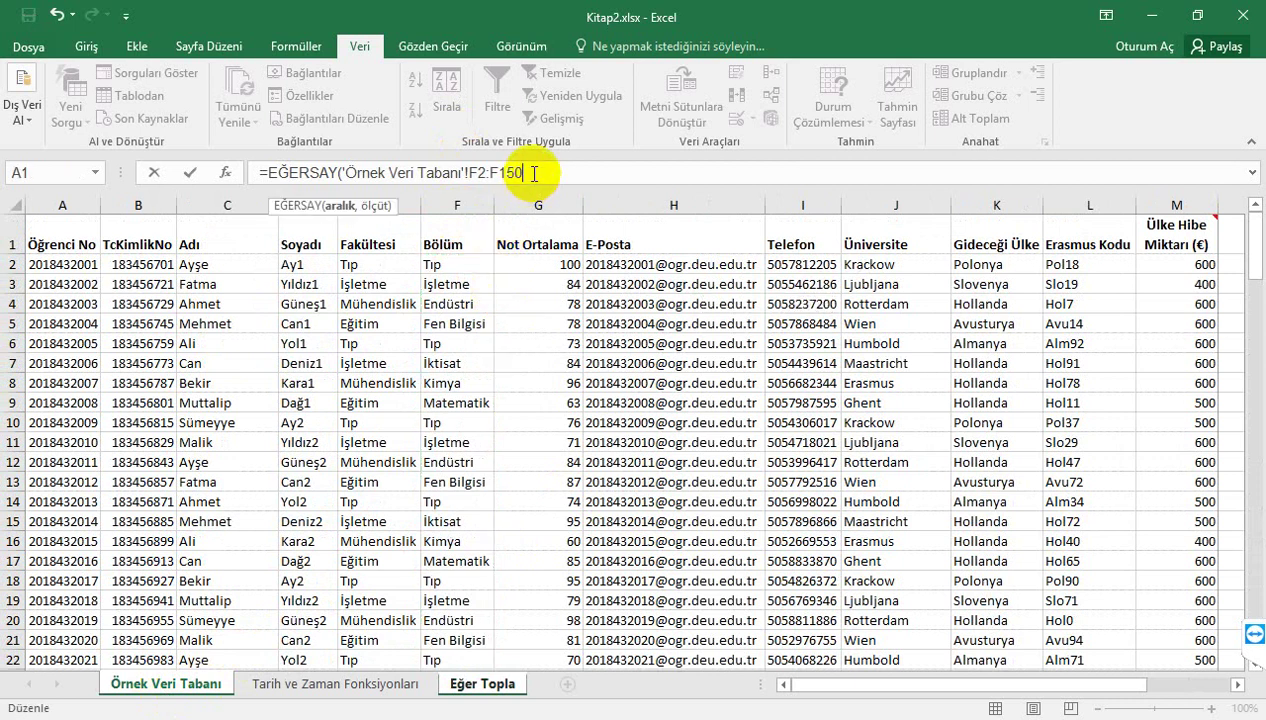
type(";")
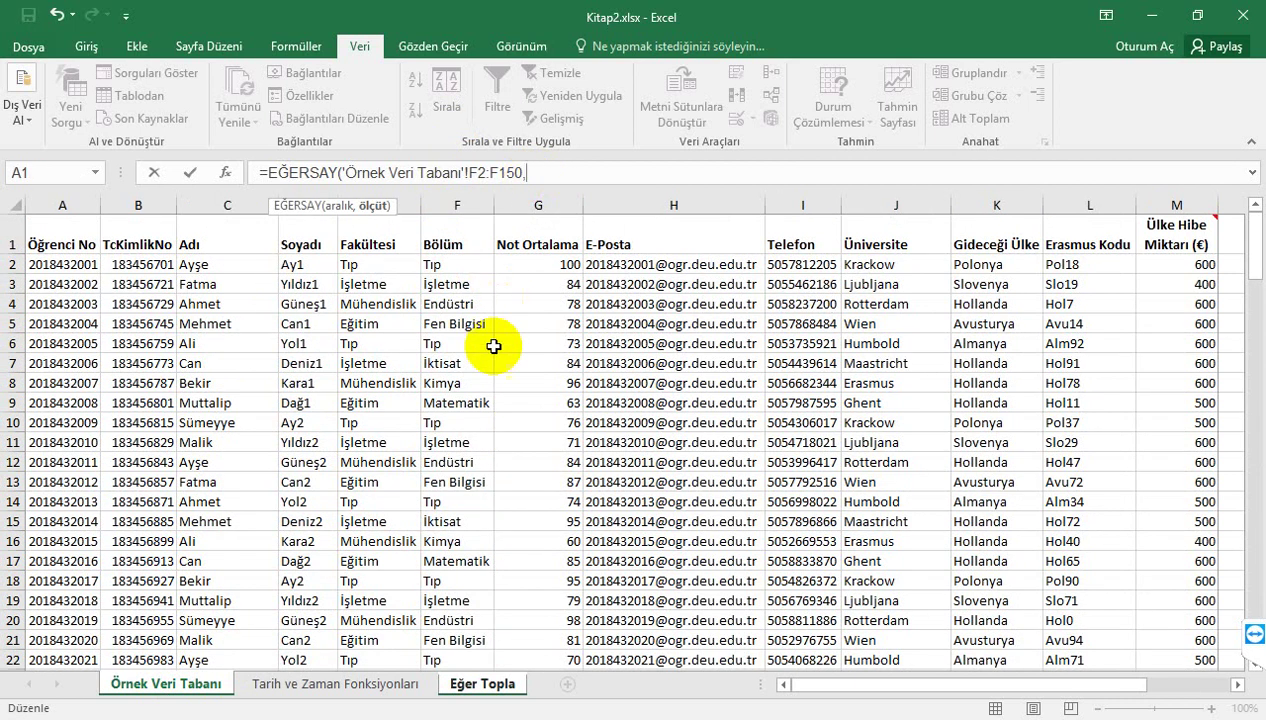
left_click(459, 688)
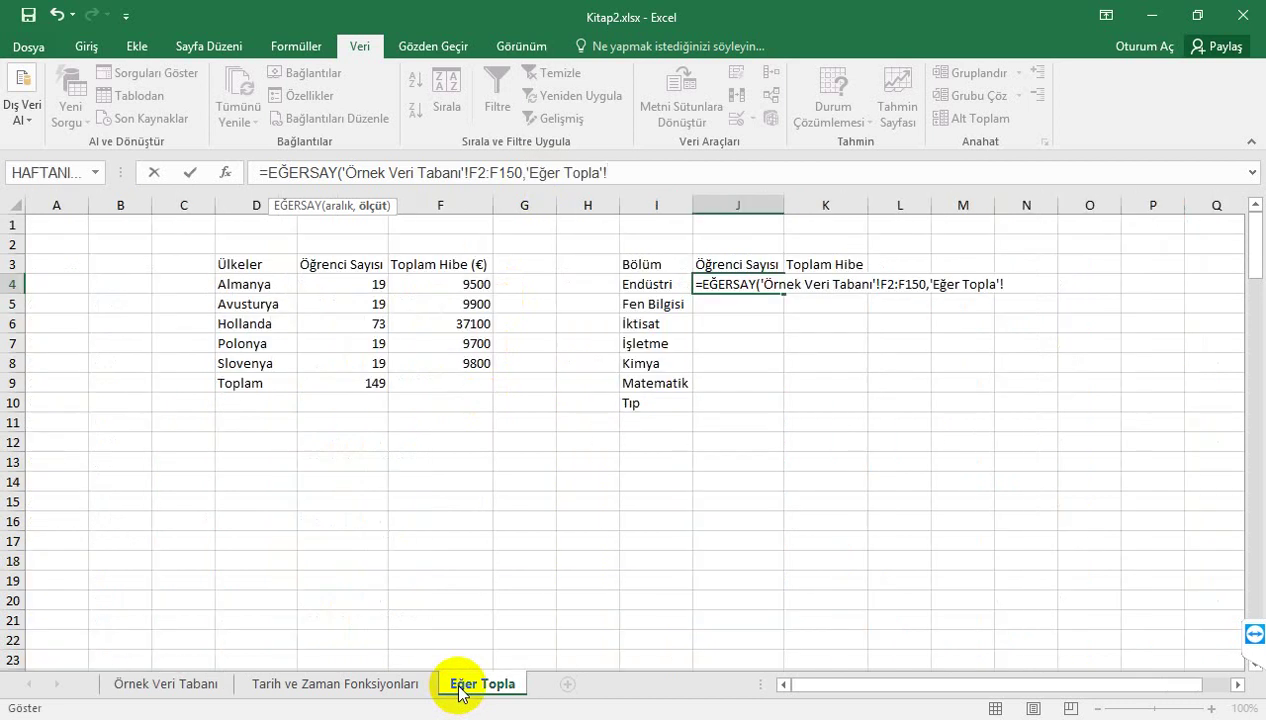
left_click(637, 288)
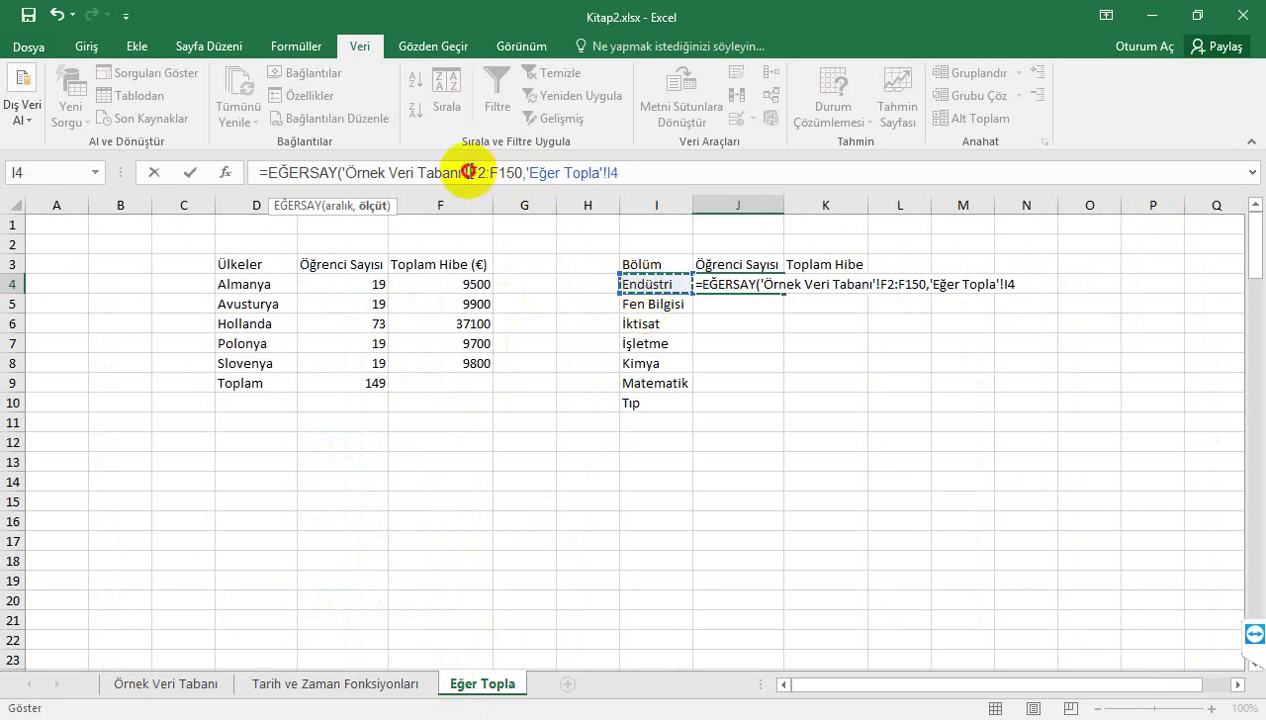
left_click(469, 172)
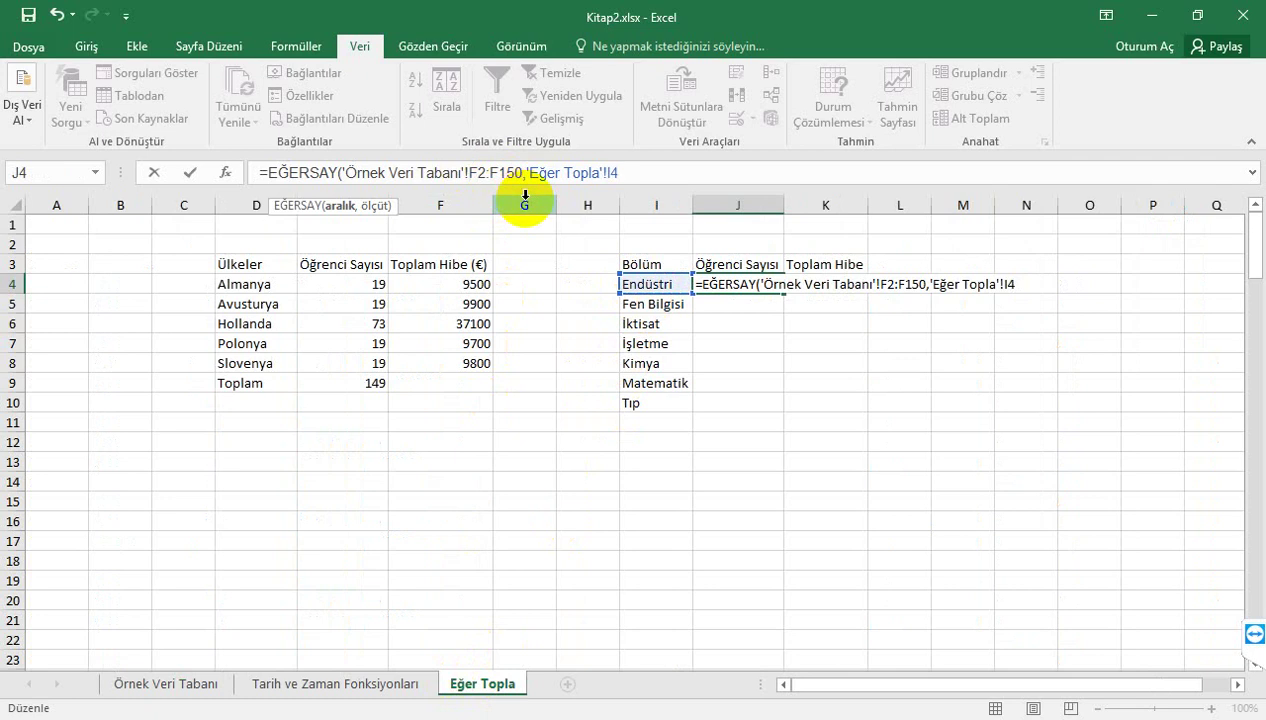
Step: Make the counted range absolute as $F$2:$F$150 and close the EĞERSAY formula
type("$")
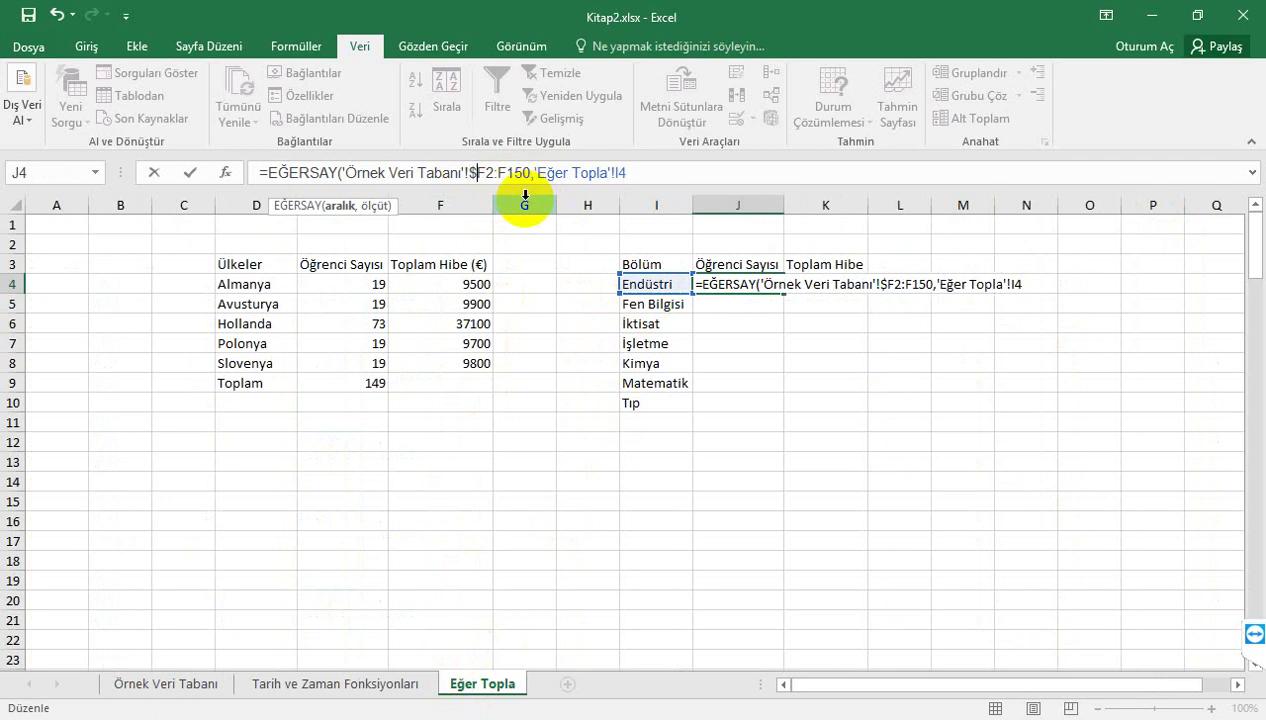
left_click(487, 172)
type("$")
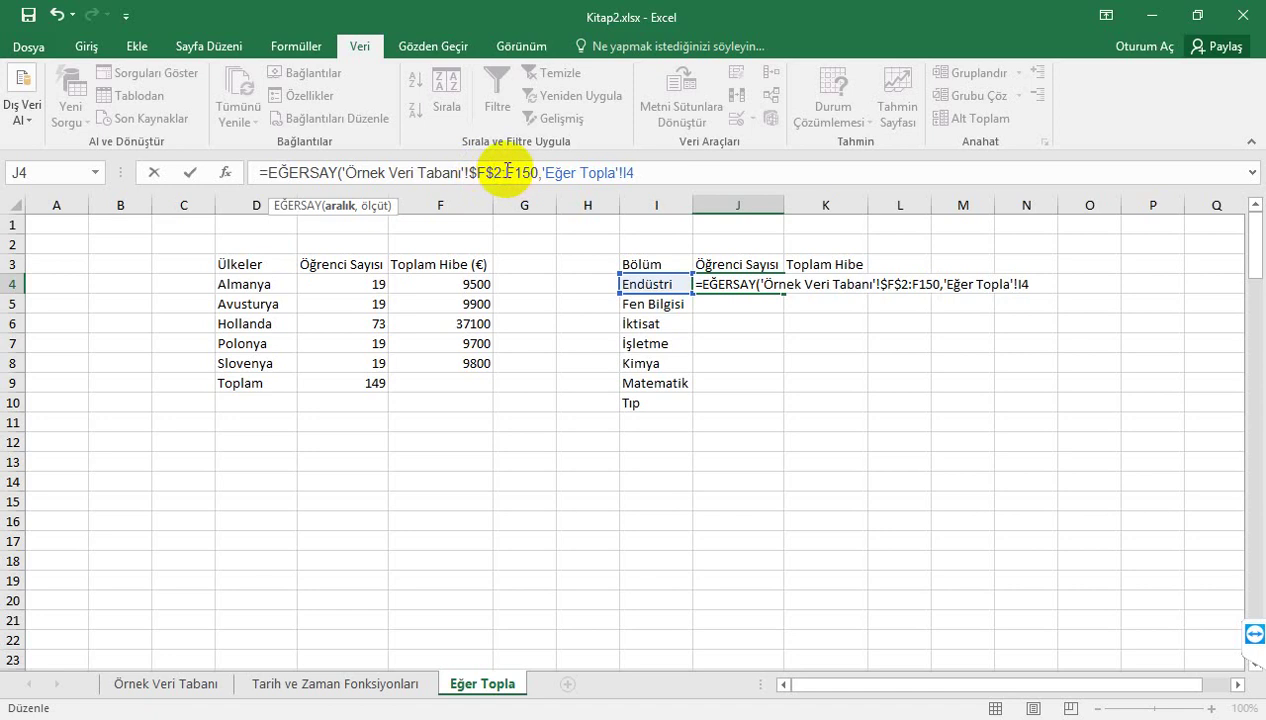
left_click(508, 172)
type("$")
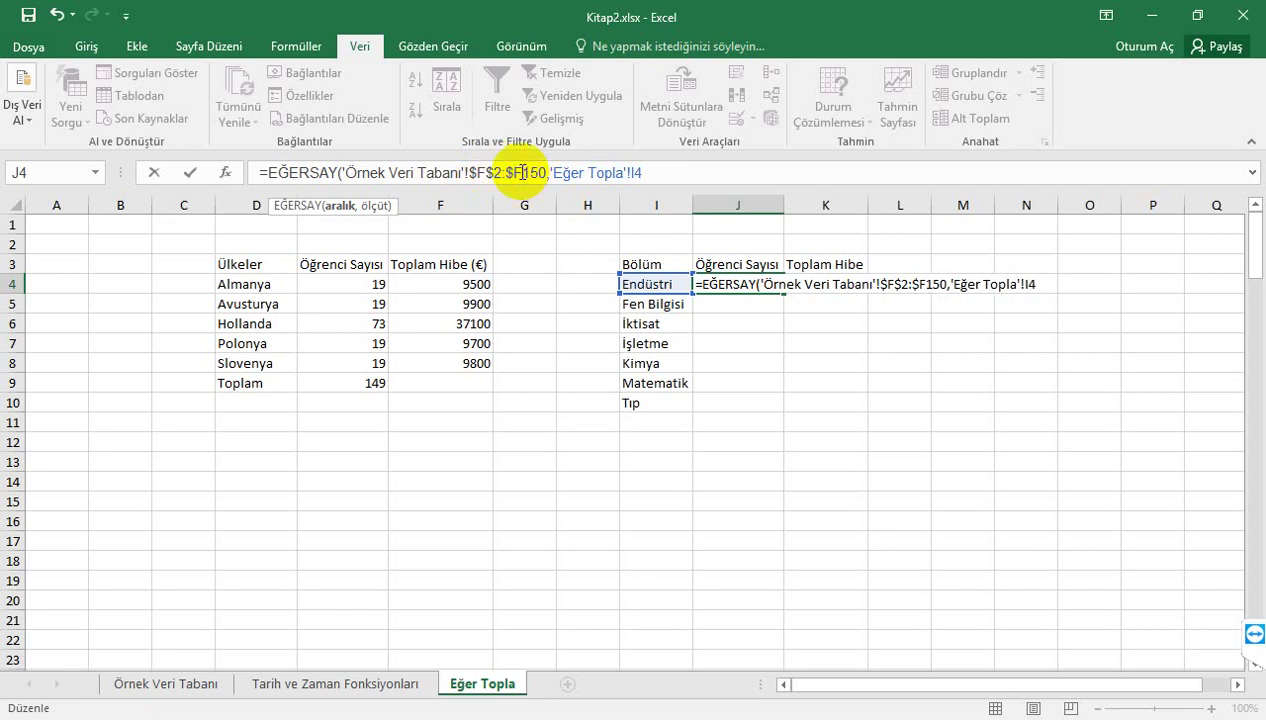
left_click(527, 172)
type("$")
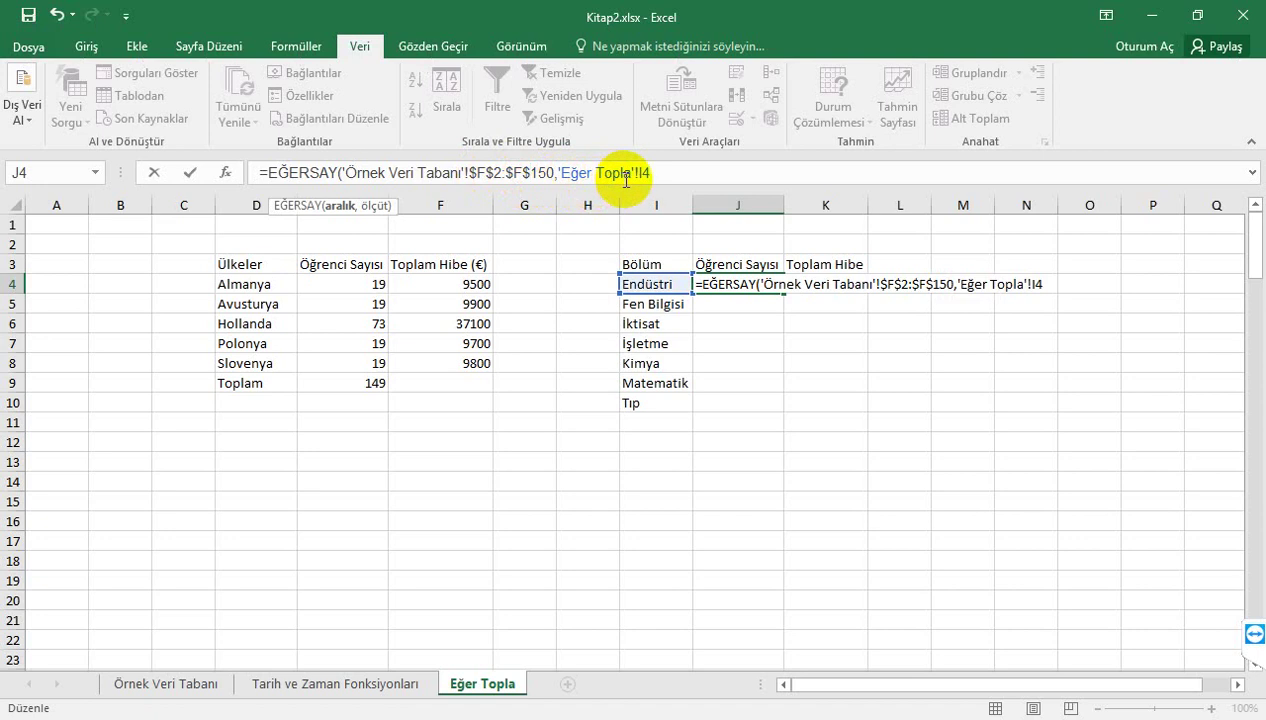
left_click(652, 172)
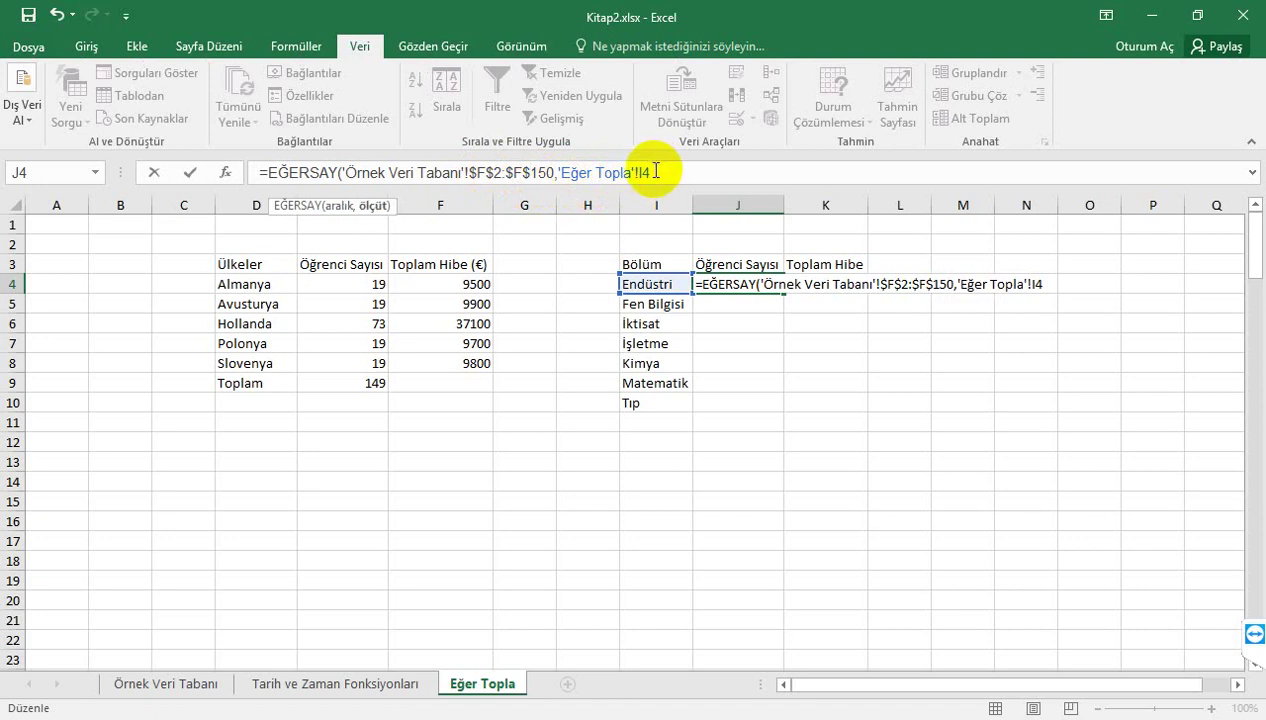
type(")")
Step: Enter the count formula and fill it down J4:J10, giving 19, 19, 18, 19, 18, 18, 38
key("Return")
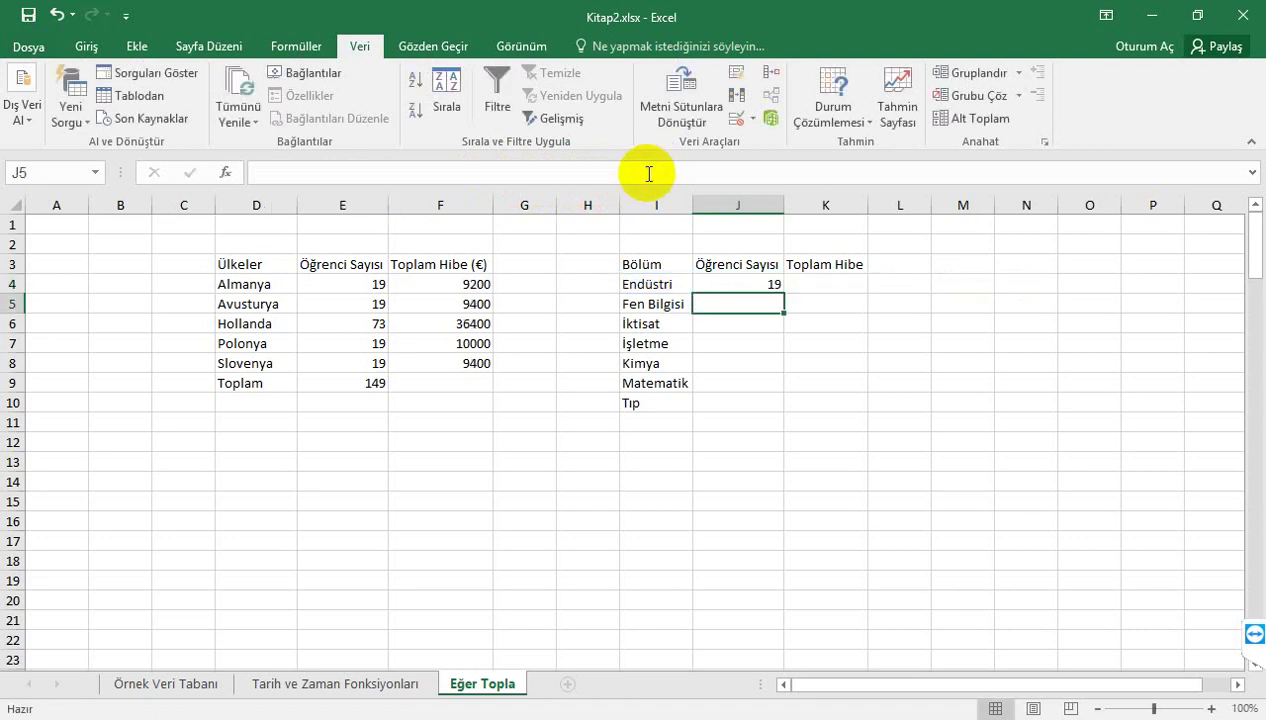
left_click(751, 284)
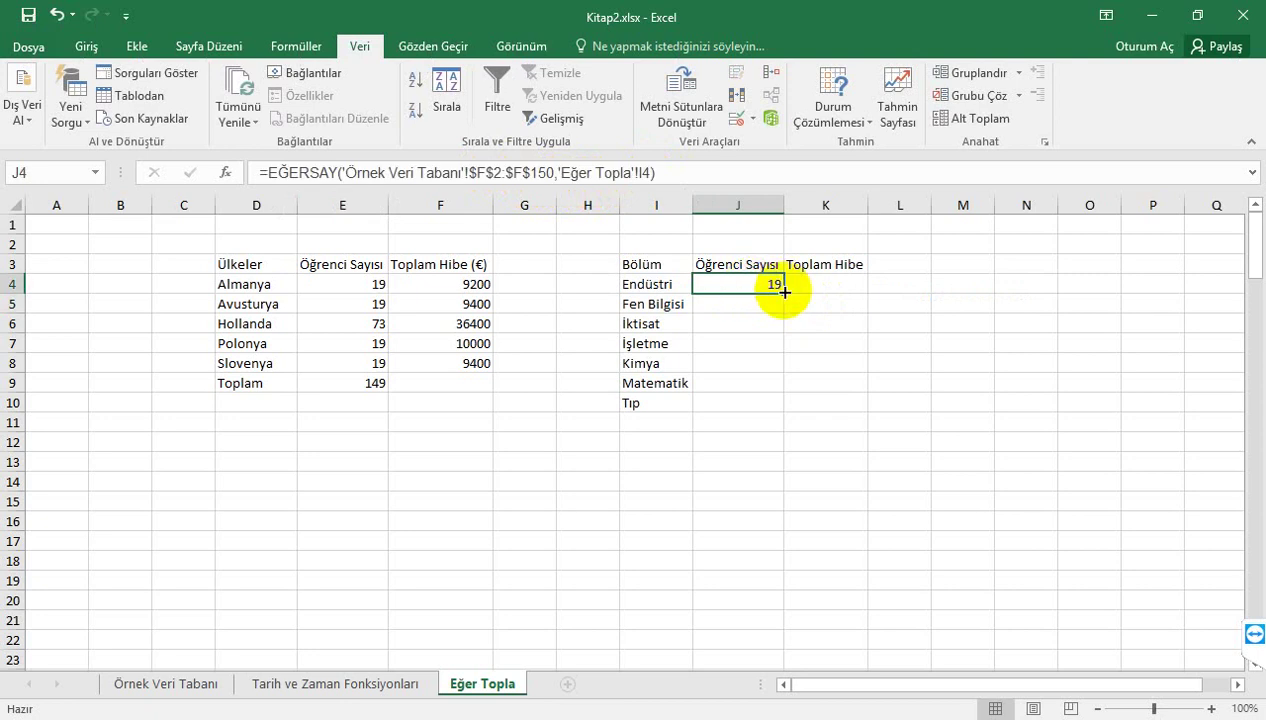
left_click_drag(784, 293, 784, 410)
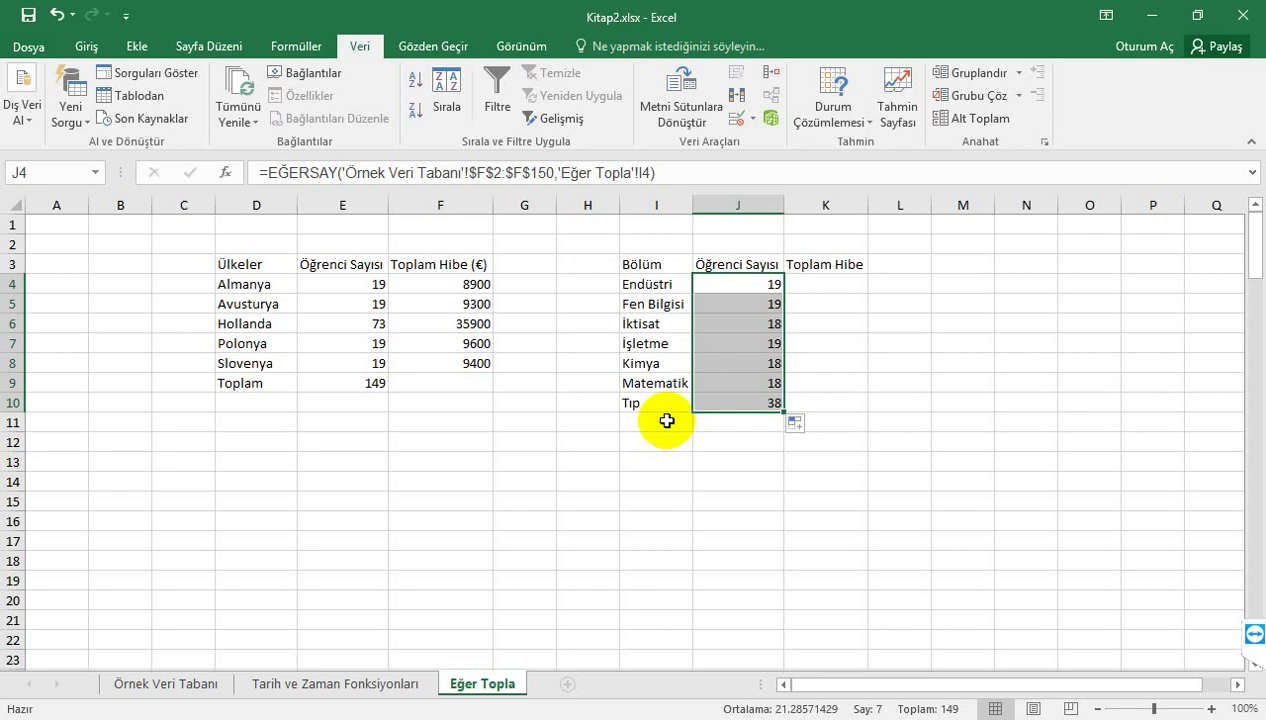
Step: Label I11 Toplam and enter =TOPLA(J4:J10) in J11, totalling 149 students
left_click(667, 421)
type("T")
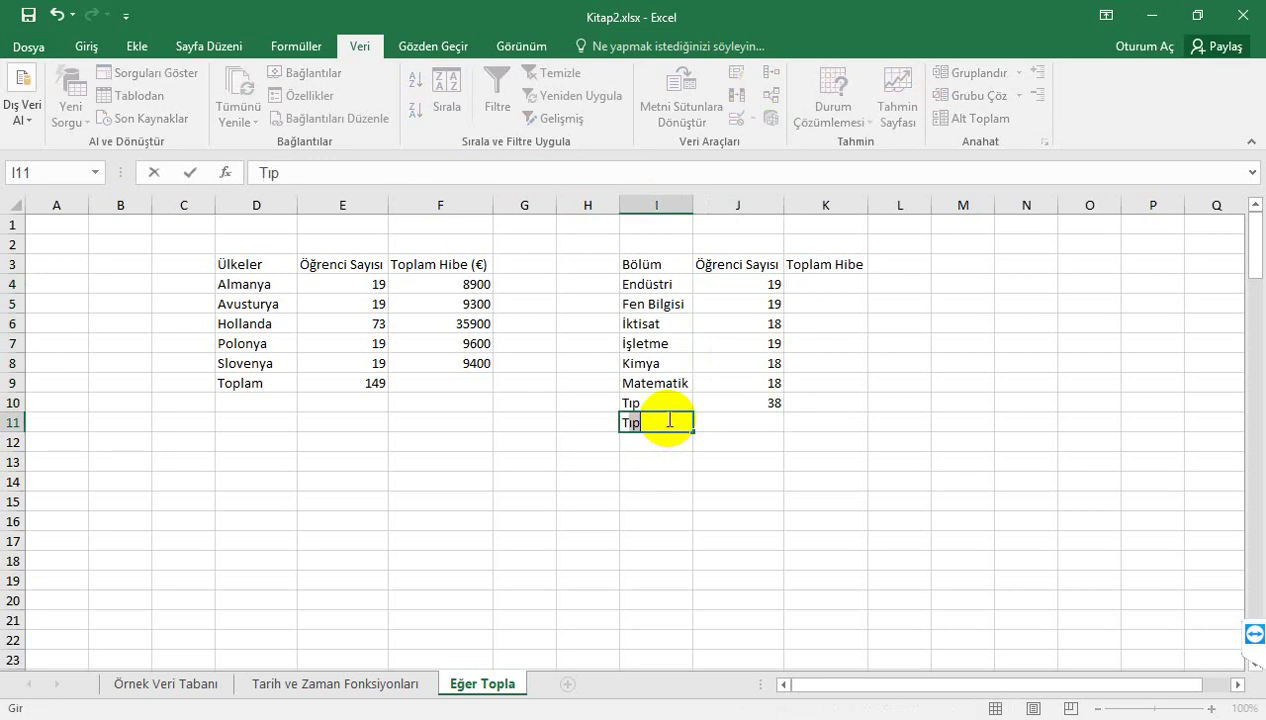
type("Oplam")
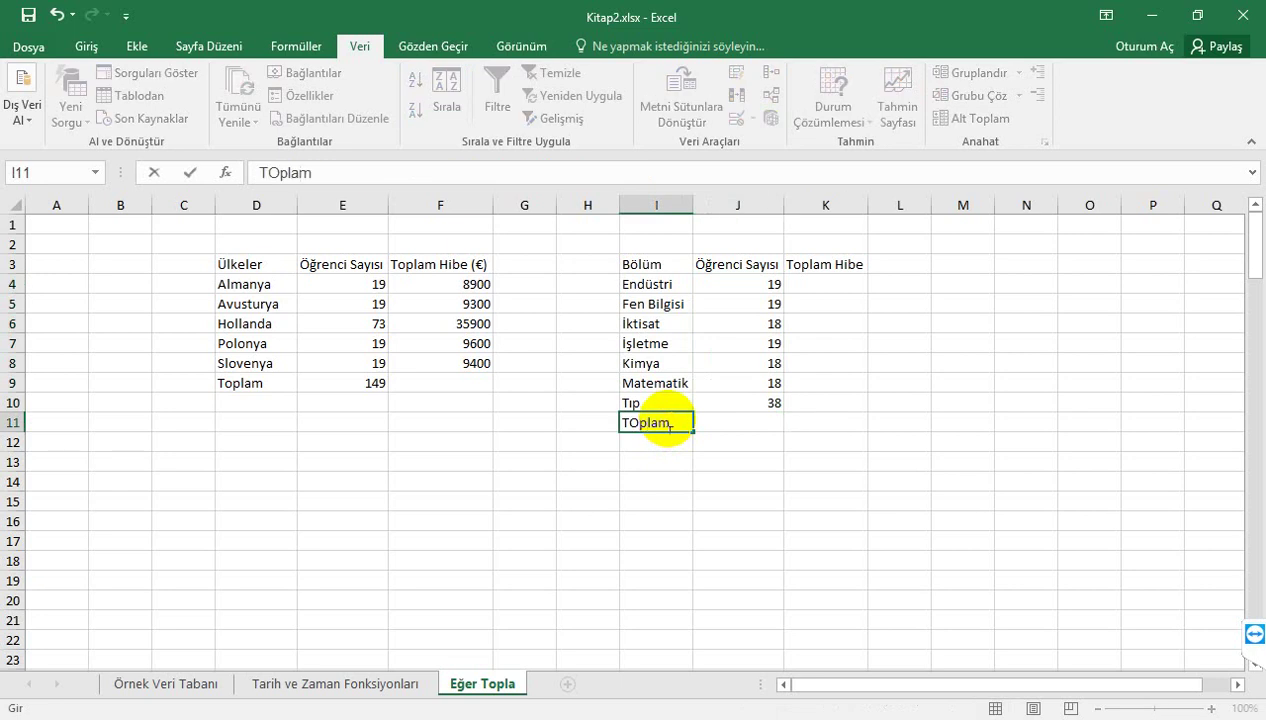
key("Tab")
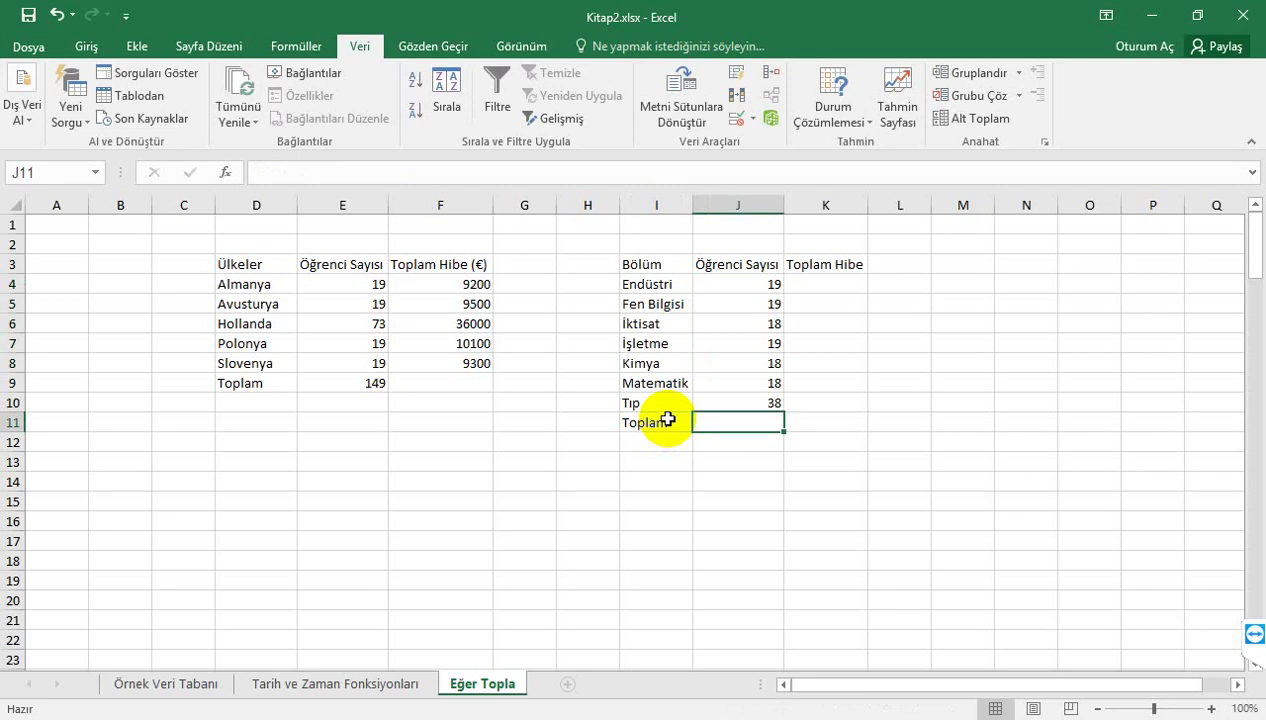
type("=topla")
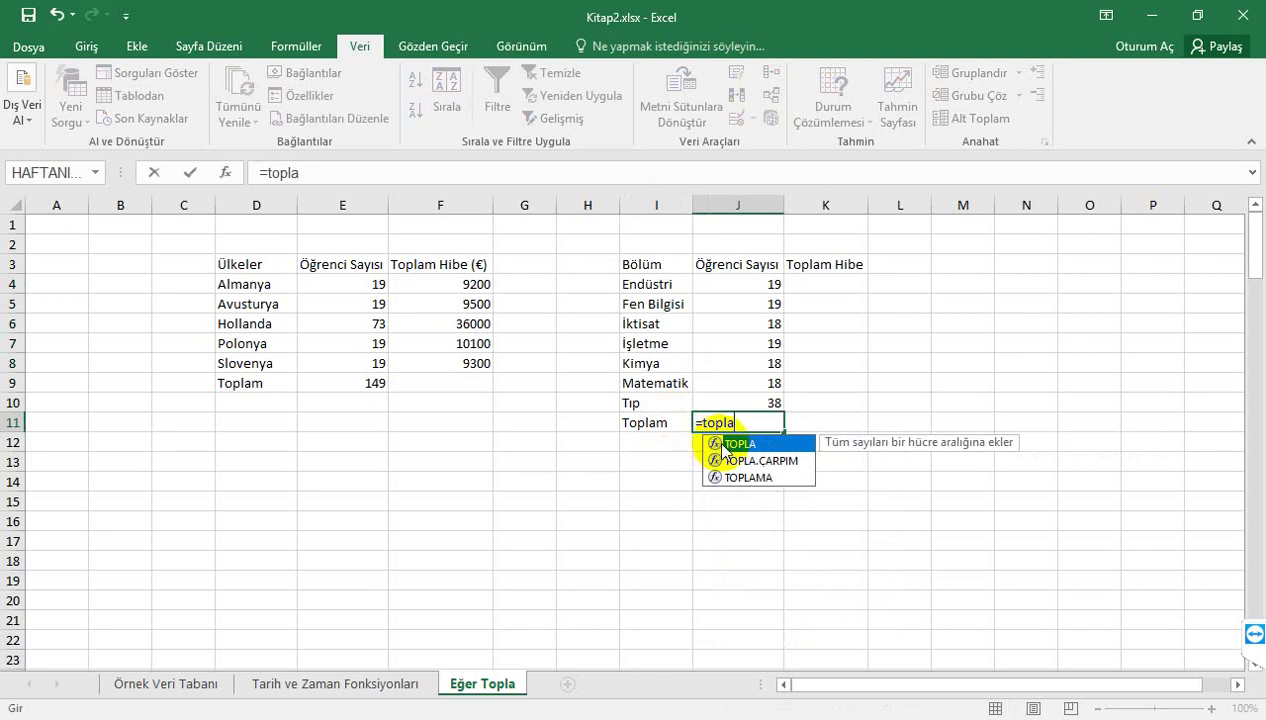
double_click(727, 445)
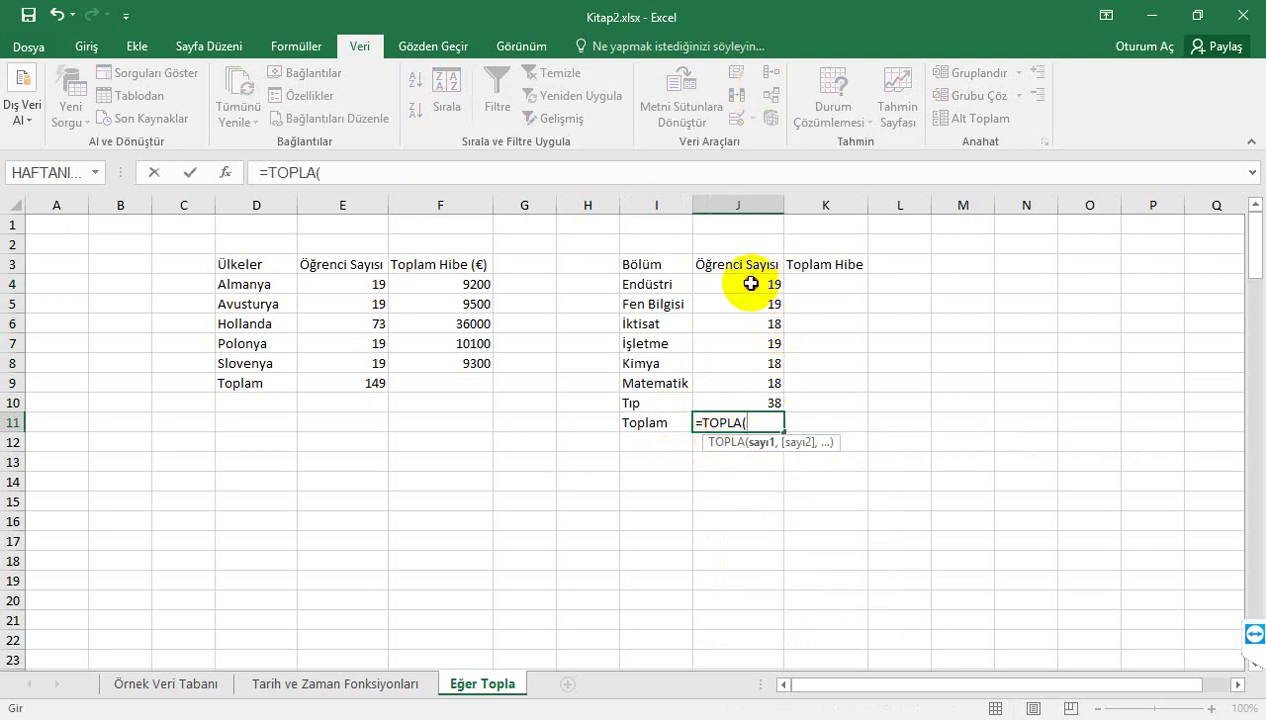
left_click_drag(750, 284, 728, 410)
key("Return")
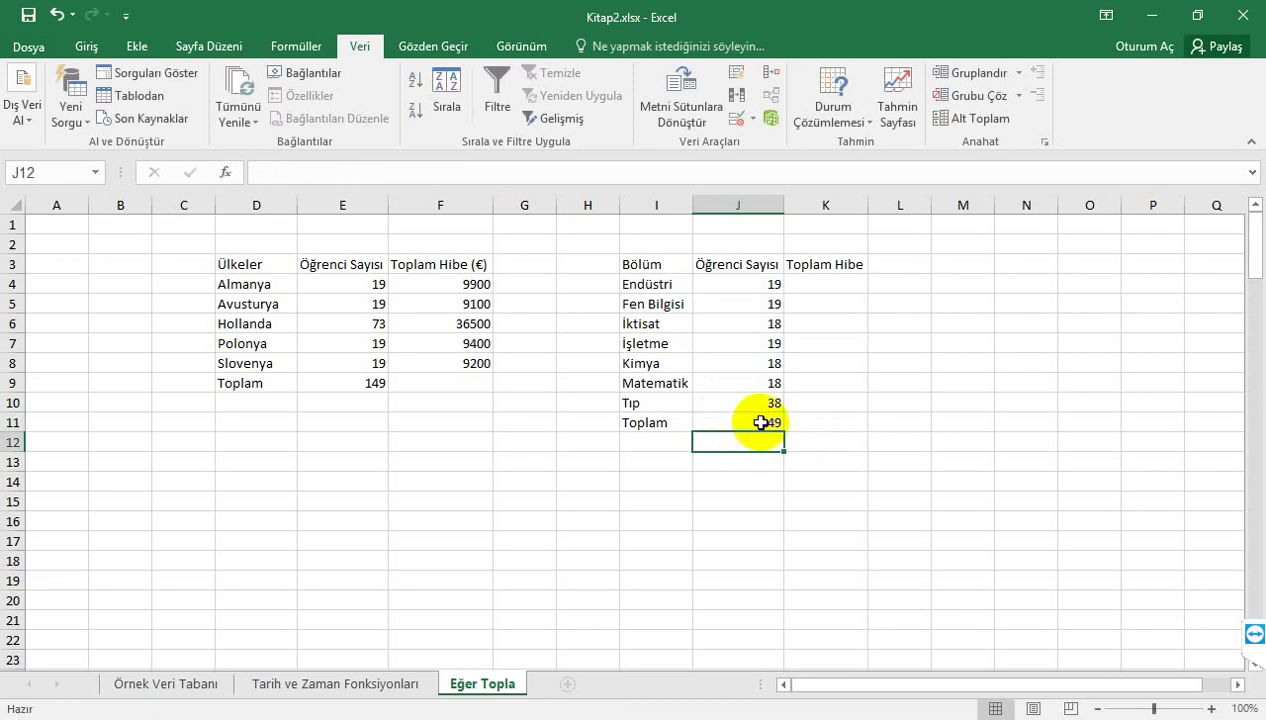
left_click(740, 420)
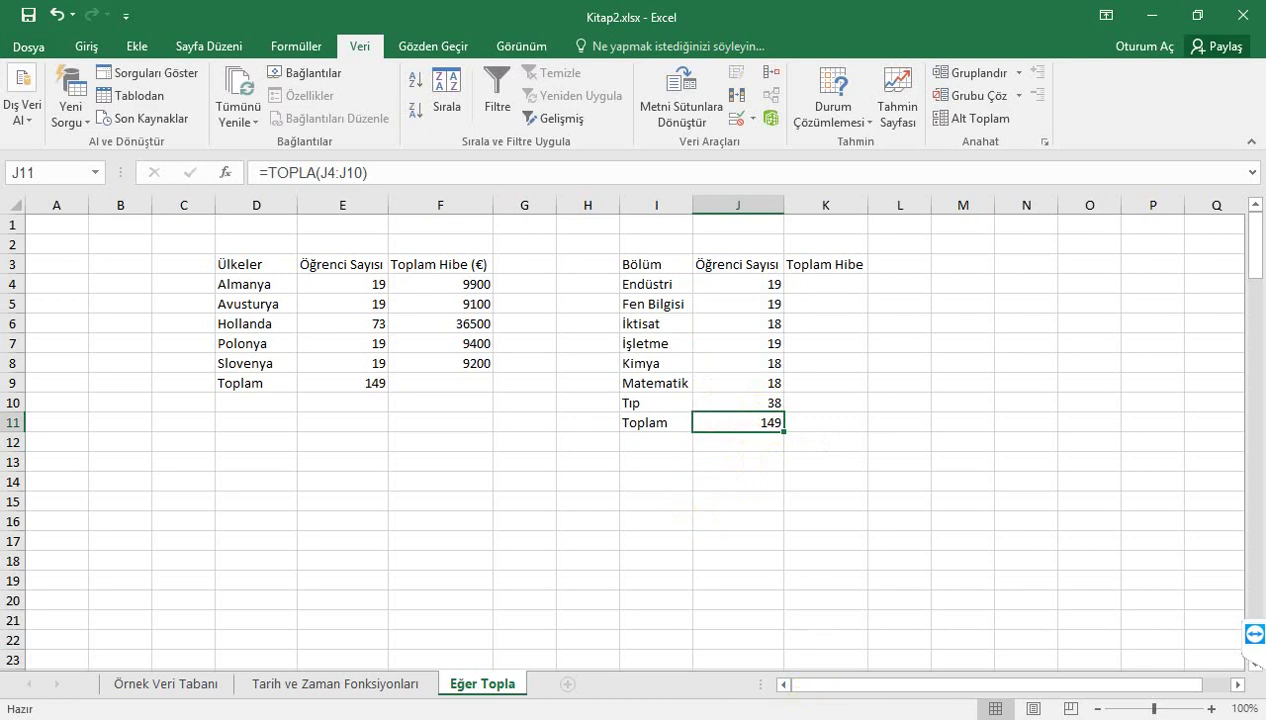
Step: Start an =eTOPLA( formula in K4 for the first department's Toplam Hibe
left_click(830, 288)
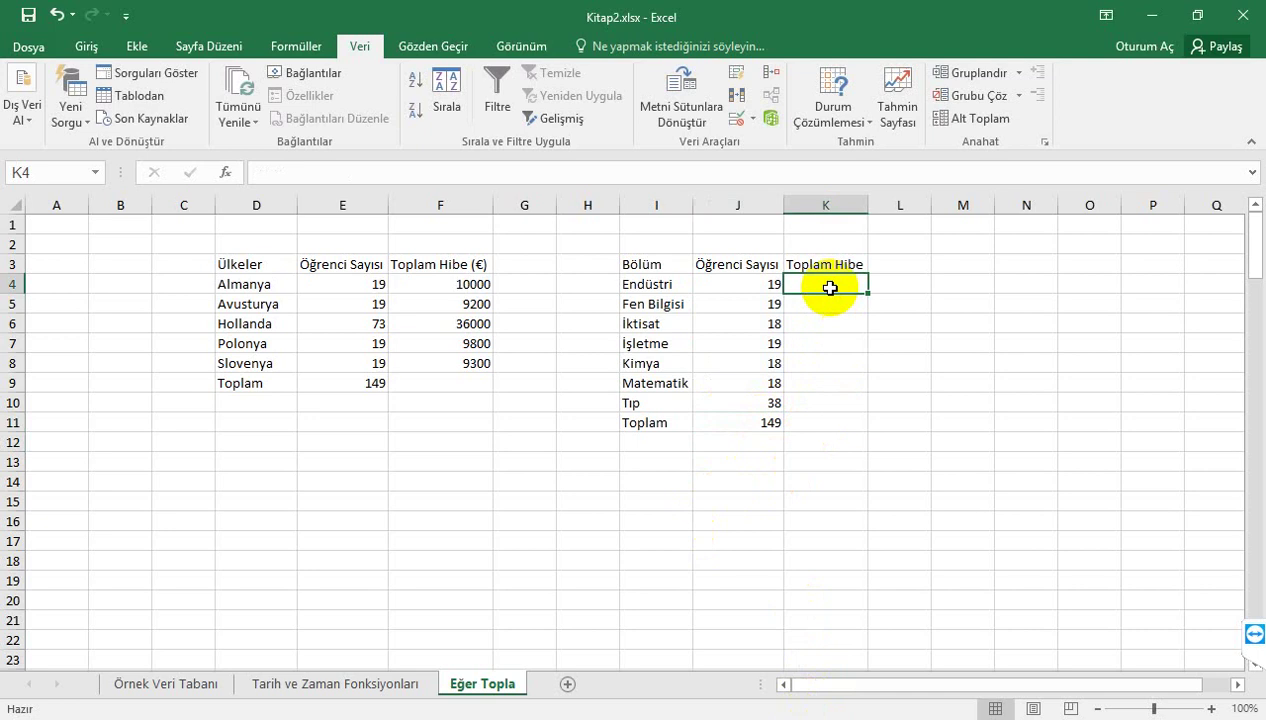
type("=To")
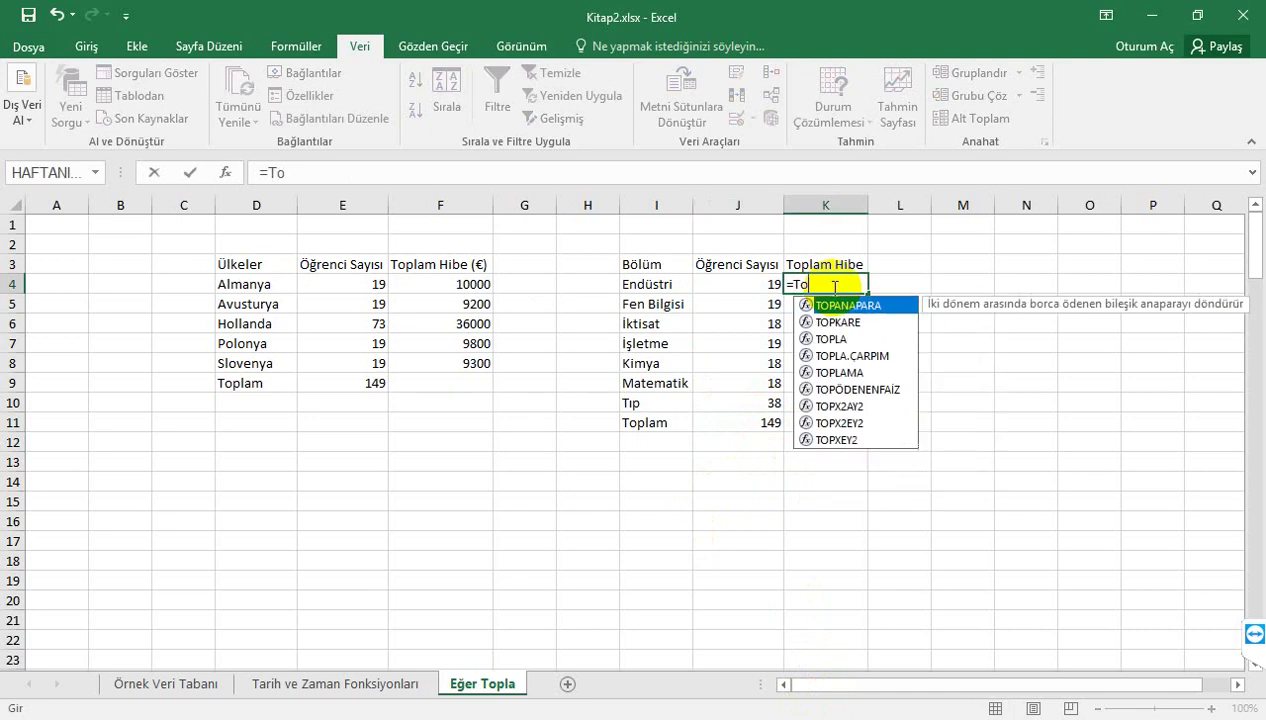
type("pla")
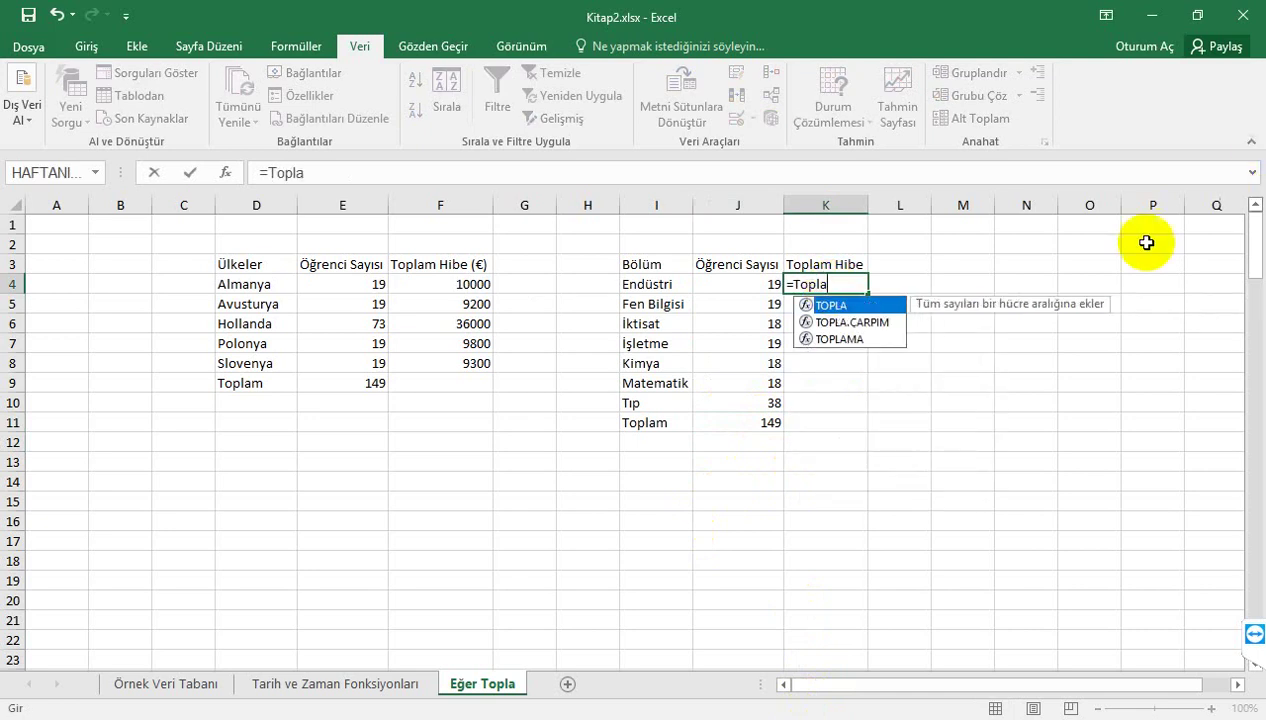
double_click(845, 305)
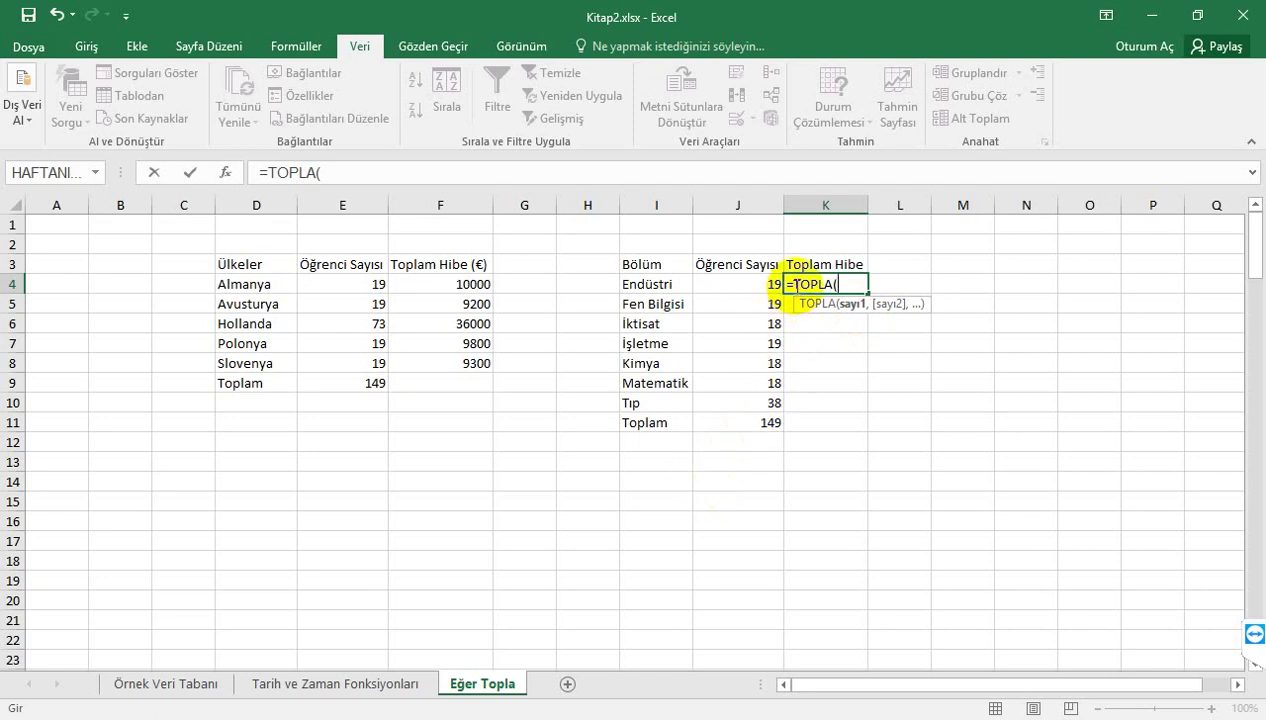
left_click(803, 287)
type("e")
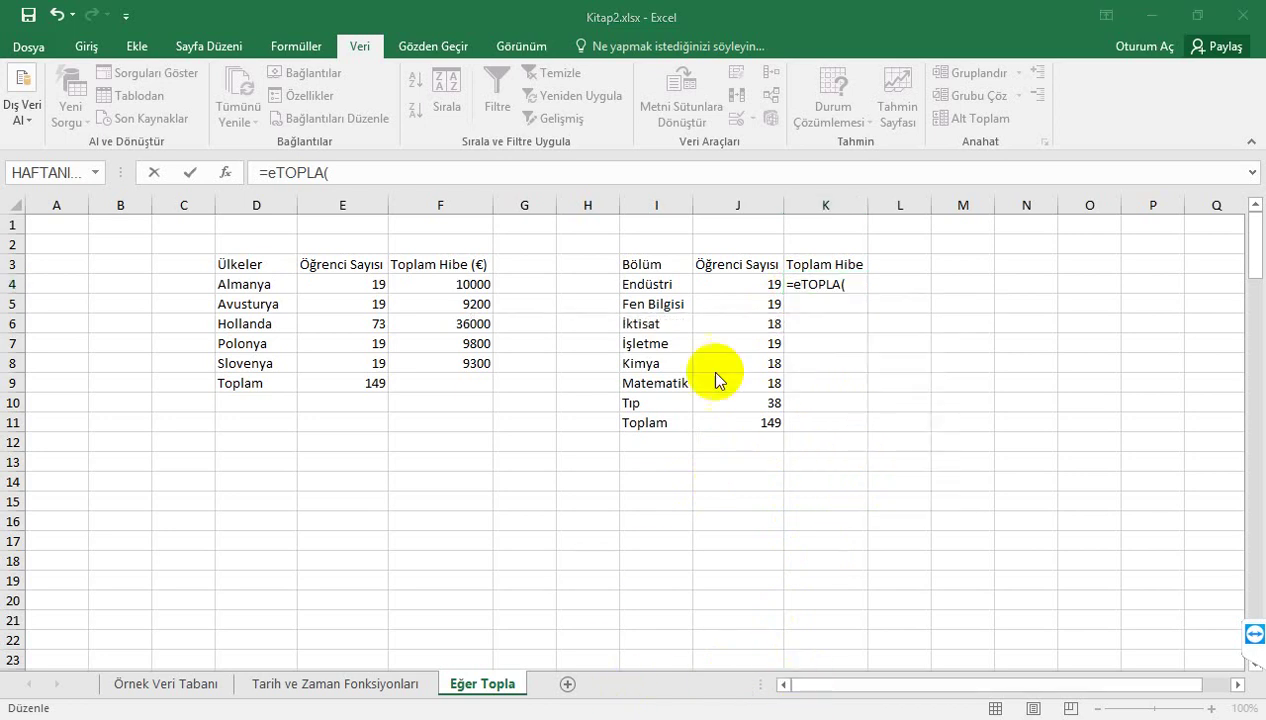
left_click(804, 284)
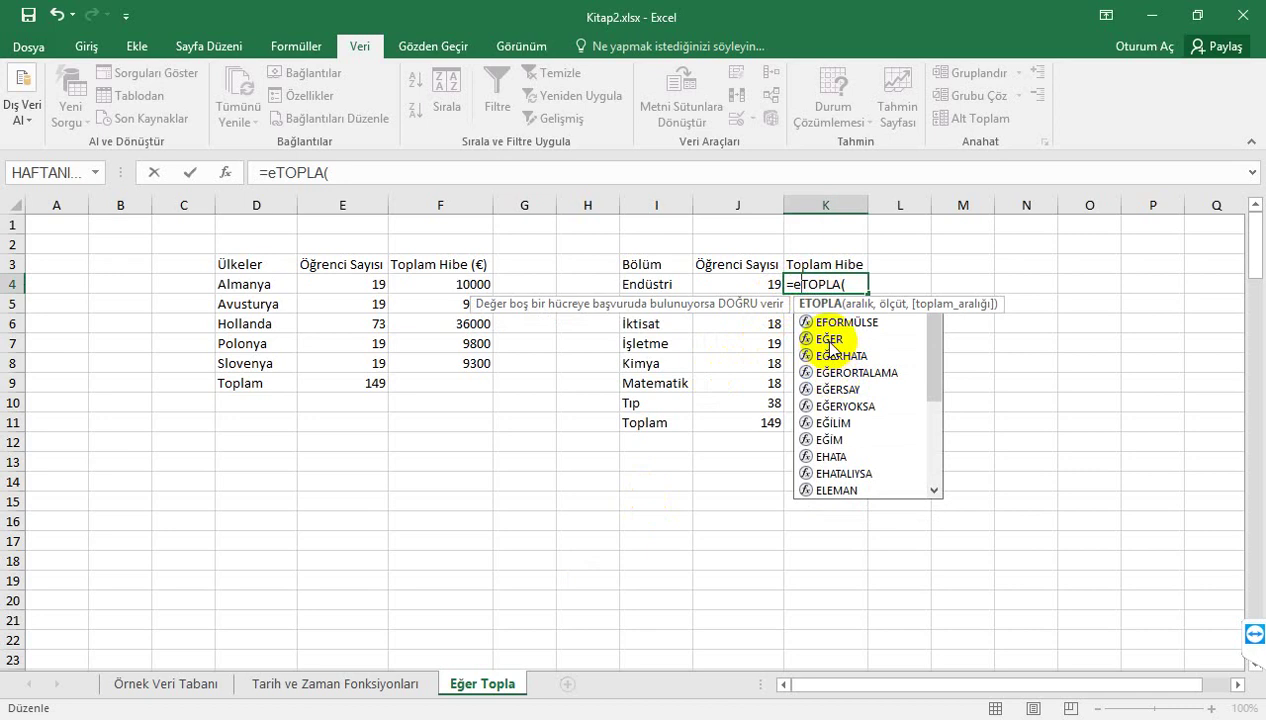
left_click(856, 286)
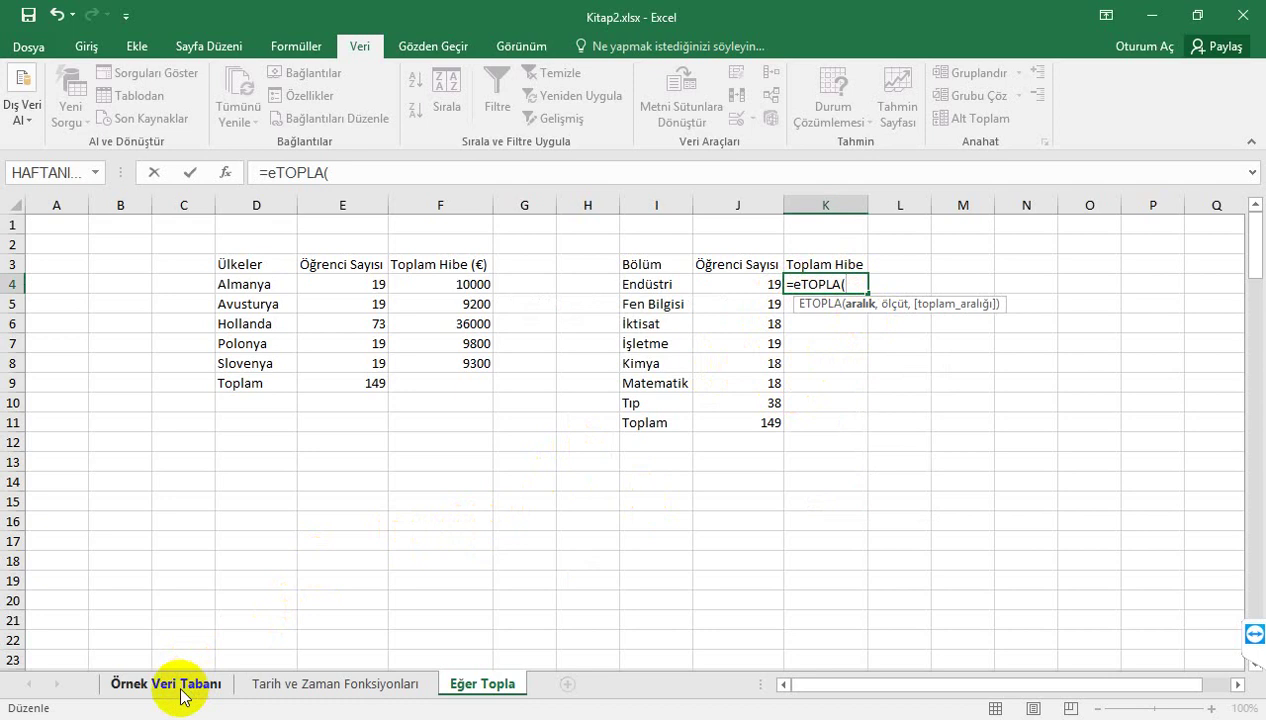
Step: Fill the ETOPLA arguments: data-sheet range F2:F150, criterion I4 (Endüstri), sum range M2:M150
left_click(183, 690)
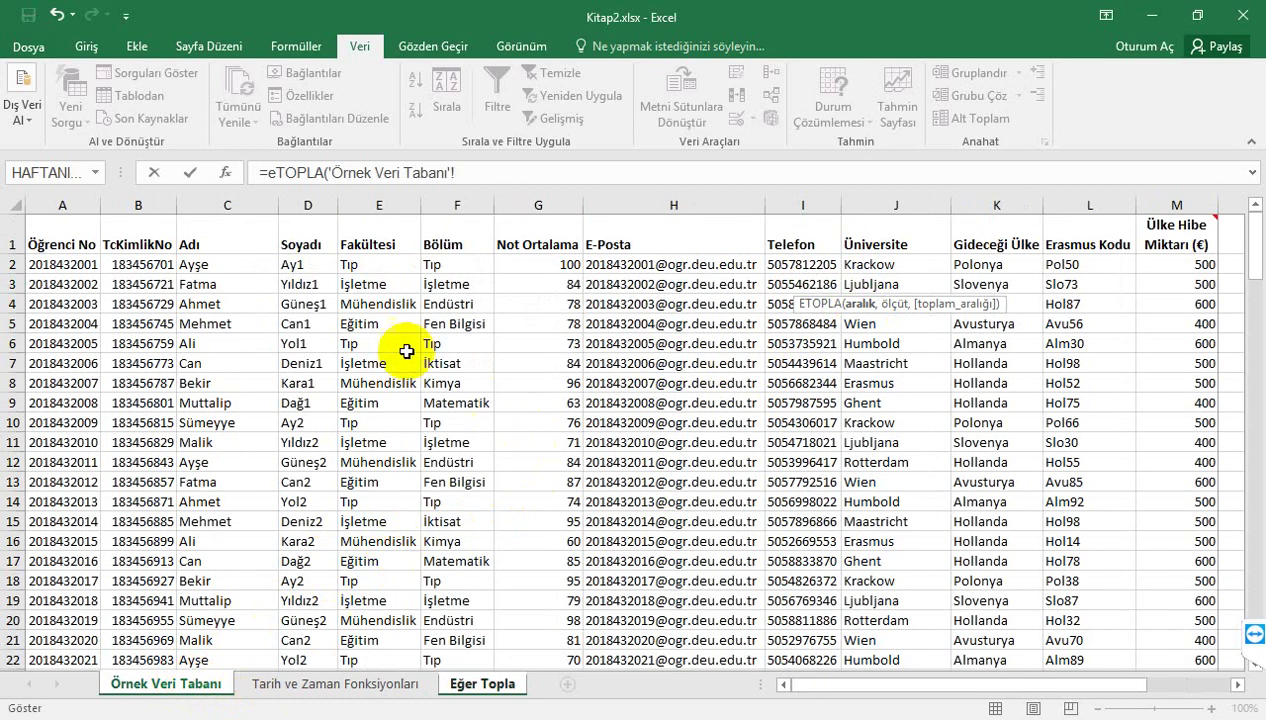
mouse_move(447, 265)
left_mouse_down()
mouse_move(450, 690)
mouse_move(450, 585)
left_mouse_up()
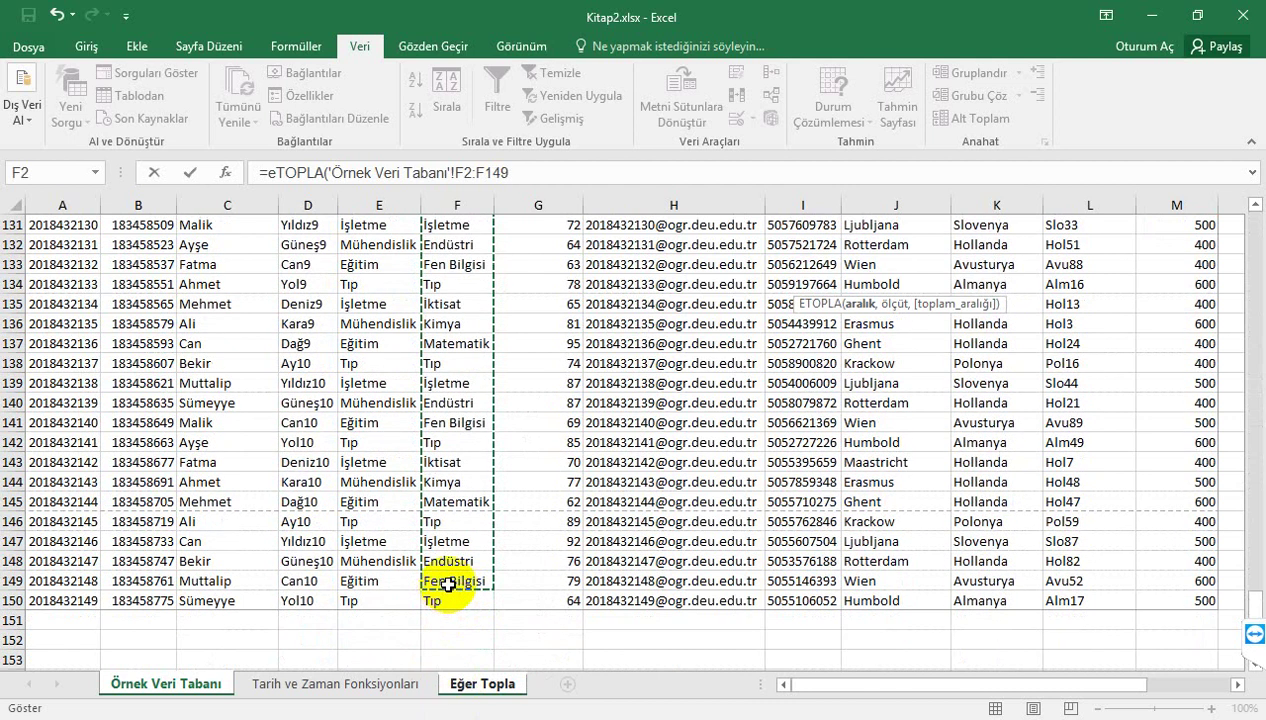
left_click_drag(450, 585, 450, 587)
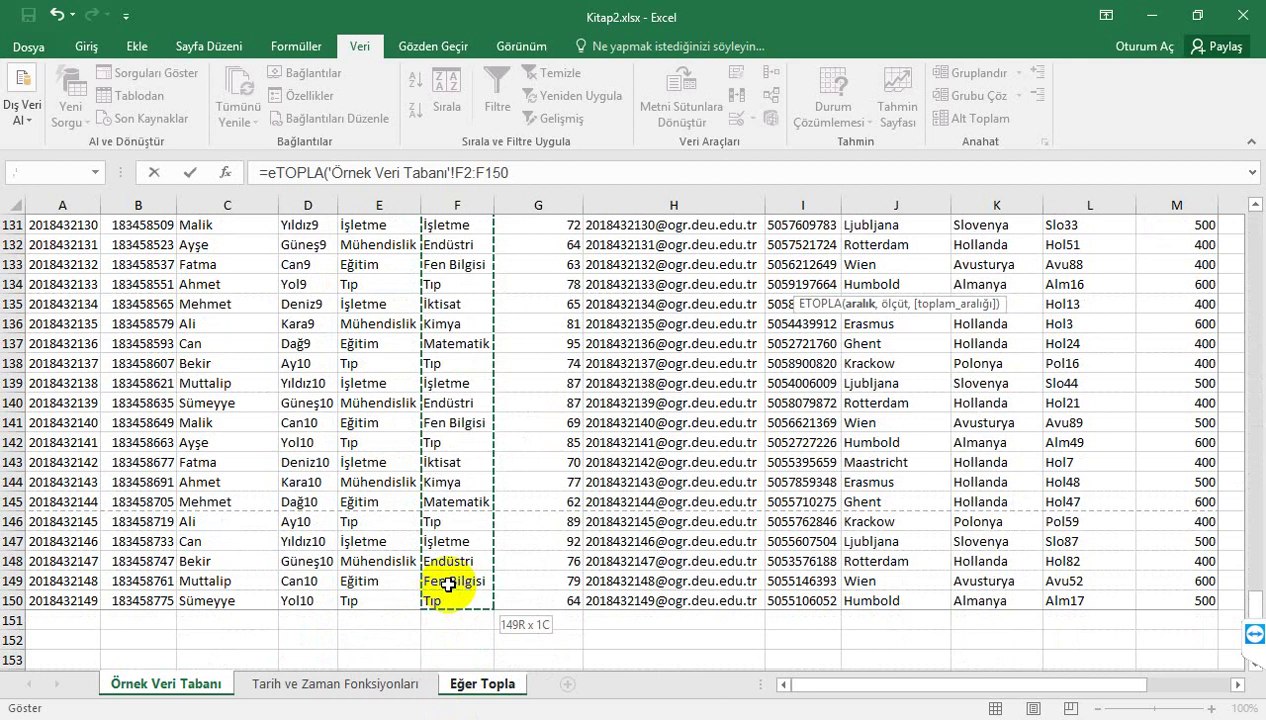
type(",")
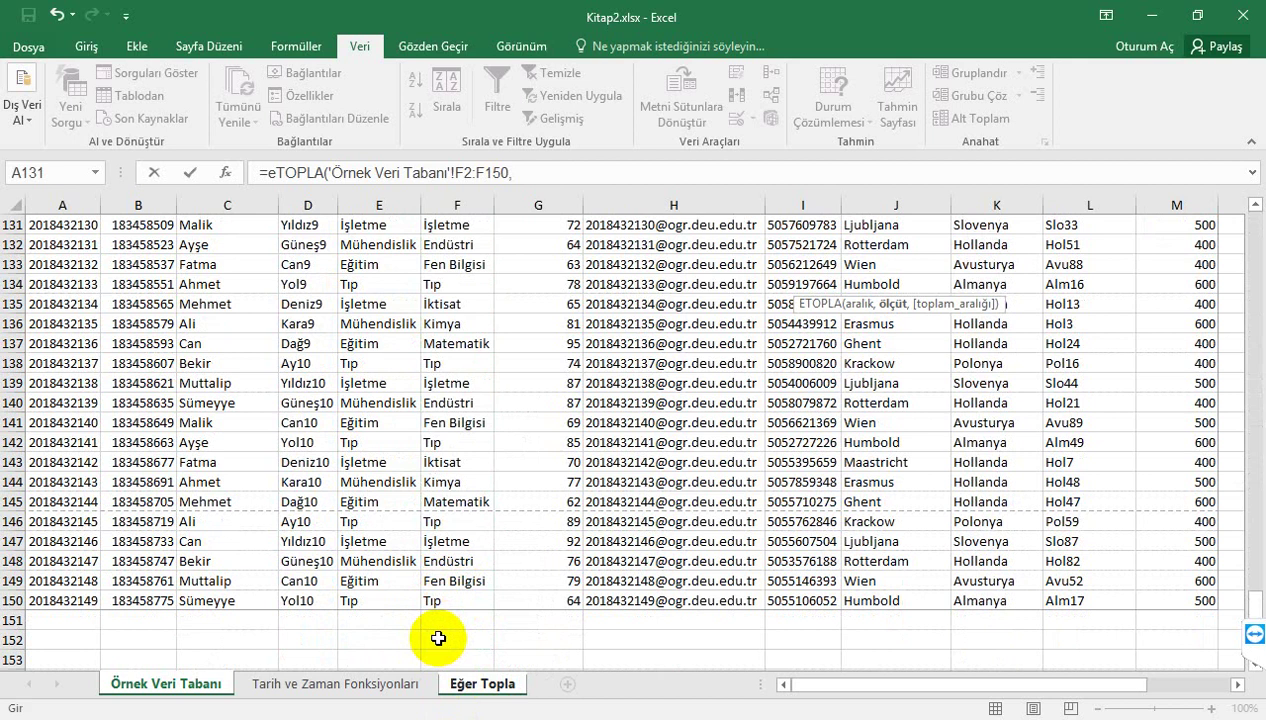
left_click(476, 688)
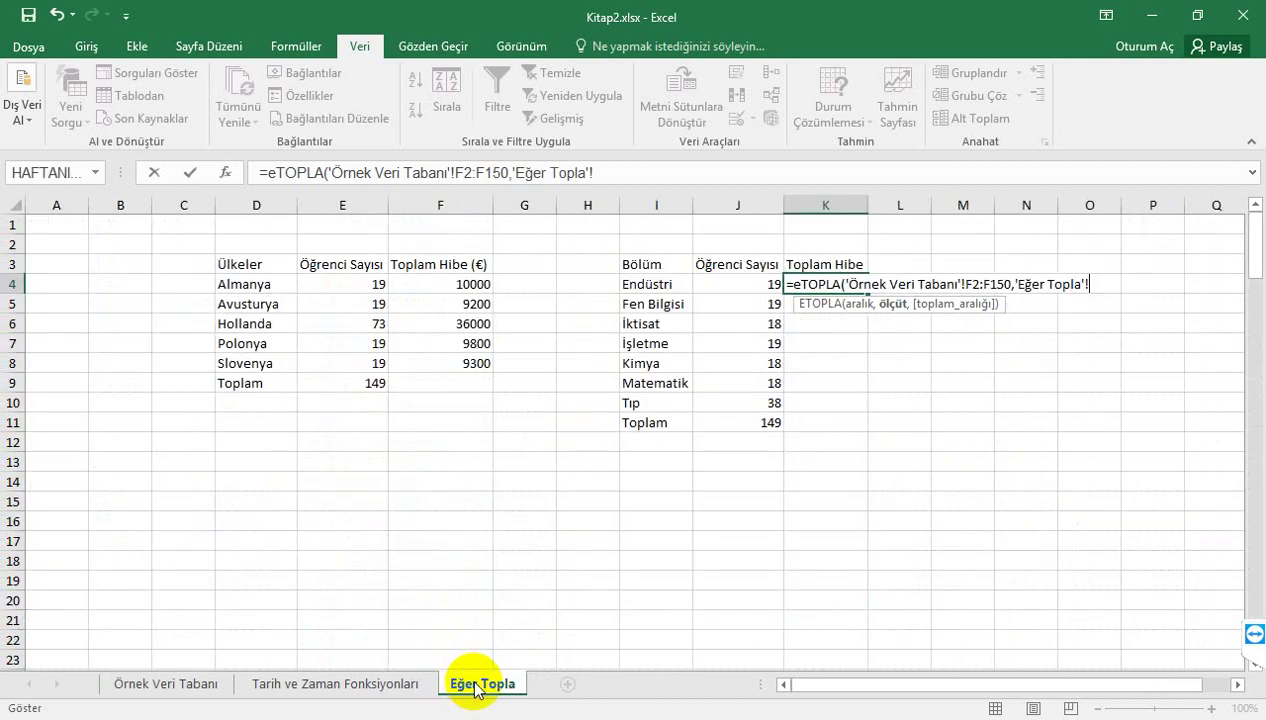
left_click(667, 284)
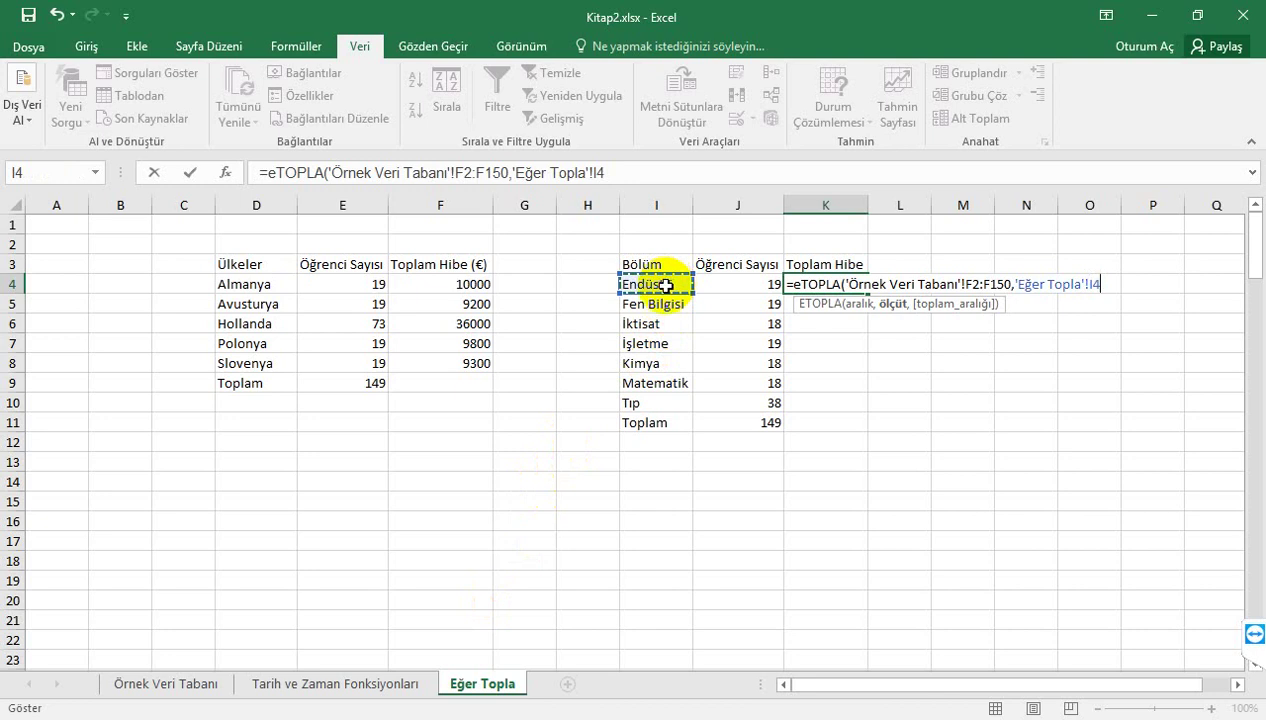
type(",")
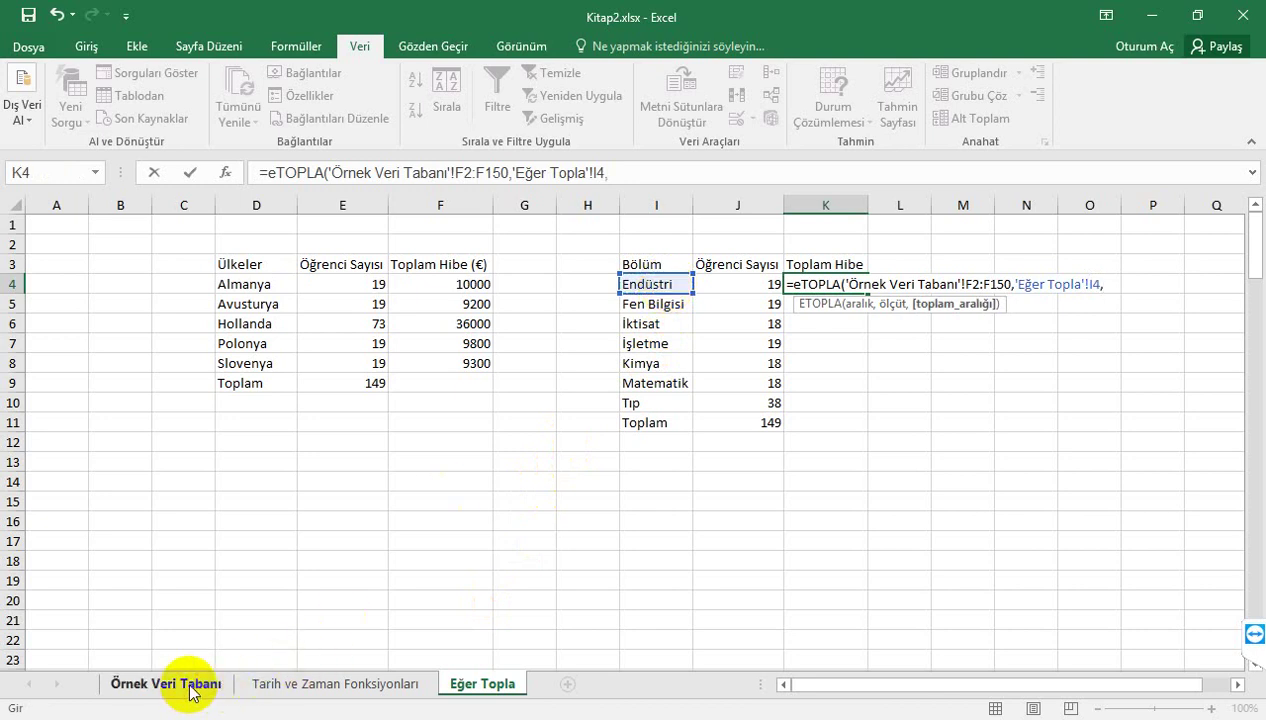
left_click(190, 688)
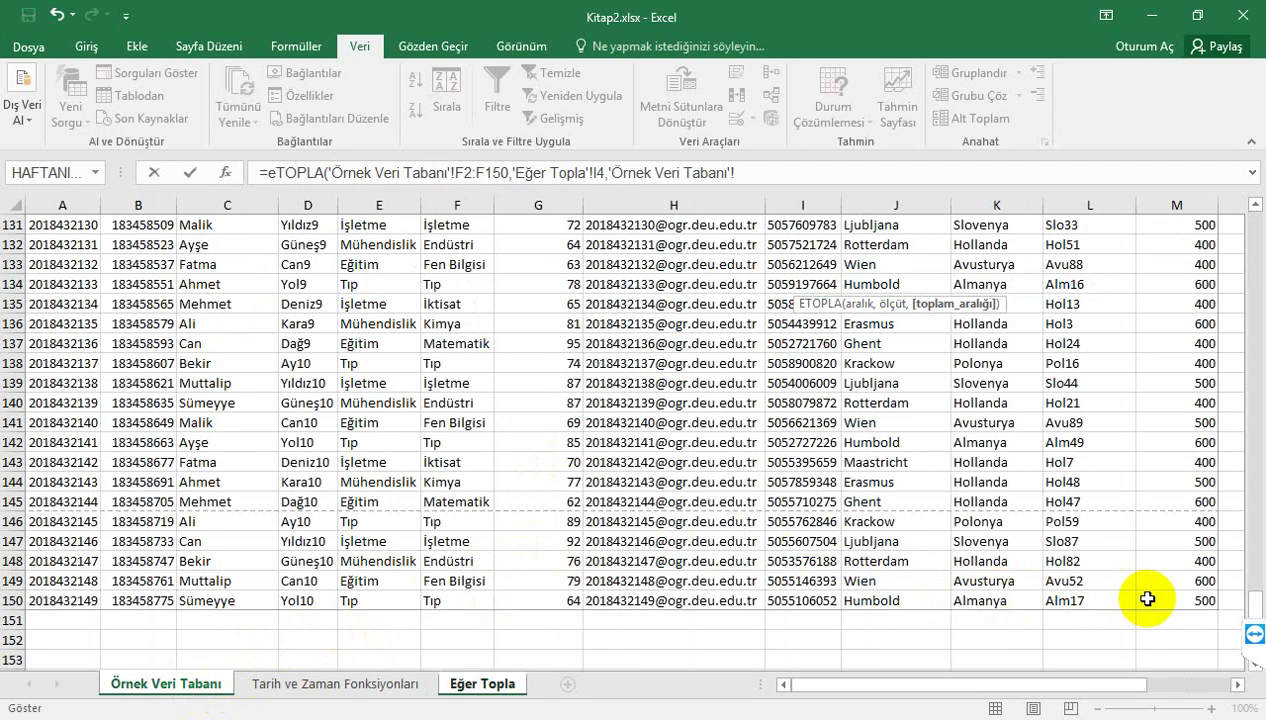
left_click_drag(1152, 599, 1155, 37)
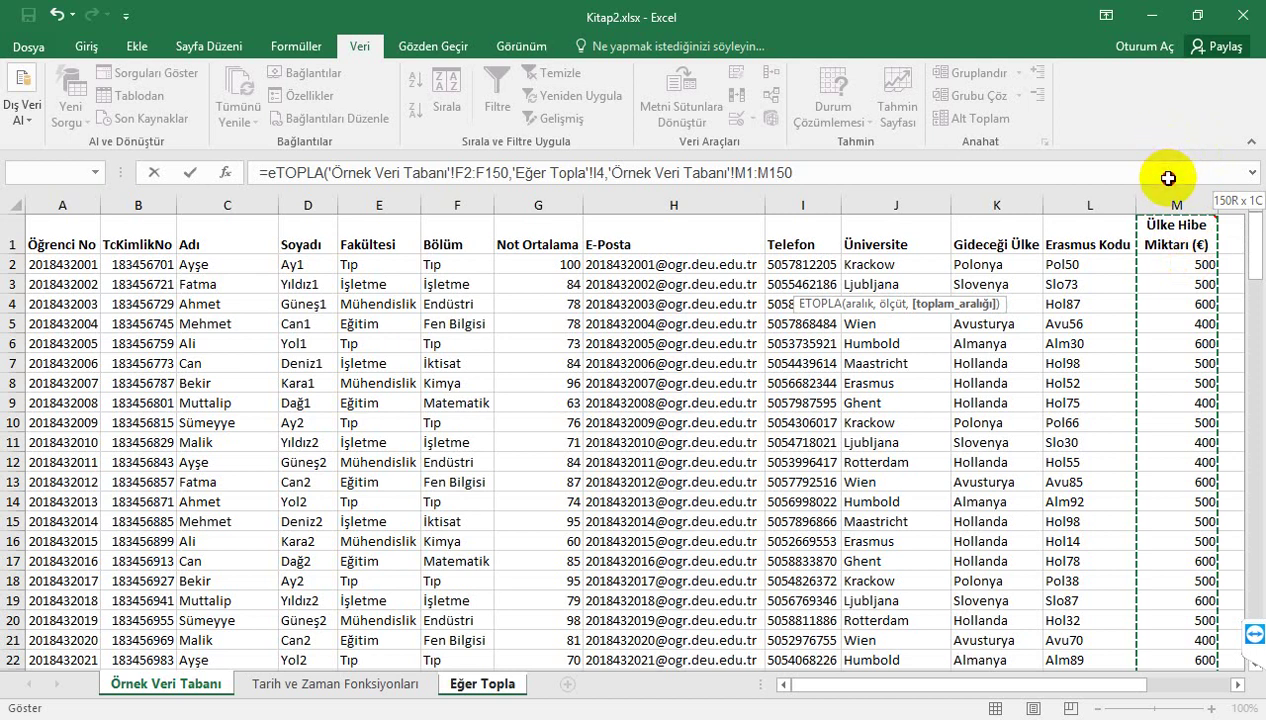
left_click_drag(1166, 107, 1176, 263)
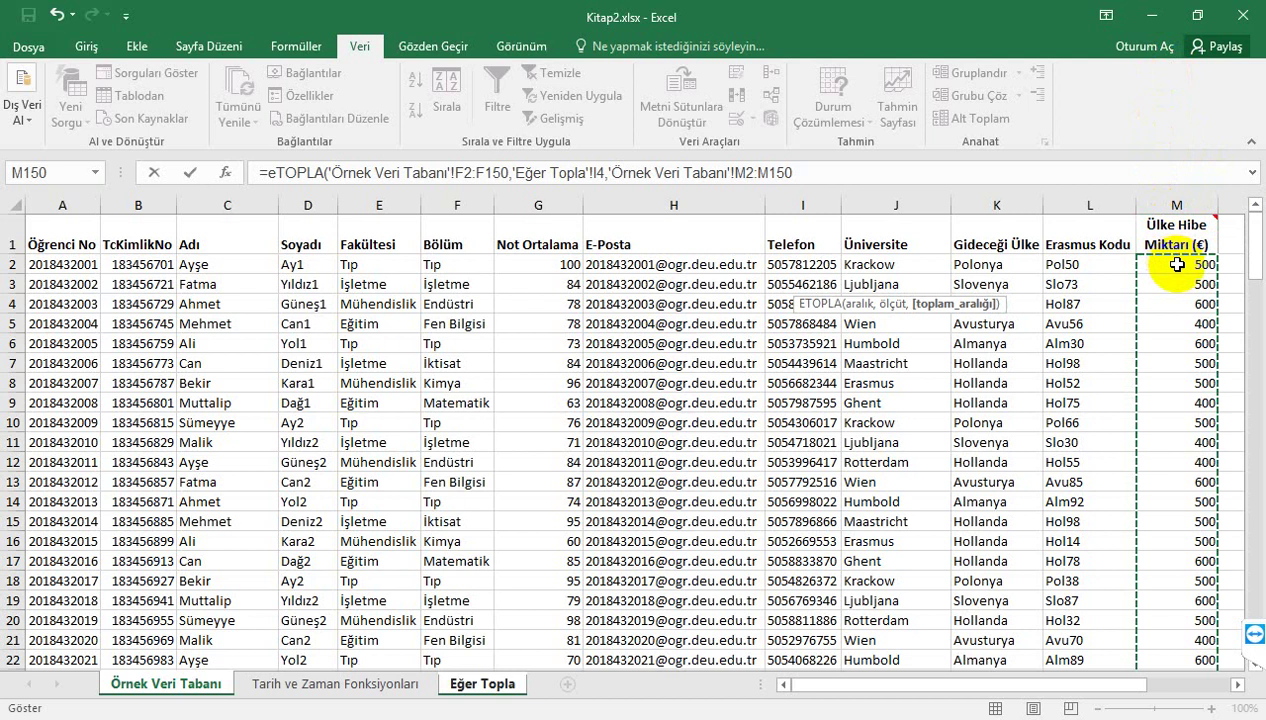
key("Return")
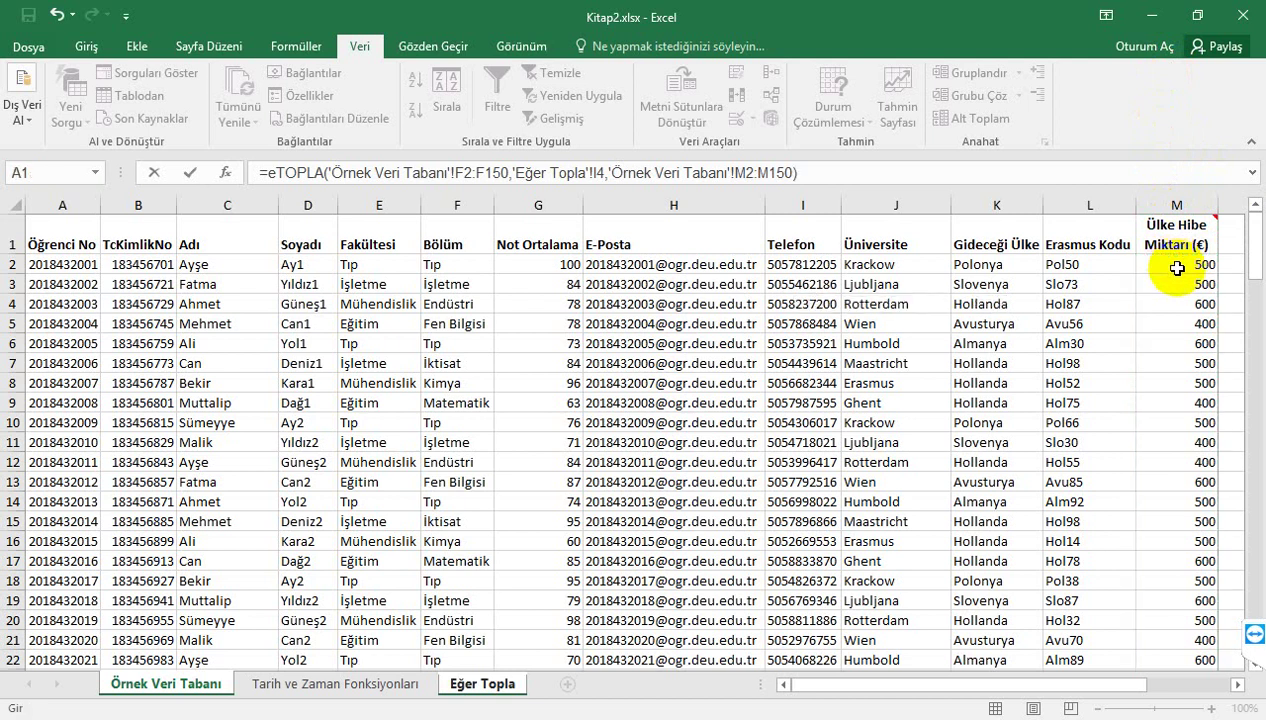
Step: Lock both ranges as $F$2:$F$150 and $M$2:$M$150 and commit, giving 10000
left_click(462, 172)
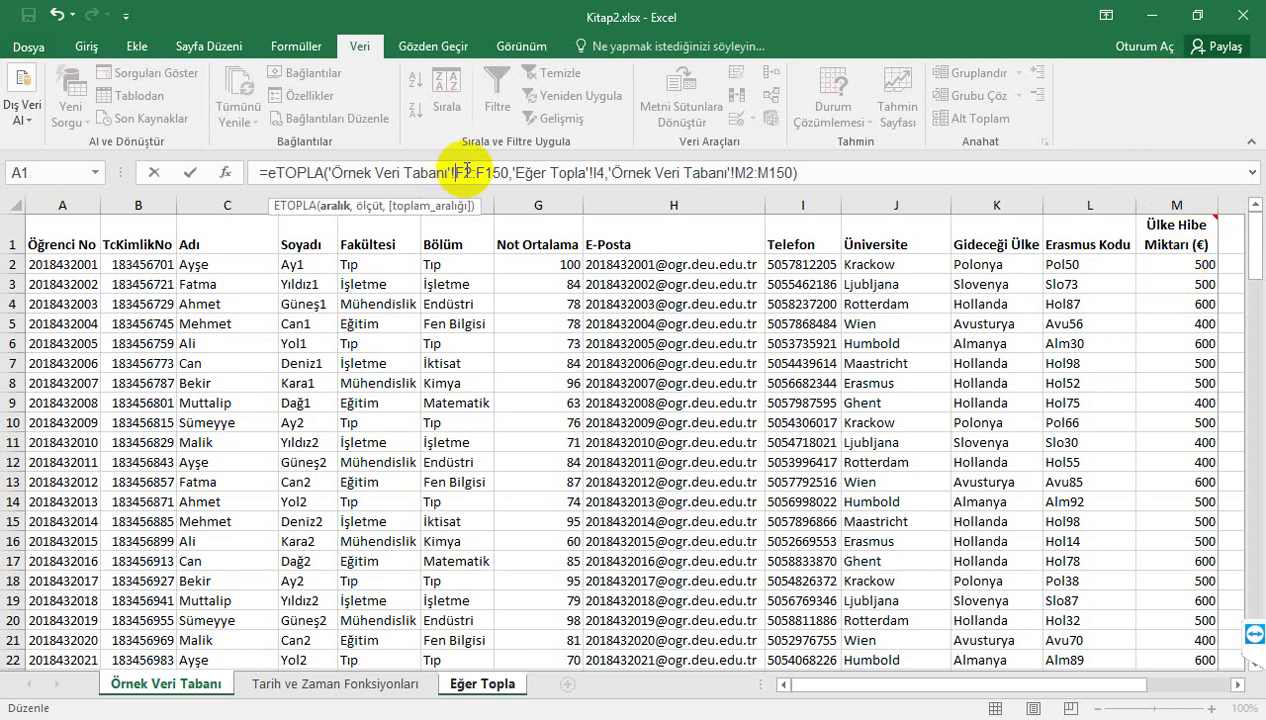
type("$")
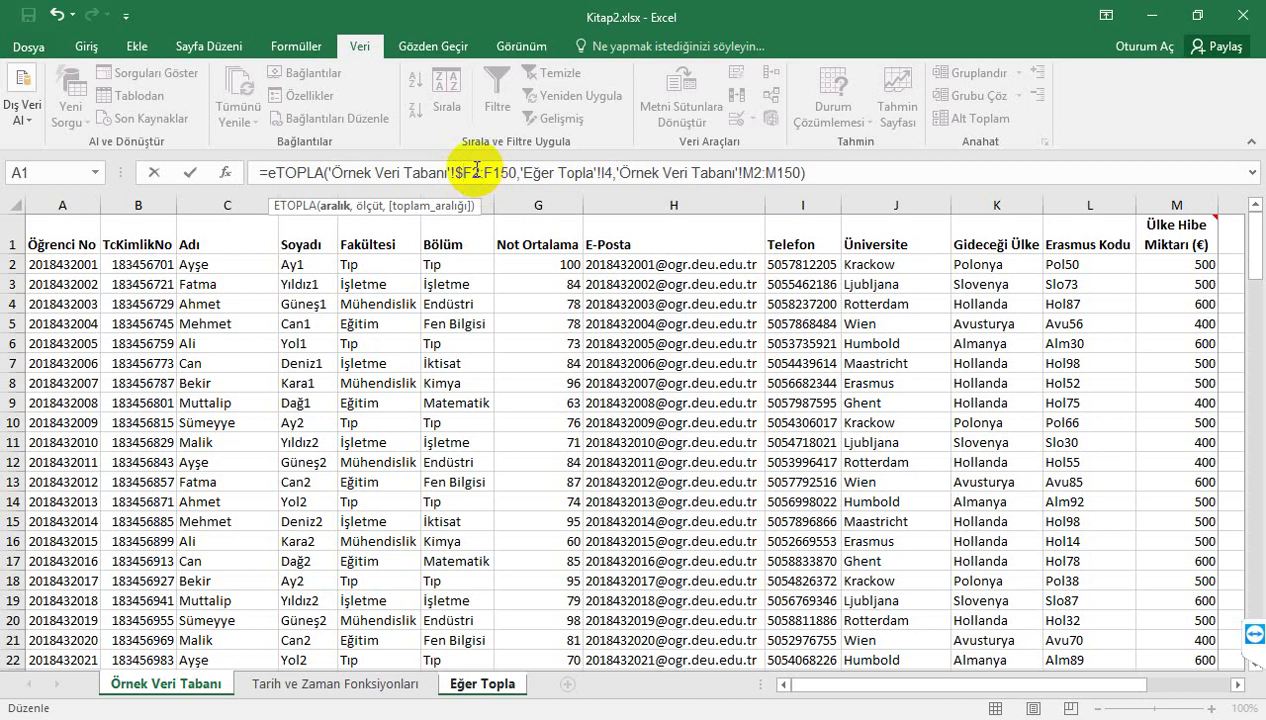
left_click(476, 172)
type("$")
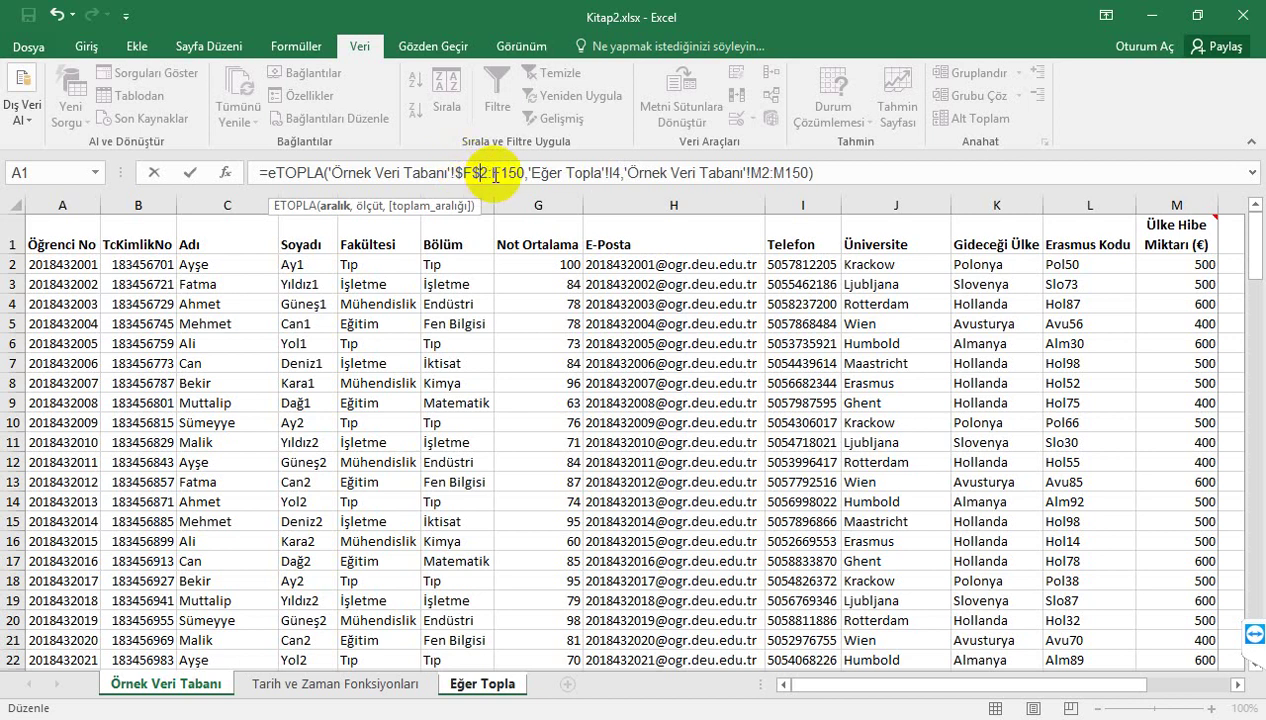
left_click(489, 174)
type("$")
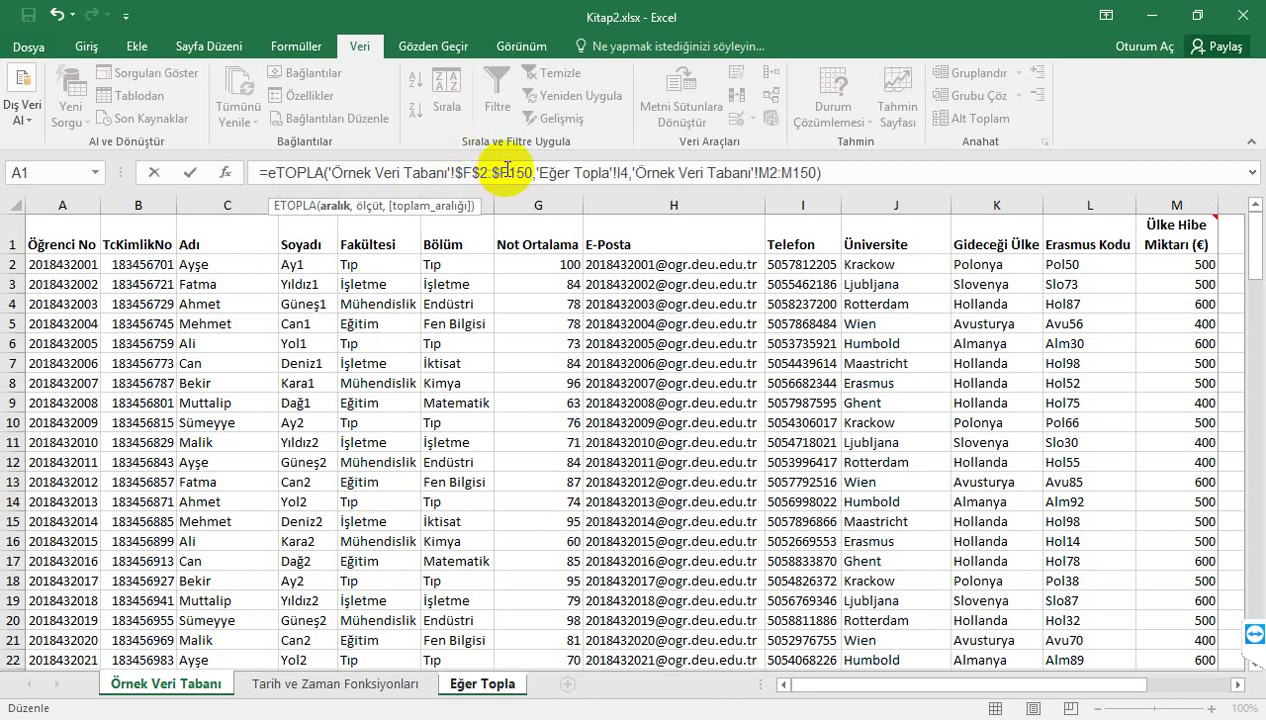
left_click(504, 172)
type("$")
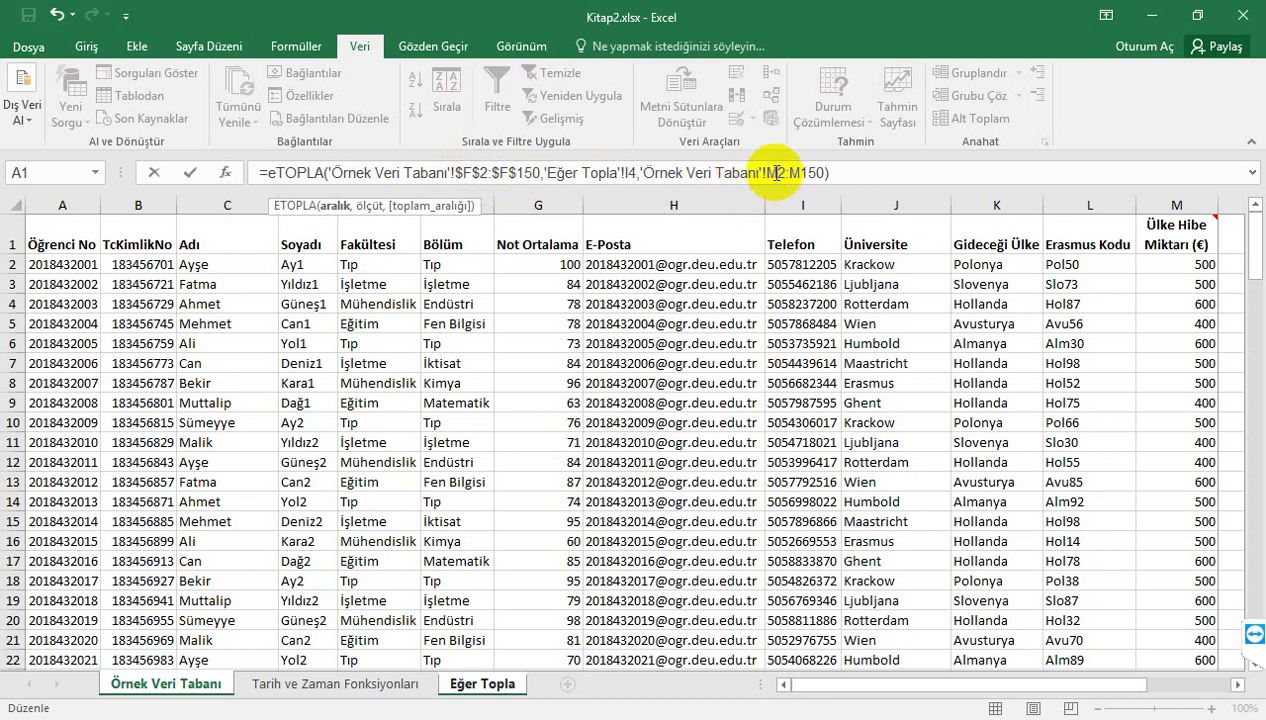
left_click(776, 172)
type("$")
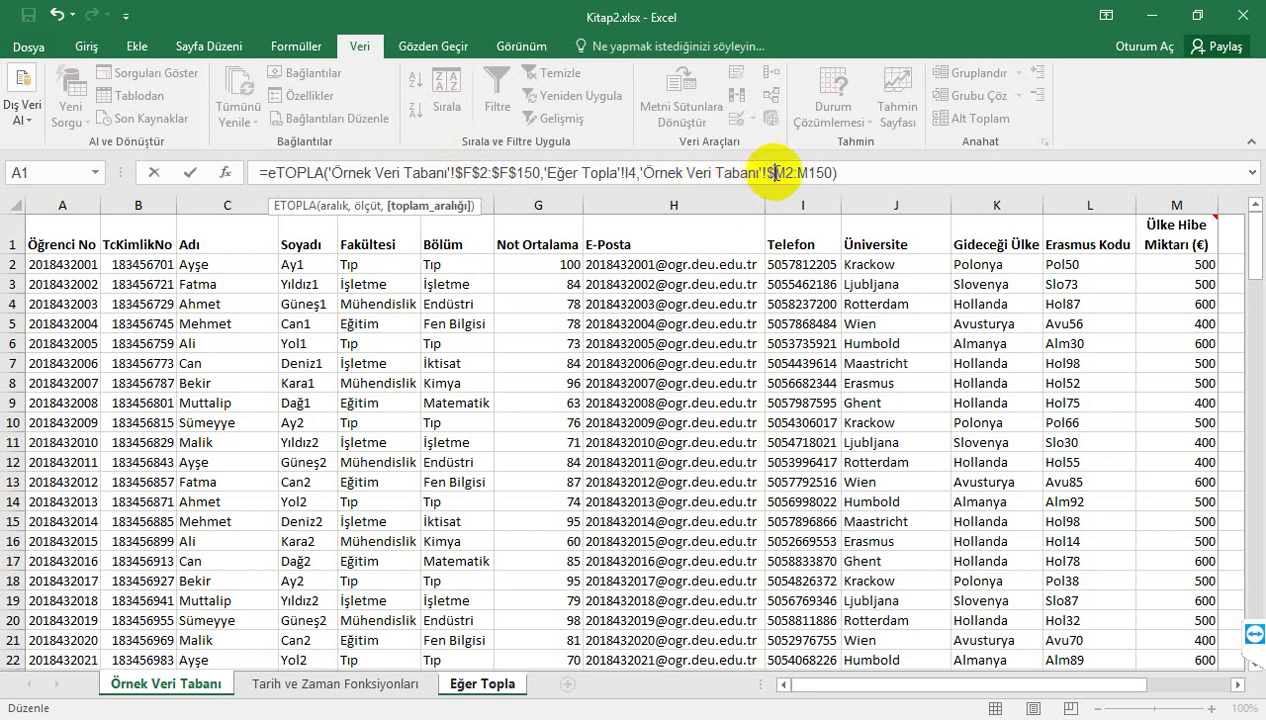
left_click(788, 172)
type("$")
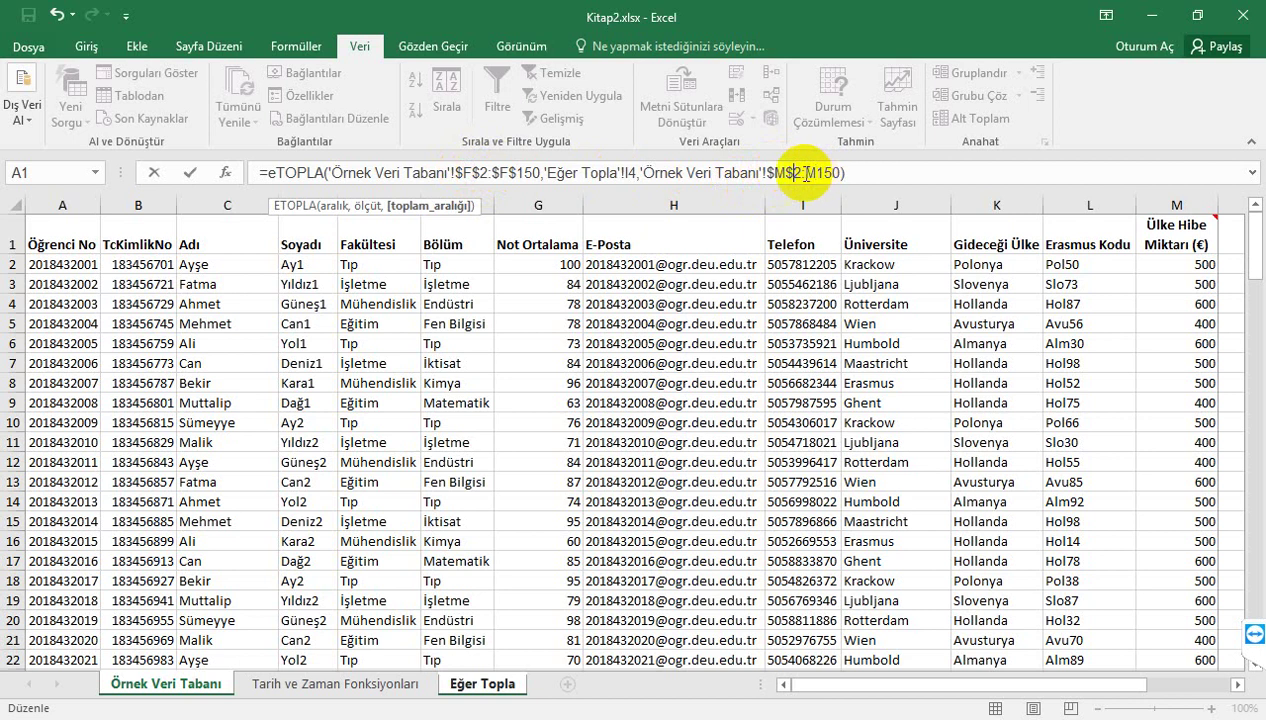
left_click(810, 172)
type("$")
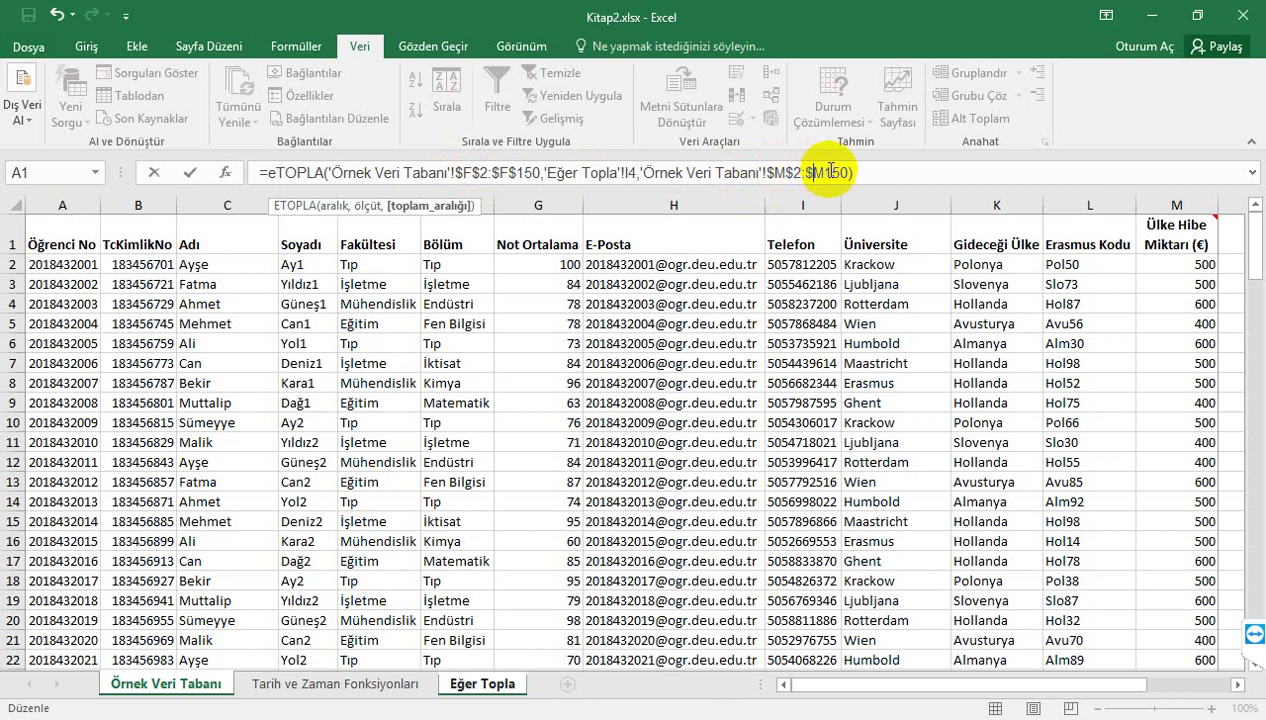
left_click(827, 172)
type("$")
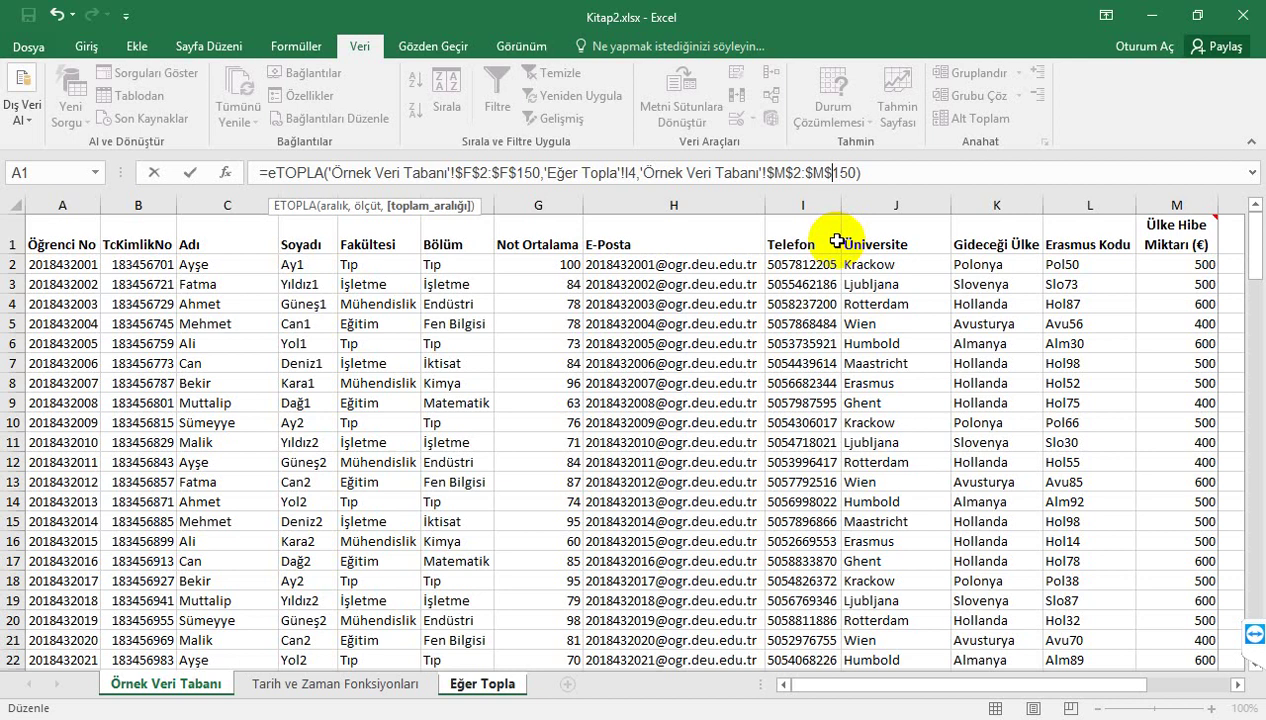
key("Return")
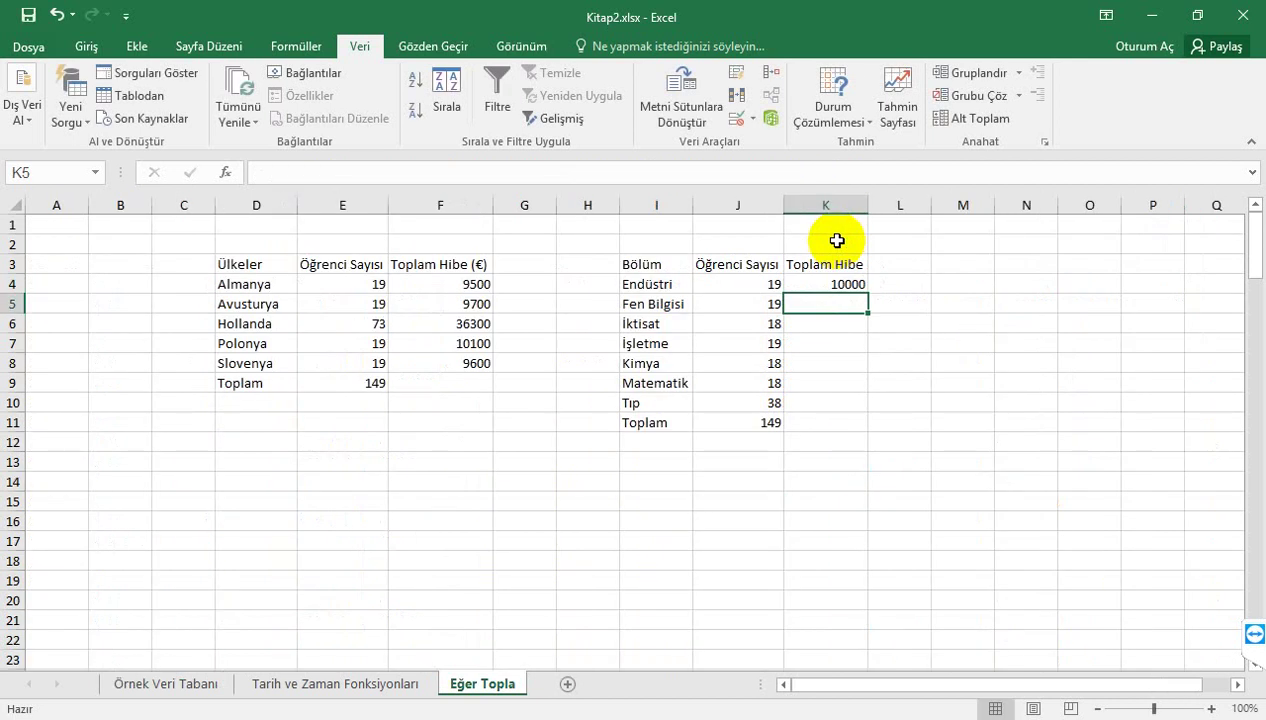
Step: Copy K4's grant formula down to K10, and extend the totals from E9 to F9 and from J11 to K11
left_click(840, 280)
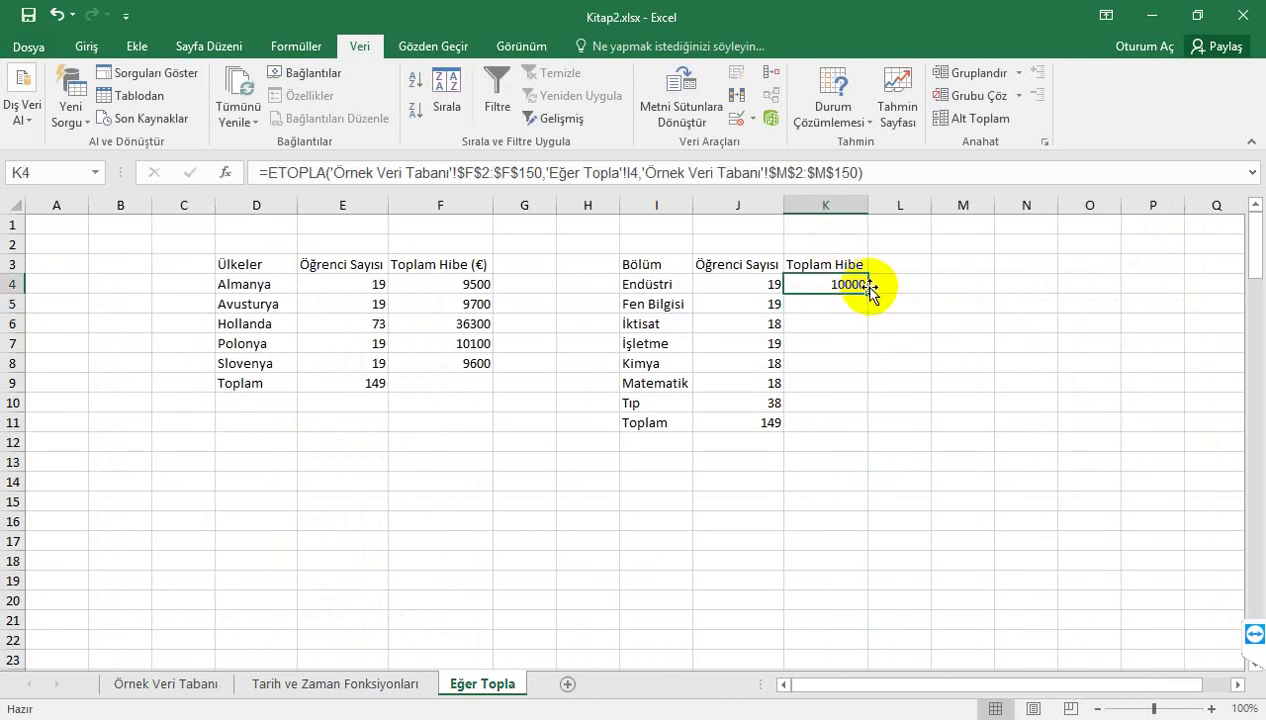
left_click_drag(868, 290, 860, 412)
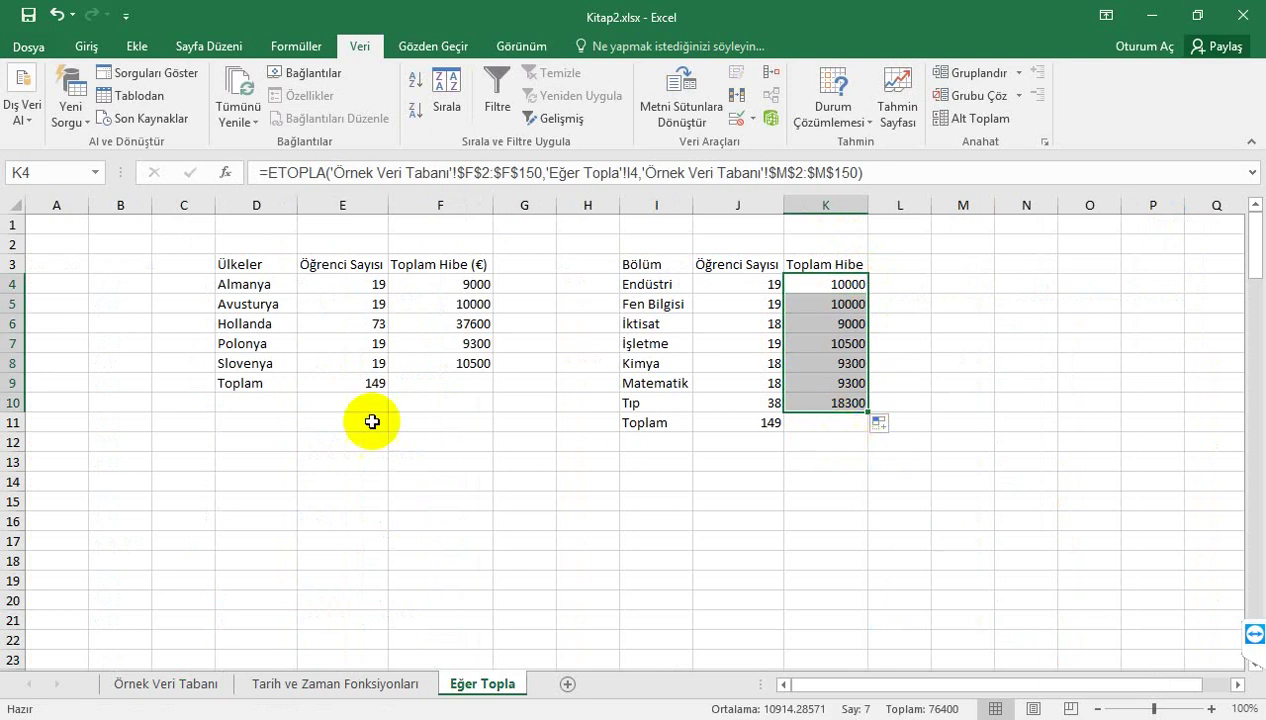
left_click(343, 388)
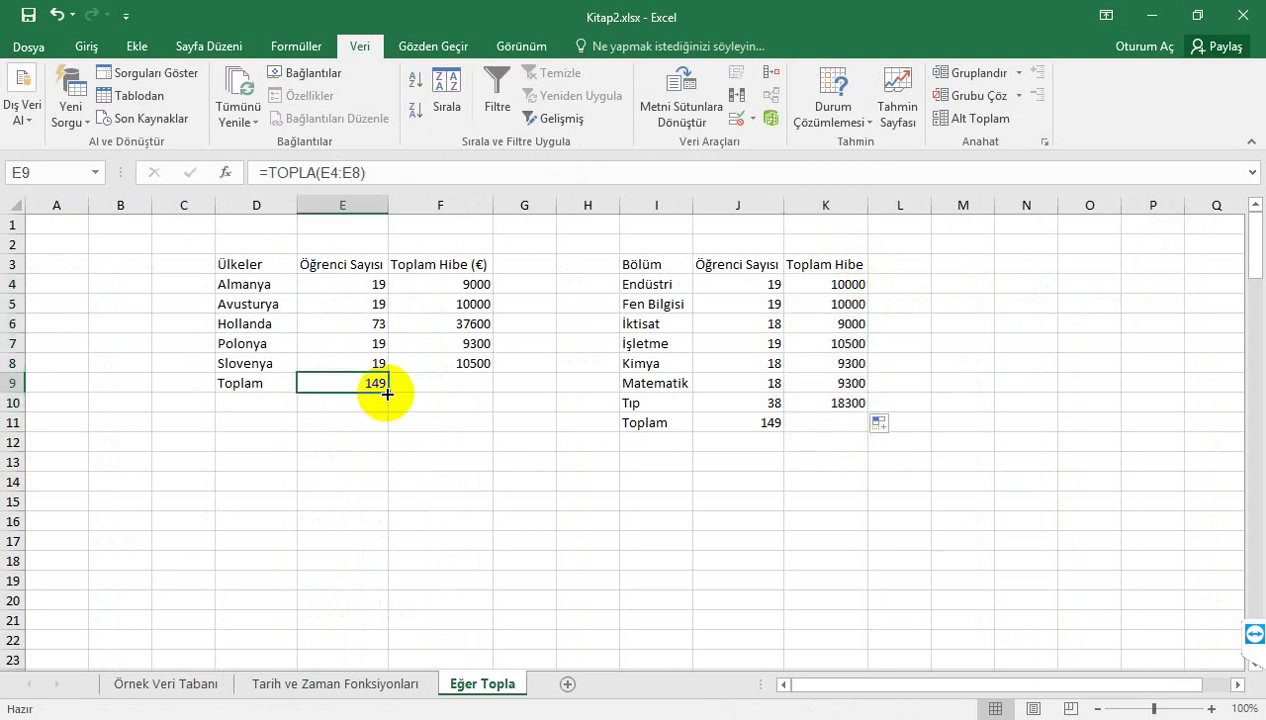
left_click_drag(389, 393, 468, 397)
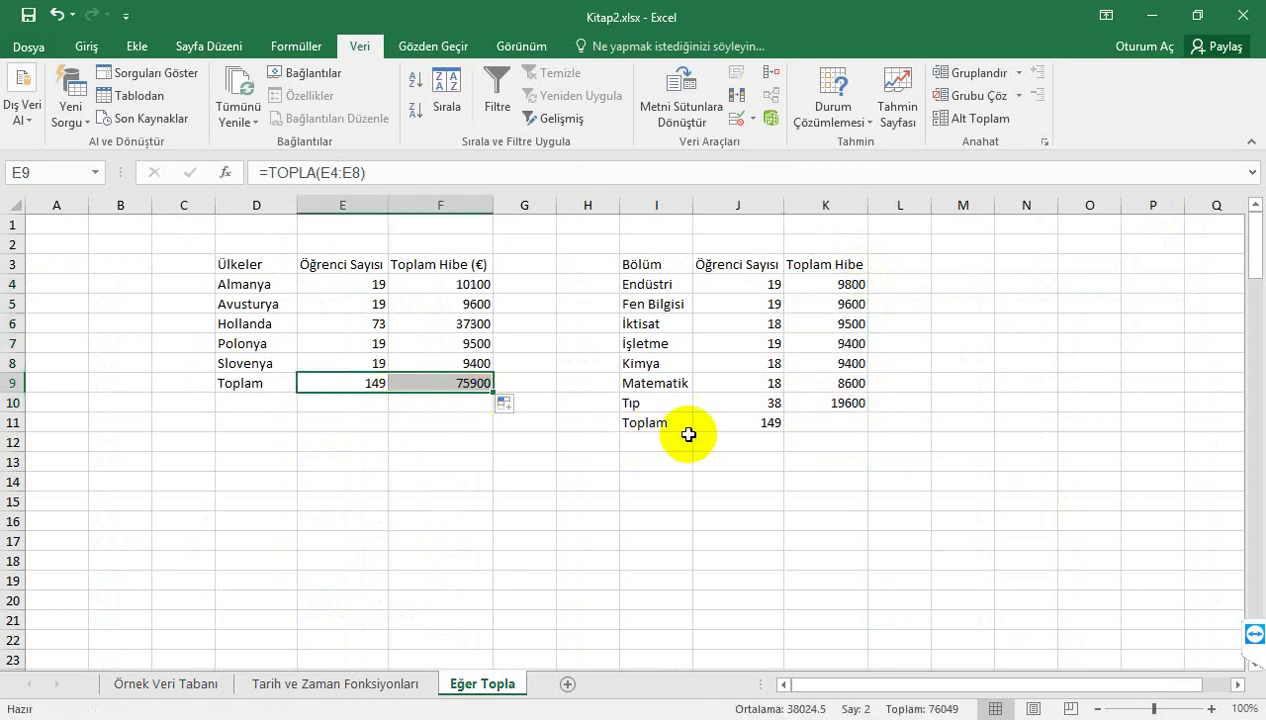
left_click(760, 423)
left_click_drag(783, 431, 843, 427)
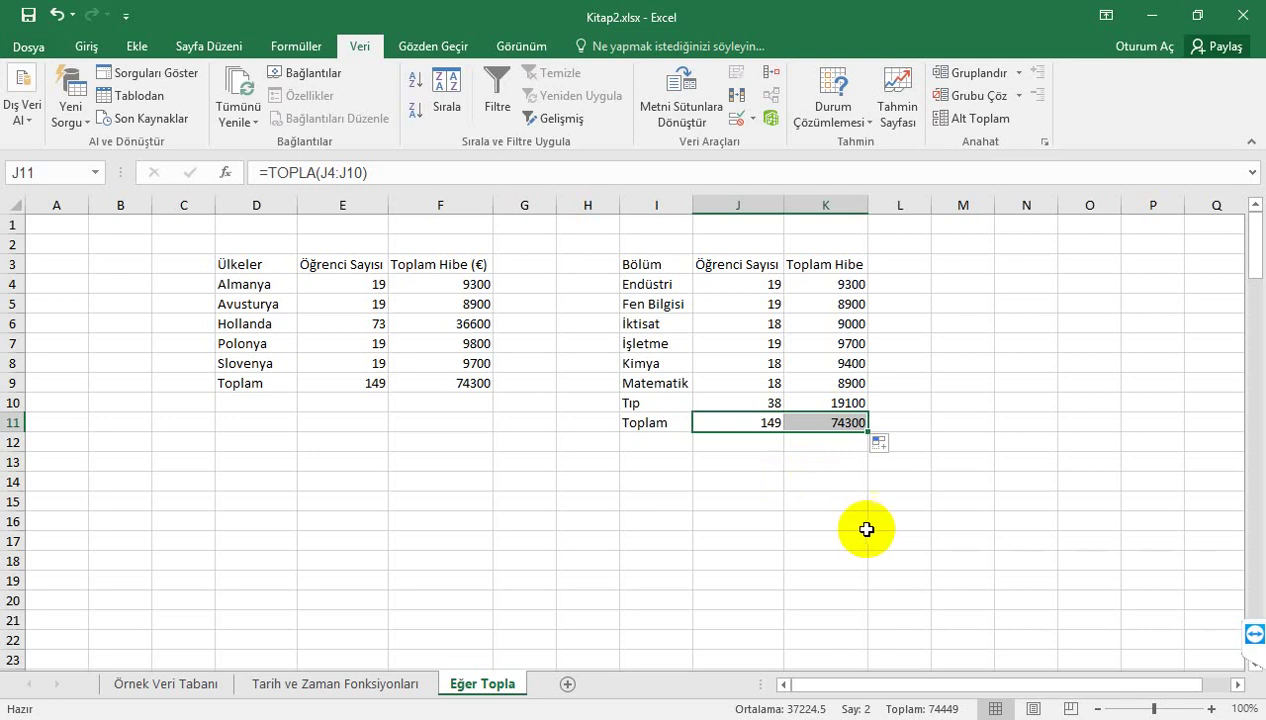
left_click(810, 499)
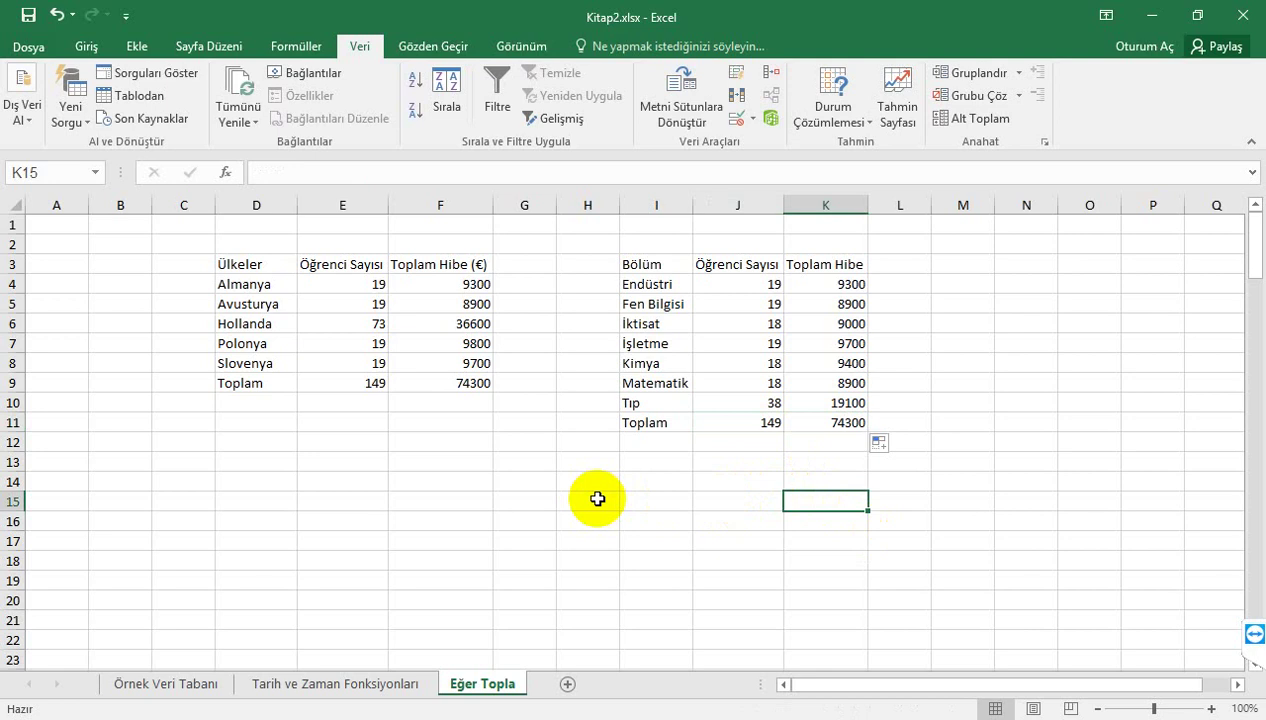
Step: Insert a blank column E before Fakültesi on the Örnek Veri Tabanı sheet
left_click(178, 685)
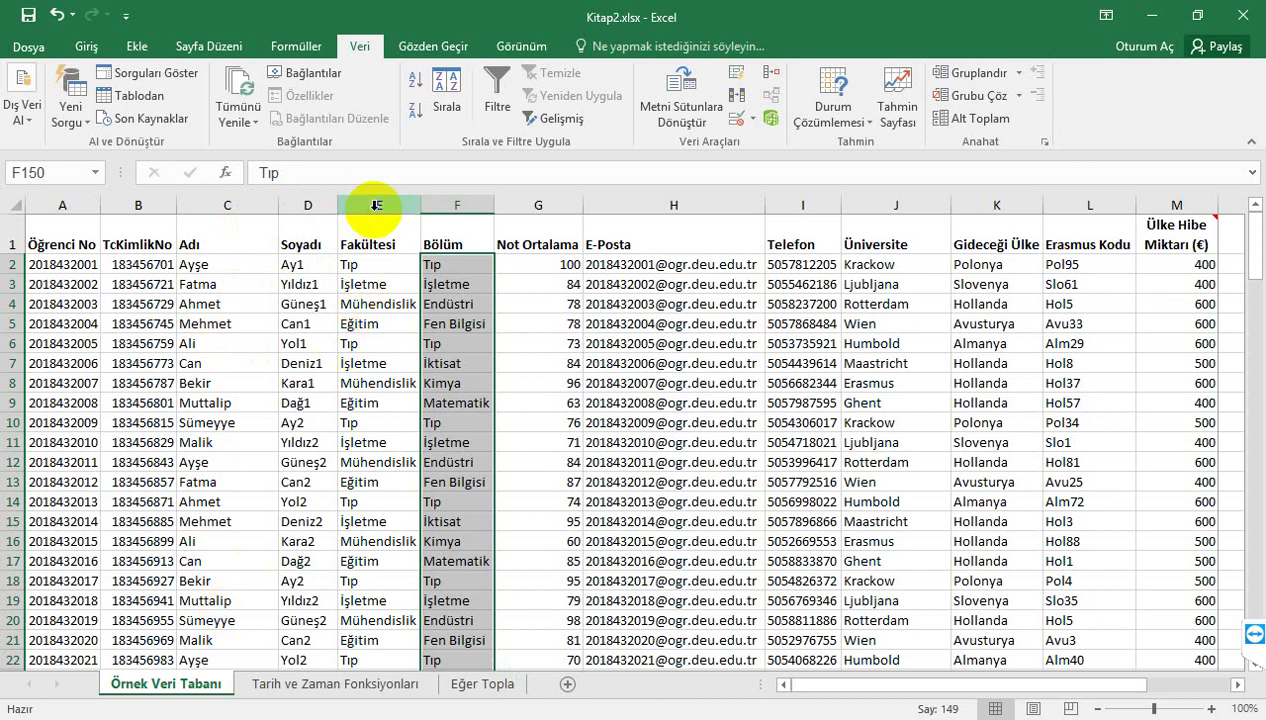
right_click(375, 207)
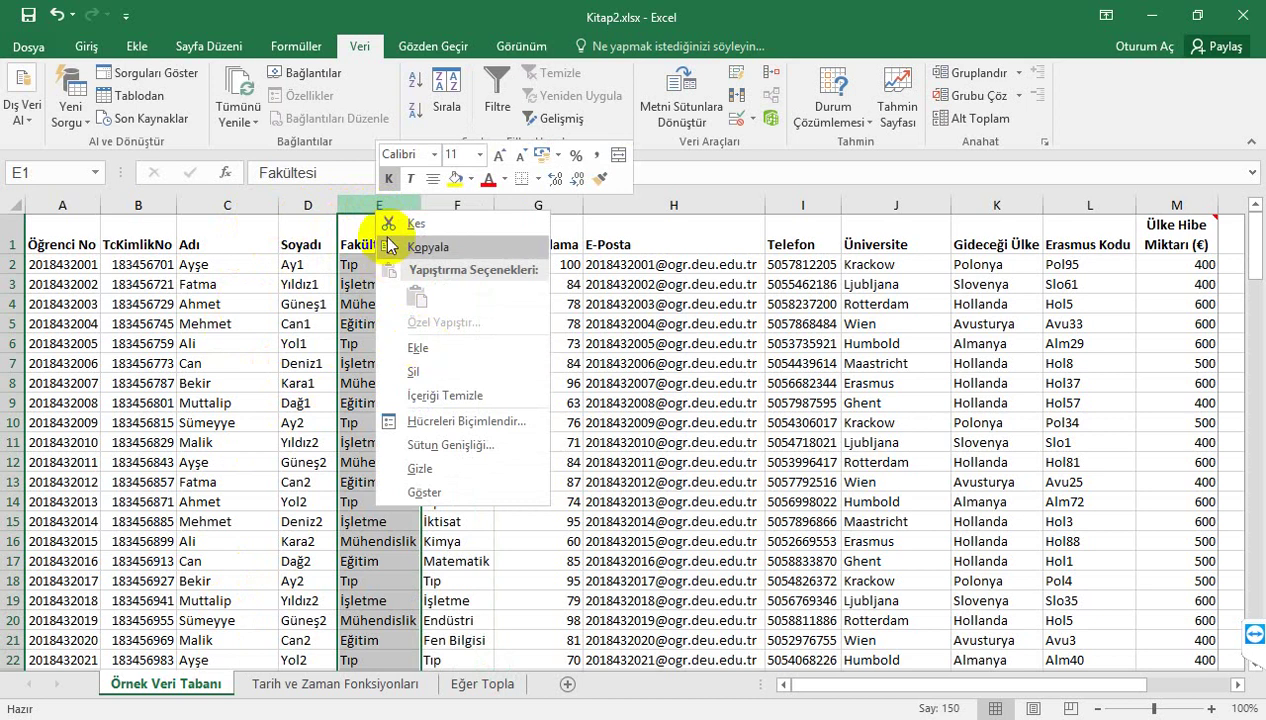
left_click(366, 206)
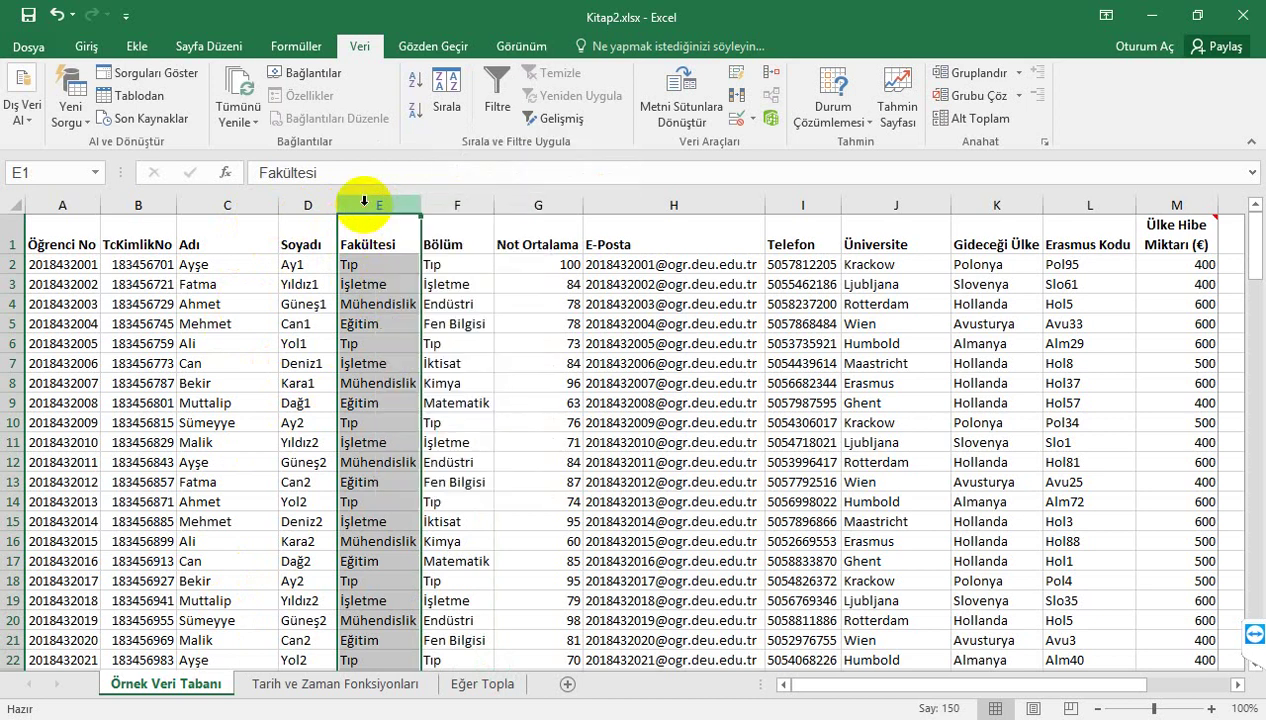
right_click(364, 201)
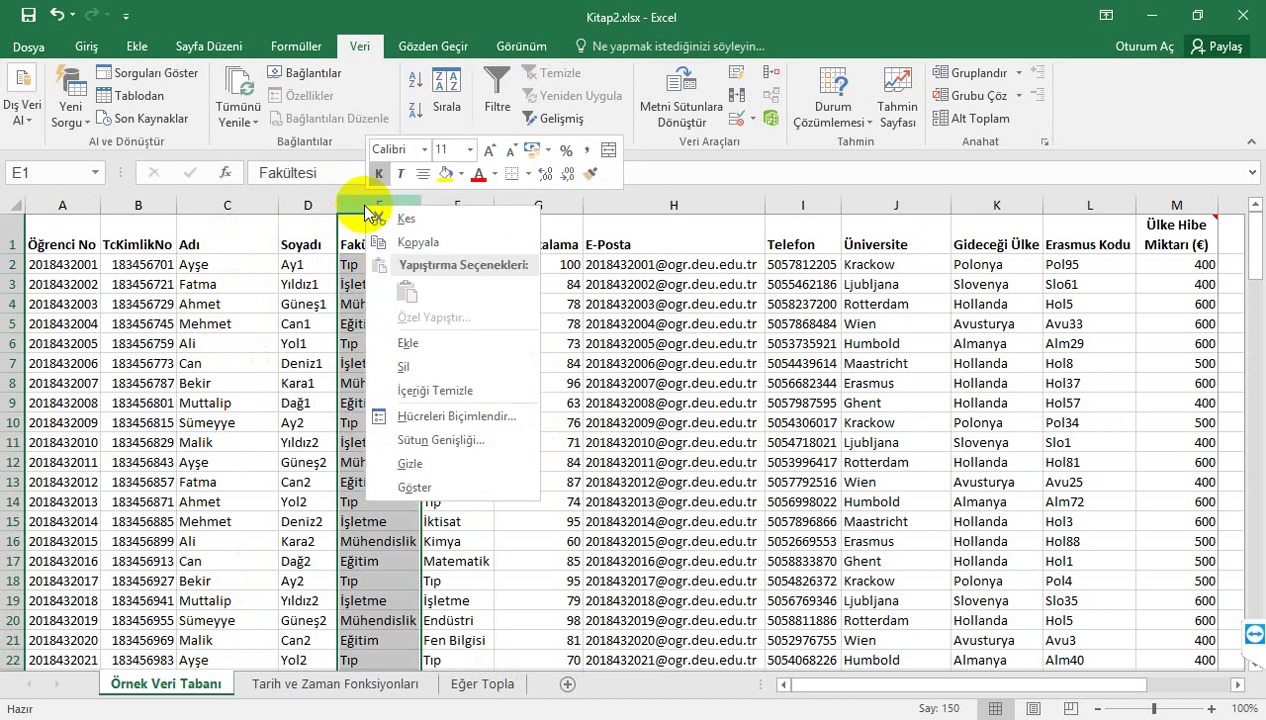
left_click(411, 346)
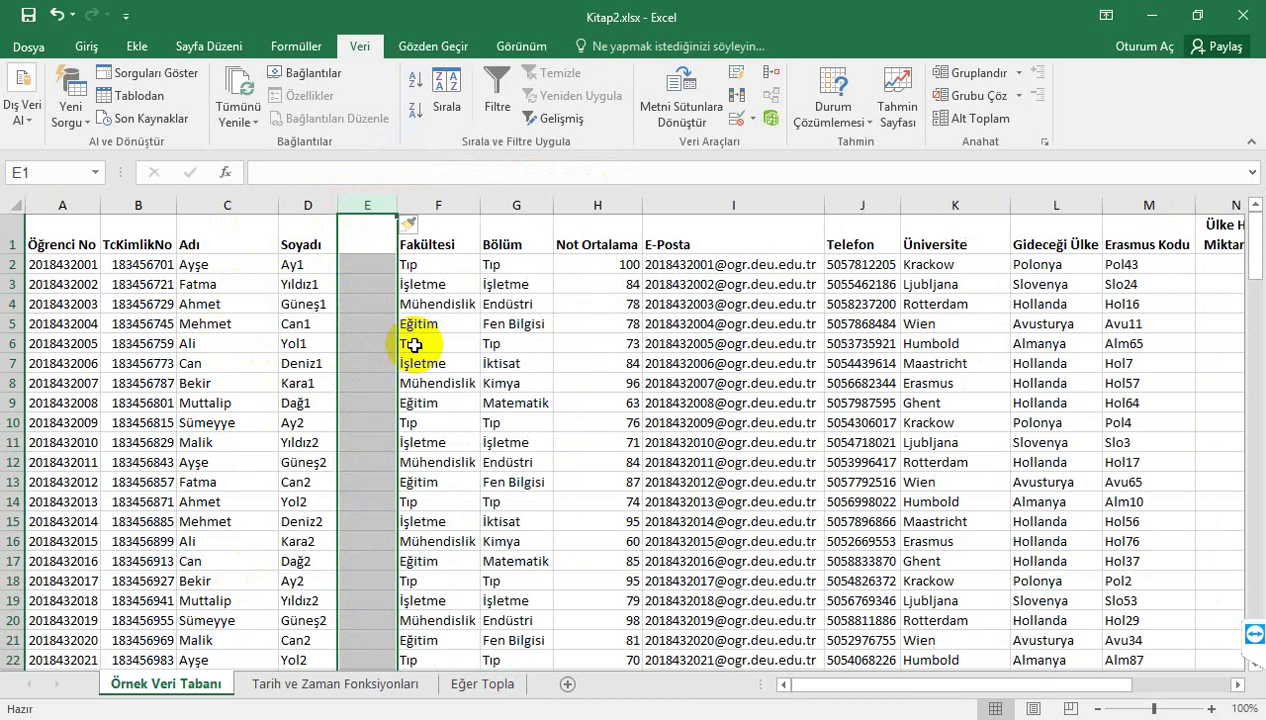
Step: Head column E 'Cinsiyet' and enter K, K, E, E, E in E2:E6
left_click(362, 243)
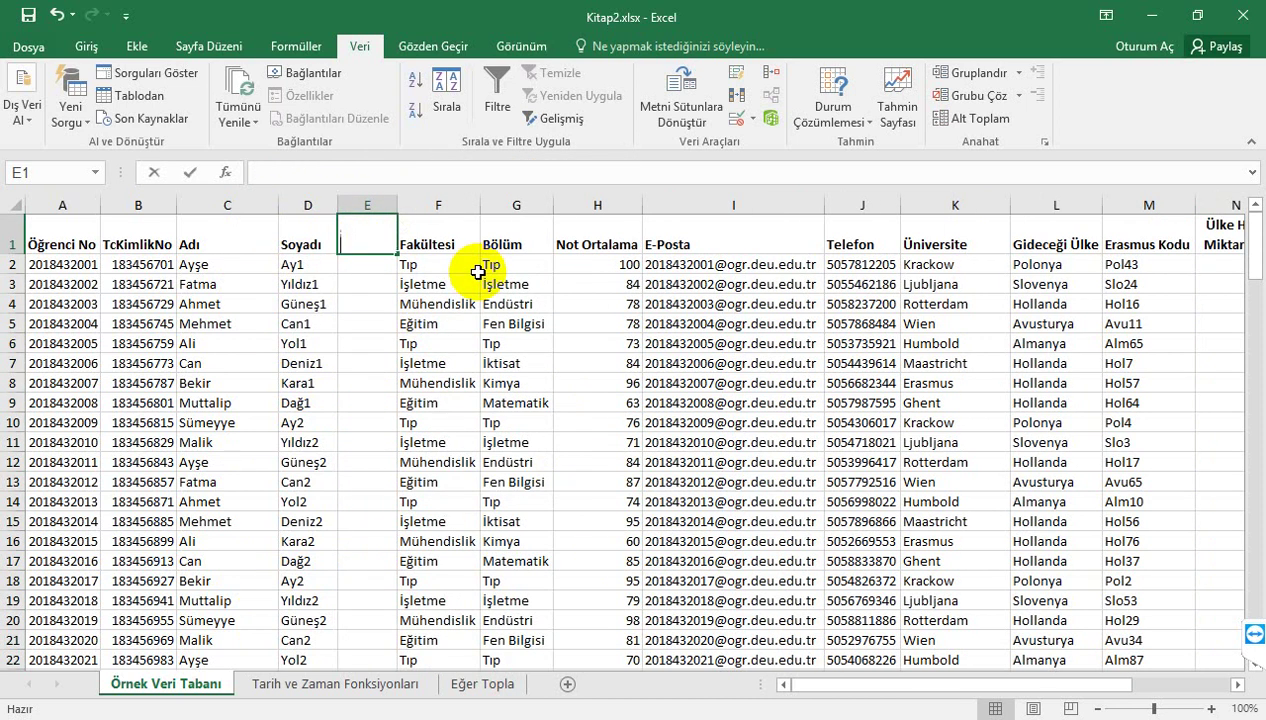
type("Cinsiyet")
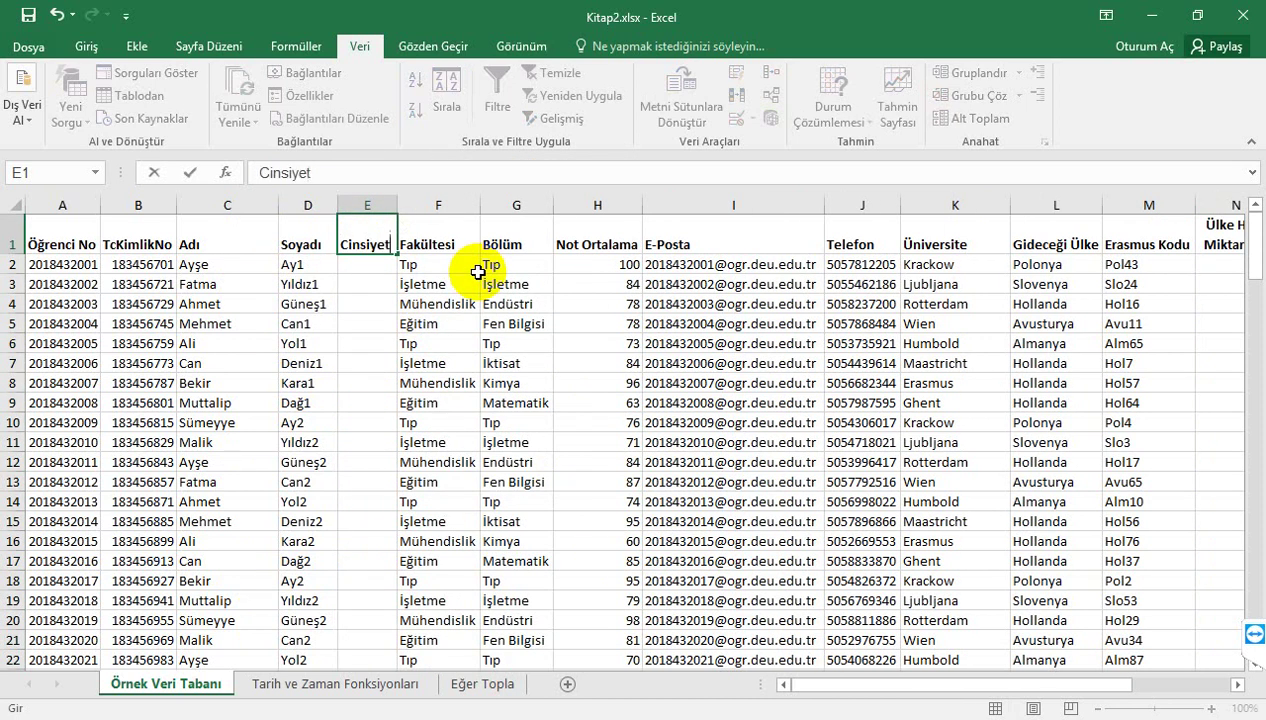
key("Return")
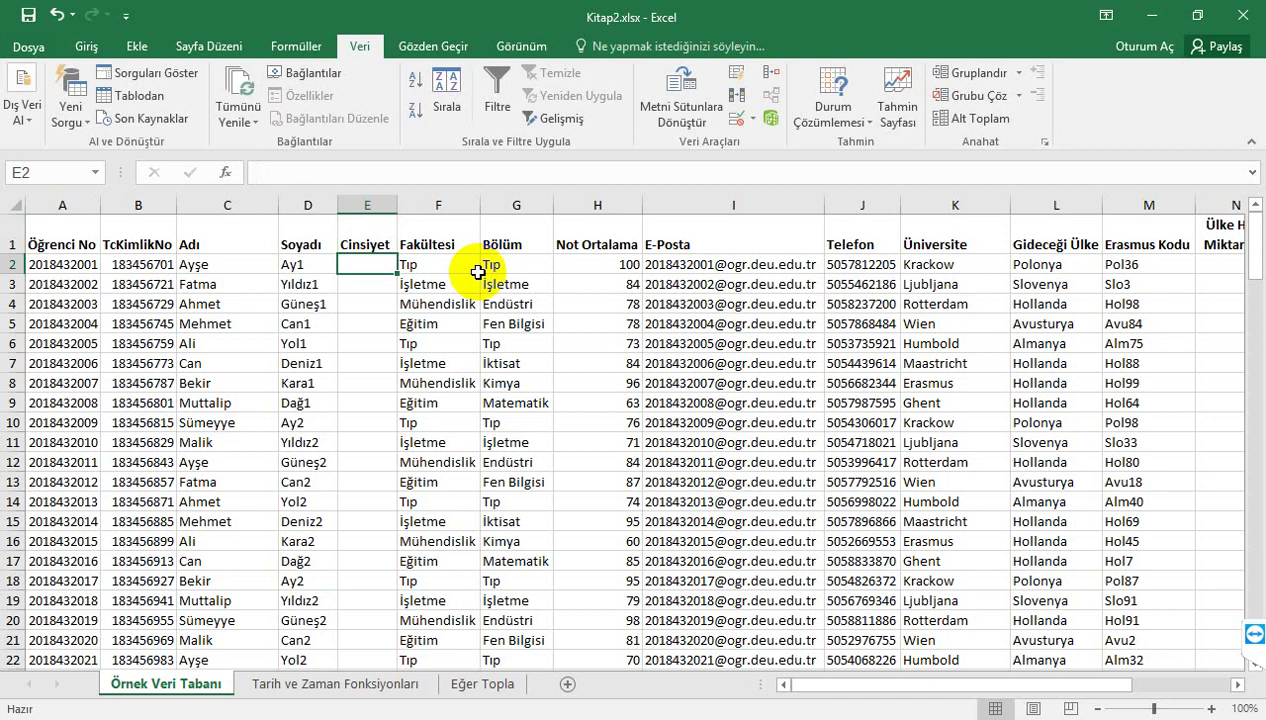
type("K")
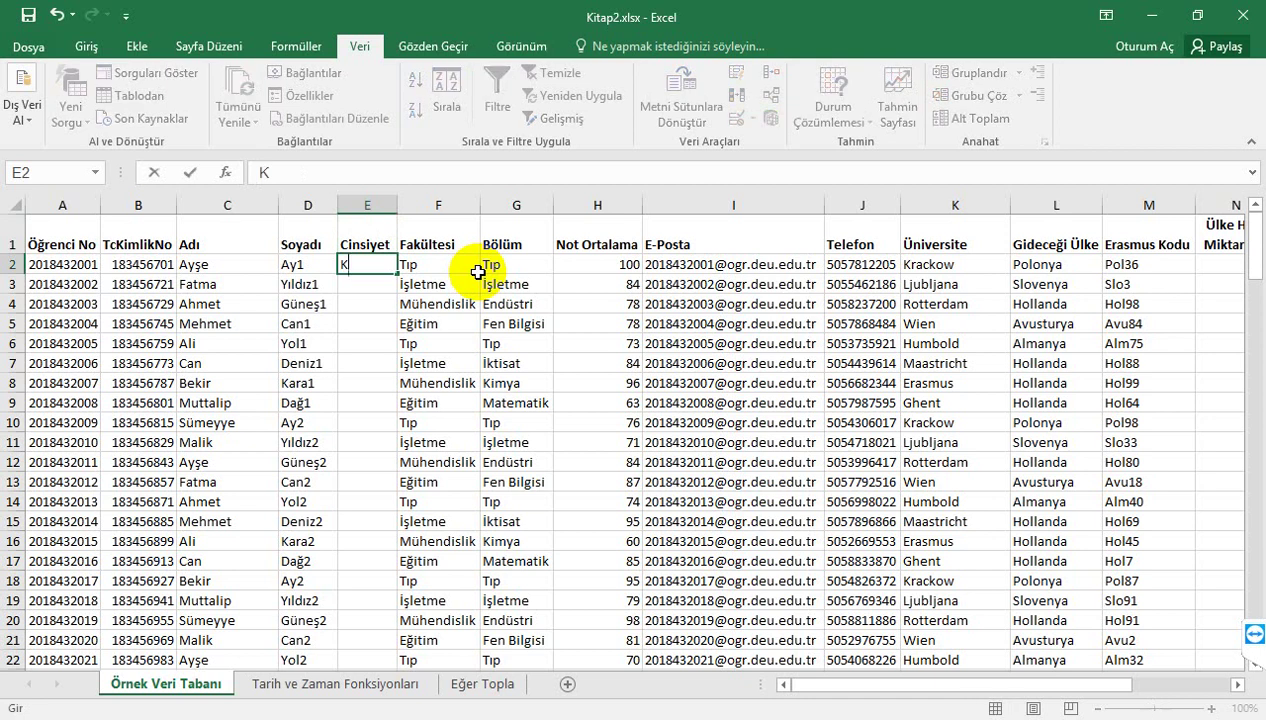
key("Return")
type("K")
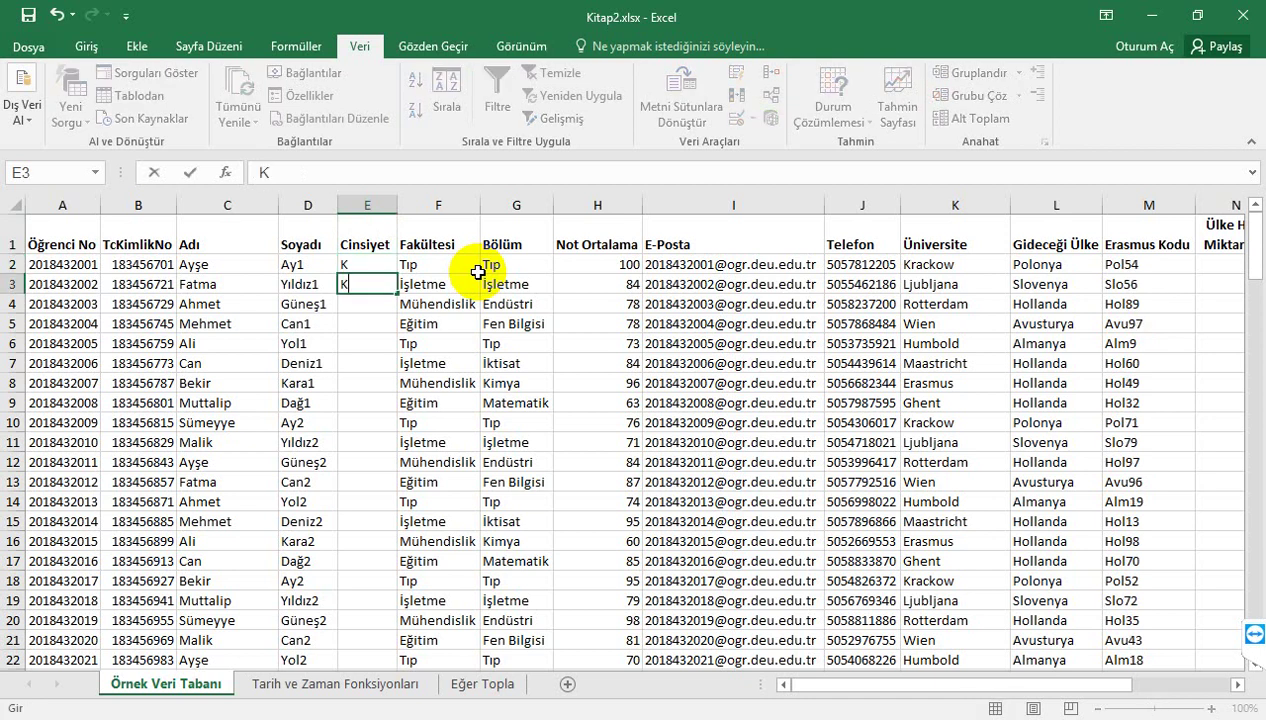
key("Return")
type("E")
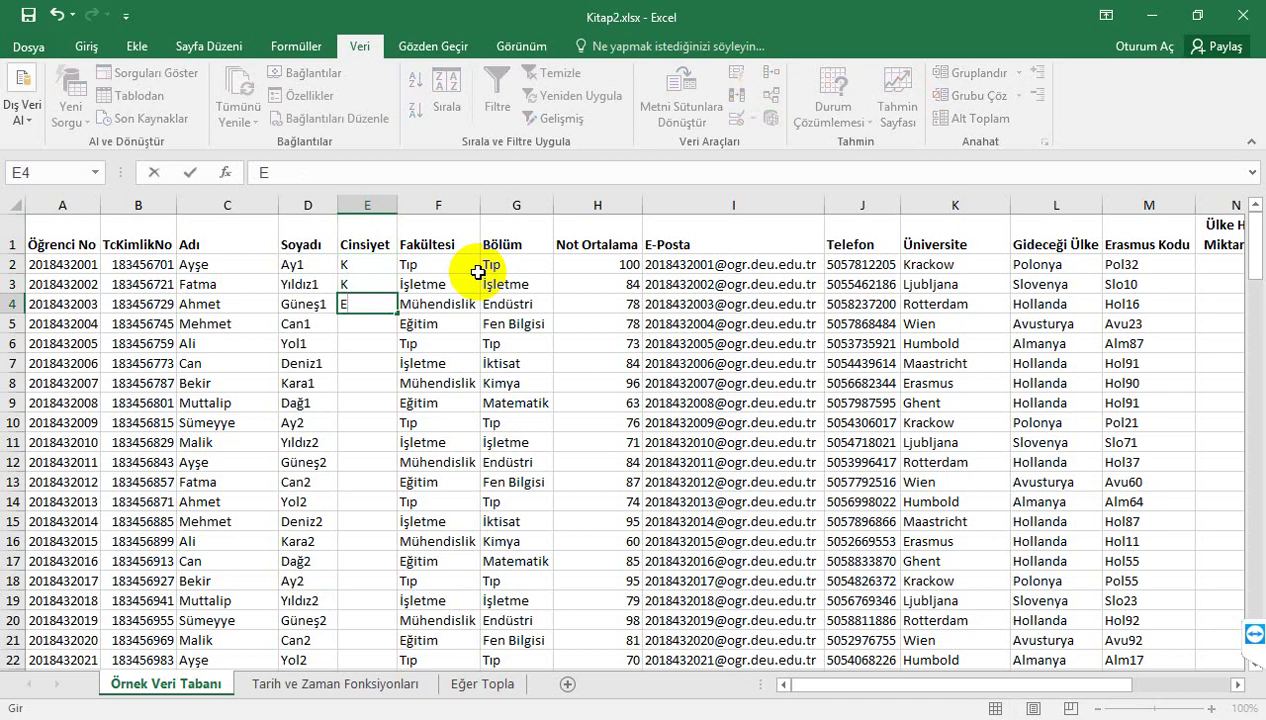
key("Return")
type("E")
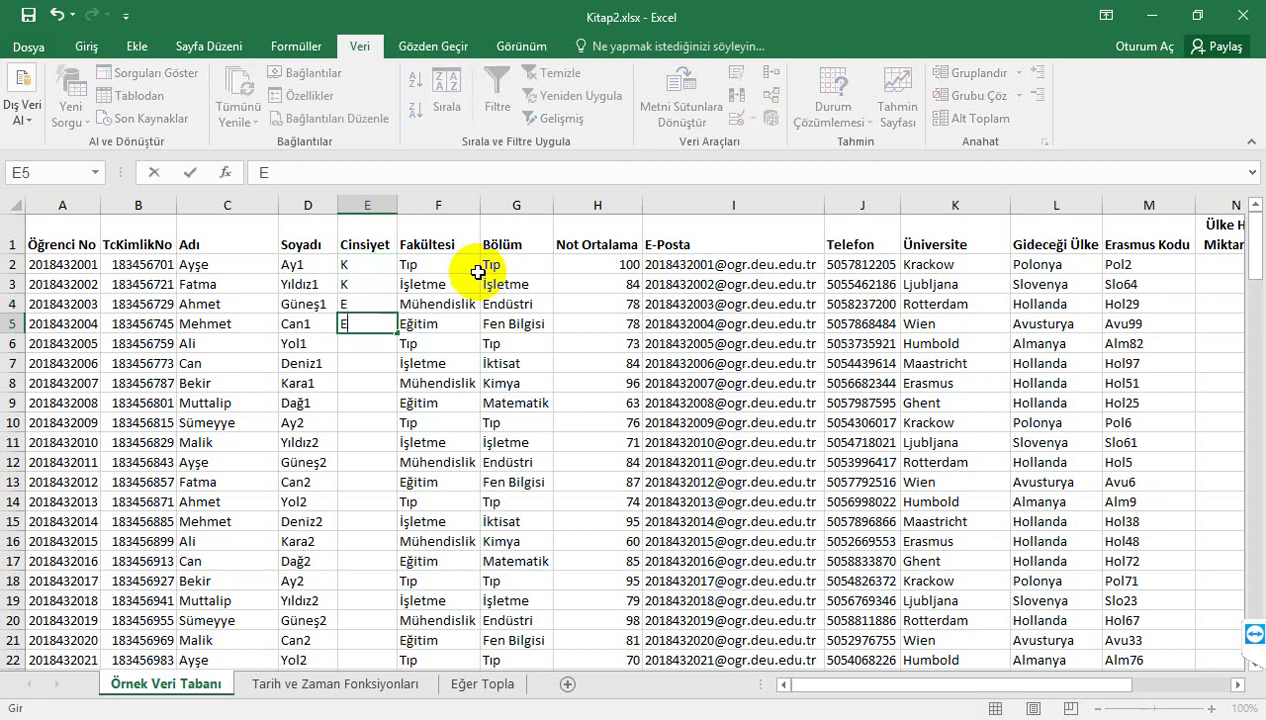
key("Return")
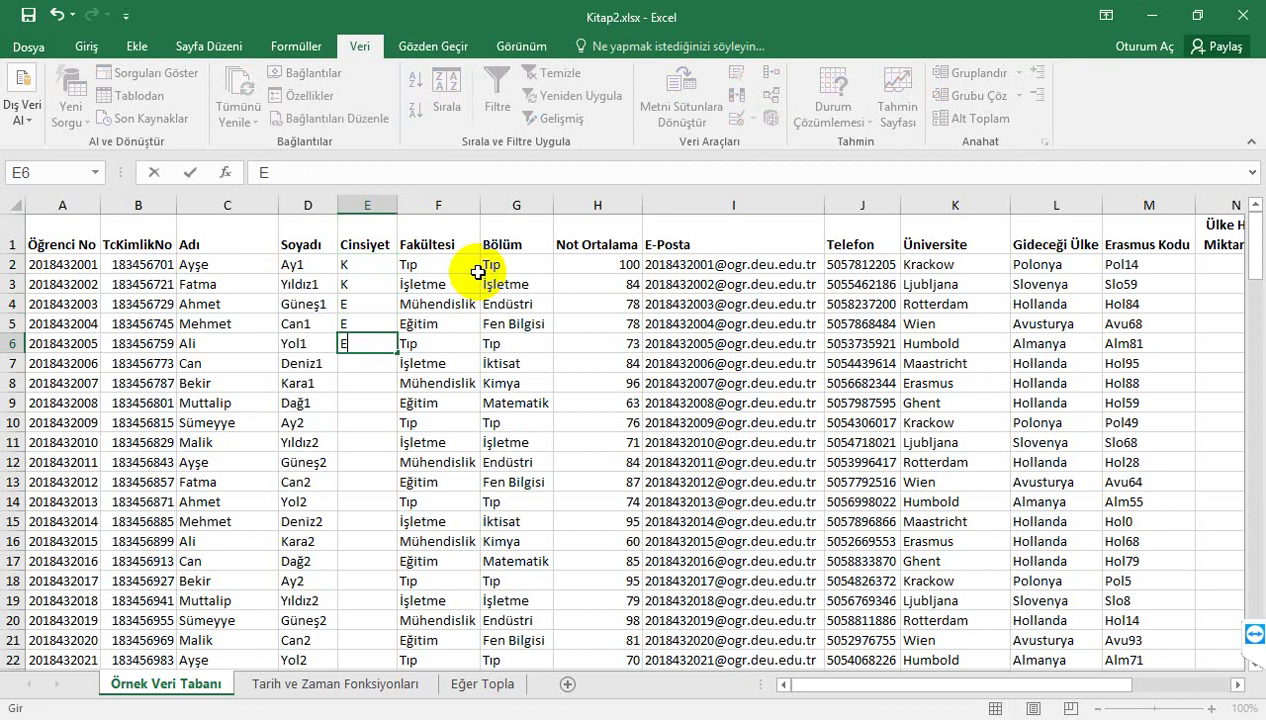
type("E")
key("Return")
Step: Enter E, E, E, K, E in E7:E11 and select the values E2:E10
type("E")
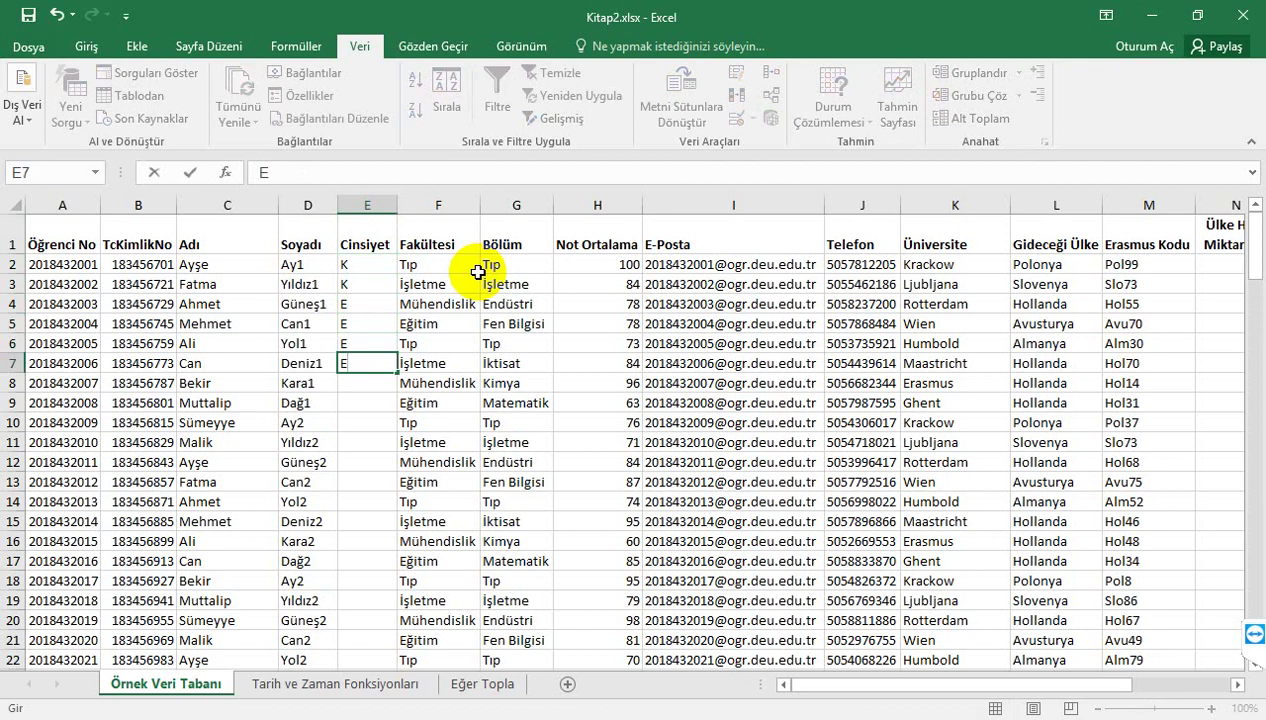
key("Return")
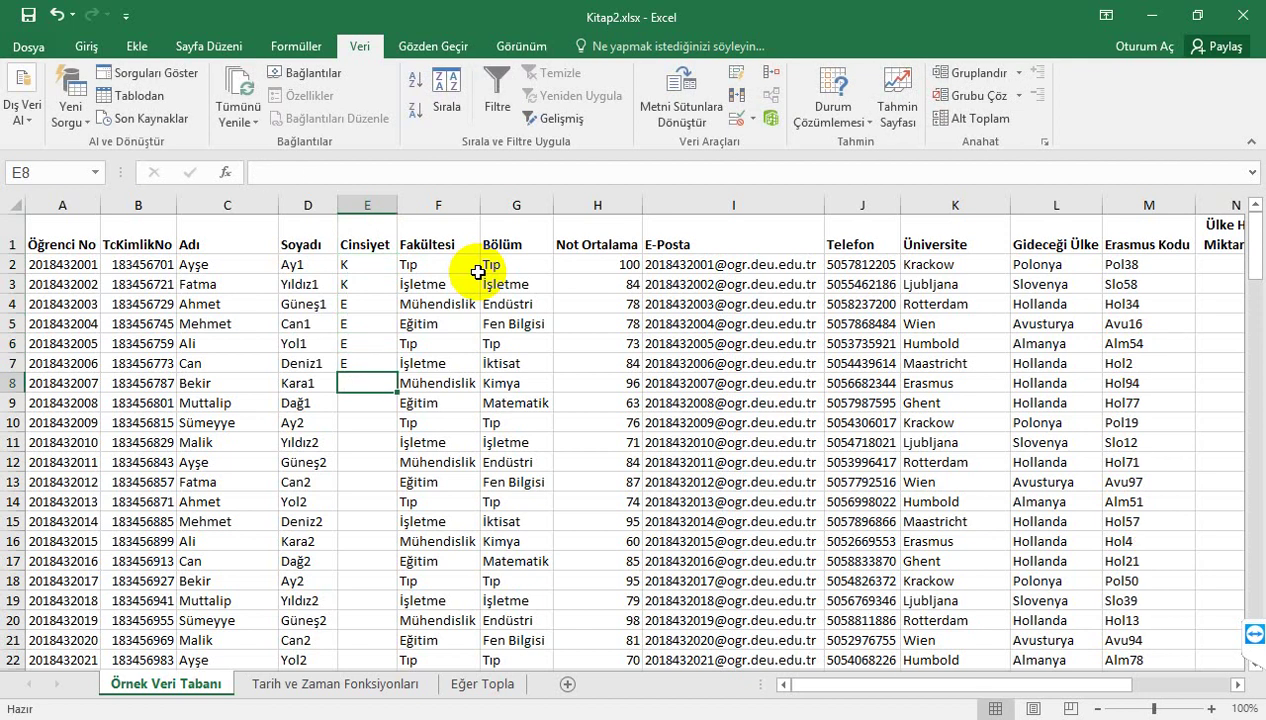
type("E")
key("Return")
type("E")
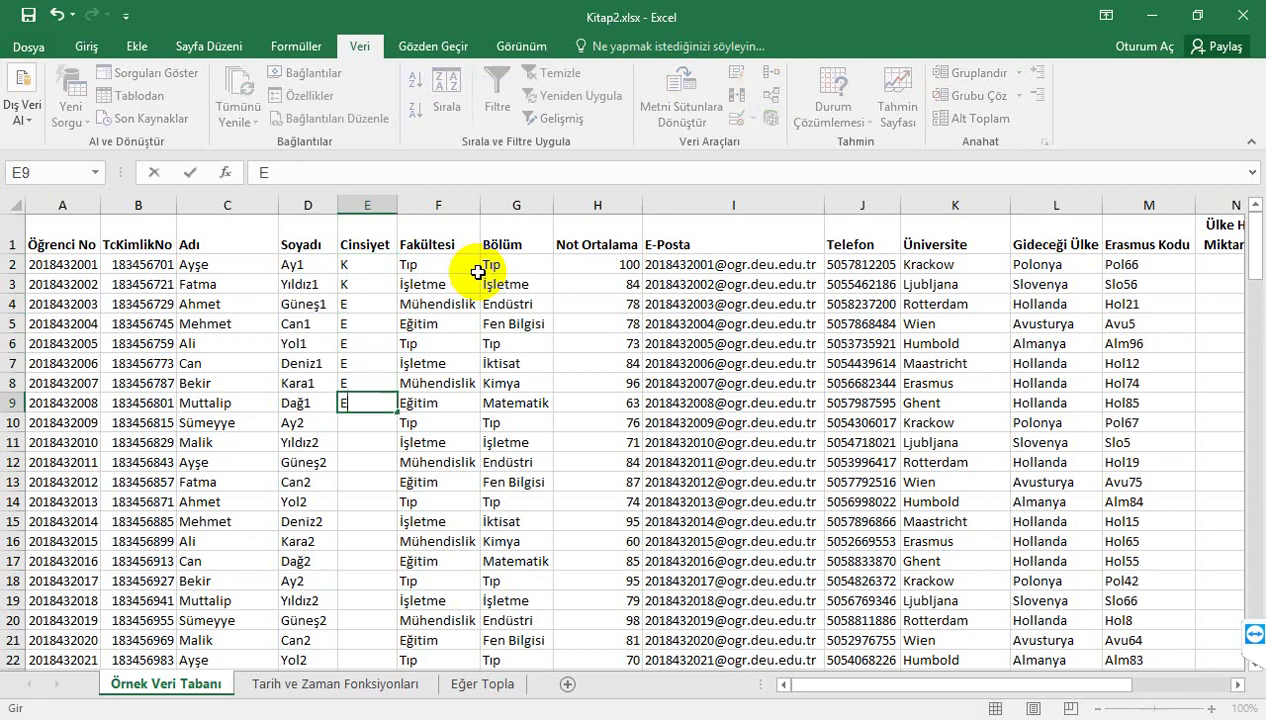
key("Return")
type("K")
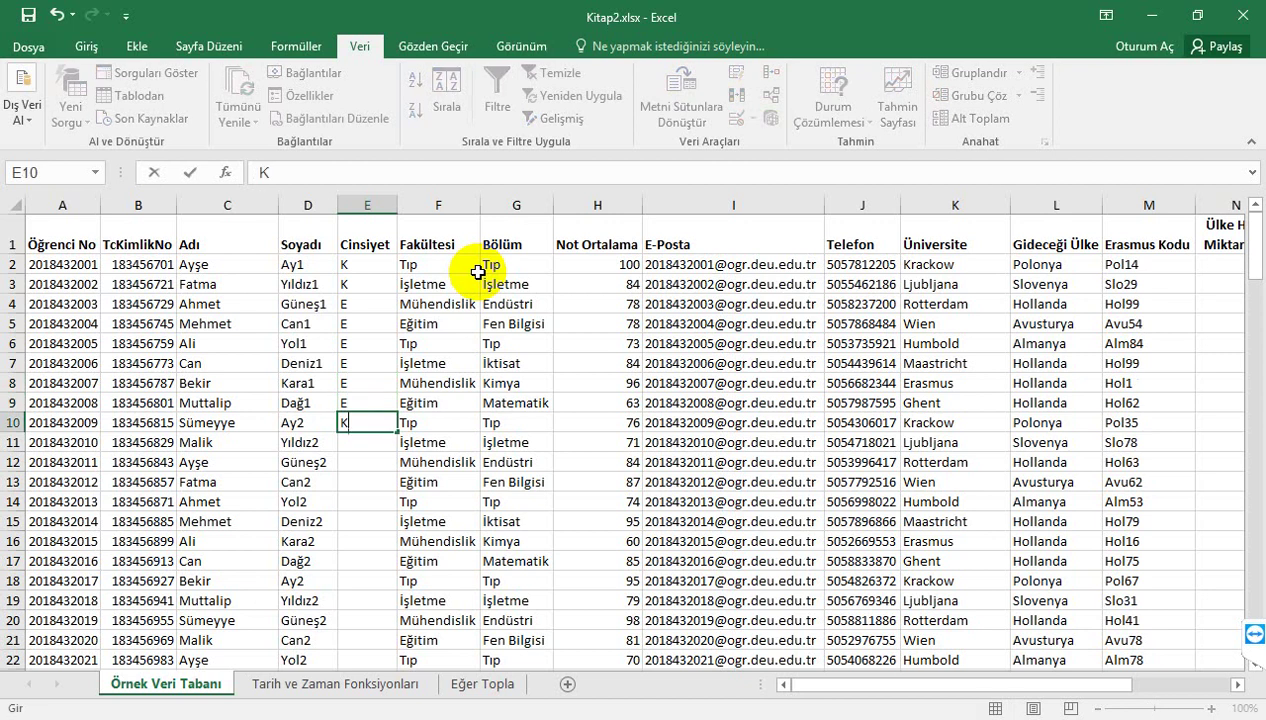
key("Return")
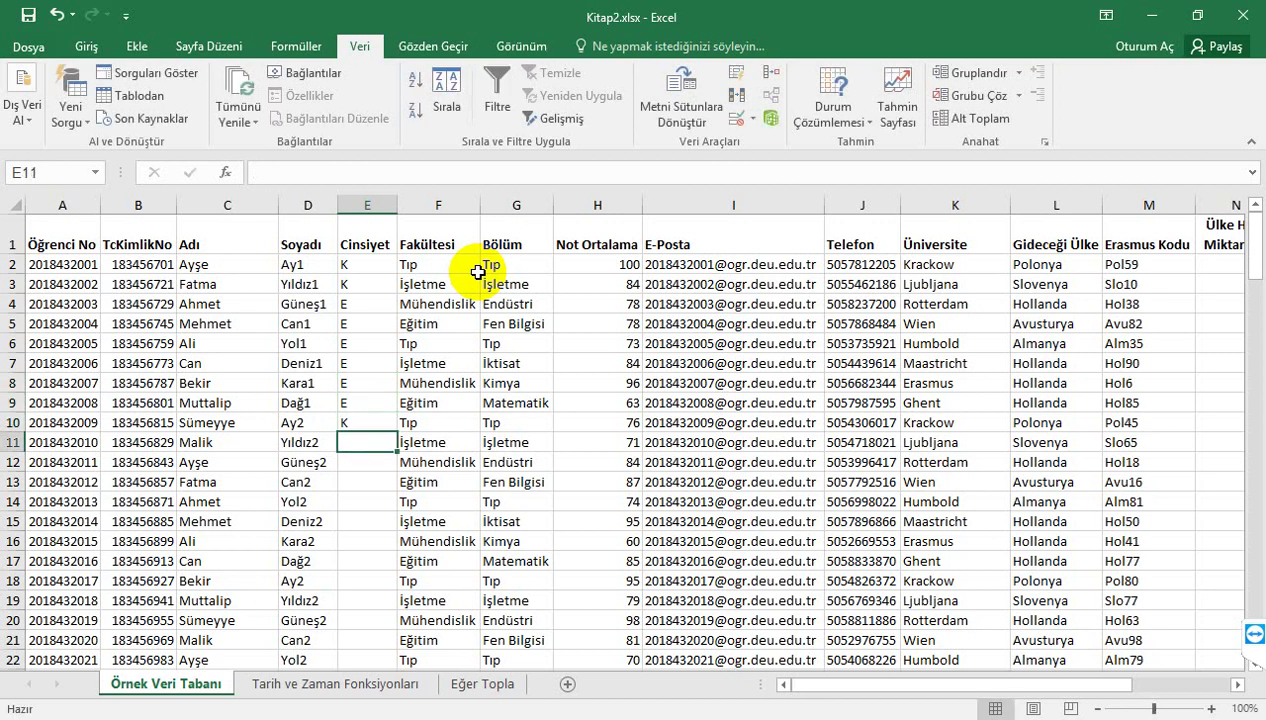
type("E")
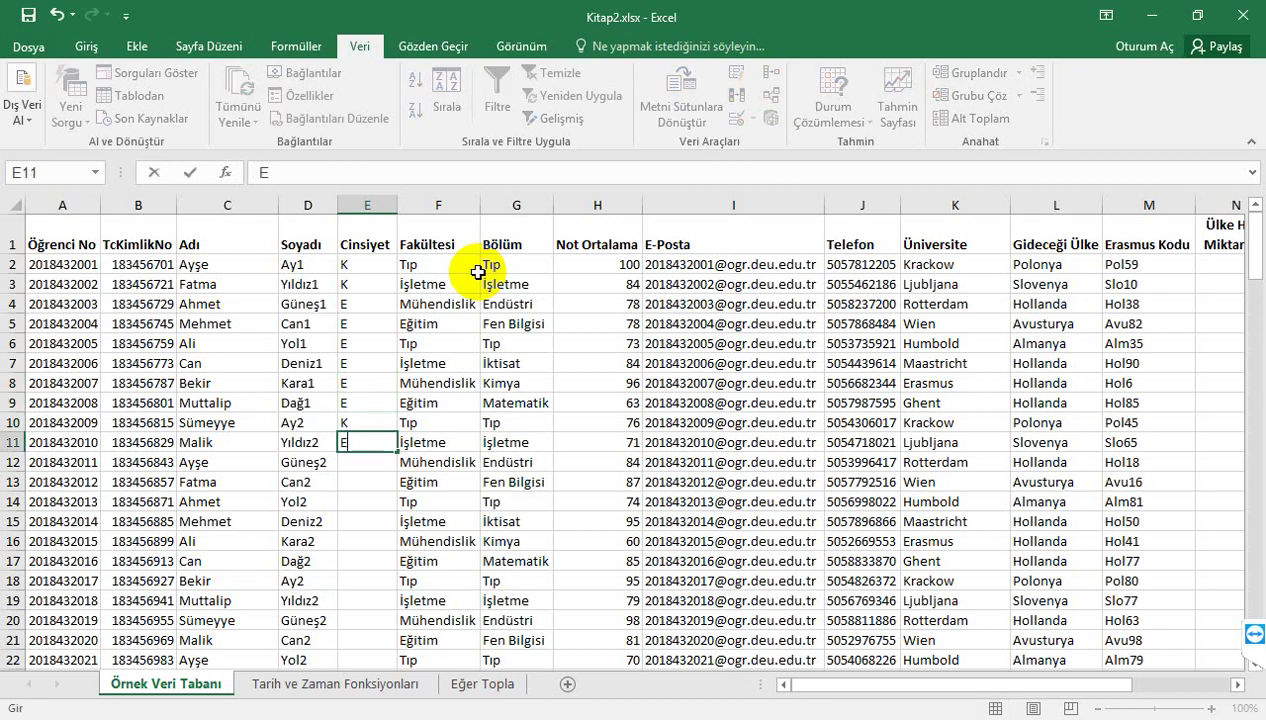
key("Return")
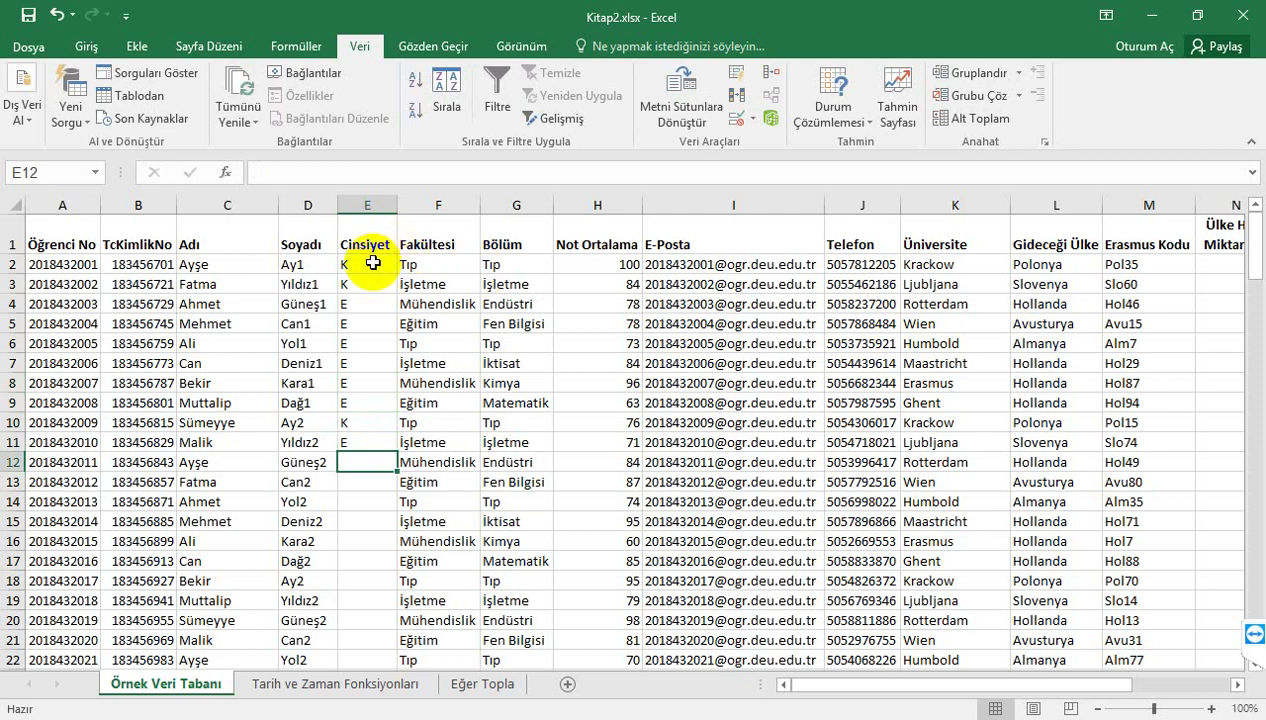
left_click_drag(366, 264, 372, 446)
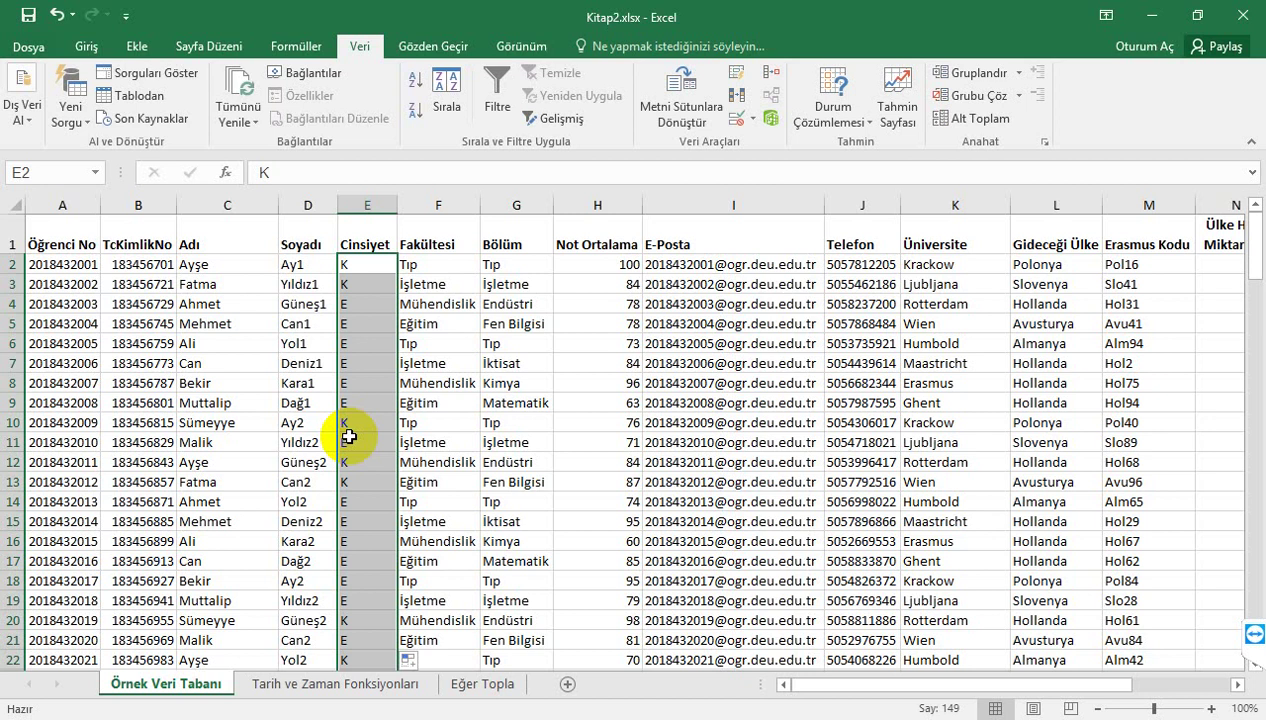
Step: Add a new worksheet and rename it 'Çok Kriterli ETopla ve Eğersay'
left_click(566, 686)
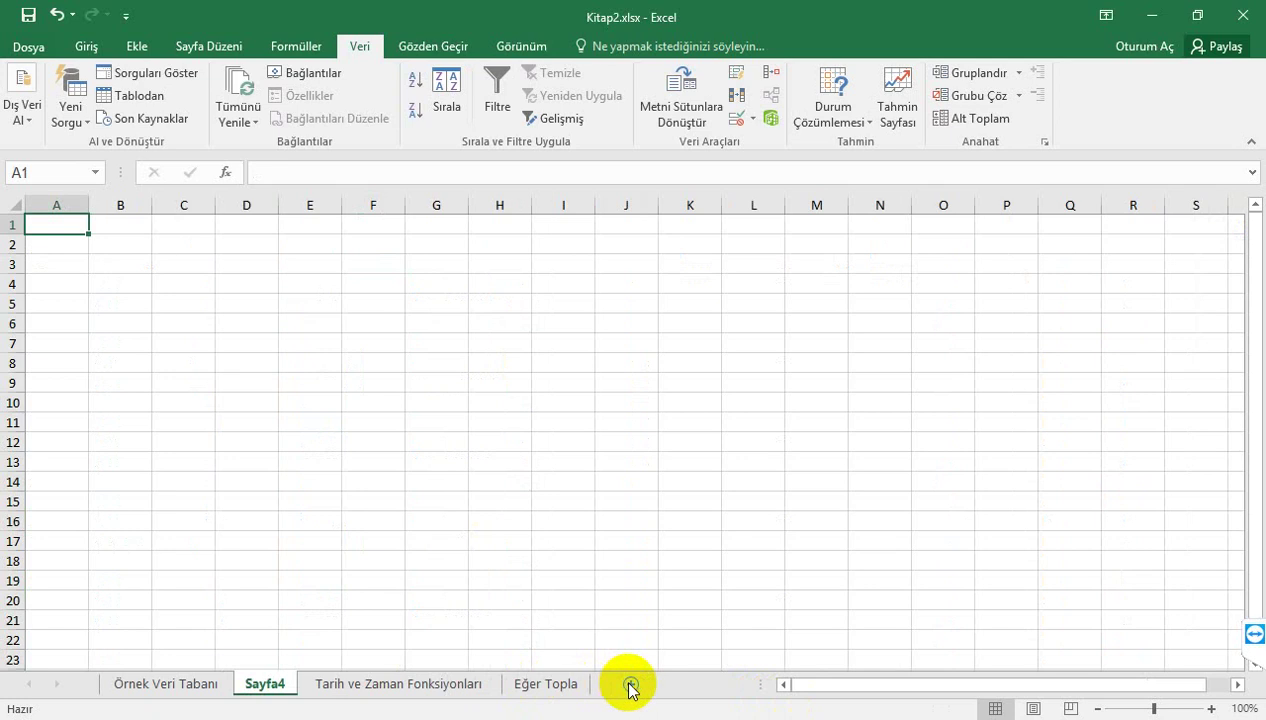
left_click(267, 688)
double_click(267, 688)
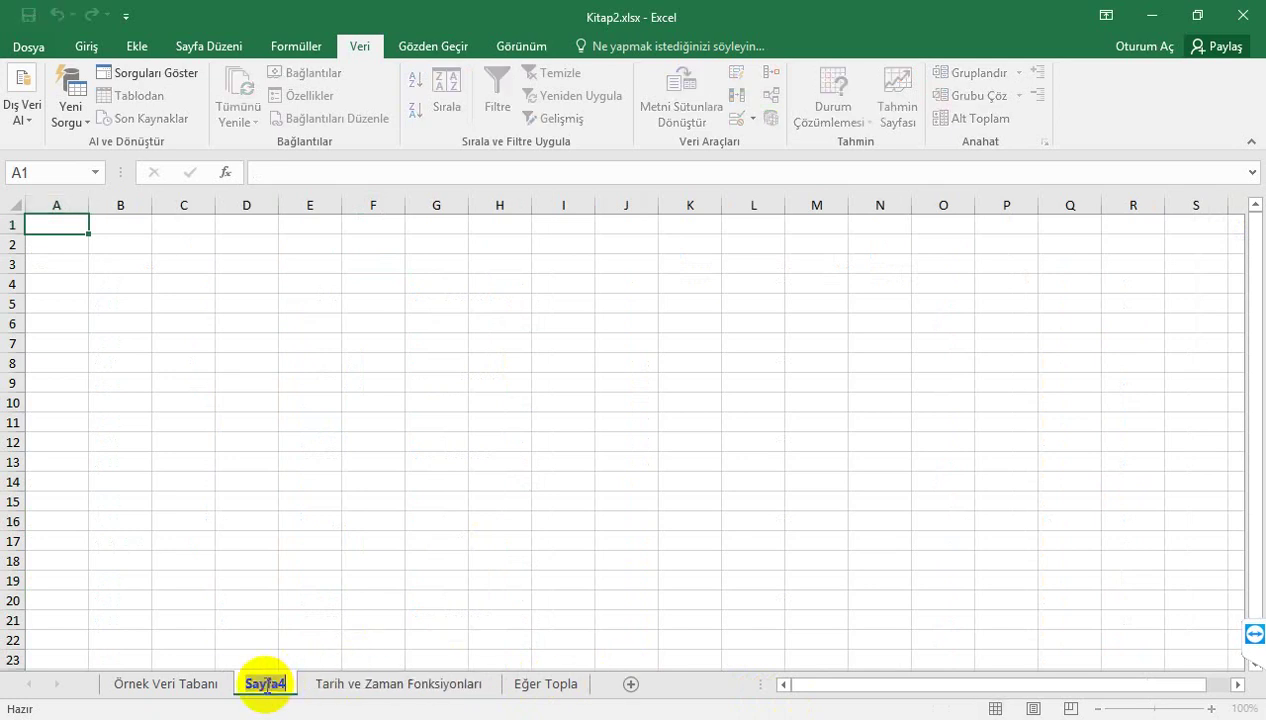
type("Çok K")
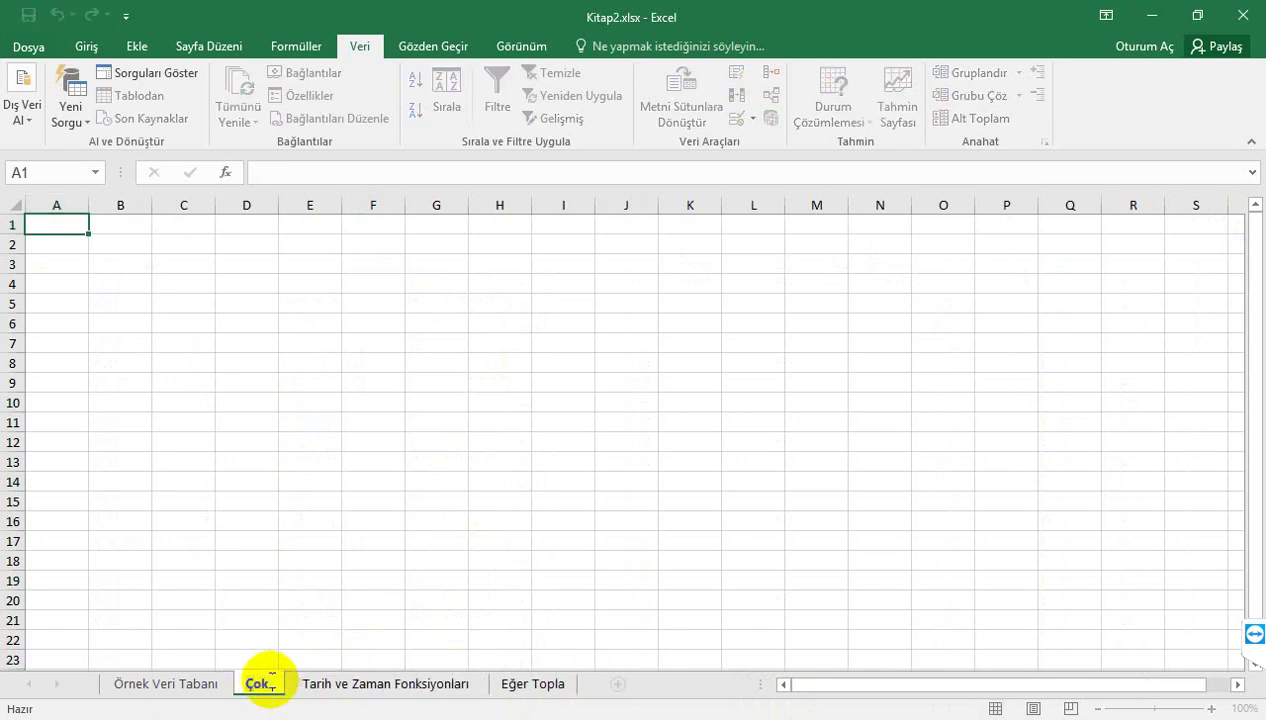
type("riterli ")
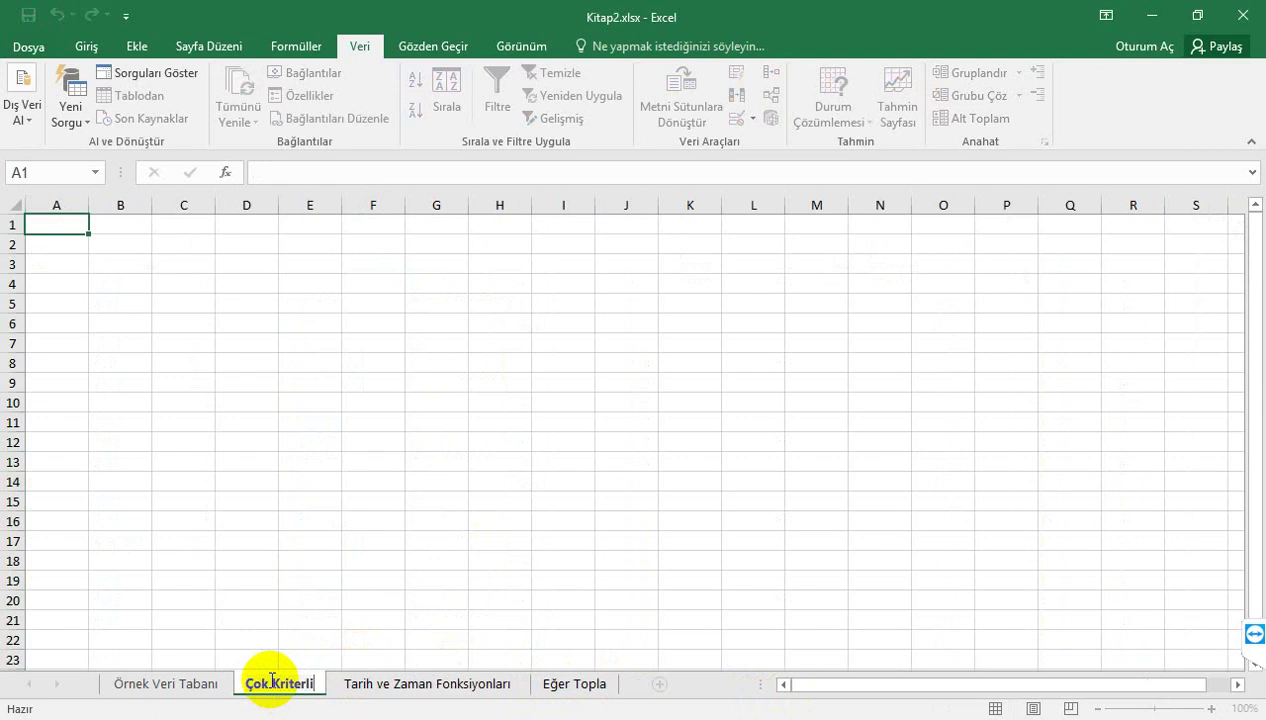
type("E ")
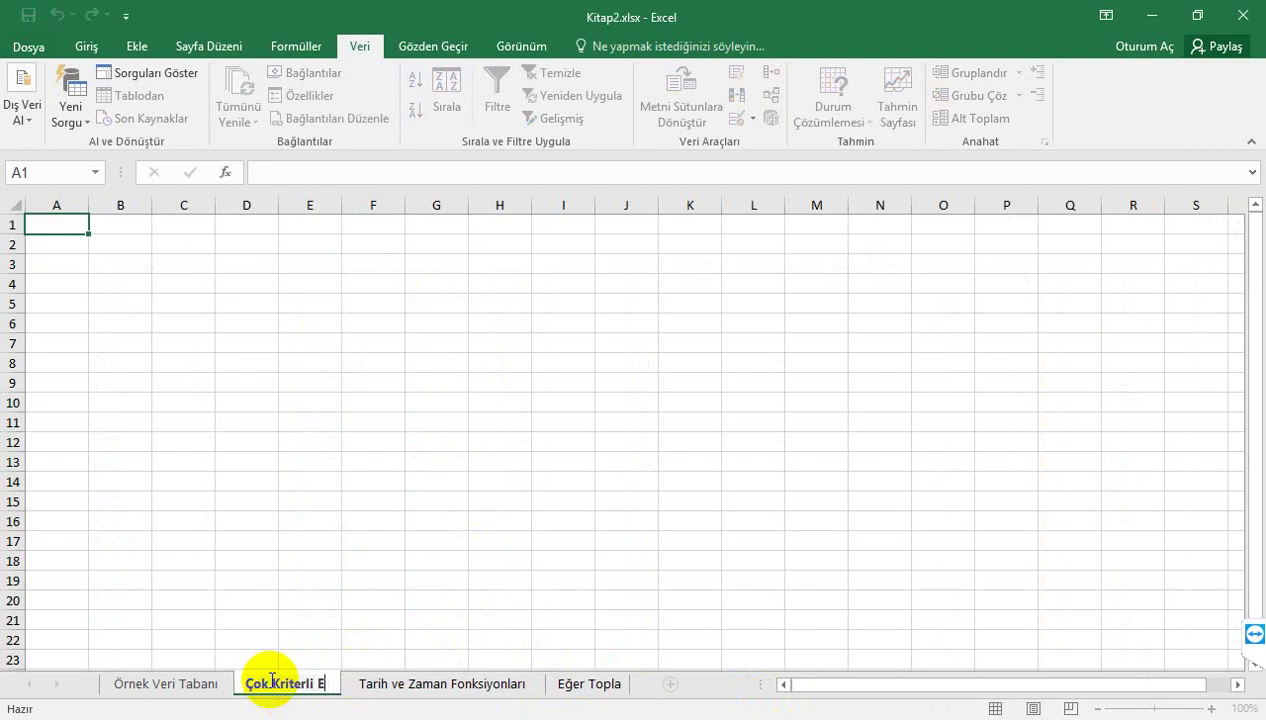
type("Topla")
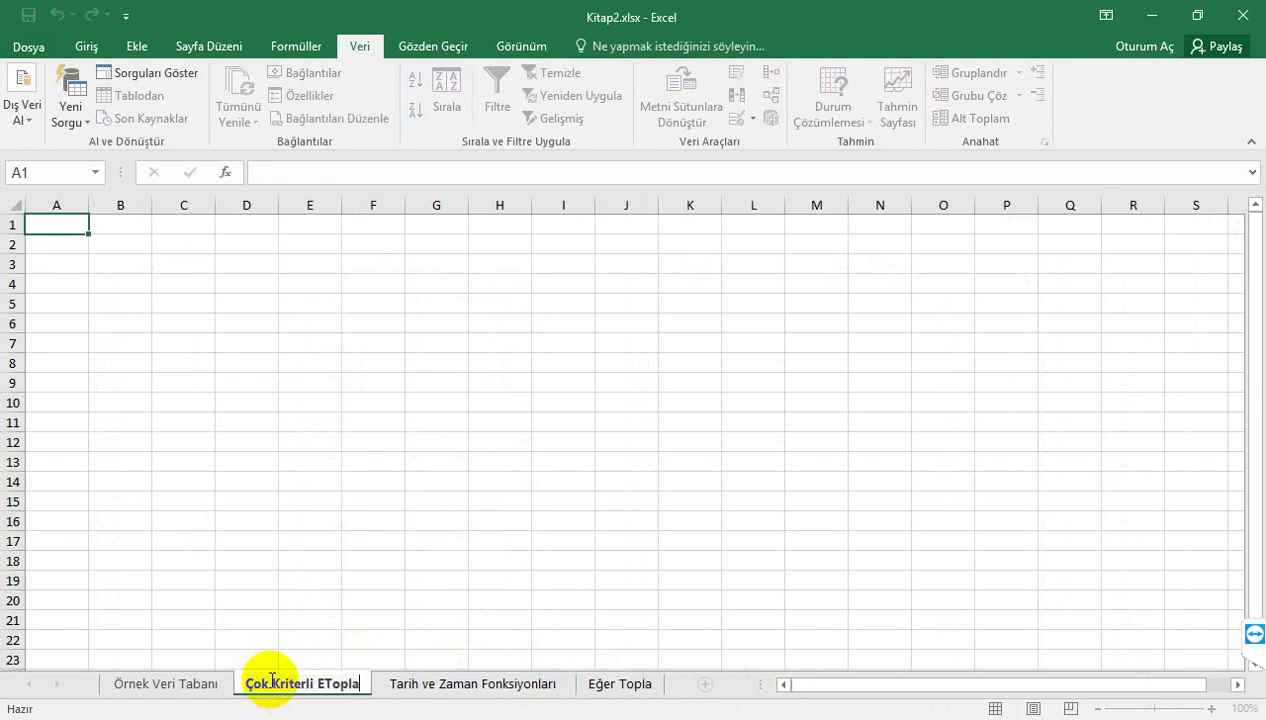
type(" ve Es")
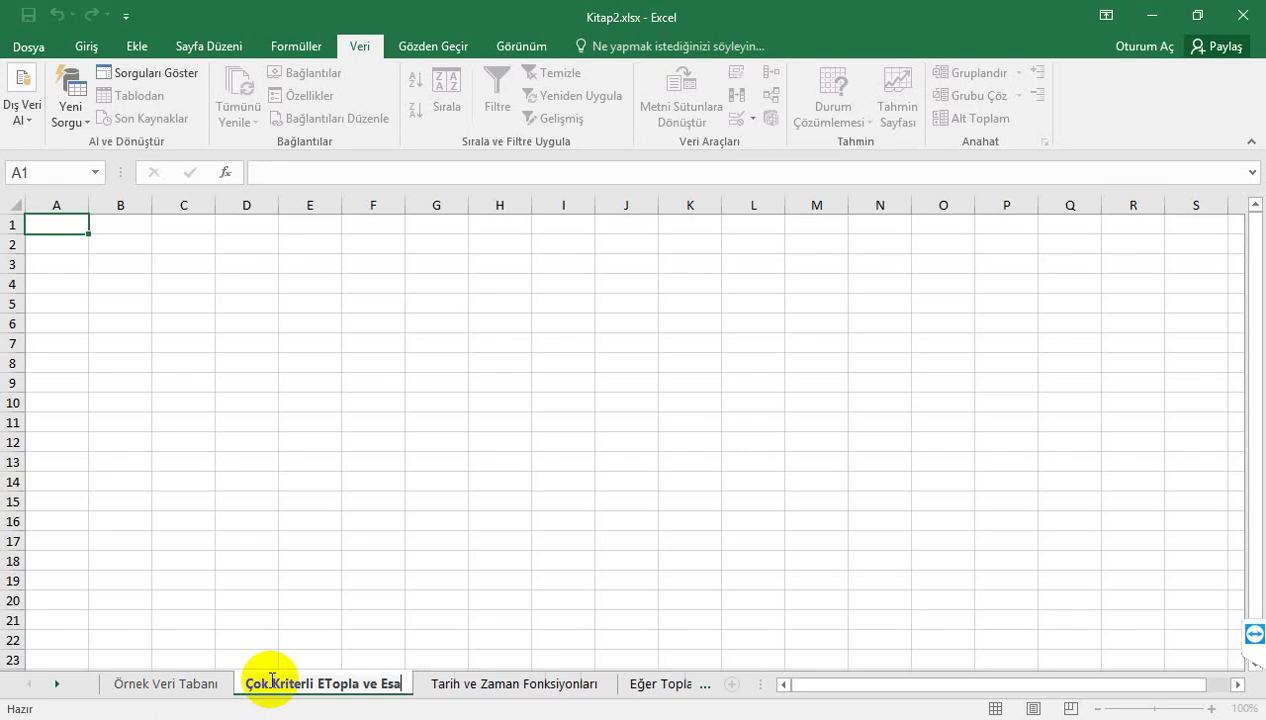
type("a")
key("BackSpace")
key("BackSpace")
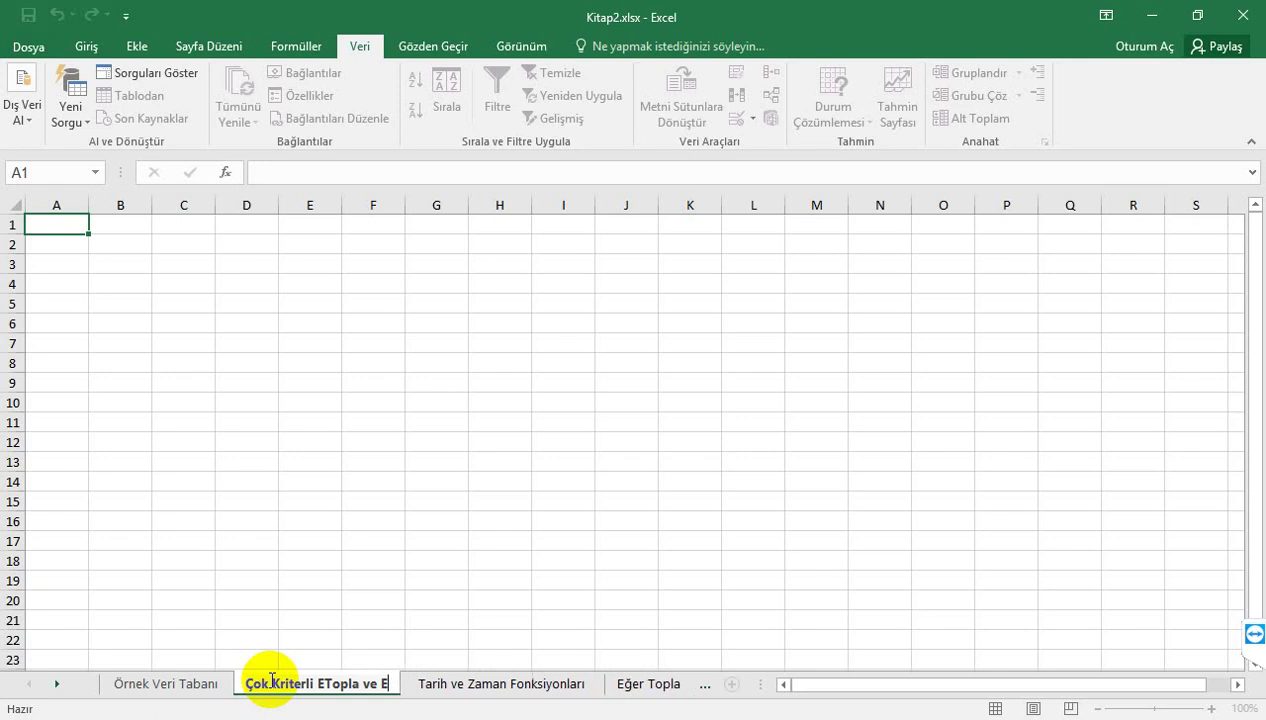
type("ğersay")
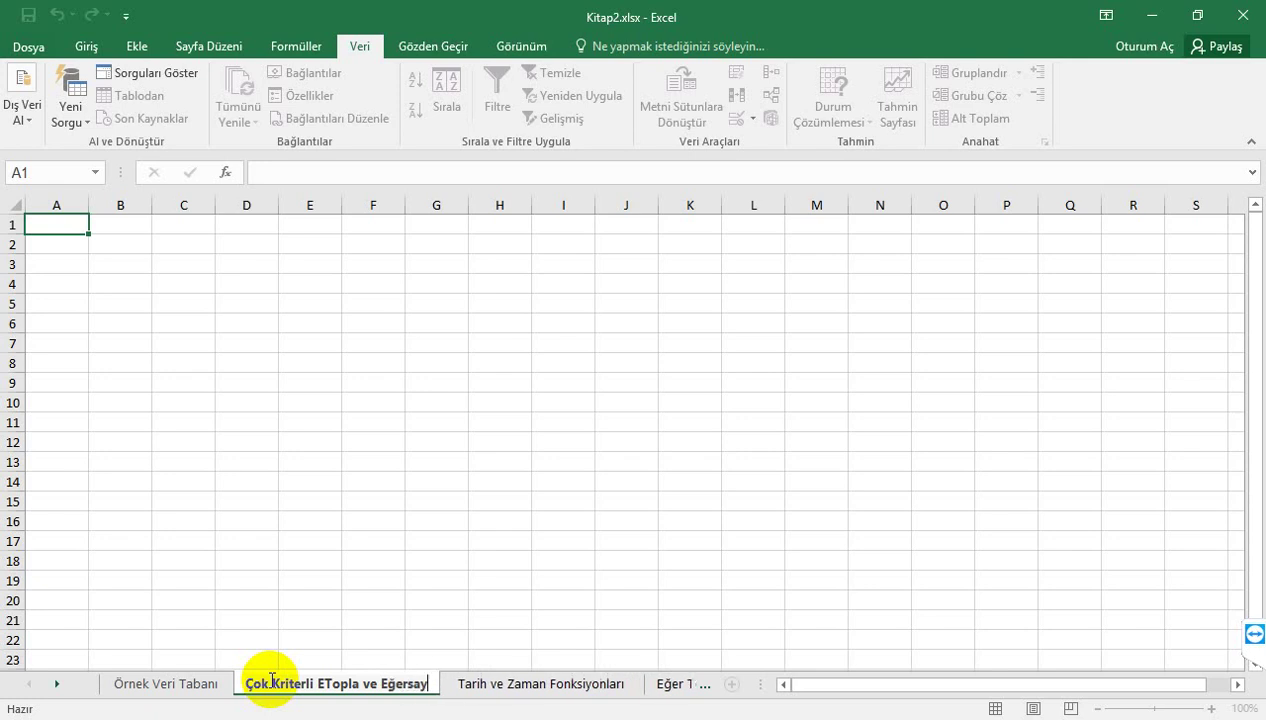
key("Return")
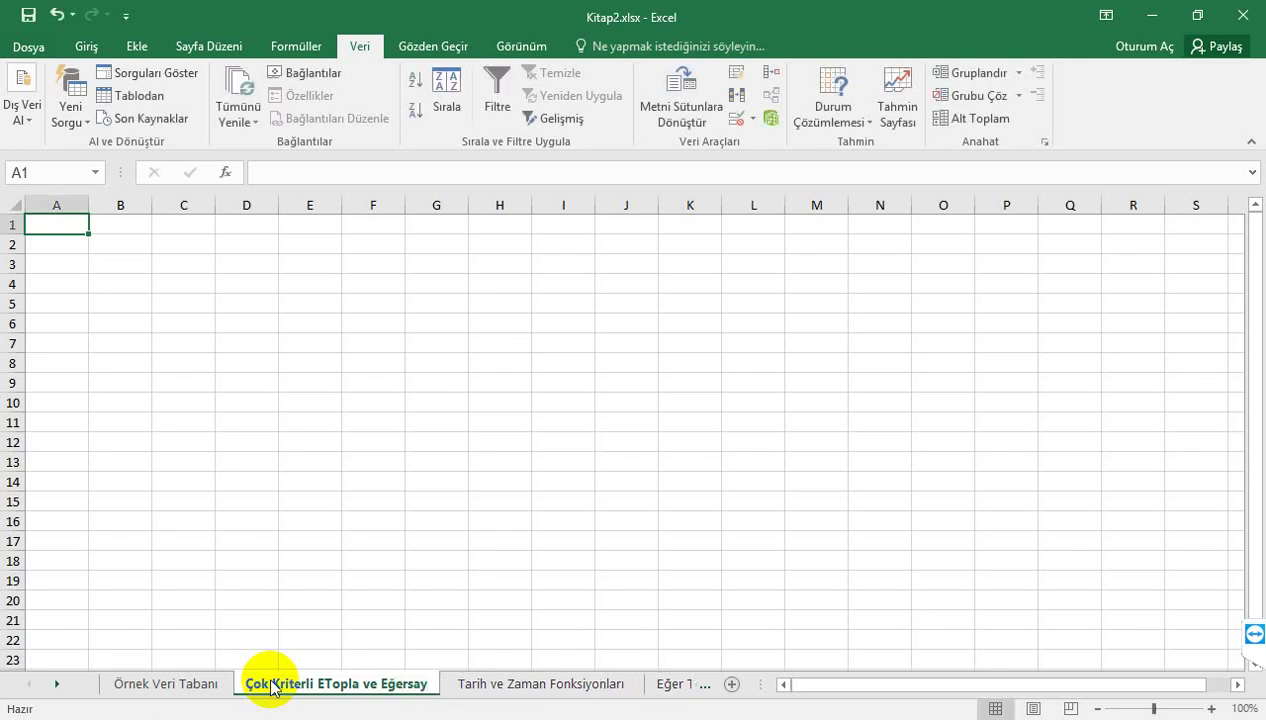
Step: Move the new sheet after Eğer Topla and add headers Ülke and Cinsiyet in C4:D4
left_click_drag(272, 687, 707, 686)
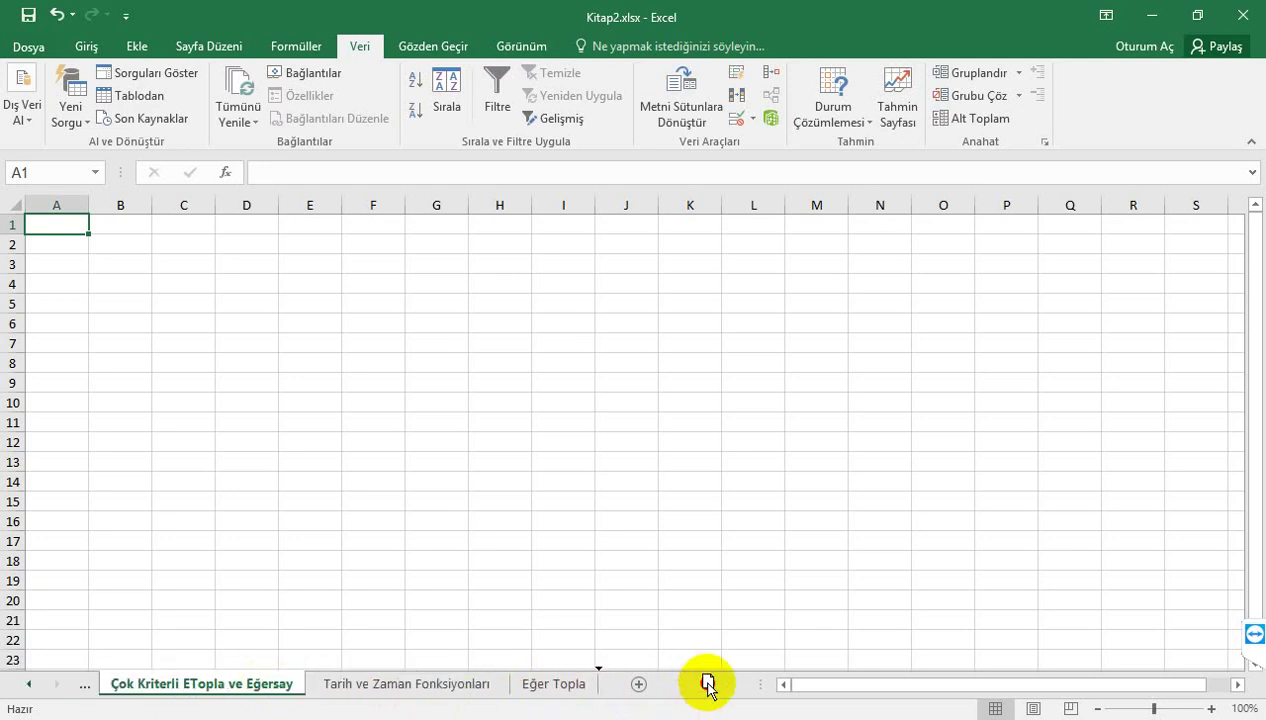
left_click_drag(707, 686, 659, 685)
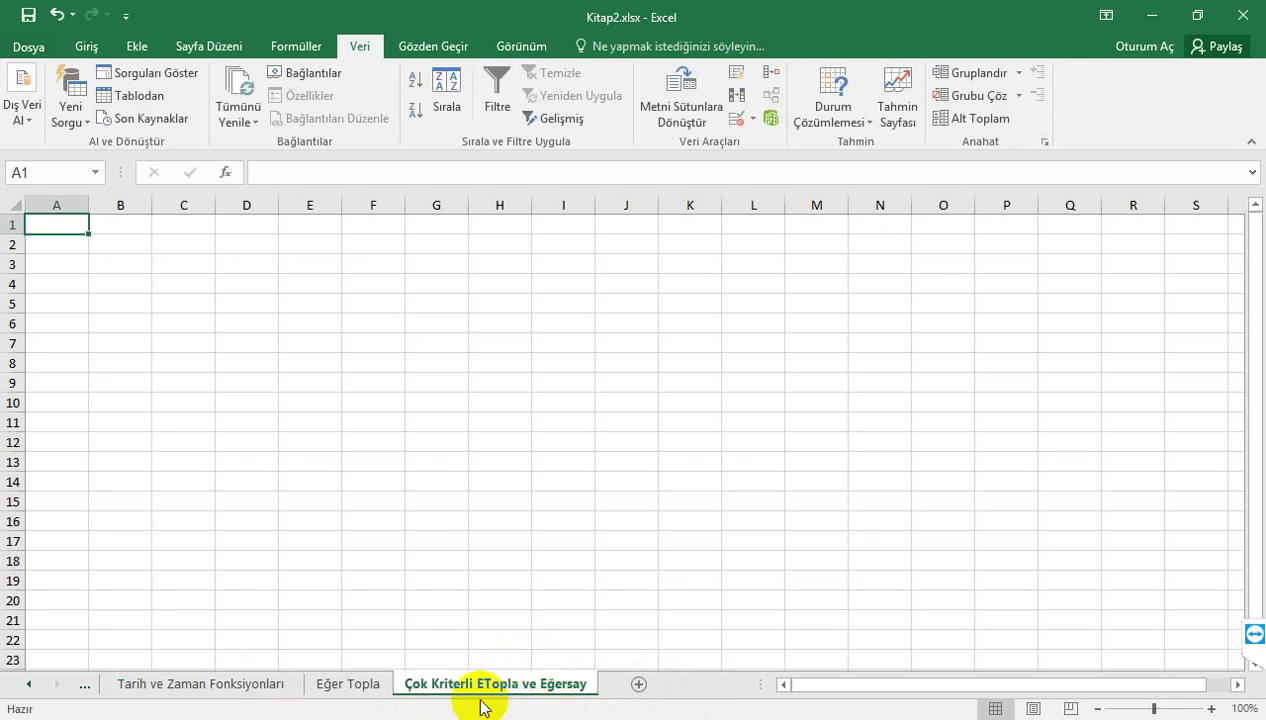
left_click(198, 282)
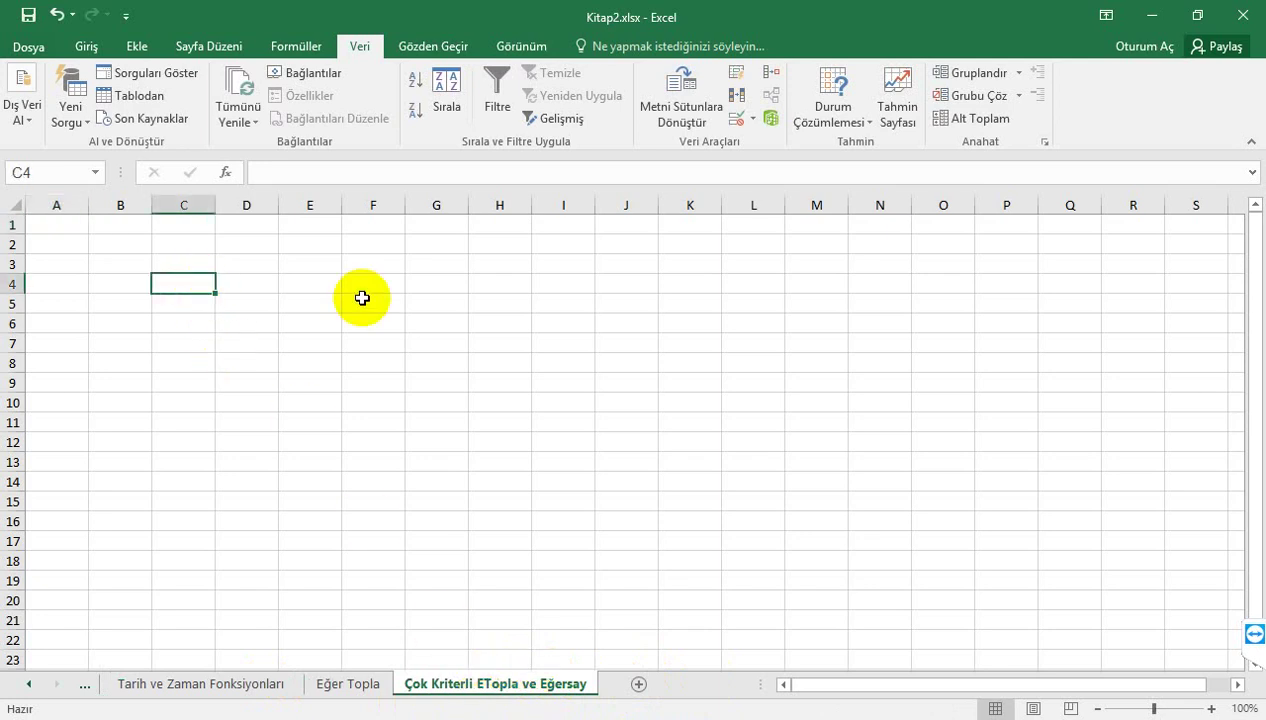
type("Ülke")
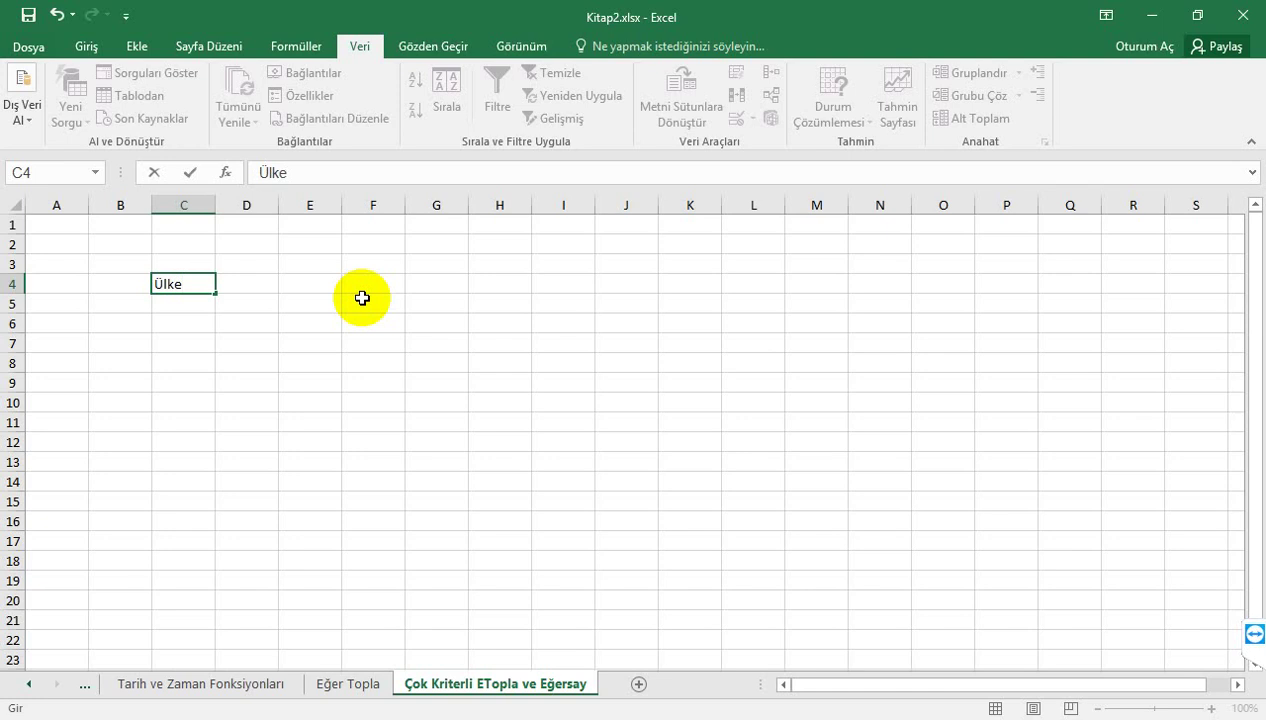
key("Tab")
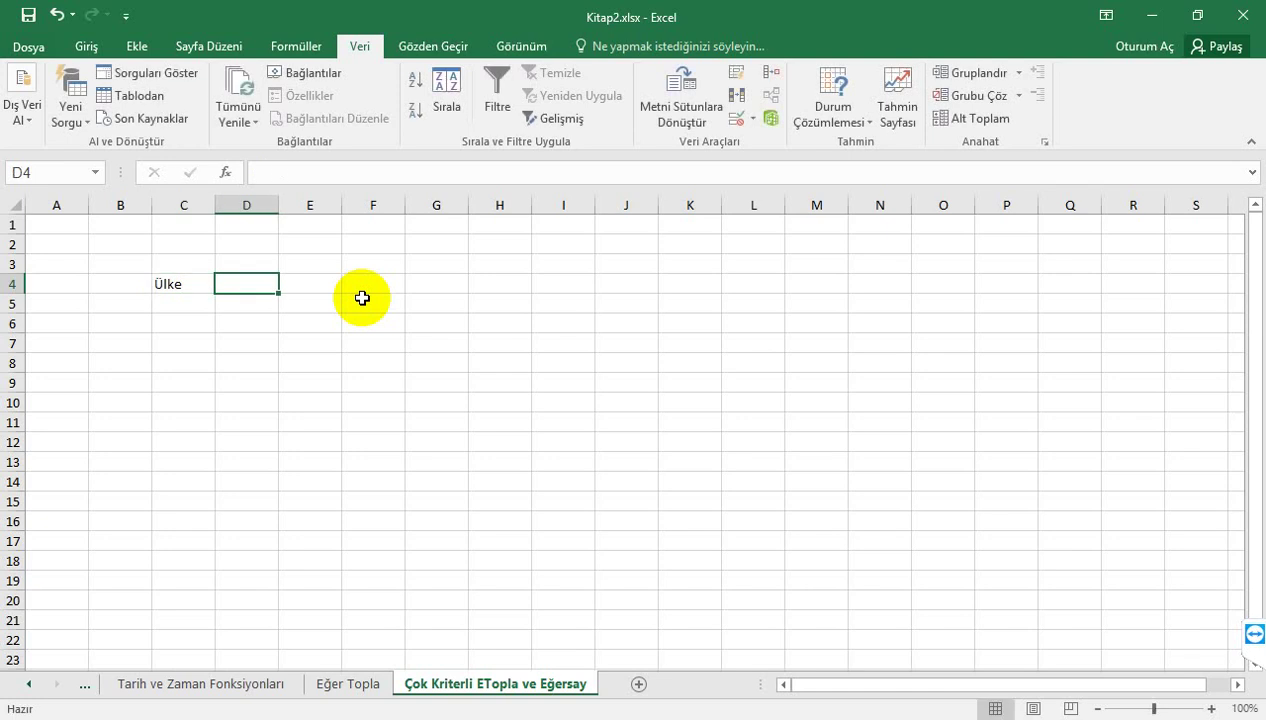
type("Cinsi")
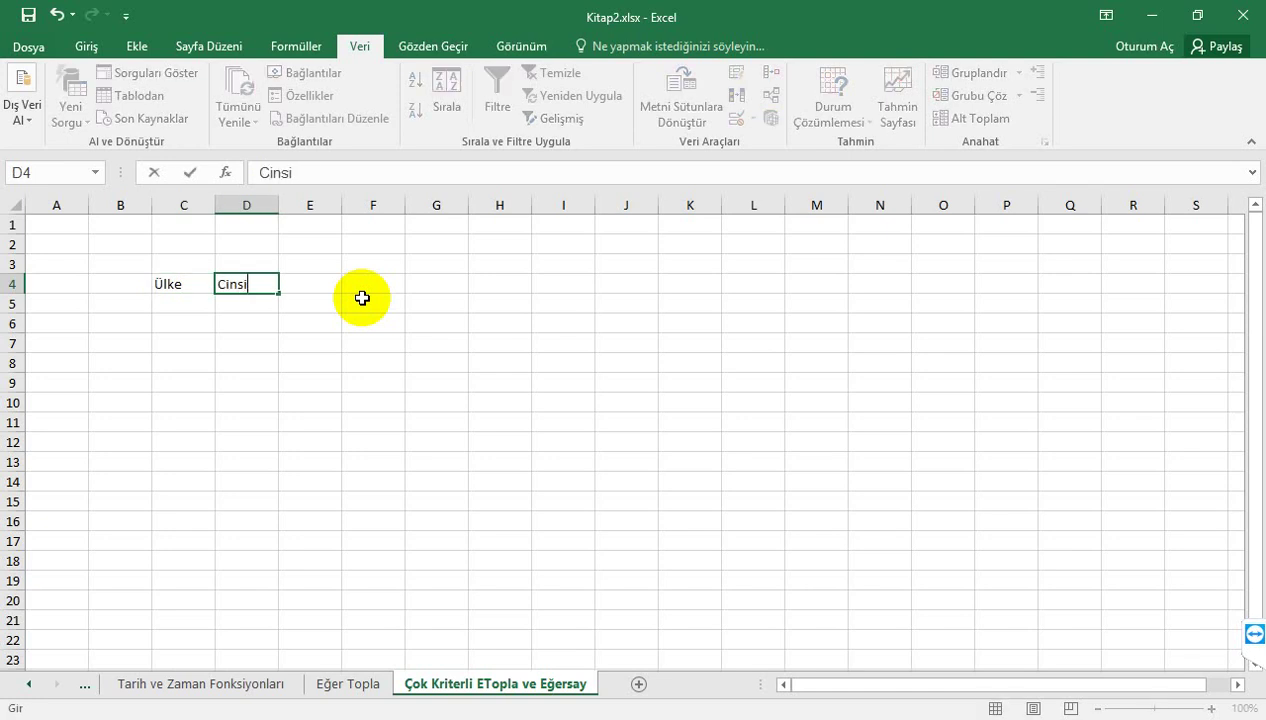
type("yet")
key("Return")
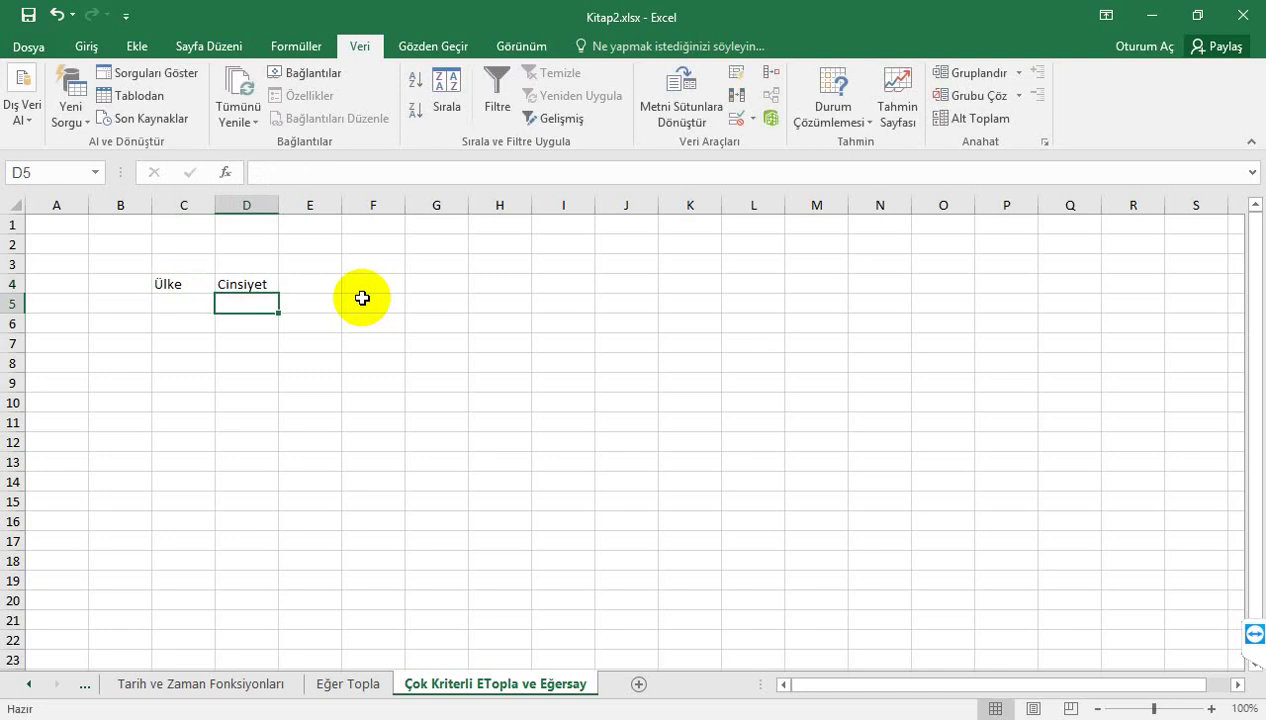
left_click(346, 688)
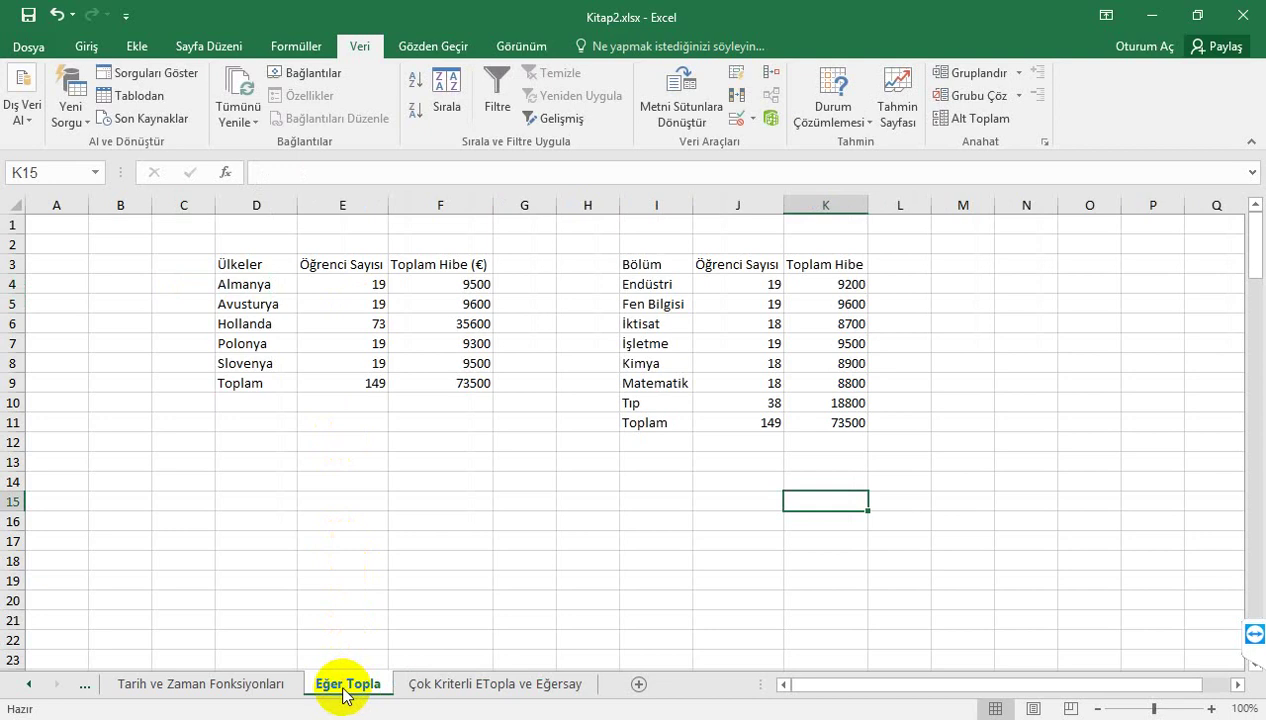
Step: Copy the countries Almanya through Slovenya from Eğer Topla into C5 and again into C10
left_click(250, 288)
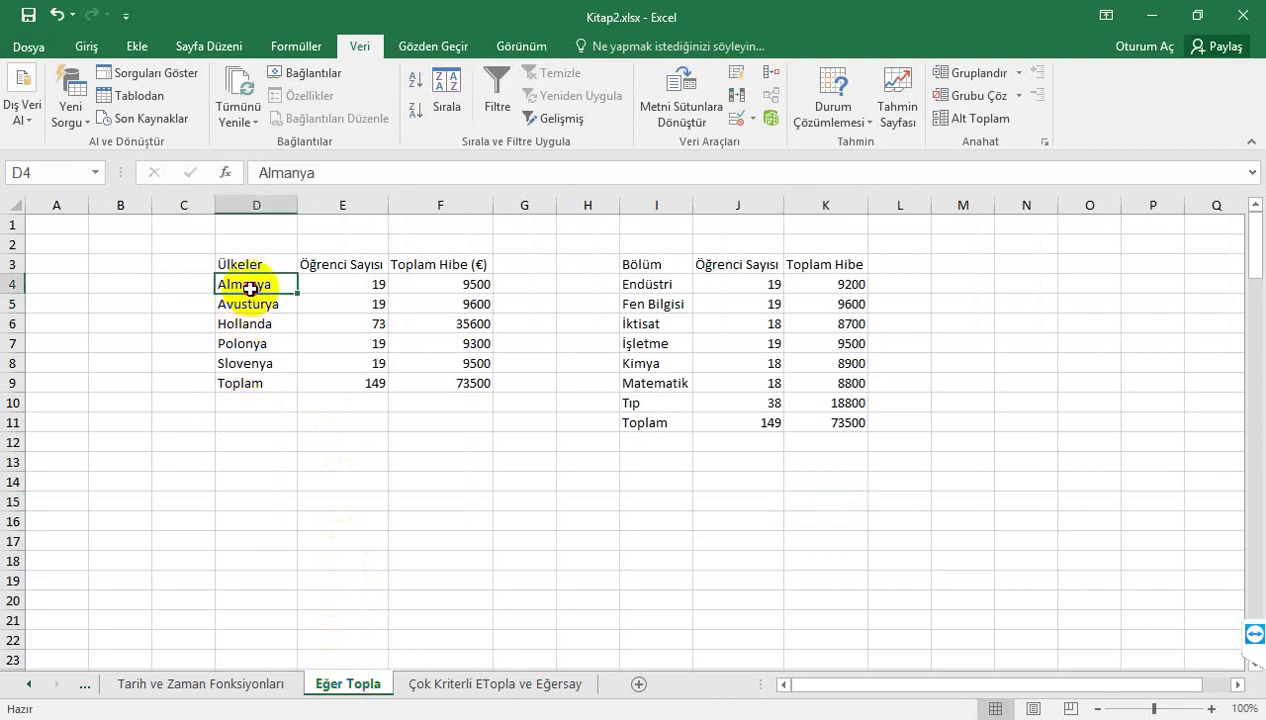
left_click_drag(250, 288, 259, 362)
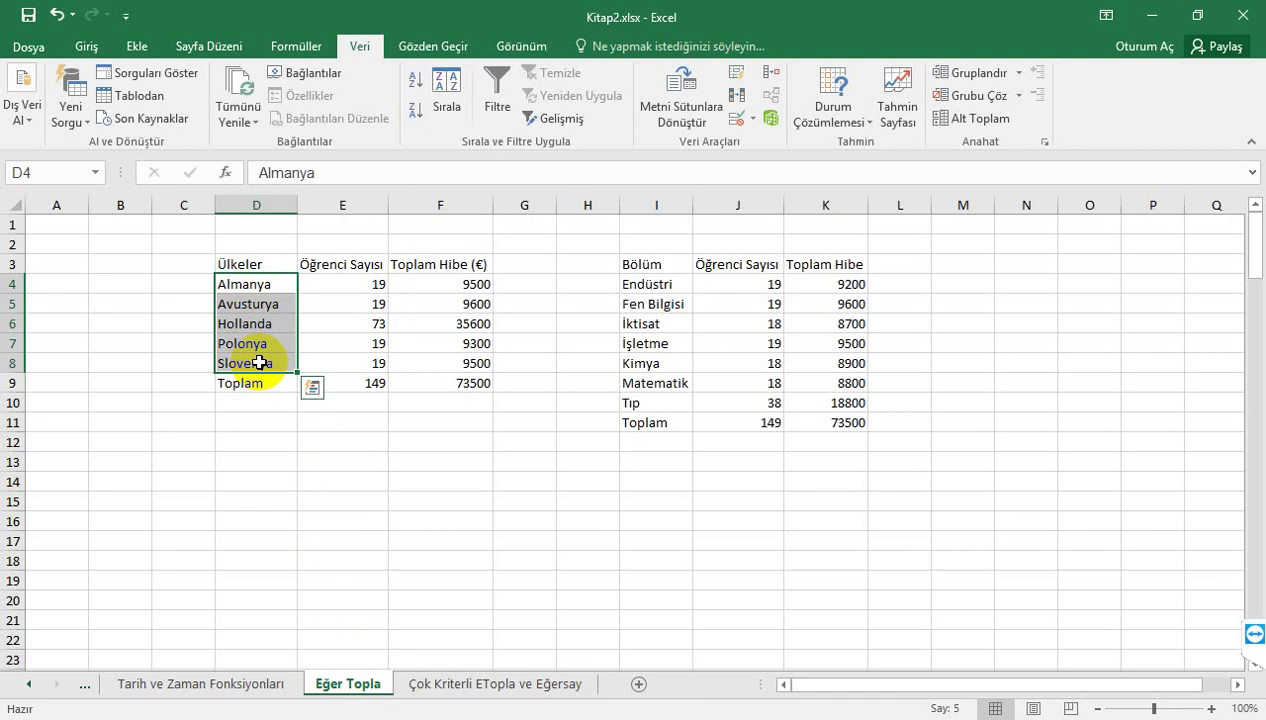
key("ctrl+c")
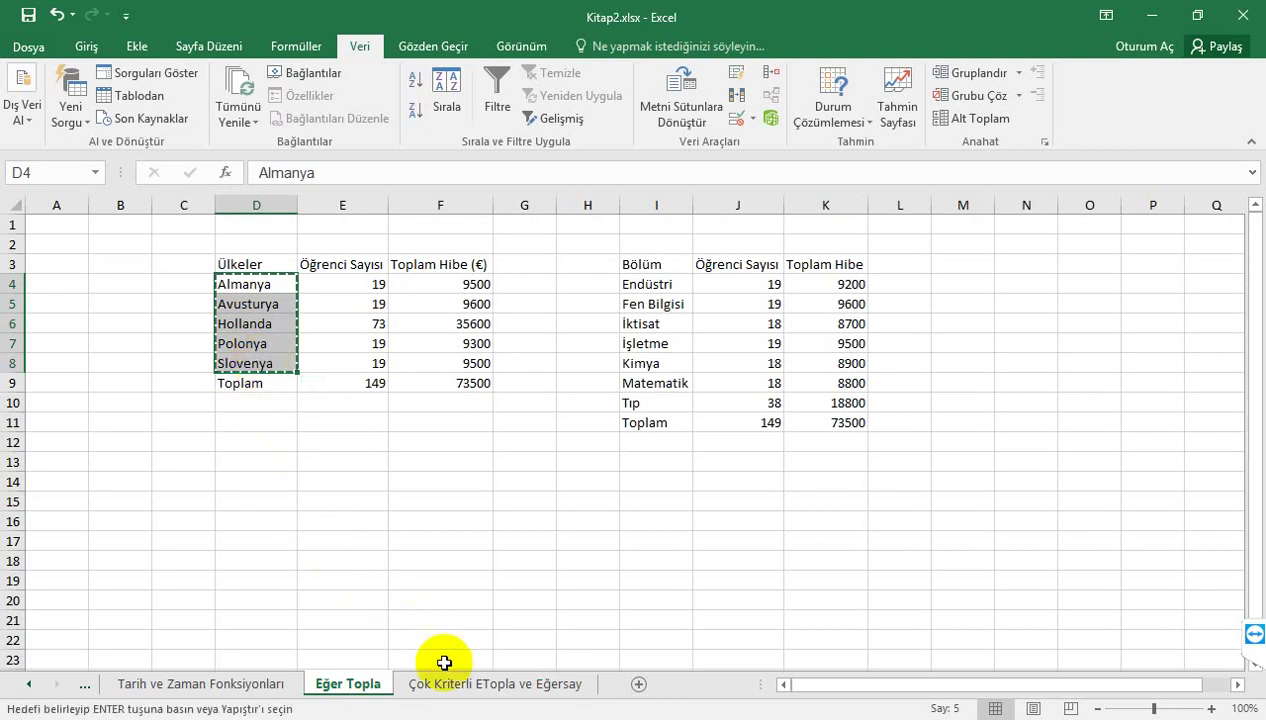
left_click(452, 684)
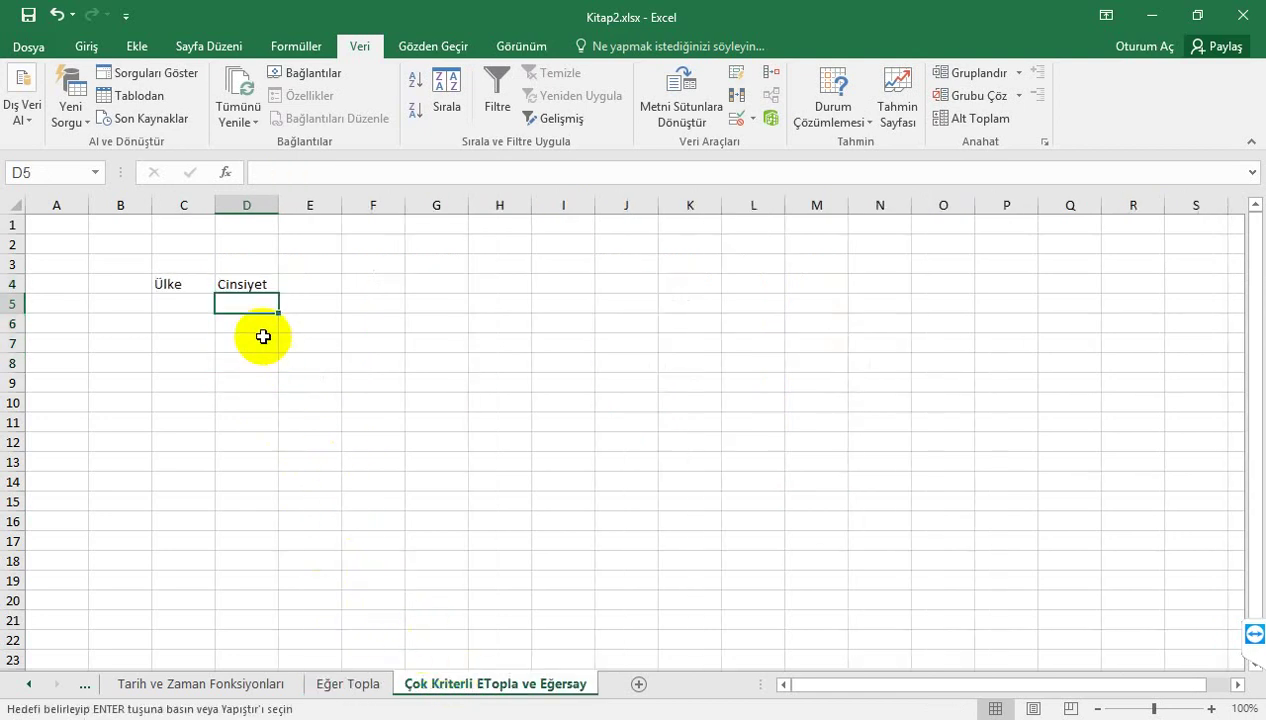
left_click(197, 305)
key("ctrl+v")
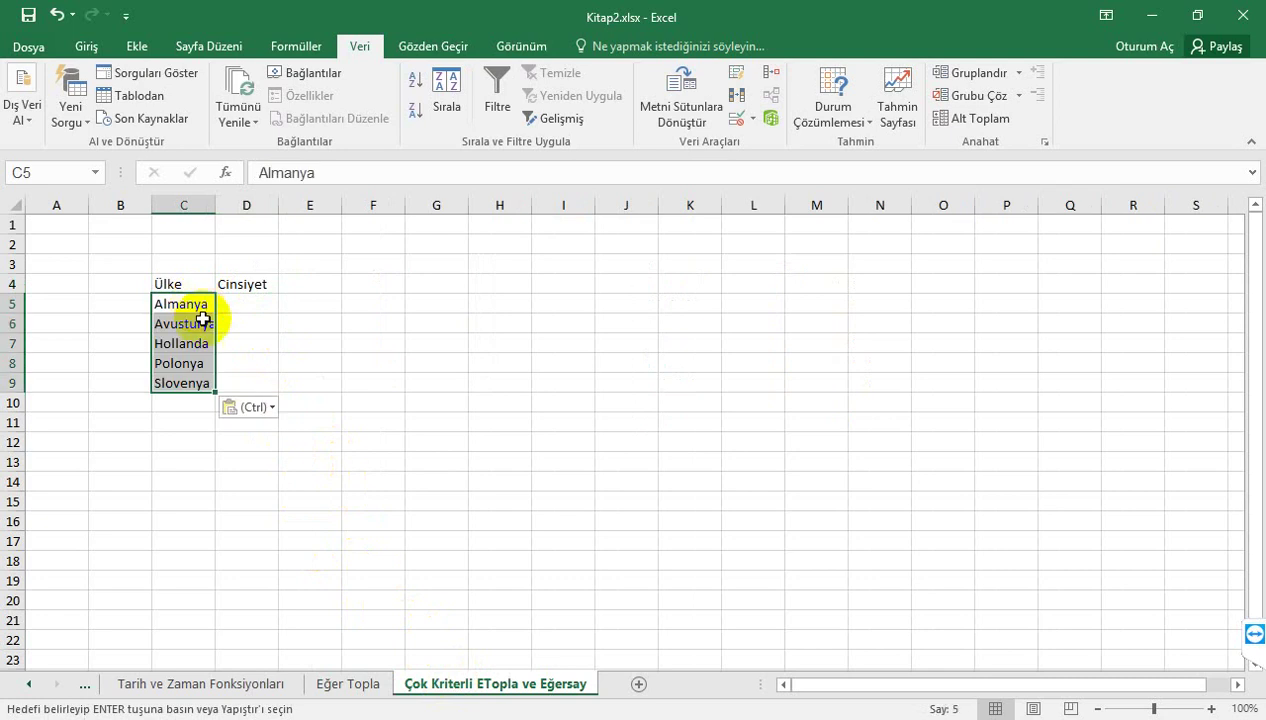
left_click(188, 403)
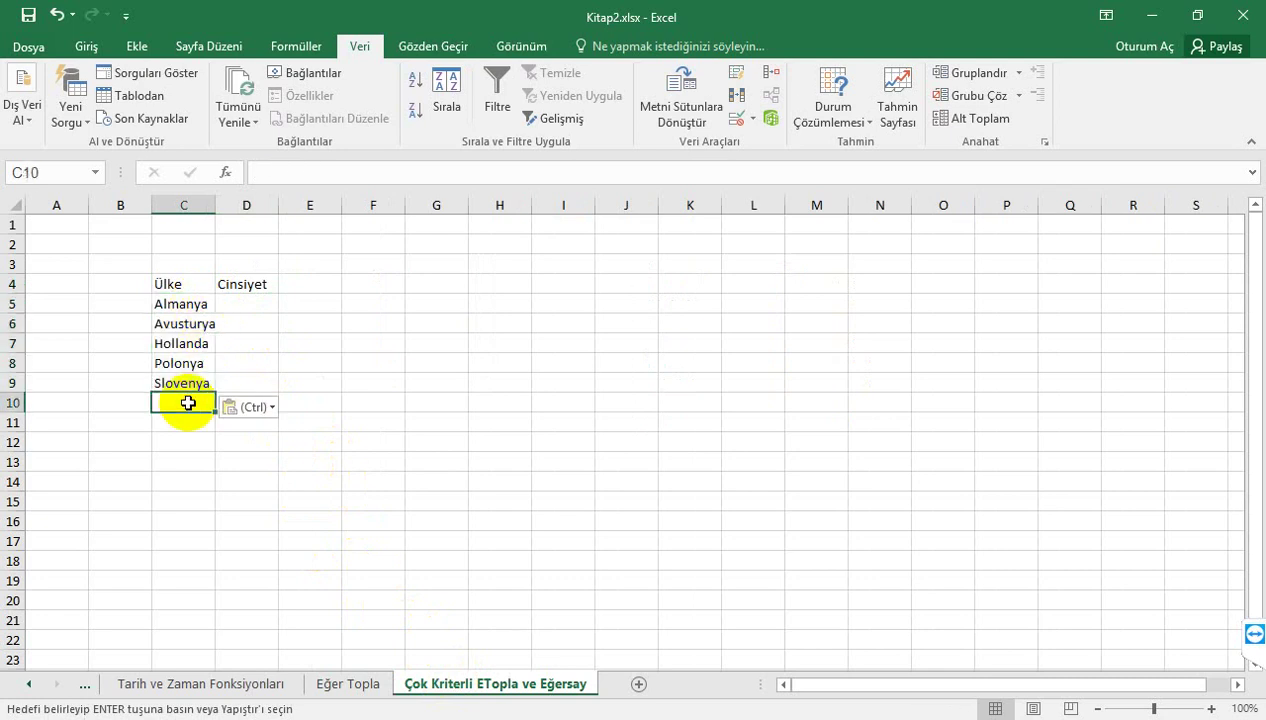
key("ctrl+v")
left_click(245, 308)
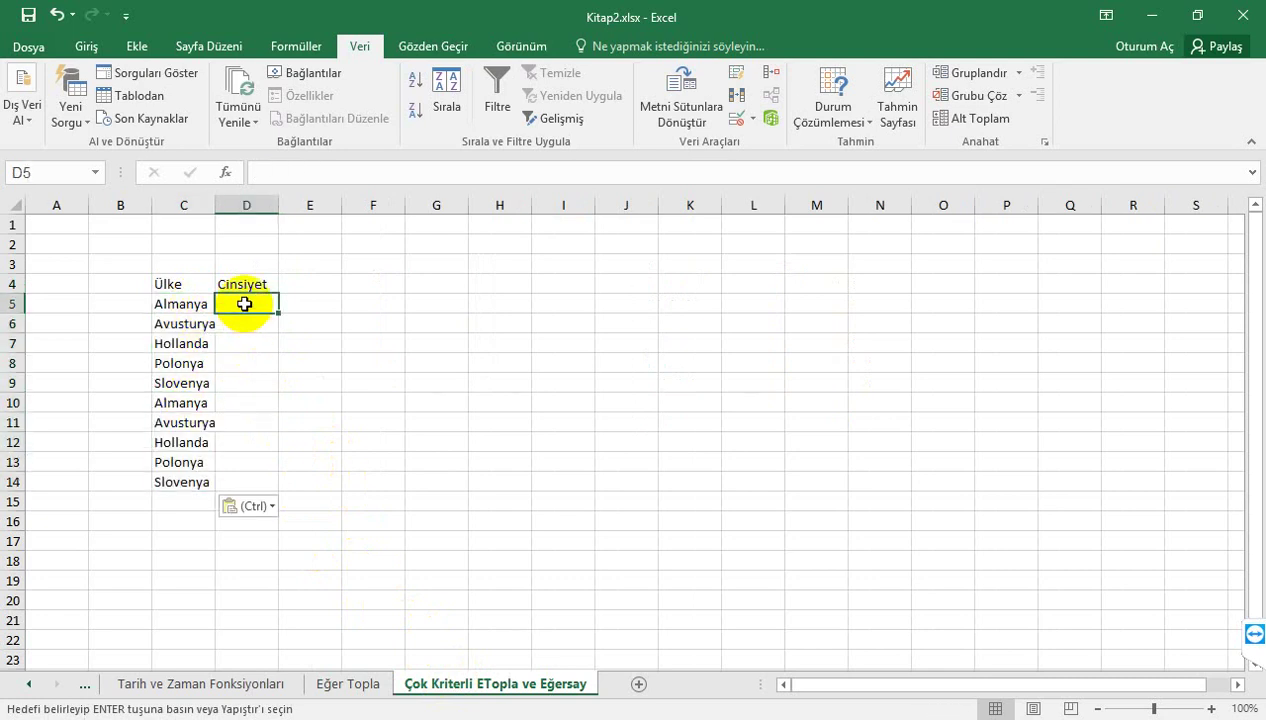
Step: Fill D5:D9 with K and D10:D14 with E
type("K")
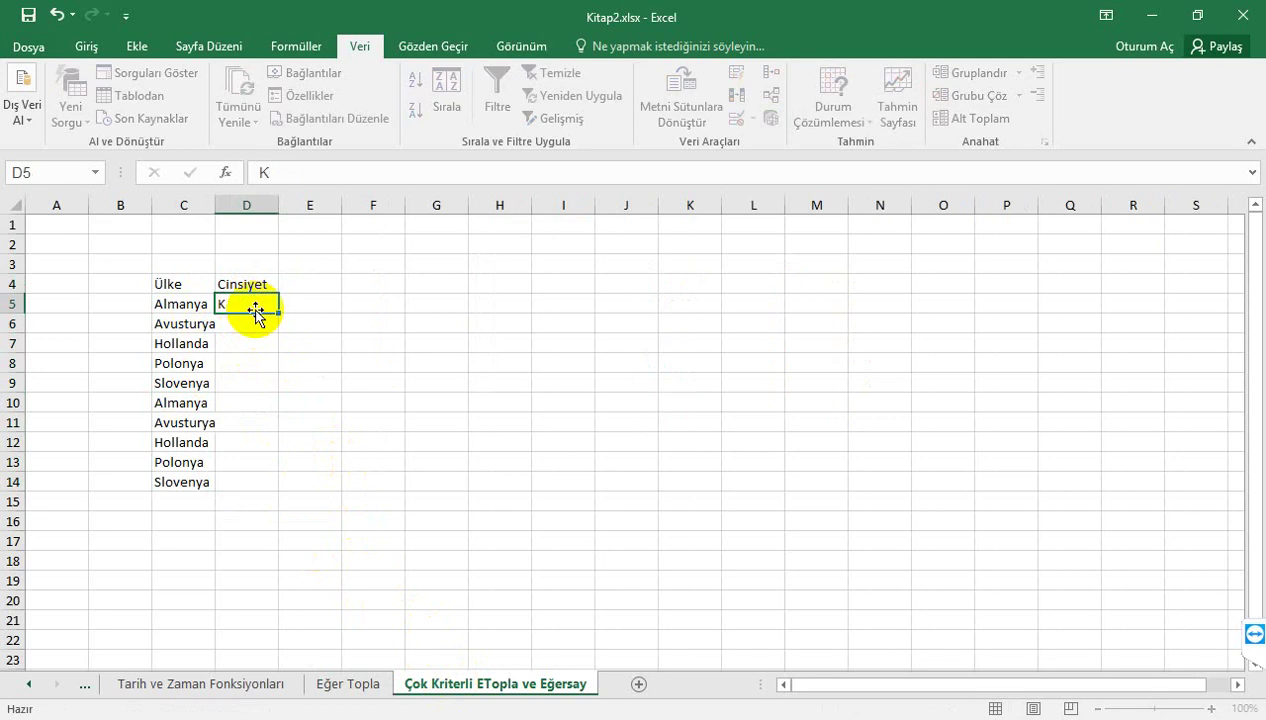
key("Return")
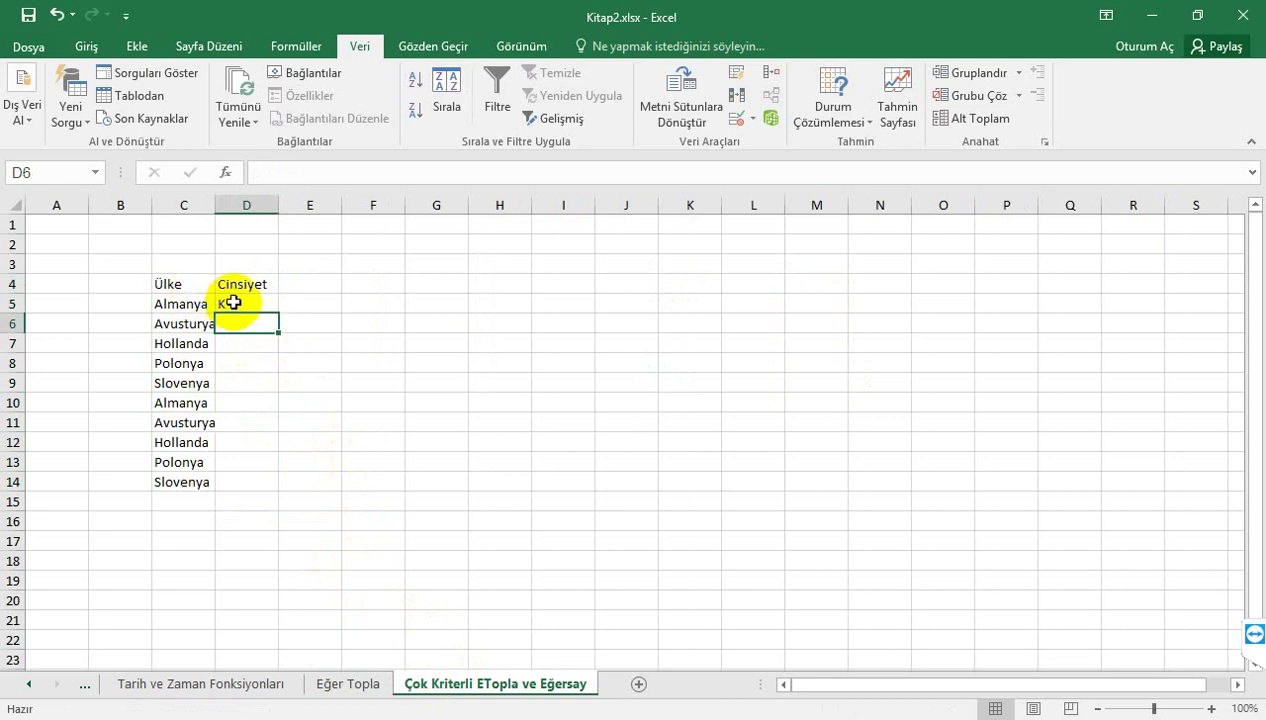
left_click(240, 303)
mouse_move(277, 313)
left_mouse_down()
mouse_move(274, 387)
mouse_move(256, 400)
left_mouse_up()
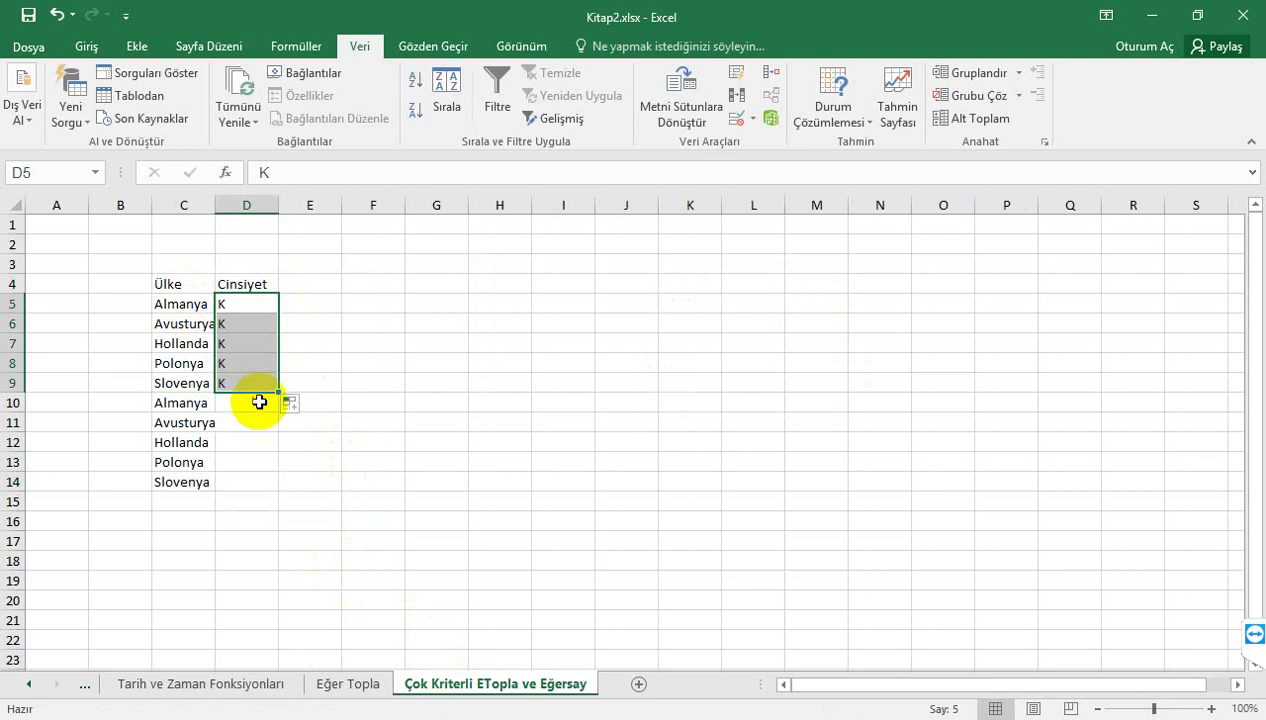
left_click(257, 404)
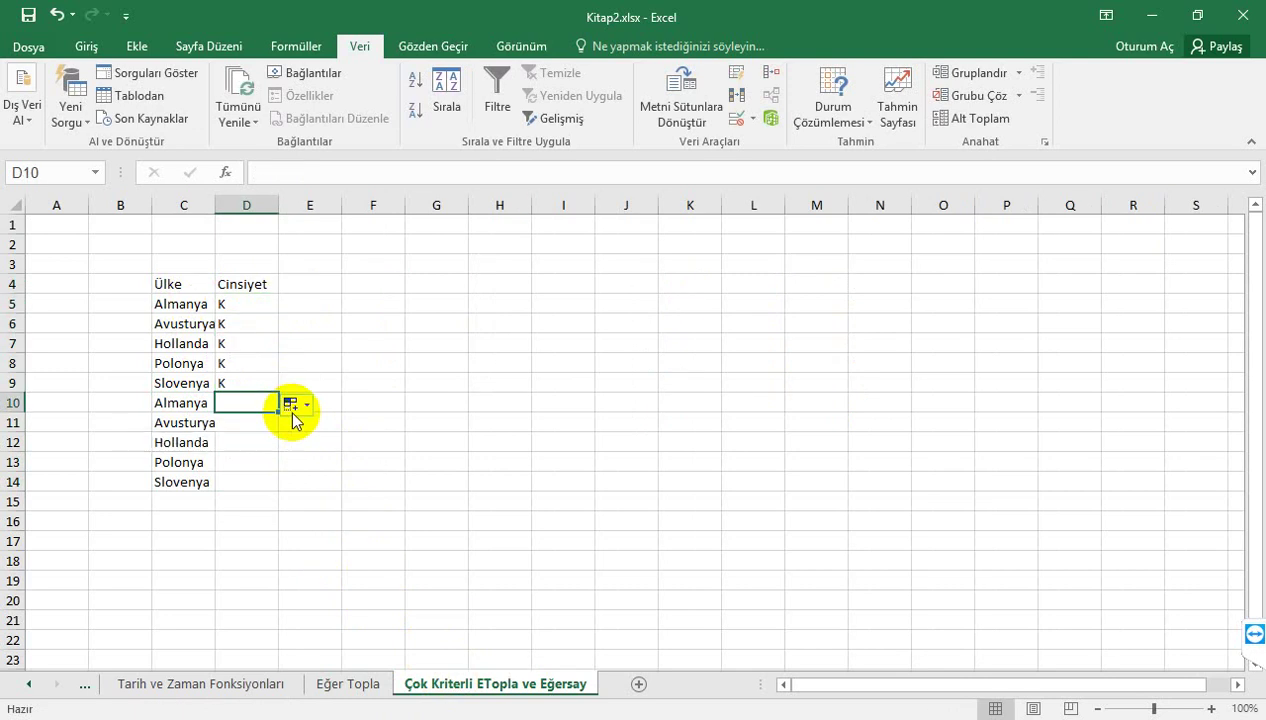
type("E")
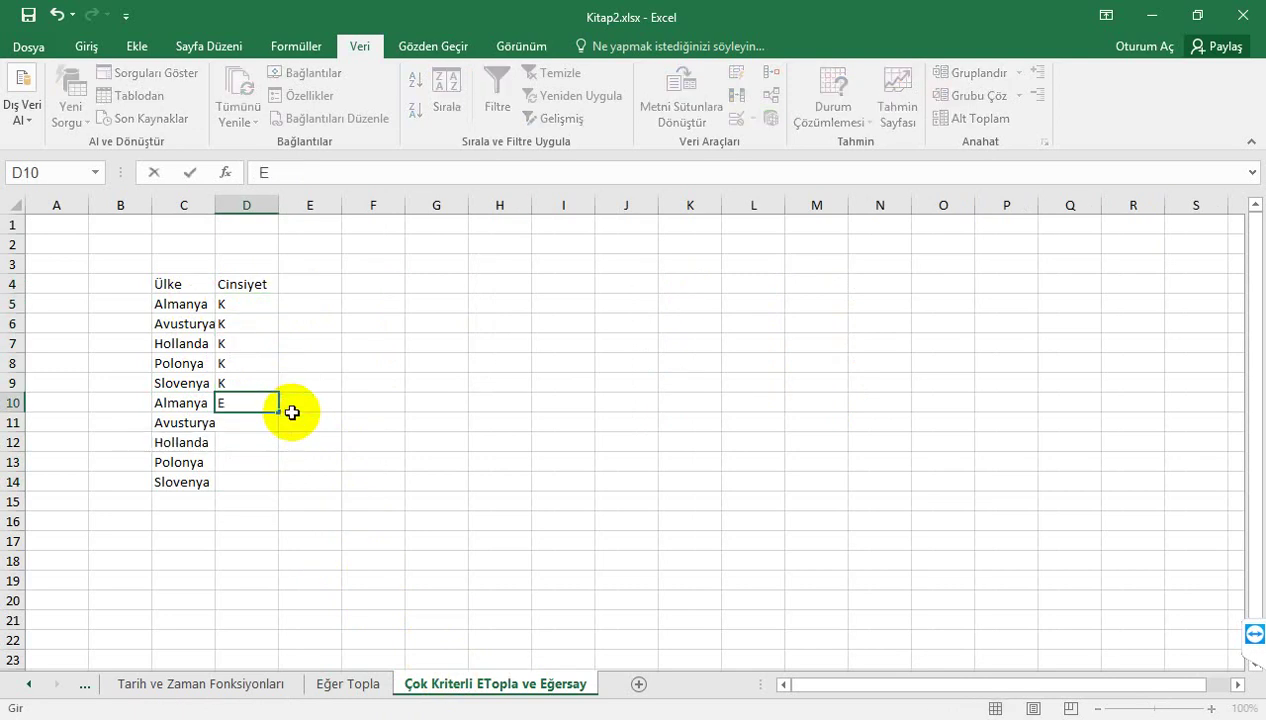
key("Return")
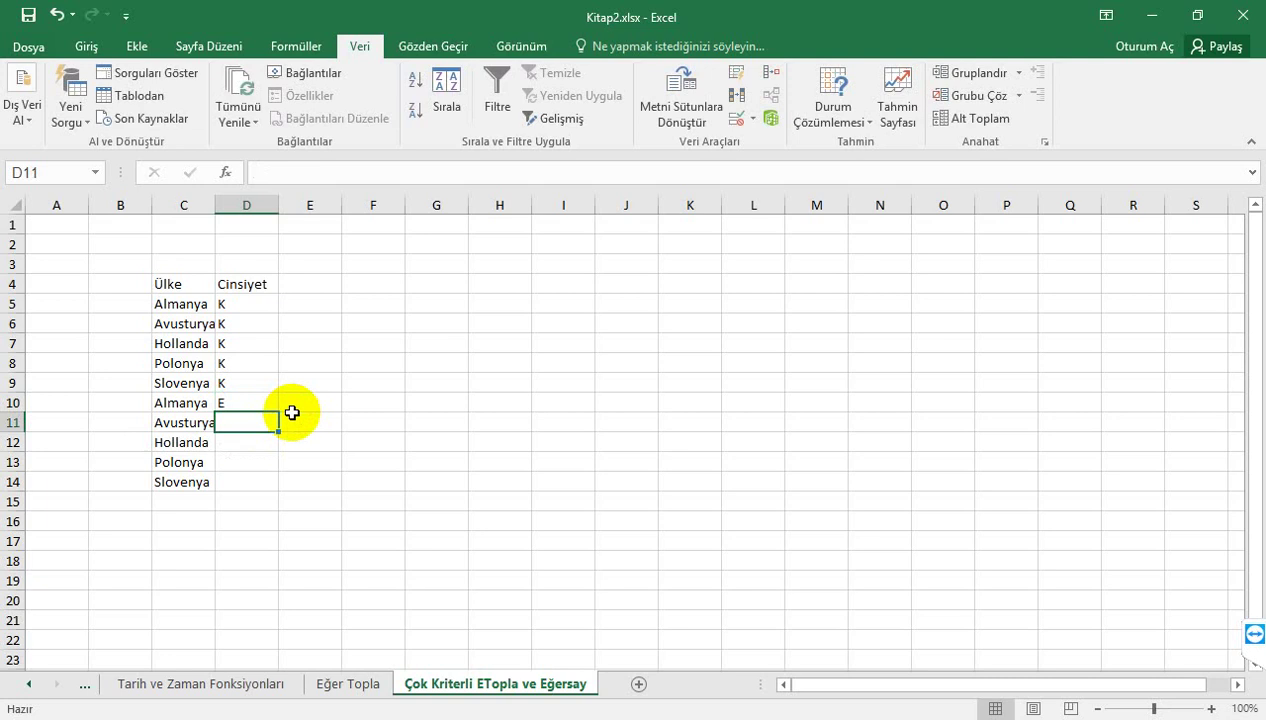
left_click(254, 404)
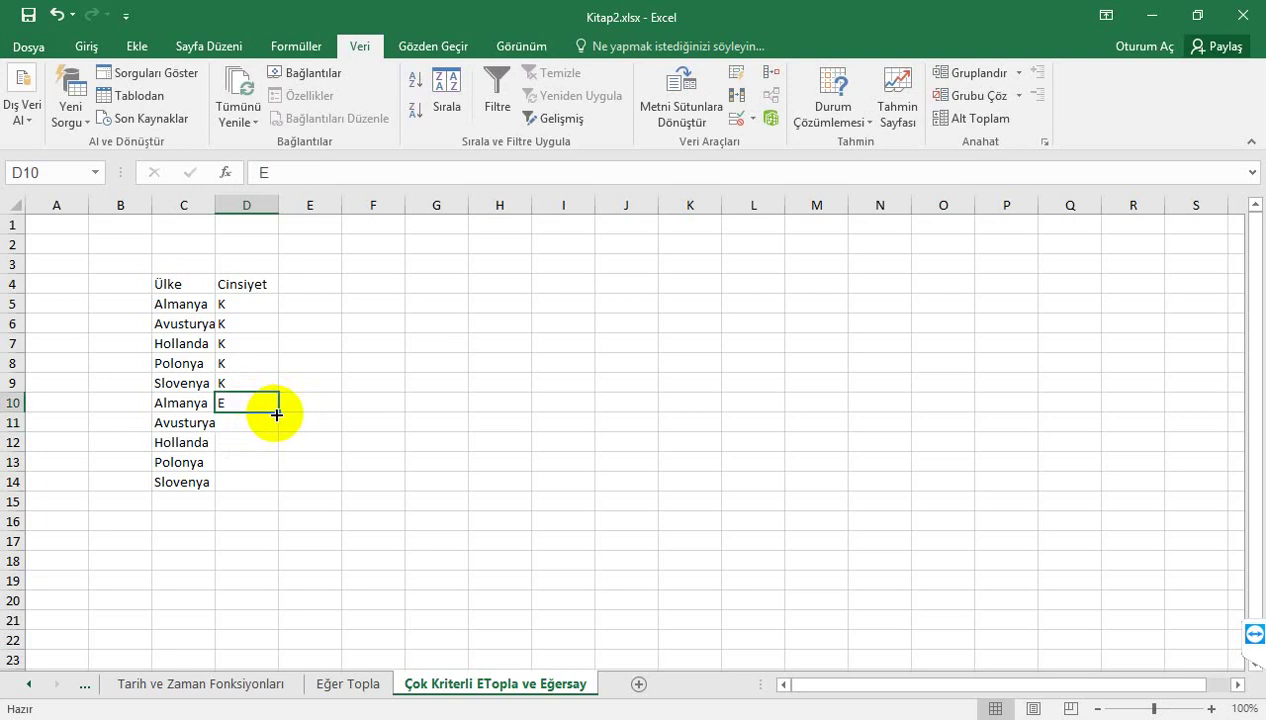
left_click_drag(277, 413, 282, 482)
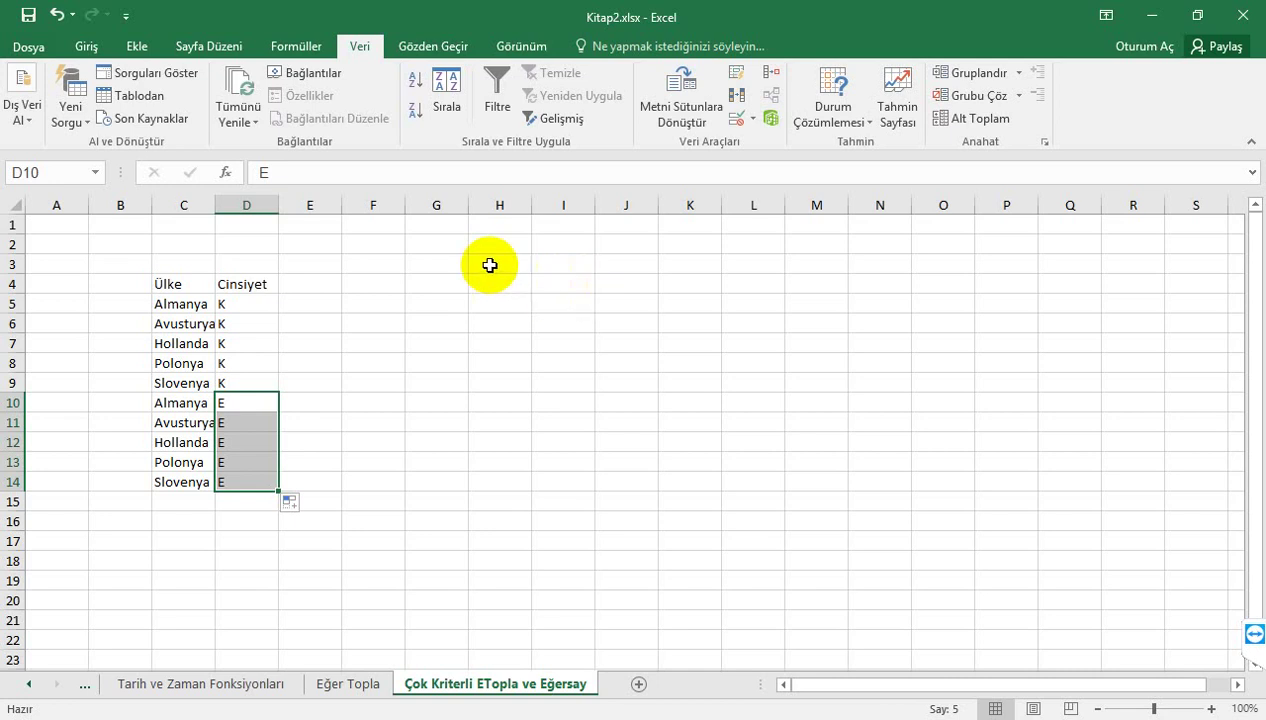
Step: Add headings Sayı in E4 and Hibe in F4, then begin a formula in E5
left_click(310, 286)
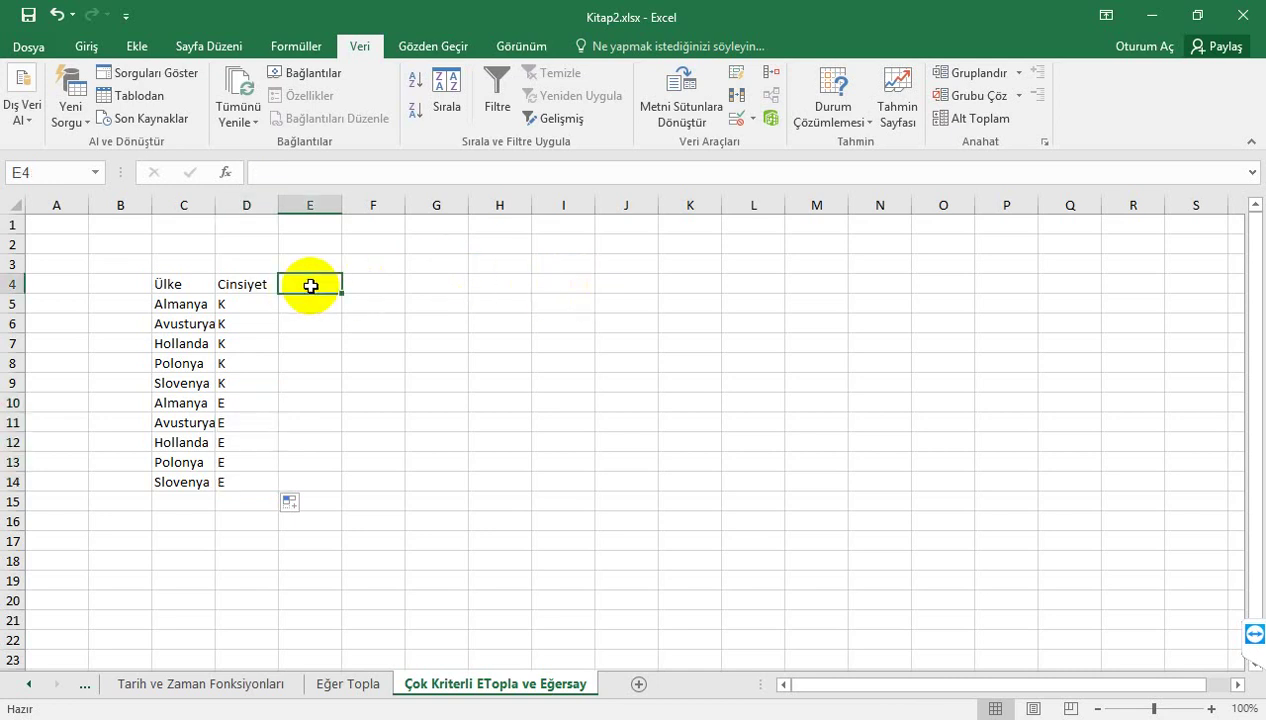
type("Sayı")
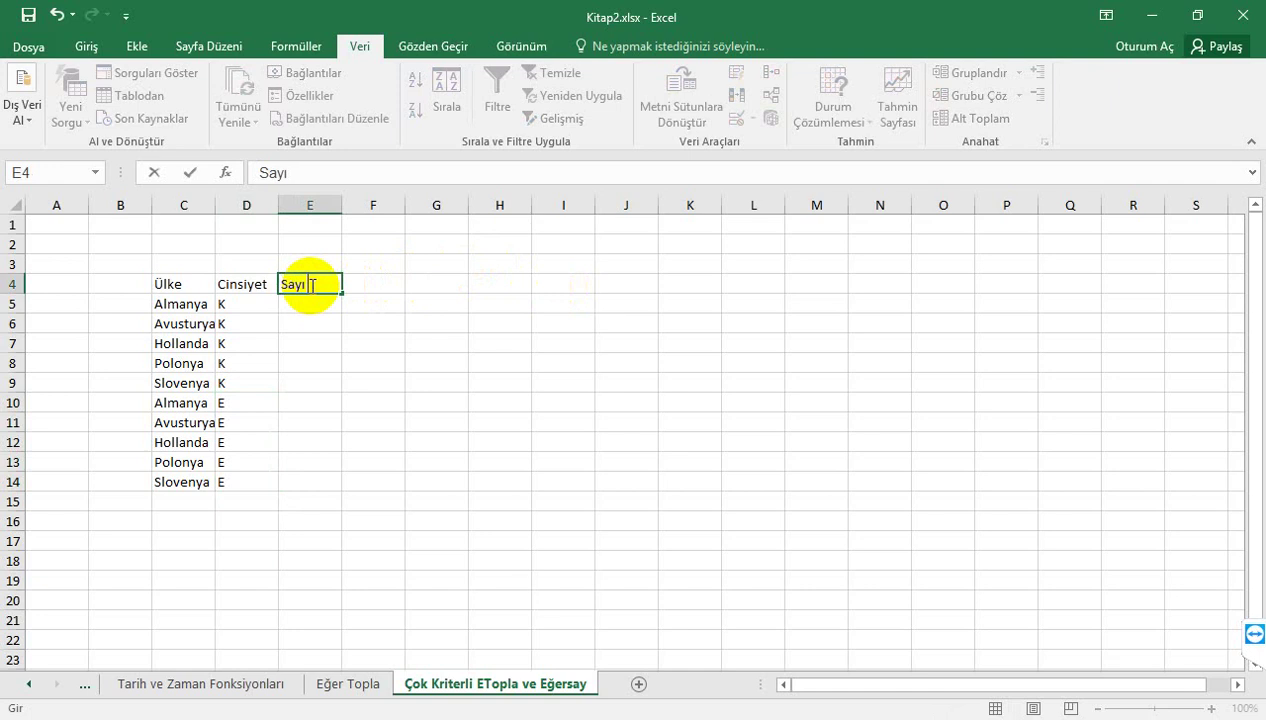
key("Tab")
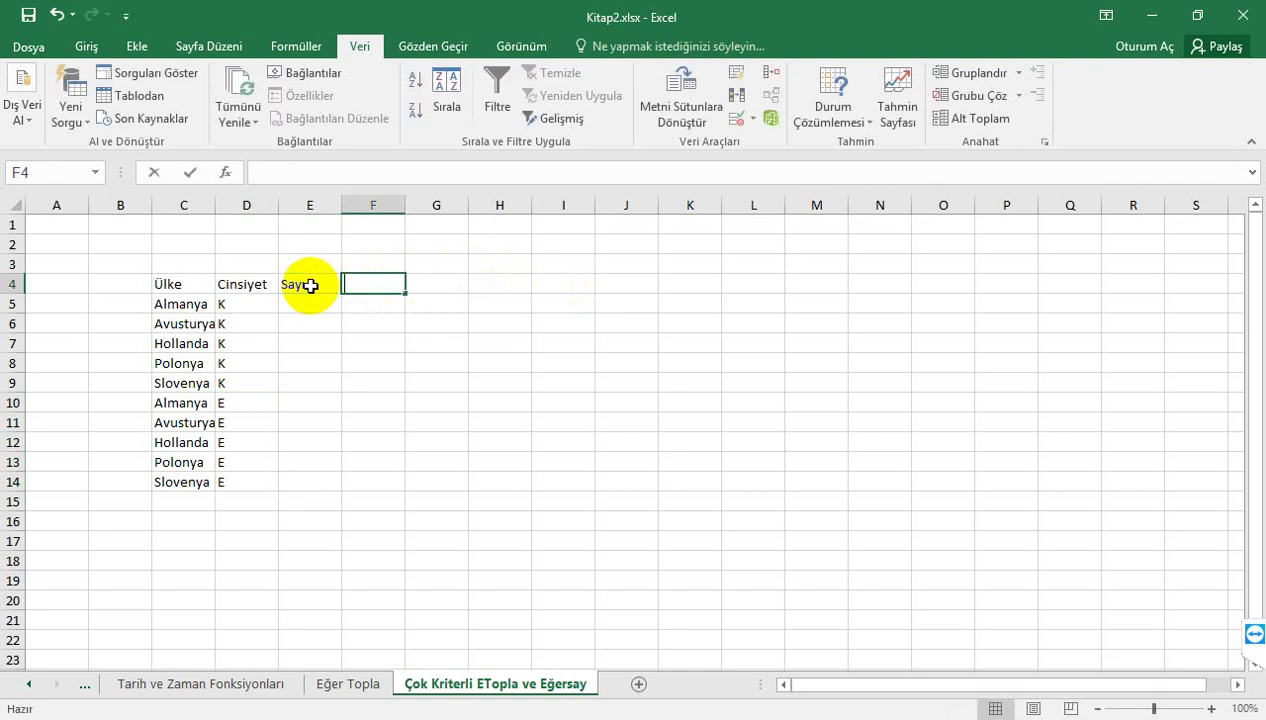
type("Hibe")
key("Return")
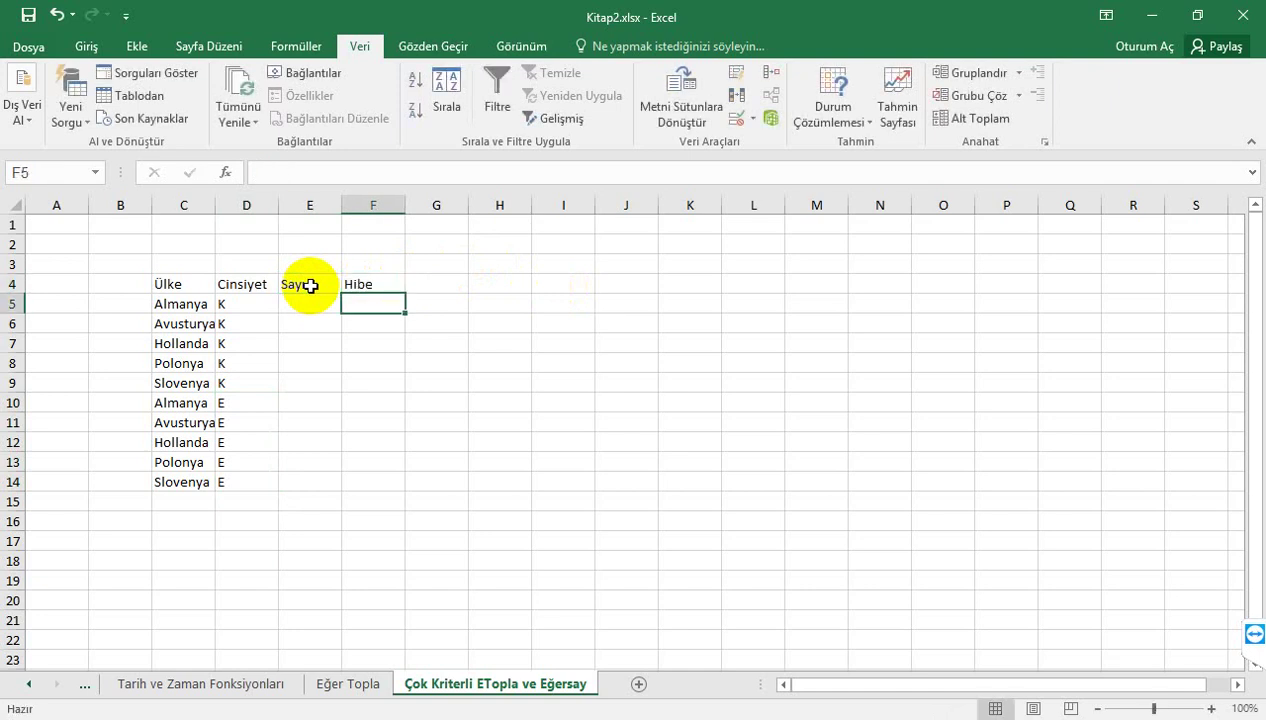
key("Left")
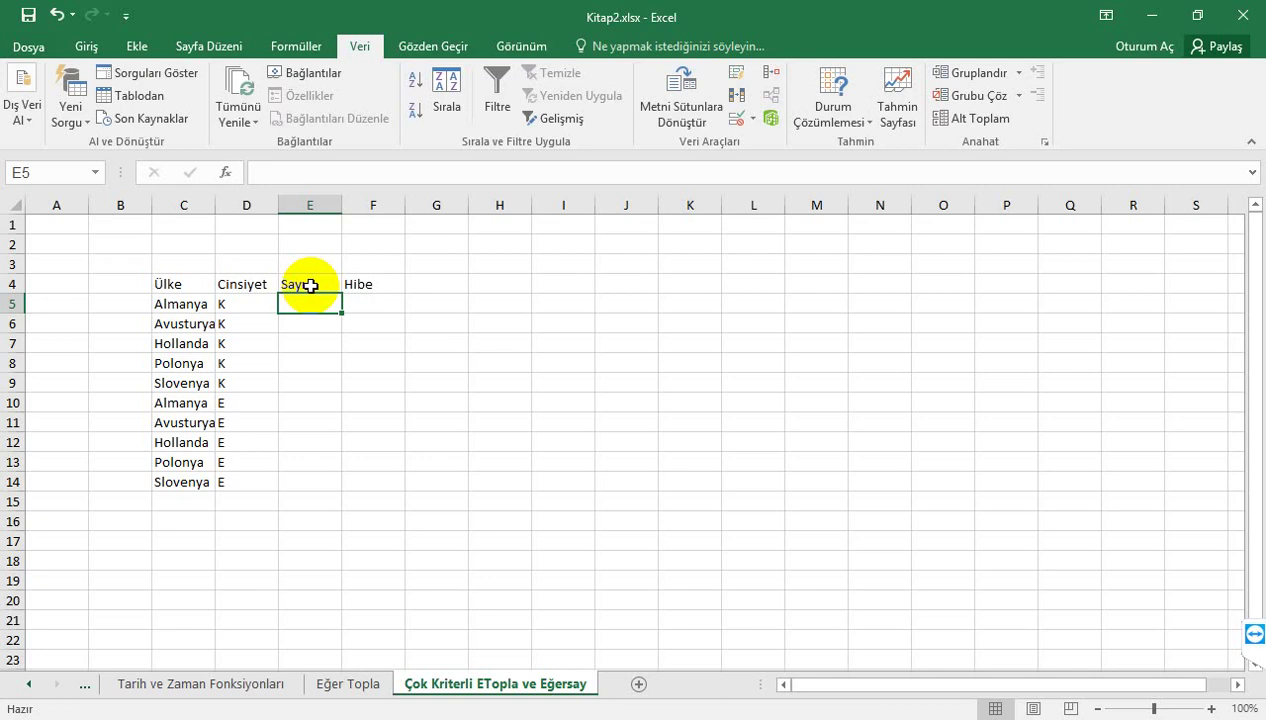
type("=")
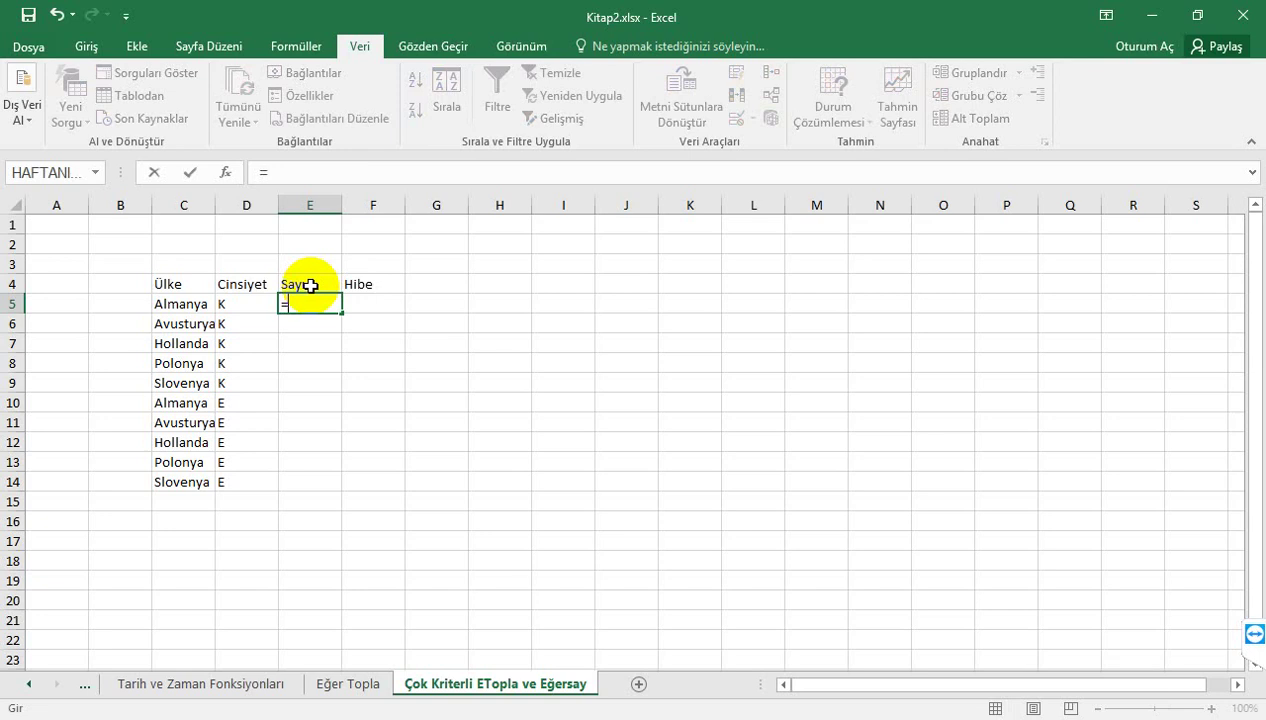
Step: Start a ÇOKEĞERSAY formula in E5 with 'Örnek Veri Tabanı'!L2:L150 as its first criteria range
type("Çok")
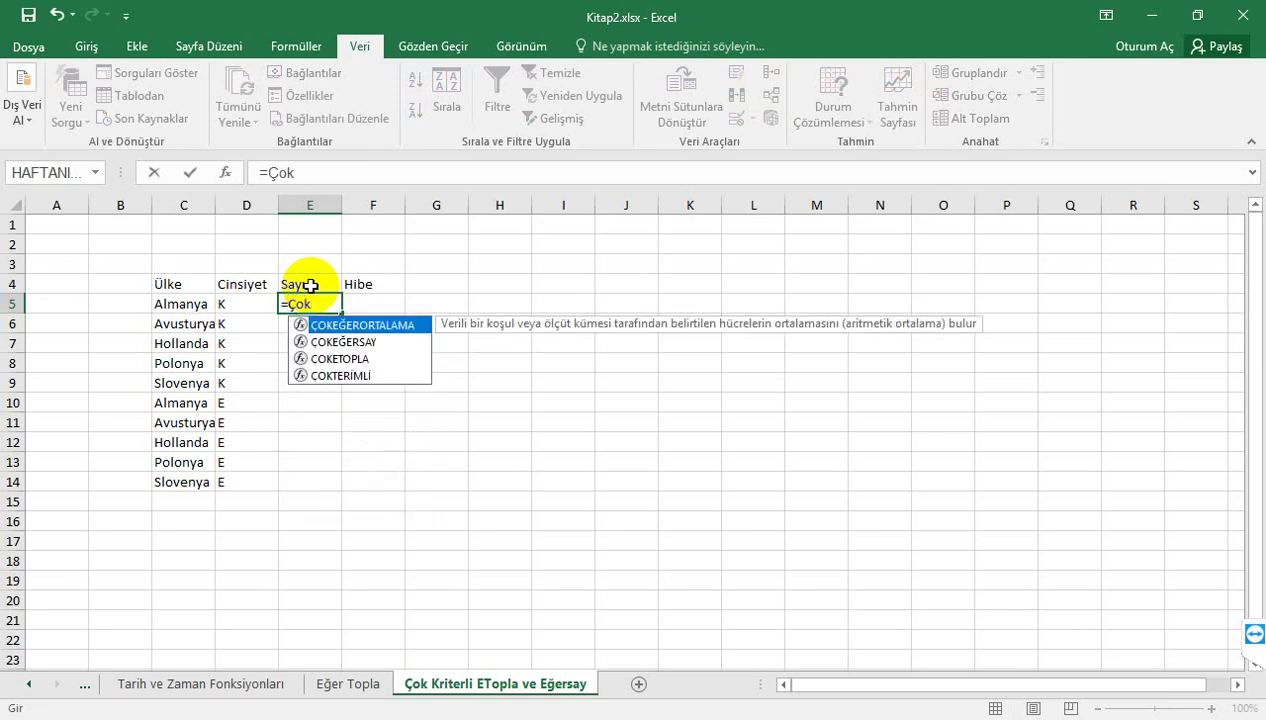
double_click(344, 343)
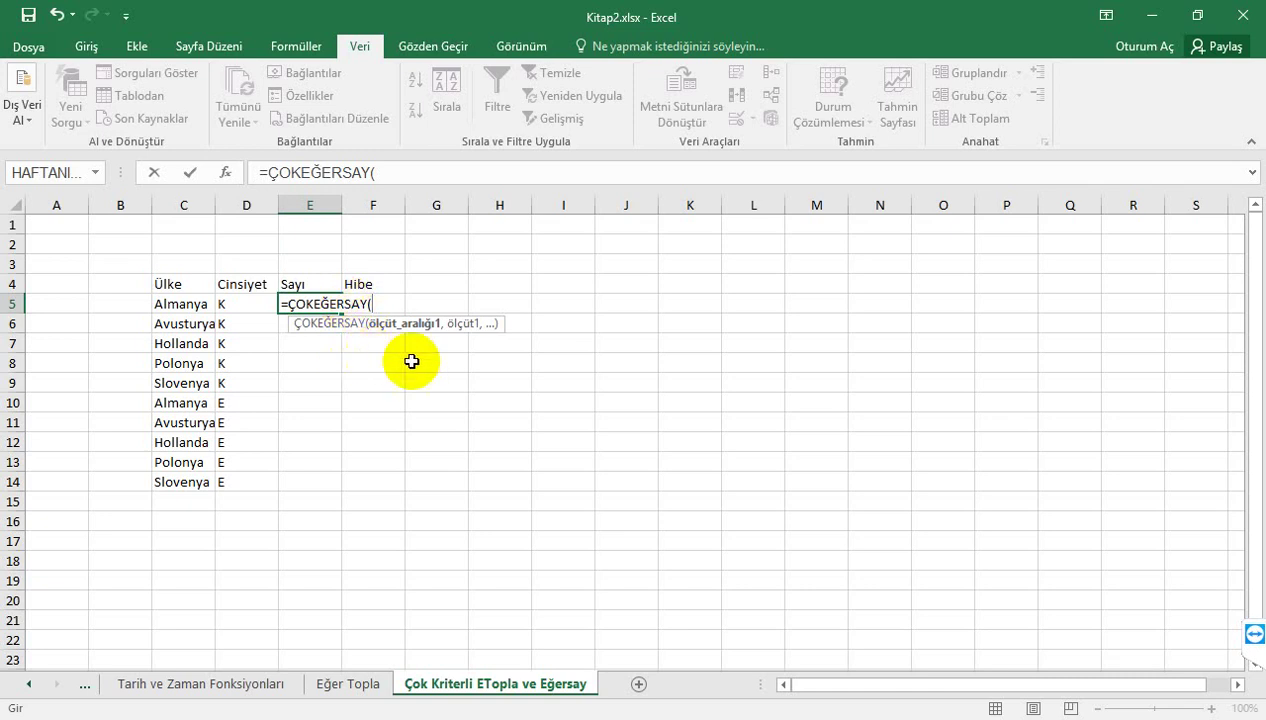
left_click(189, 686)
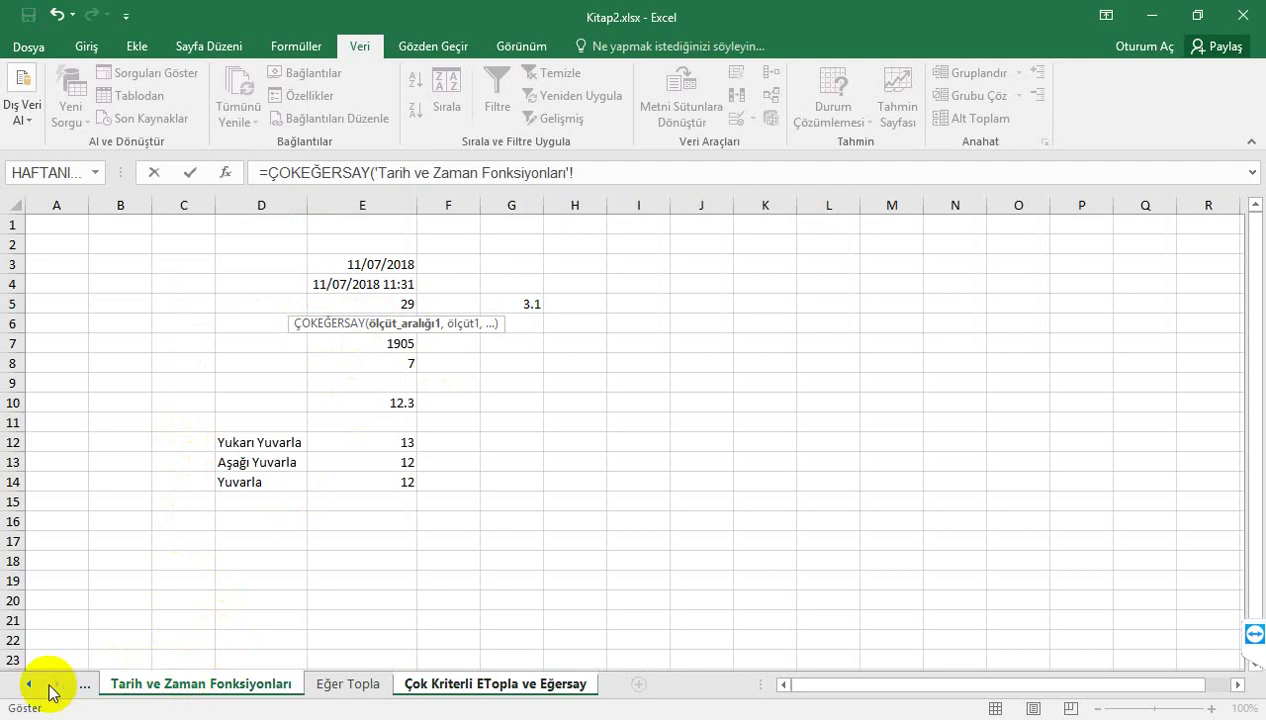
left_click(29, 684)
left_click(164, 686)
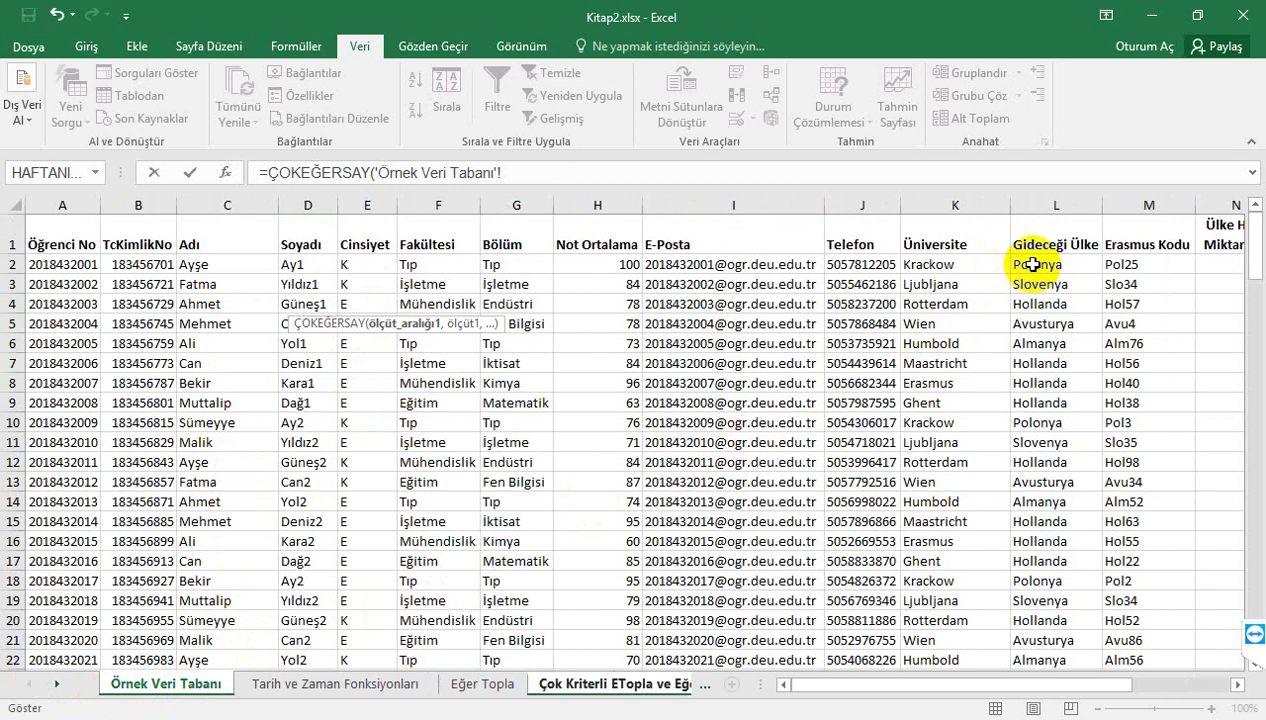
left_click_drag(1031, 265, 1055, 648)
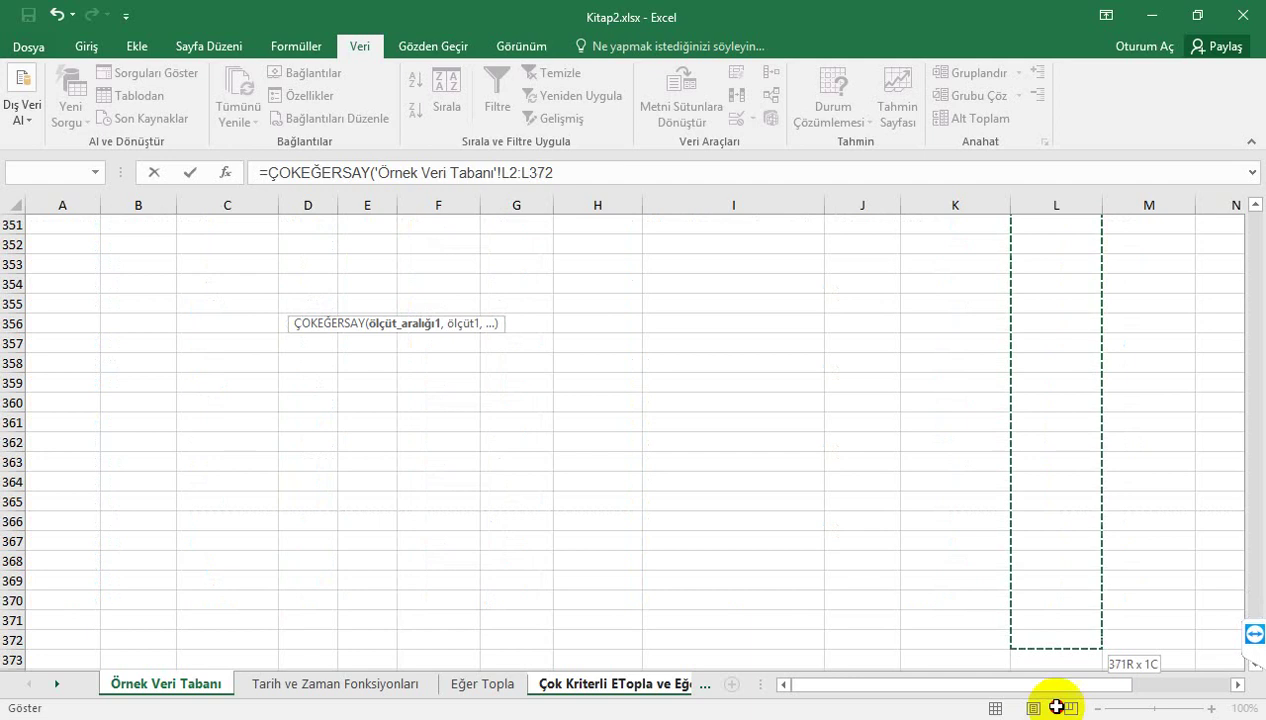
mouse_move(1055, 648)
left_mouse_down()
mouse_move(1048, 133)
mouse_move(1038, 620)
mouse_move(1050, 688)
mouse_move(1040, 537)
left_mouse_up()
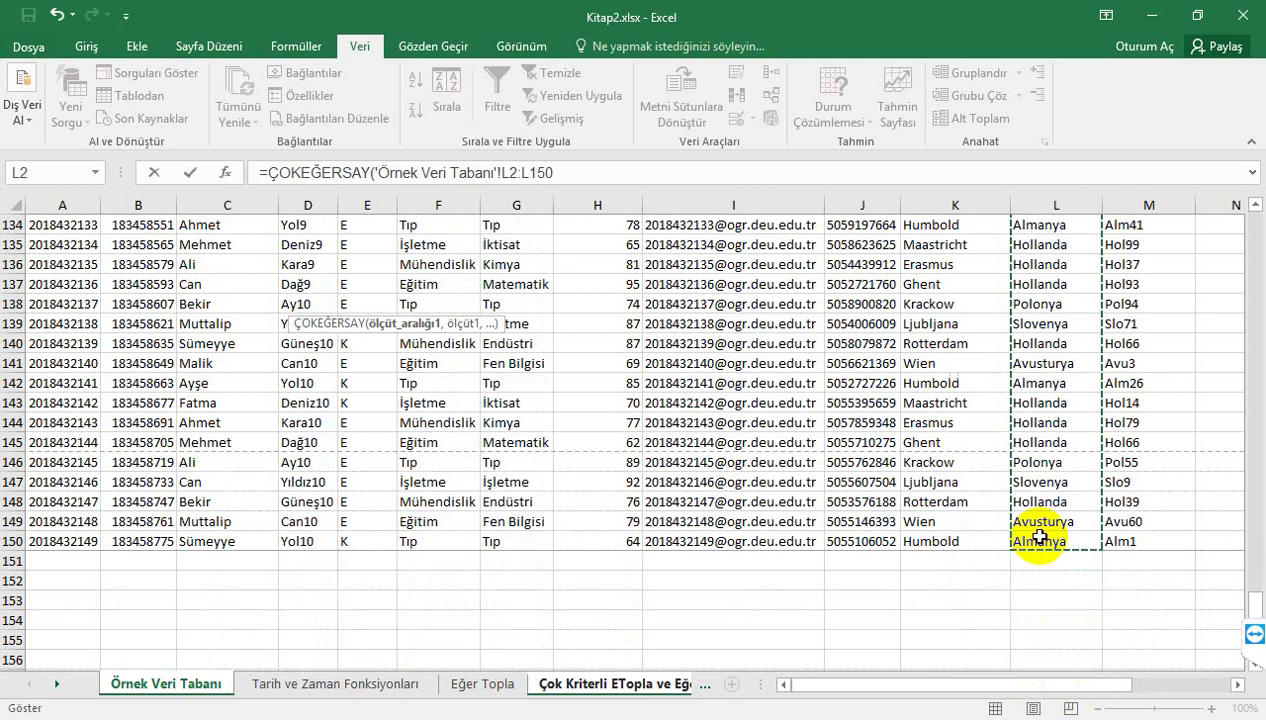
left_click(581, 170)
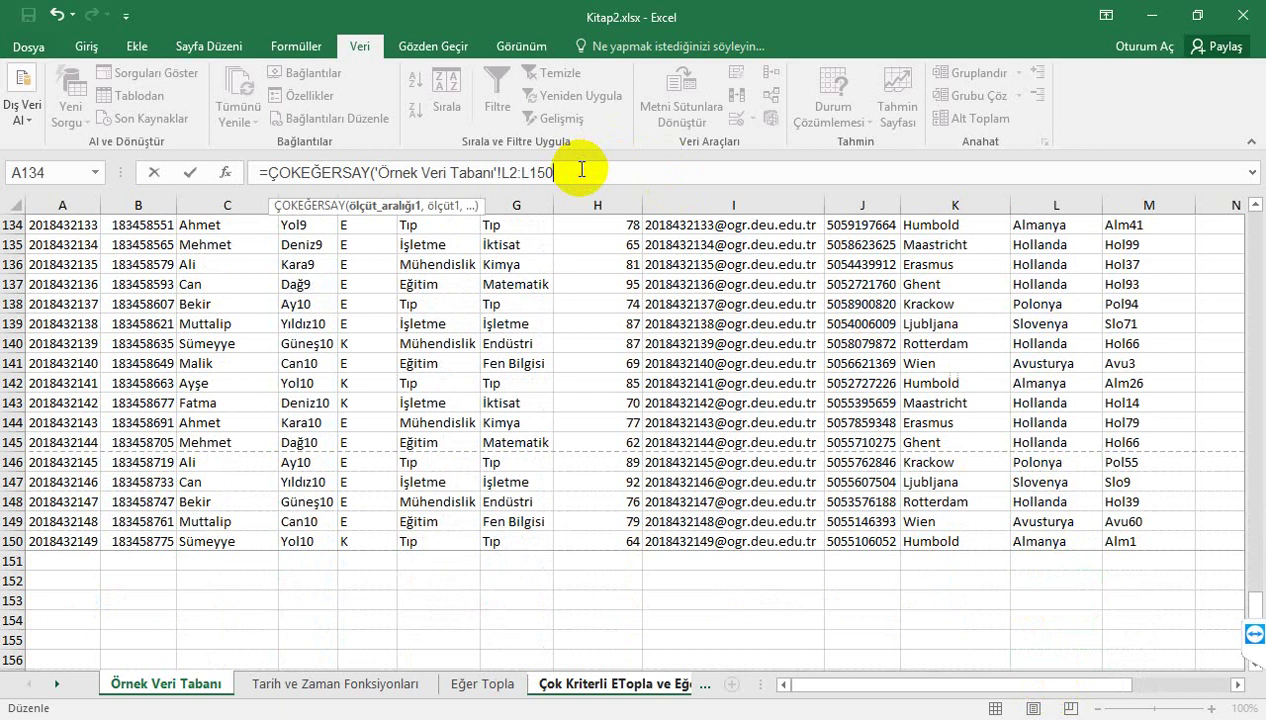
type(",")
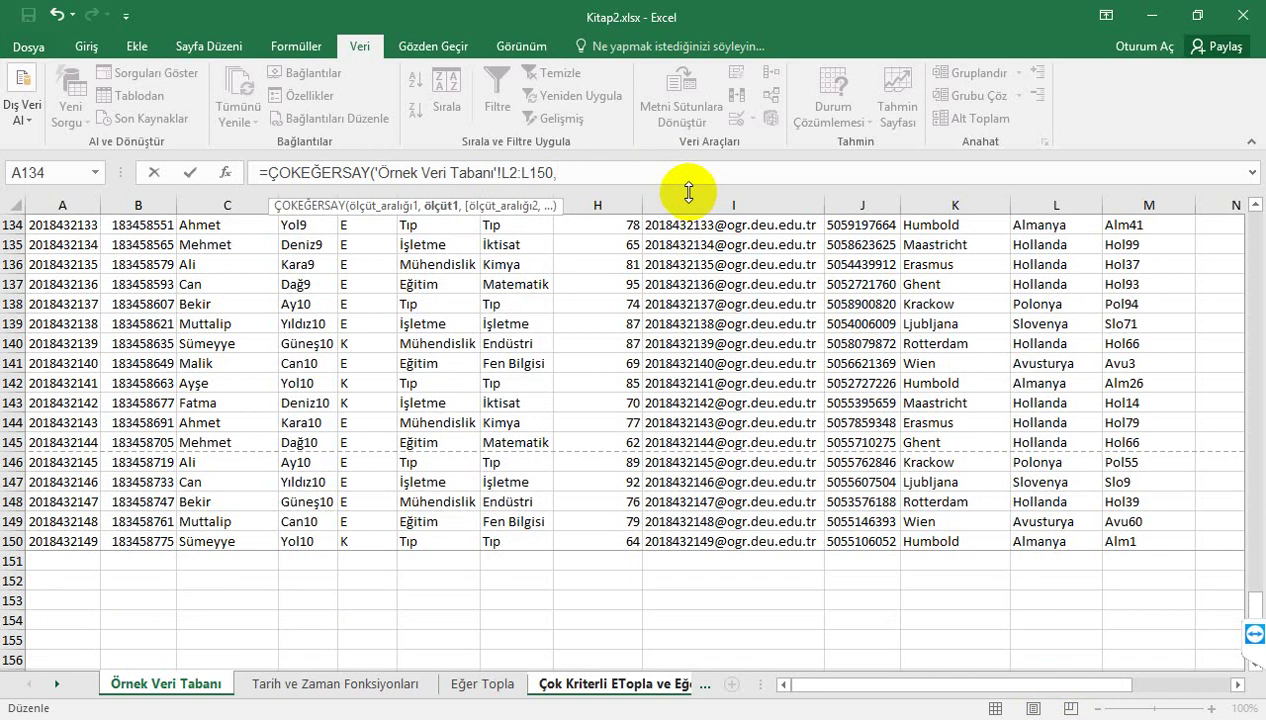
Step: Use the country in C5 of the summary sheet as the first criterion
left_click(626, 685)
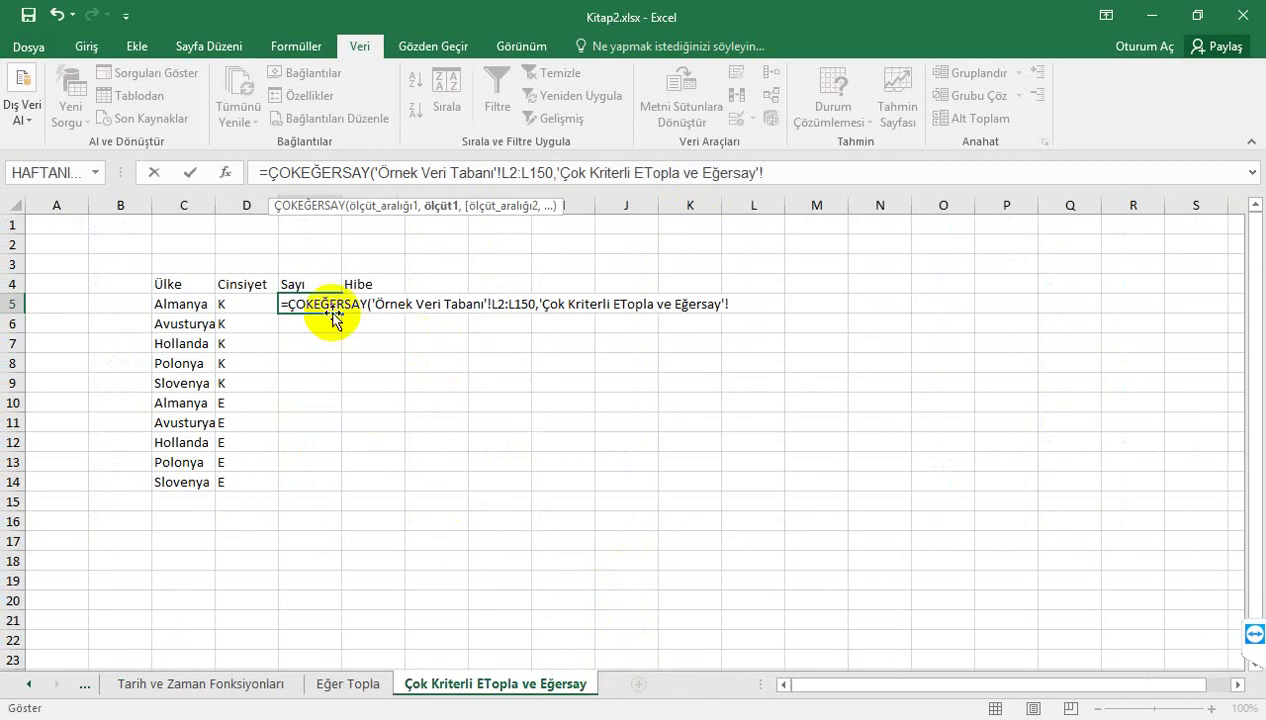
left_click(183, 304)
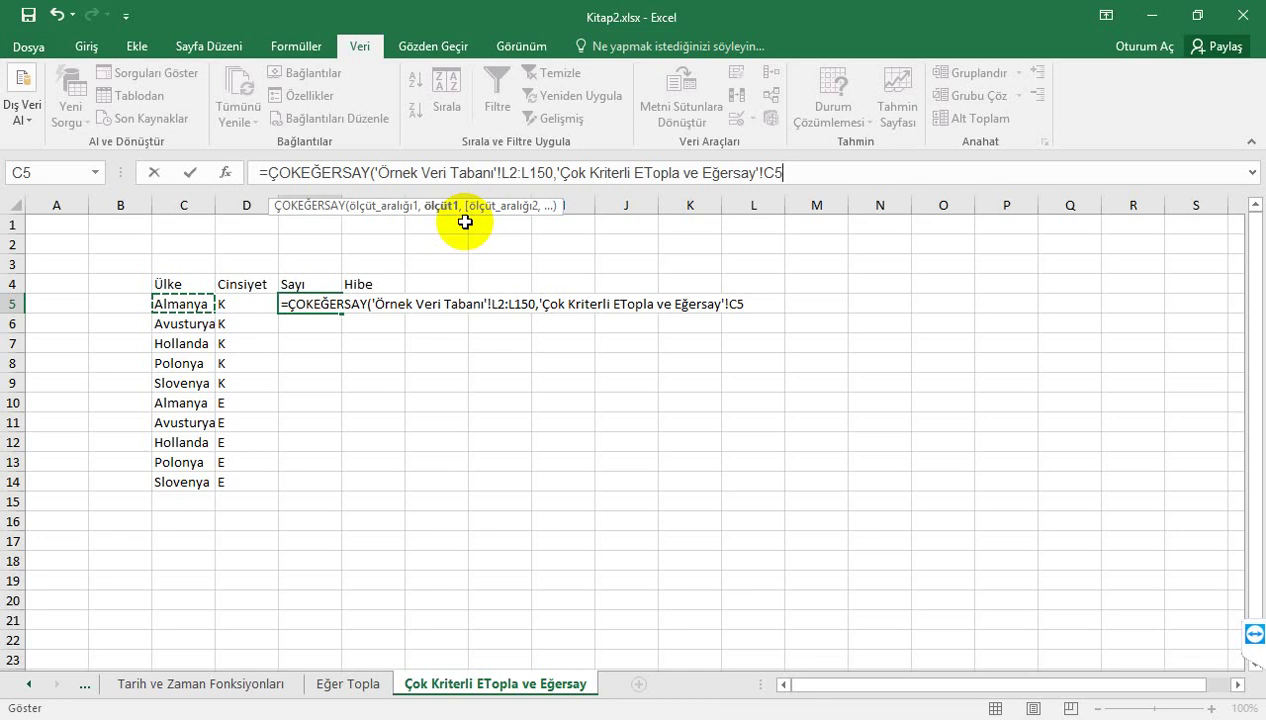
type(",")
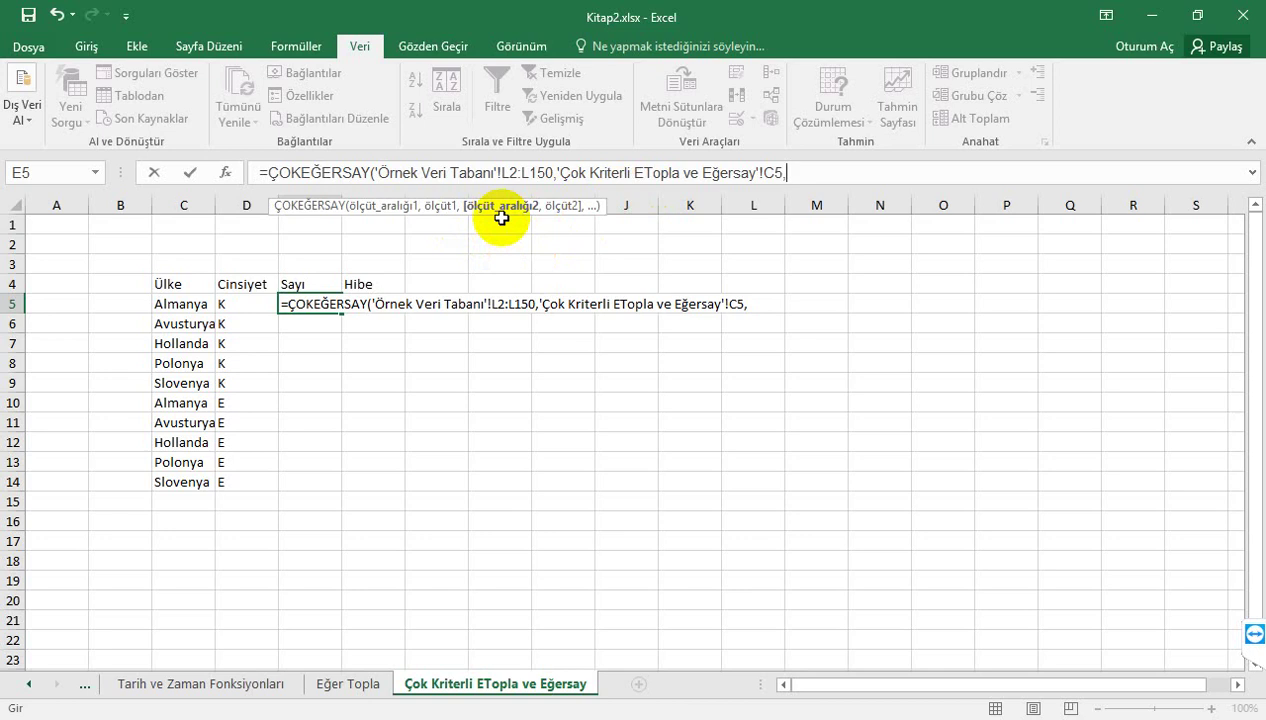
Step: Add the Cinsiyet column 'Örnek Veri Tabanı'!E2:E150 as the second criteria range
left_click(28, 686)
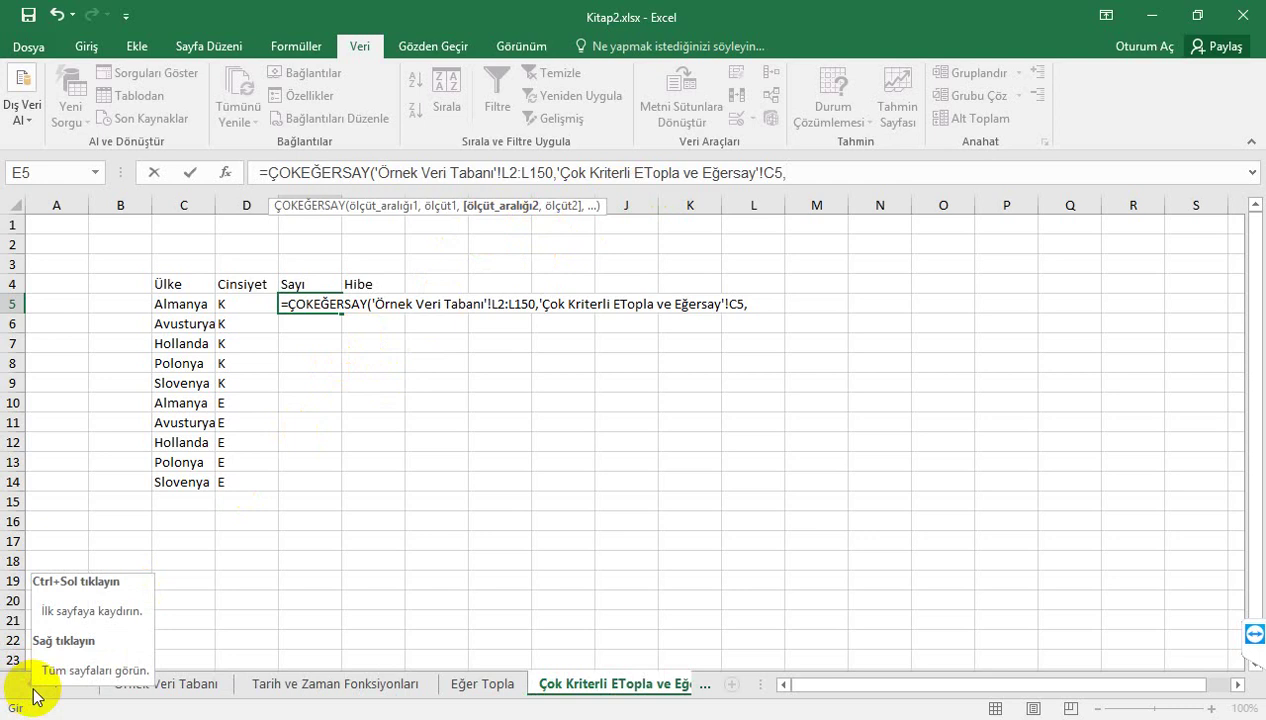
left_click(147, 690)
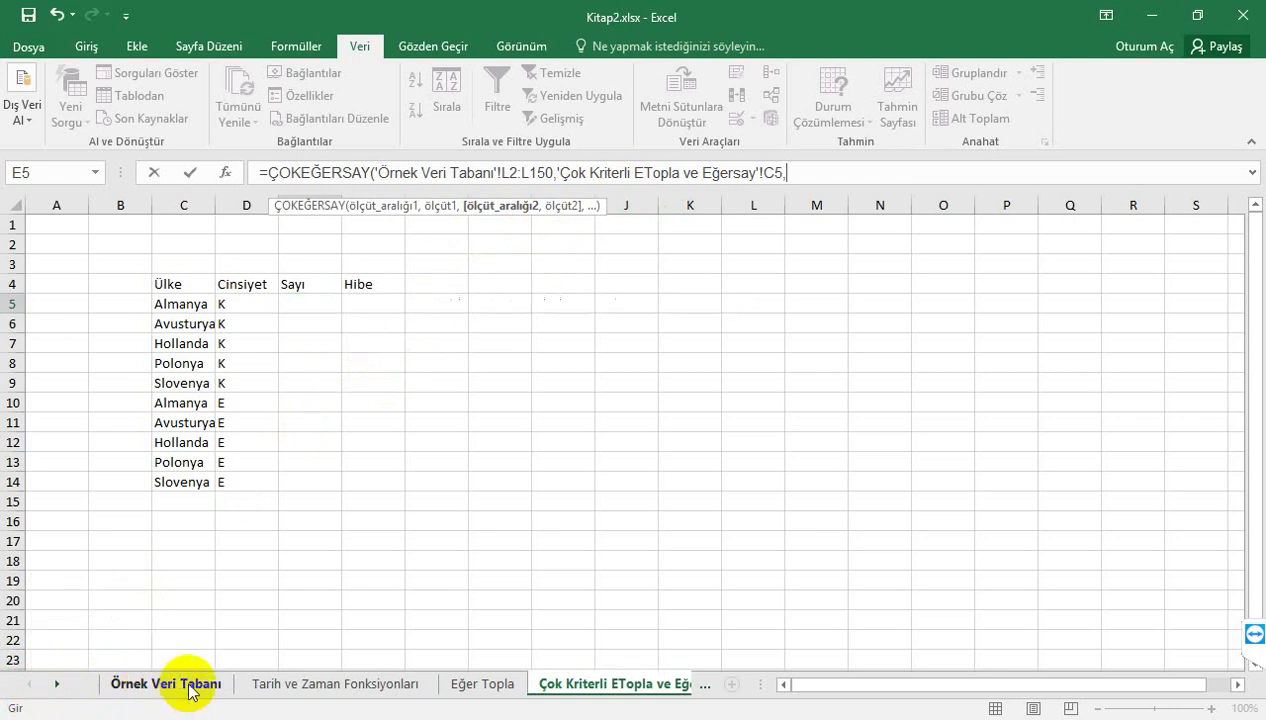
left_click(188, 688)
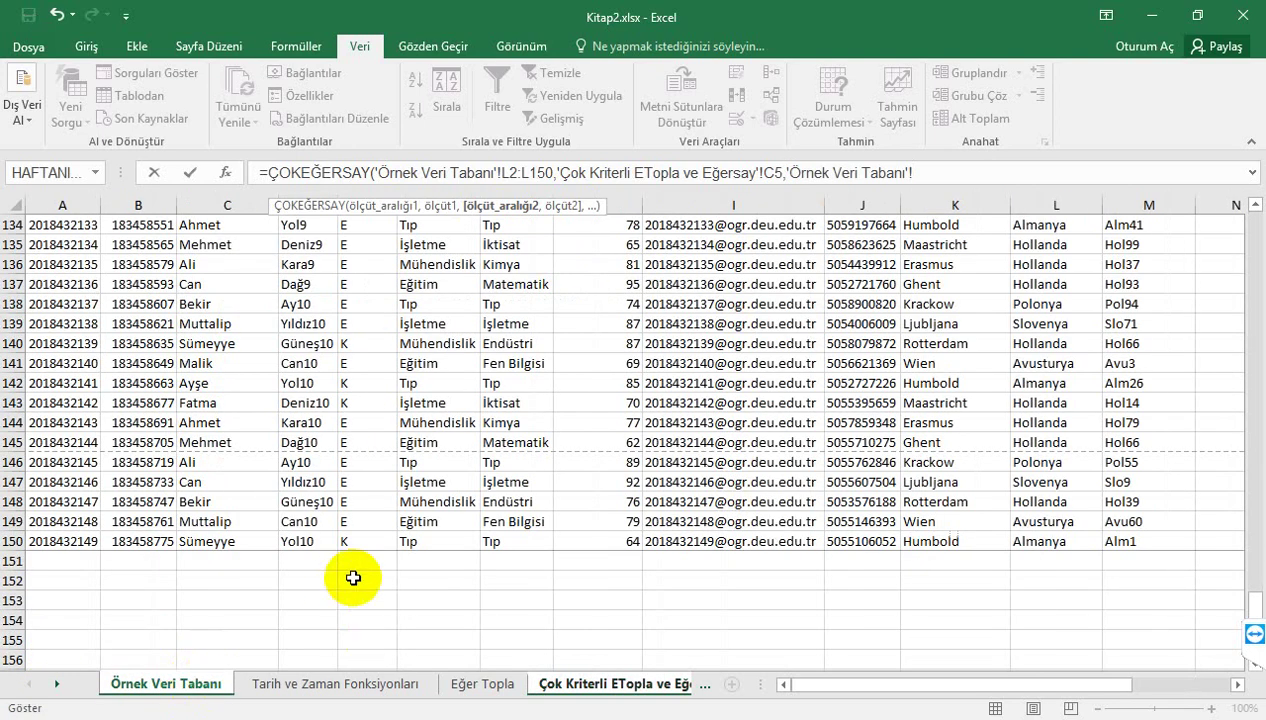
left_click(362, 540)
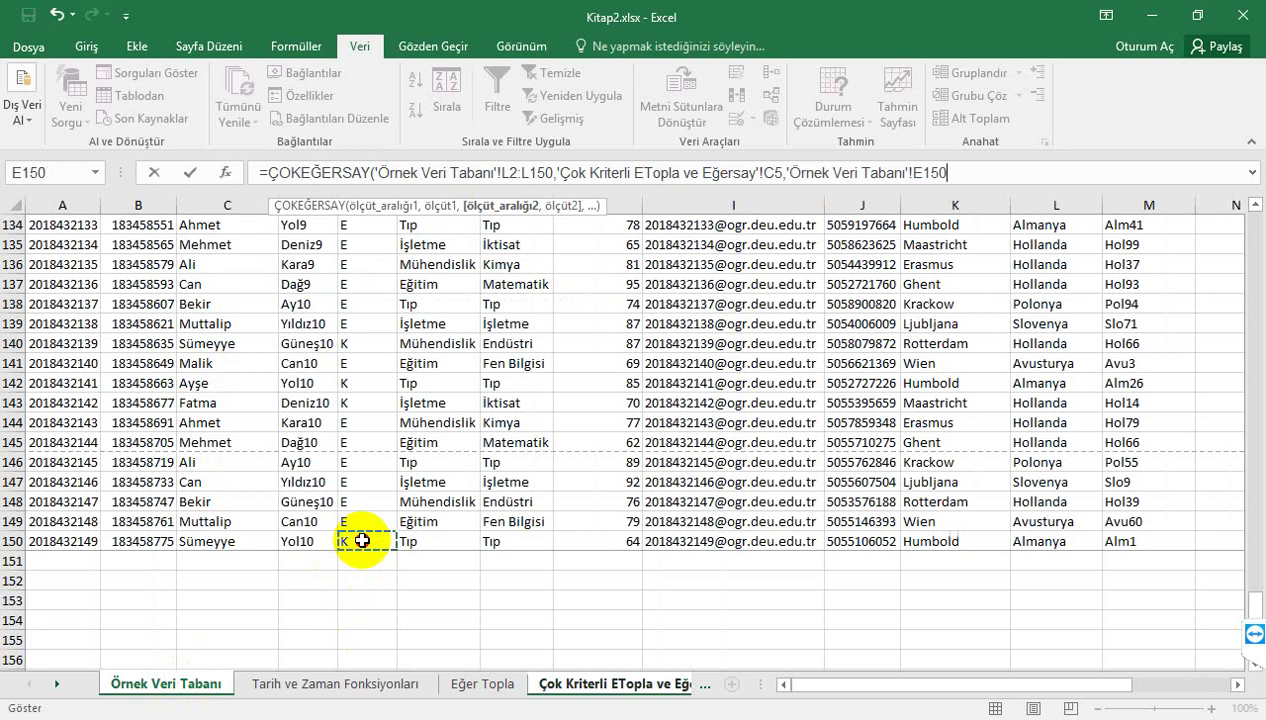
left_click_drag(362, 540, 366, 239)
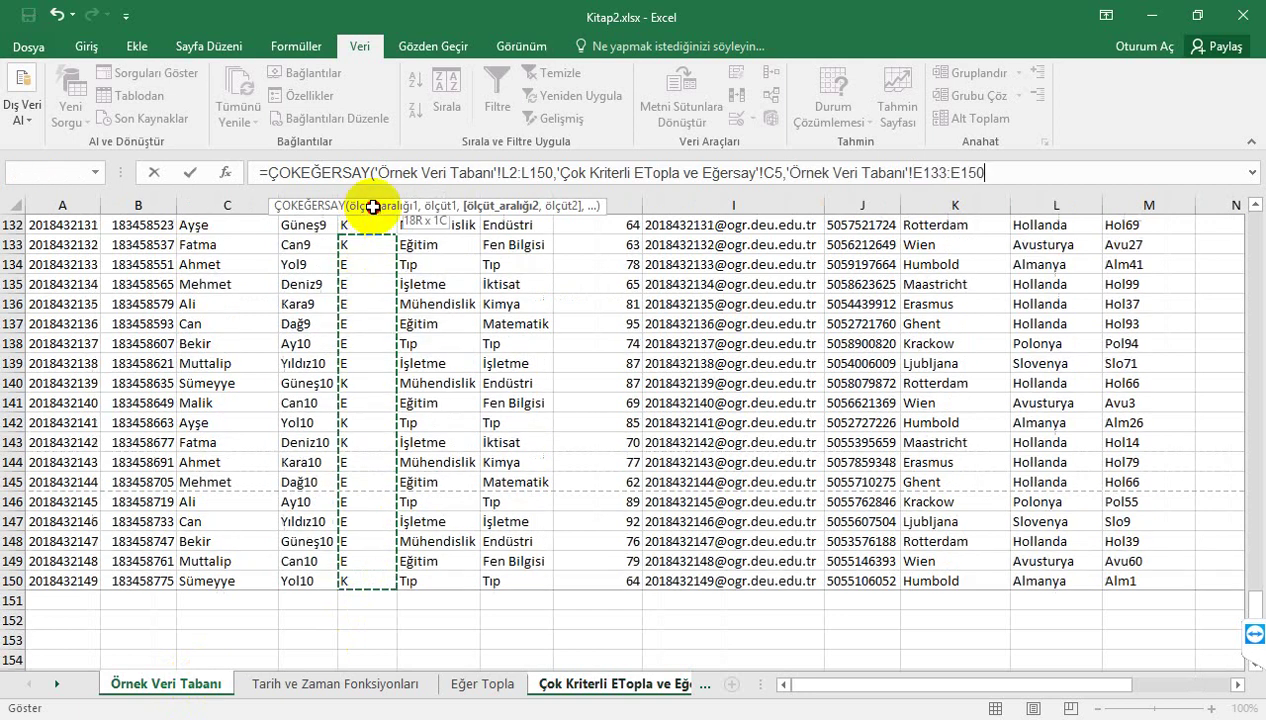
left_click_drag(366, 239, 375, 238)
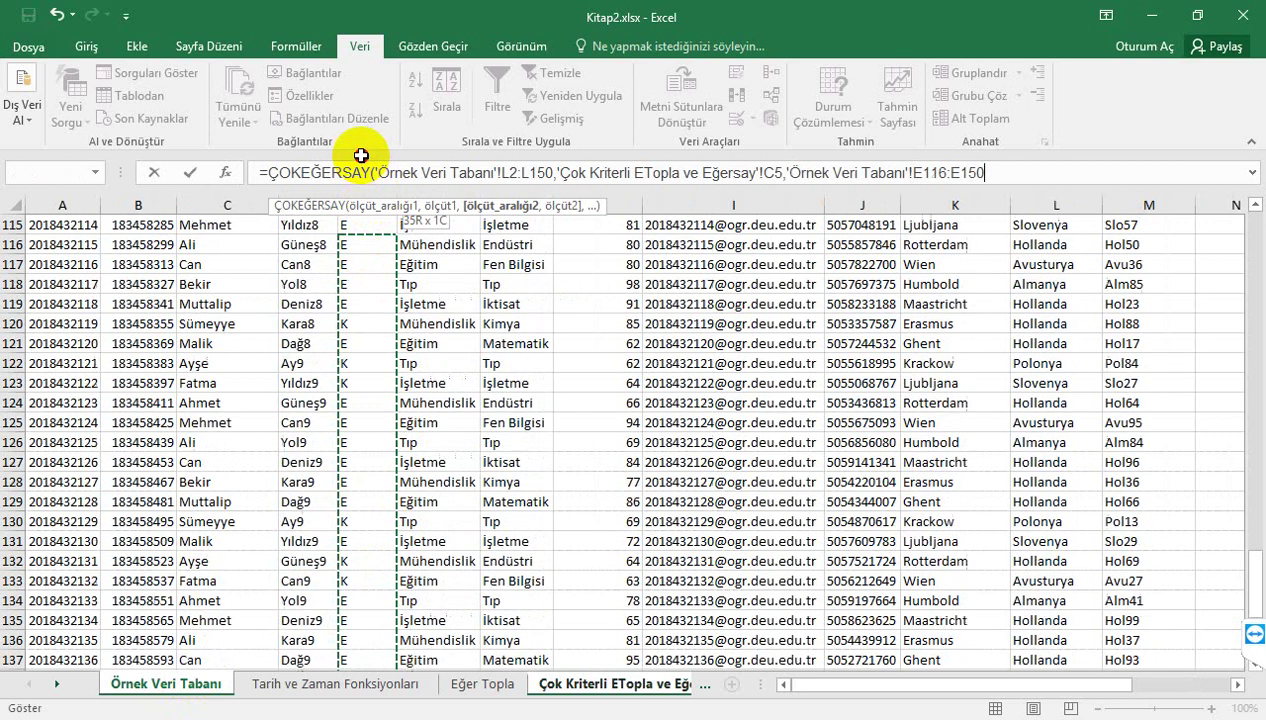
left_click_drag(375, 238, 363, 125)
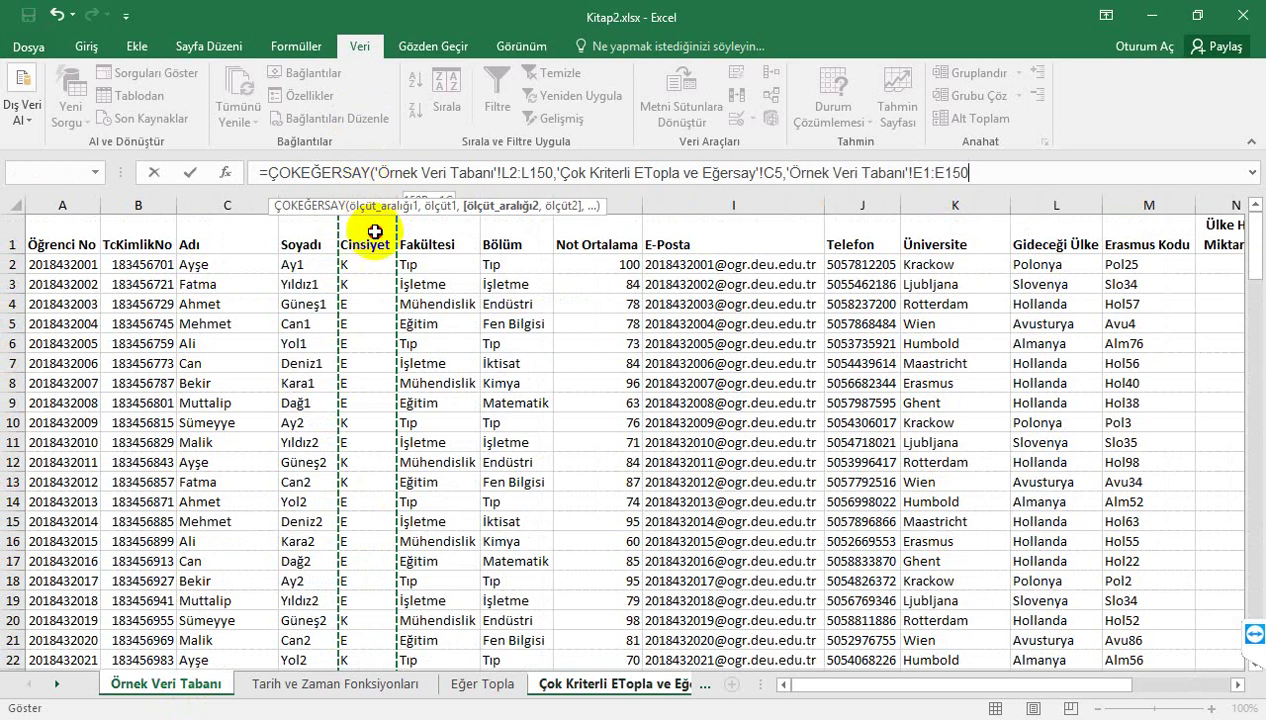
left_click_drag(363, 125, 368, 260)
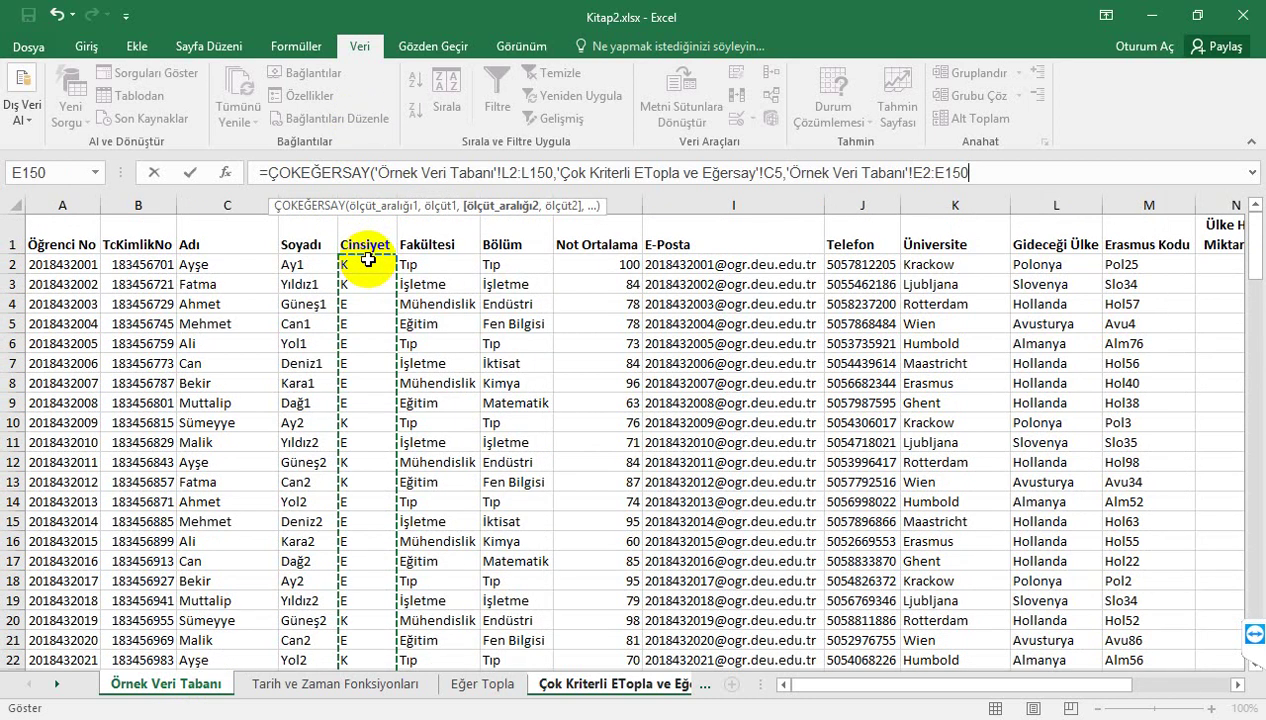
type(",")
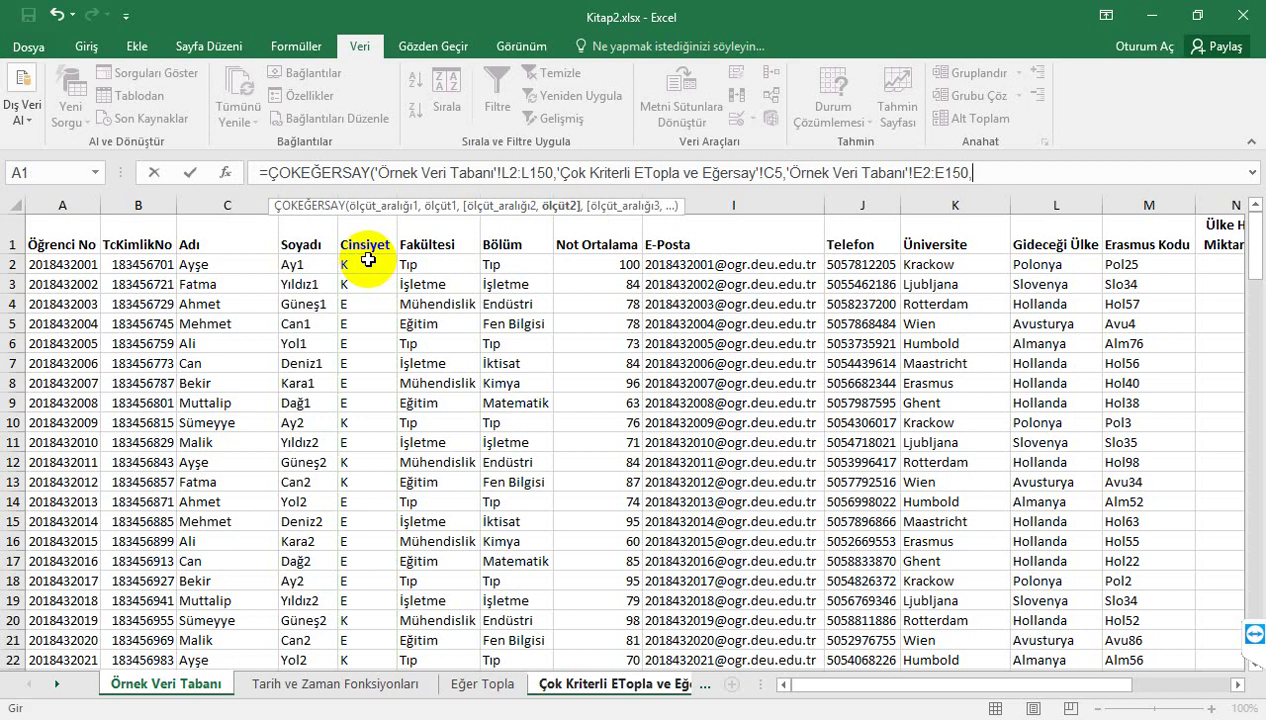
left_click(585, 692)
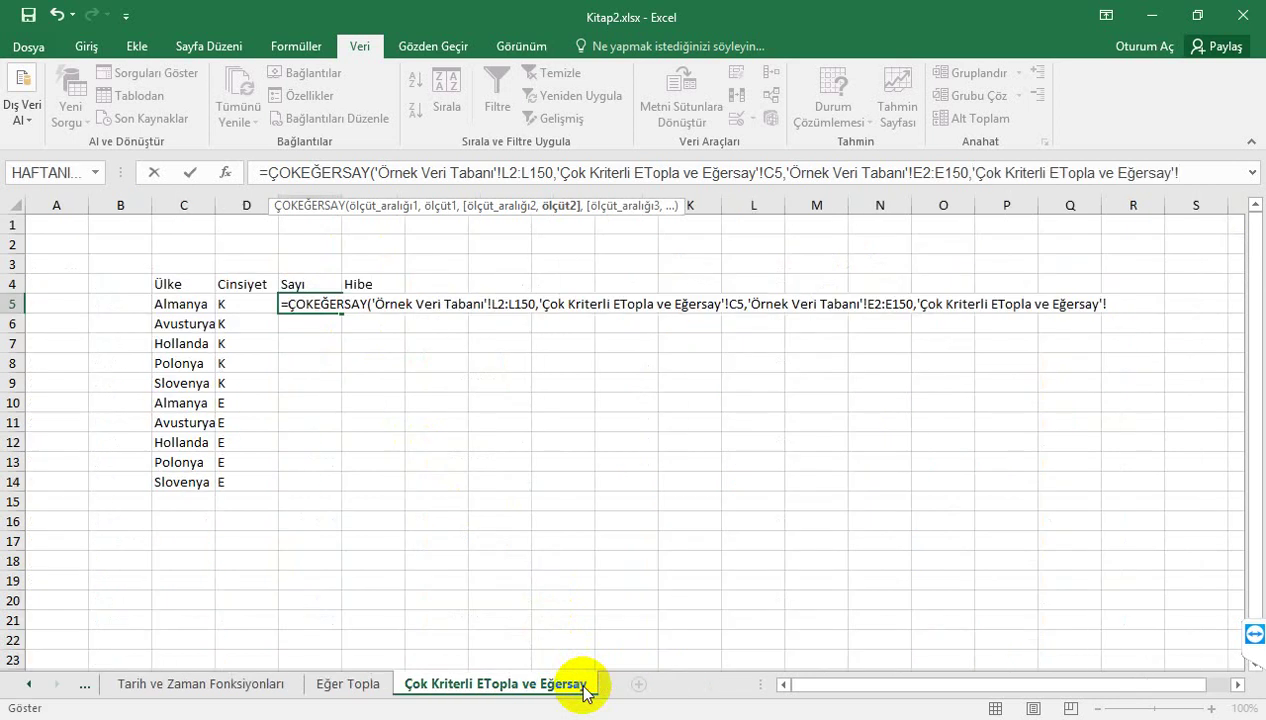
Step: Add D5's gender as the second criterion and make the L2:L150 range absolute
left_click(258, 301)
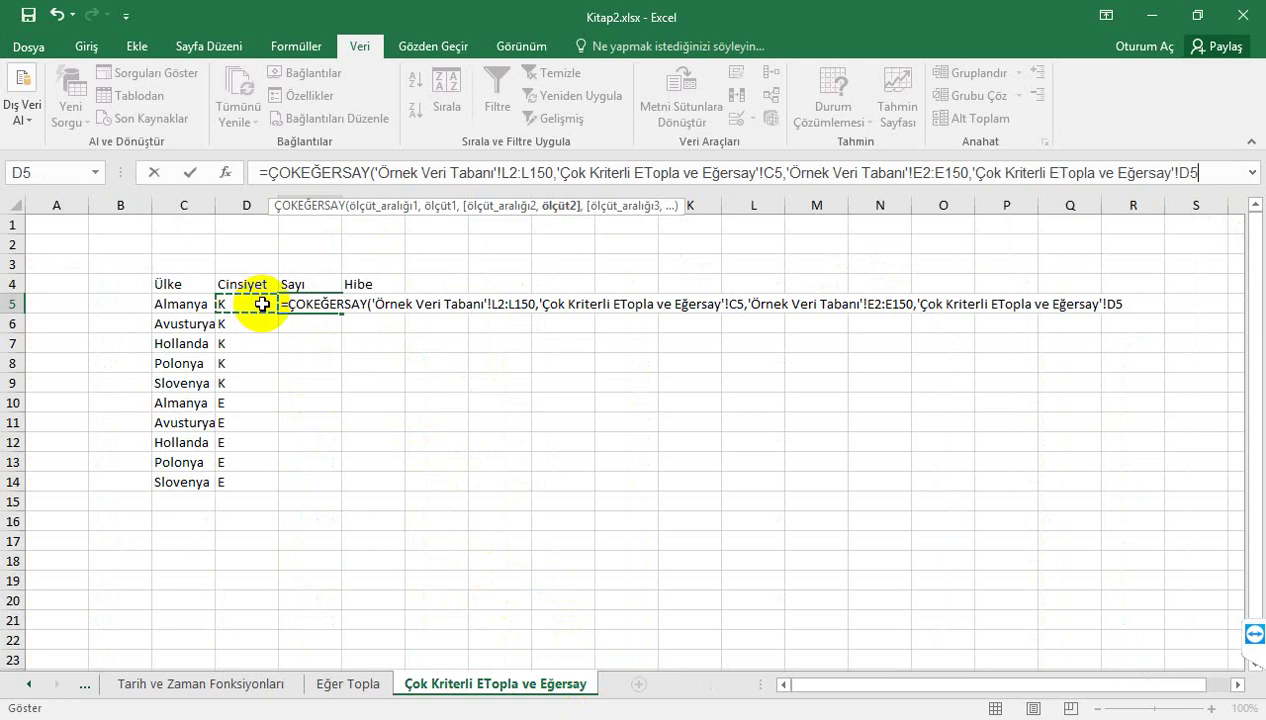
type(")")
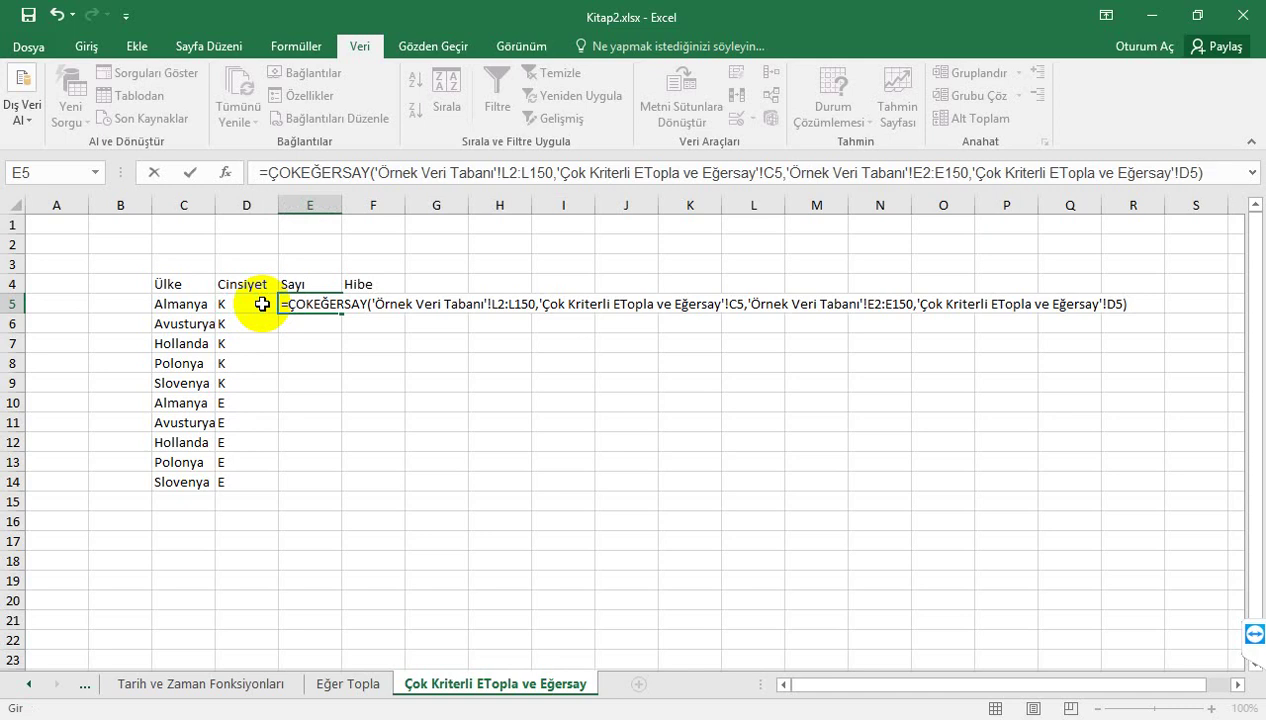
left_click(504, 172)
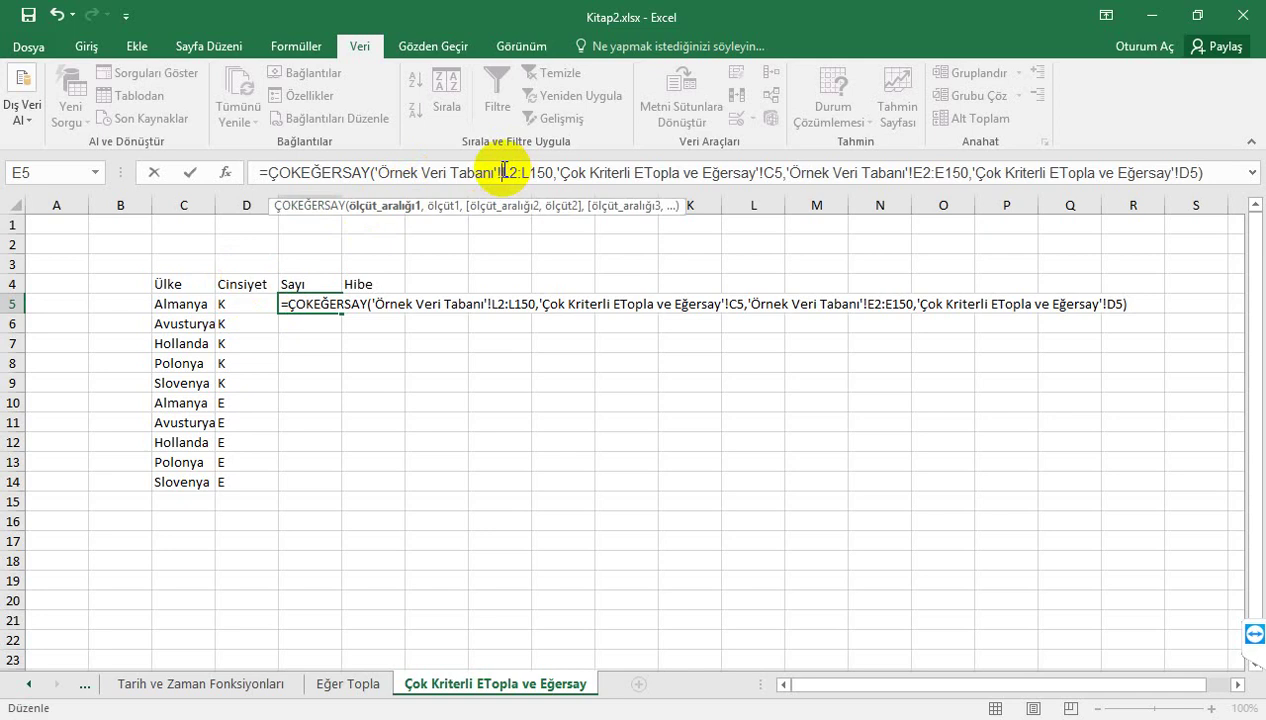
type("$L")
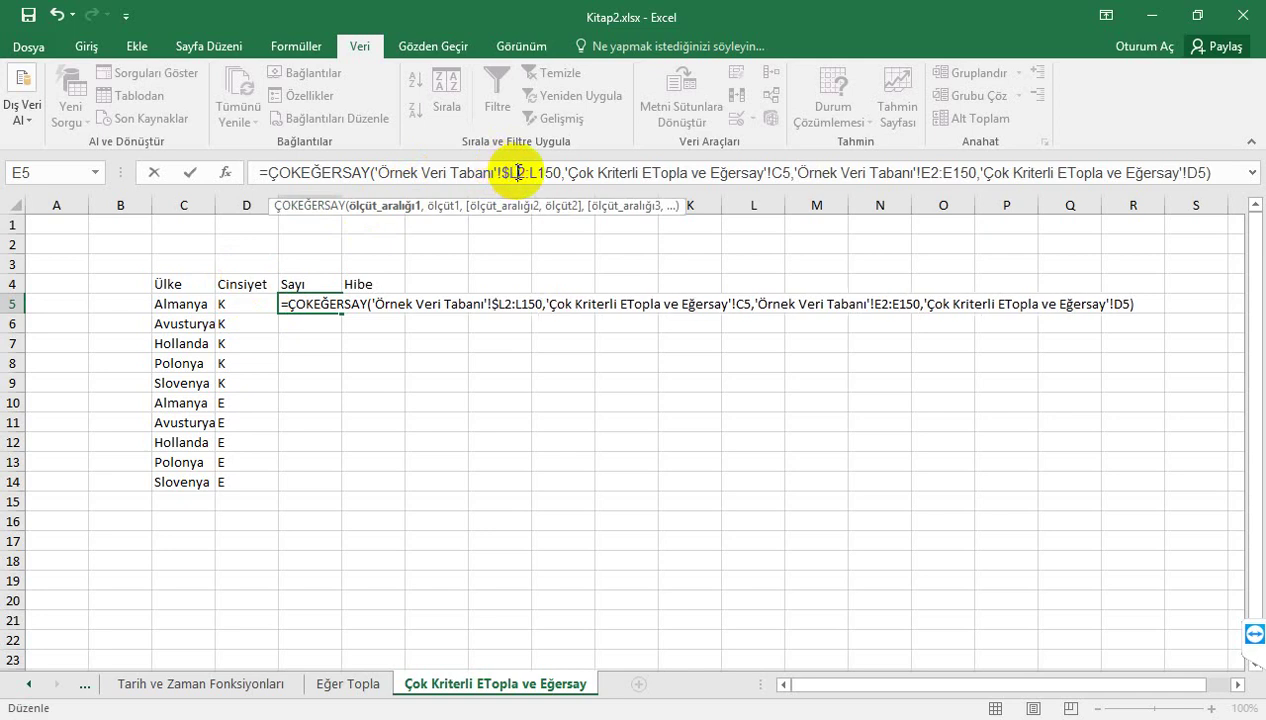
type("$")
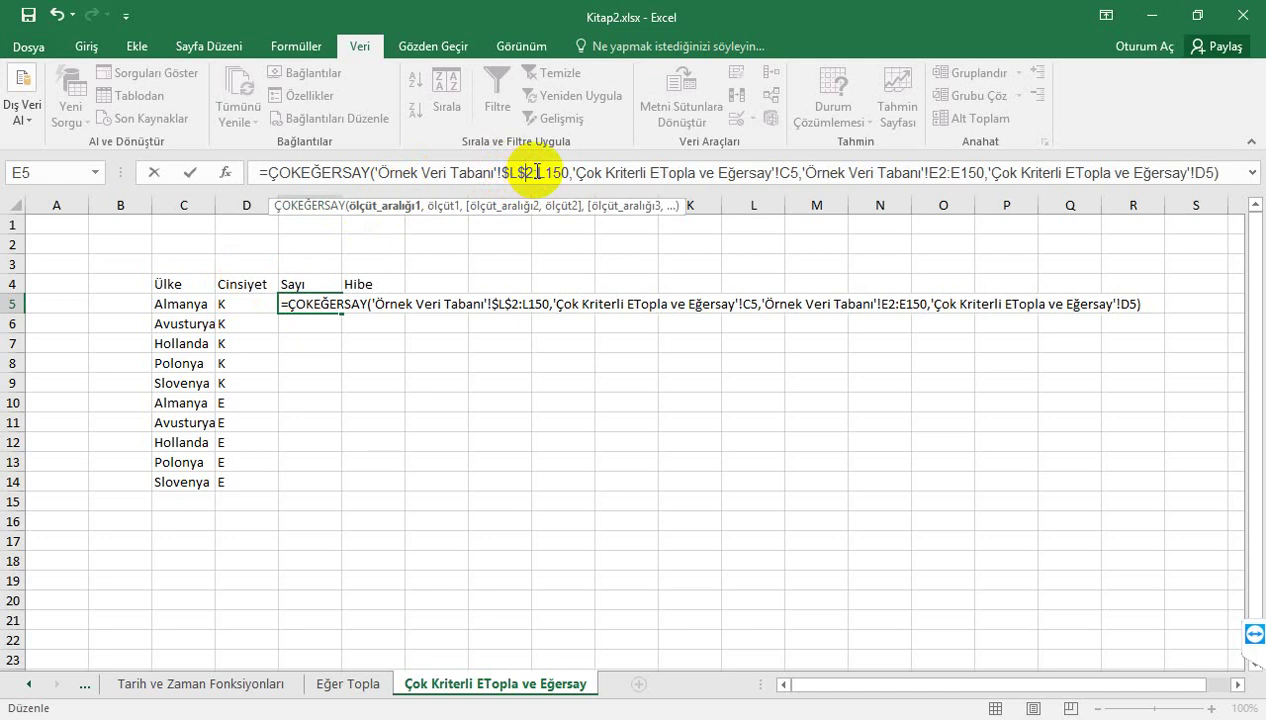
left_click(543, 172)
type("$")
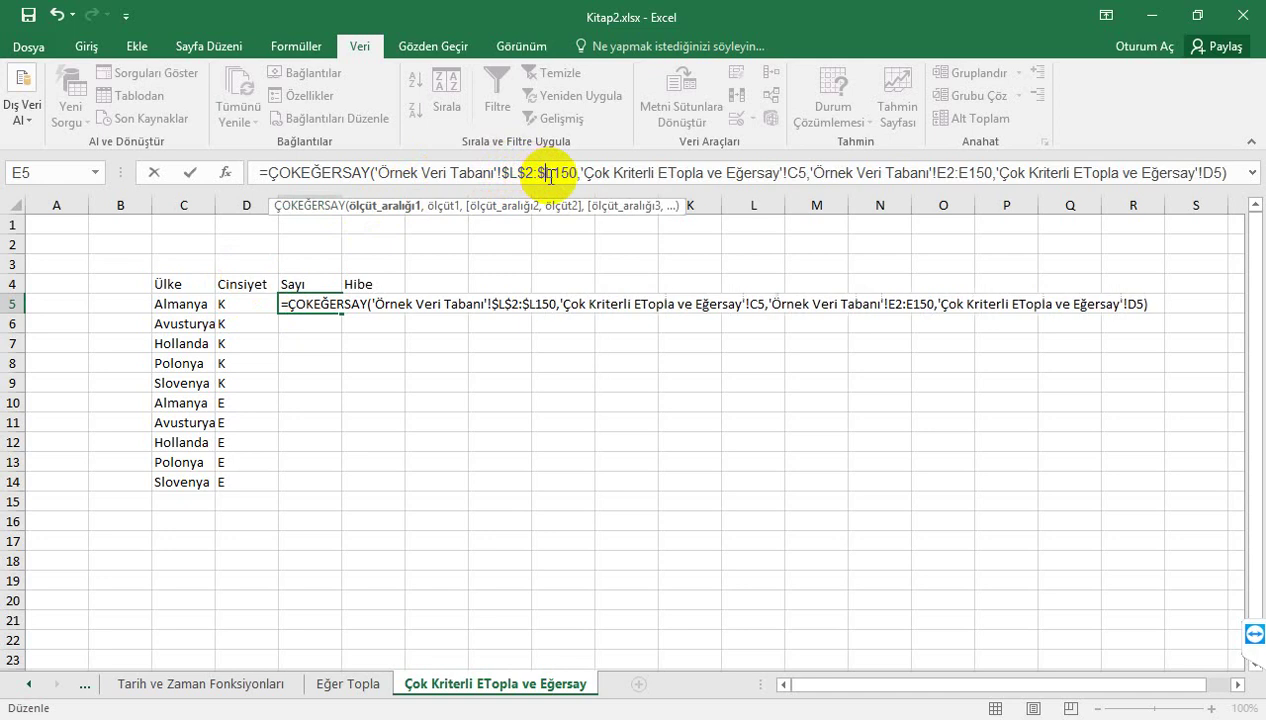
left_click(558, 172)
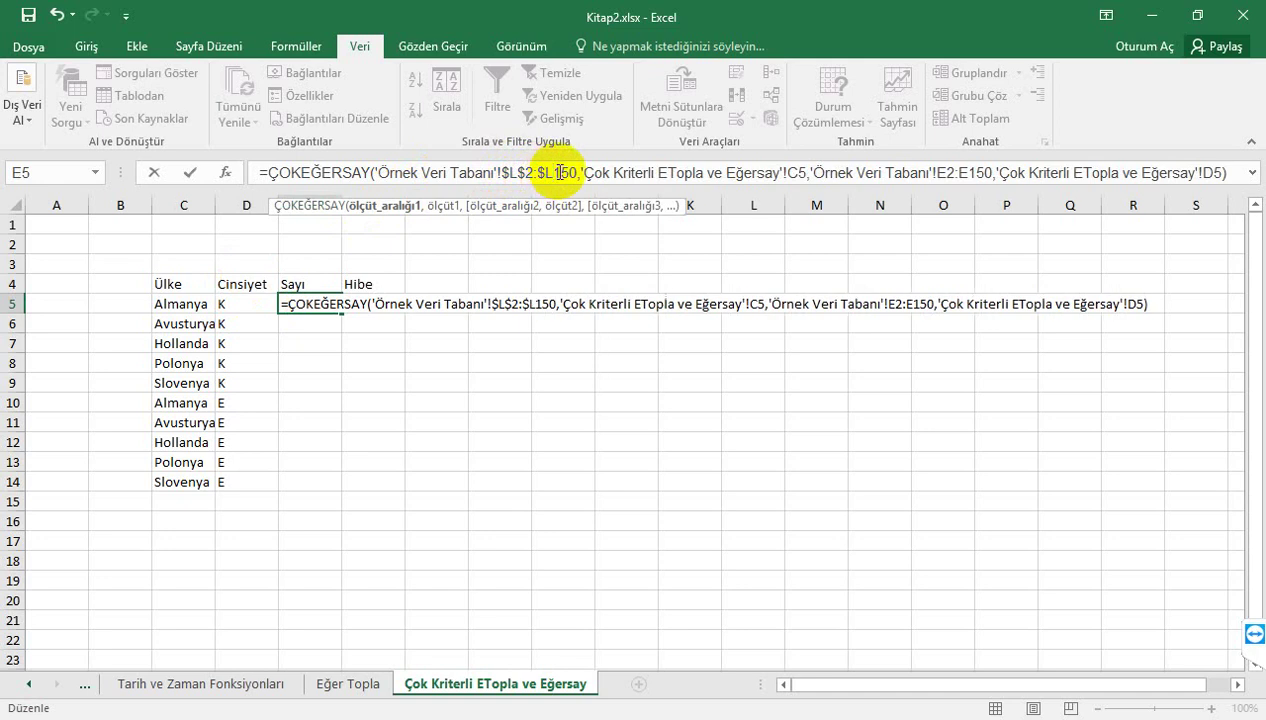
type("$")
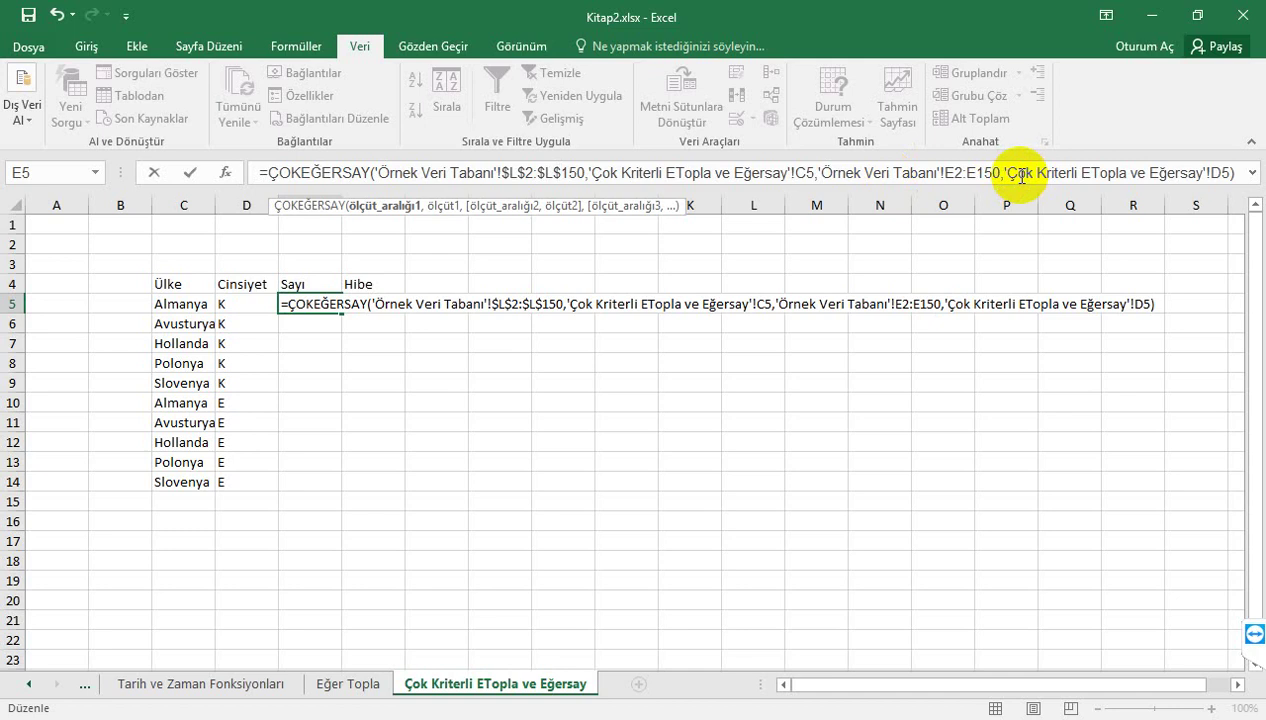
Step: Make the E2:E150 range absolute and commit the formula, which returns 8
left_click(945, 172)
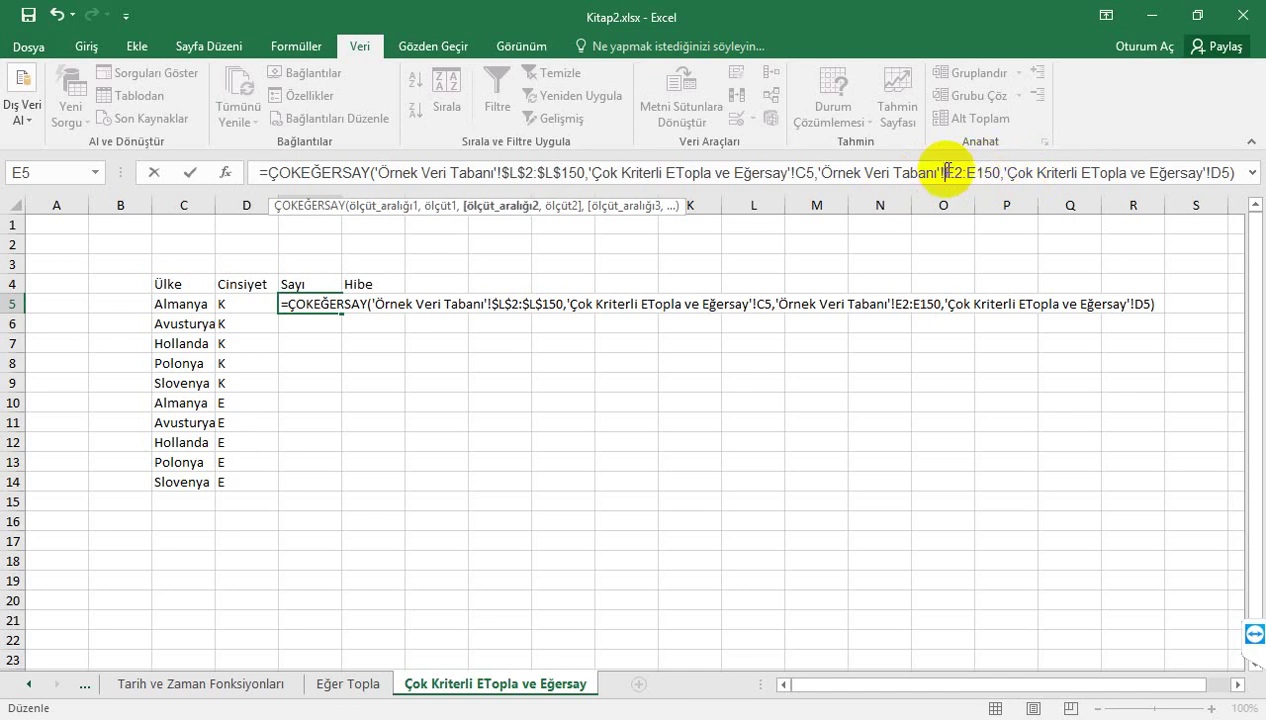
type("$")
left_click(960, 172)
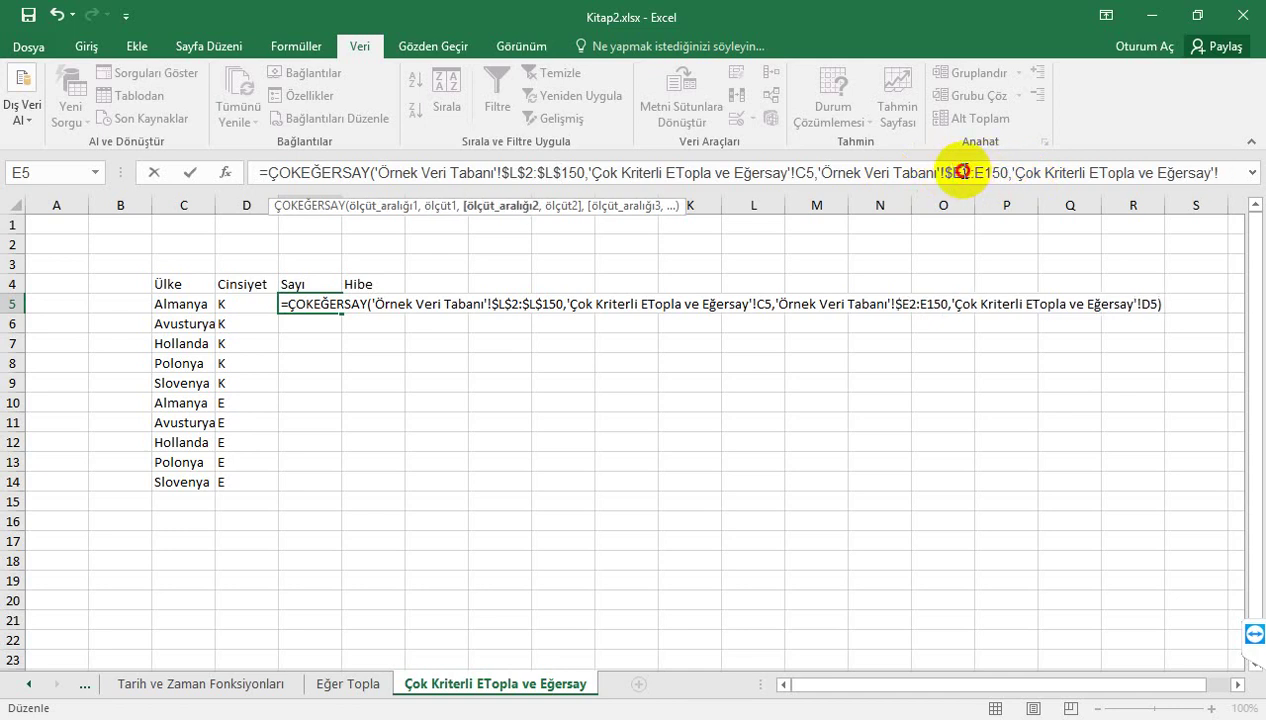
type("$")
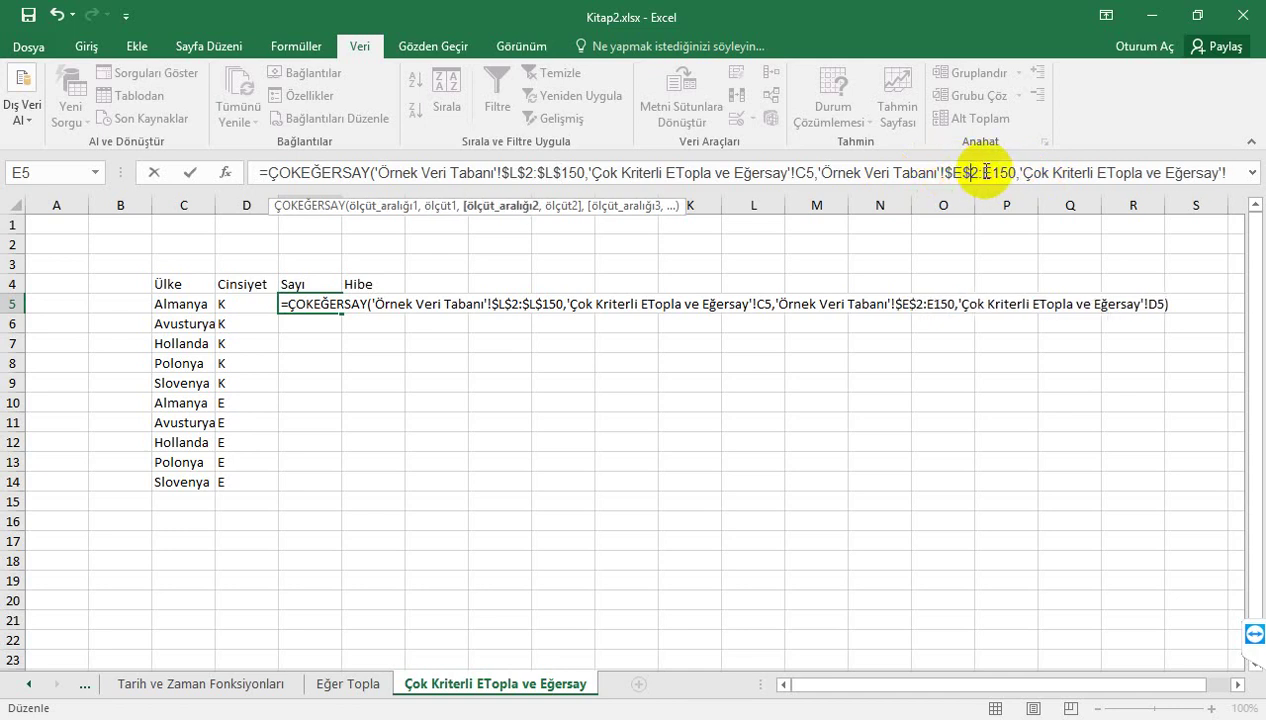
left_click(983, 172)
type("$L")
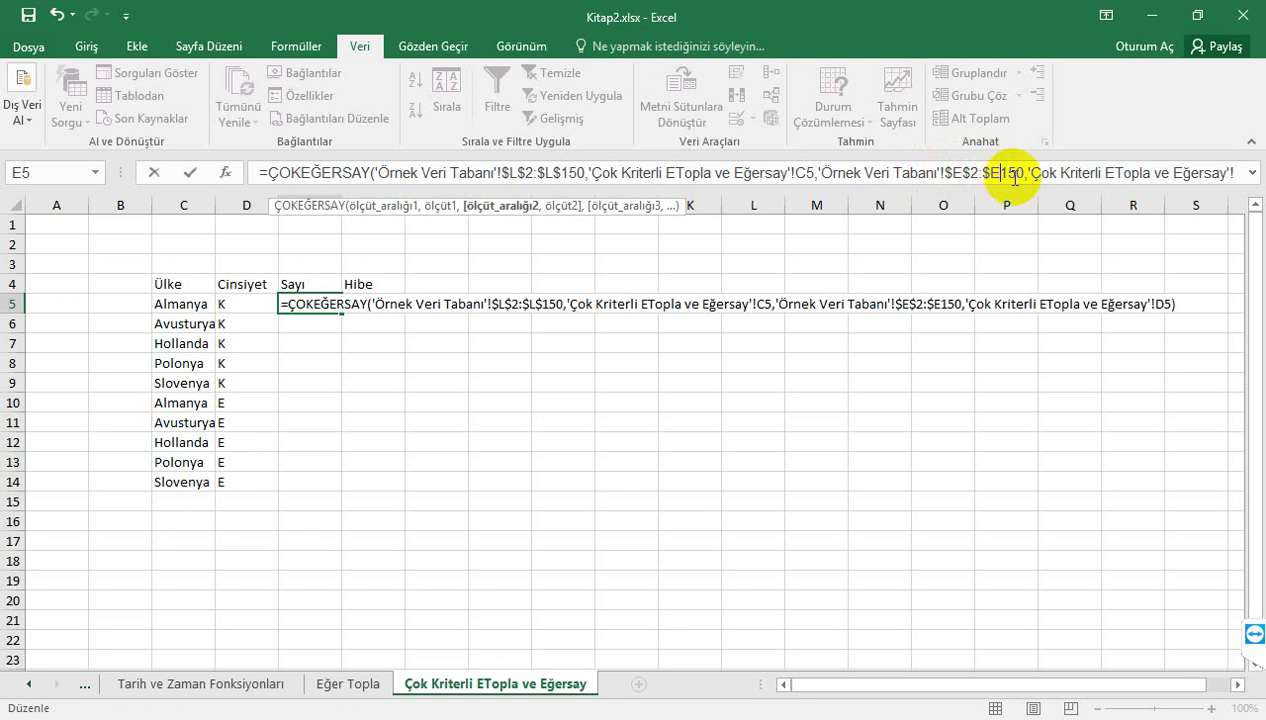
type("$")
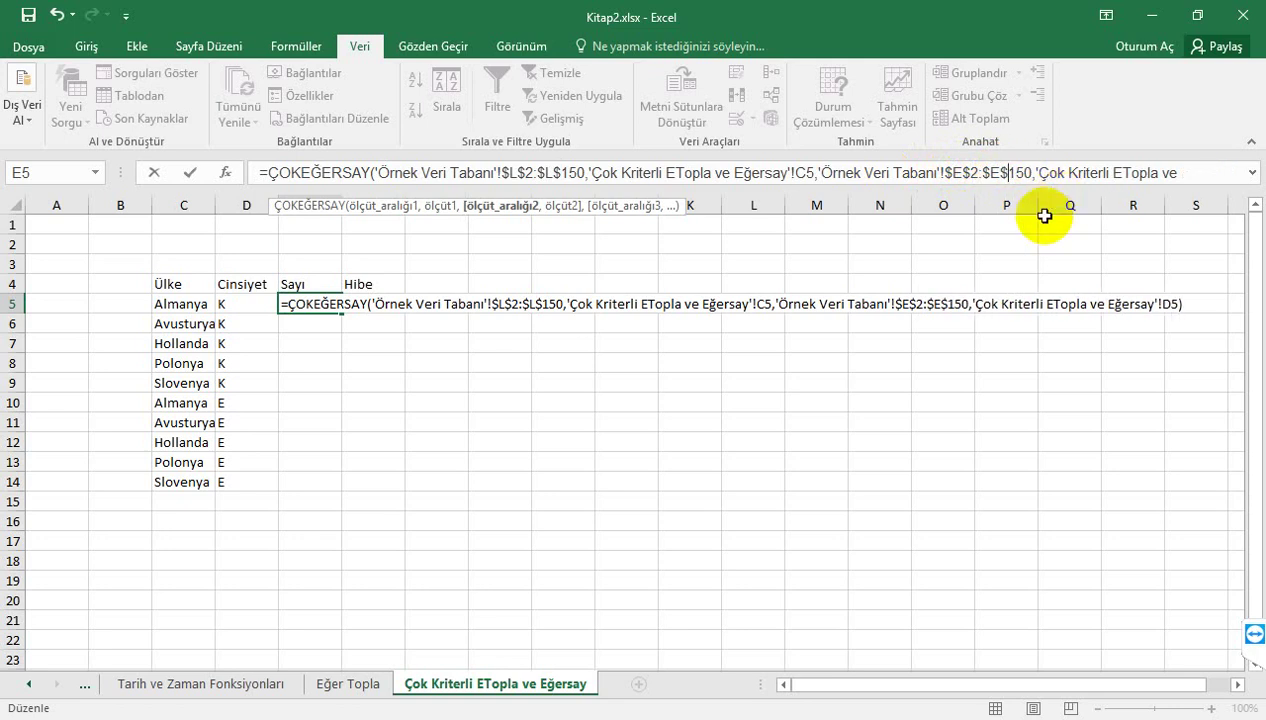
key("Return")
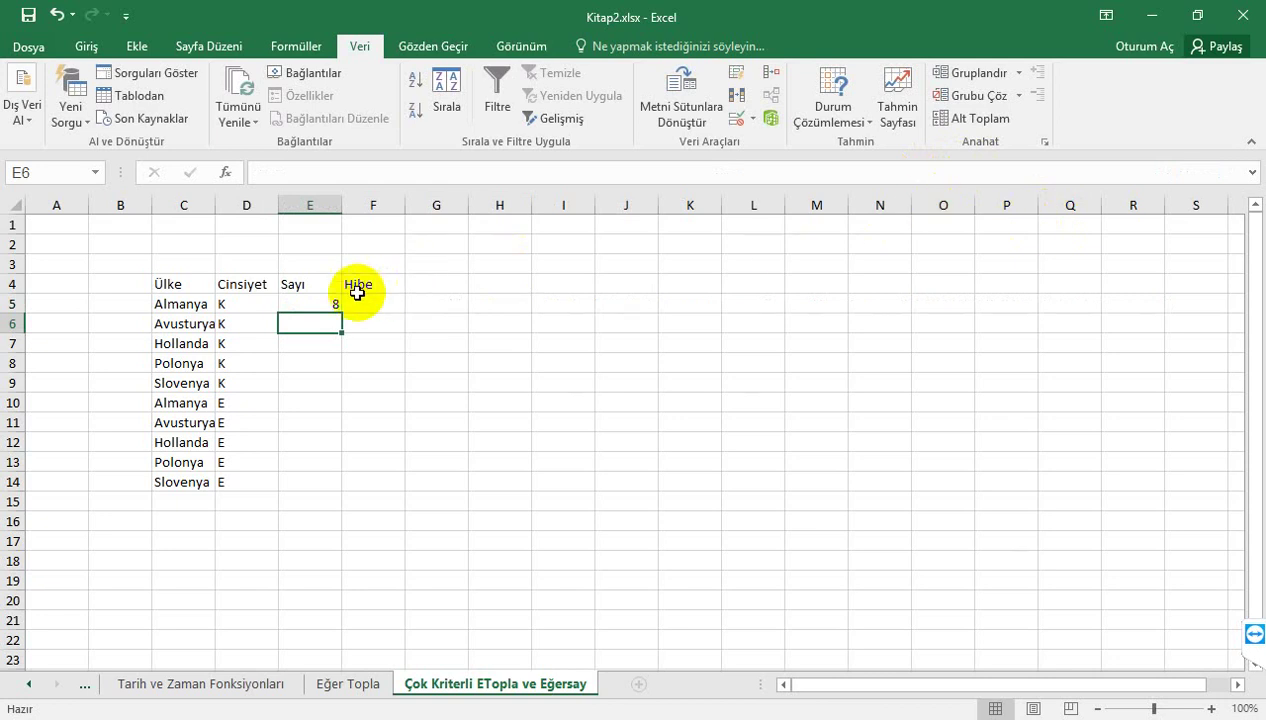
Step: Fill the count formula down to E14, giving 8, 4, 21, 8, 4, 11, 15, 52, 11, 15
left_click(332, 303)
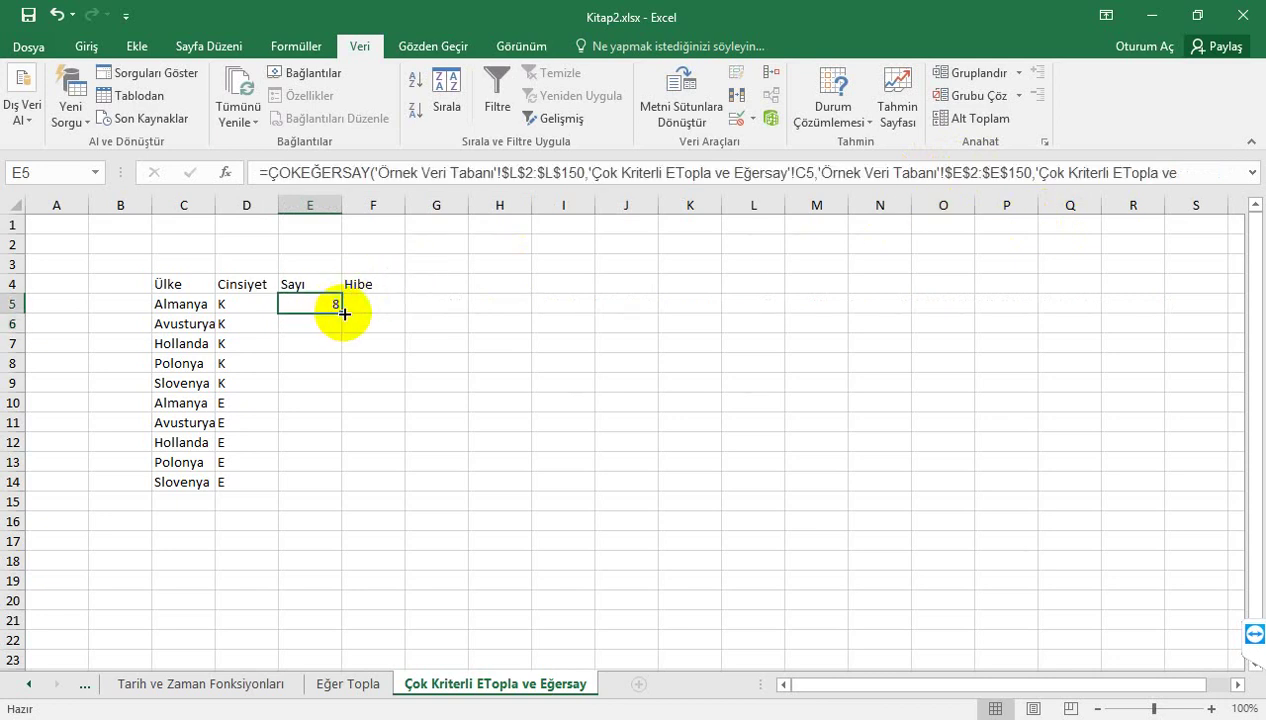
left_click_drag(341, 313, 303, 487)
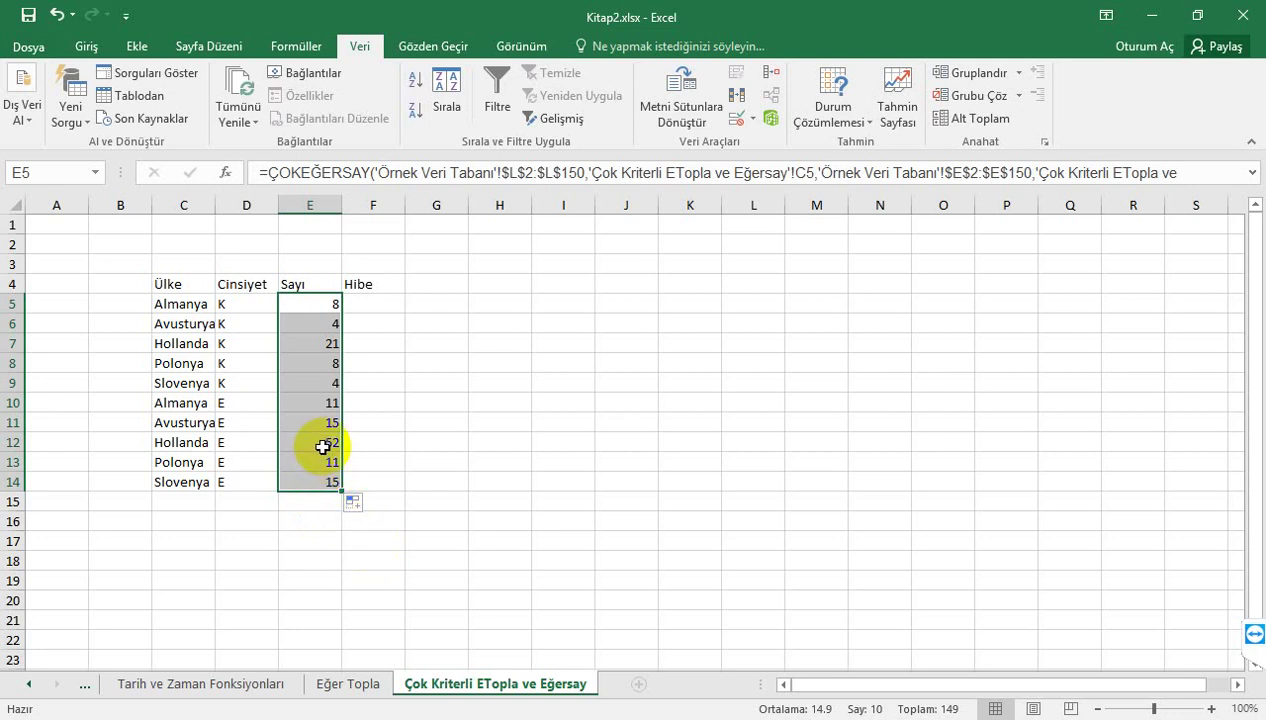
left_click(187, 497)
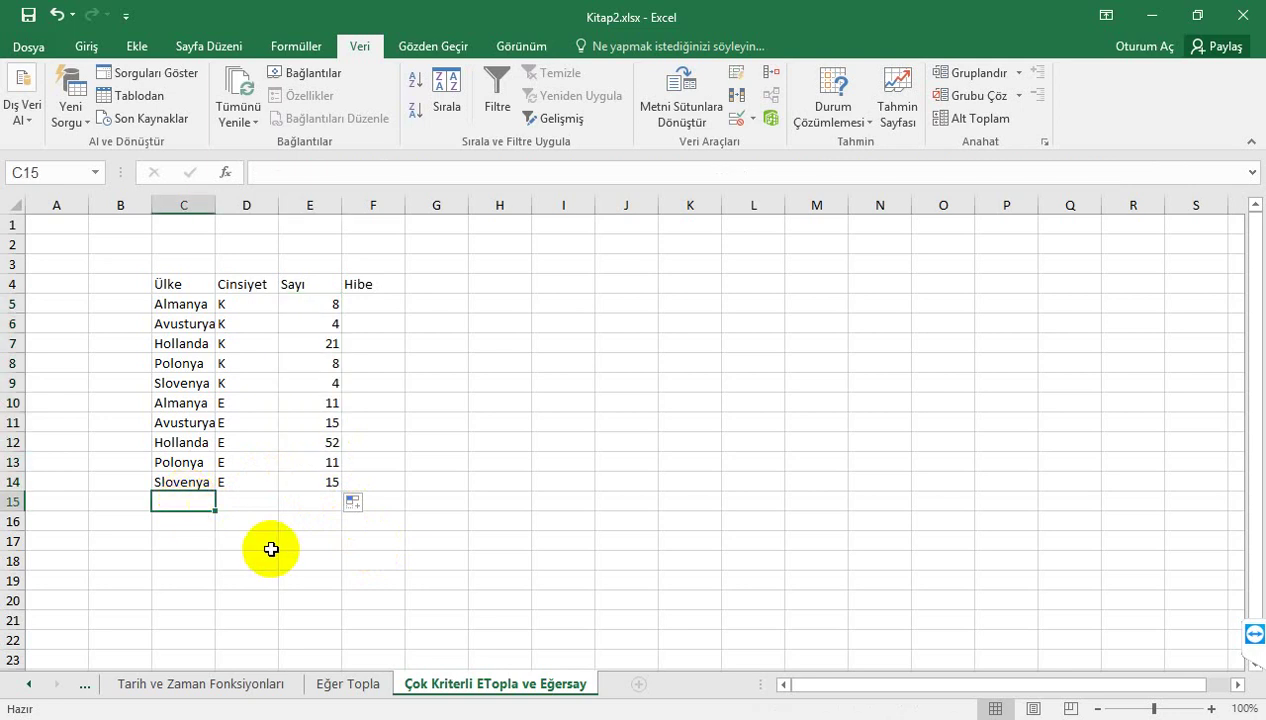
Step: Label C15 'Toplam' and enter =TOPLA(E5:E14) in E15, totalling 149
type("Topl")
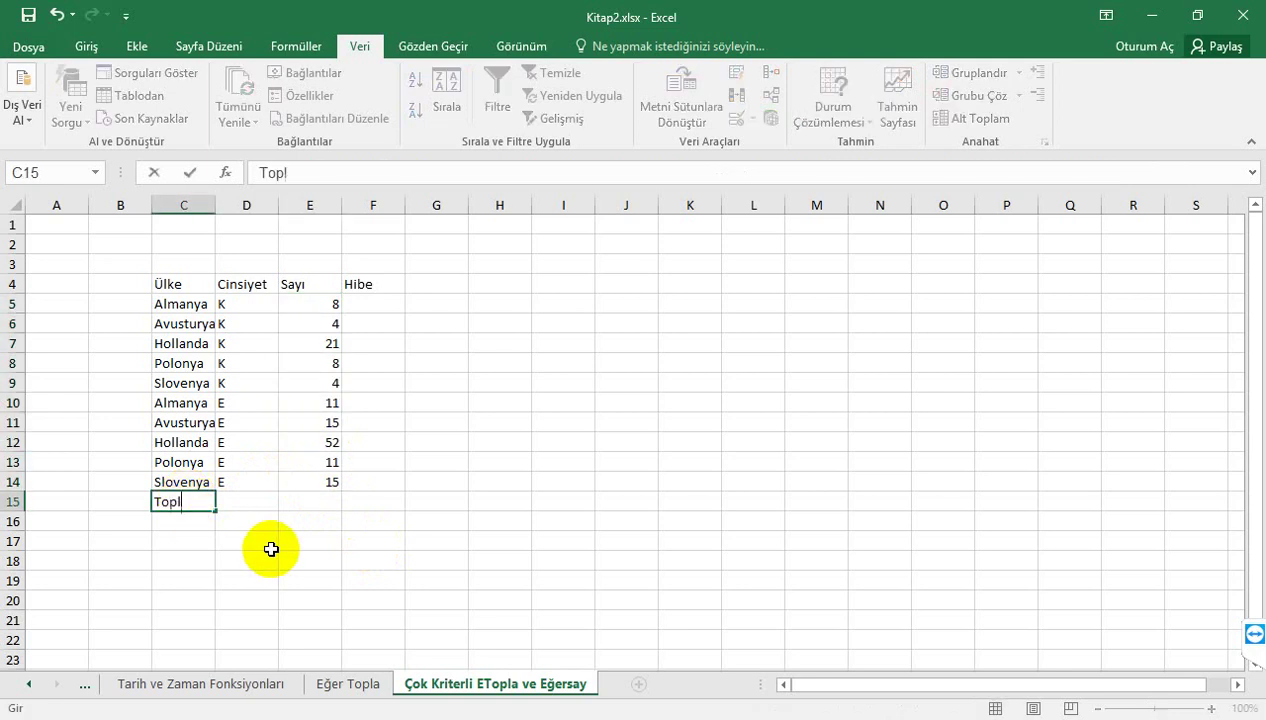
type("am")
key("Tab")
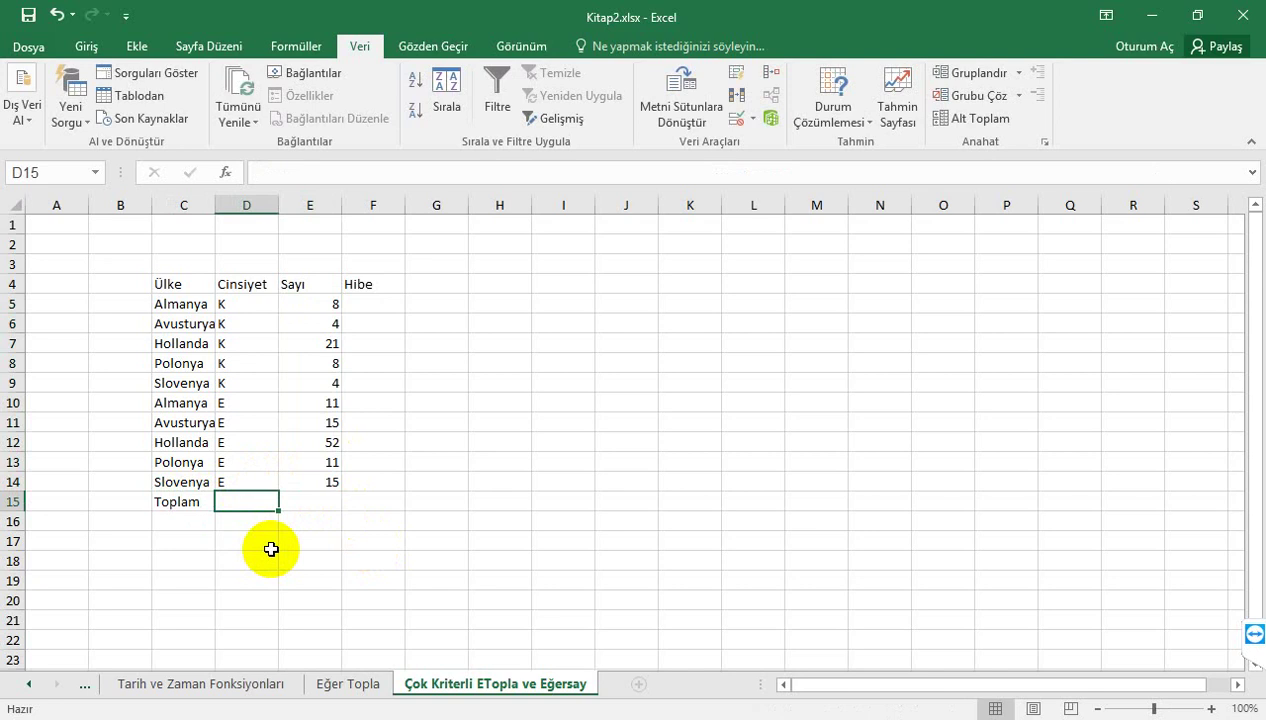
key("Right")
type("T")
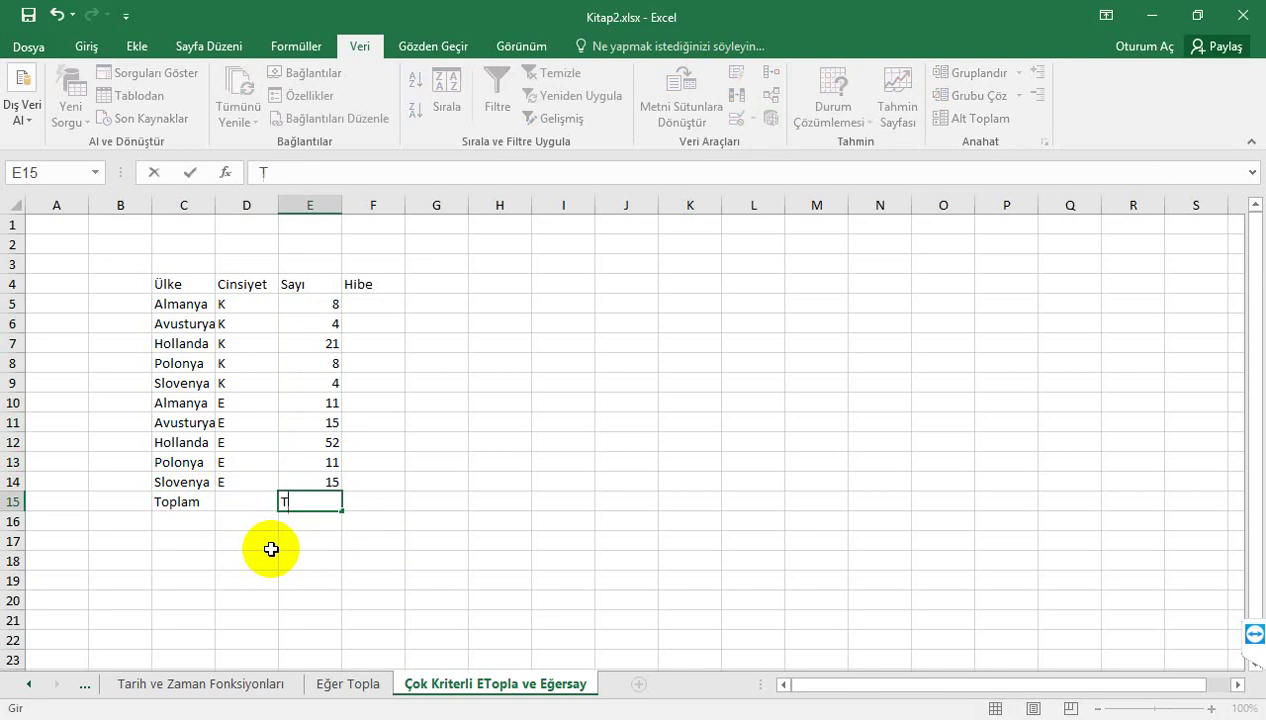
type("op")
key("BackSpace")
key("BackSpace")
key("BackSpace")
type("=top")
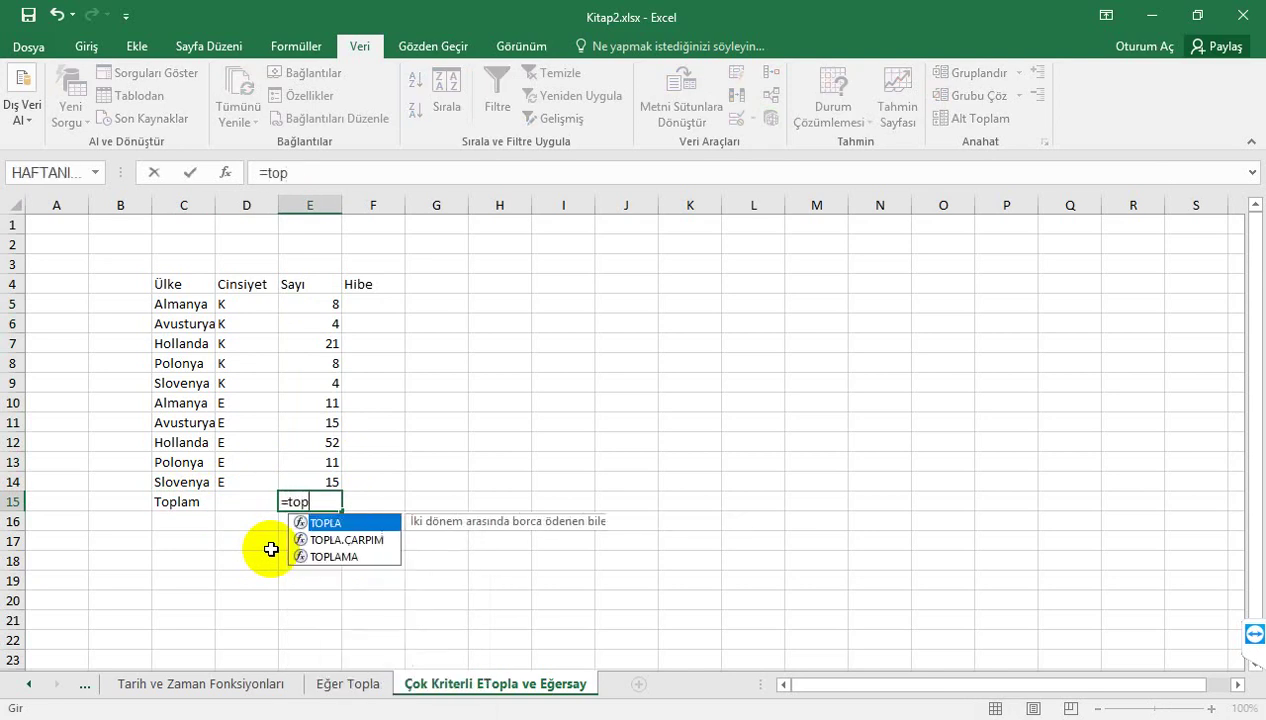
type("la")
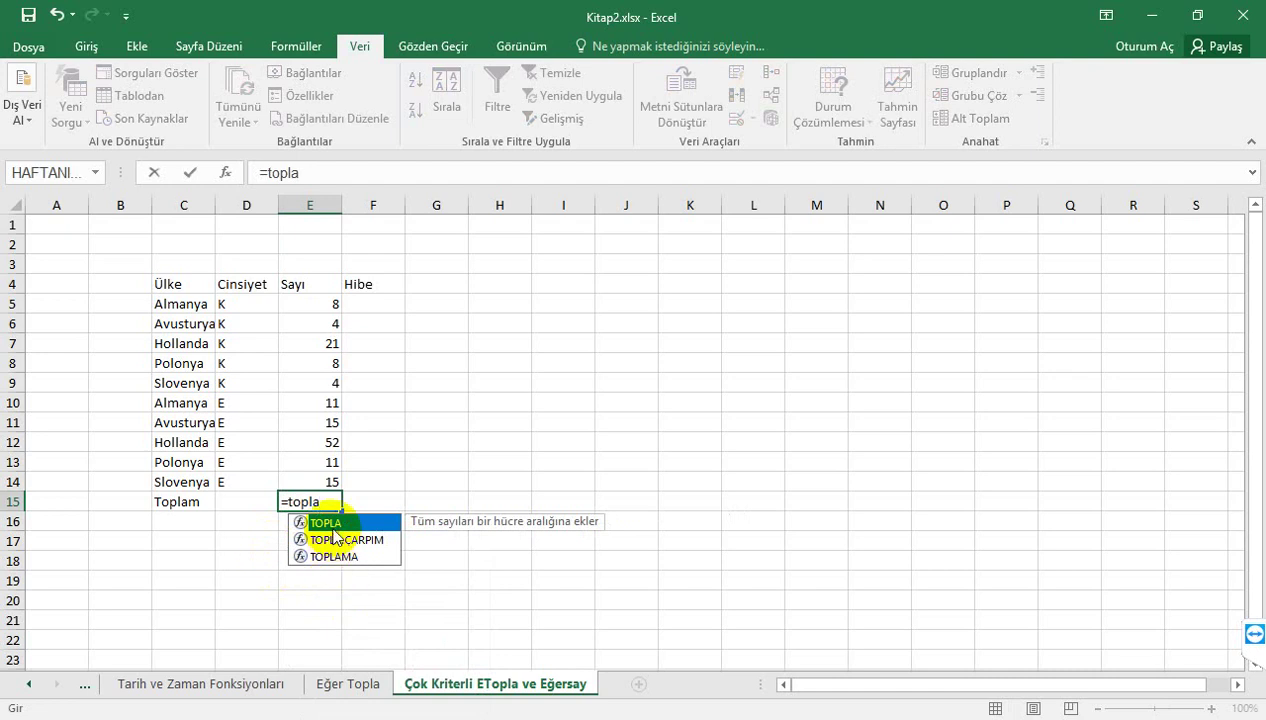
double_click(325, 522)
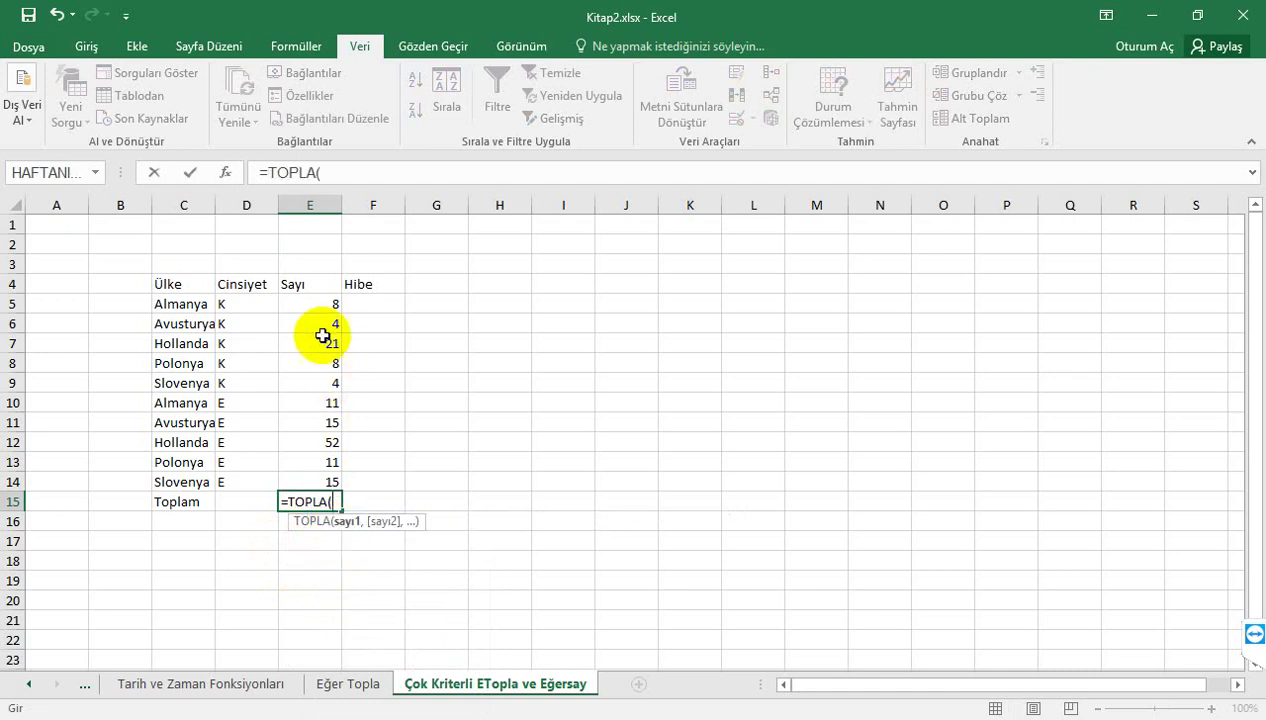
left_click_drag(325, 343, 314, 476)
left_click_drag(321, 307, 305, 481)
key("Return")
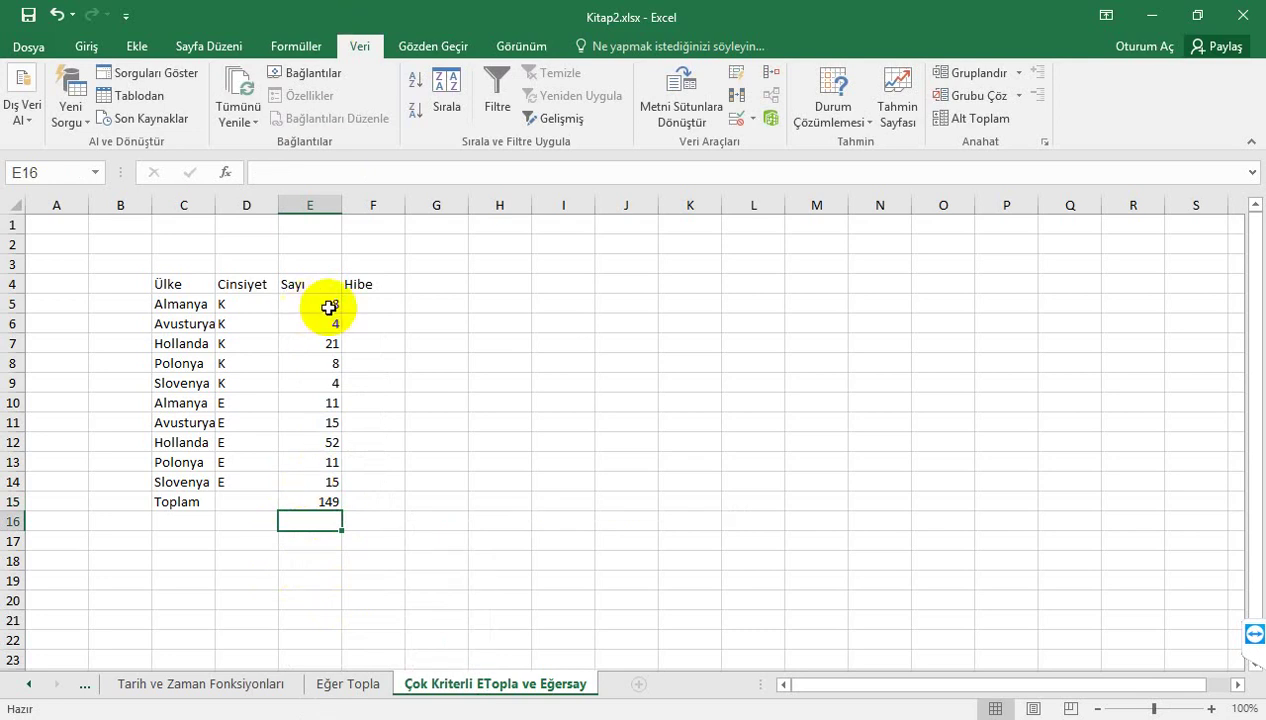
left_click(380, 308)
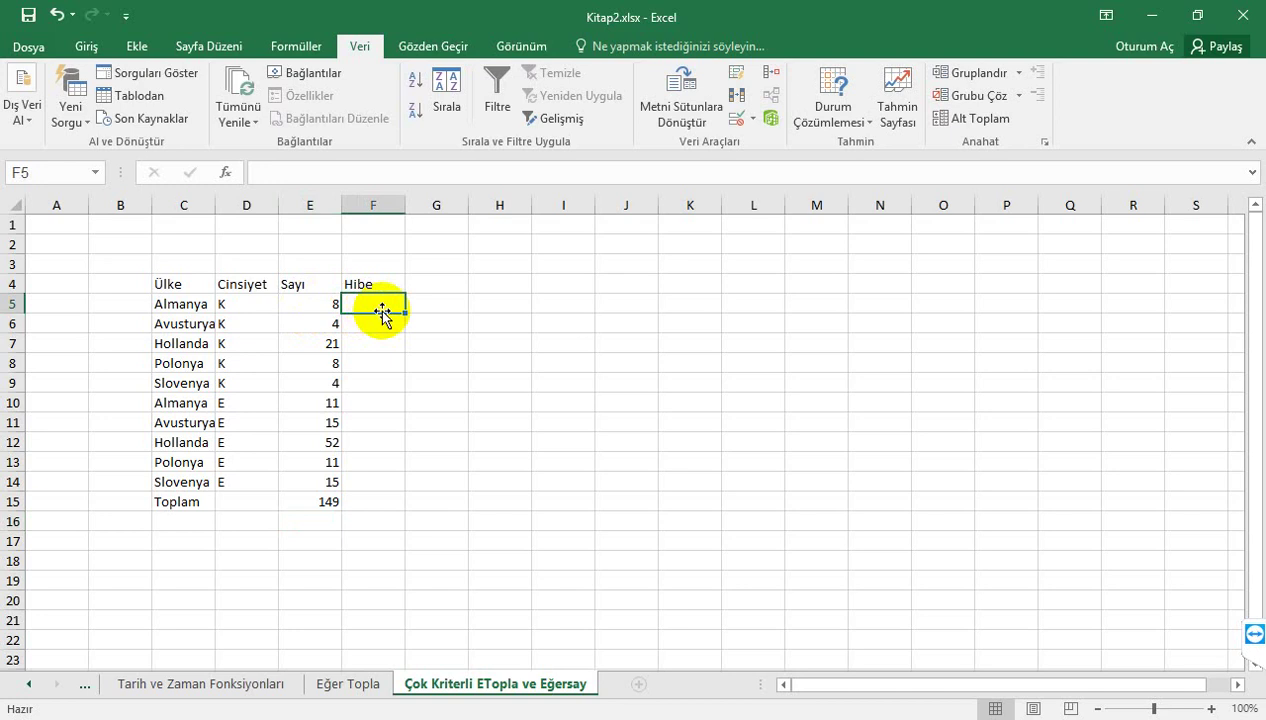
Step: Enter =ÇOKETOPLA( in F5, the first Hibe cell beside Almanya
type("=")
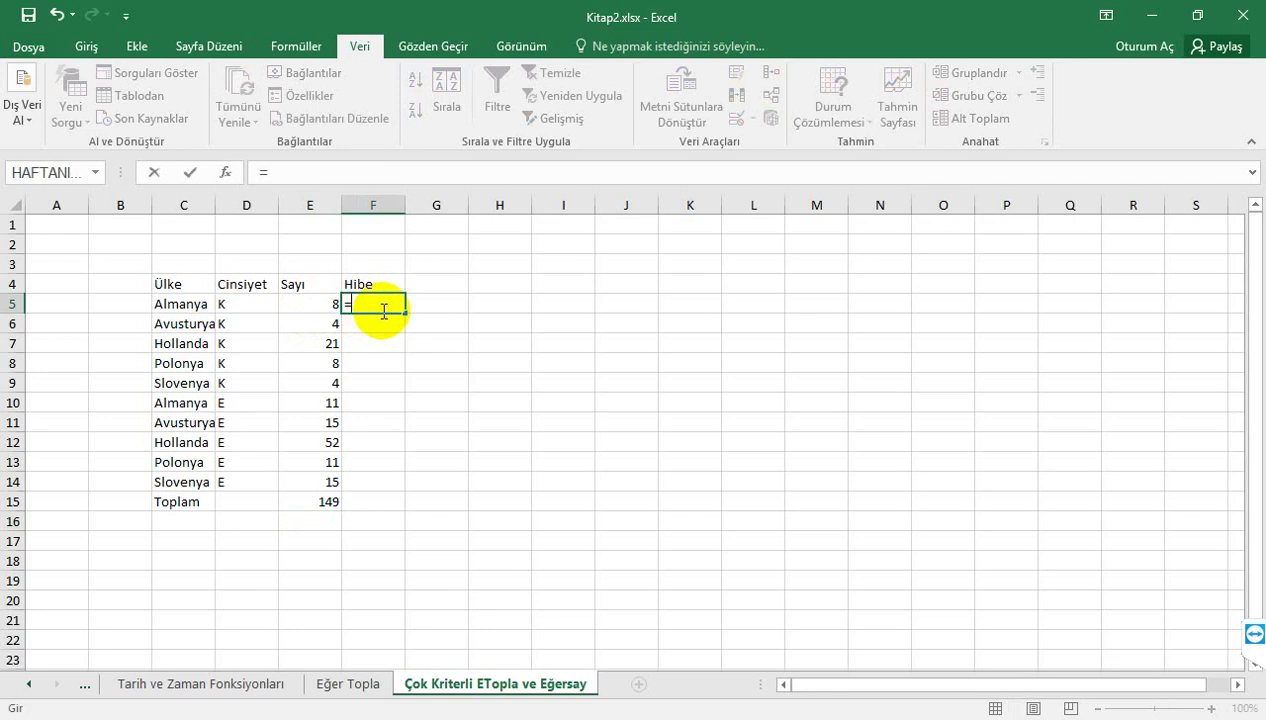
type("ÇOK")
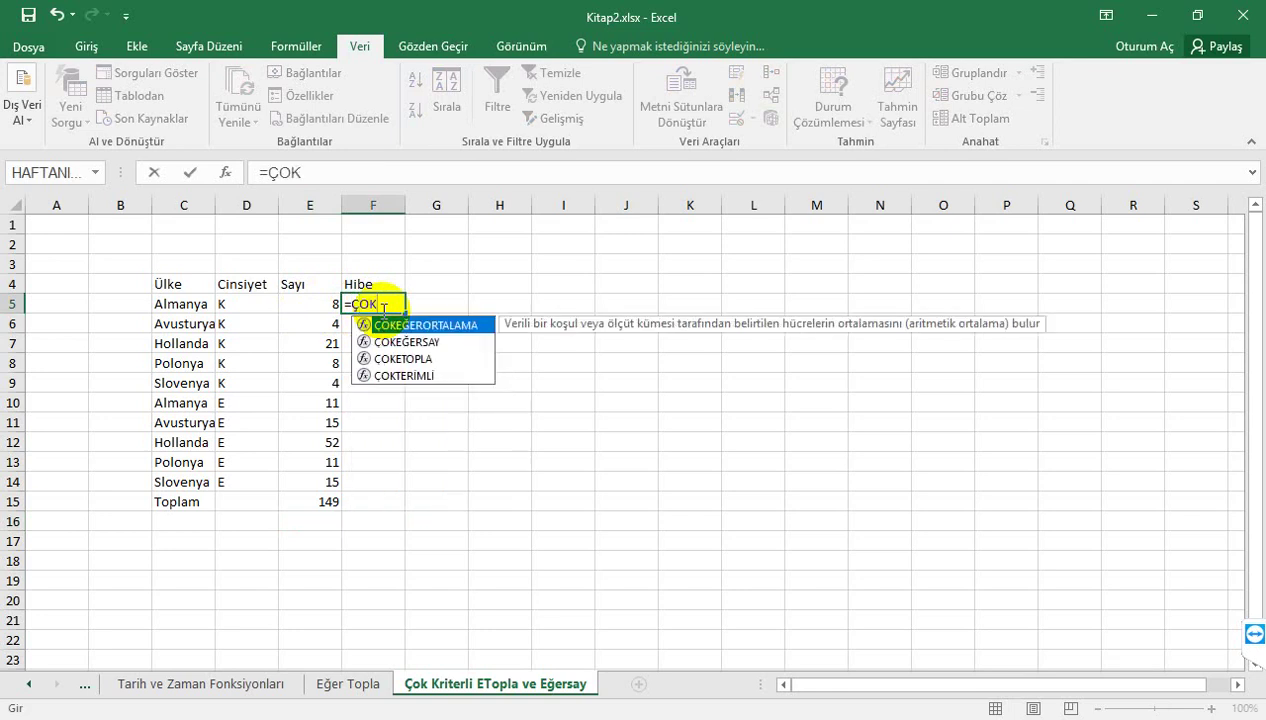
double_click(404, 359)
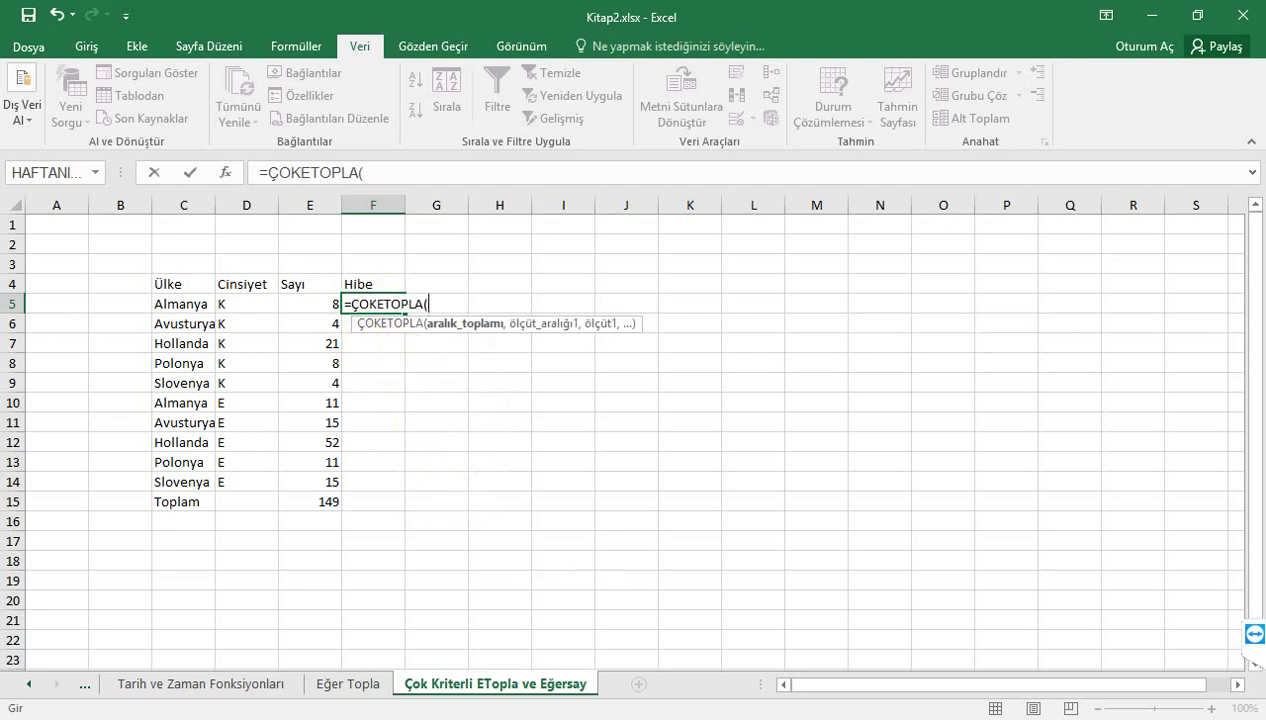
left_click(430, 303)
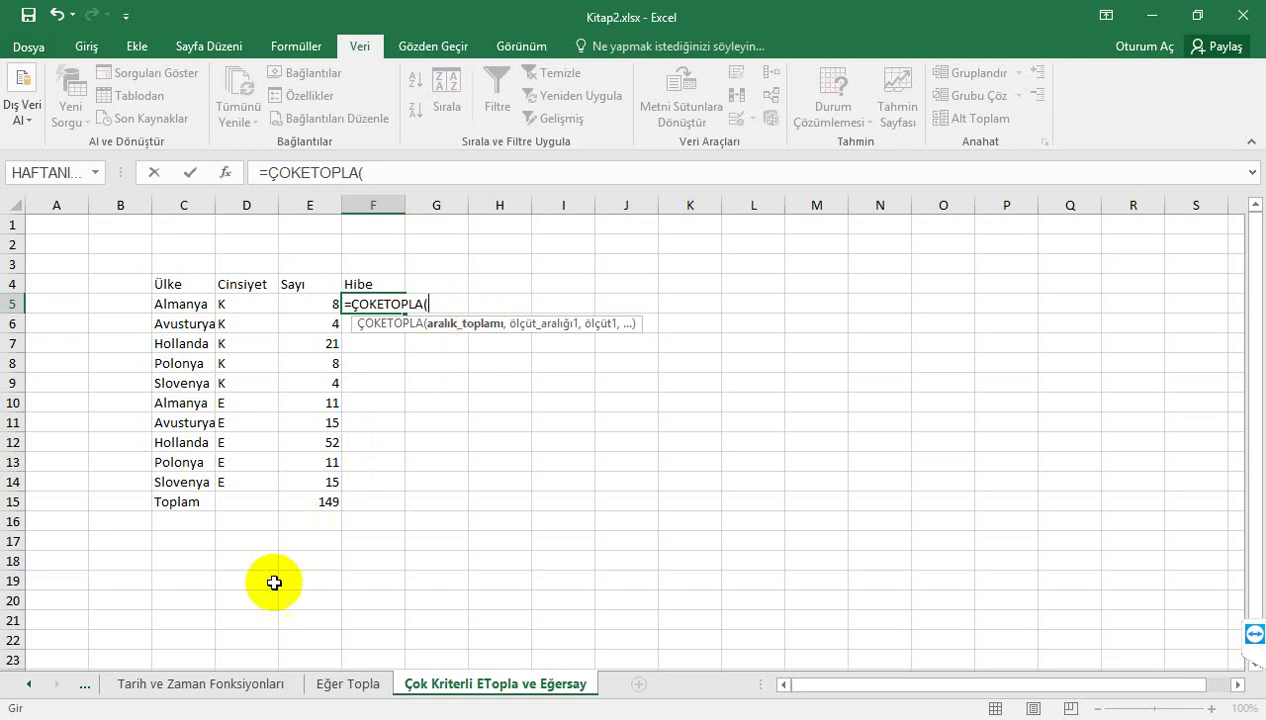
left_click(29, 685)
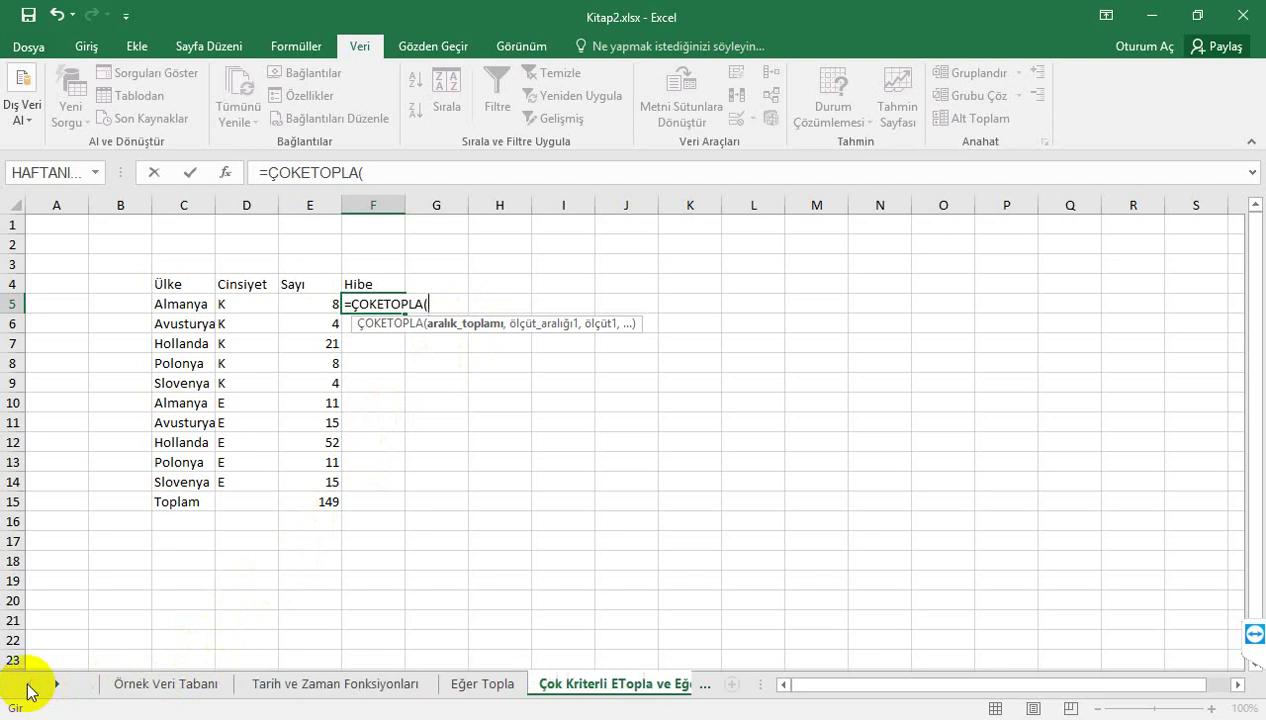
Step: Set the grant amounts 'Örnek Veri Tabanı'!N2:N150 as the ÇOKETOPLA sum range
left_click(145, 688)
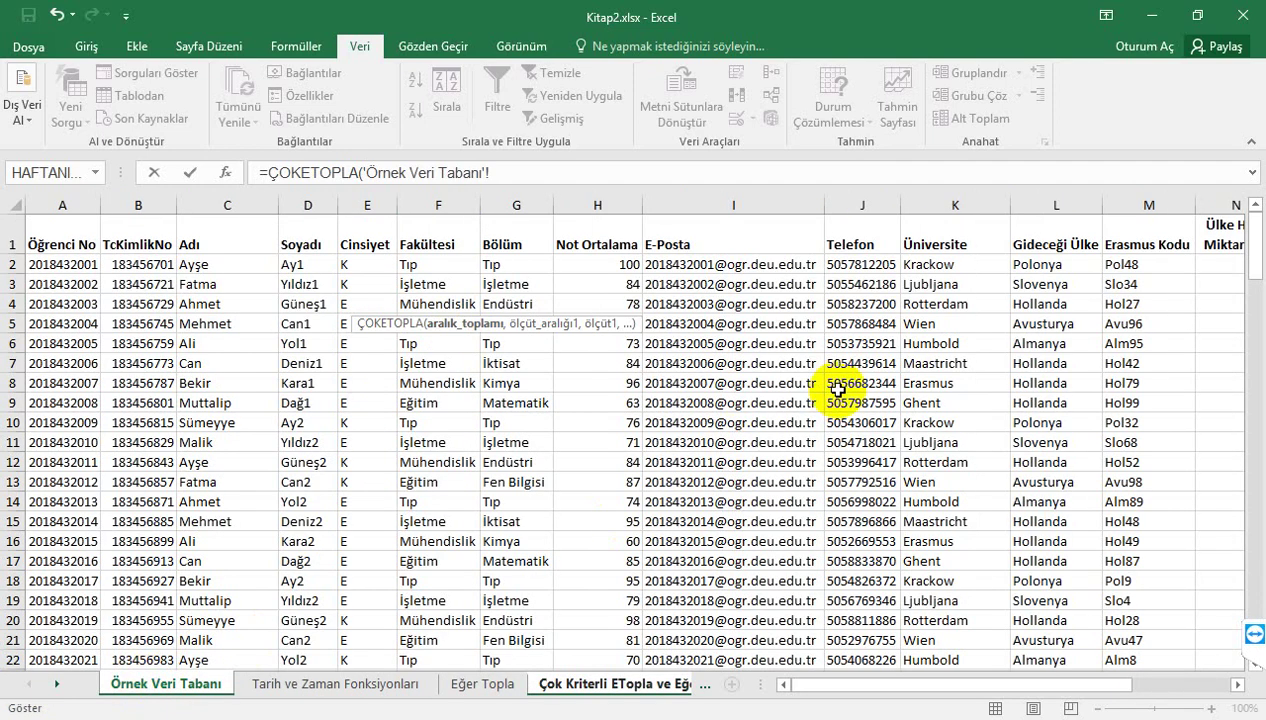
left_click_drag(1071, 685, 1190, 688)
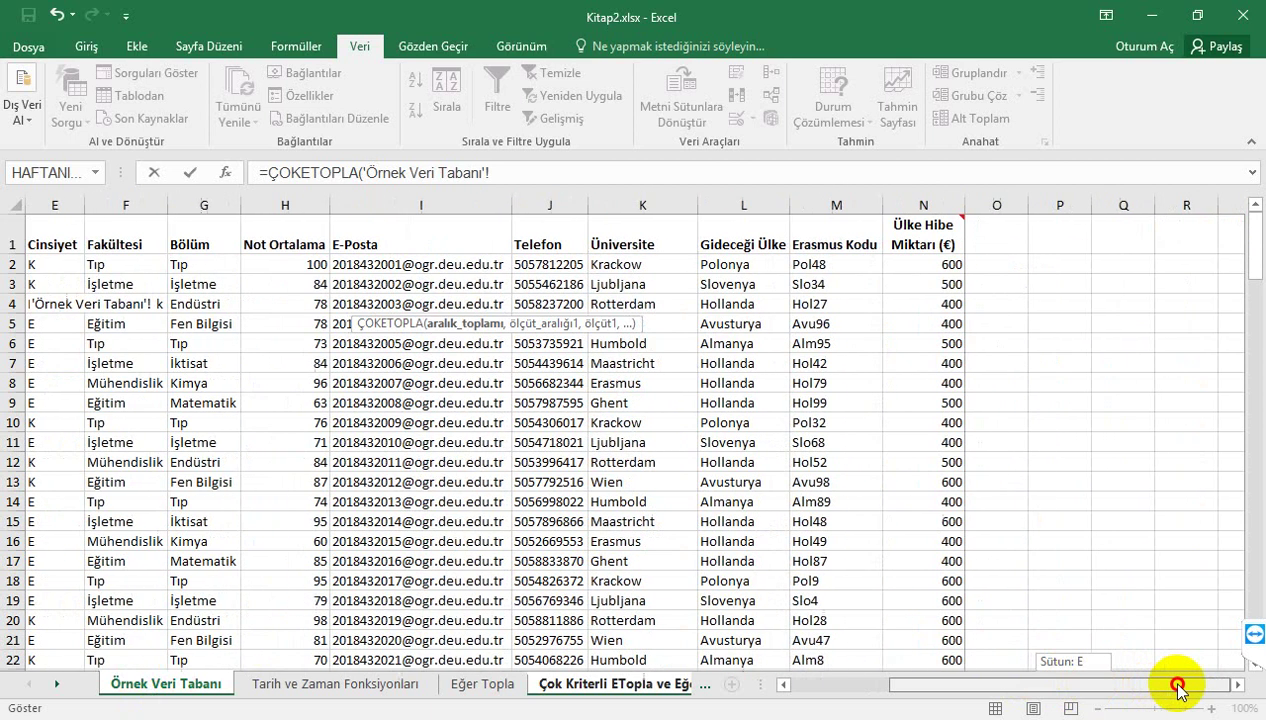
mouse_move(930, 264)
left_mouse_down()
mouse_move(930, 703)
mouse_move(921, 192)
mouse_move(924, 305)
mouse_move(912, 287)
left_mouse_up()
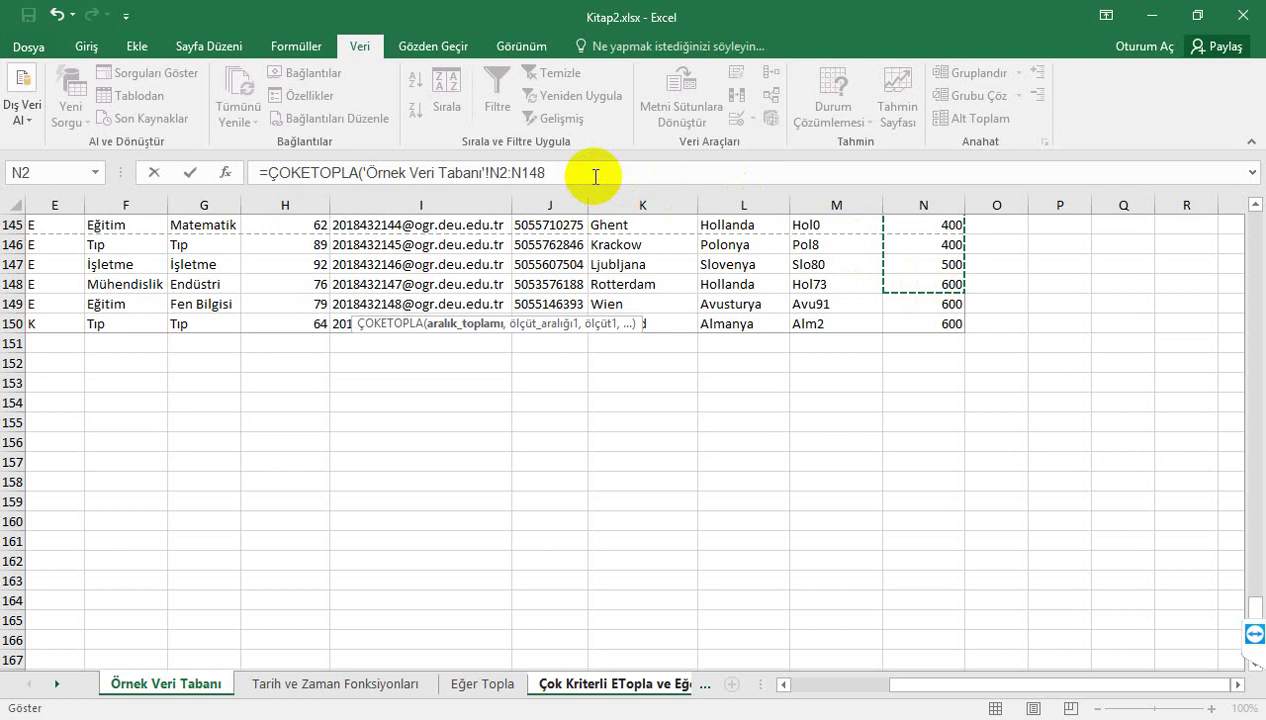
left_click_drag(560, 172, 532, 172)
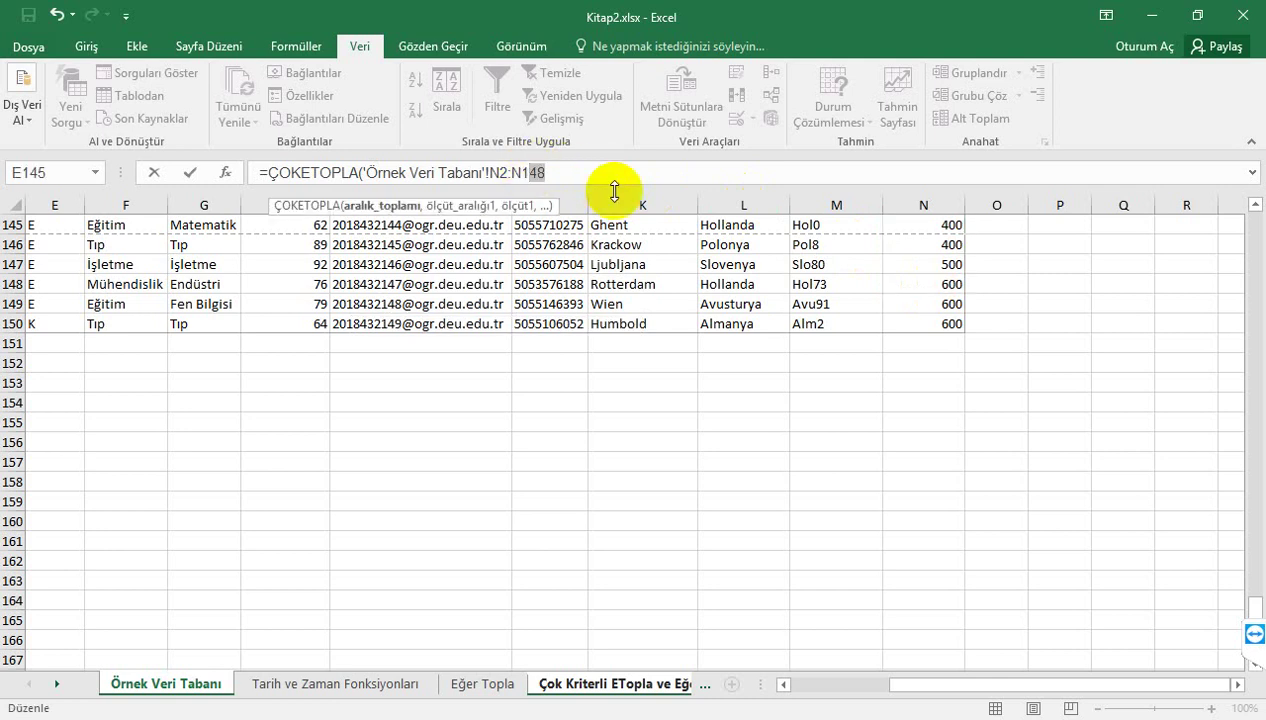
type("50")
type(",")
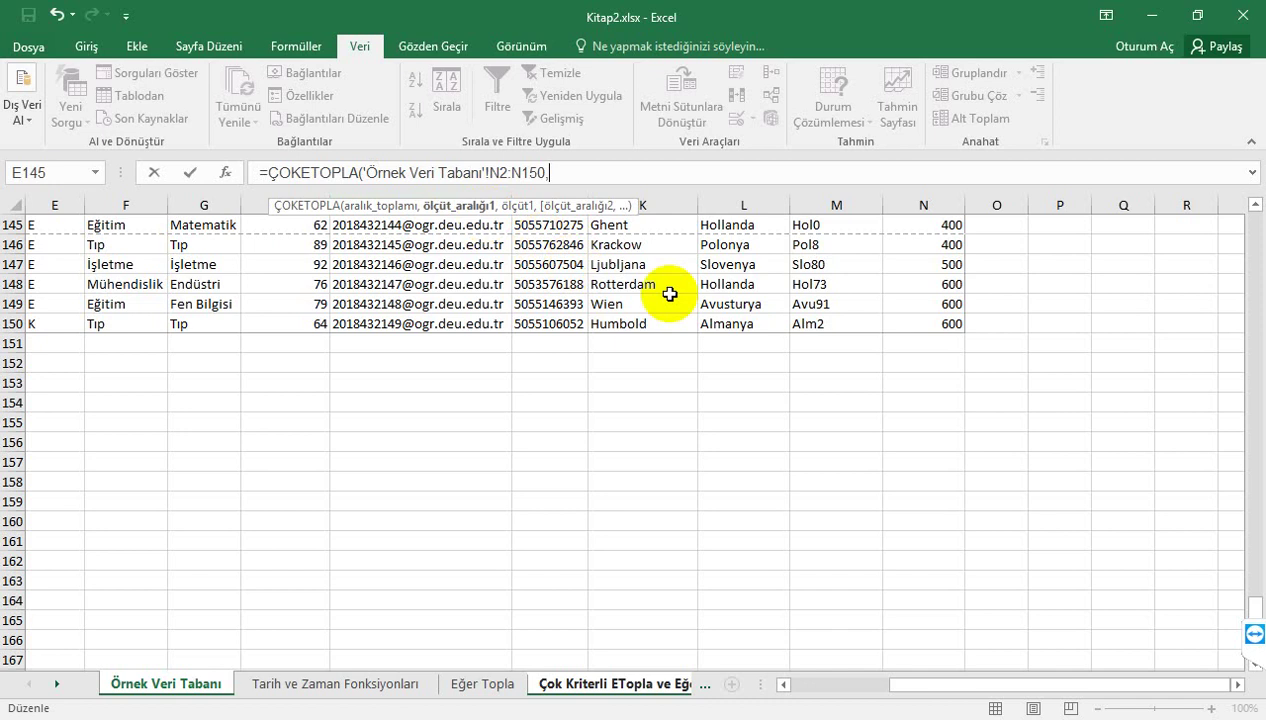
Step: Add 'Örnek Veri Tabanı'!L2:L150 as first criteria range, matched against the country in C5
left_click_drag(716, 323, 726, 140)
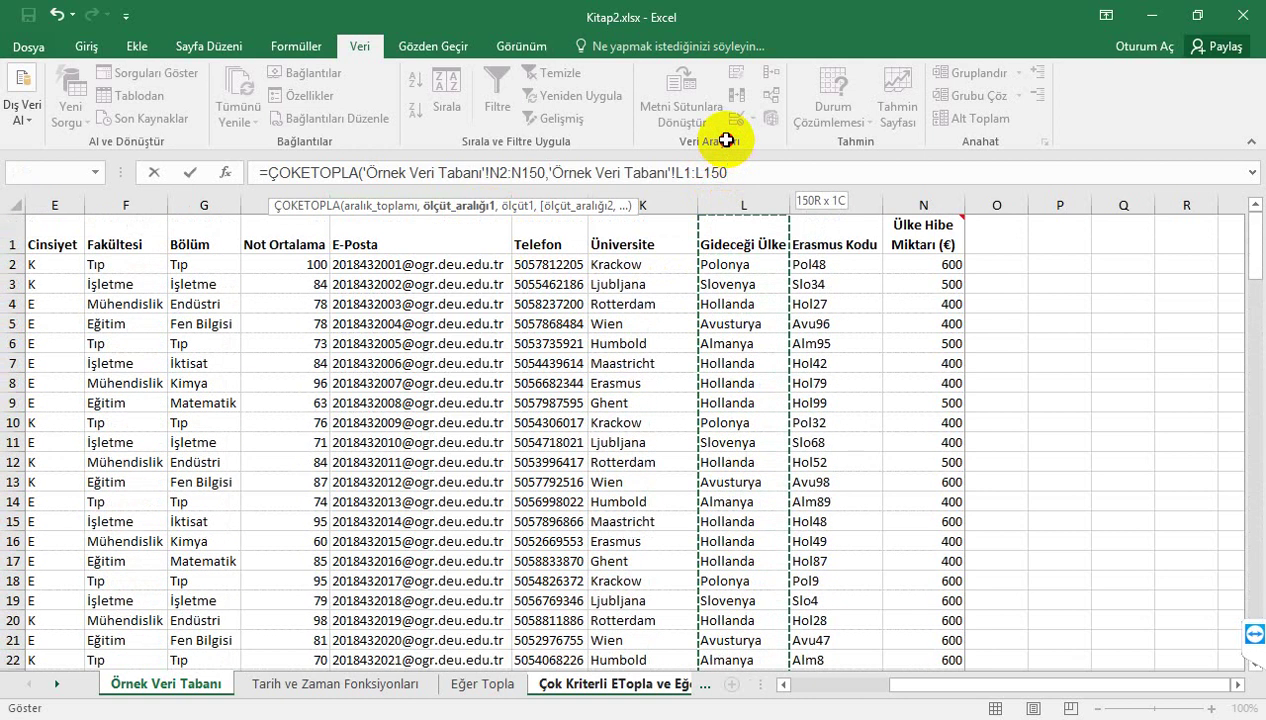
left_click_drag(726, 140, 724, 263)
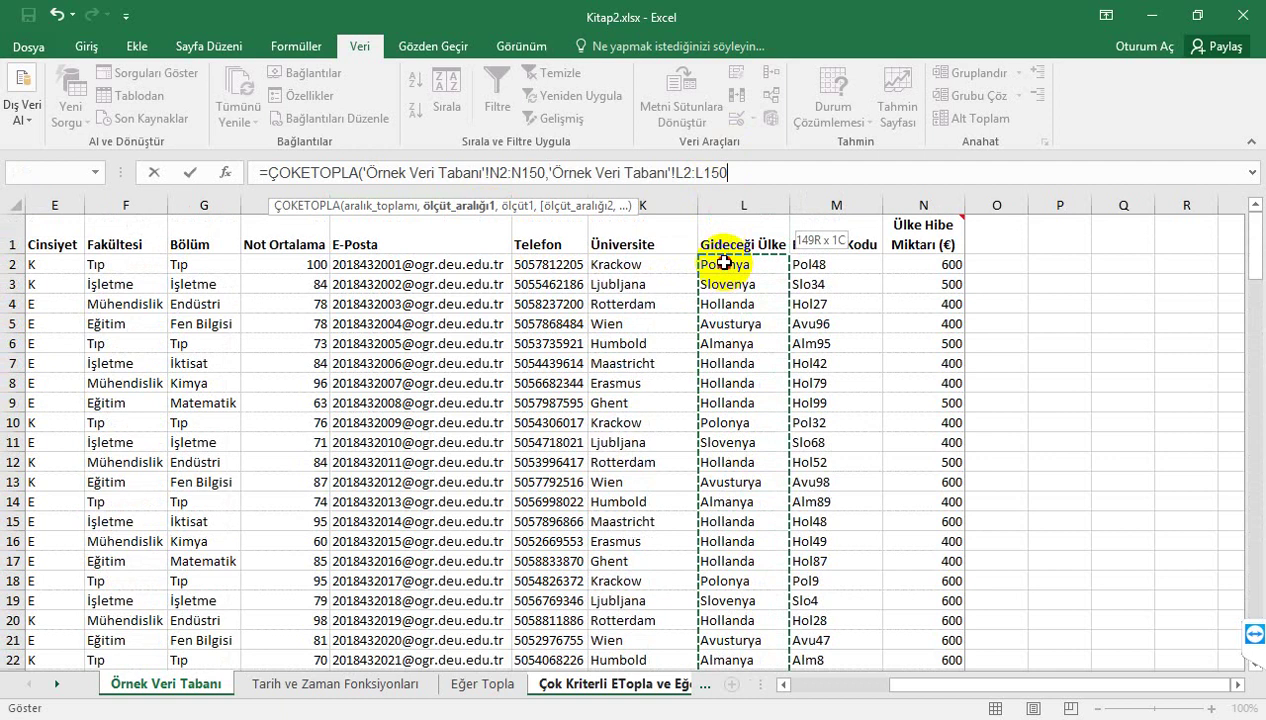
left_click_drag(724, 263, 723, 261)
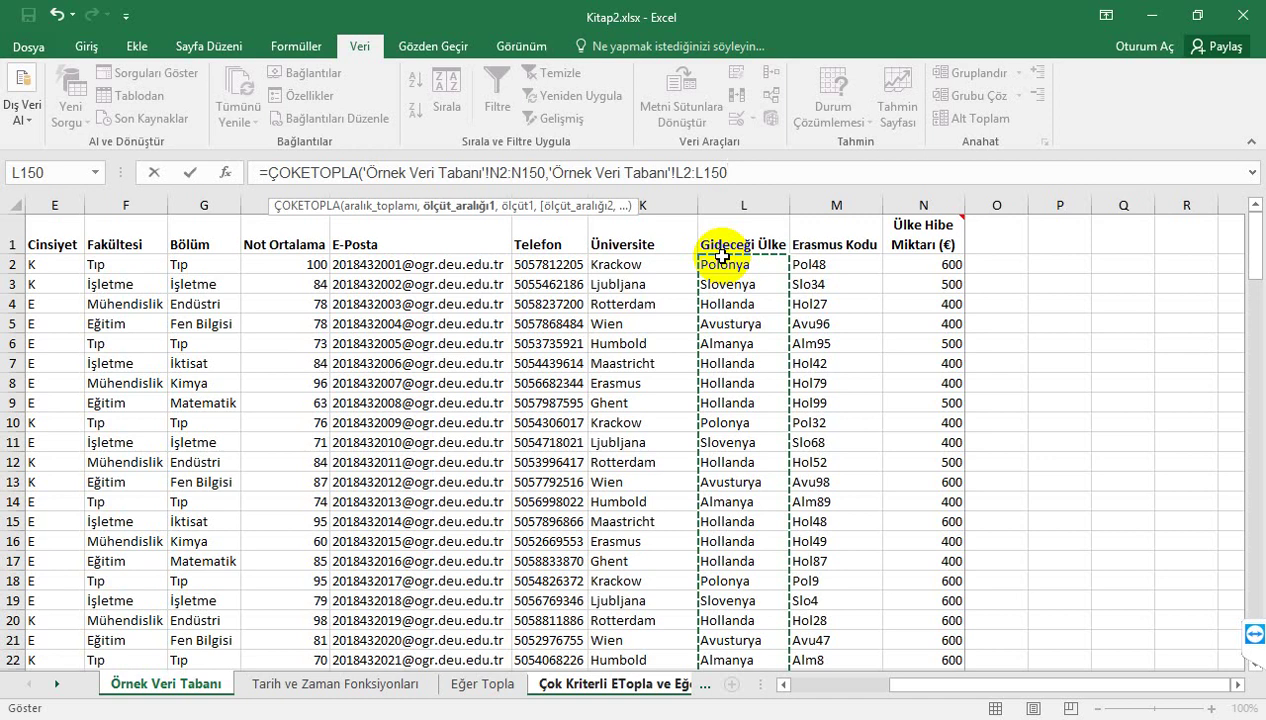
type(",")
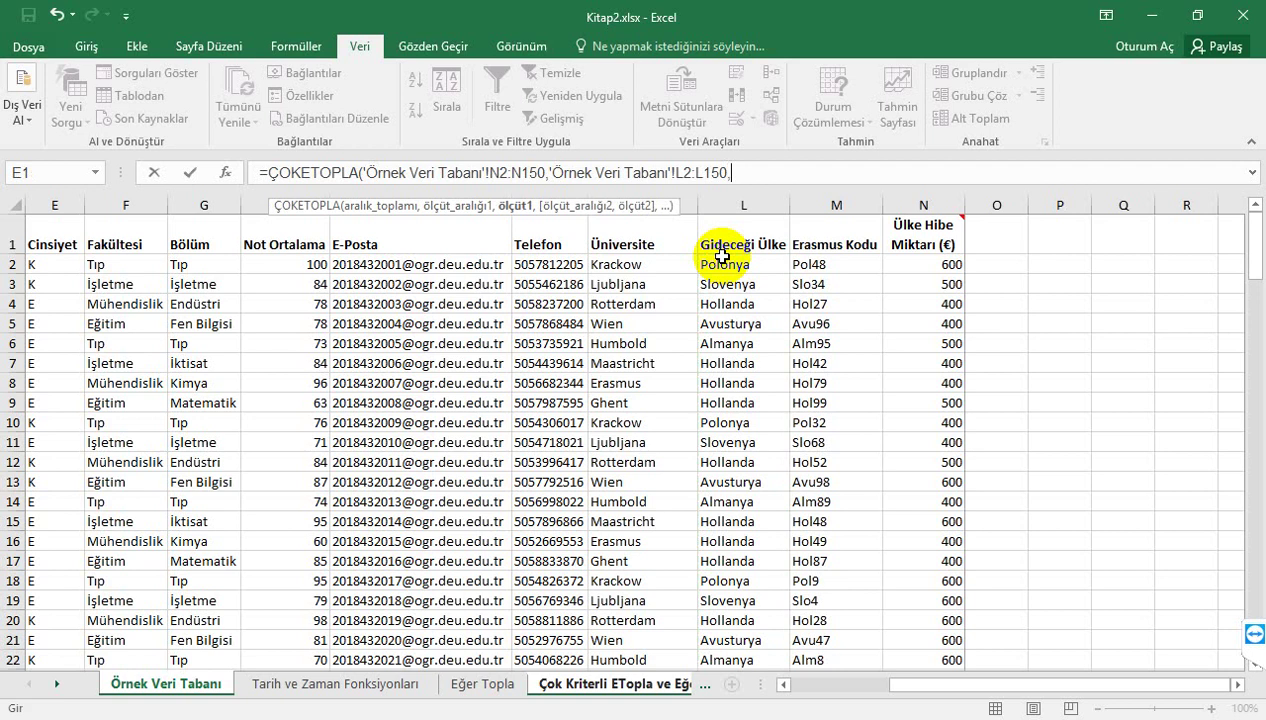
left_click(620, 688)
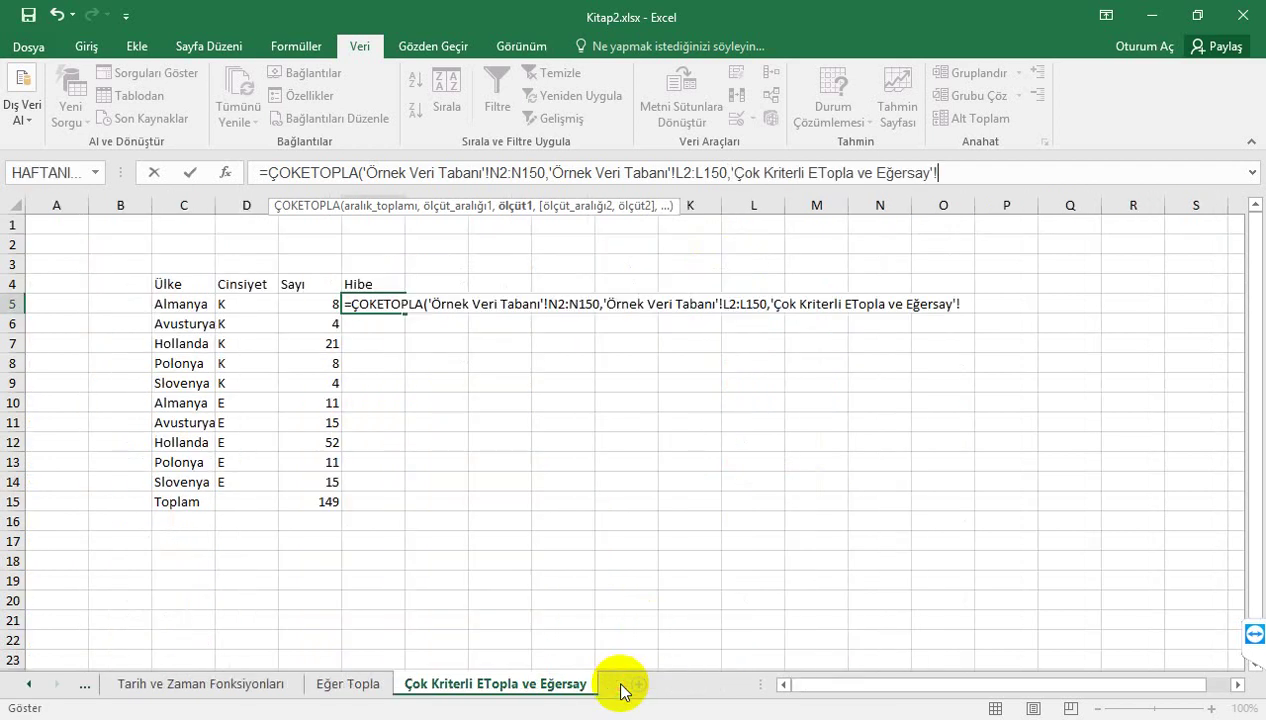
left_click(181, 302)
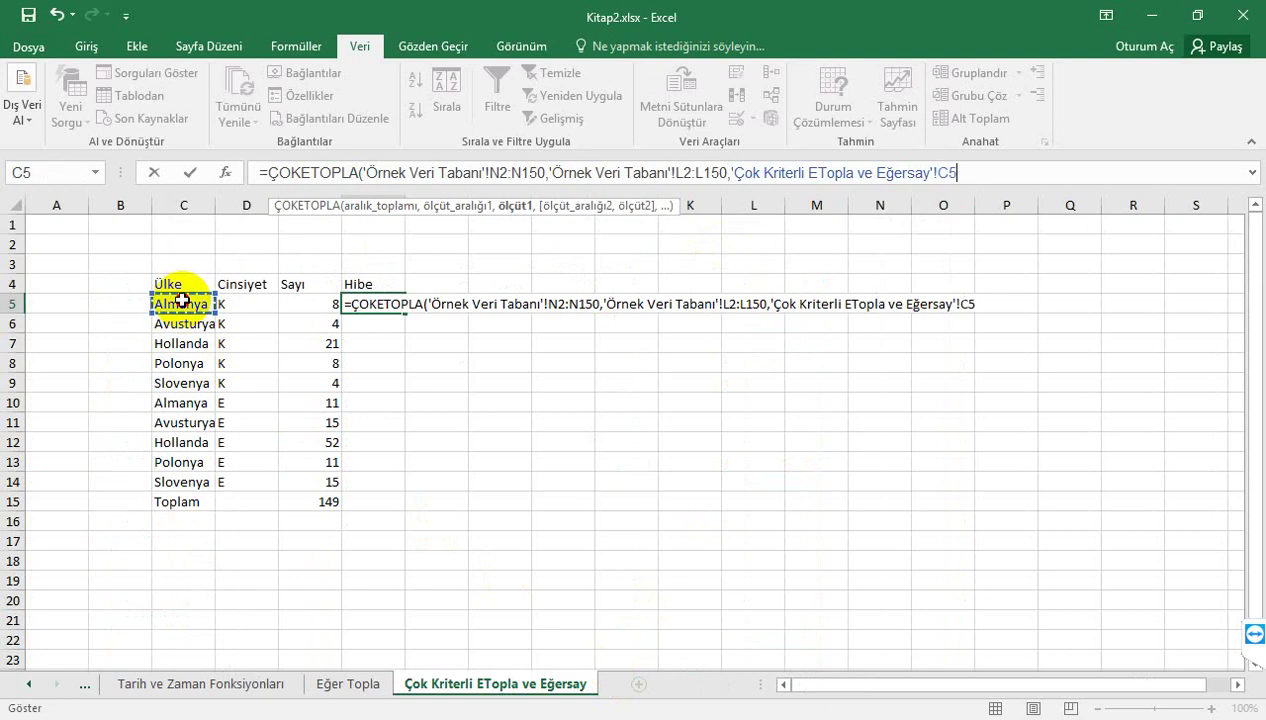
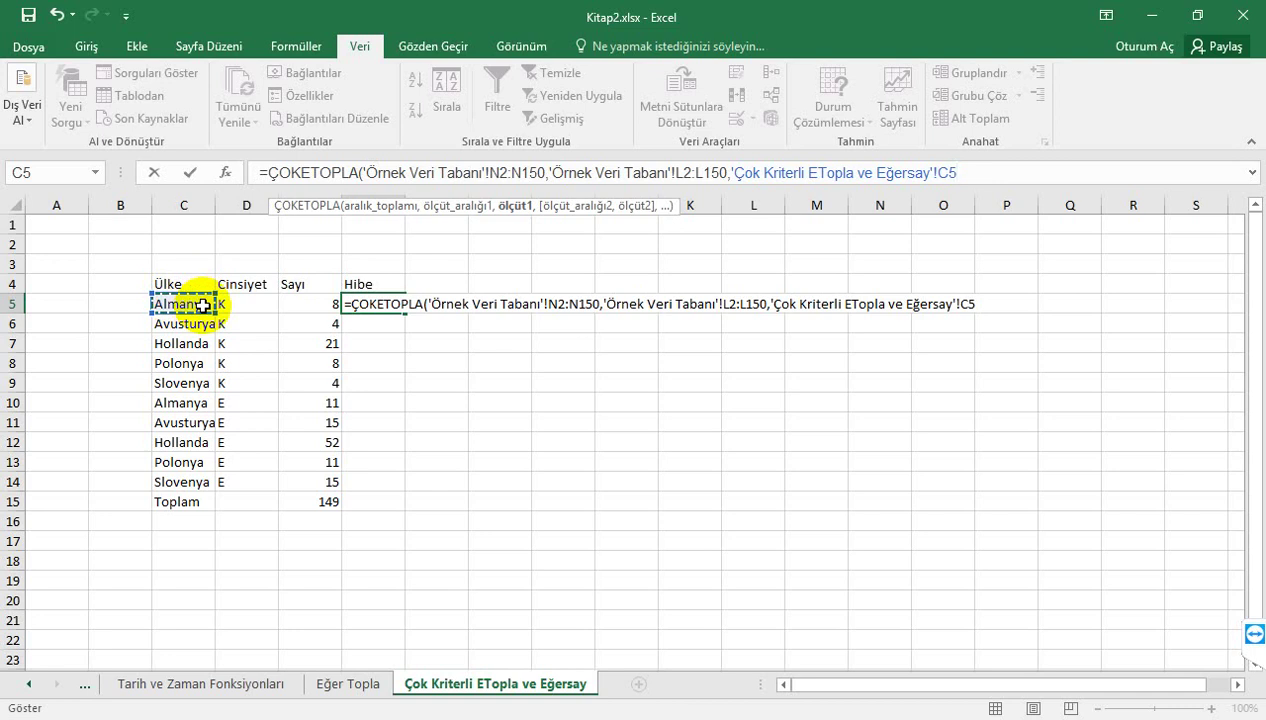
Step: Add 'Örnek Veri Tabanı'!E2:E150 (Cinsiyet) as the second criteria range in F5's ÇOKETOPLA formula
type(",")
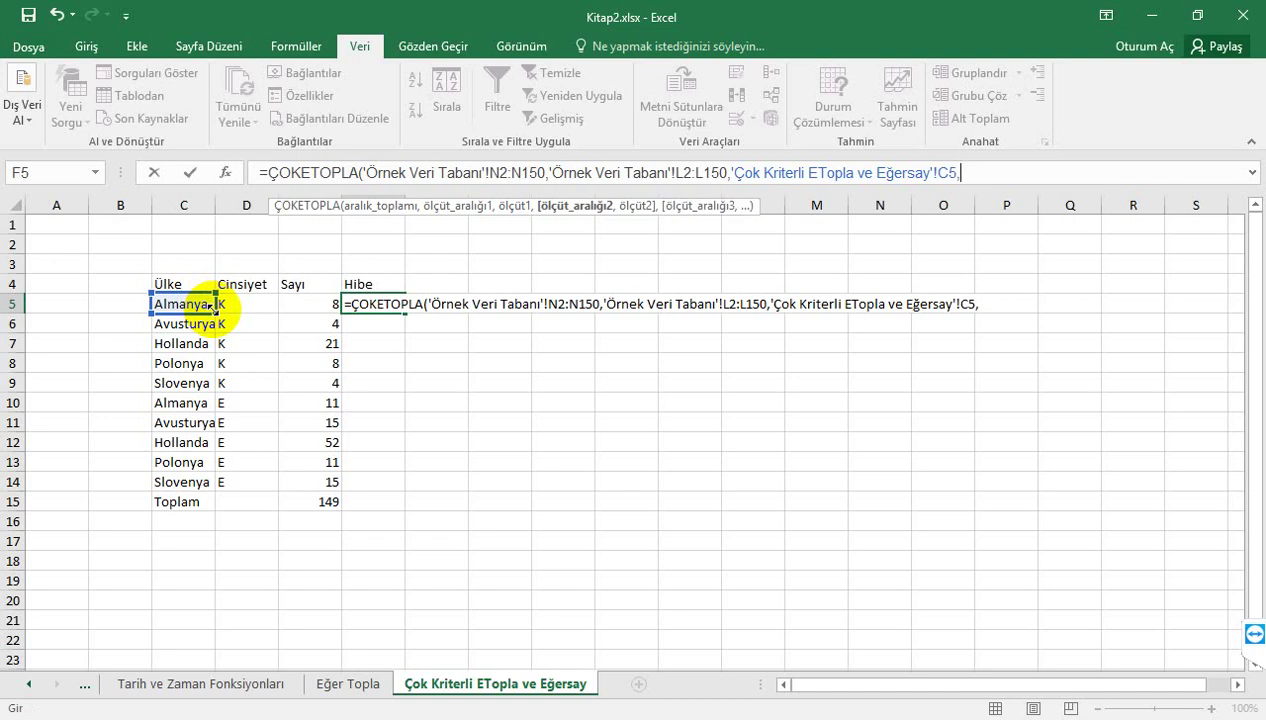
left_click(33, 688)
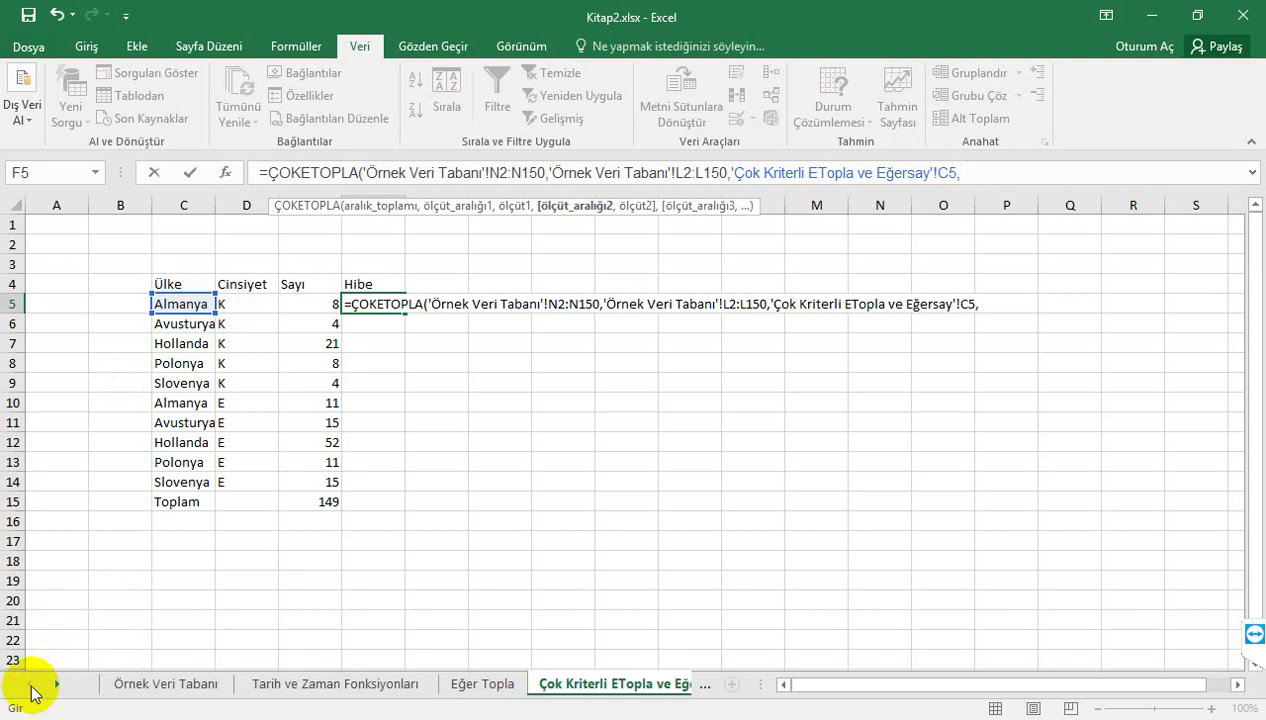
left_click(127, 688)
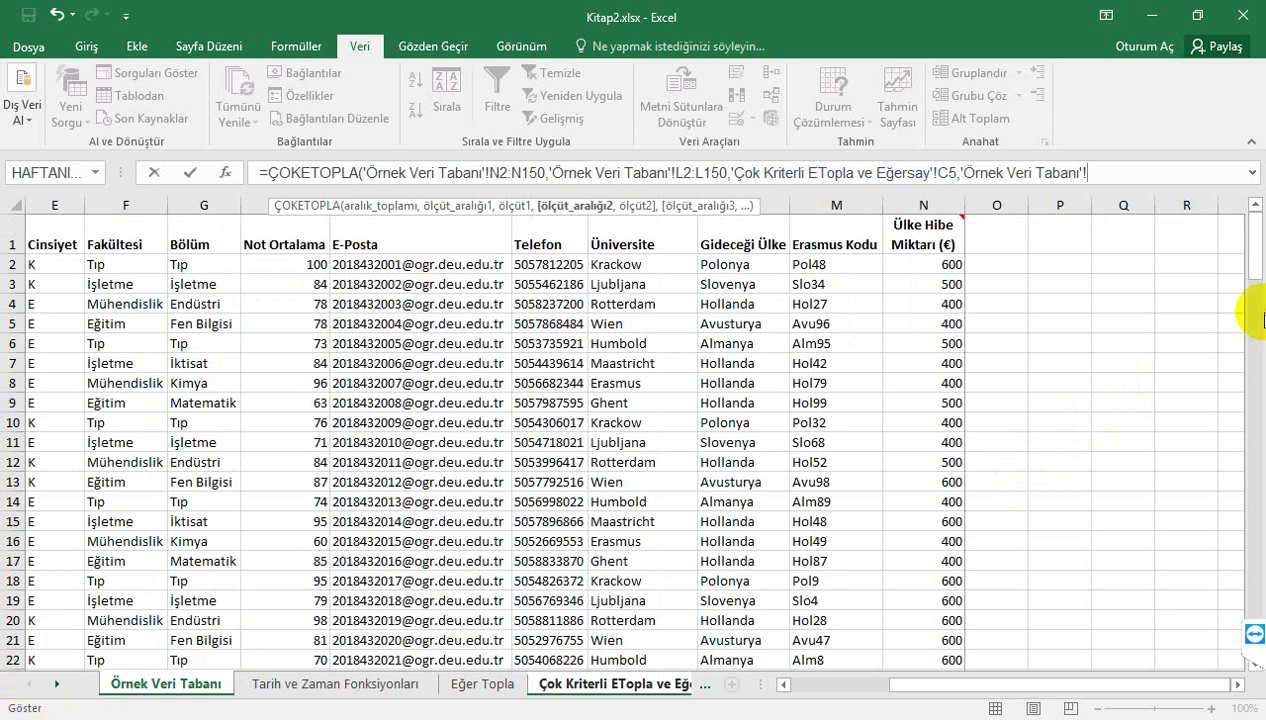
left_click_drag(1256, 245, 1250, 704)
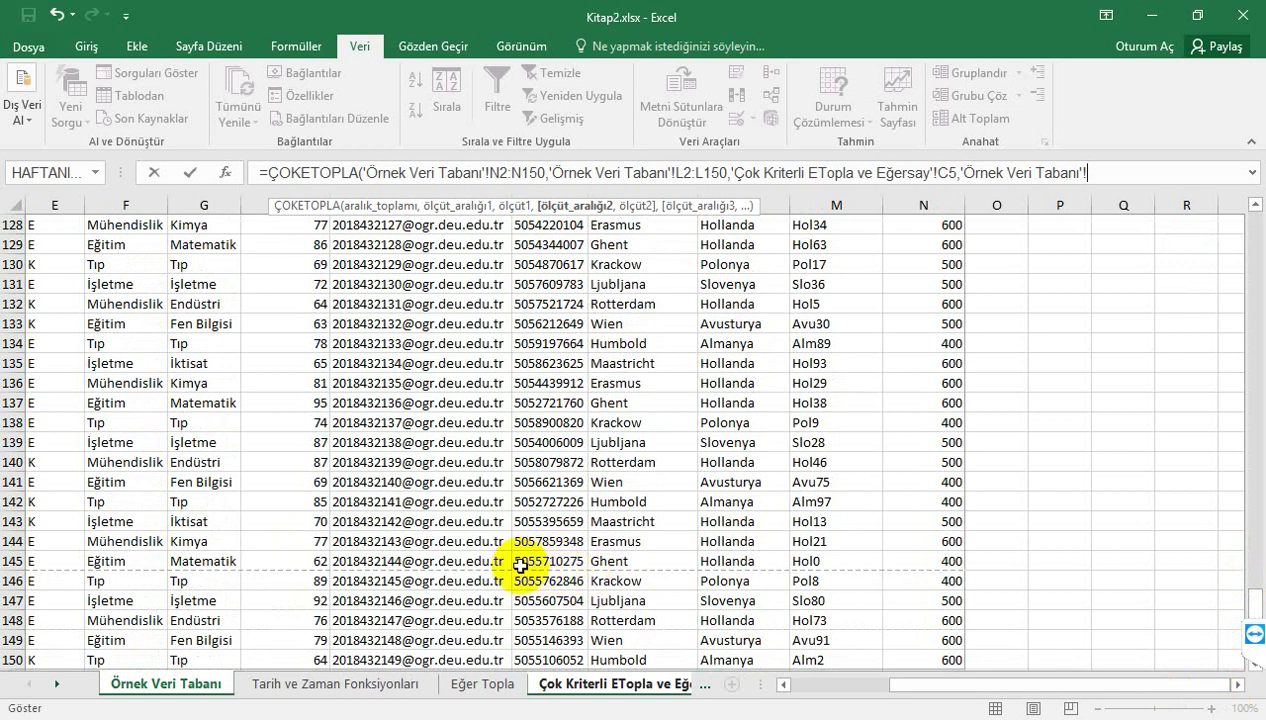
left_click_drag(990, 688, 791, 690)
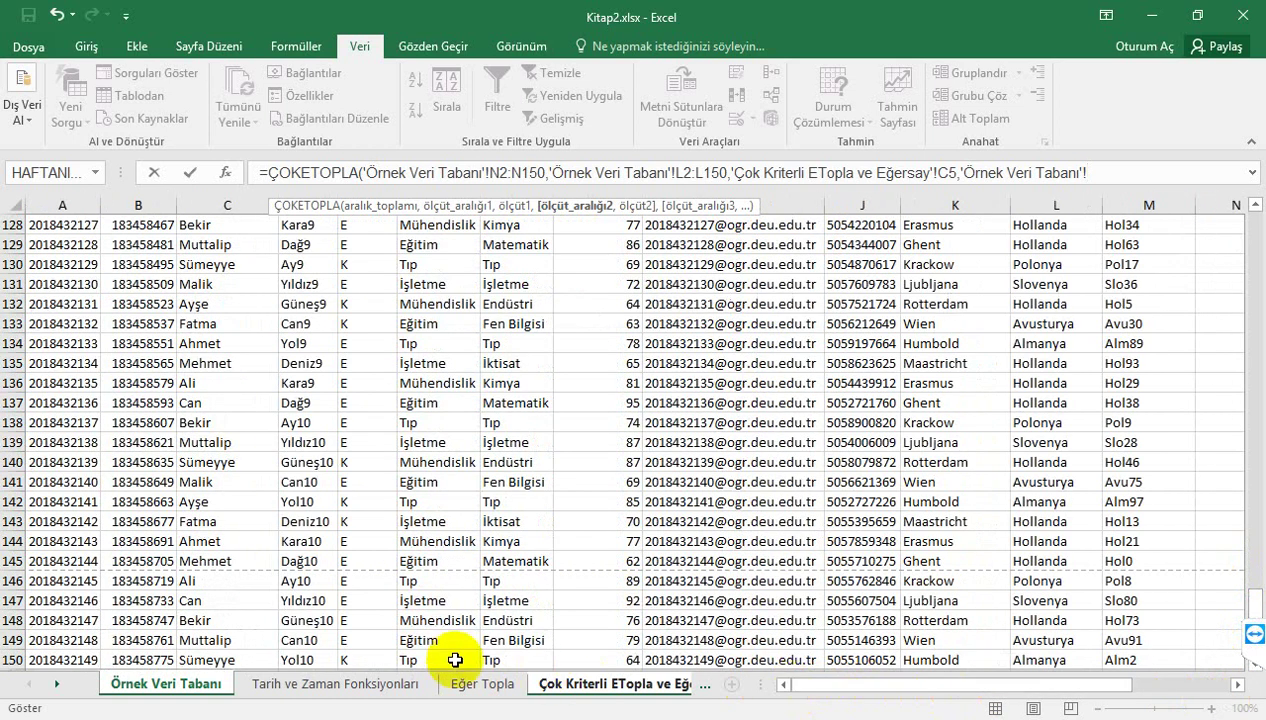
mouse_move(358, 660)
left_mouse_down()
mouse_move(348, 512)
mouse_move(361, 146)
left_mouse_up()
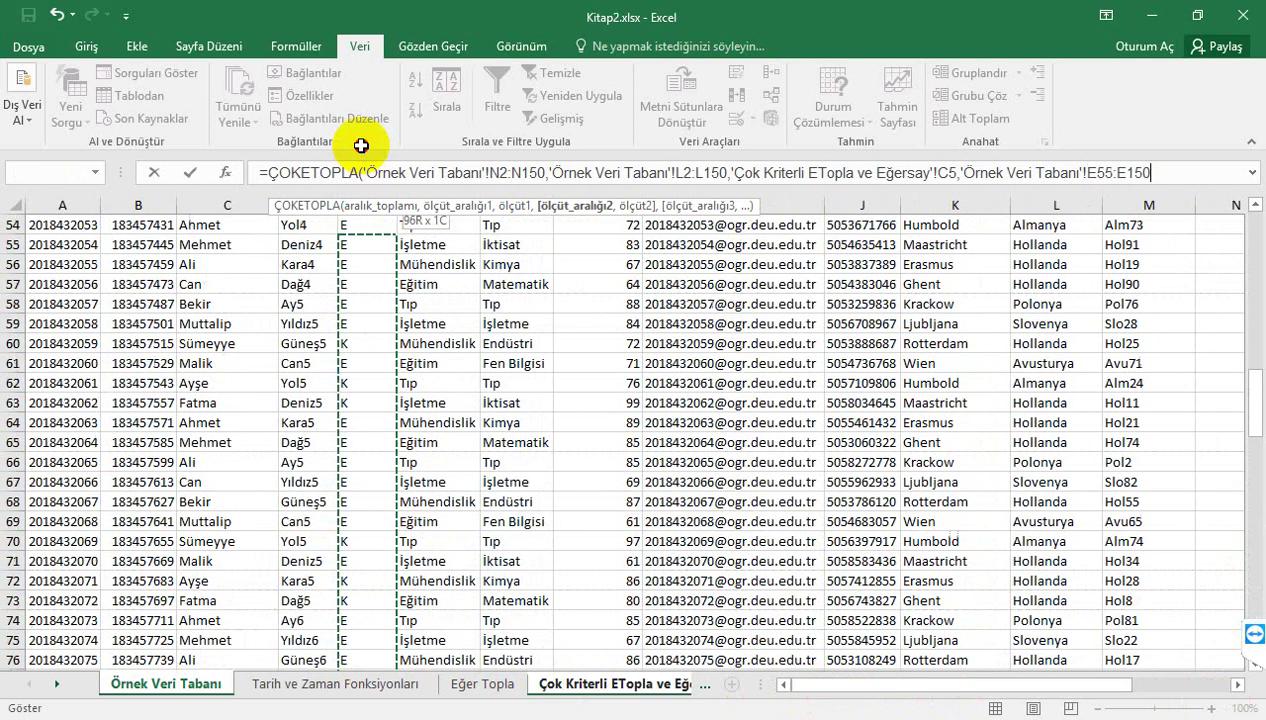
left_click_drag(361, 146, 361, 146)
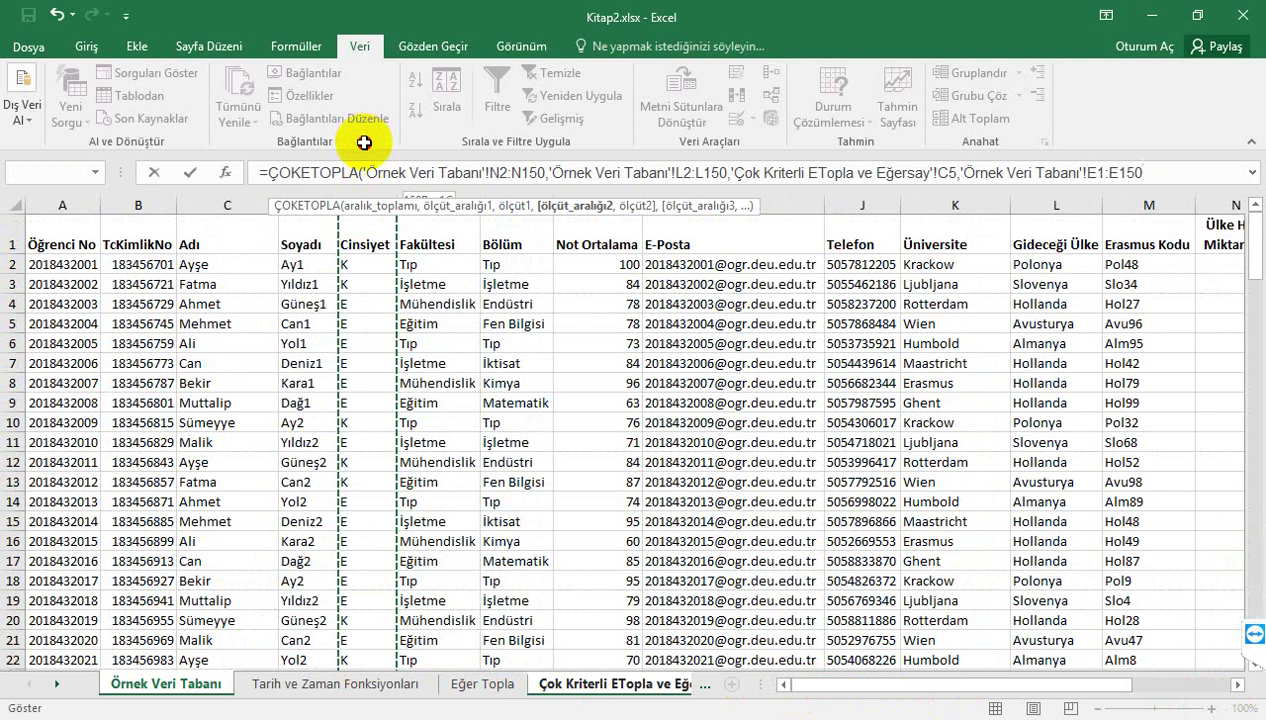
mouse_move(361, 146)
left_mouse_down()
mouse_move(425, 173)
mouse_move(363, 265)
left_mouse_up()
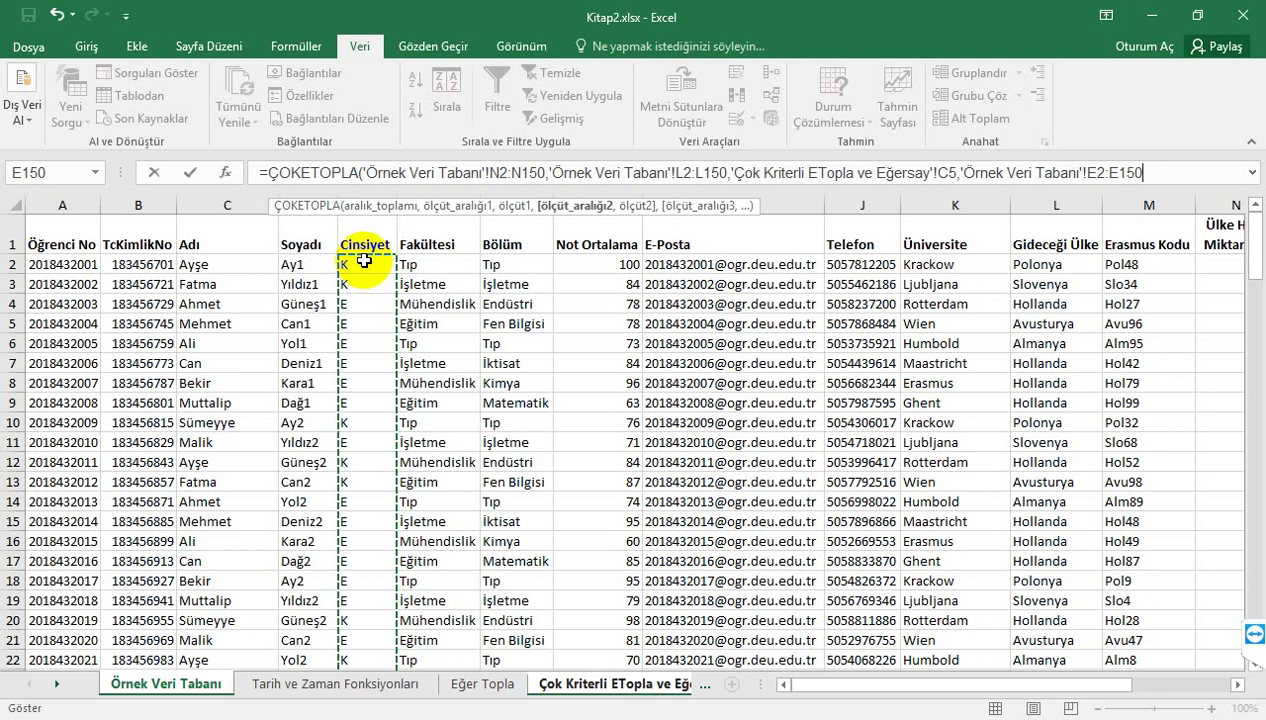
type(",")
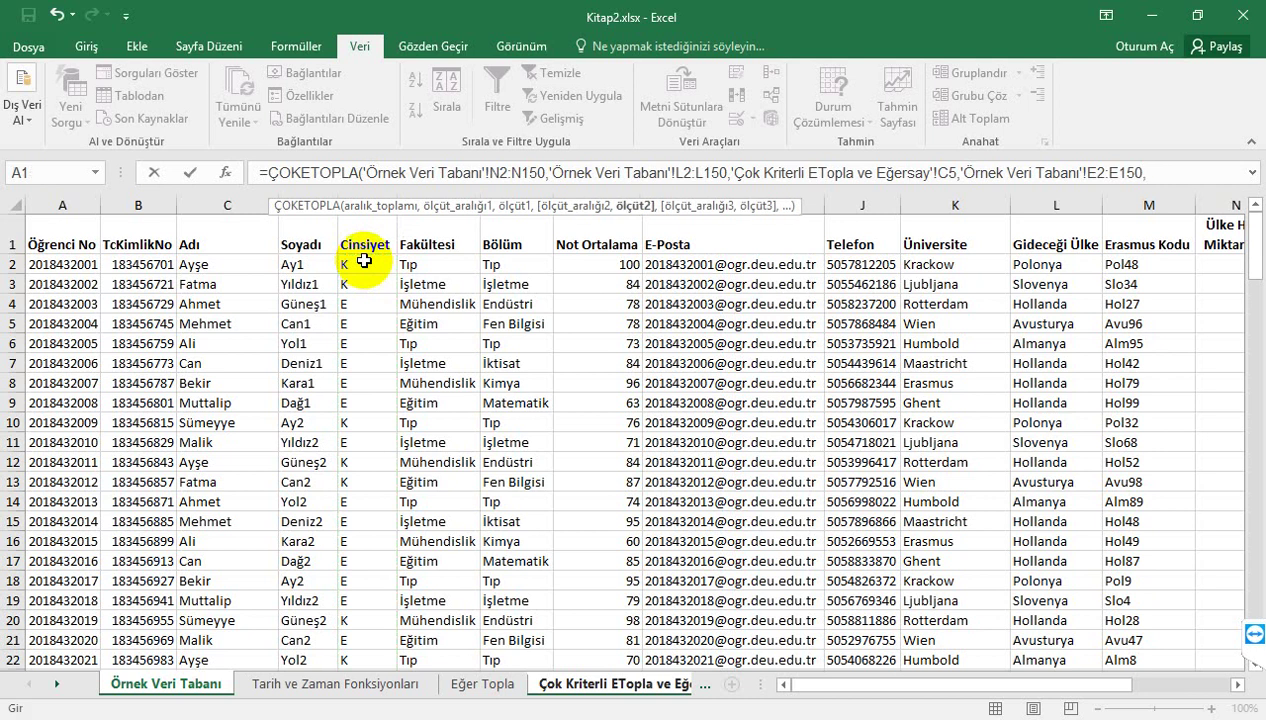
left_click(628, 688)
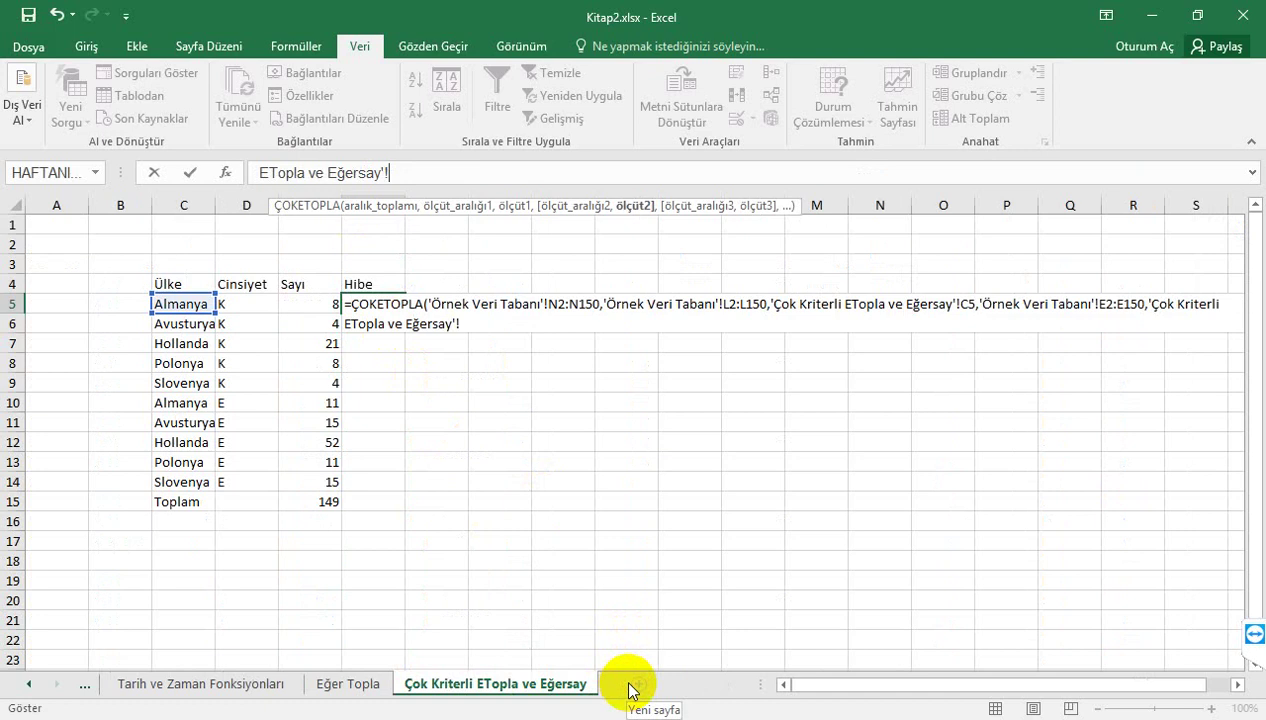
Step: Use D5 as the second criterion, close the formula's parenthesis, and expand the formula bar
left_click(245, 302)
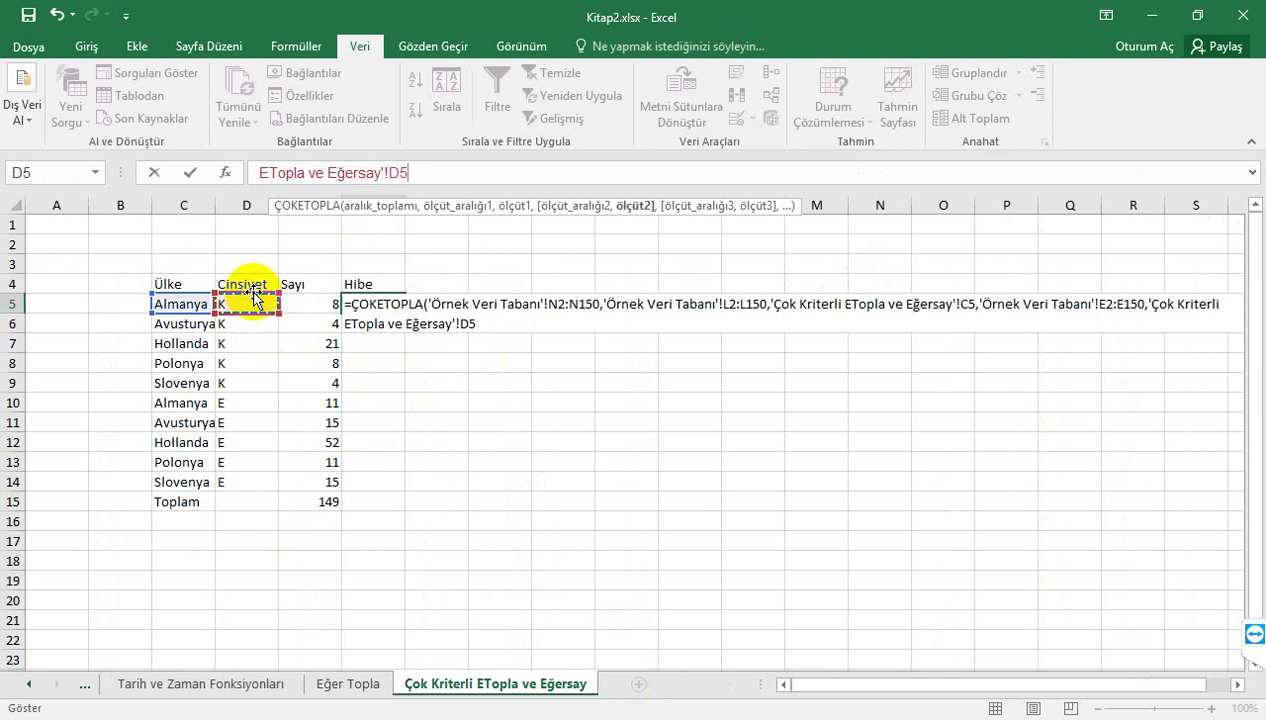
type(")")
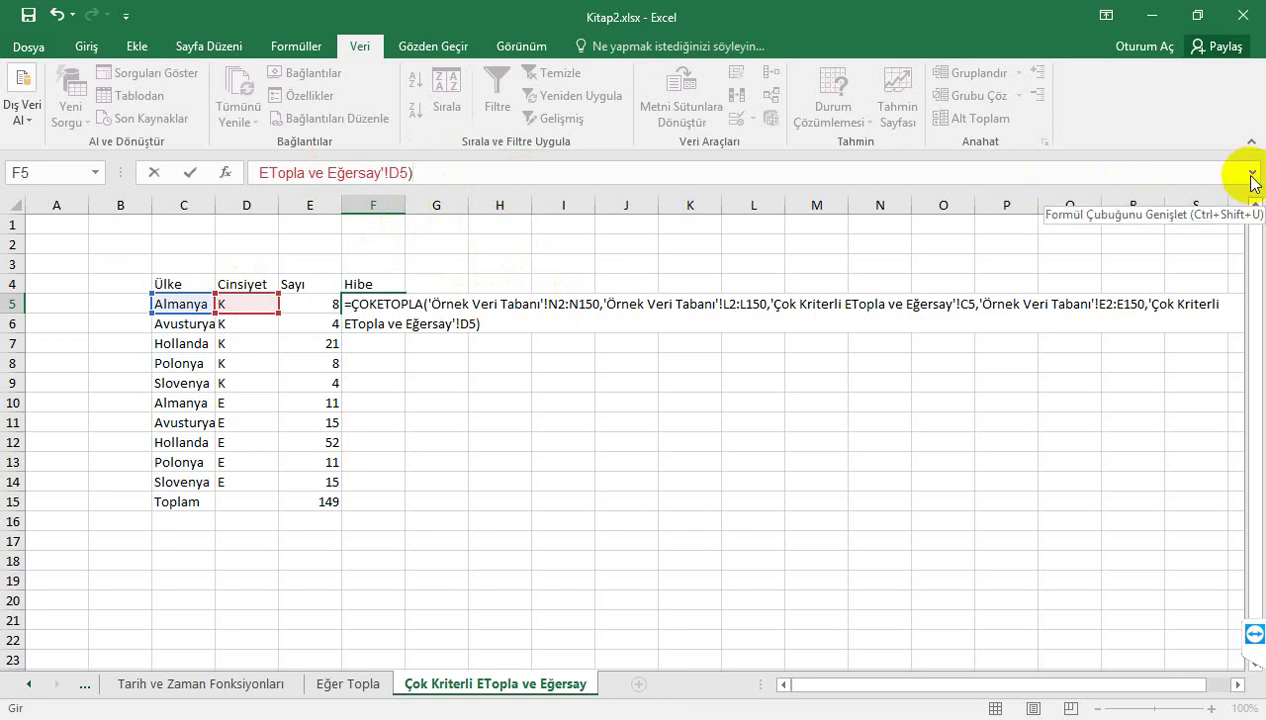
left_click(1253, 174)
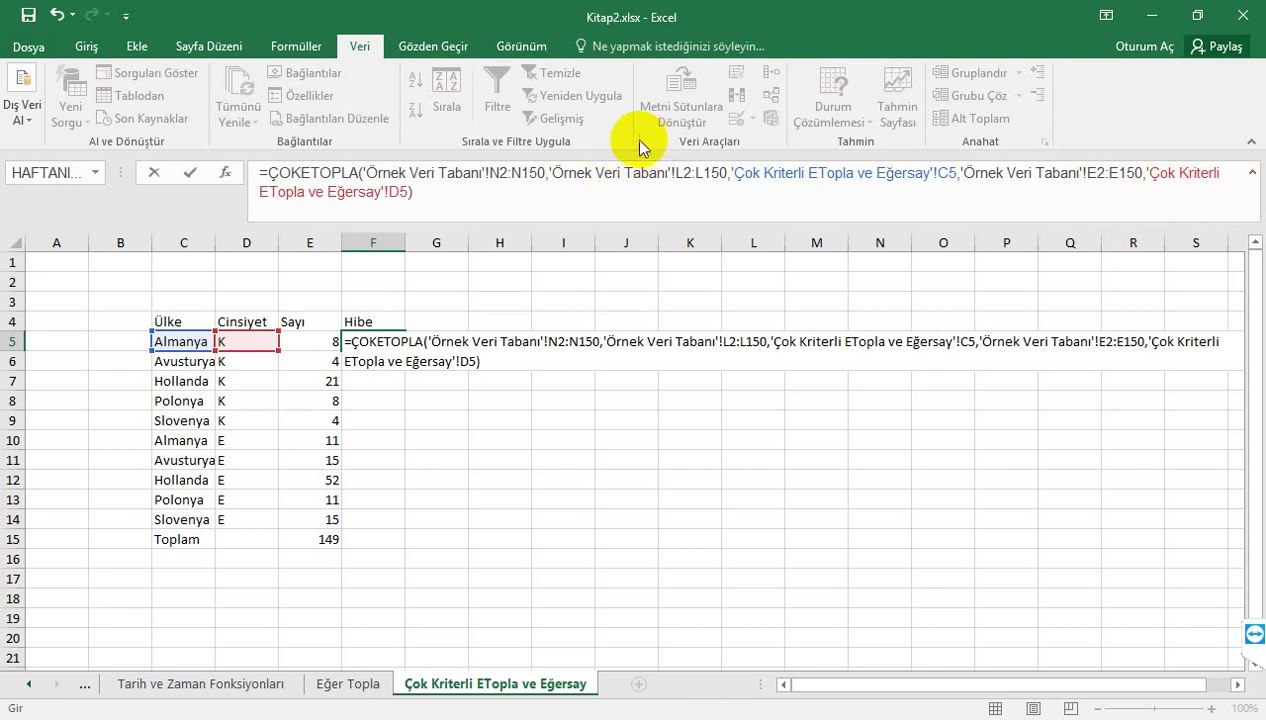
Step: Make the N2:N150 and E2:E150 ranges absolute ($N$2:$N$150, $E$2:$E$150) in the Hibe formula
left_click(493, 170)
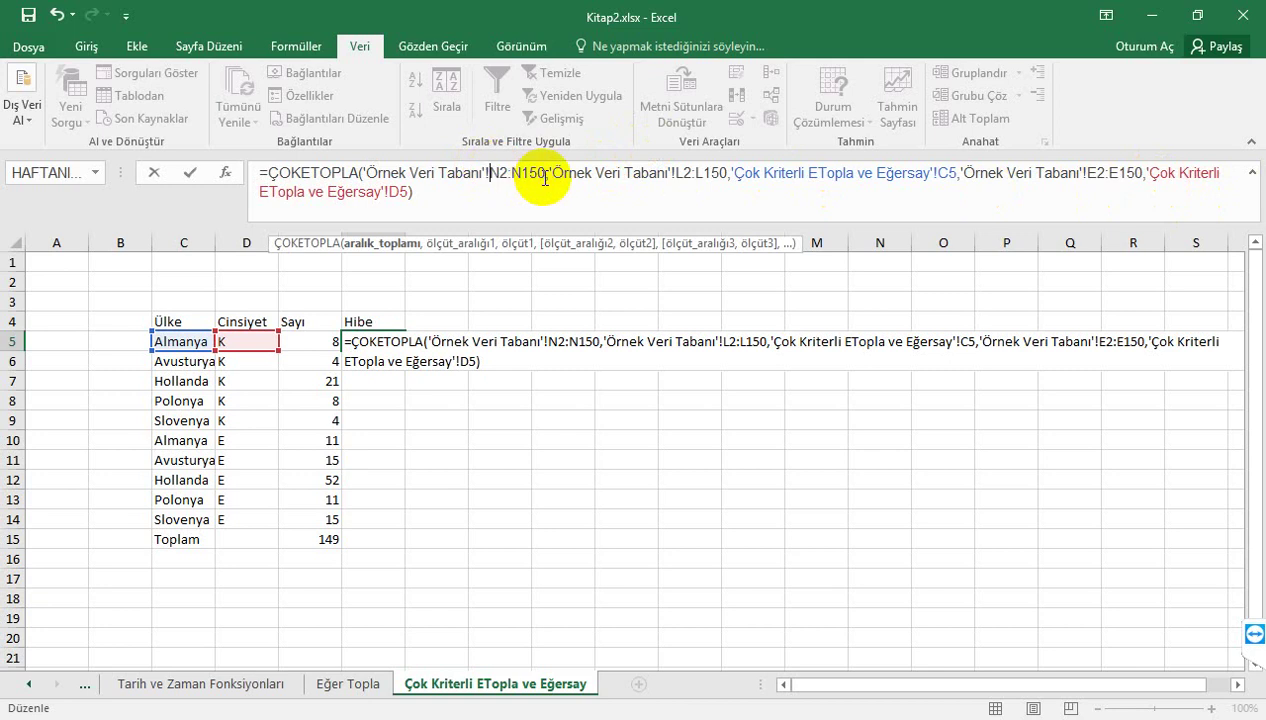
type("$")
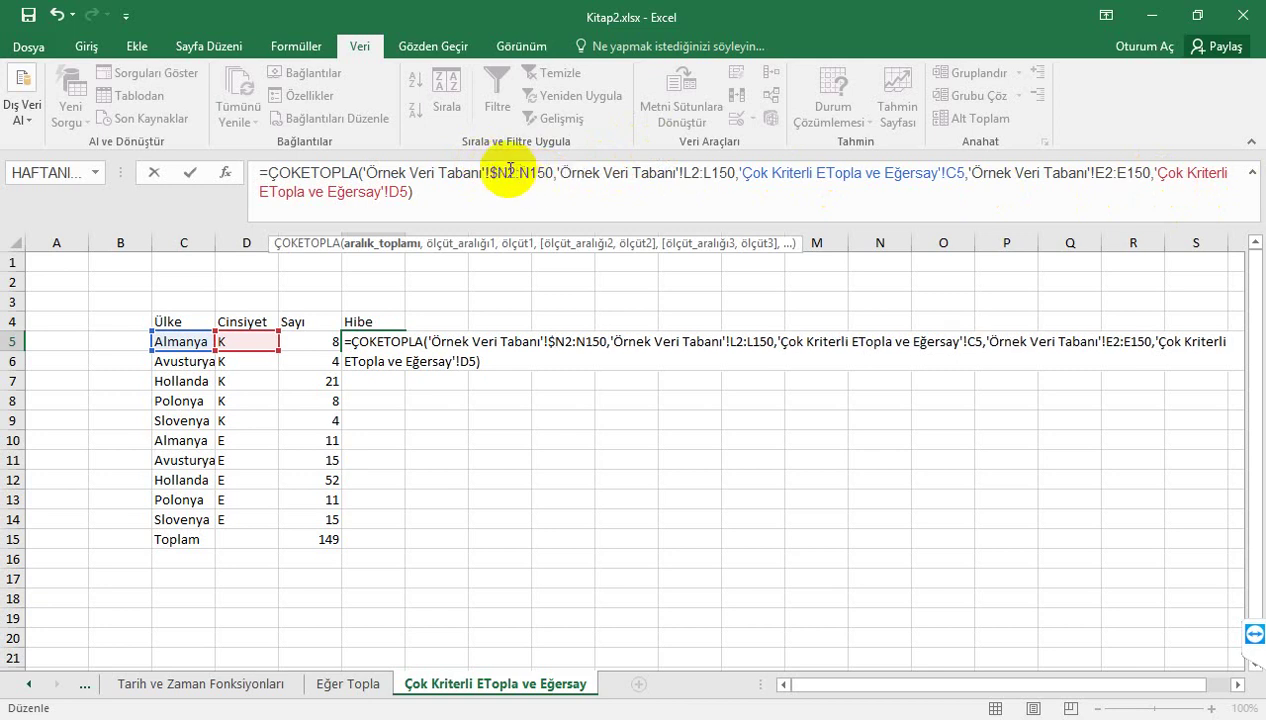
left_click(510, 172)
type("$")
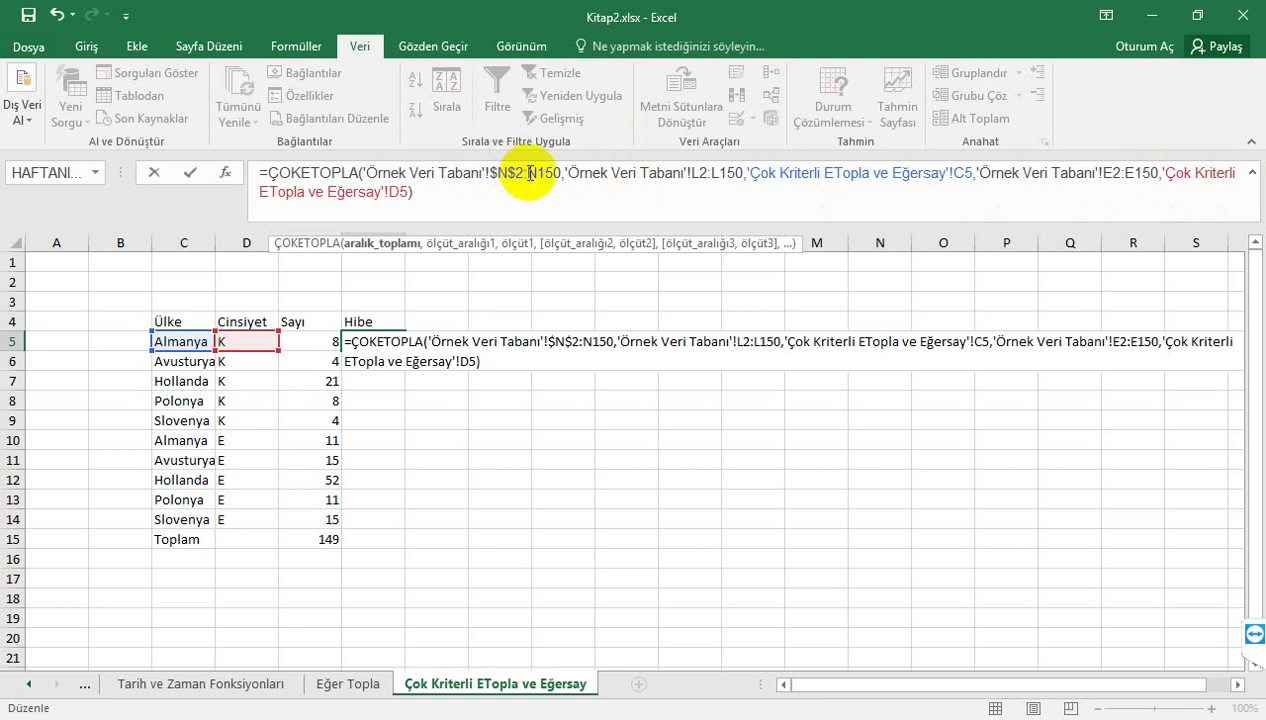
left_click(529, 172)
type("$")
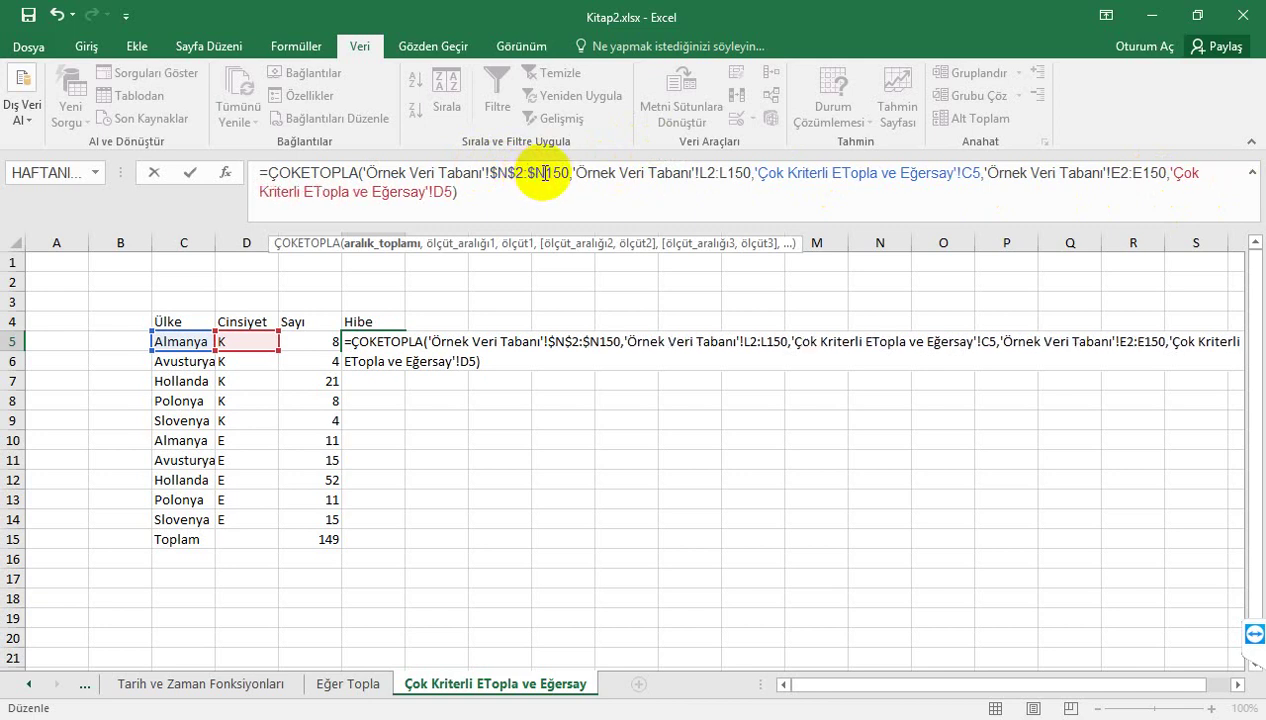
left_click(548, 172)
type("$")
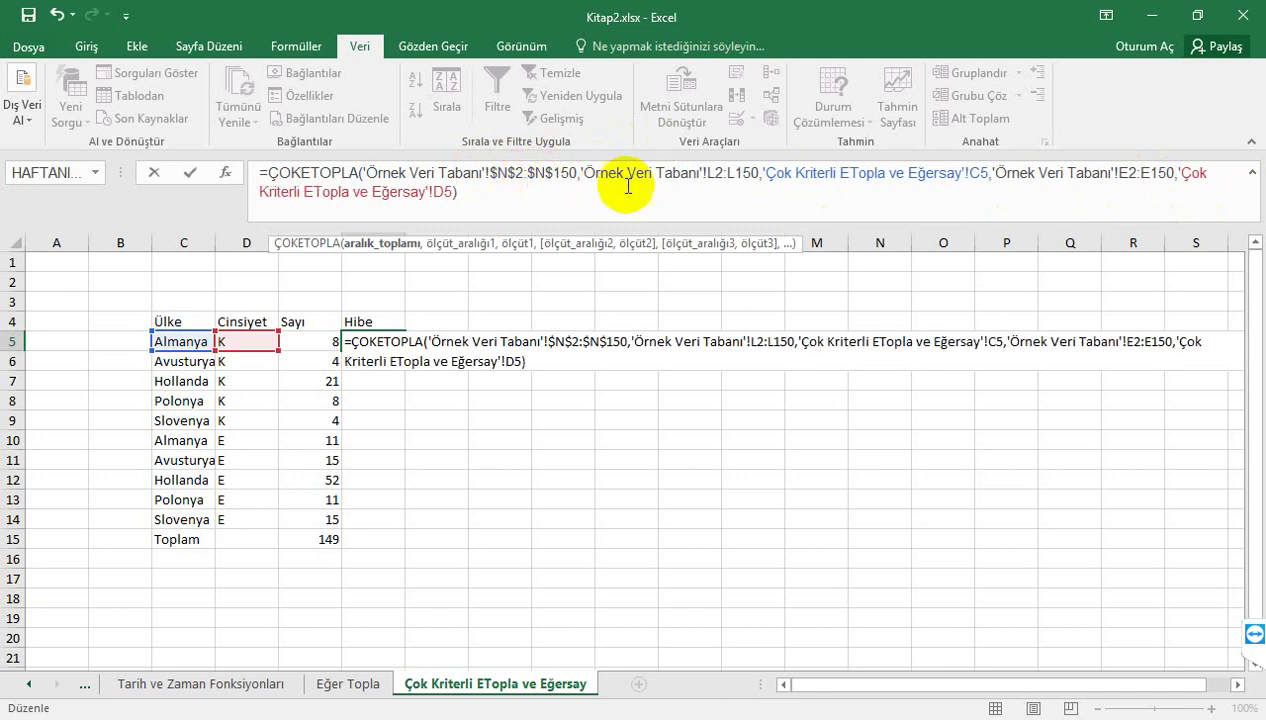
left_click(1119, 172)
type("$")
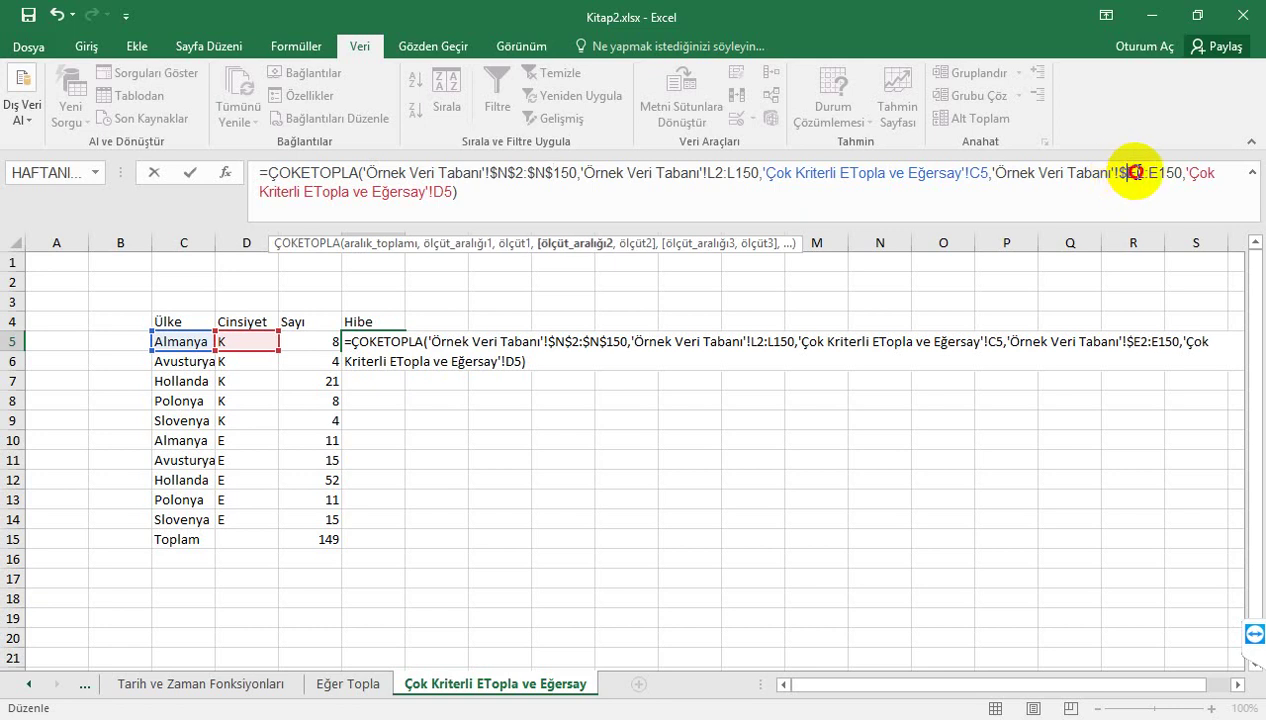
left_click(1137, 172)
type("$")
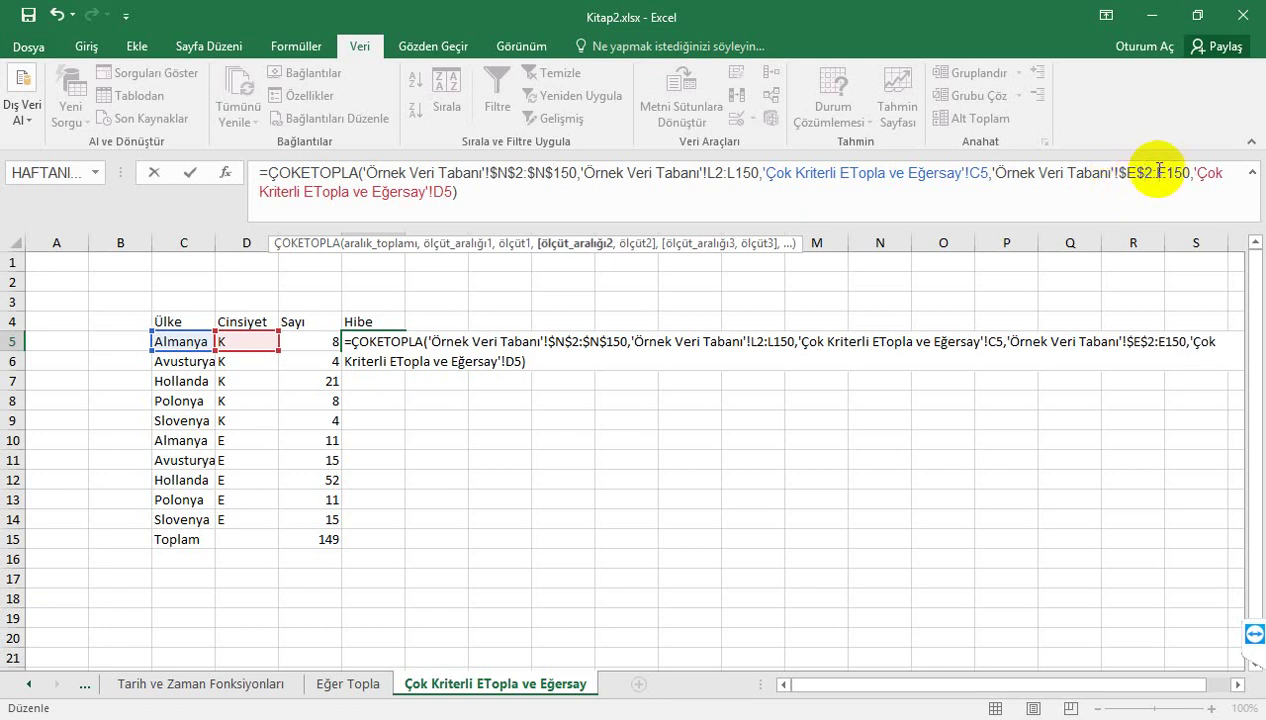
left_click(1157, 172)
type("$")
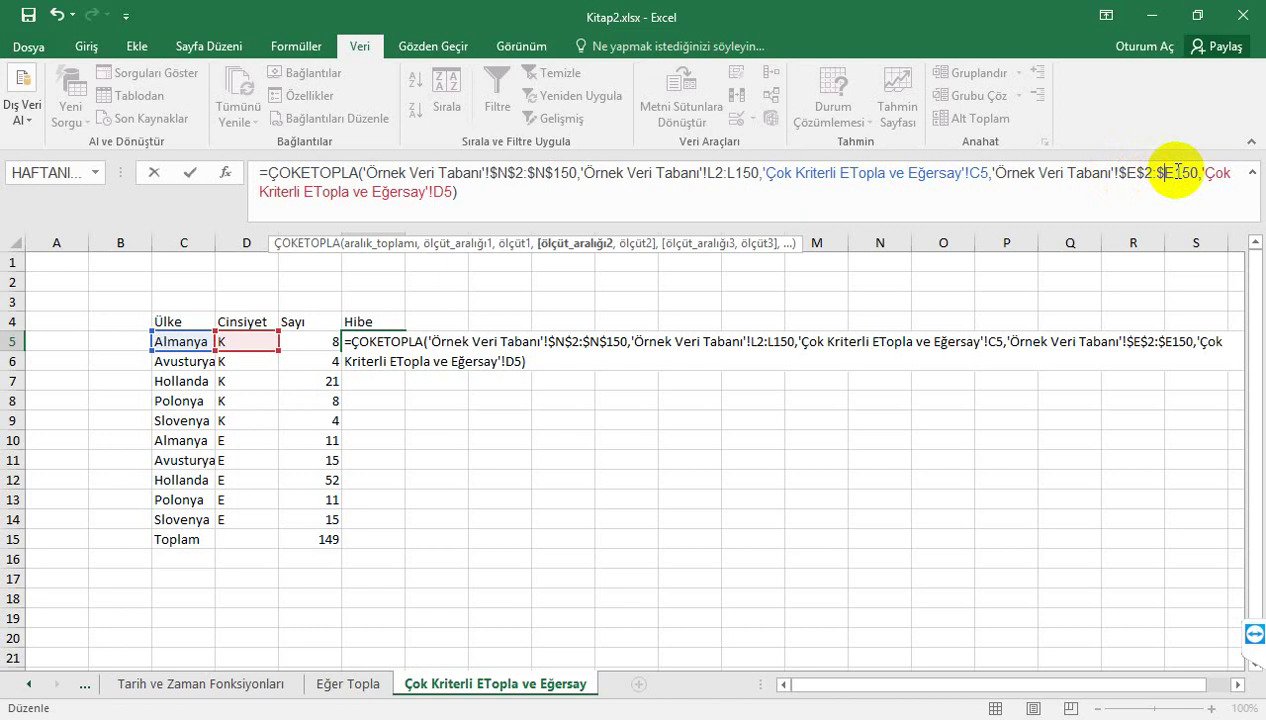
left_click(1174, 172)
type("$")
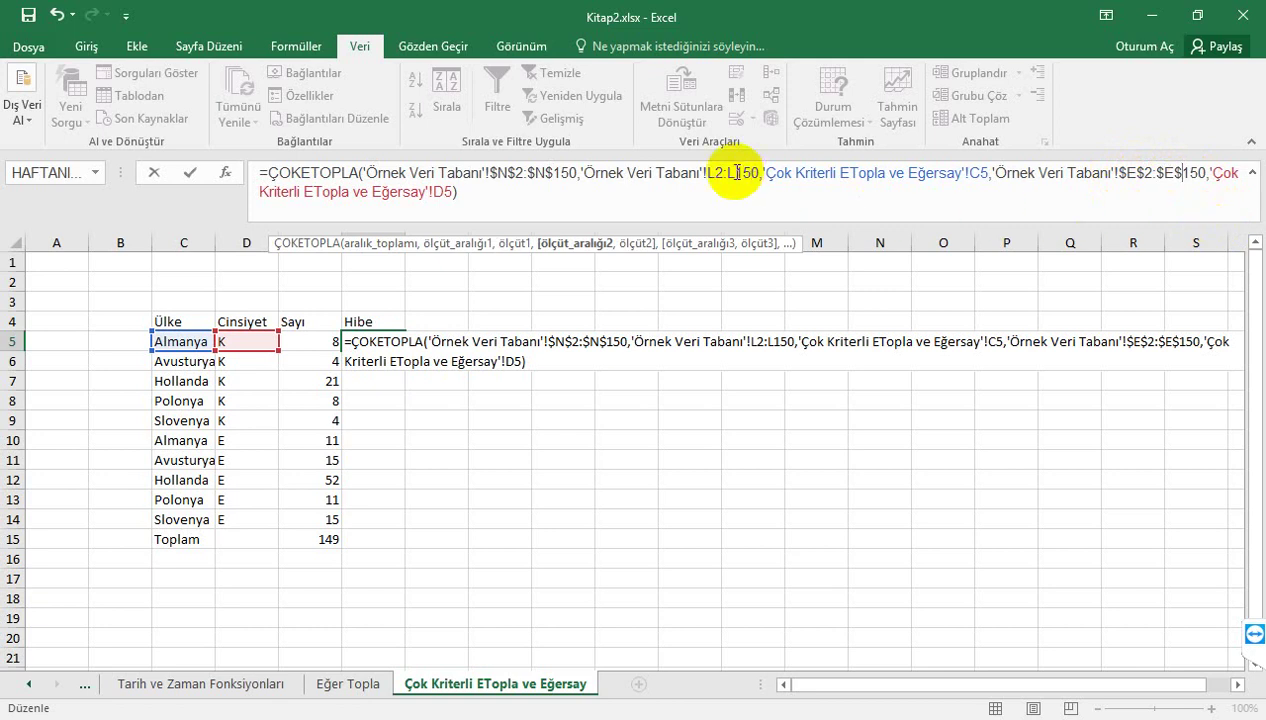
Step: Make L2:L150 absolute as $L$2:$L$150 and confirm the formula, returning 4200 for Almanya K
left_click(707, 172)
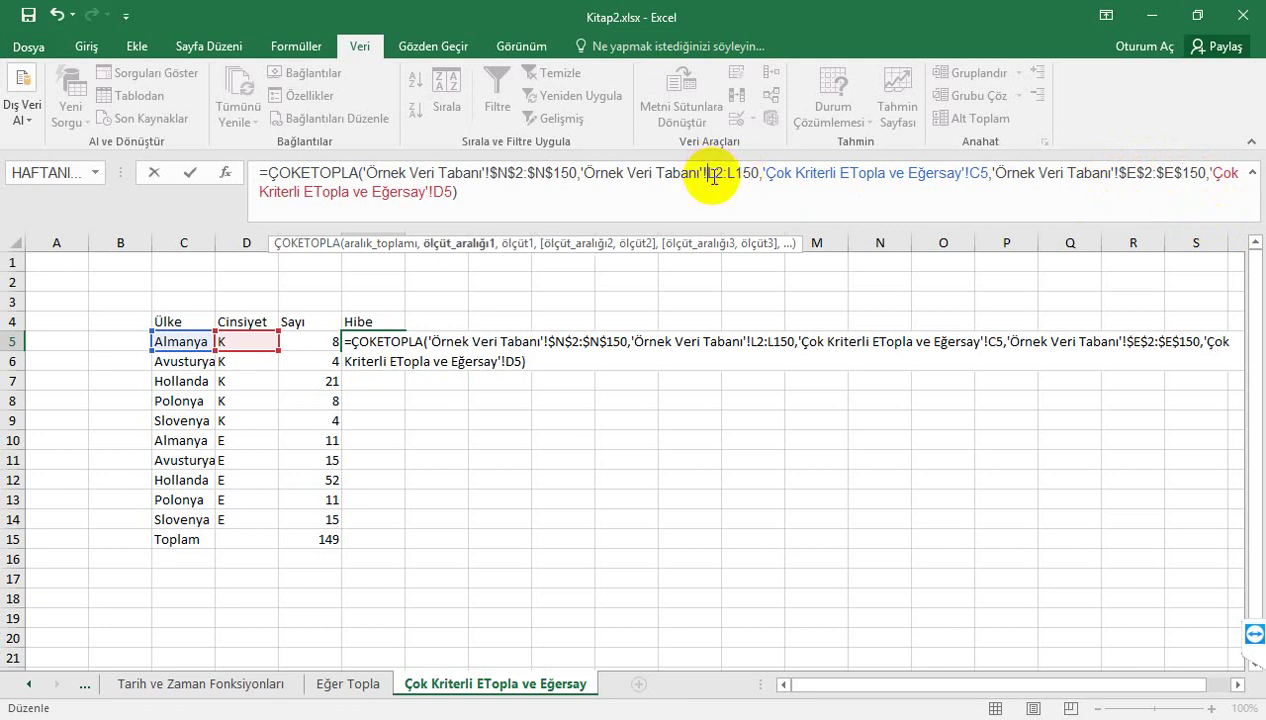
type("$")
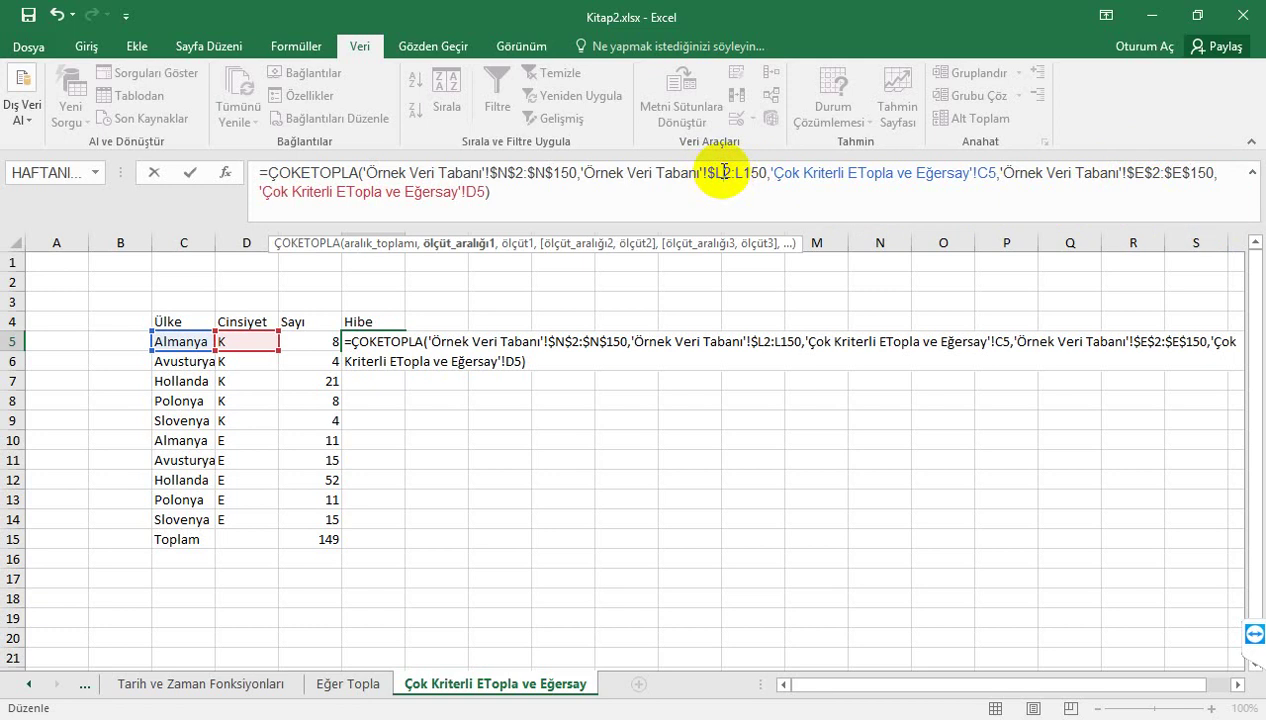
left_click(727, 172)
type("$")
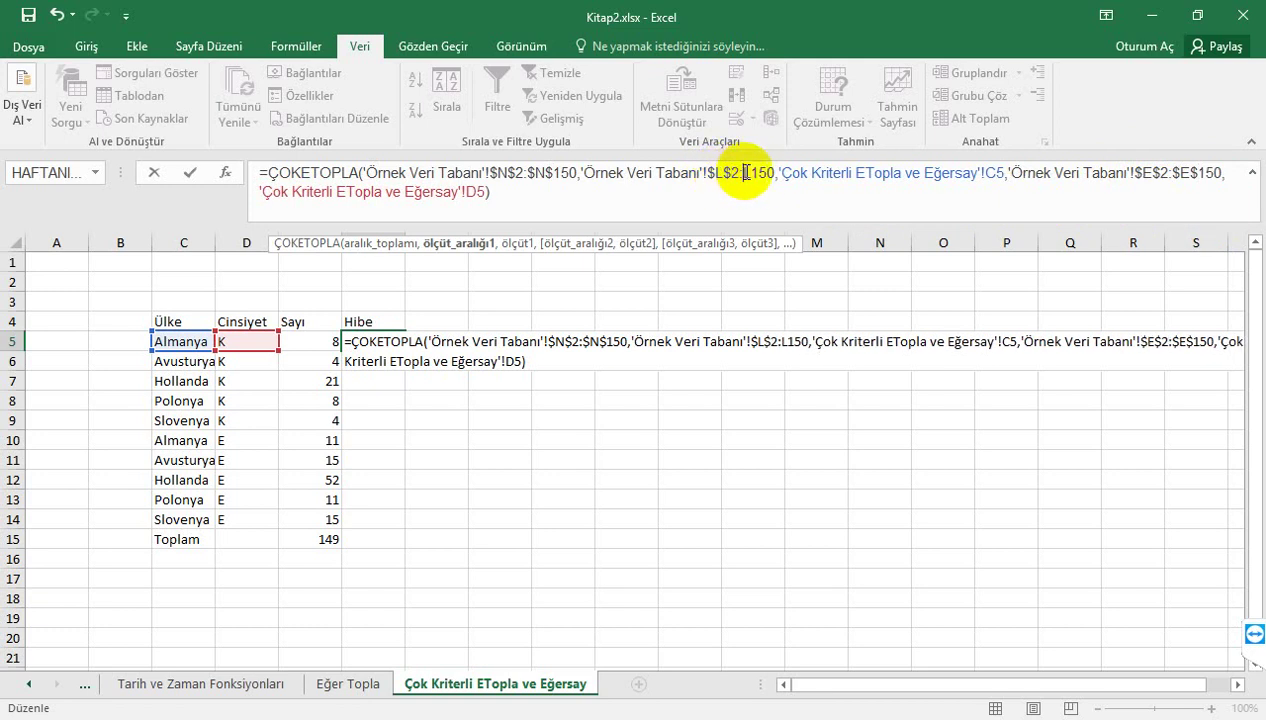
left_click(753, 173)
type("$")
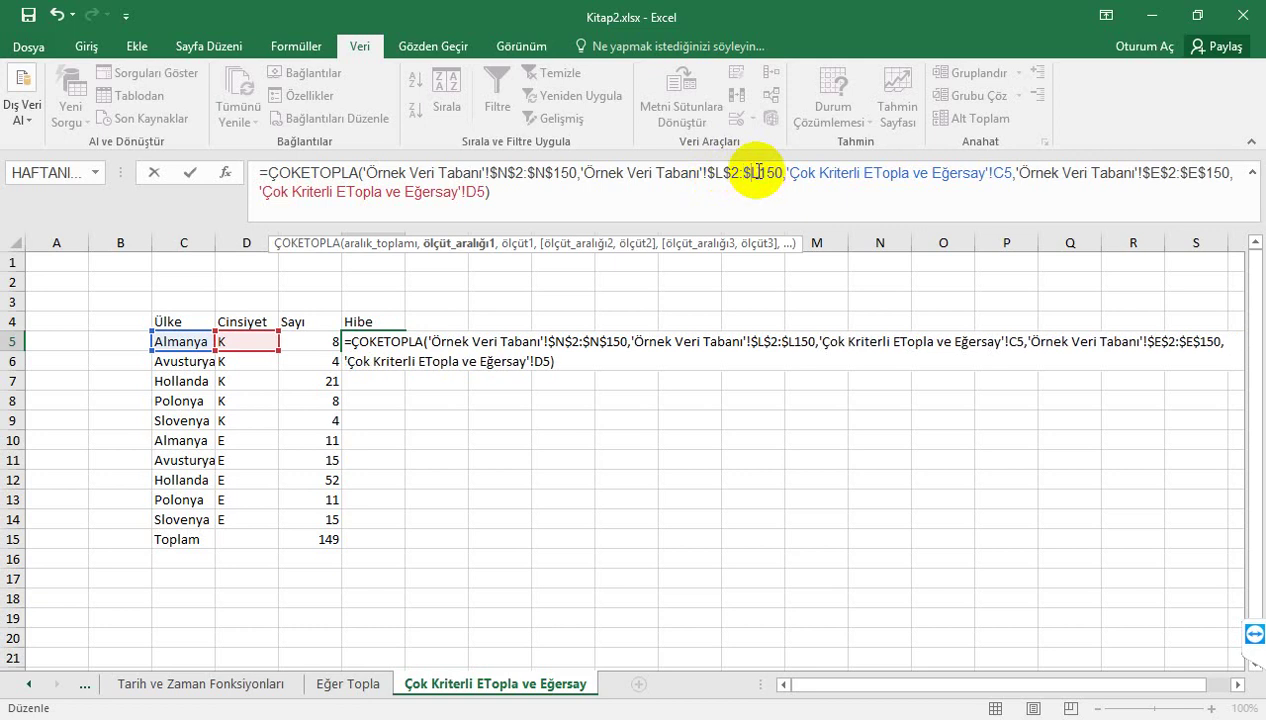
left_click(759, 173)
type("$")
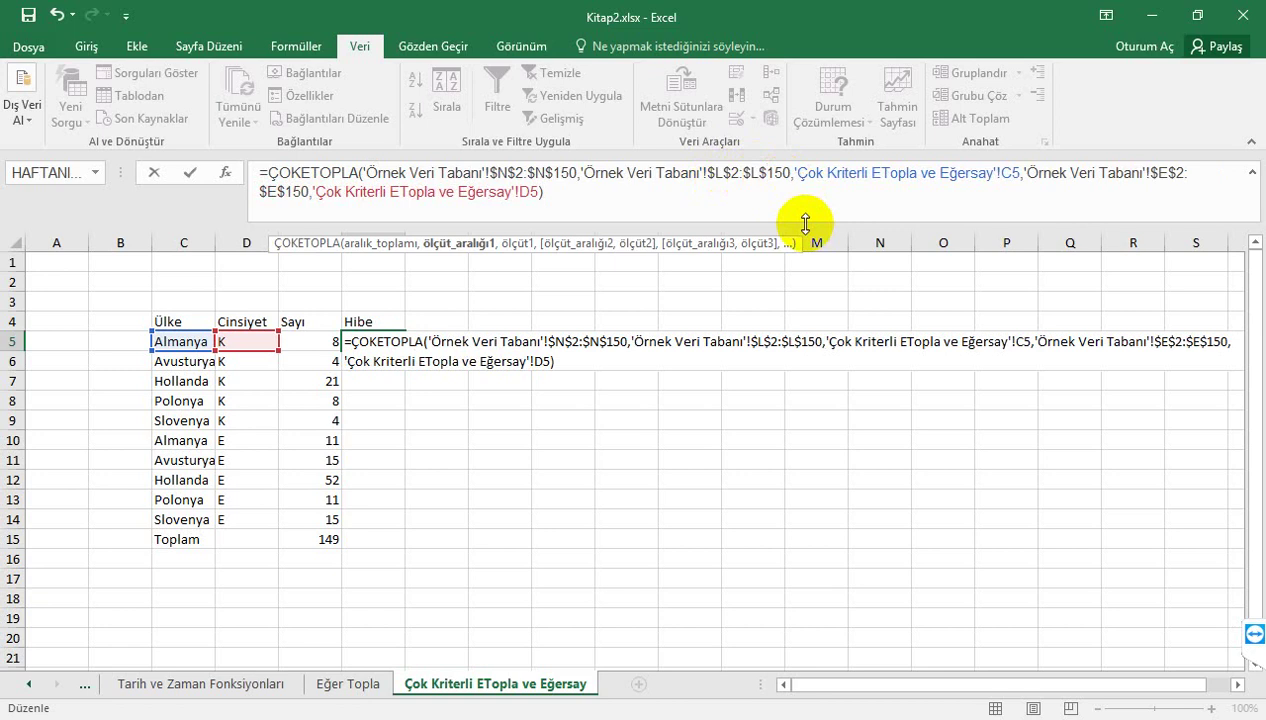
key("Return")
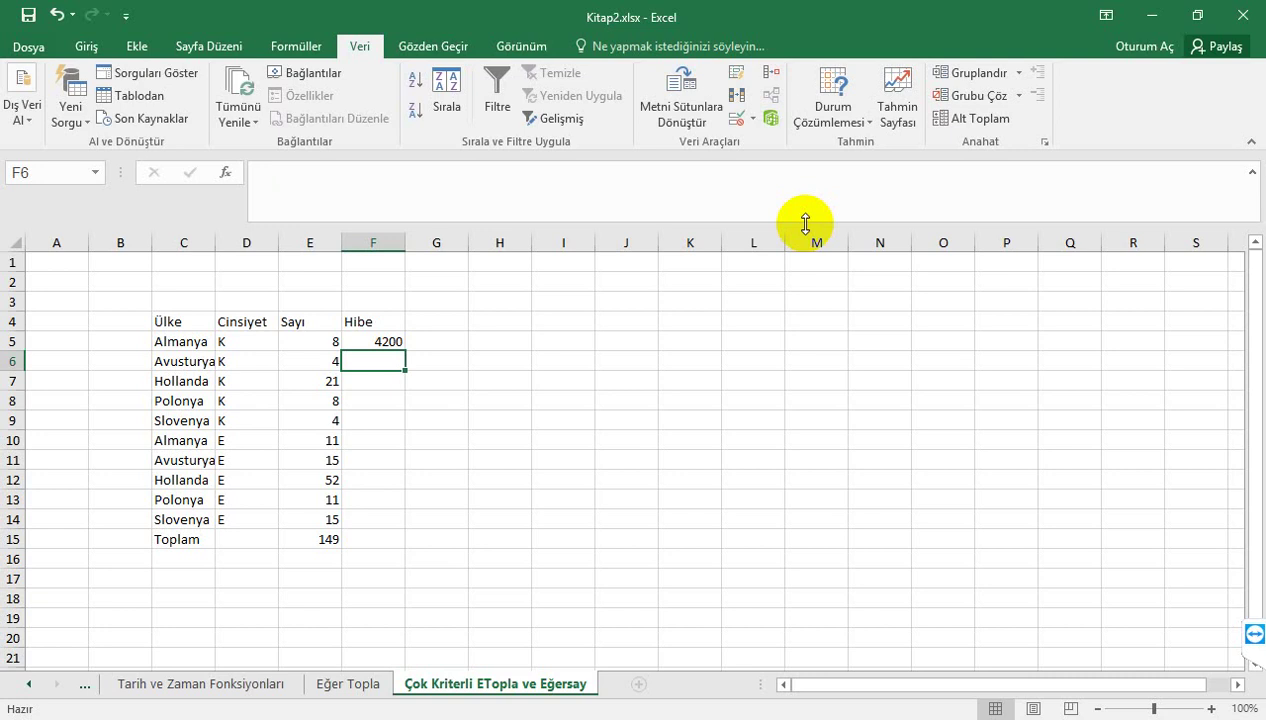
Step: Copy the Hibe formula down from F5 to F14 and the E15 total across into F15
left_click(397, 342)
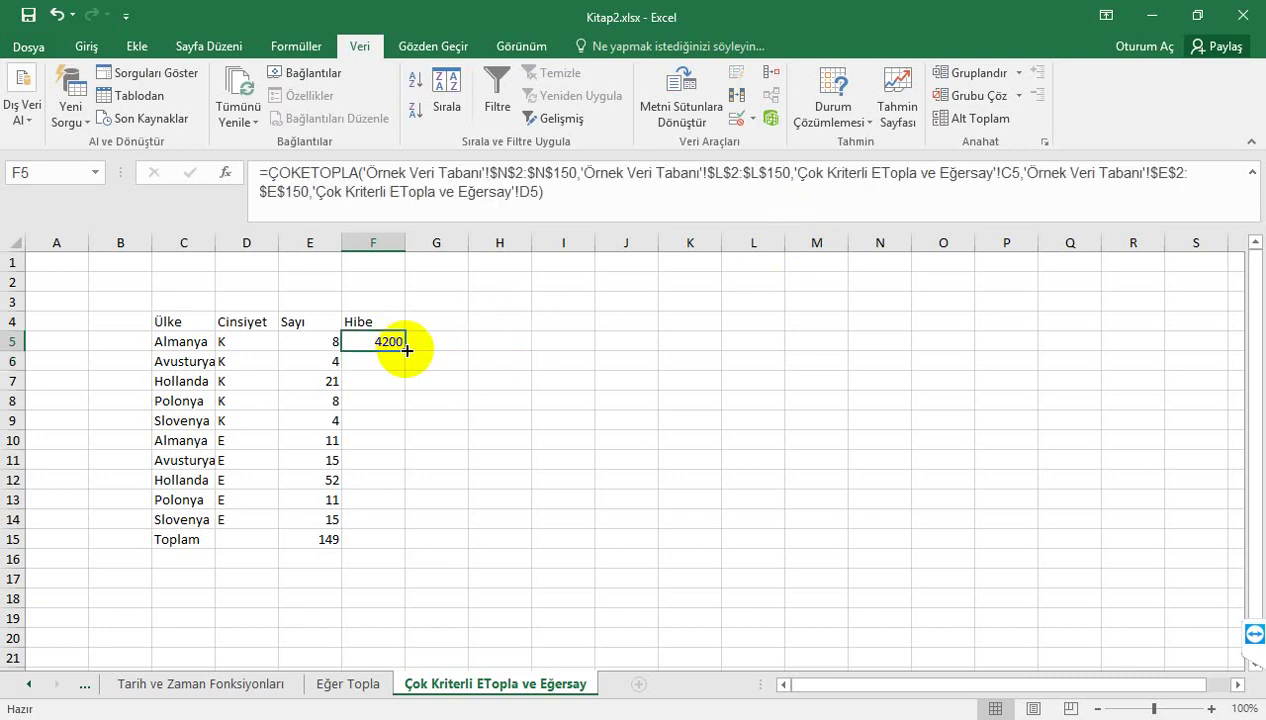
left_click_drag(406, 350, 389, 528)
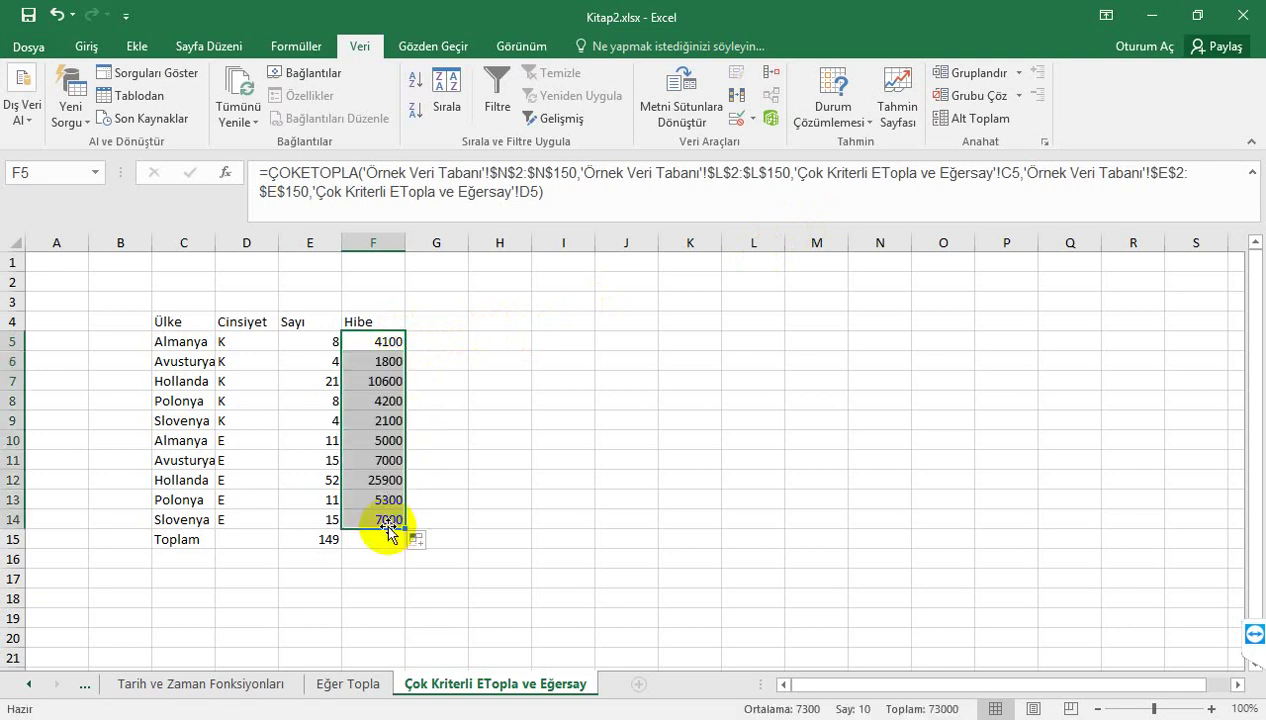
left_click(336, 545)
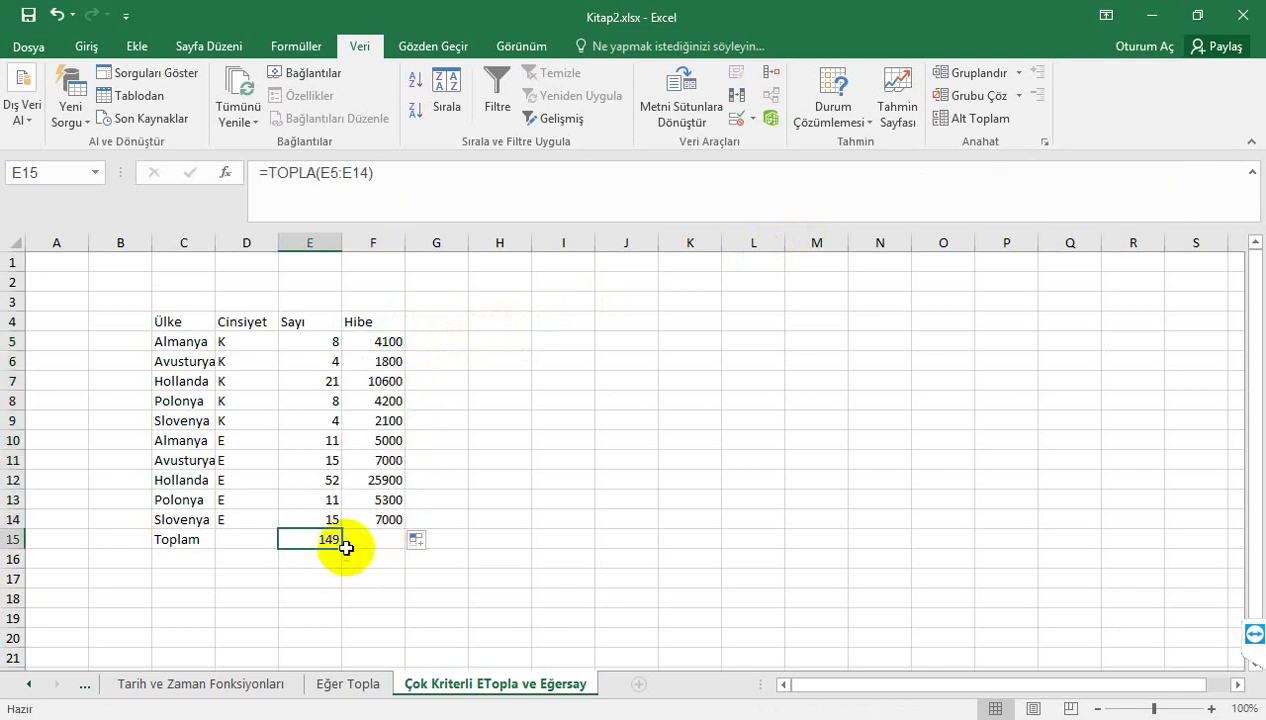
left_click_drag(342, 549, 376, 549)
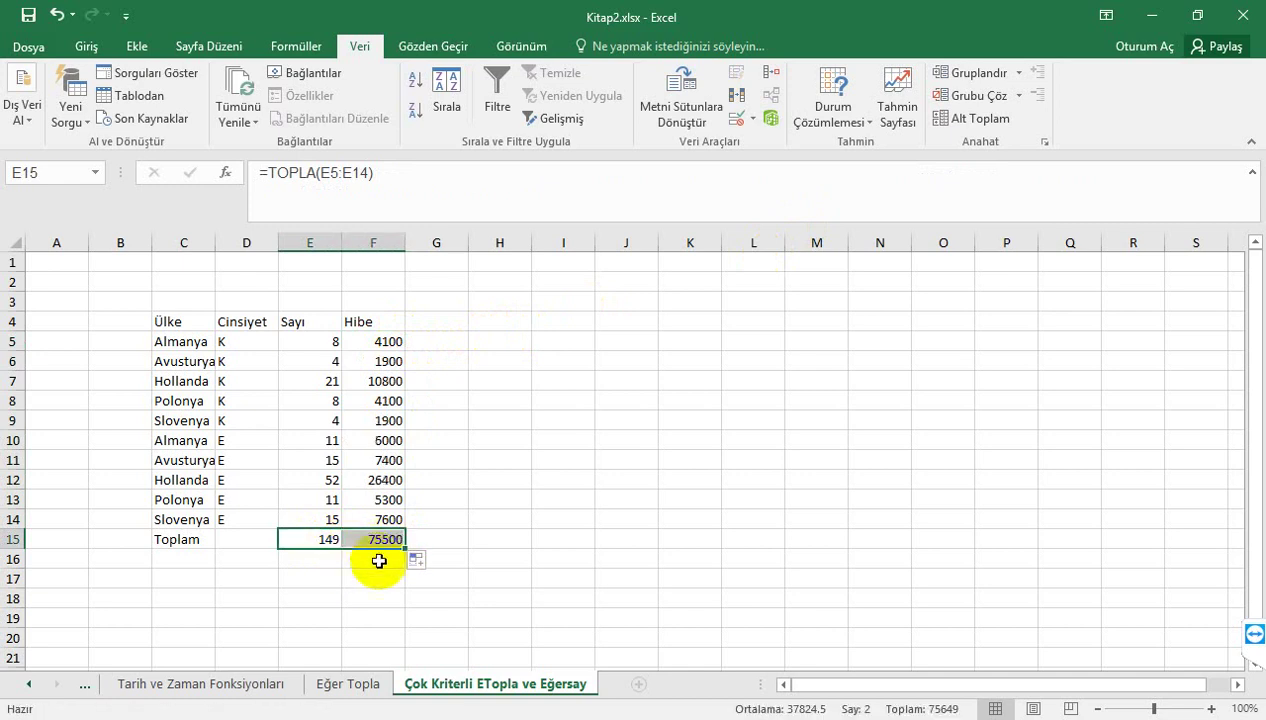
Step: Check the F15 Hibe total of 75500, then view the Eğer Topla sheet to compare
left_click(375, 574)
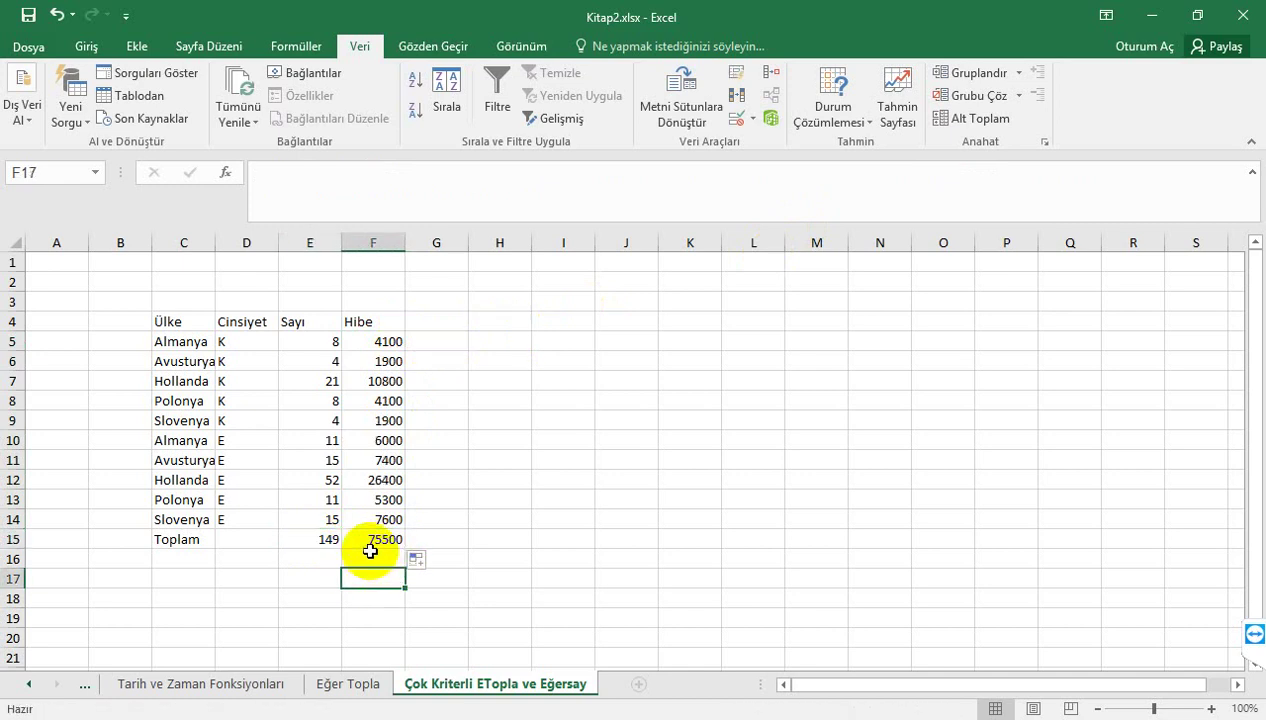
left_click(371, 540)
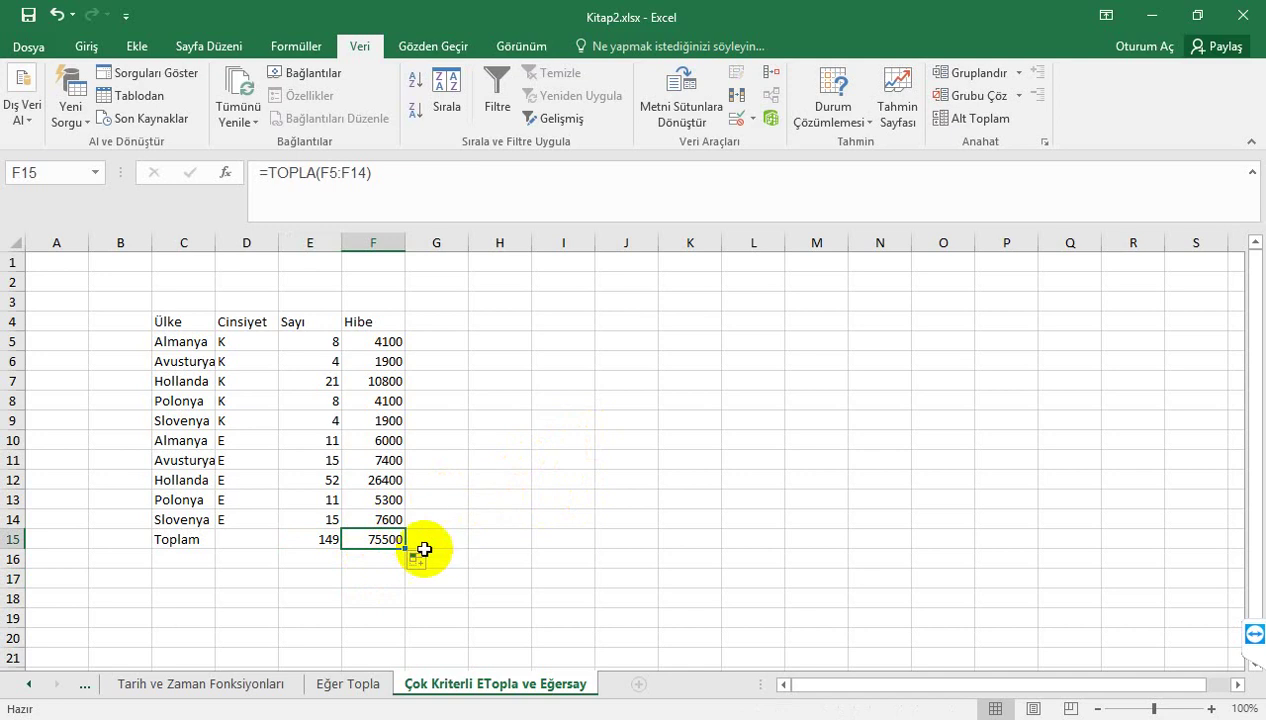
left_click(340, 688)
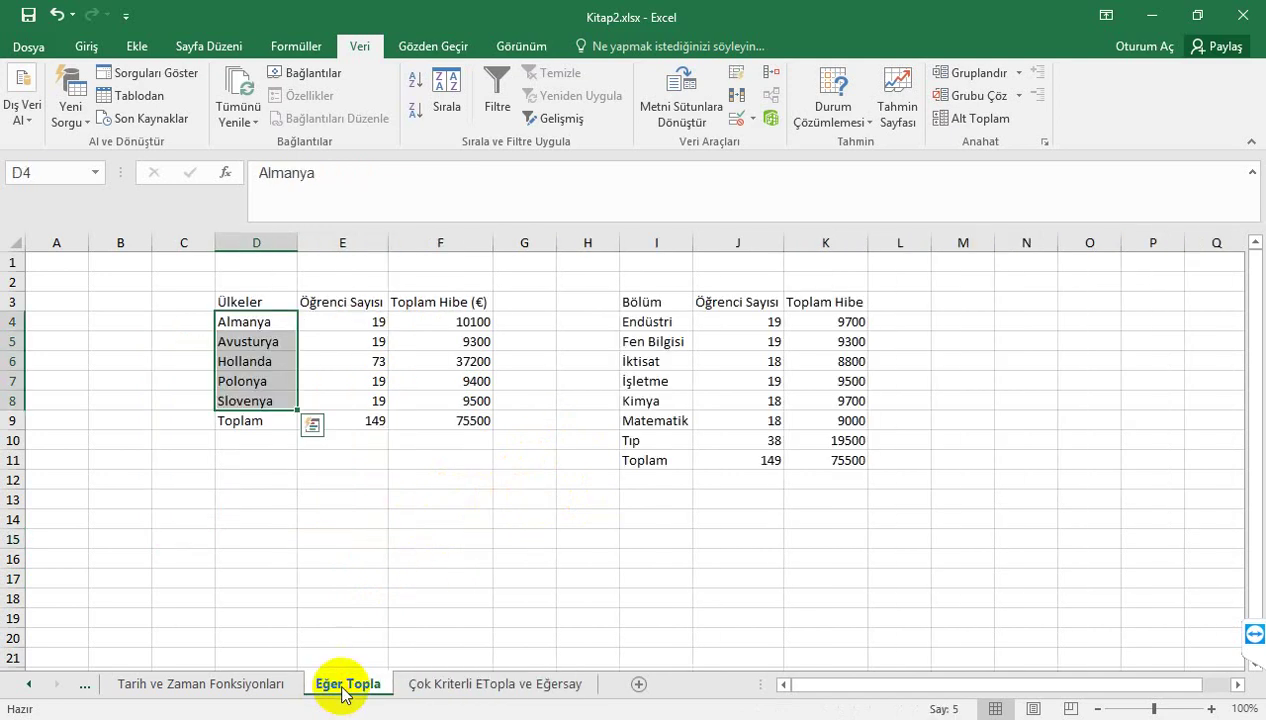
Step: Return to the Çok Kriterli ETopla ve Eğersay sheet and review the Hibe values in F10:F14
left_click(455, 686)
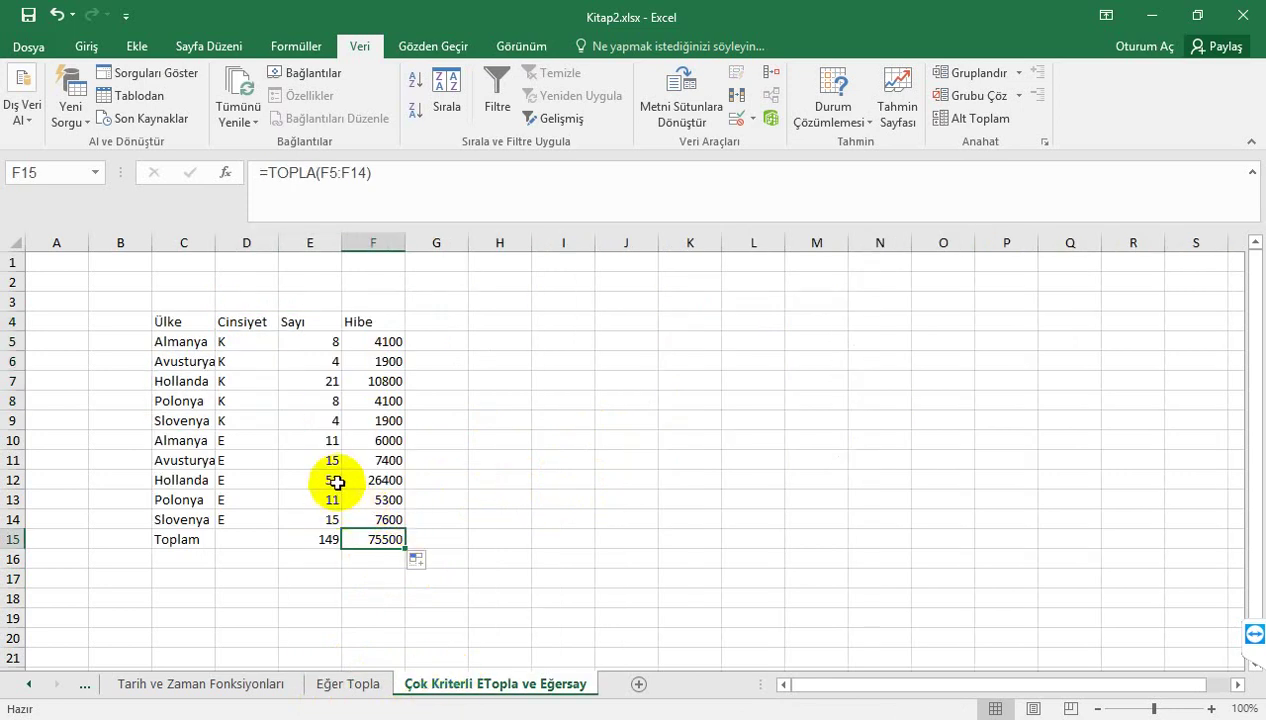
left_click(381, 440)
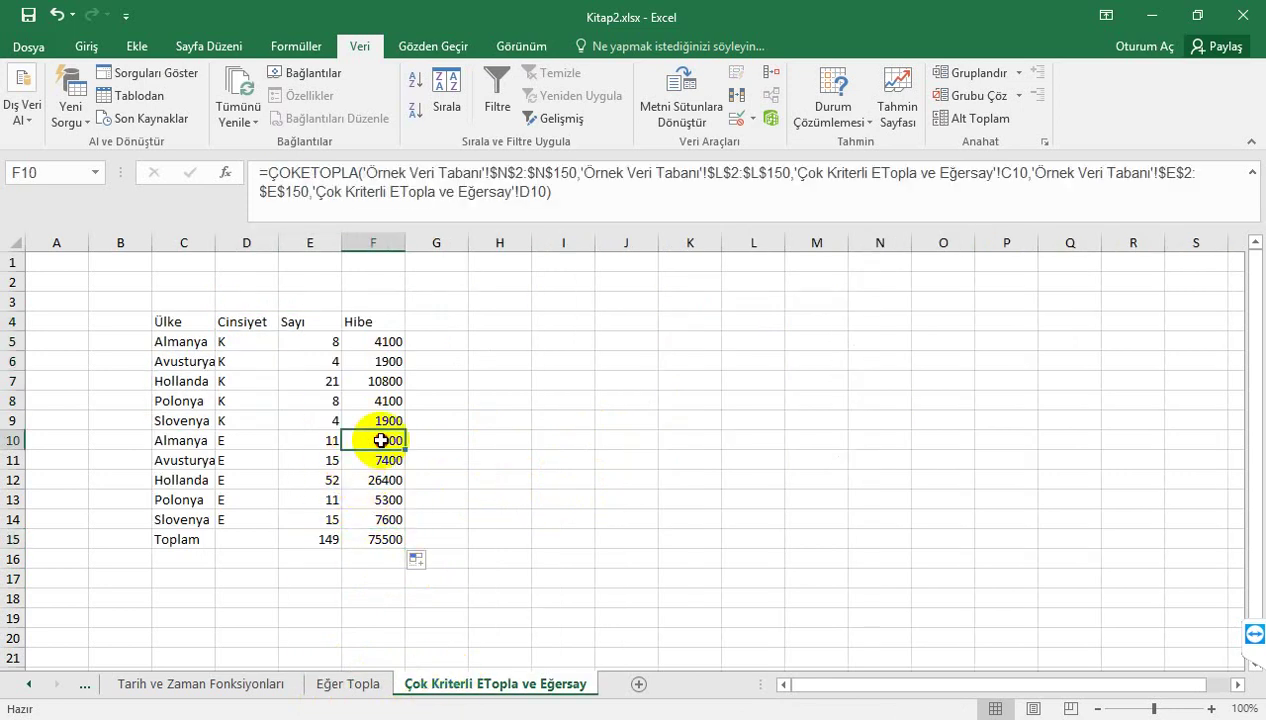
left_click_drag(381, 440, 379, 517)
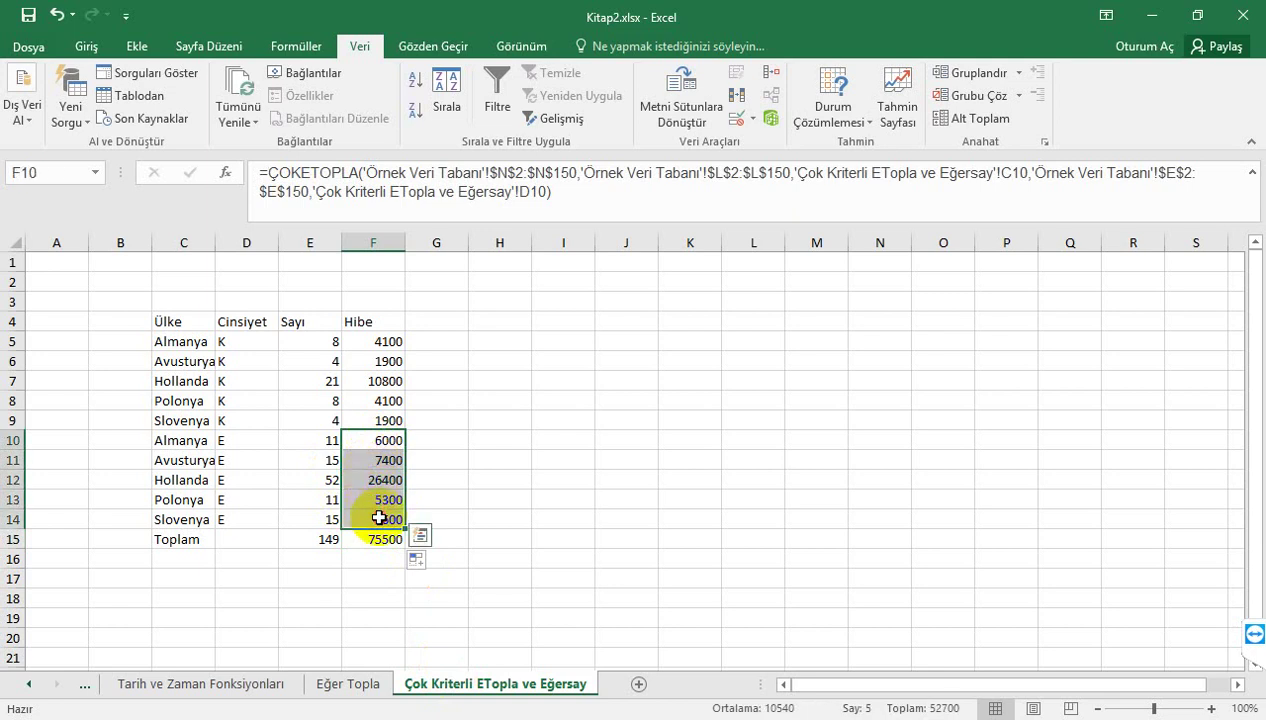
left_click(498, 407)
left_click(548, 387)
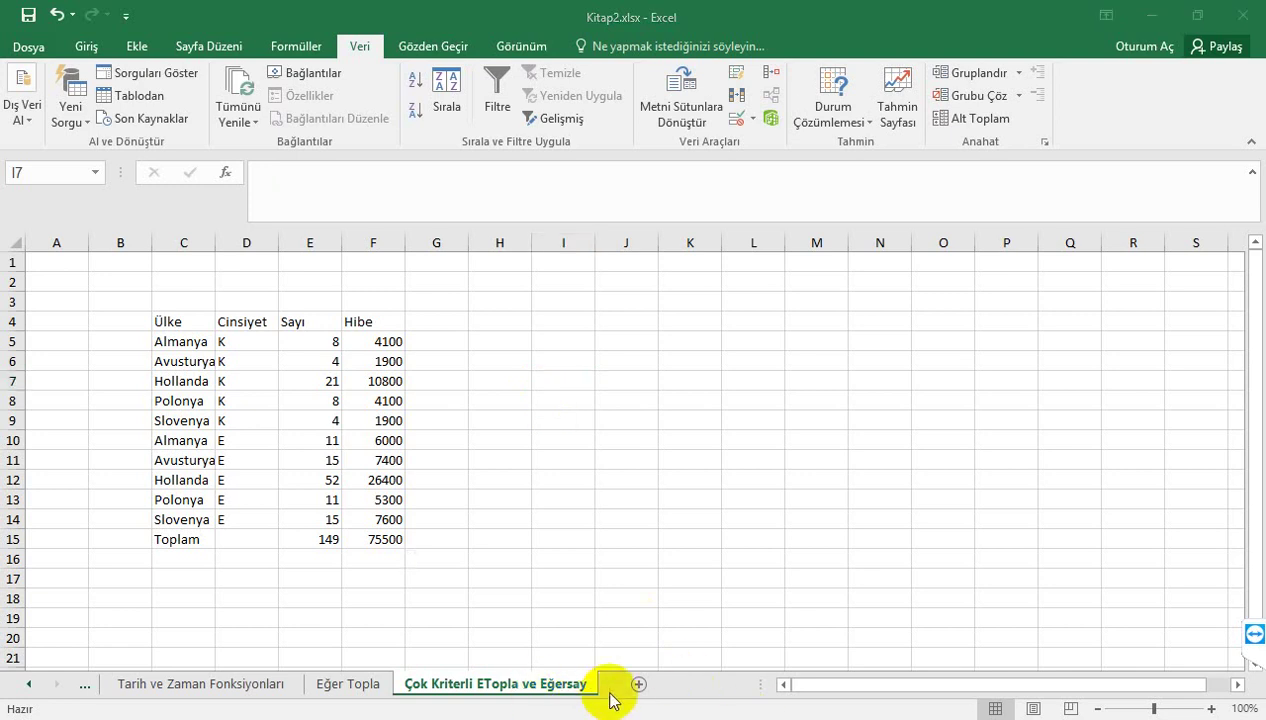
Step: Insert a new worksheet, rename it 'Finansal Fonksiyon', and select D5
left_click(639, 686)
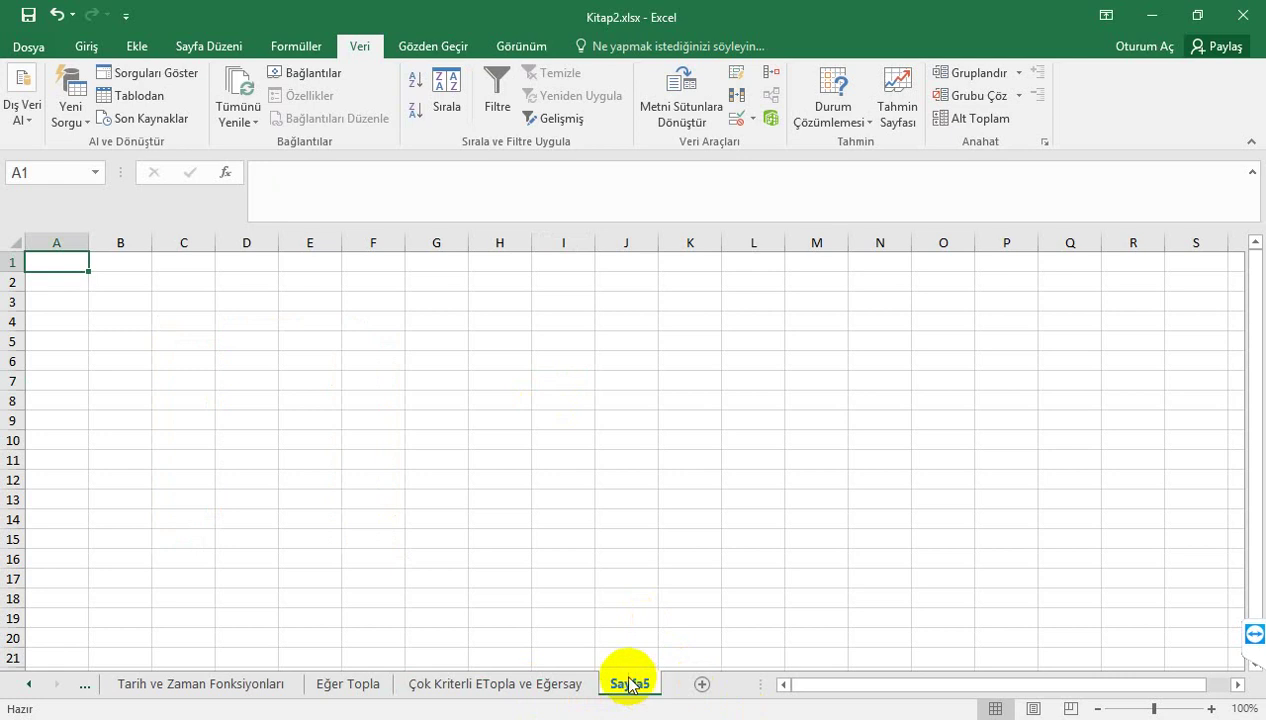
double_click(635, 686)
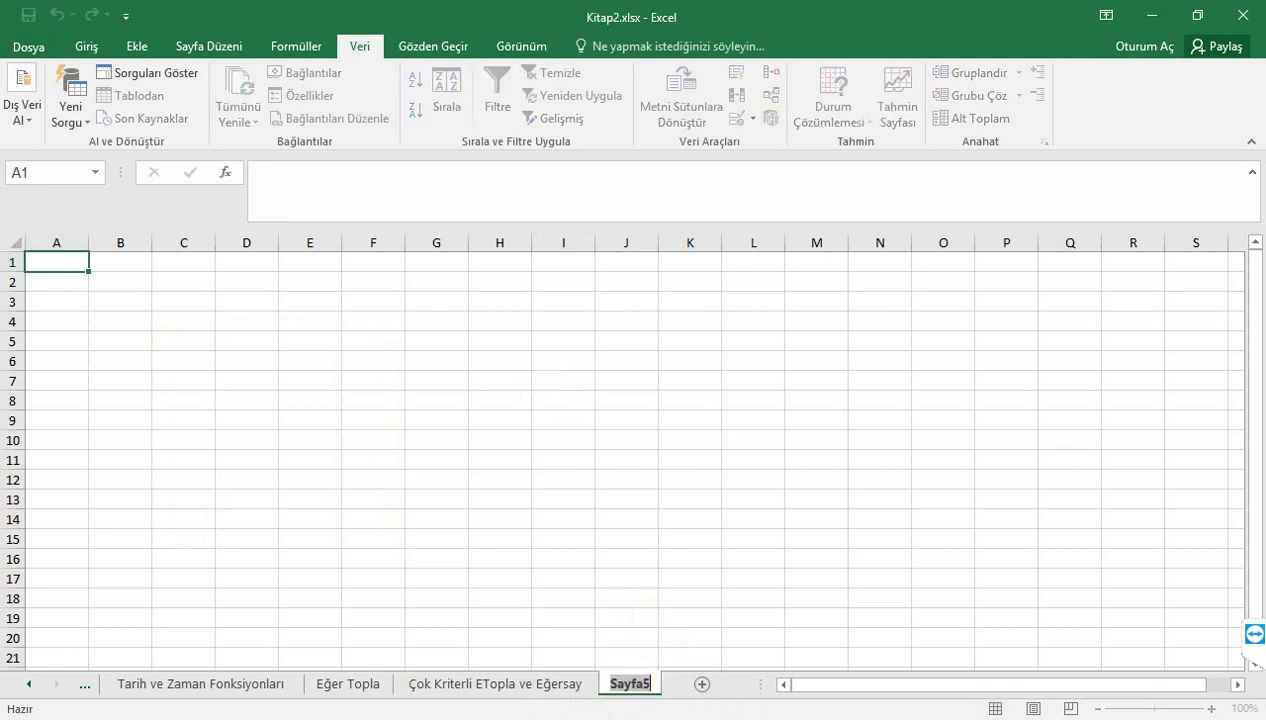
type("Finansa")
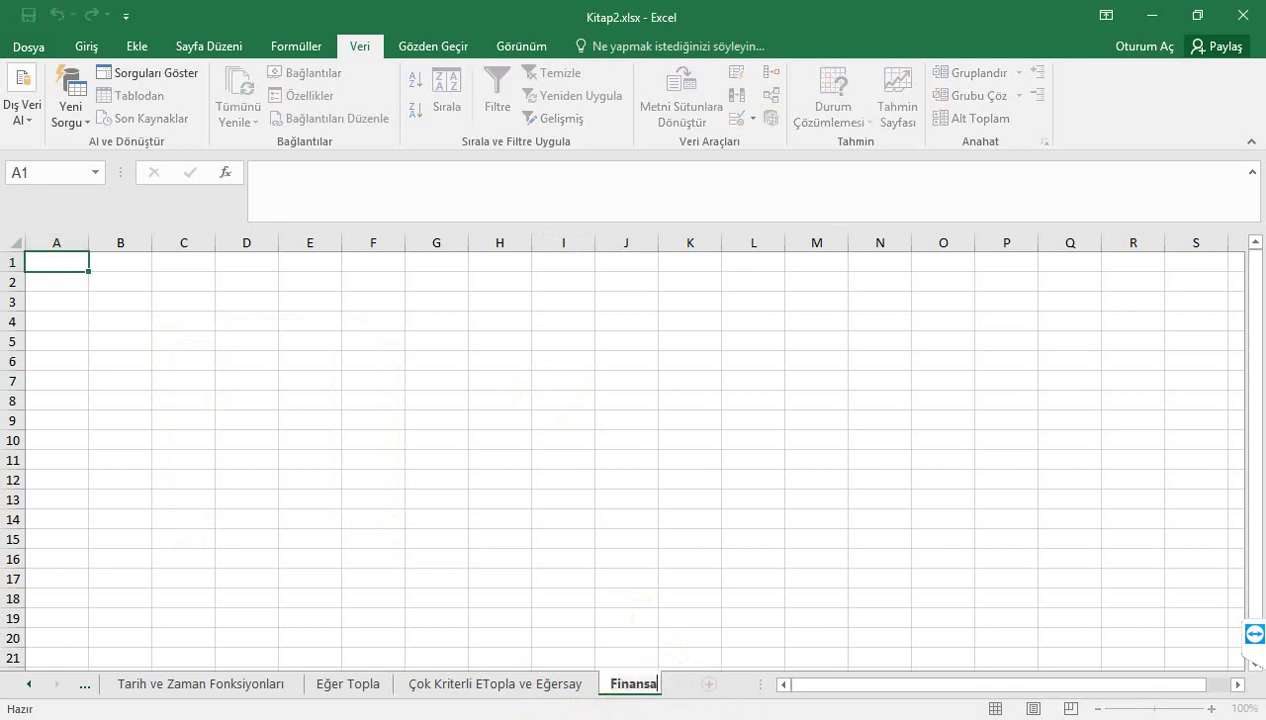
type("l ")
type("Fonk")
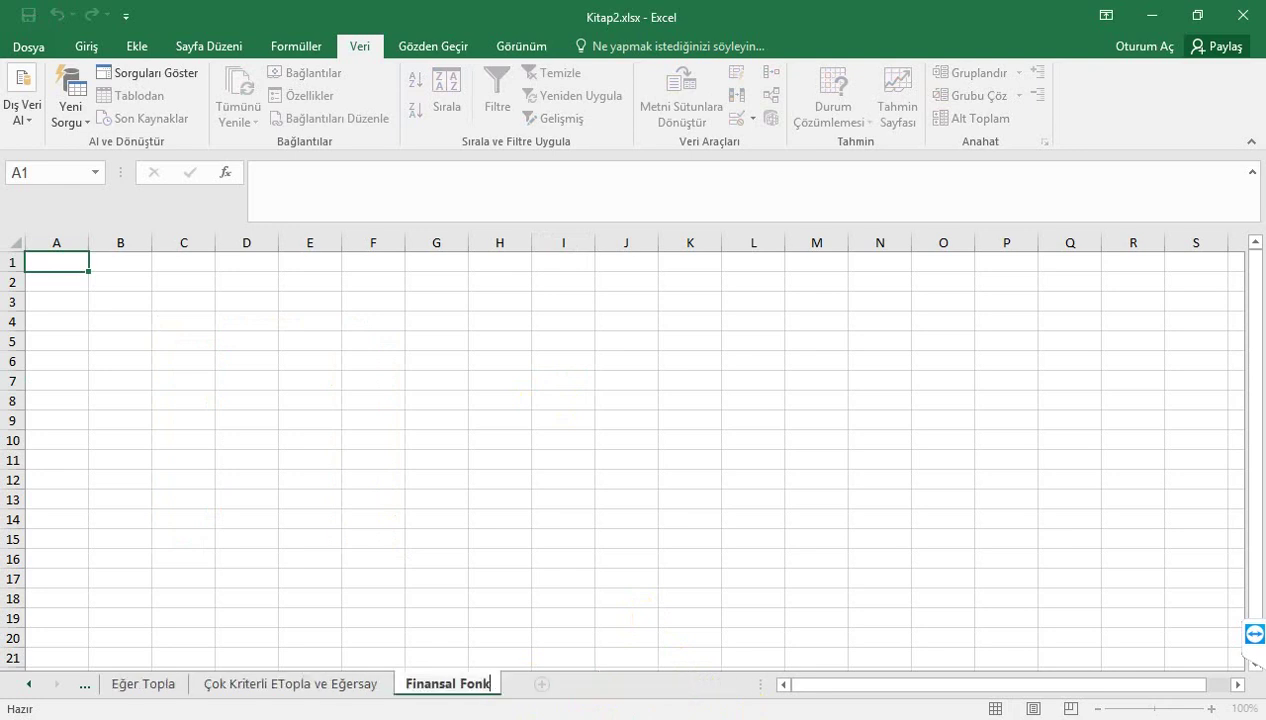
type("si")
type("yon")
key("Return")
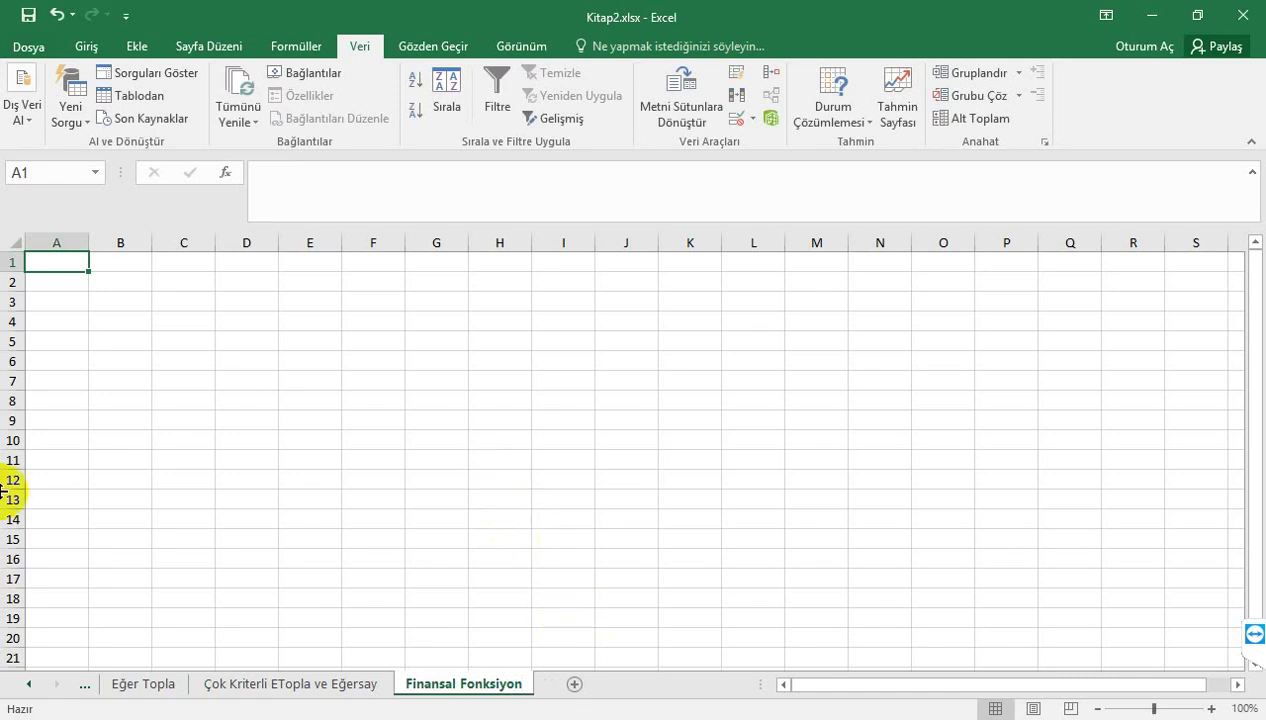
left_click(237, 344)
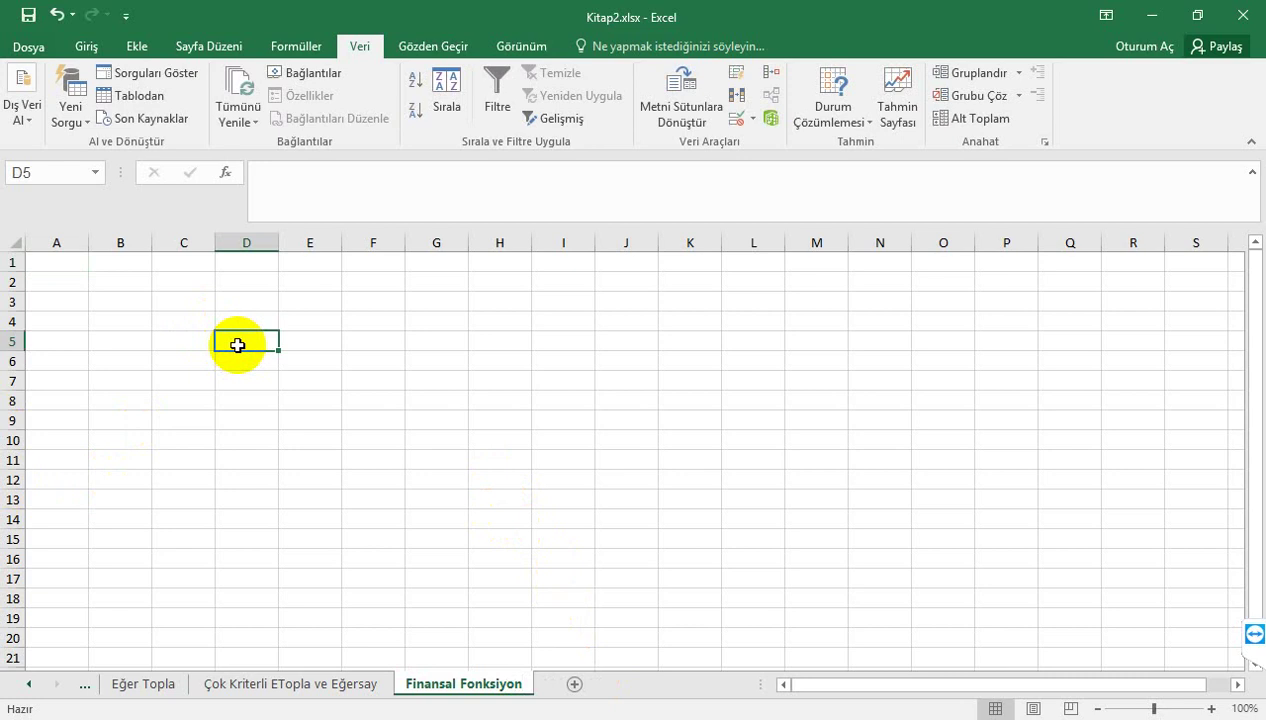
Step: Enter the labels 'Banka Aylık Faizi' and 'Dönem Sayısı' in column D, widening the column
type("Piyas")
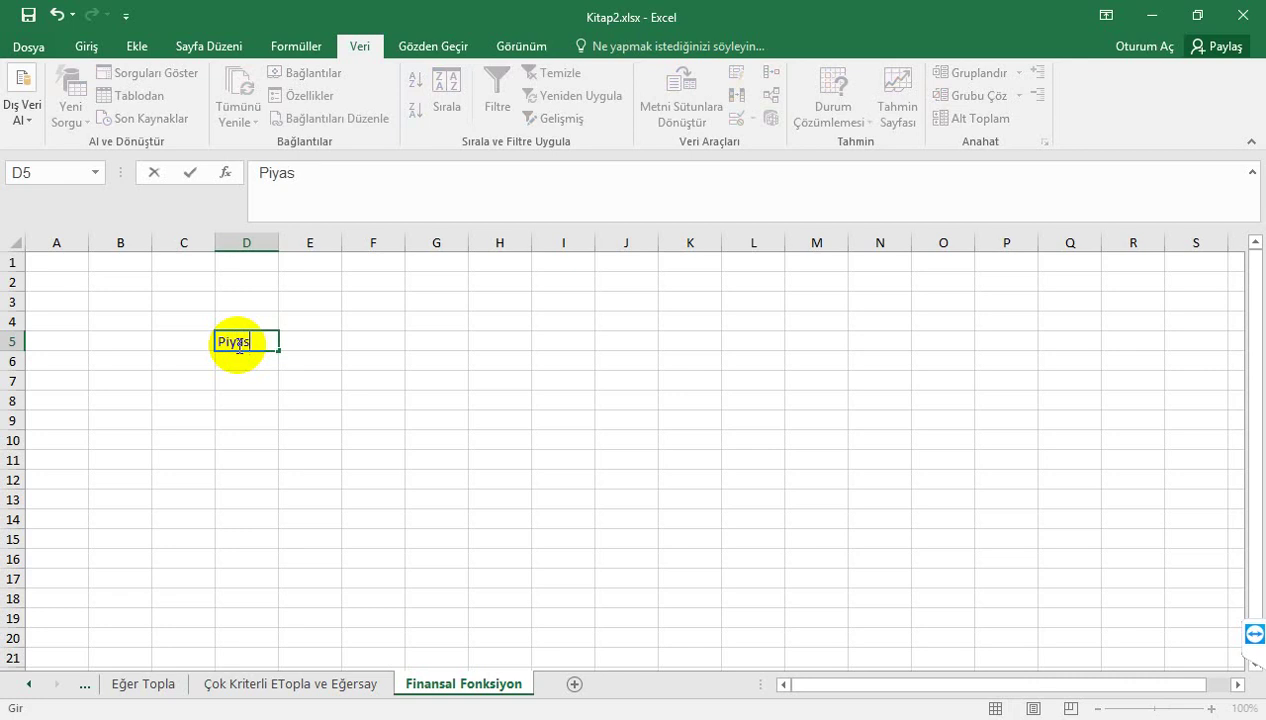
type("a")
key("BackSpace")
key("BackSpace")
key("BackSpace")
key("BackSpace")
key("BackSpace")
type("Banka A")
type("ylık Faizi")
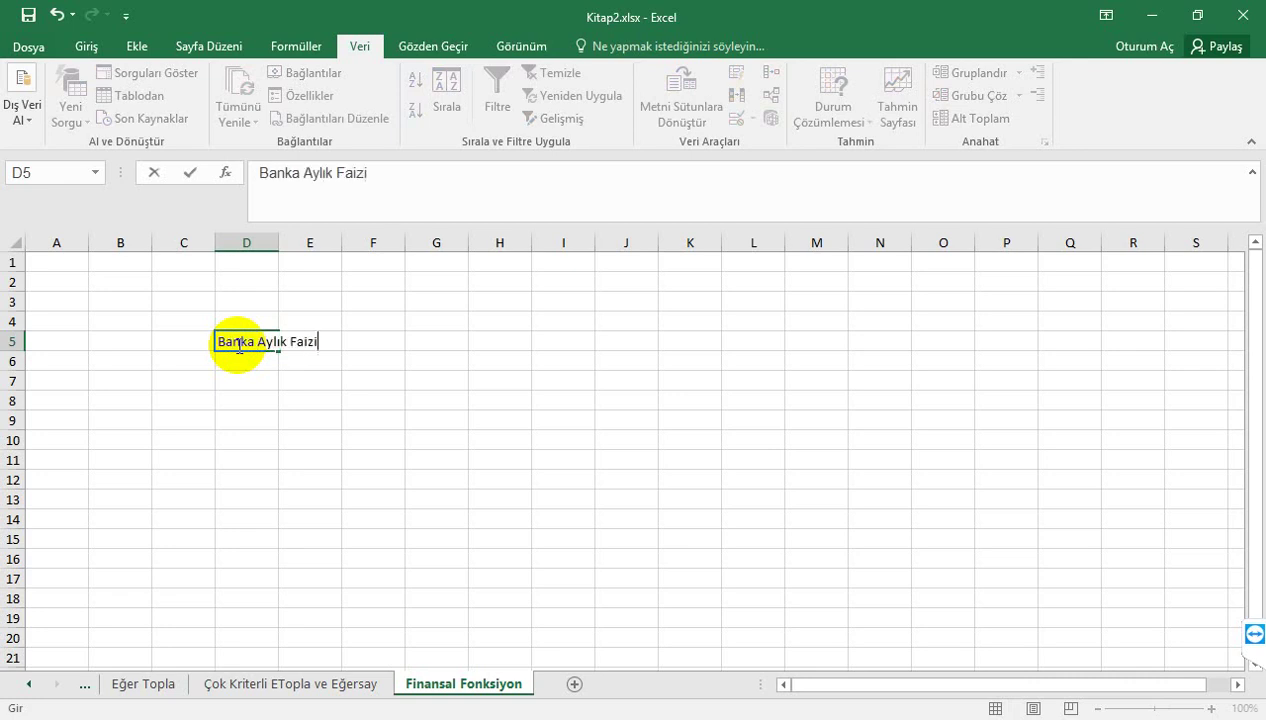
key("Return")
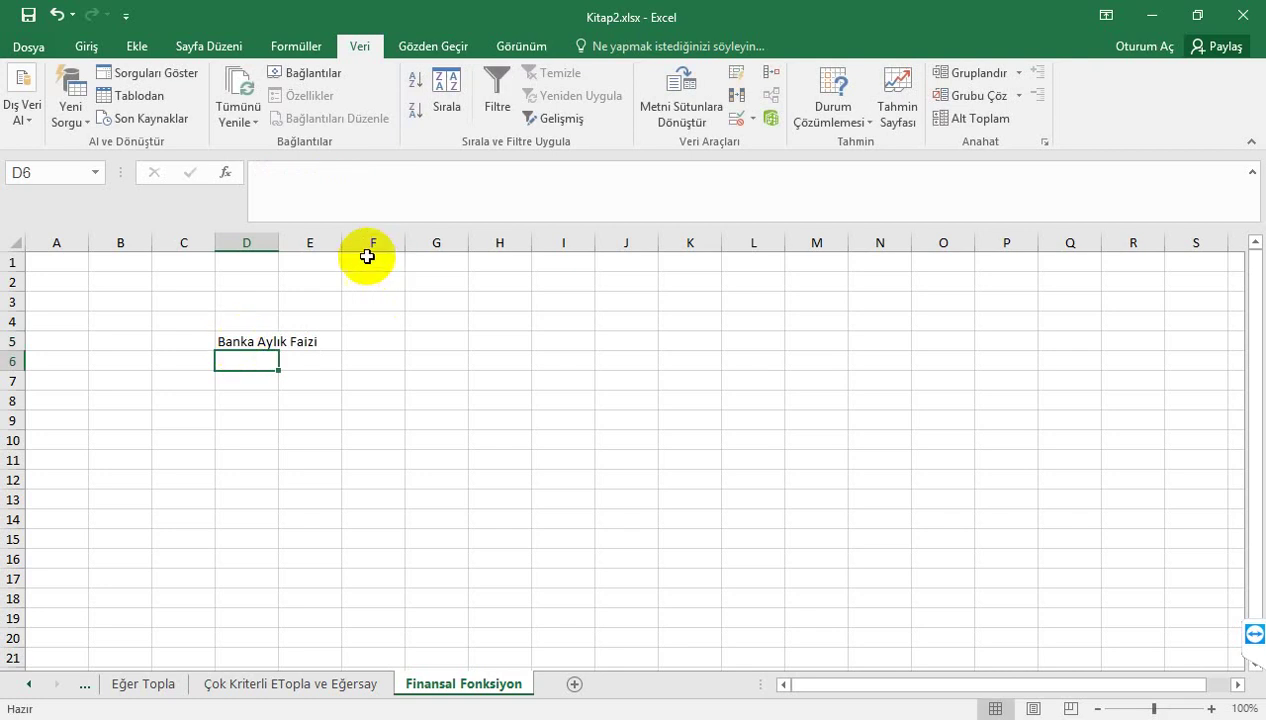
double_click(279, 243)
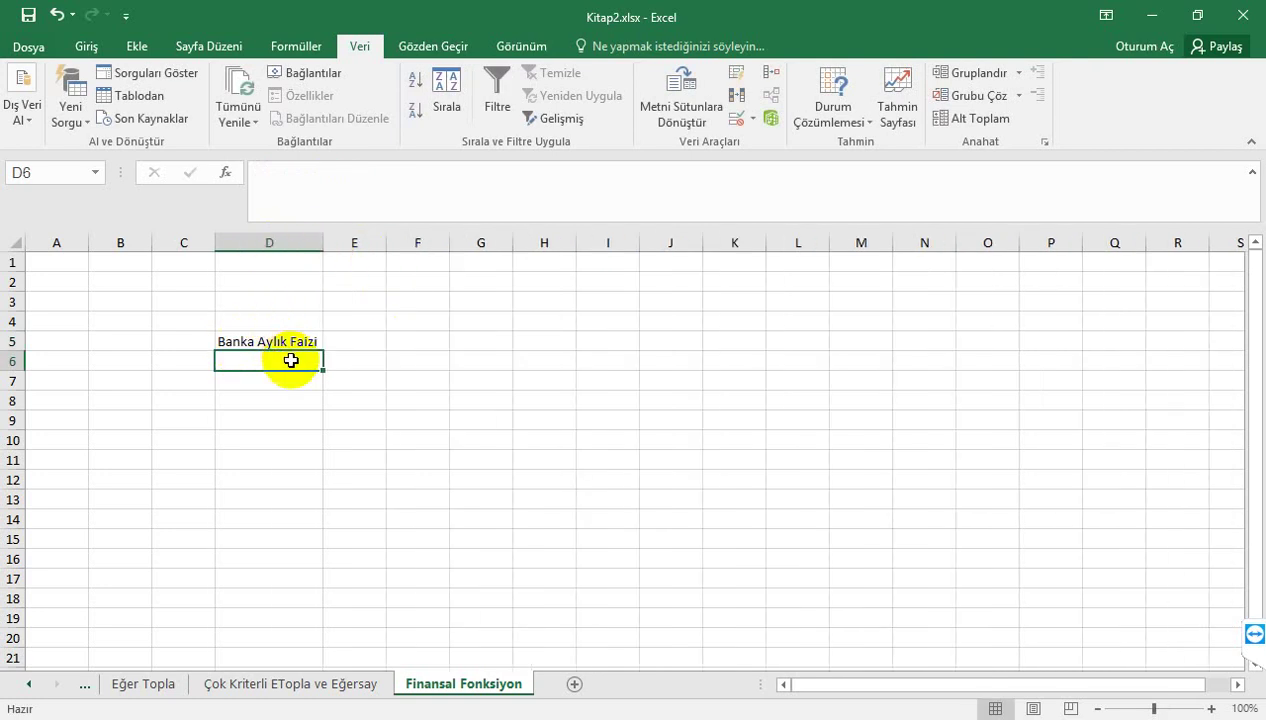
type("Dönem SAyısı")
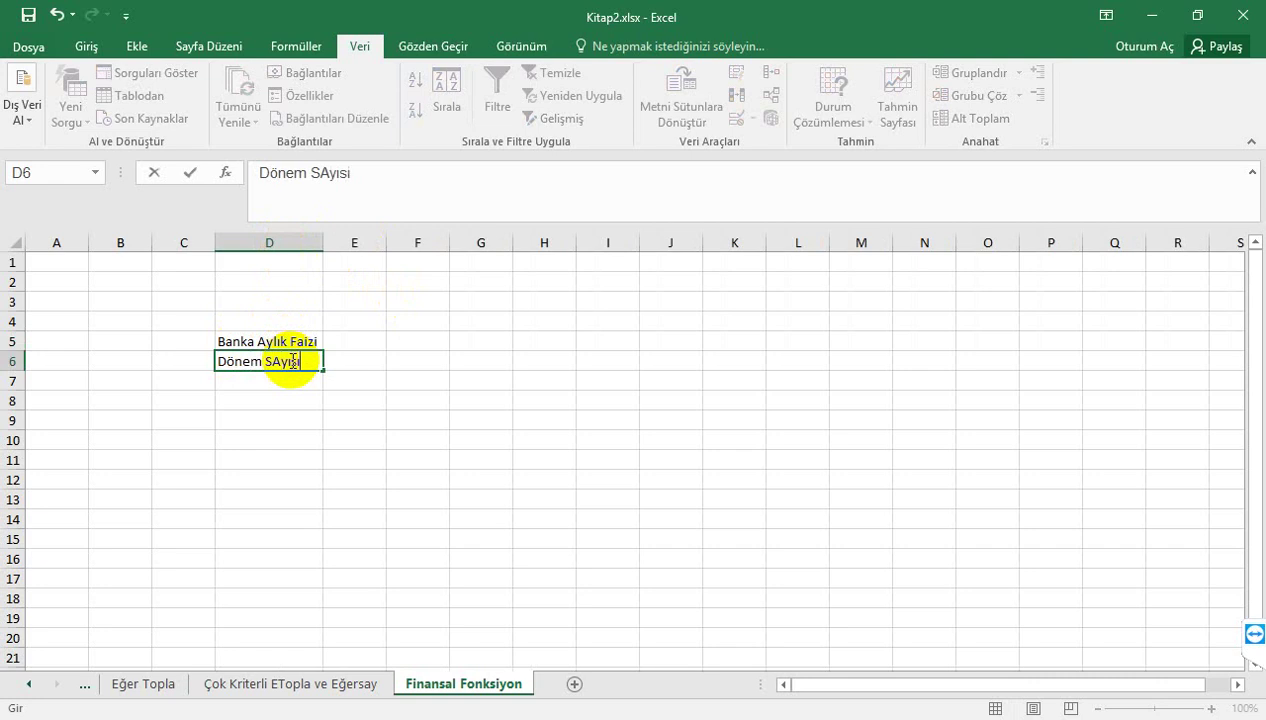
key("Return")
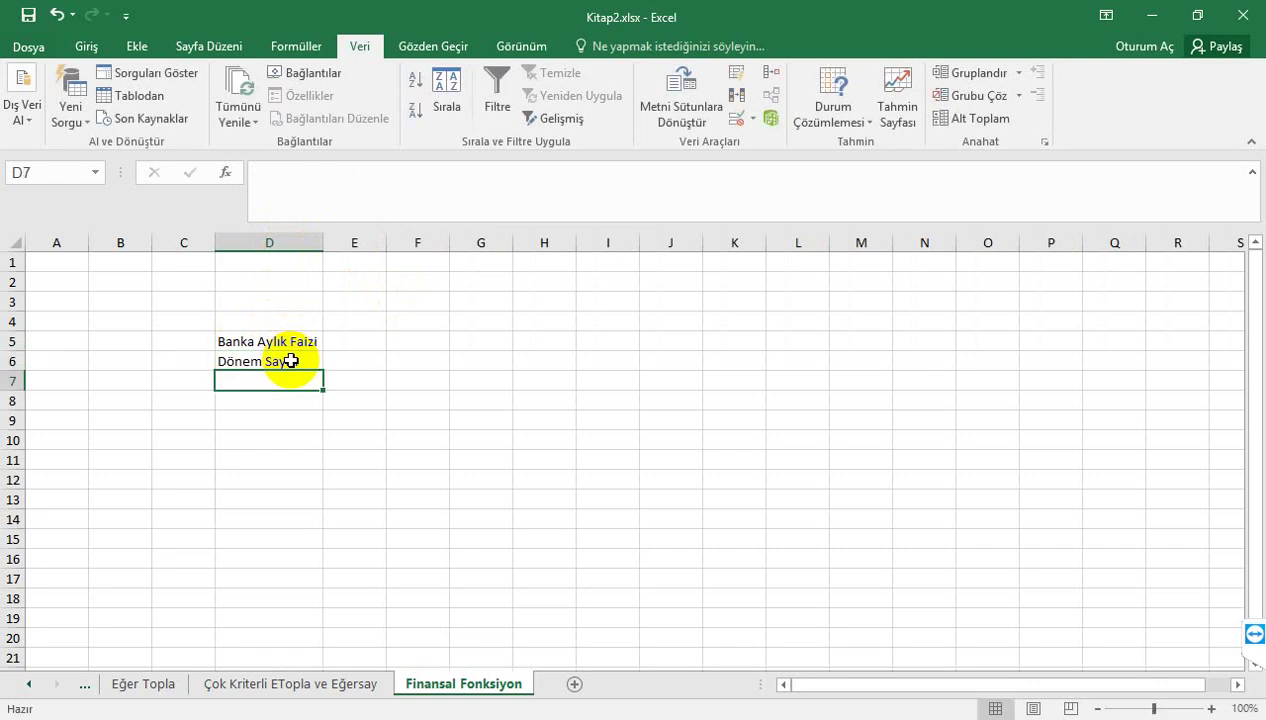
Step: Add 'Borç miktarı' and, after a blank row, 'Aylık Geri Ödeme' in D9, then autofit column D
type("Borç")
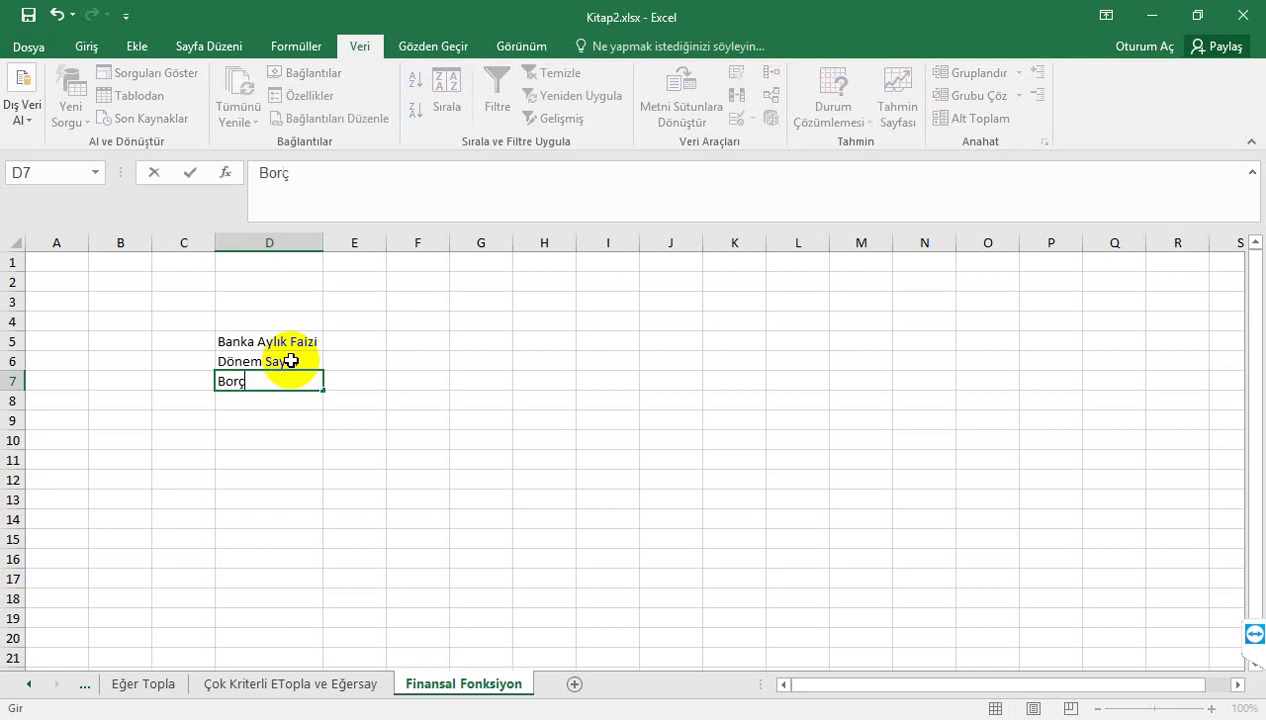
type(" miktarı")
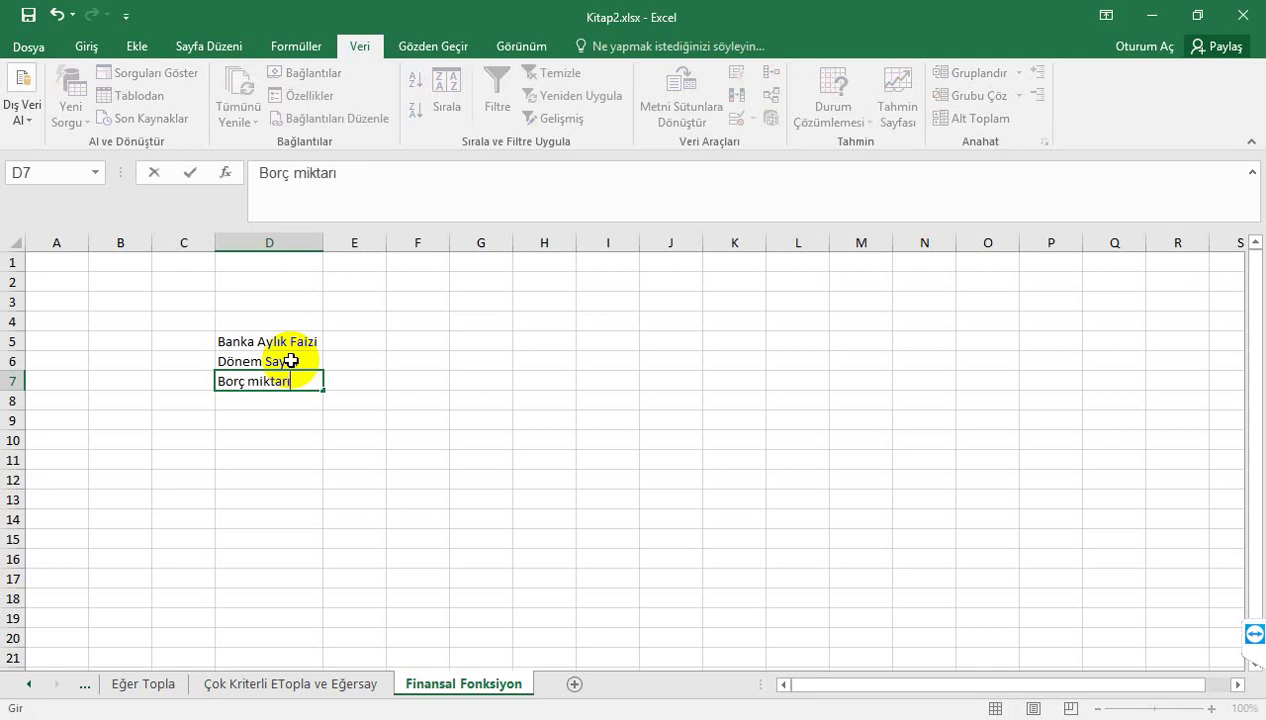
key("Return")
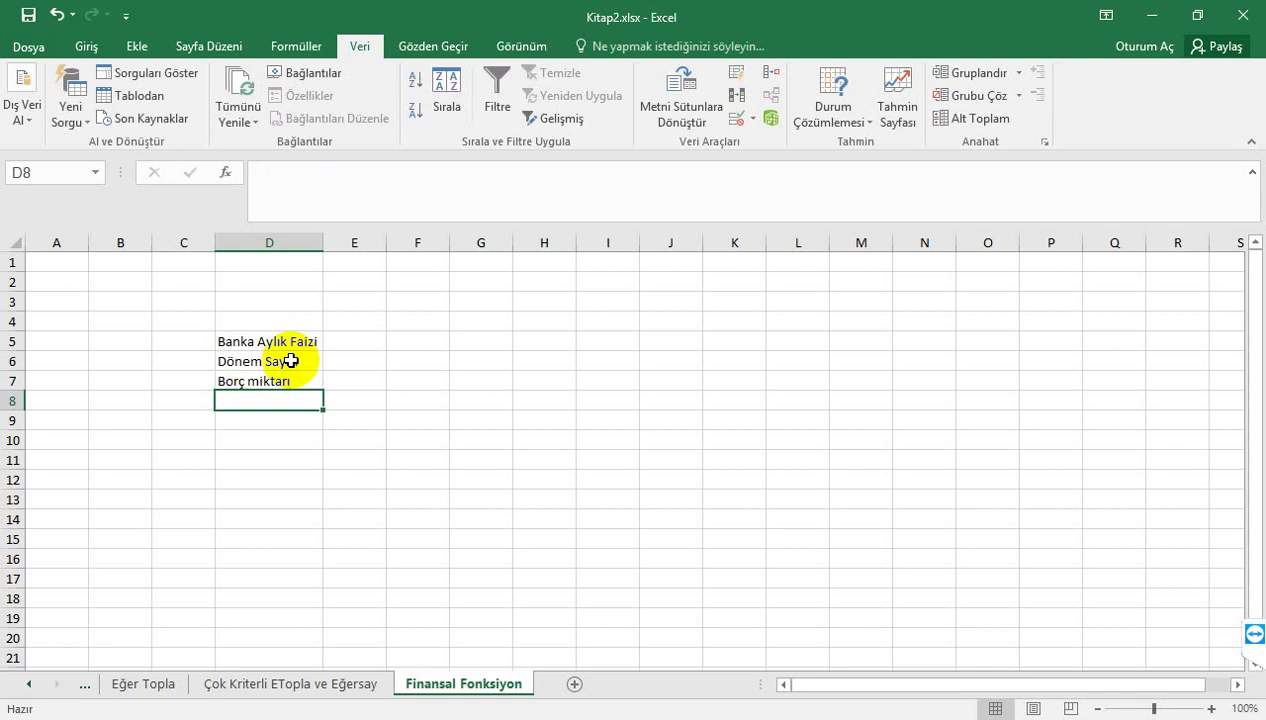
key("Return")
type("Aylık Ö")
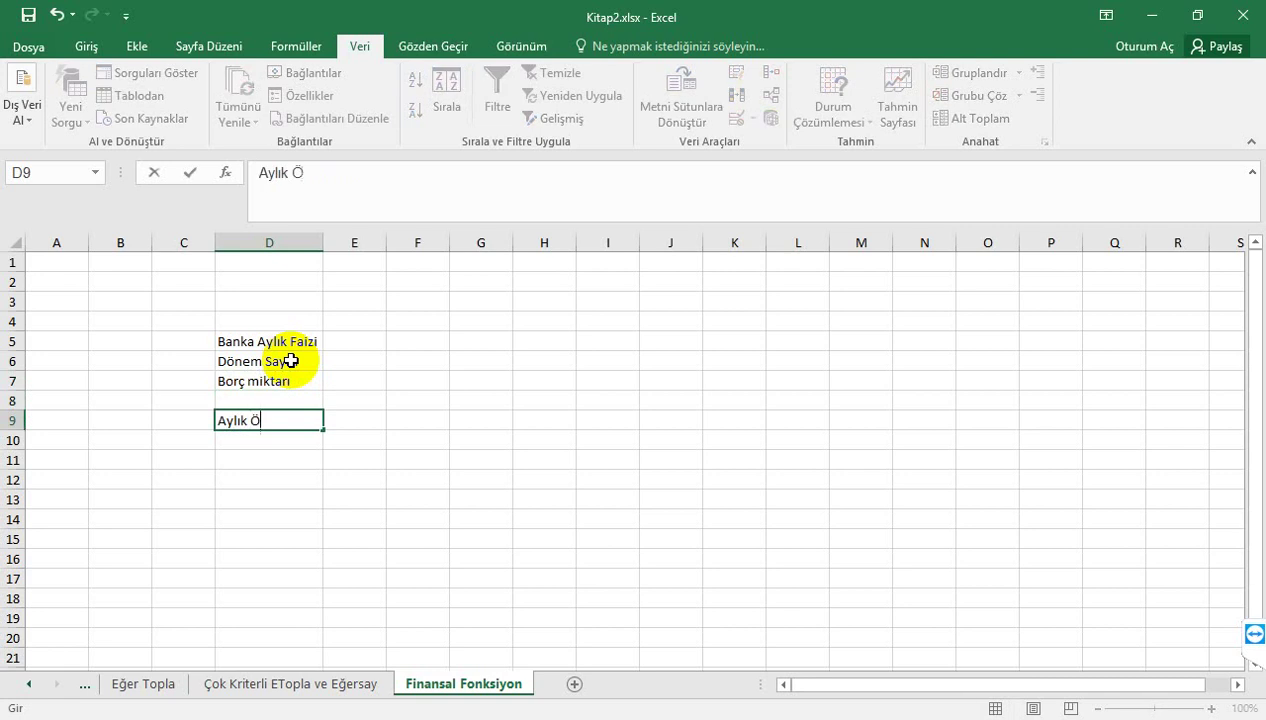
type("dem")
key("BackSpace")
key("BackSpace")
key("BackSpace")
key("BackSpace")
type("Geri ")
type("Ödeme")
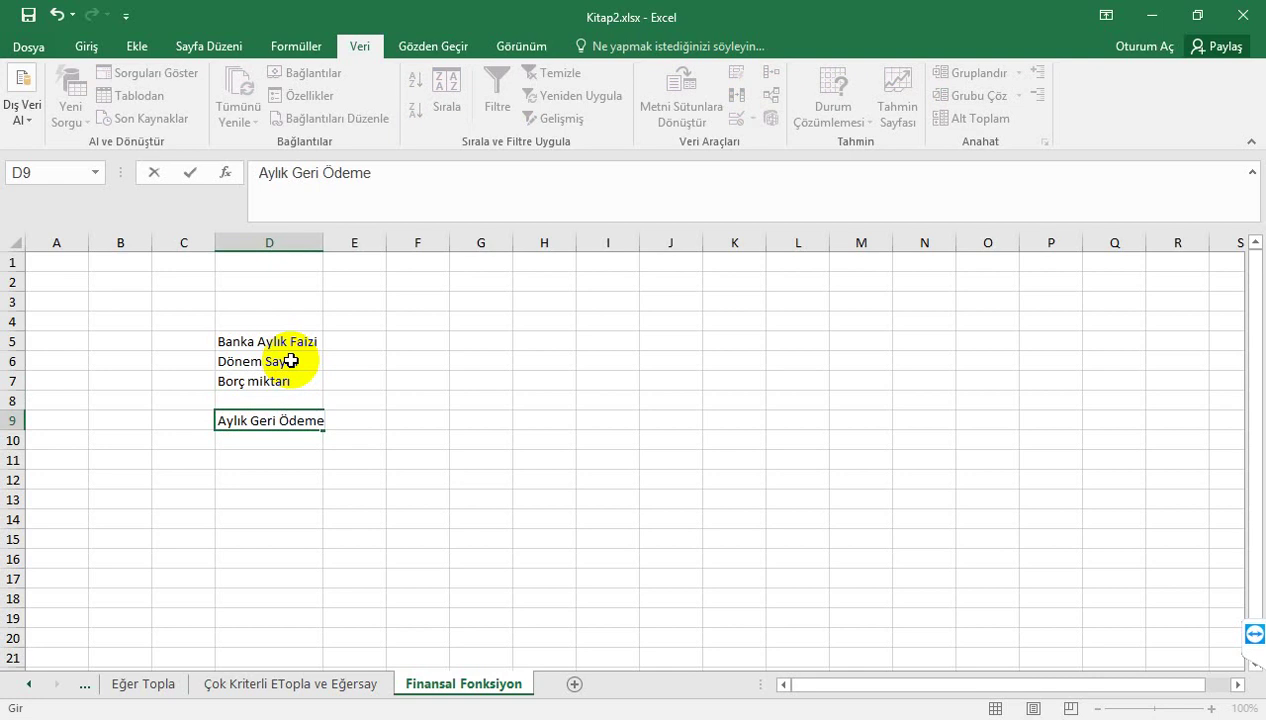
key("Return")
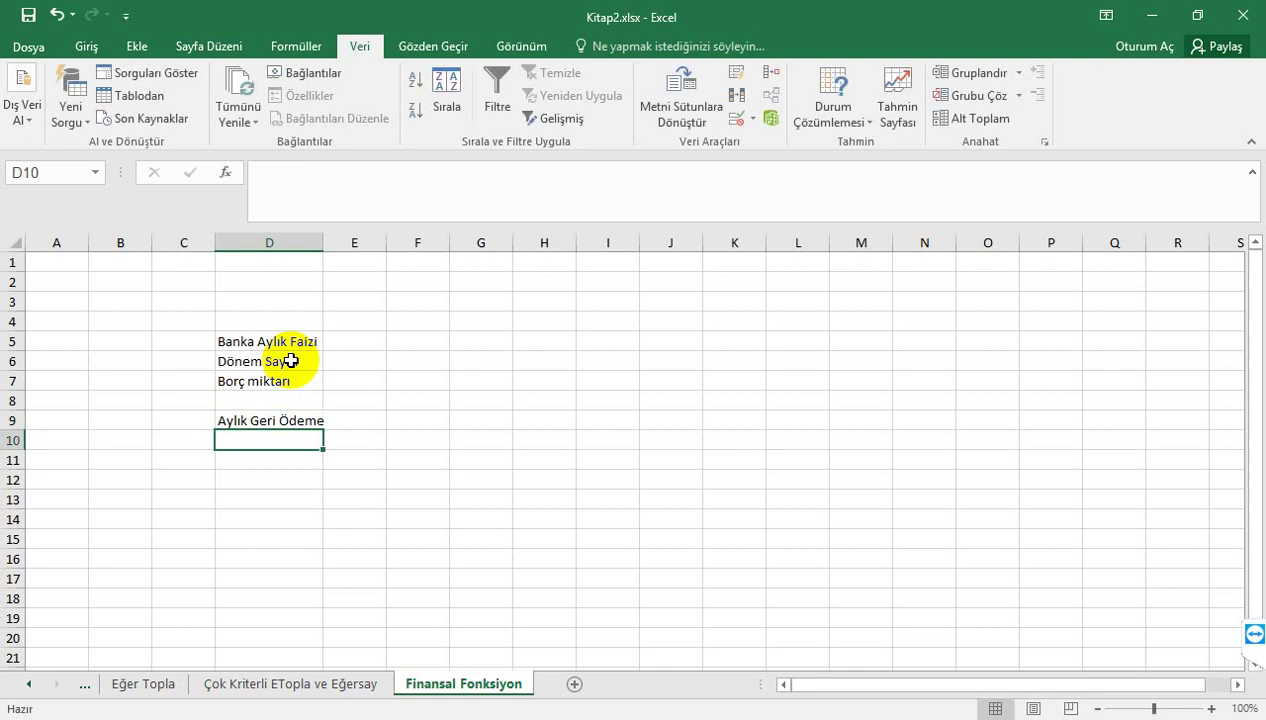
double_click(323, 243)
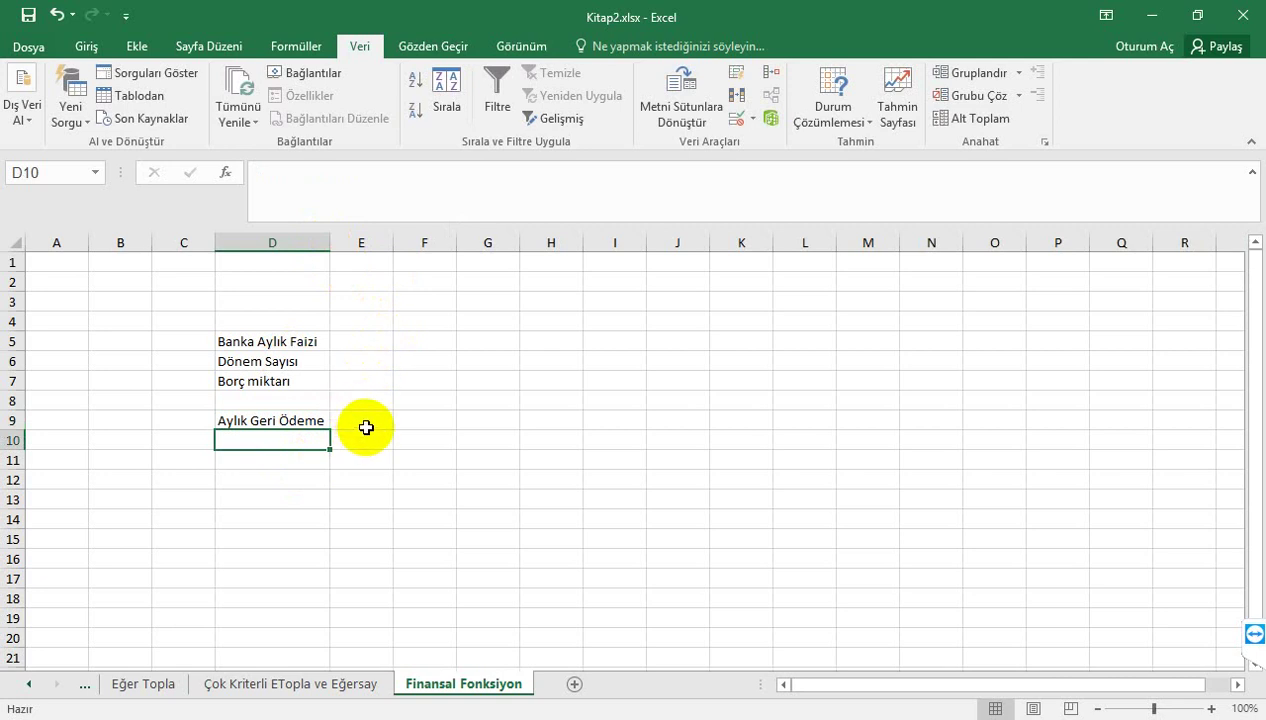
Step: Enter the monthly interest rate 0.013 in E5
left_click(352, 341)
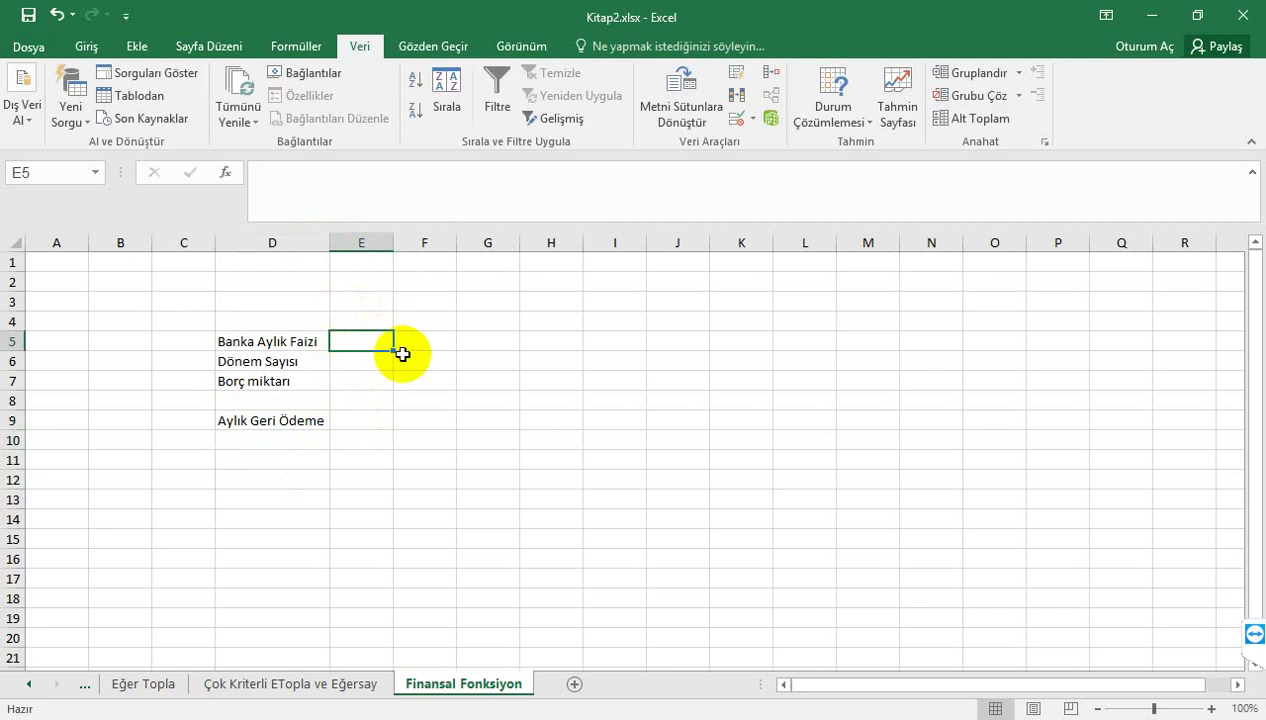
type(".0")
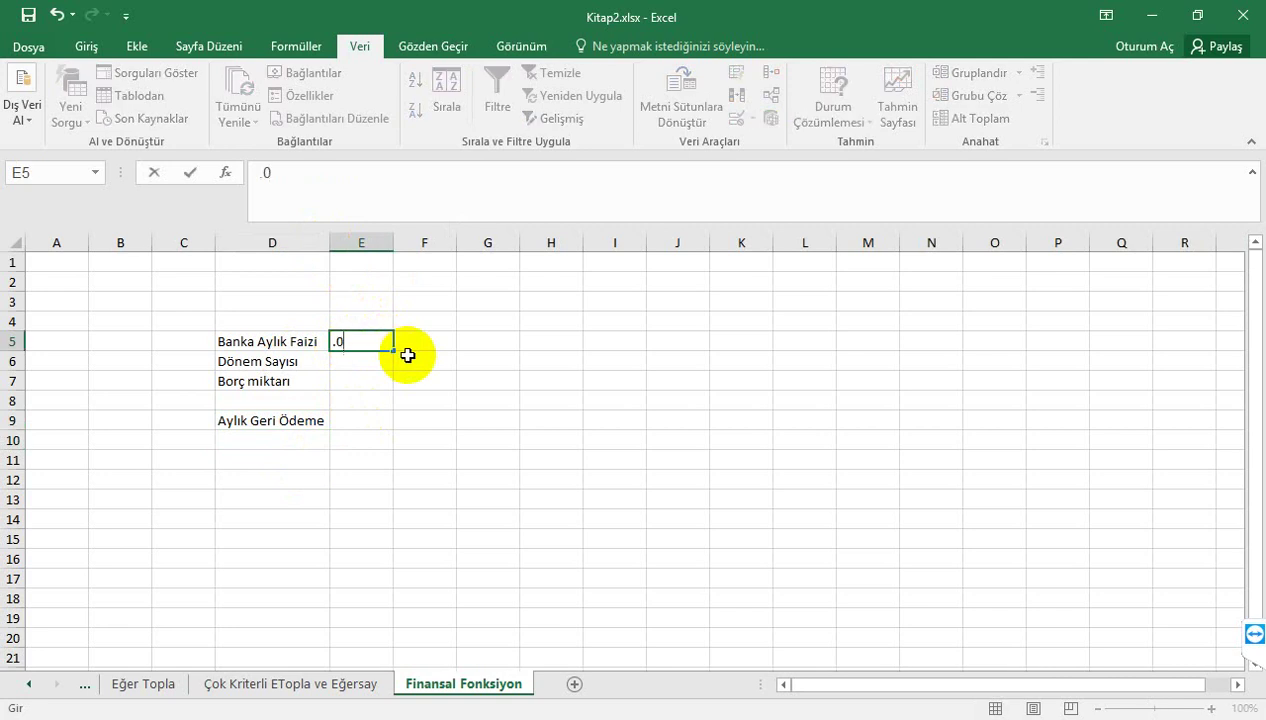
type("01")
type("3")
key("BackSpace")
key("BackSpace")
key("BackSpace")
type("1")
type("3")
key("Return")
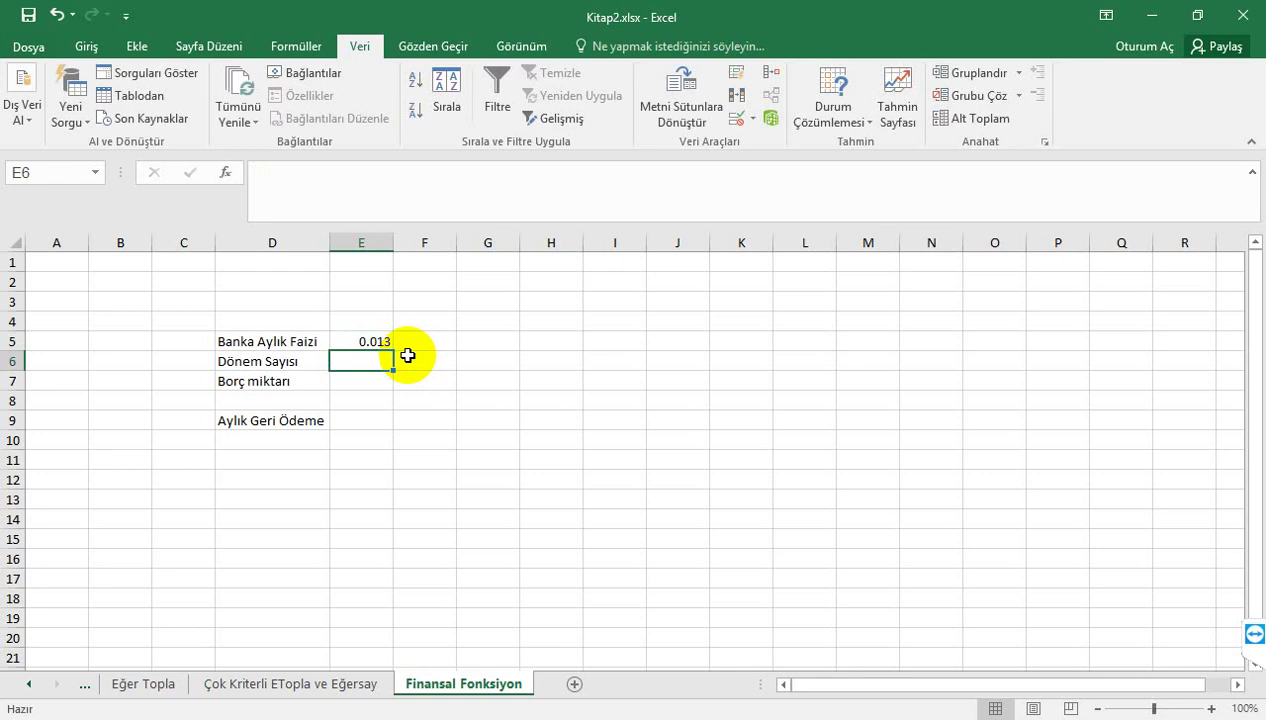
Step: Format E5 as a percentage with one decimal so it reads 1.3%
left_click(375, 342)
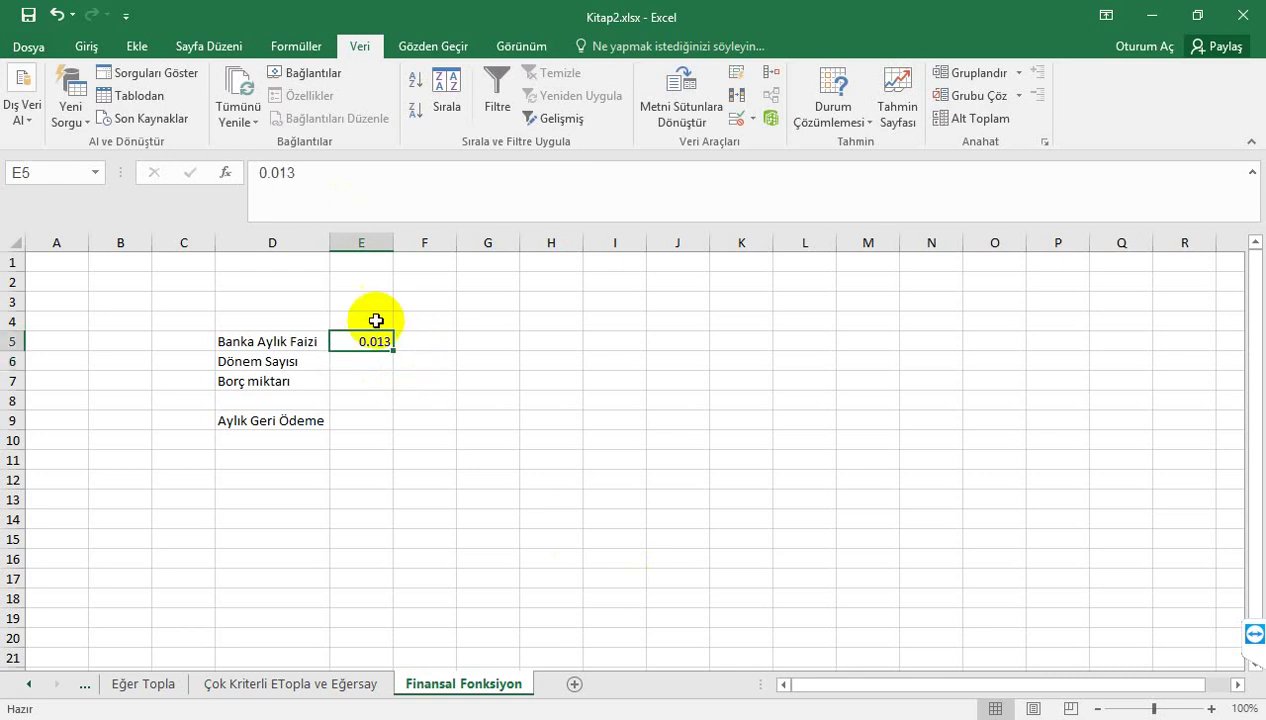
left_click(30, 48)
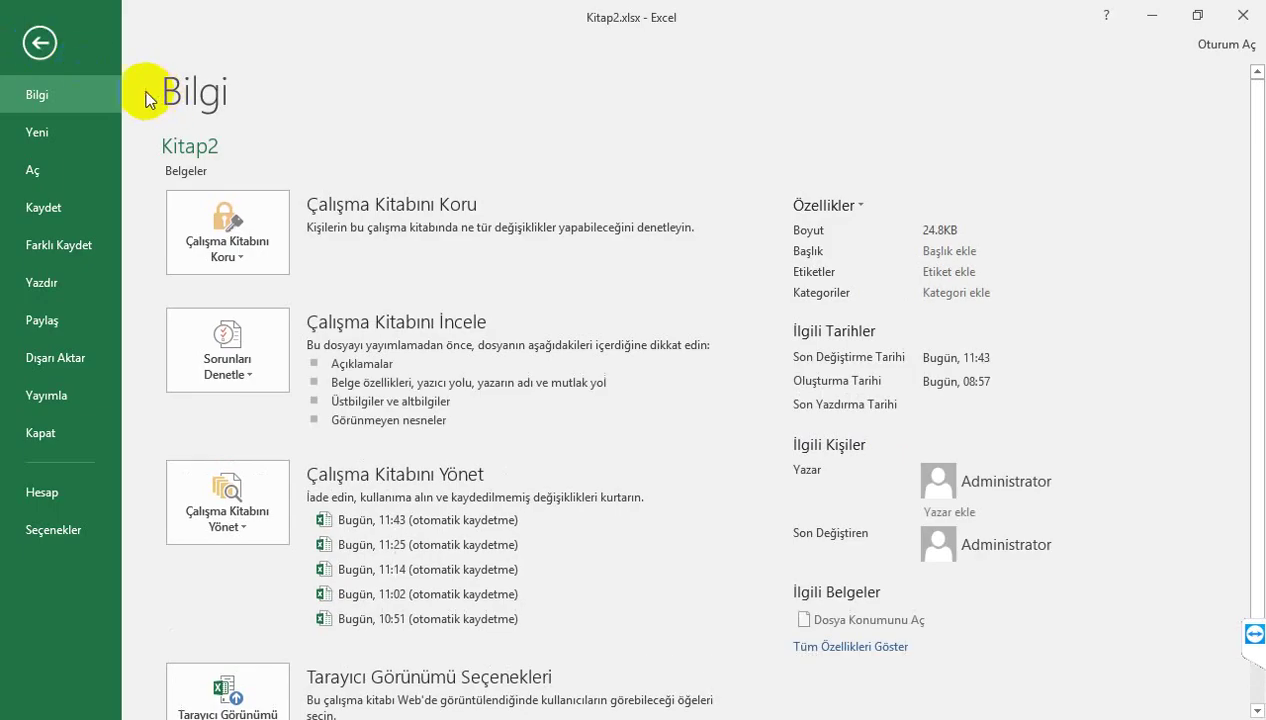
left_click(42, 44)
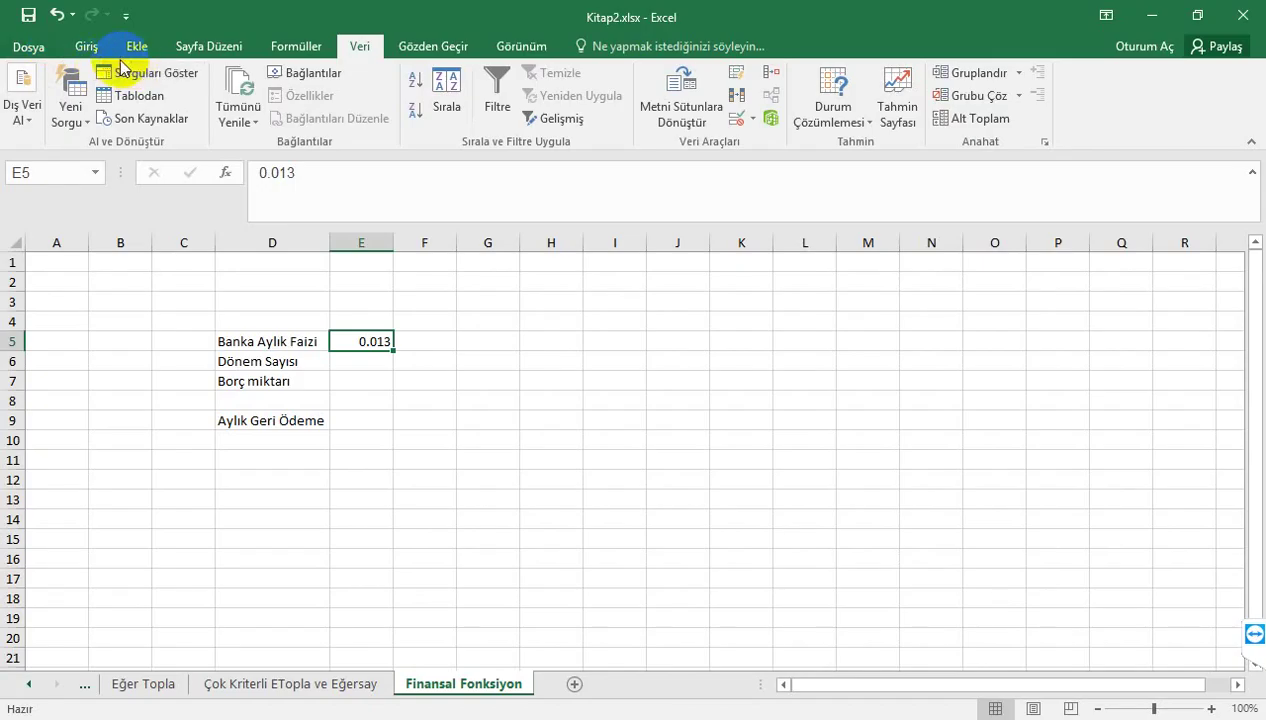
left_click(87, 50)
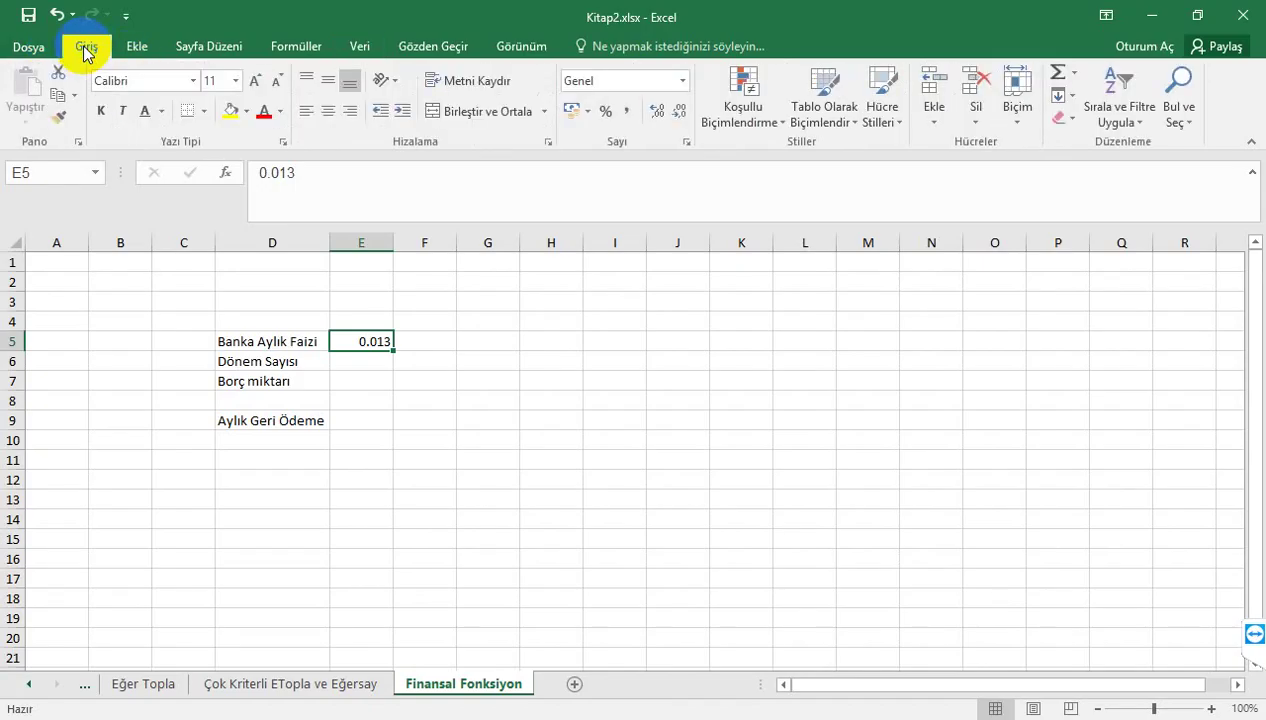
left_click(604, 113)
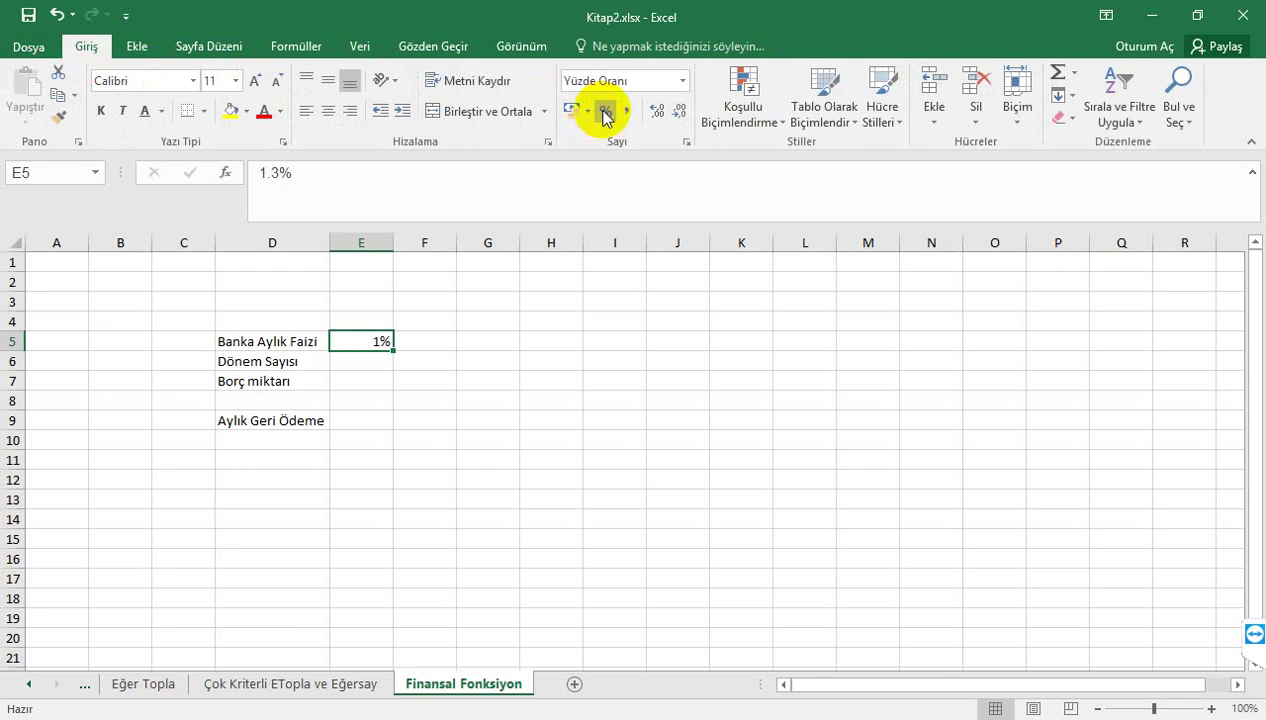
left_click(657, 111)
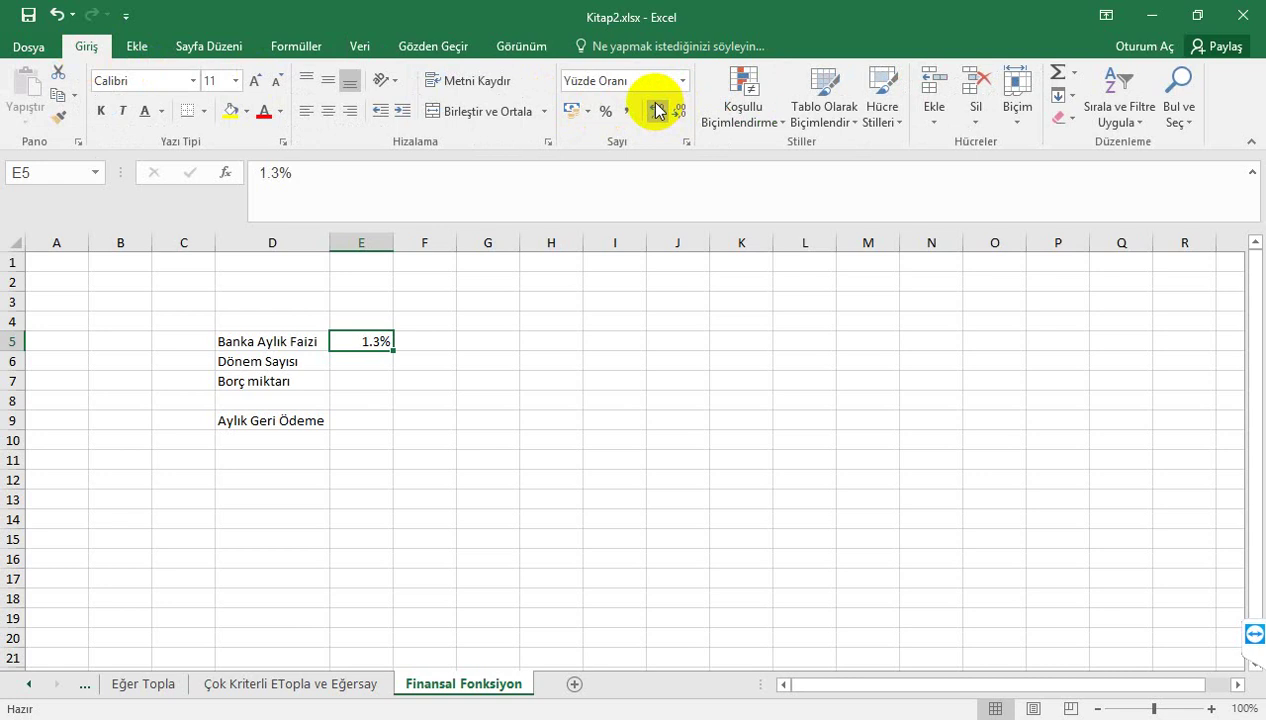
left_click(379, 363)
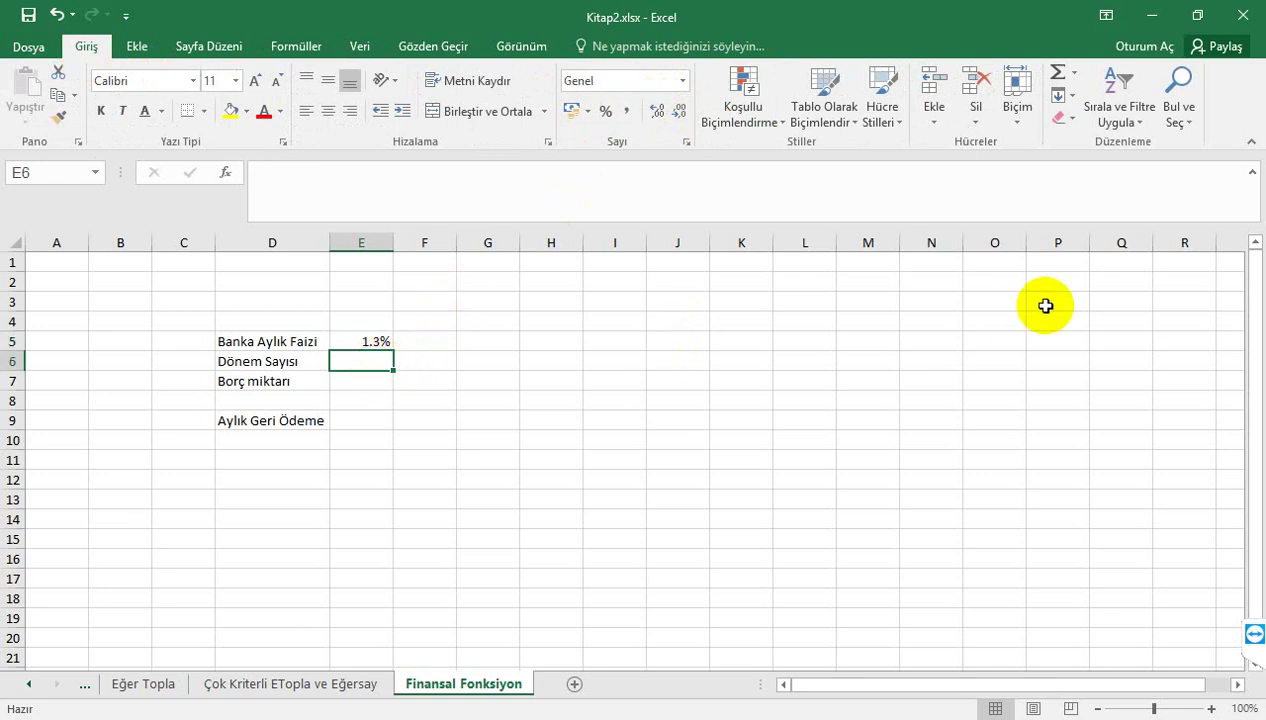
Step: Enter 36 periods in E6 and a loan amount of 10000 in E7
type("36")
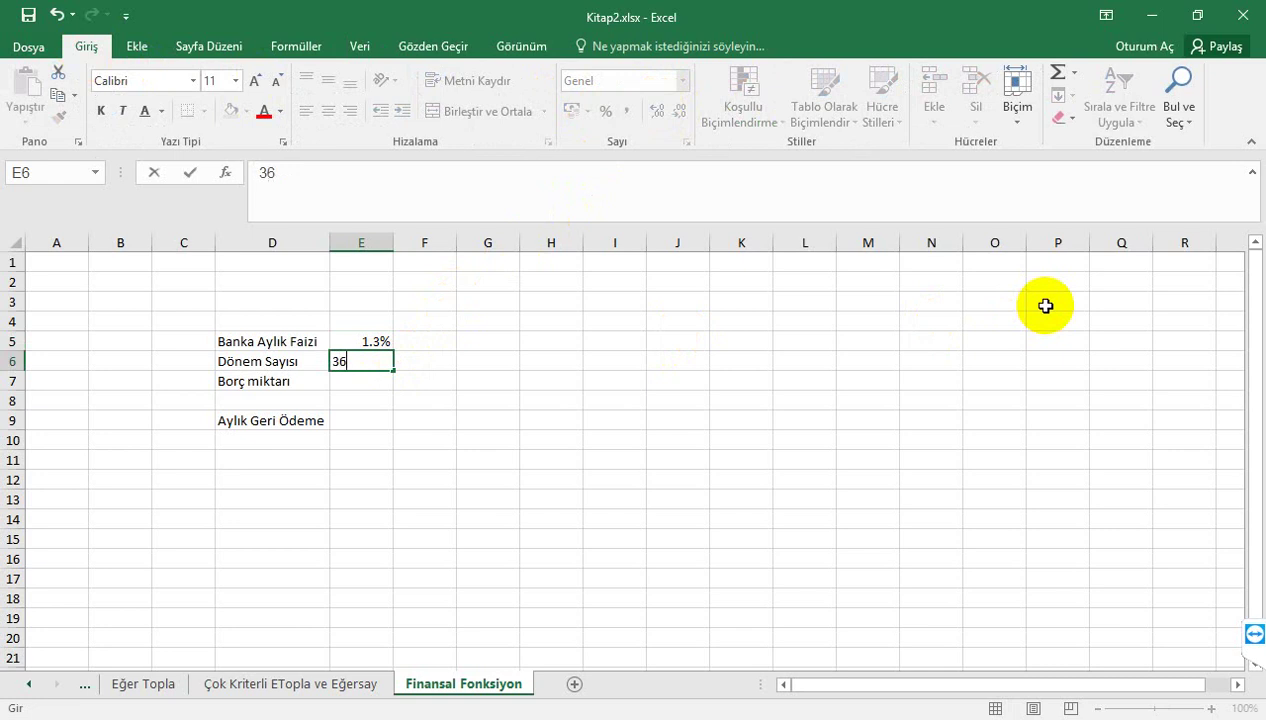
key("Return")
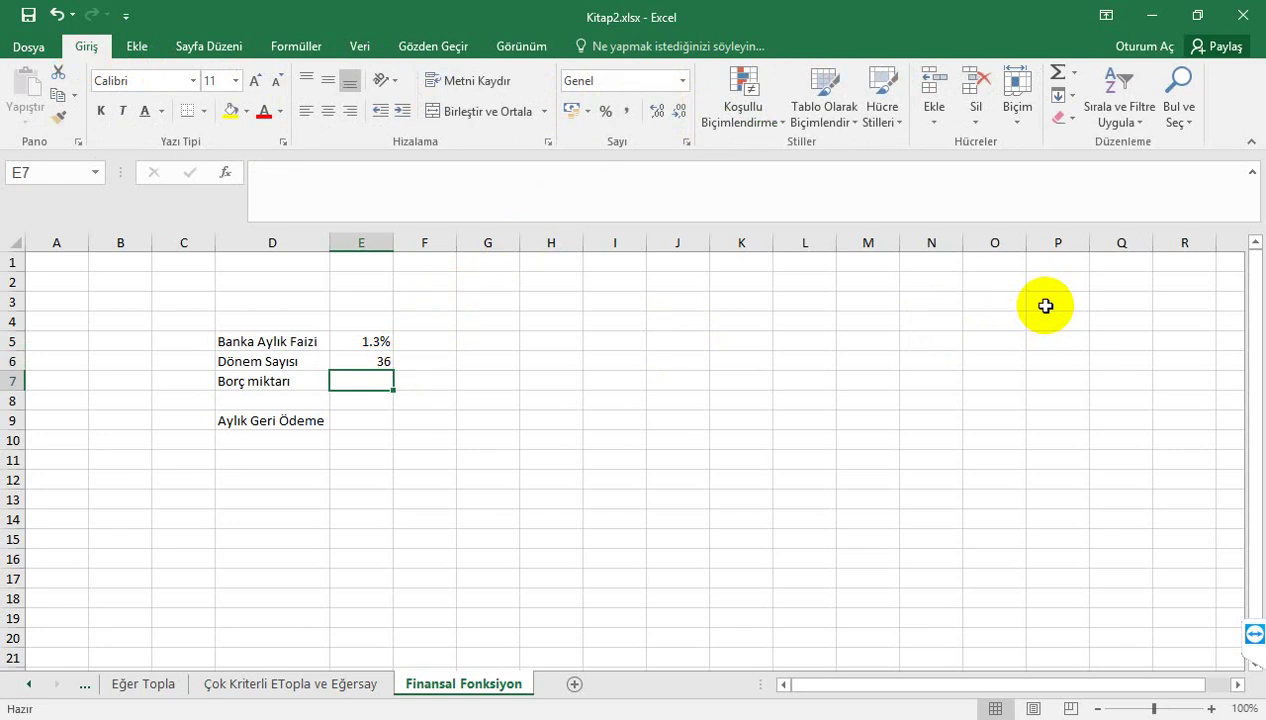
type("100")
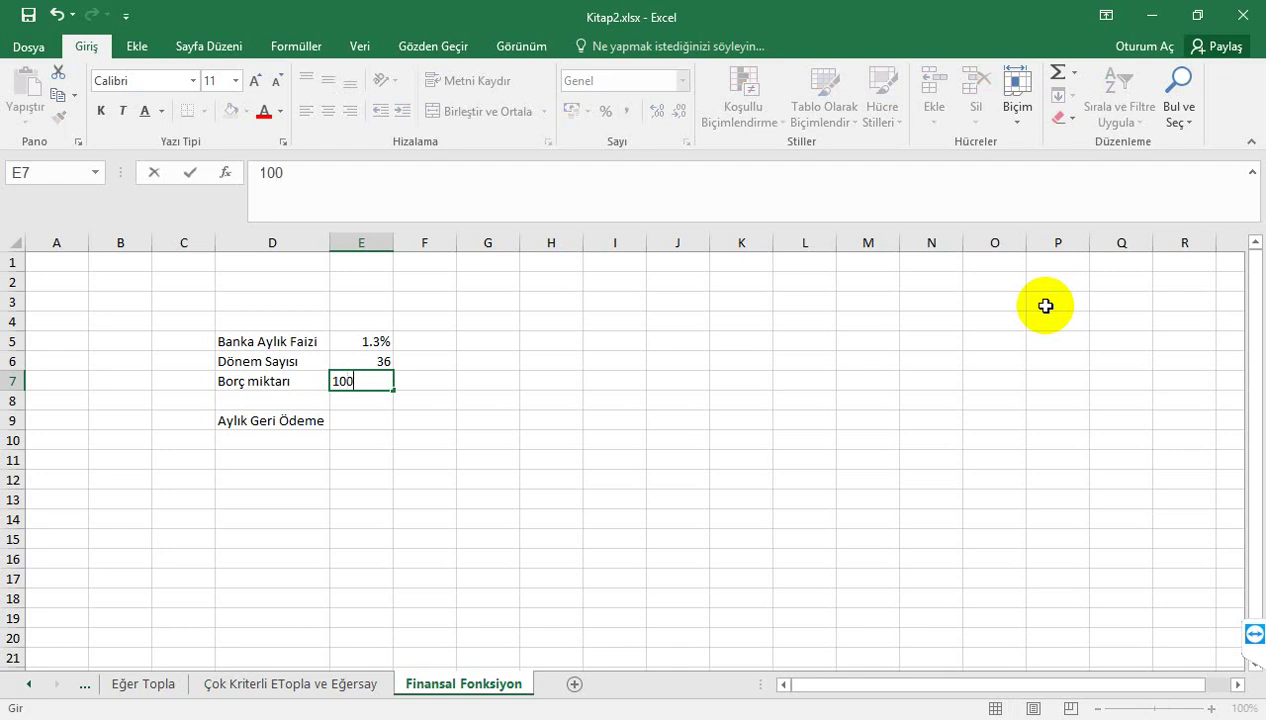
type("00")
key("Return")
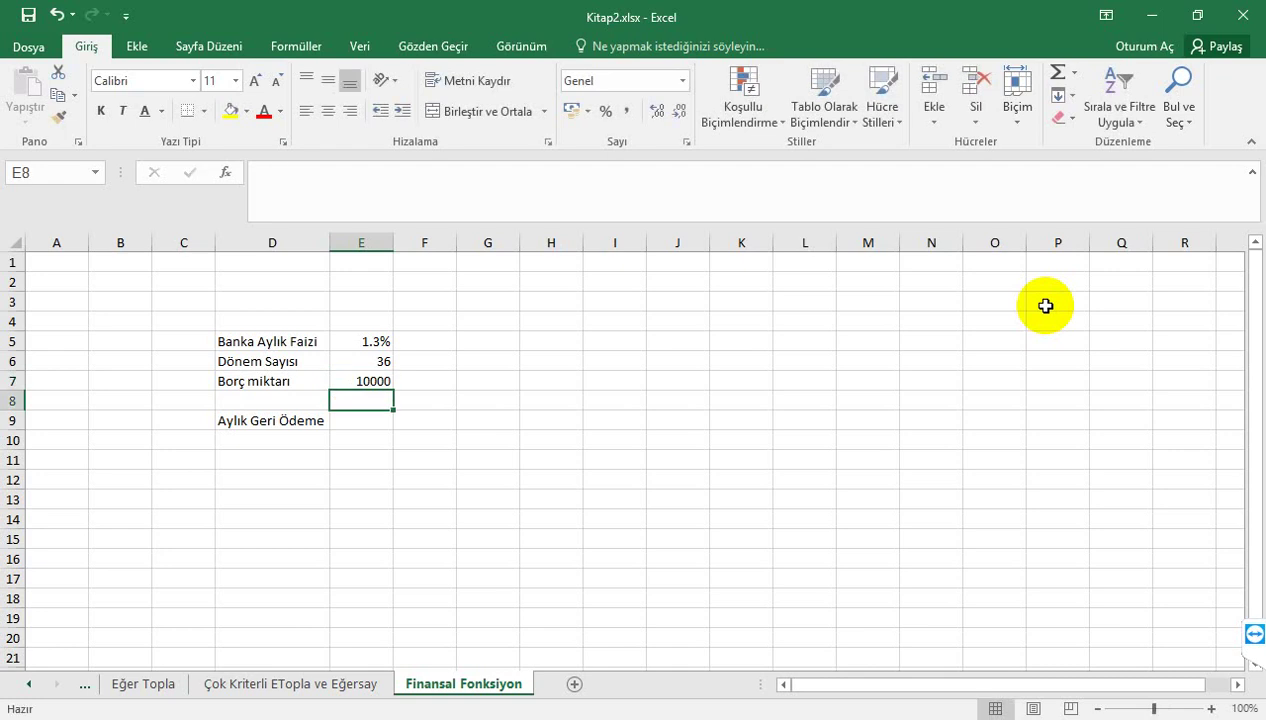
Step: Format the E7 loan amount as Turkish lira currency, showing ₺10,000.00
left_click(385, 375)
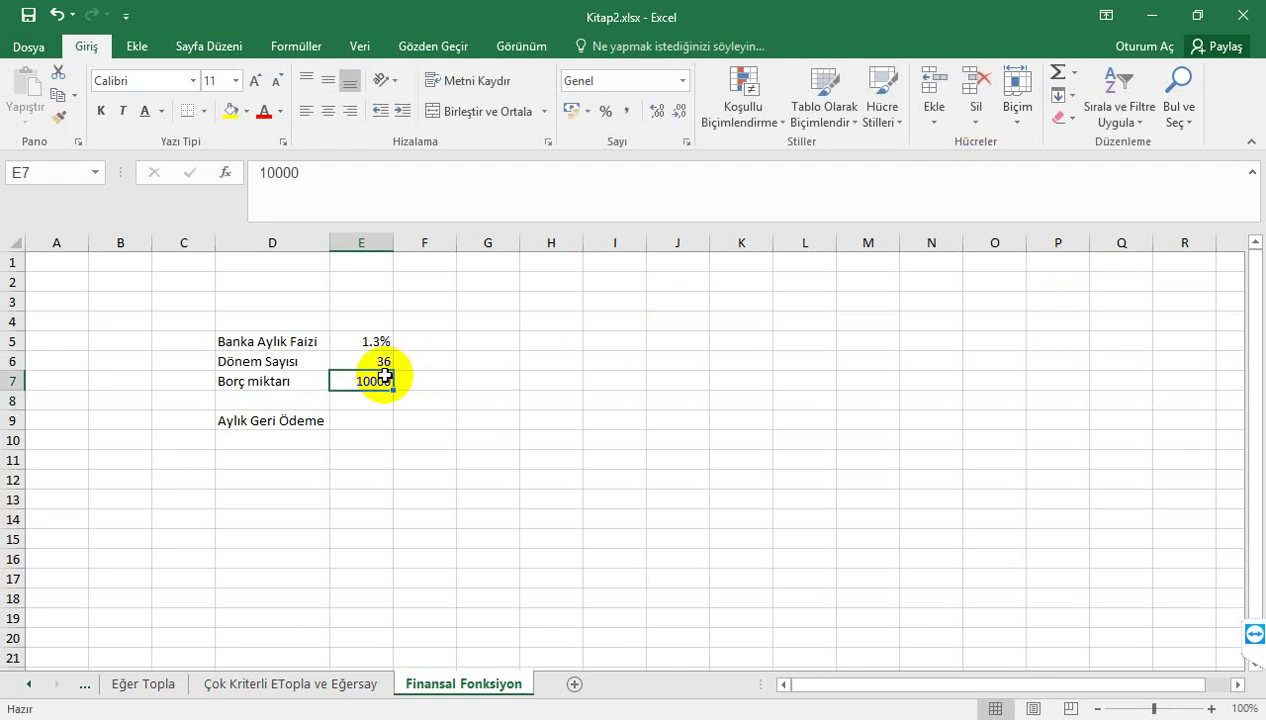
left_click(589, 113)
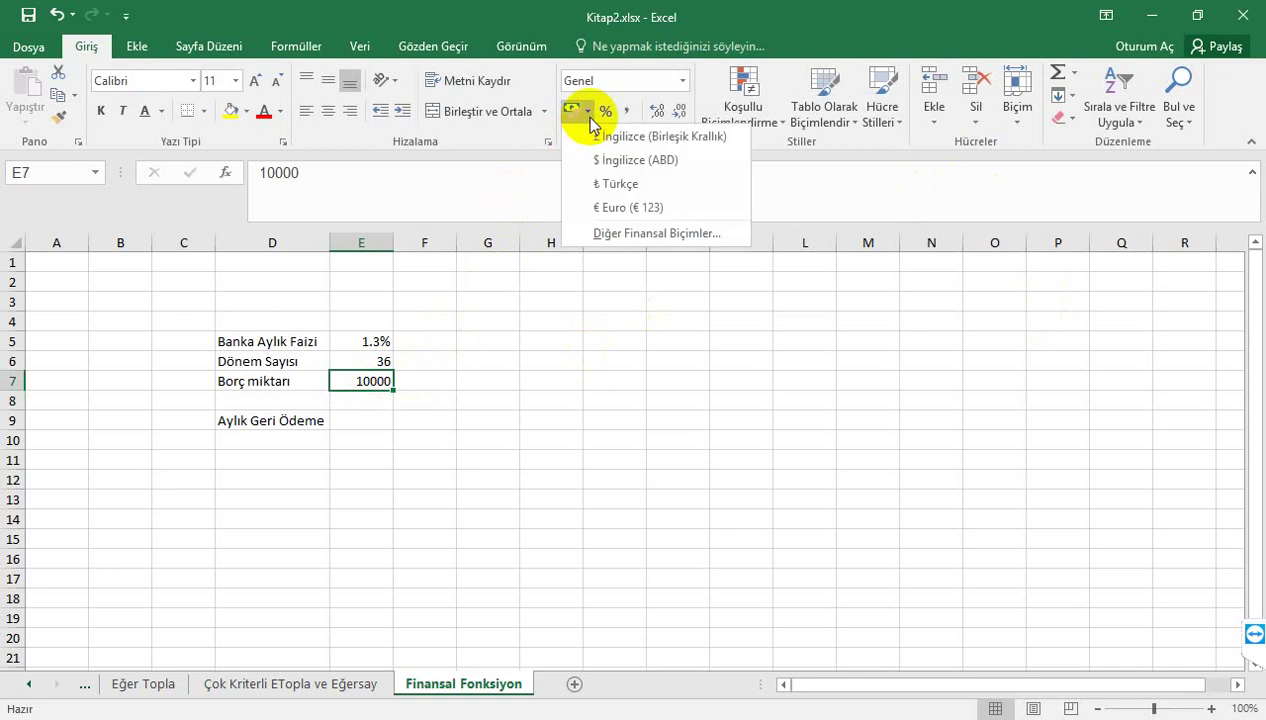
left_click(600, 183)
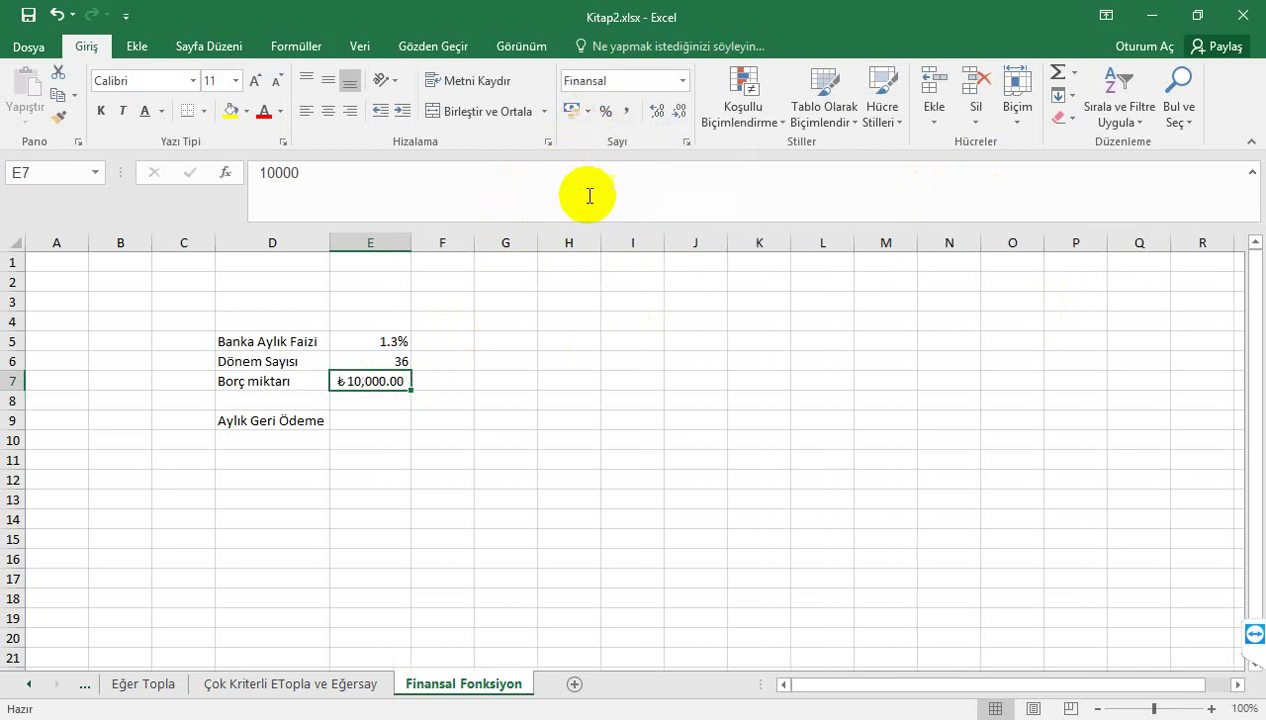
left_click(387, 422)
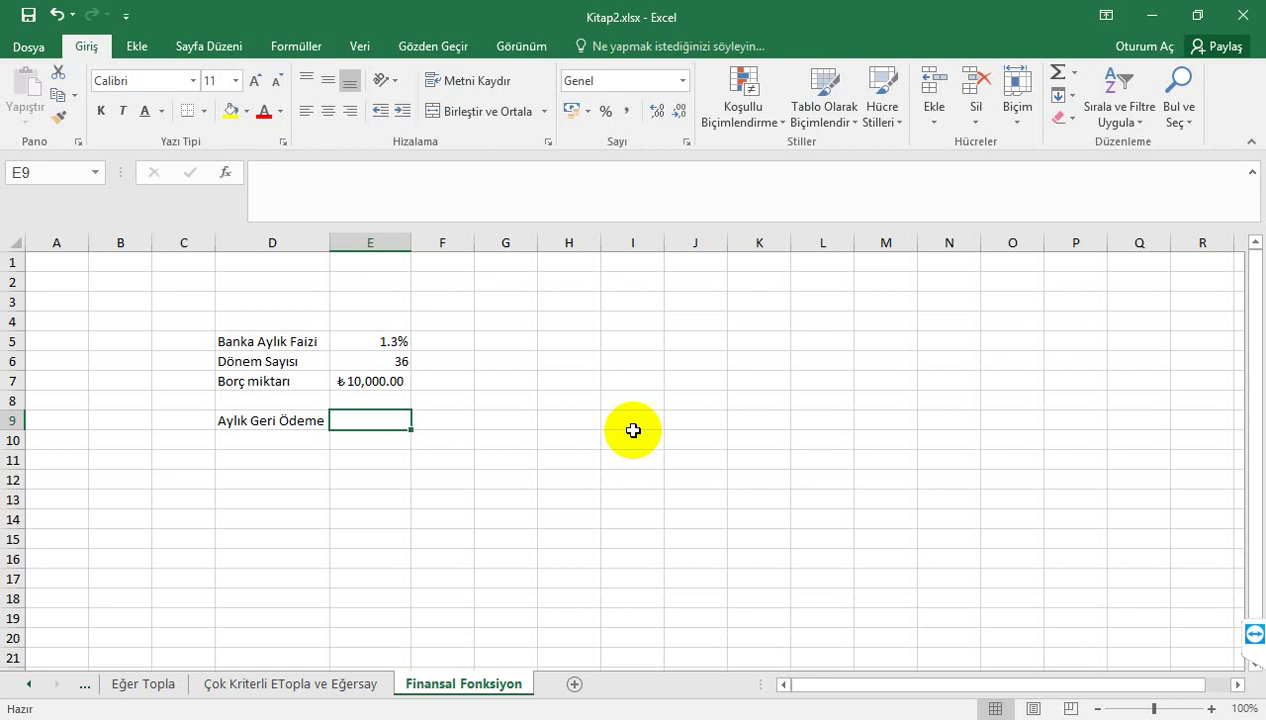
Step: Begin =DEVRESEL_ÖDEME(E5,E6 in E9, using E5 as the rate and E6 as the periods
type("=dev")
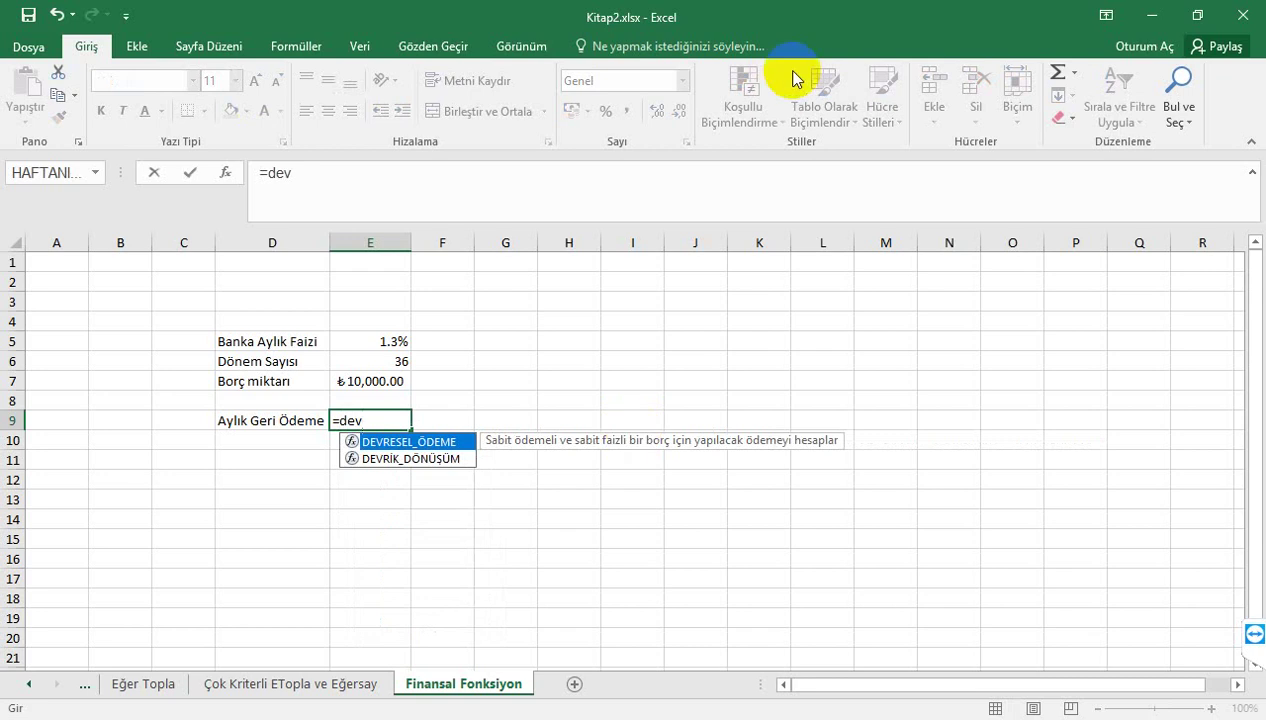
double_click(449, 451)
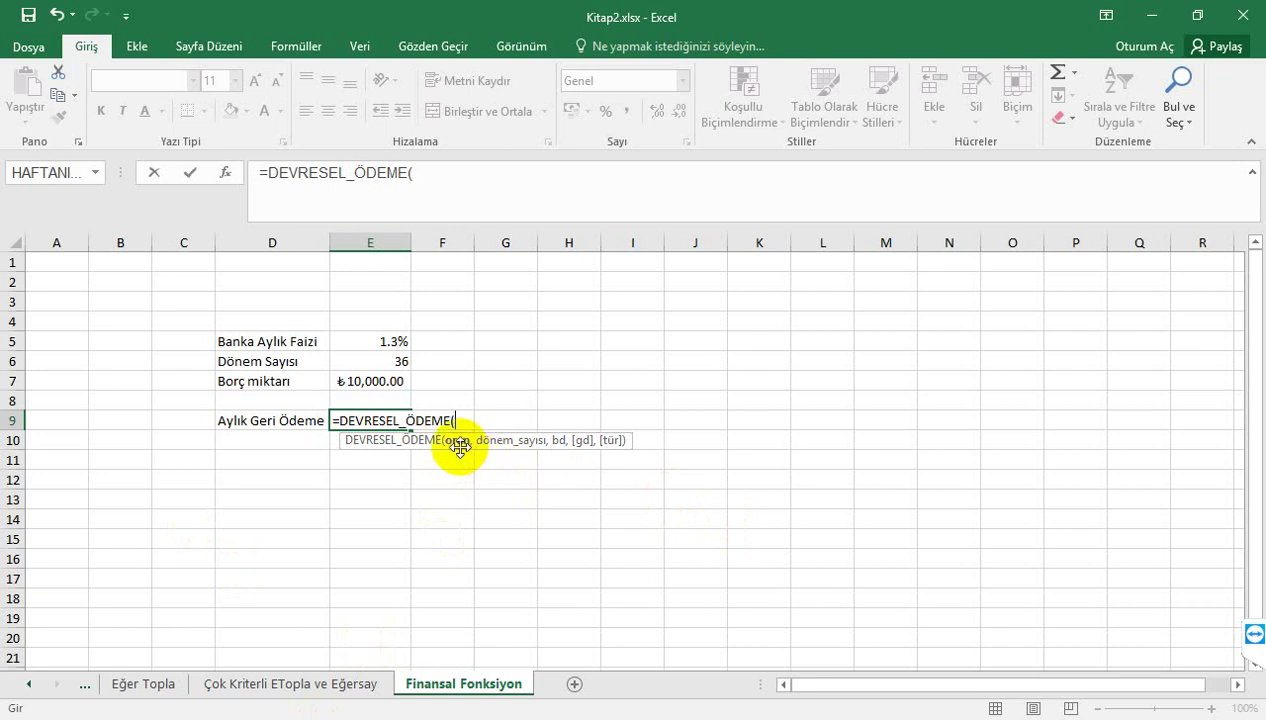
left_click(390, 341)
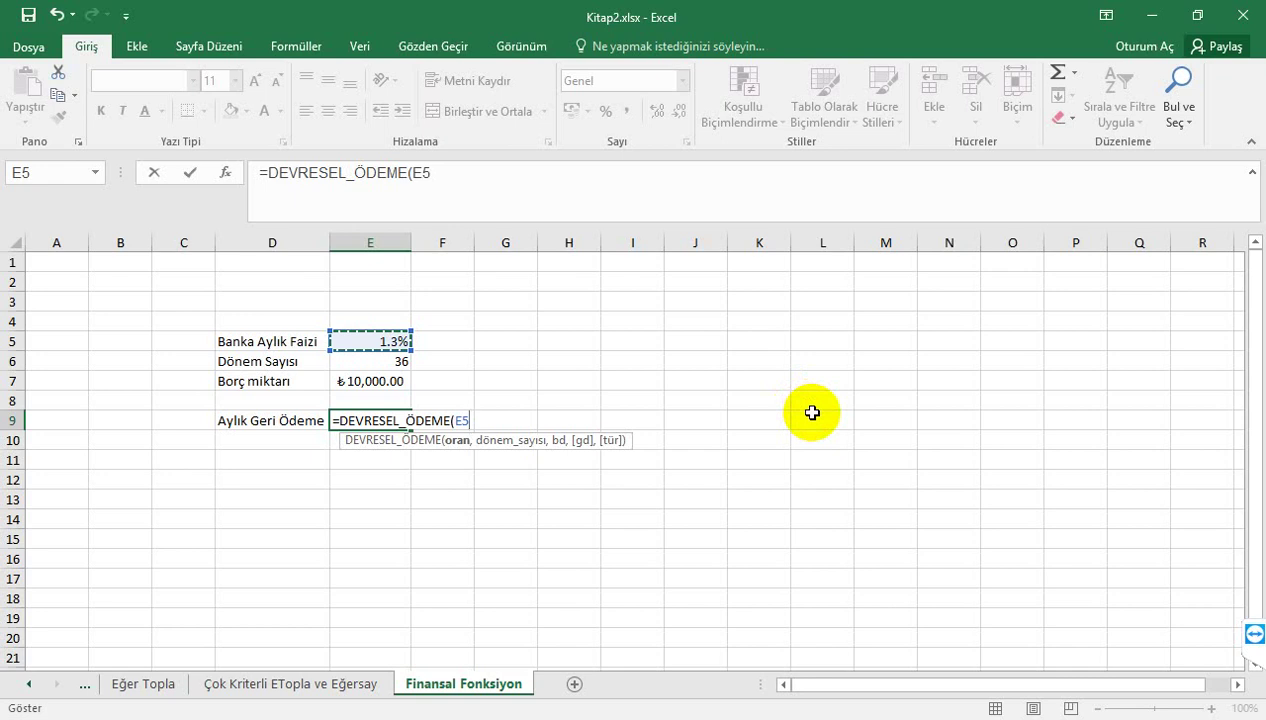
type(",")
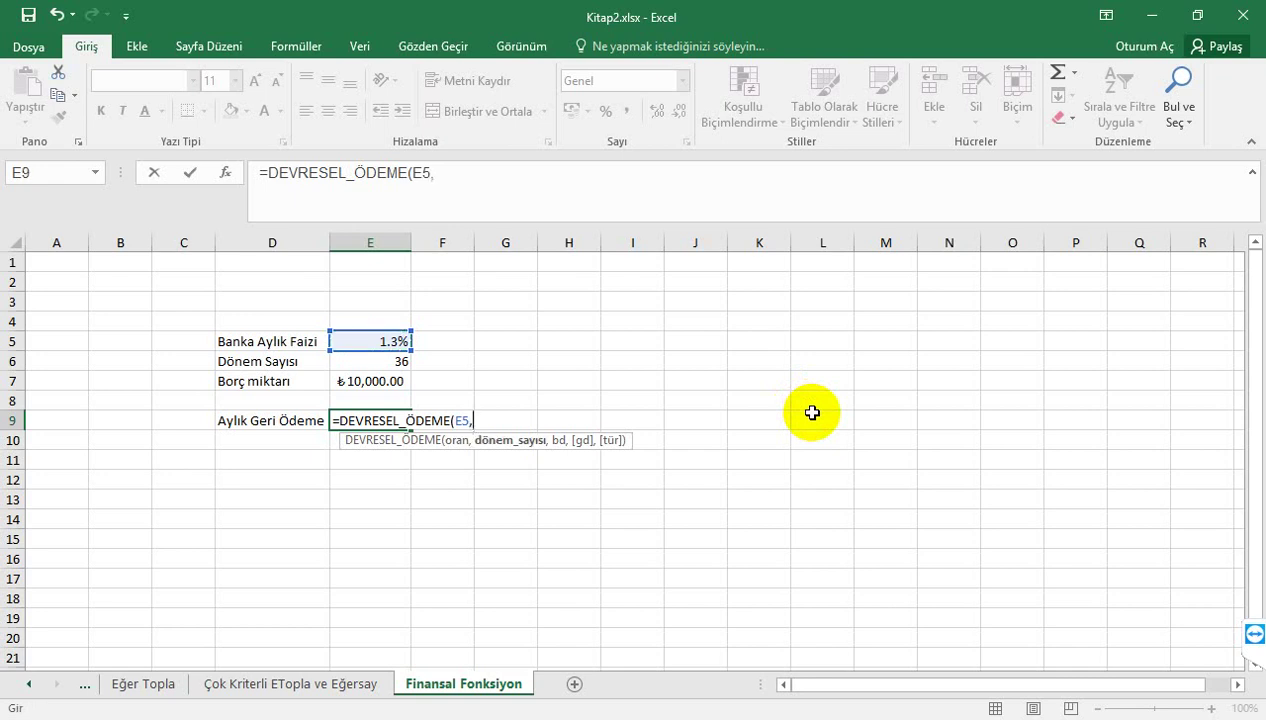
left_click(352, 362)
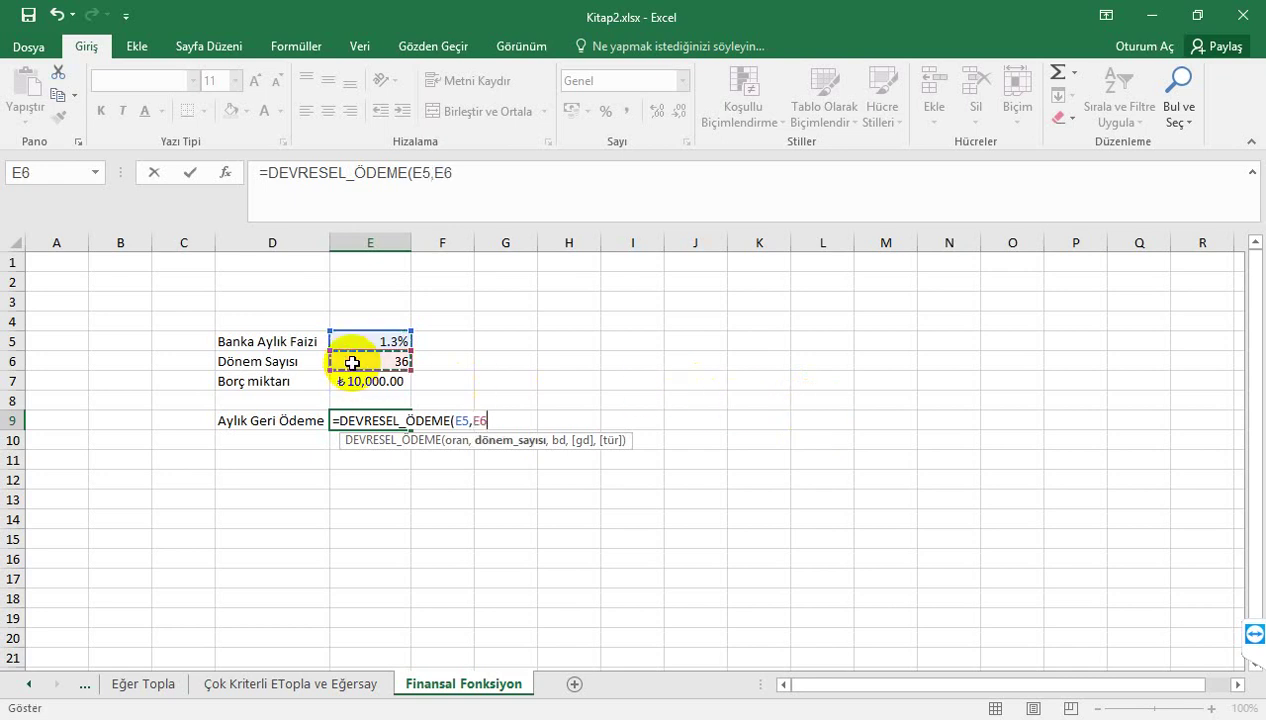
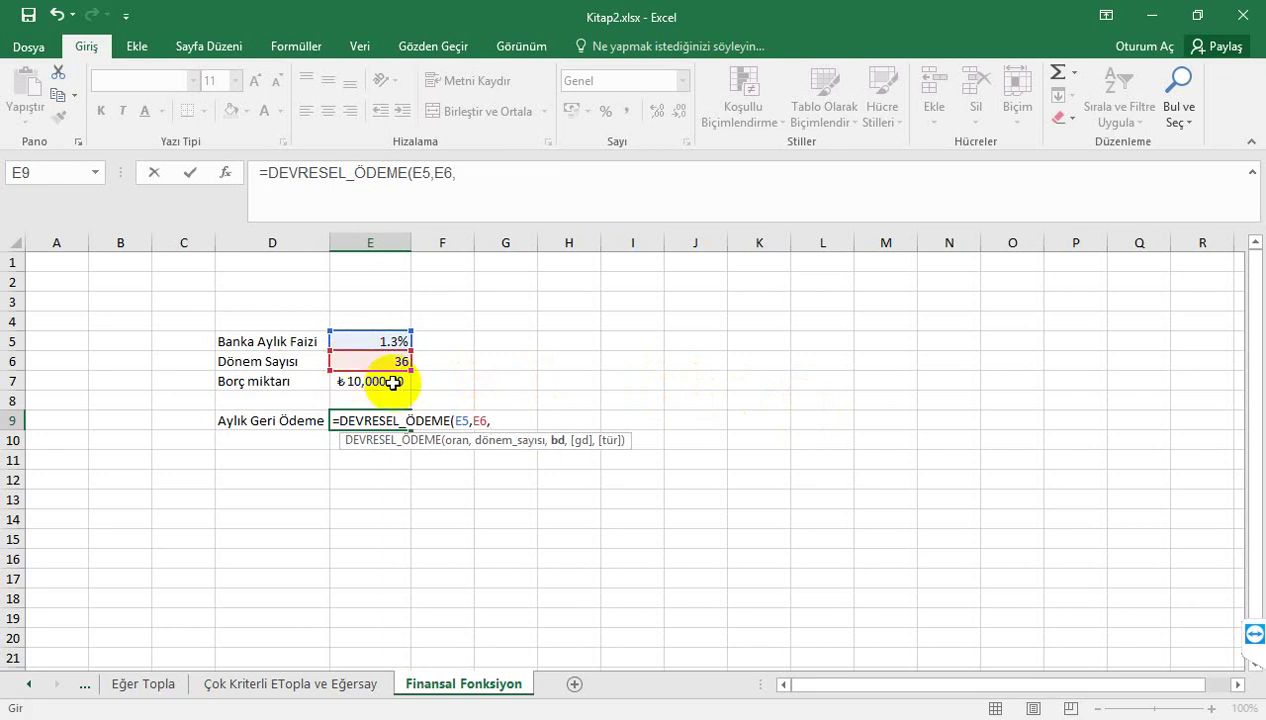
Step: Finish E9 as =DEVRESEL_ÖDEME(E5,E6,E7), giving a monthly repayment of -£349.60
left_click(392, 381)
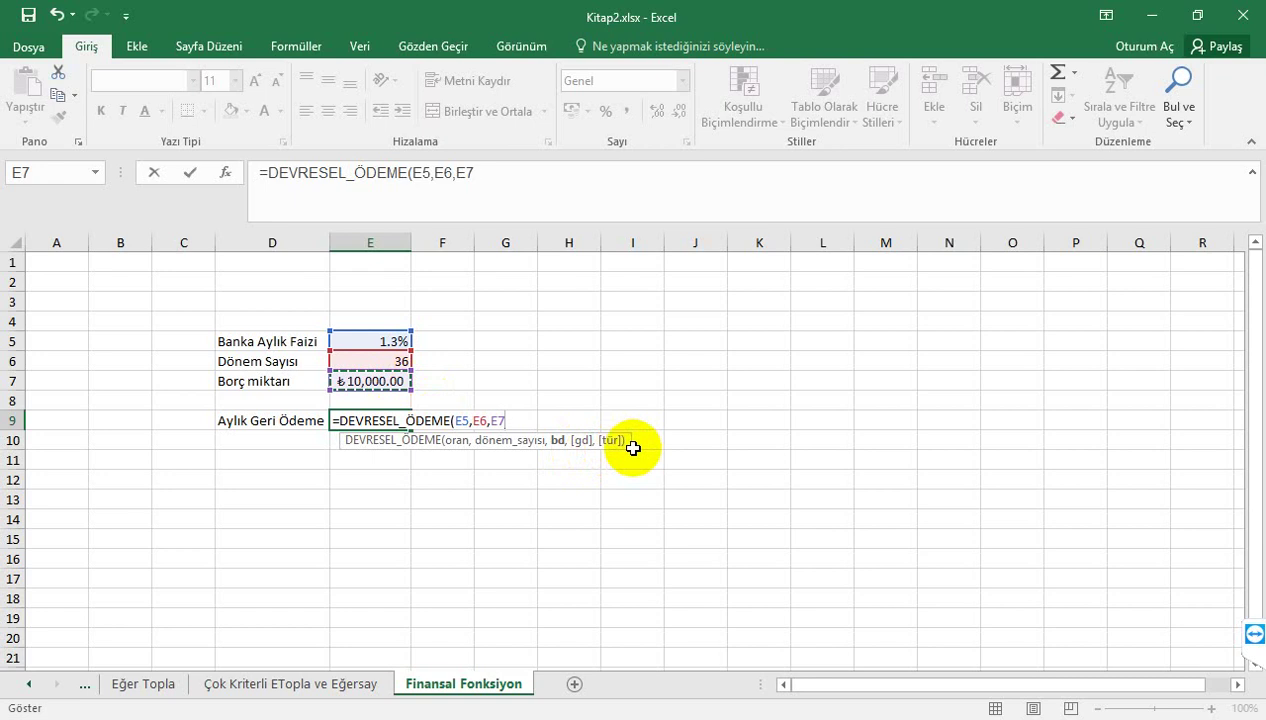
type(")")
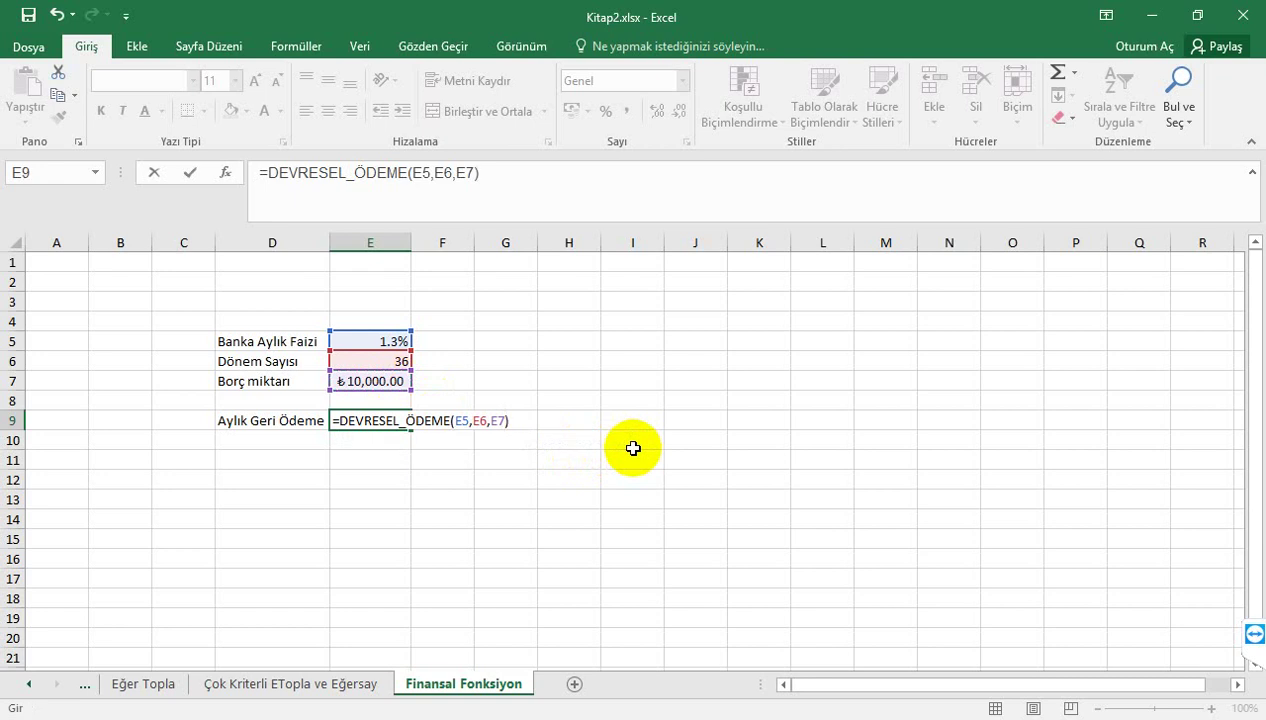
key("Return")
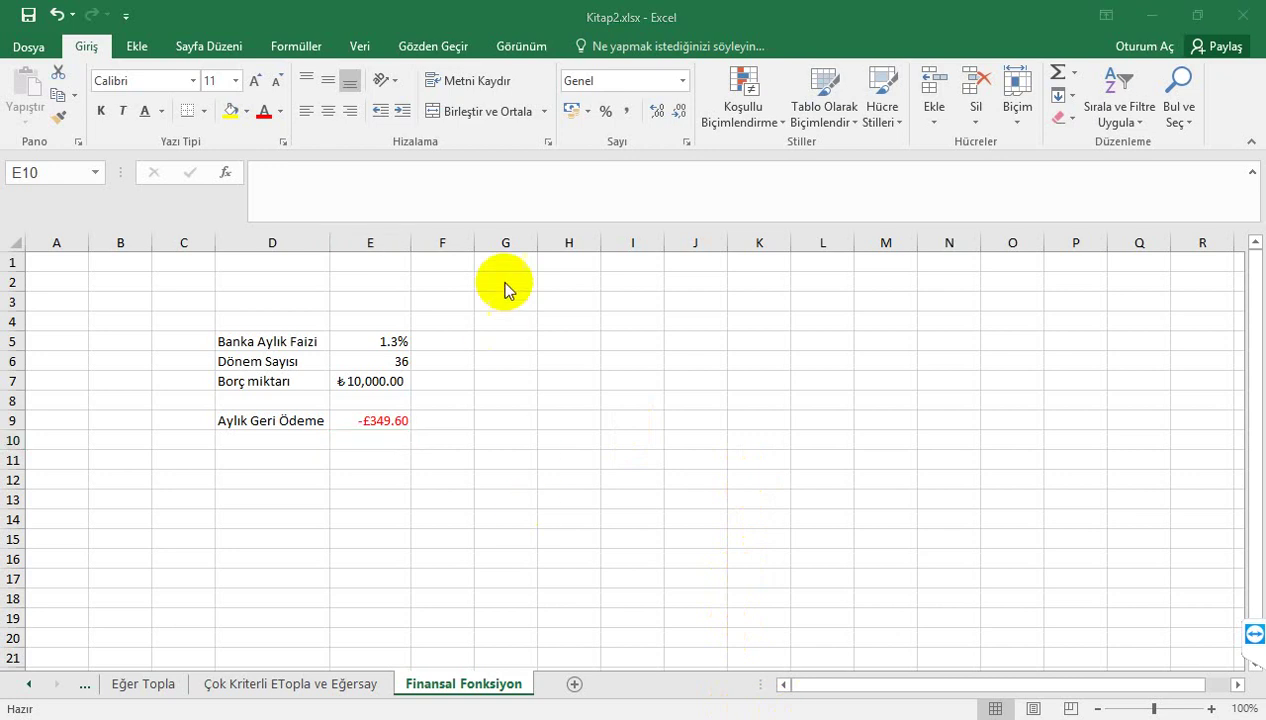
Step: Start a Goal Seek that sets cell E9 to the value -300
left_click(360, 47)
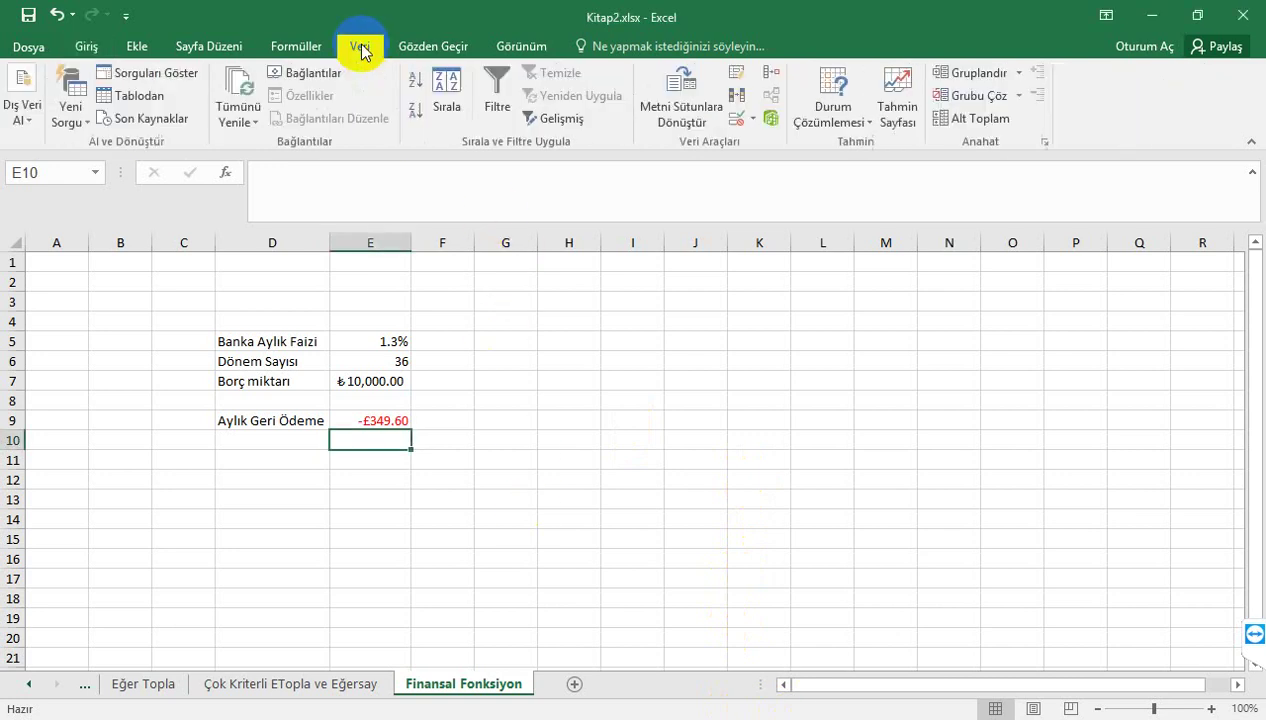
left_click(866, 124)
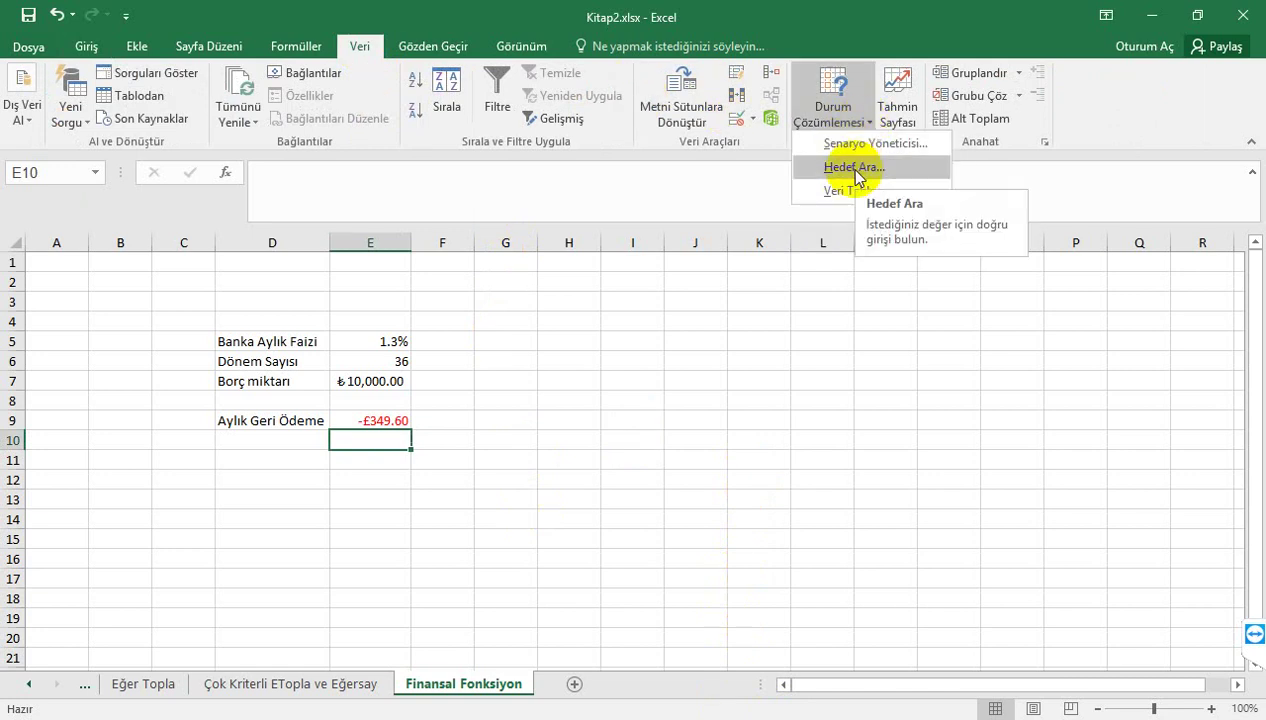
left_click(855, 168)
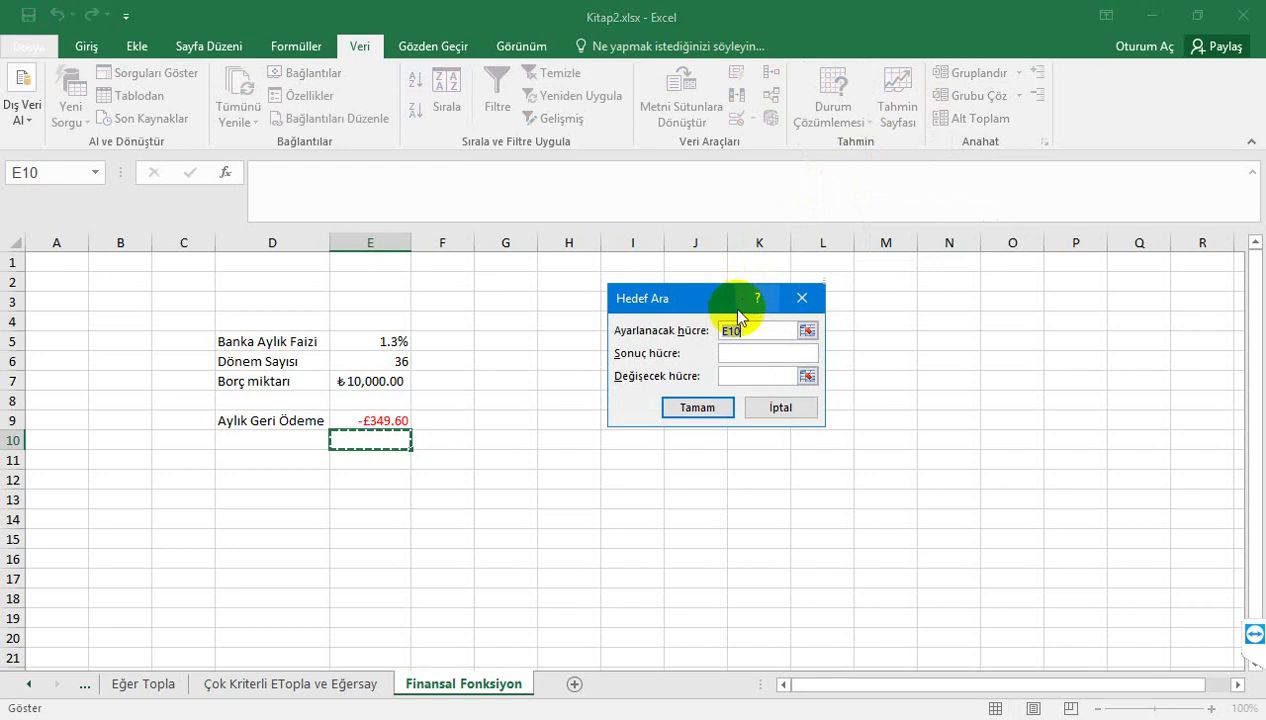
left_click(389, 423)
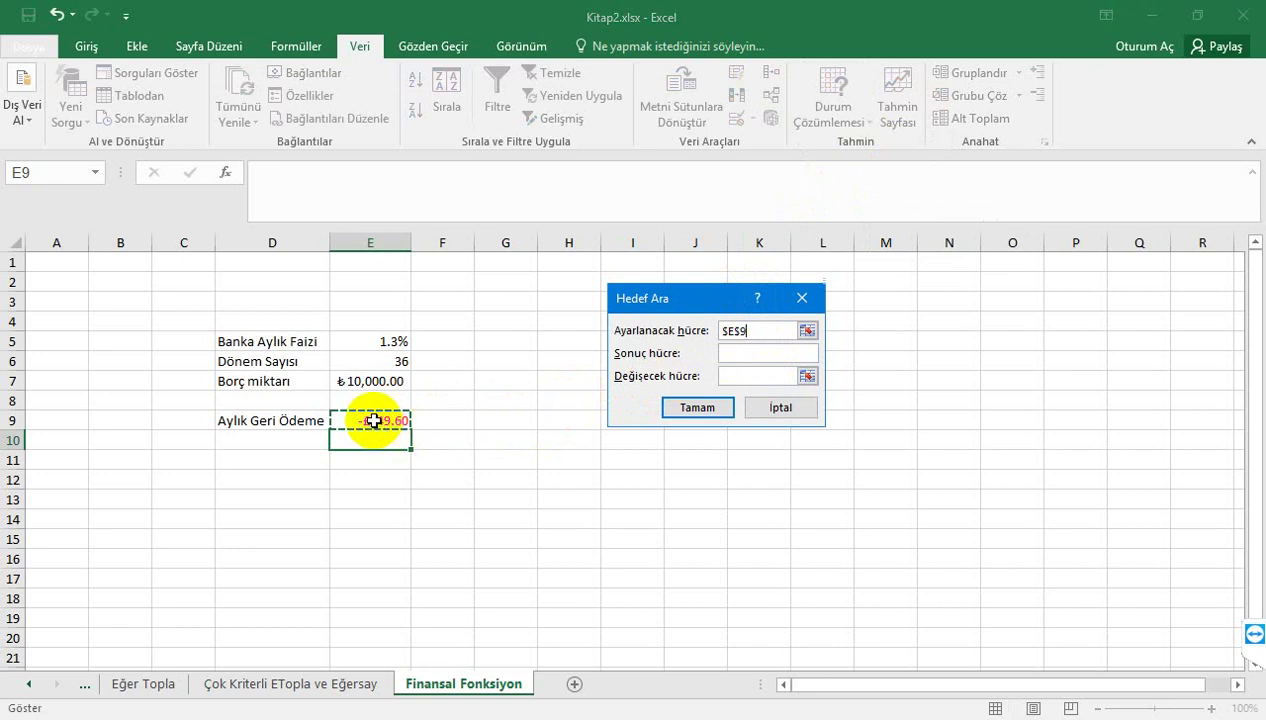
left_click(729, 353)
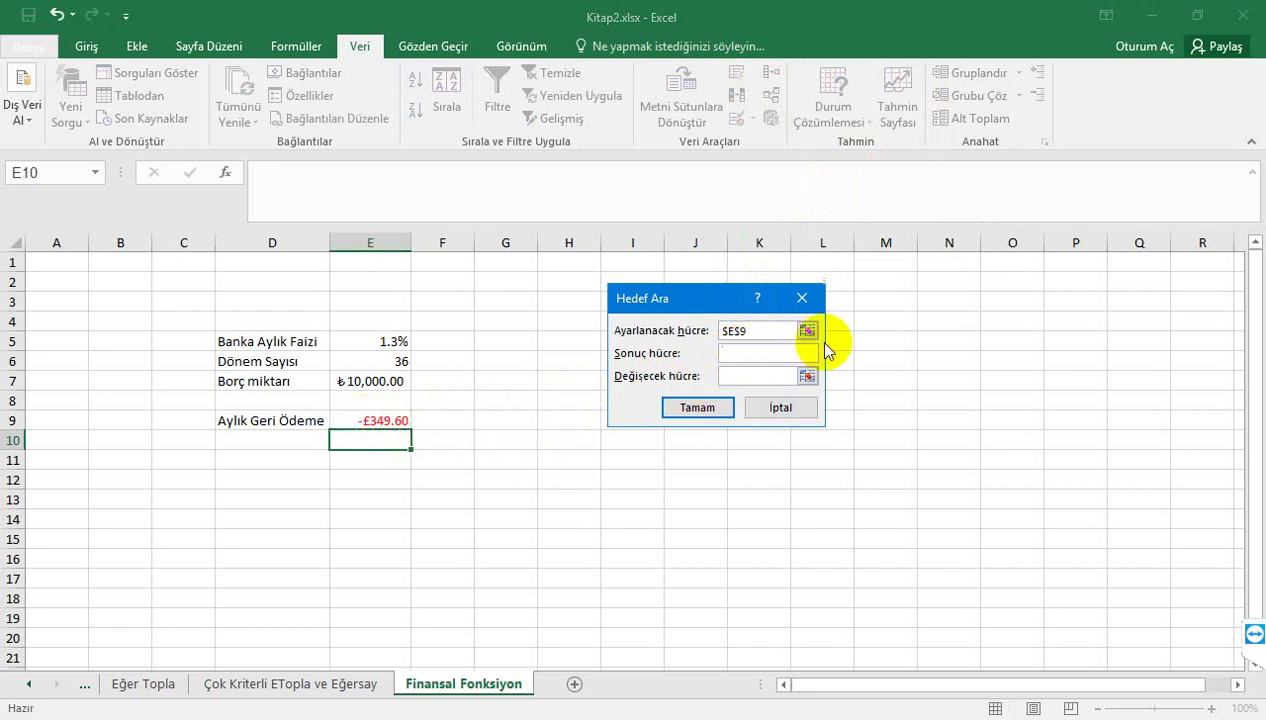
type("-3")
type("*")
type("*")
key("BackSpace")
key("BackSpace")
type("00")
Step: Solve by changing E6 and accept the new period count of about 43.97
left_click(766, 377)
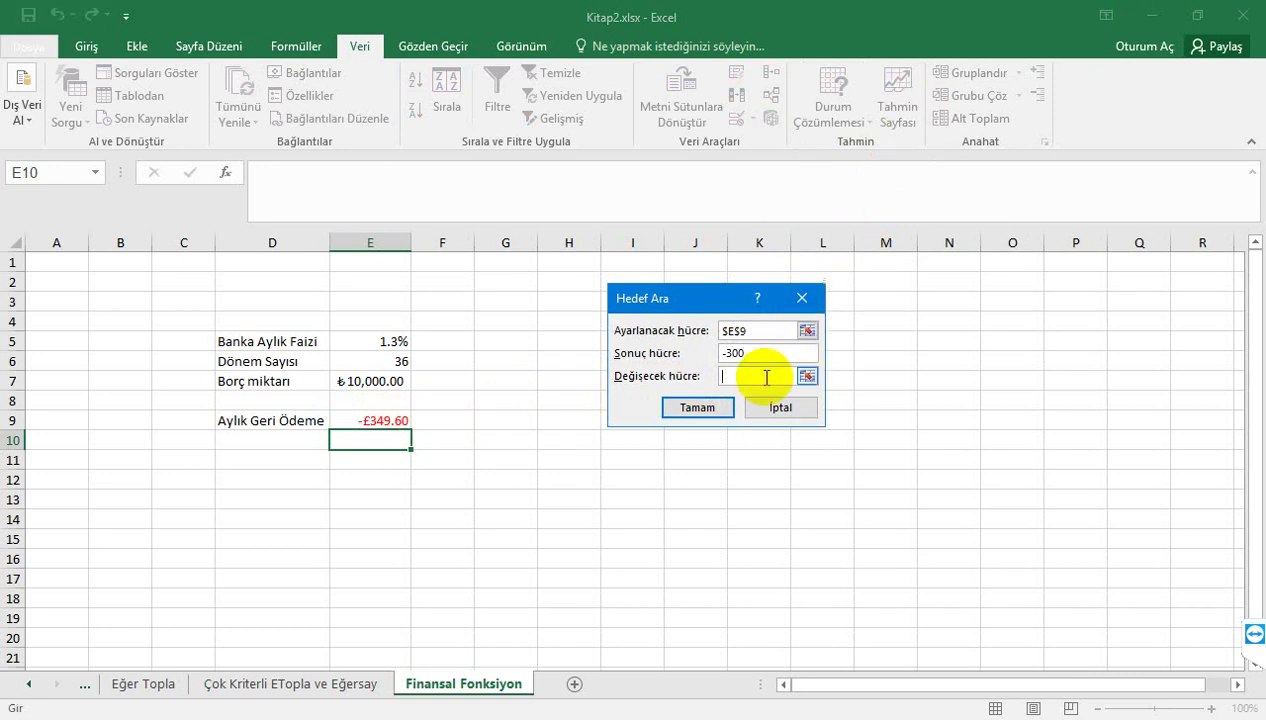
left_click(375, 359)
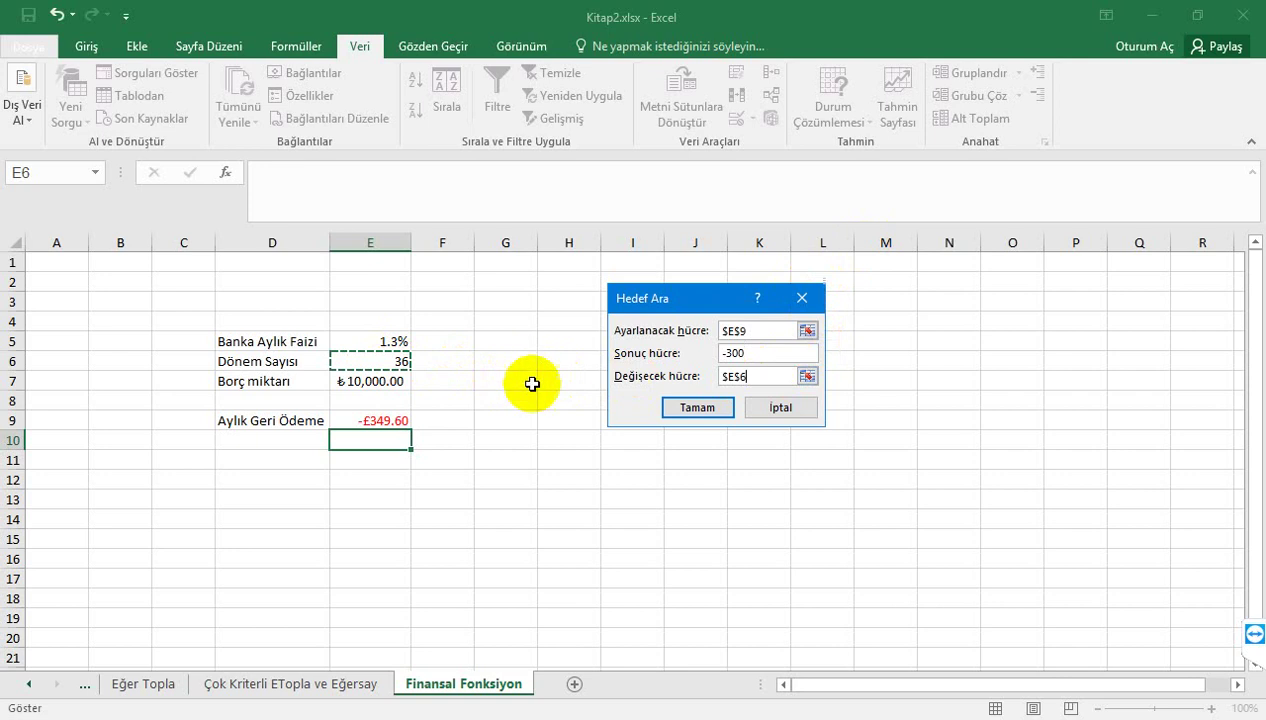
left_click(695, 407)
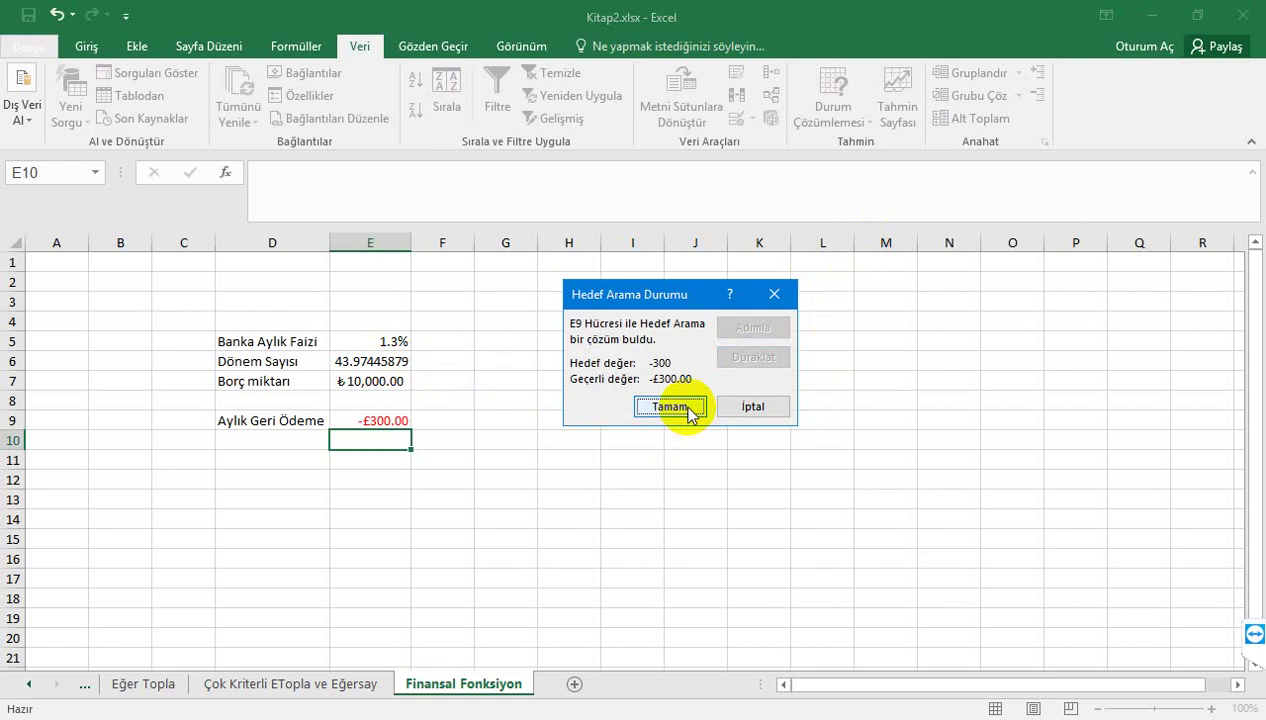
left_click(690, 410)
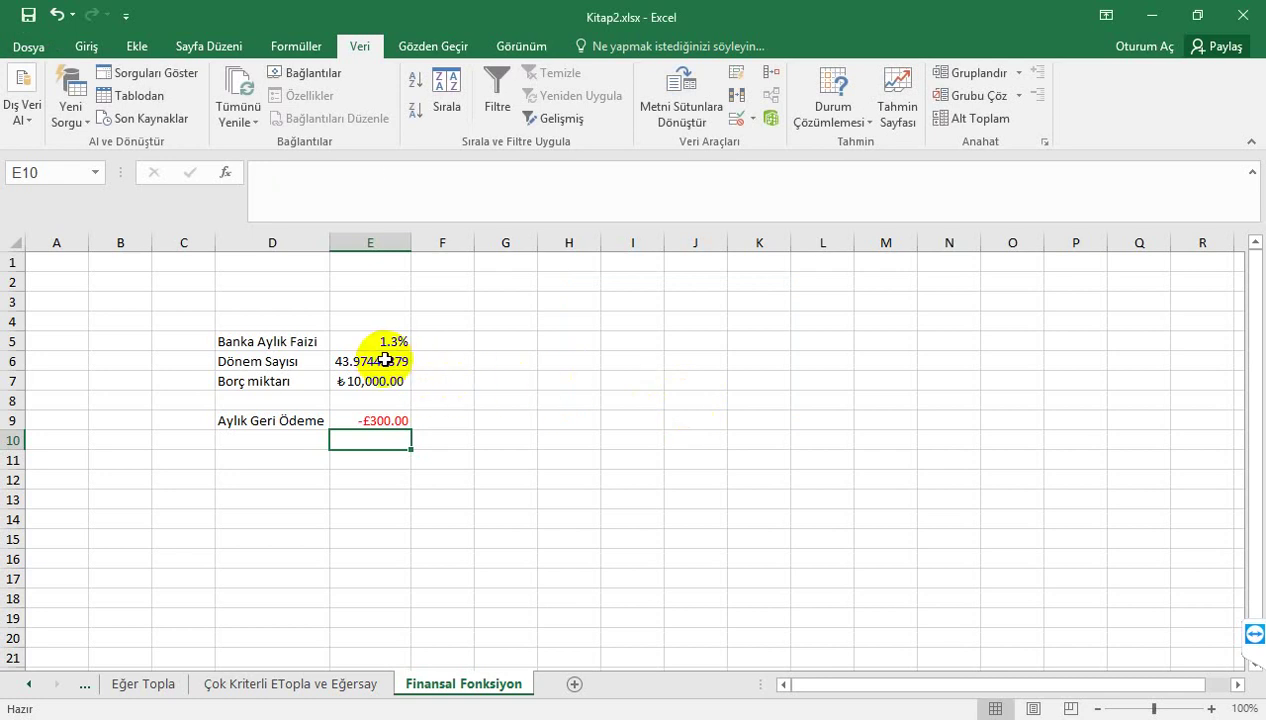
left_click(385, 360)
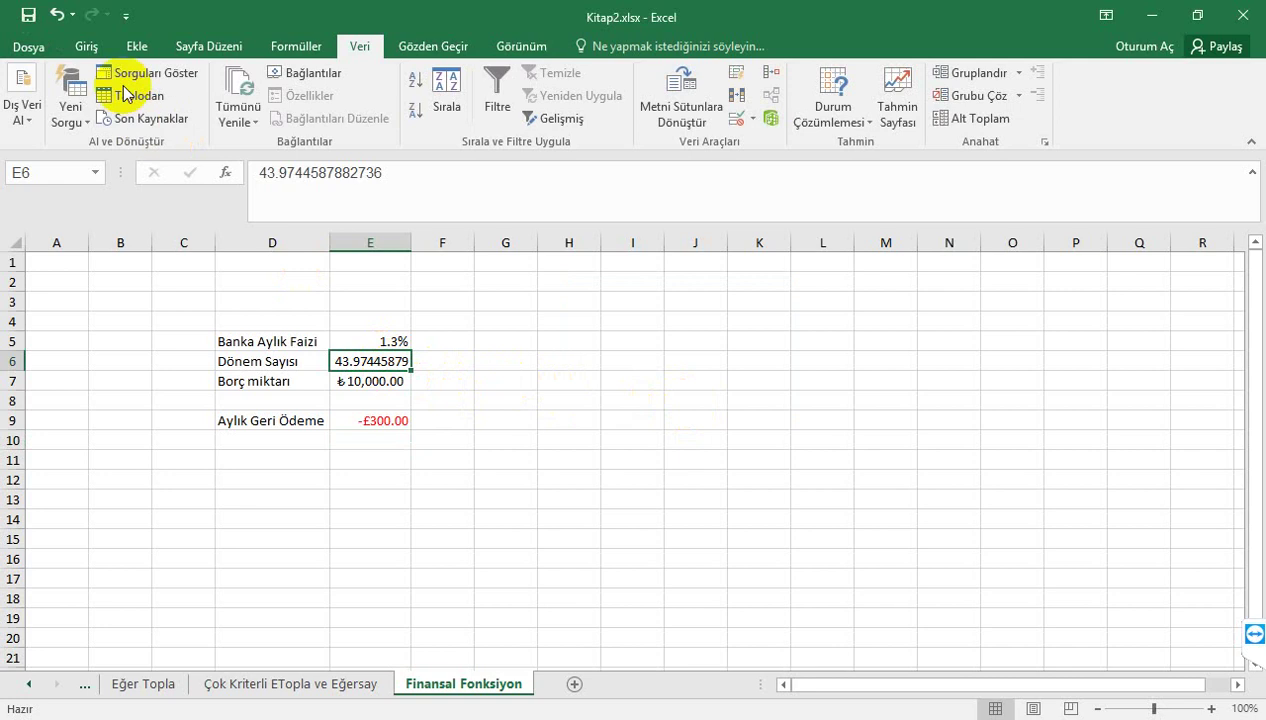
Step: Save the workbook and enter year headers 1.Yıl, 2.Yıl, 3.Yıl and 4.Yıl in K7:N7
left_click(30, 16)
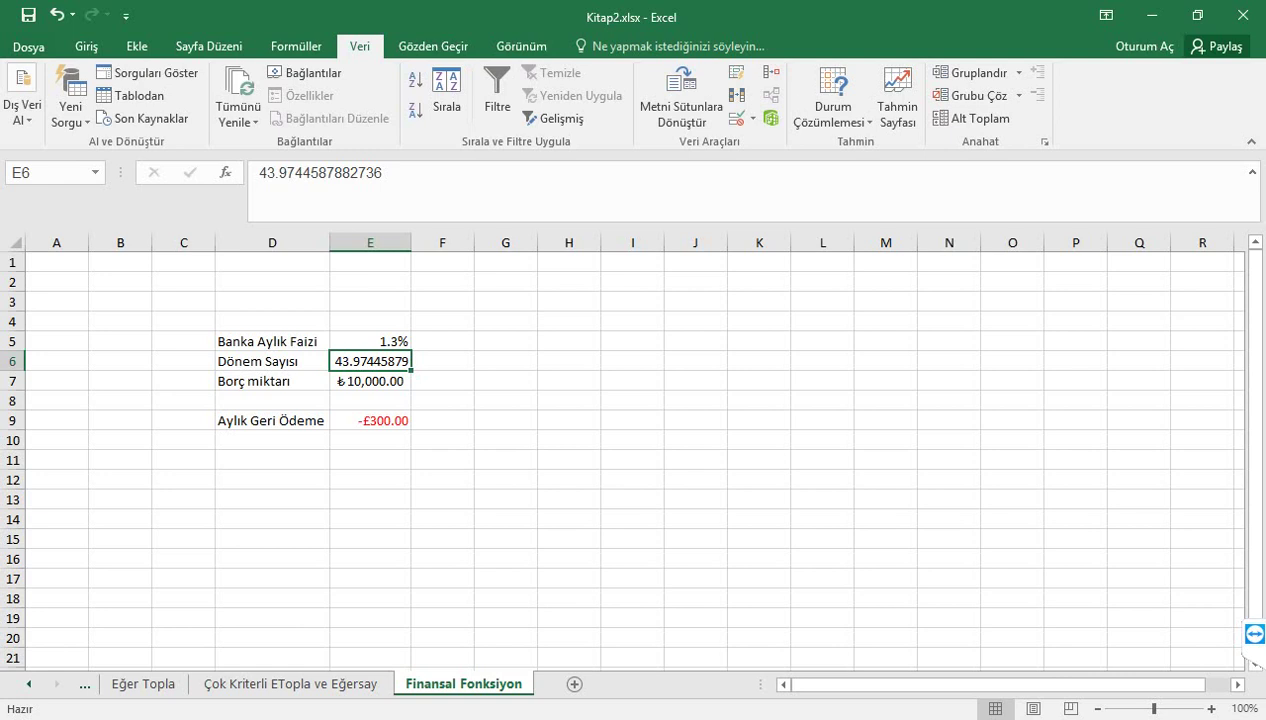
left_click(758, 380)
type("1")
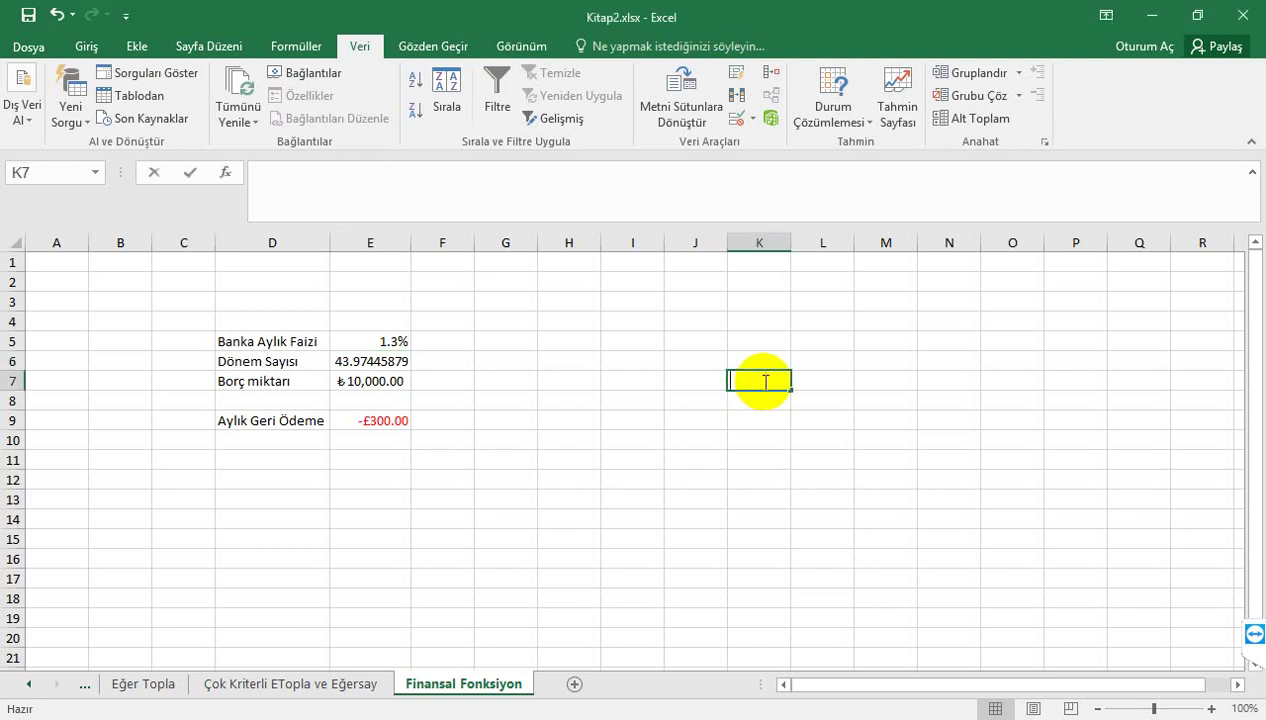
type(".Döne")
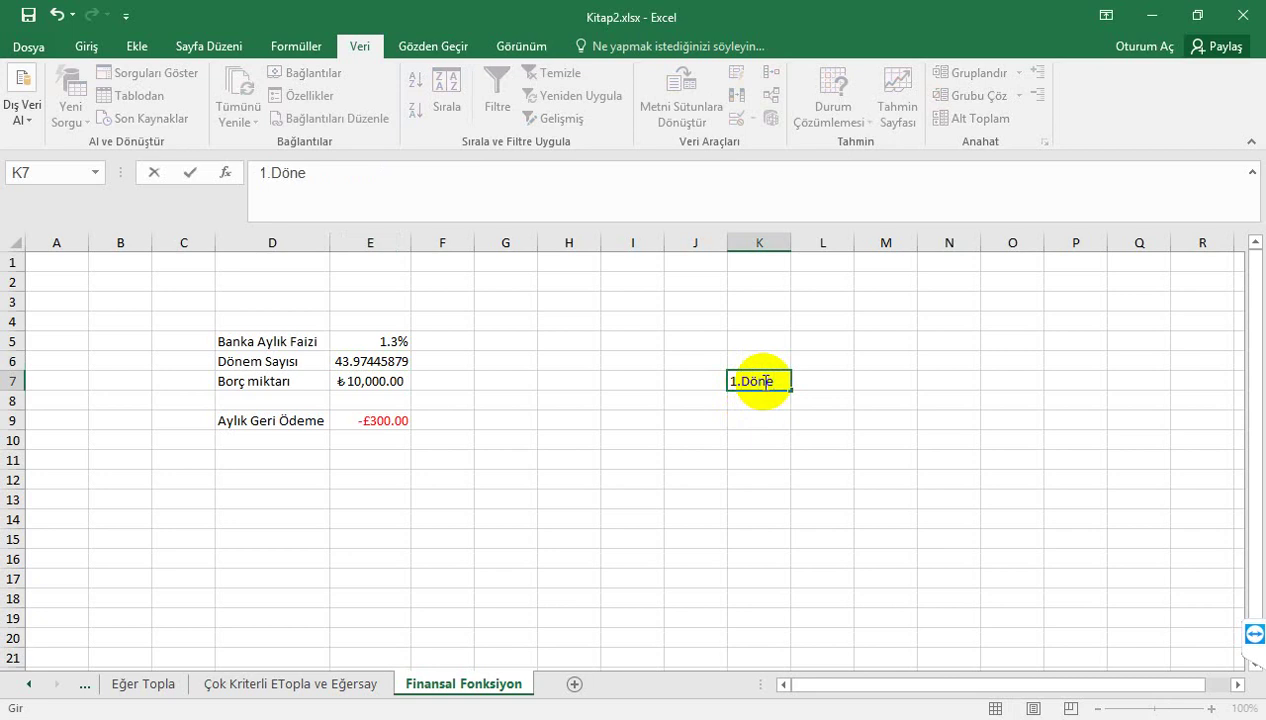
key("BackSpace")
key("BackSpace")
key("BackSpace")
key("BackSpace")
type("Yıl")
key("Tab")
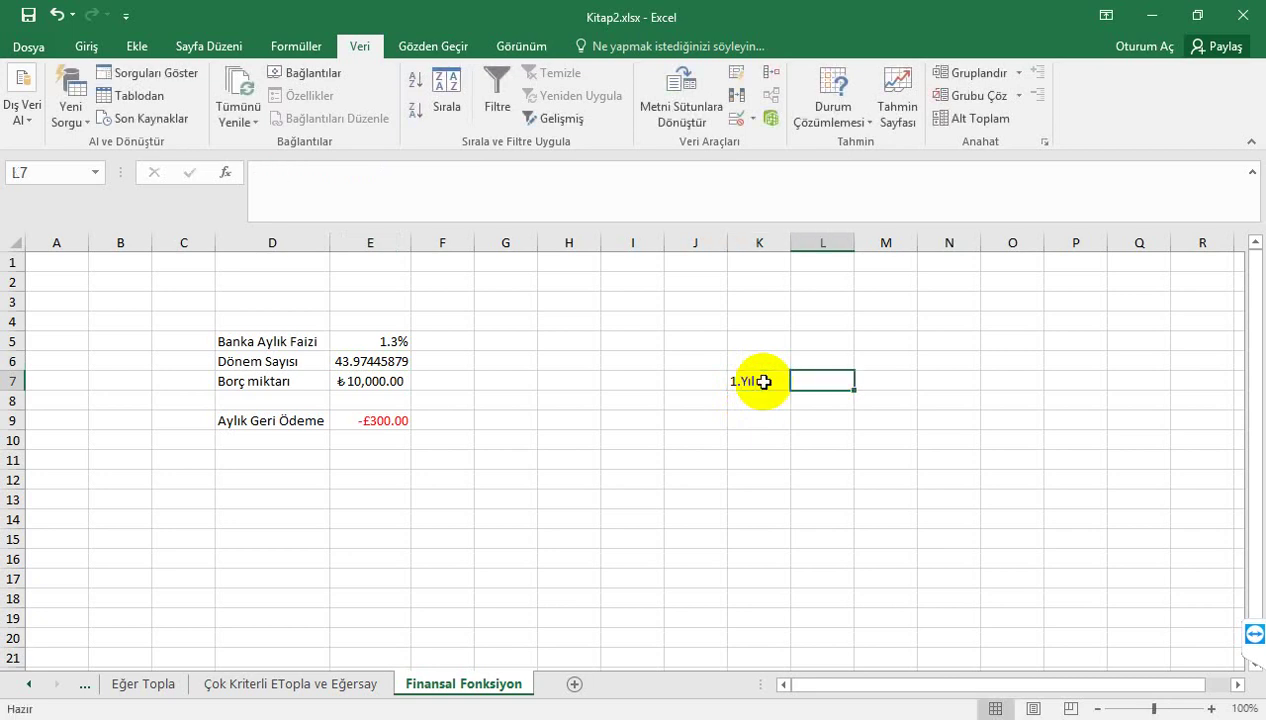
type("2")
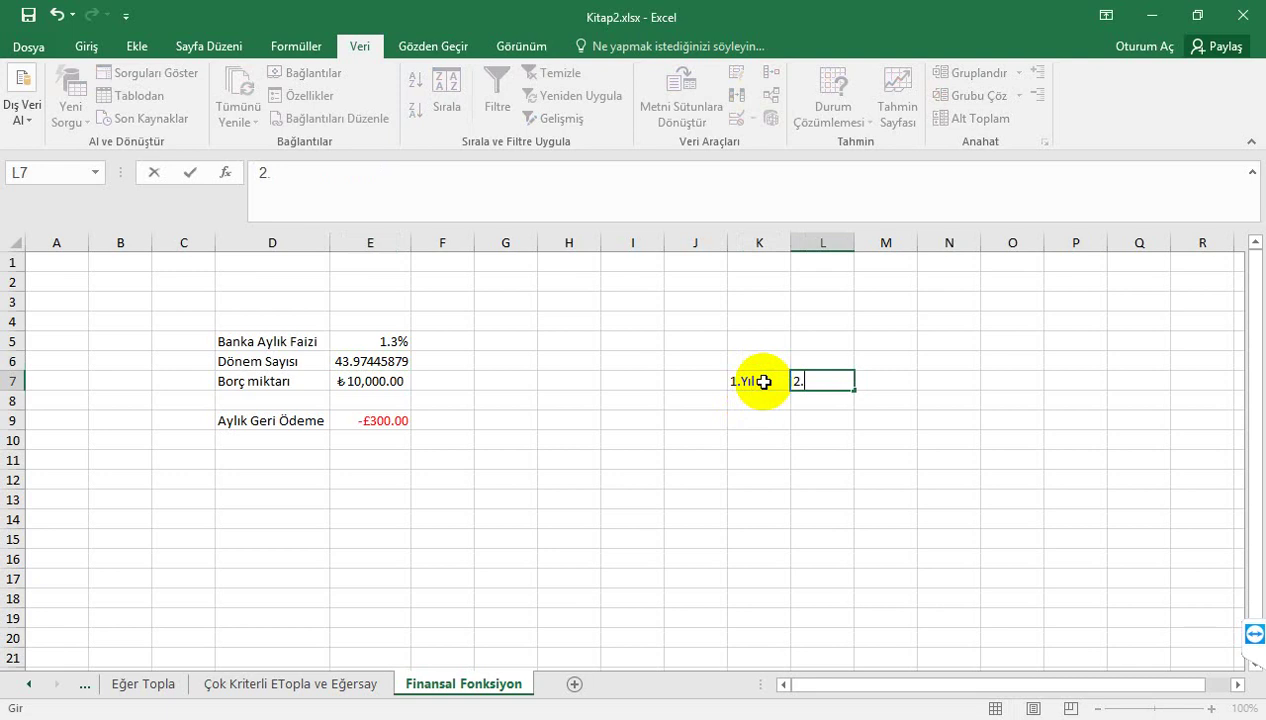
type(".Yıl")
key("Tab")
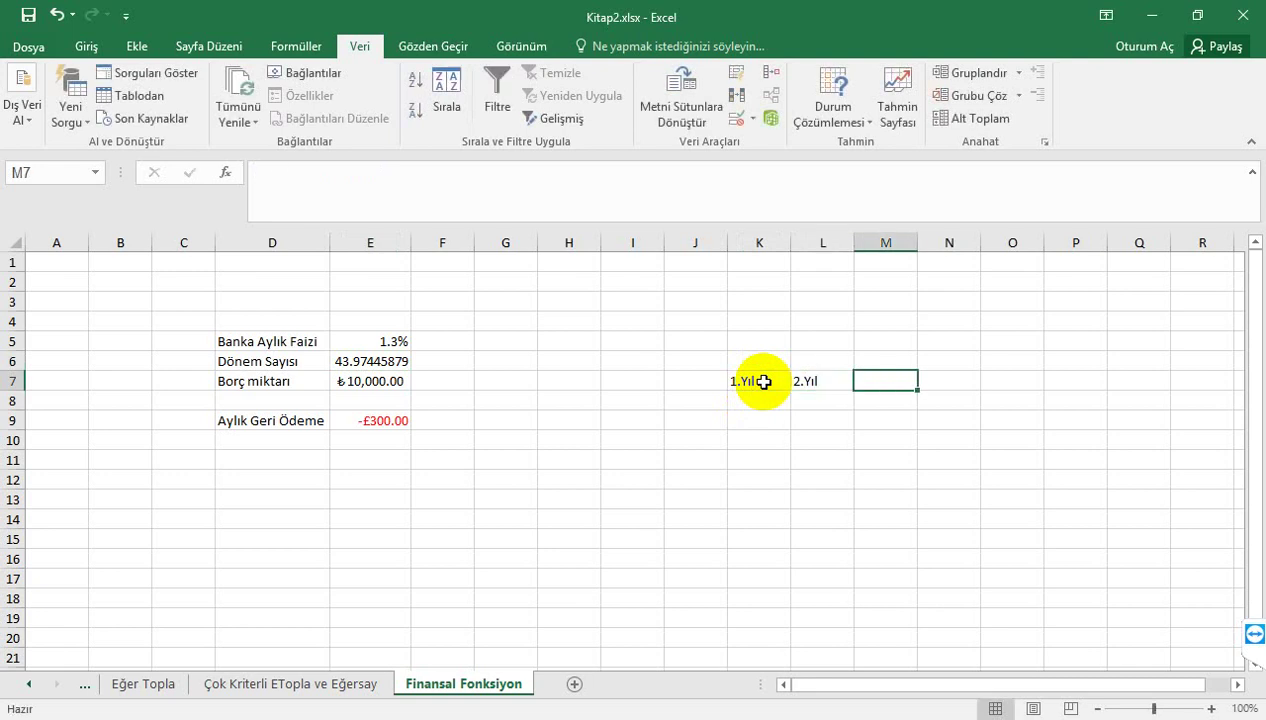
type("3.Yıl")
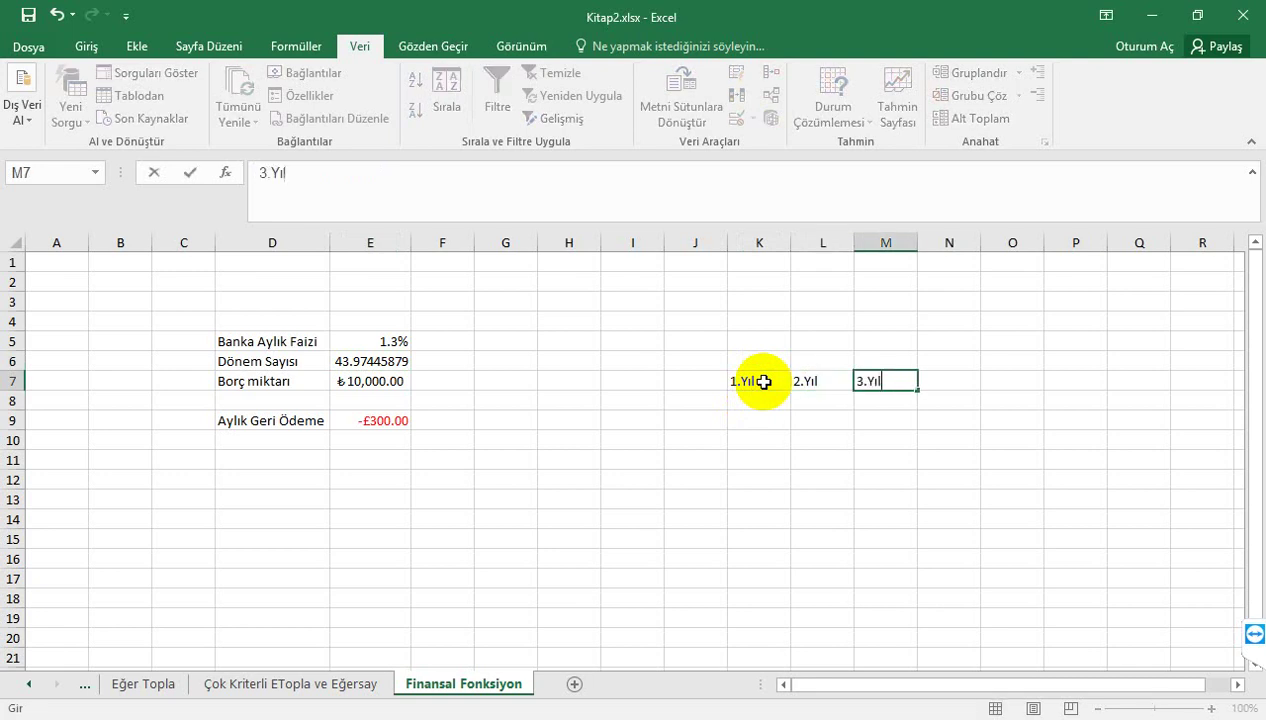
key("Tab")
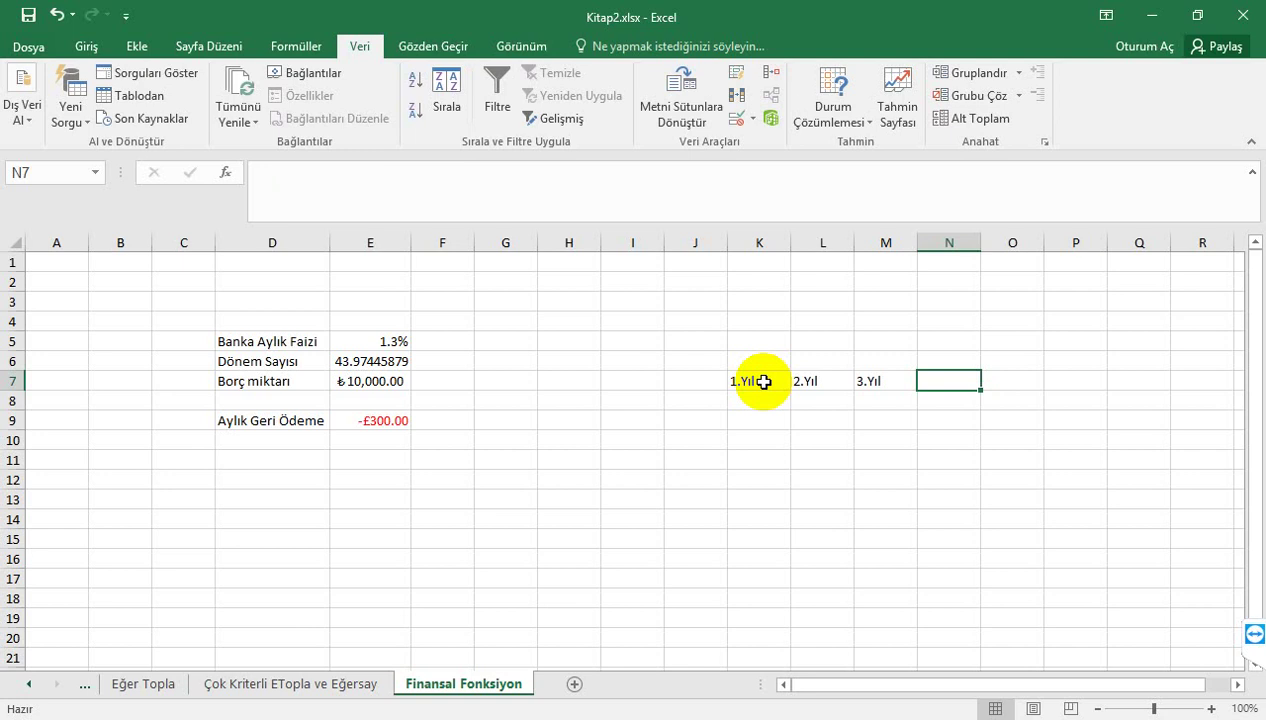
type("+.Y")
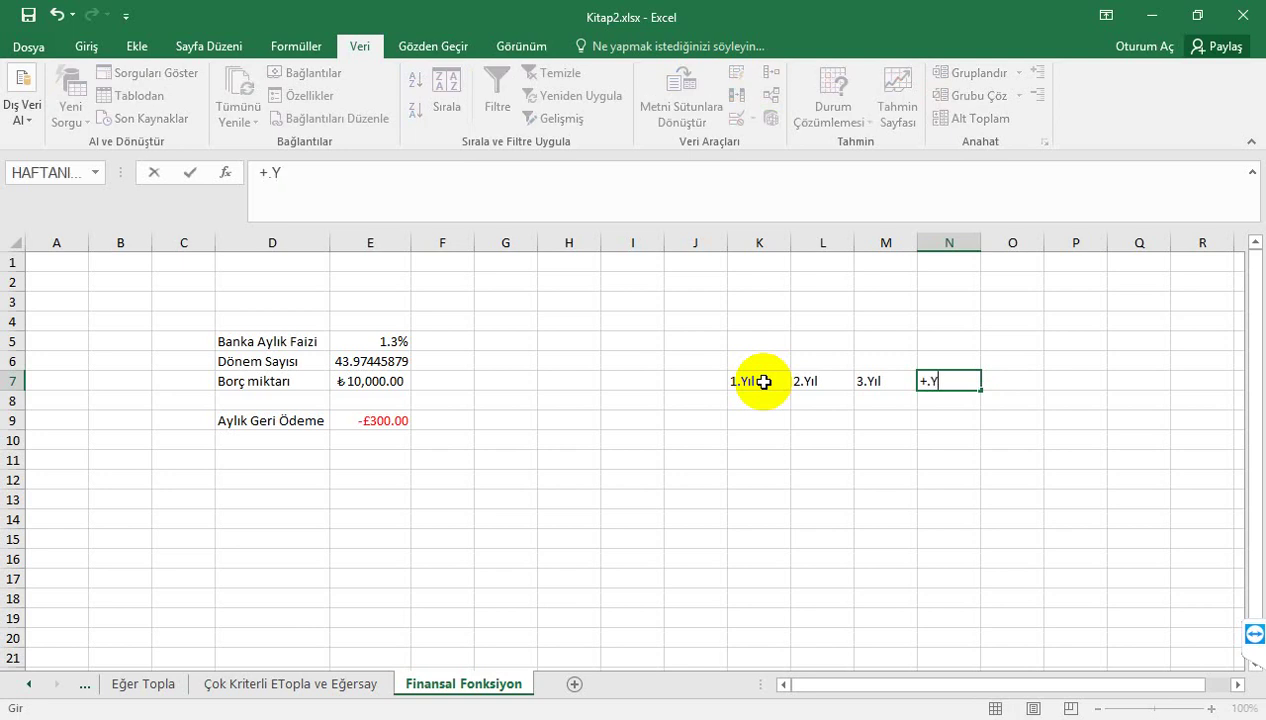
type("ıl")
key("BackSpace")
key("BackSpace")
key("BackSpace")
key("BackSpace")
key("BackSpace")
type("+.")
type("Yıl")
key("Return")
key("Return")
key("Left")
key("Left")
key("Left")
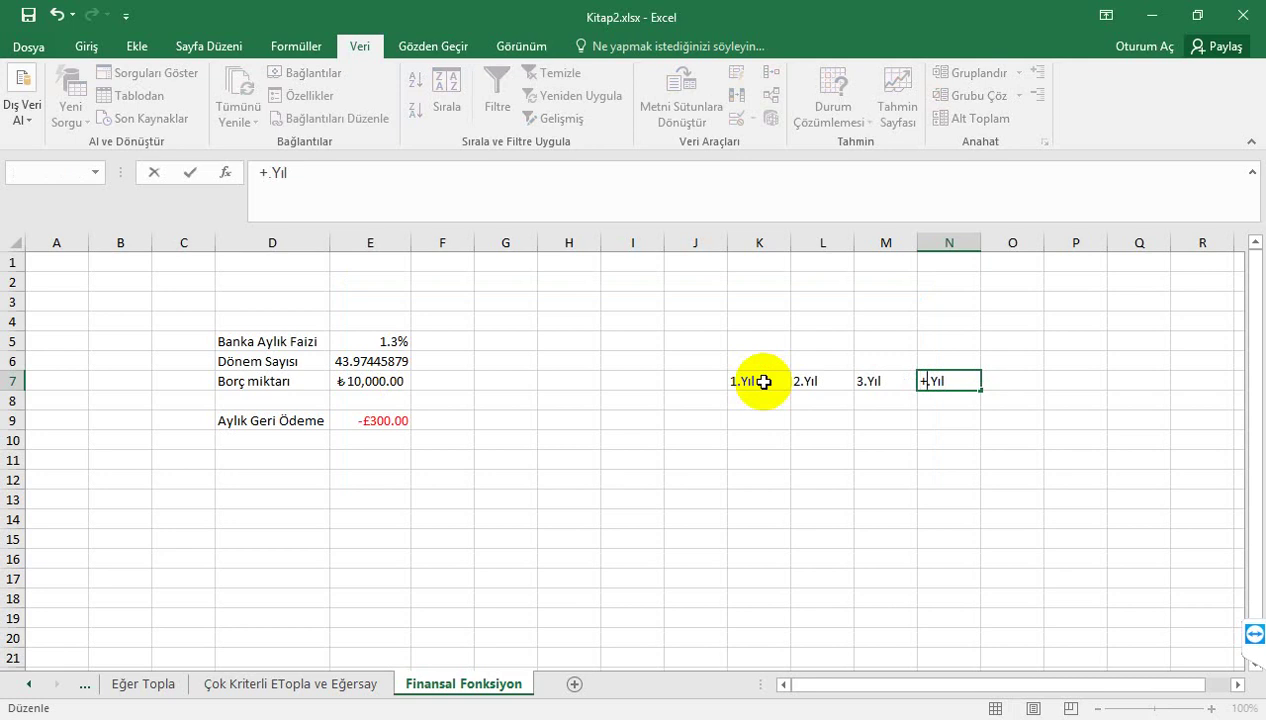
key("Delete")
type("4")
key("Return")
Step: Label row 8 'Nakit Girişleri' in J8
key("Left")
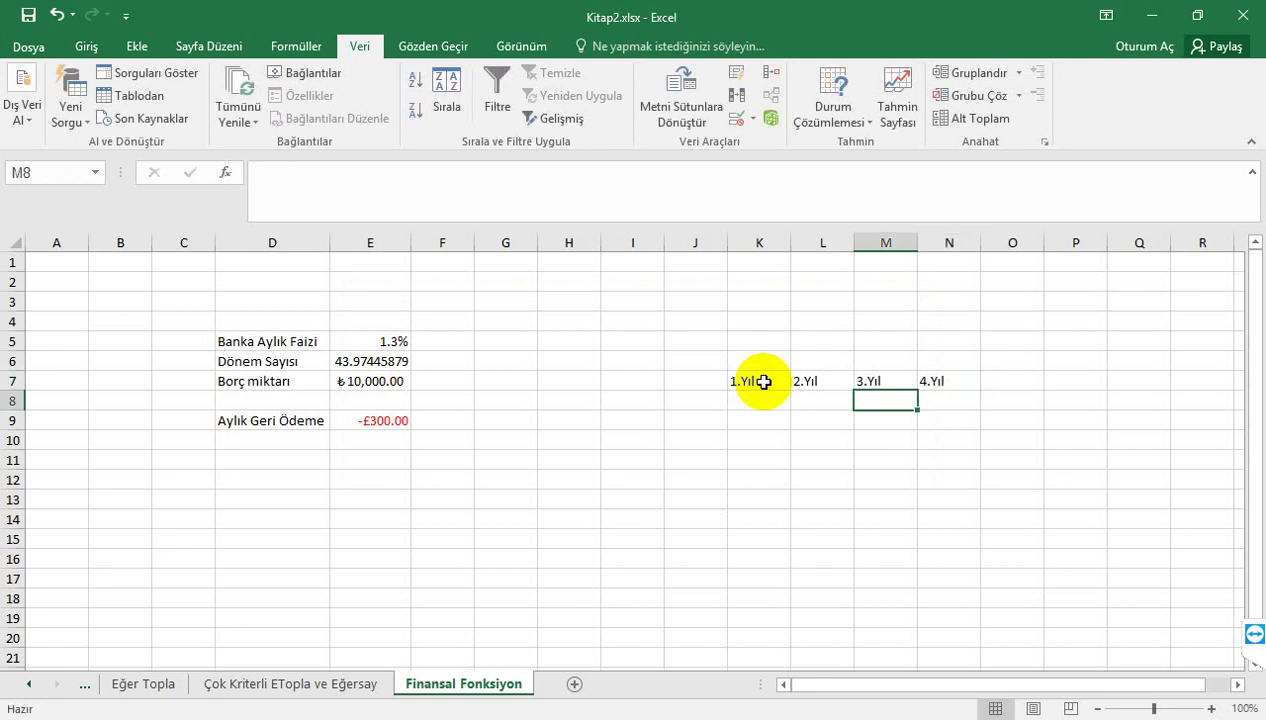
key("Left")
key("Left")
key("Left")
key("Left")
key("Right")
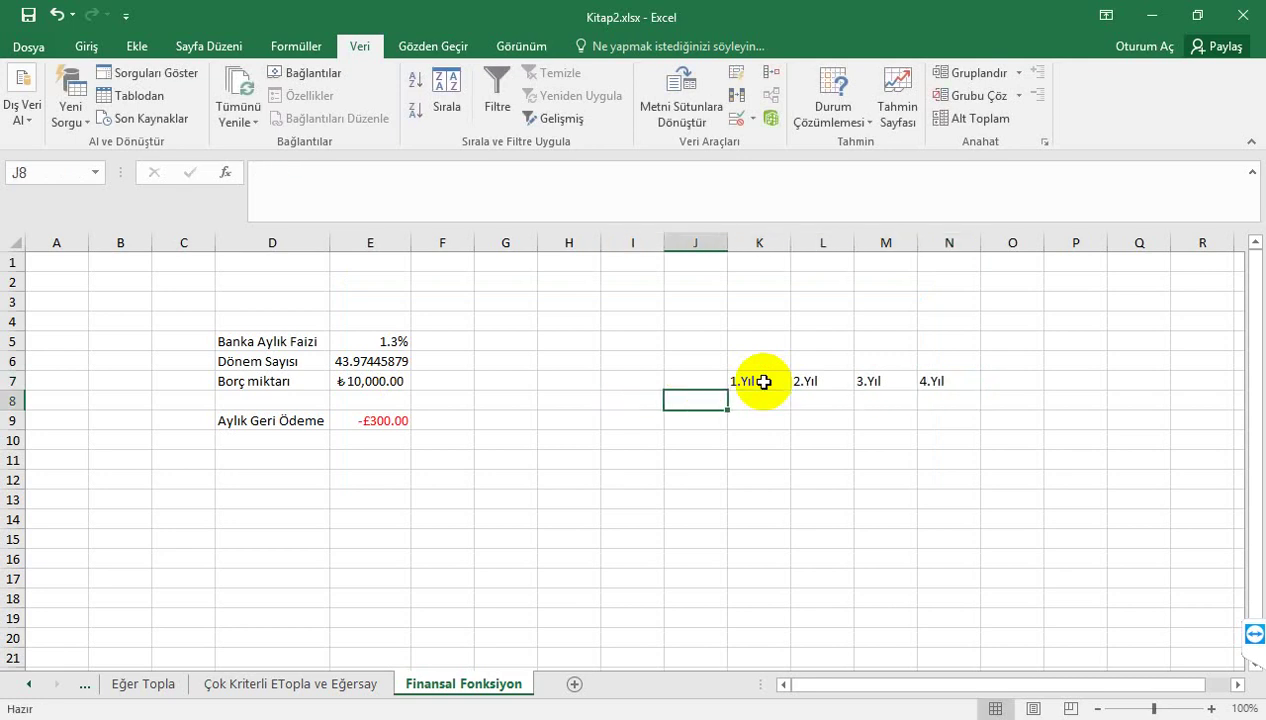
type("Nakit ")
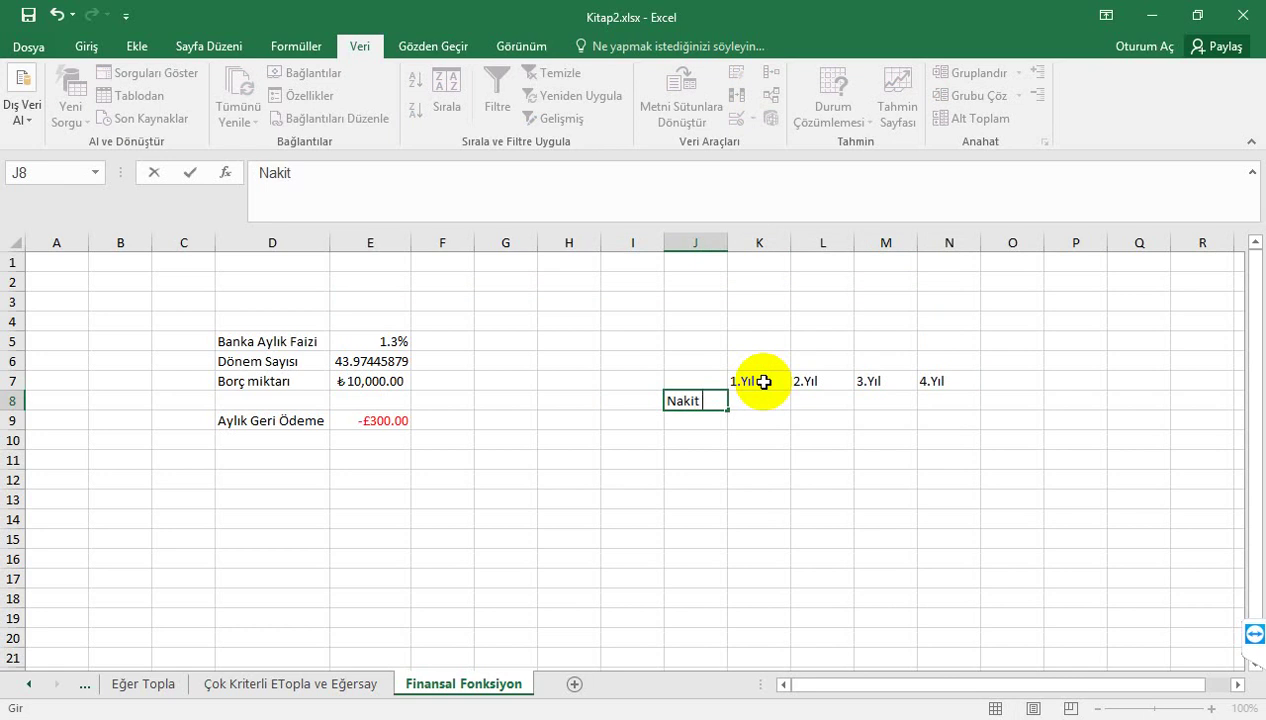
type("Girişleri")
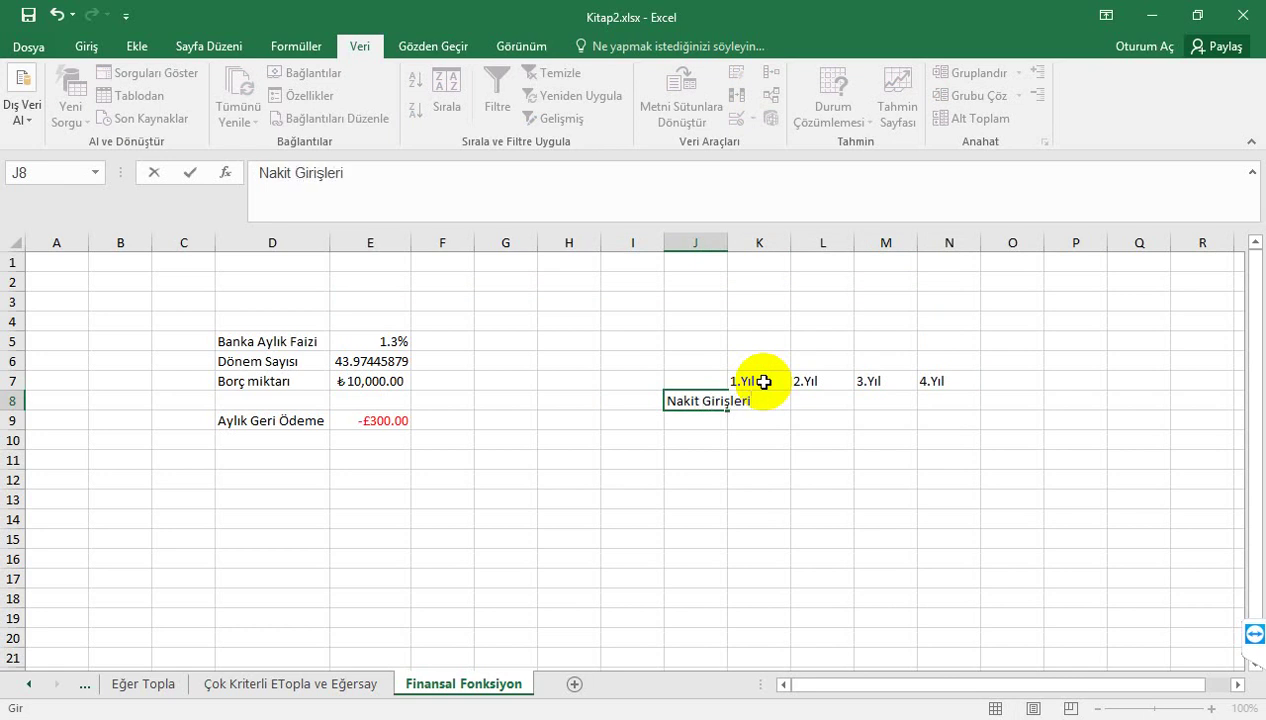
key("Return")
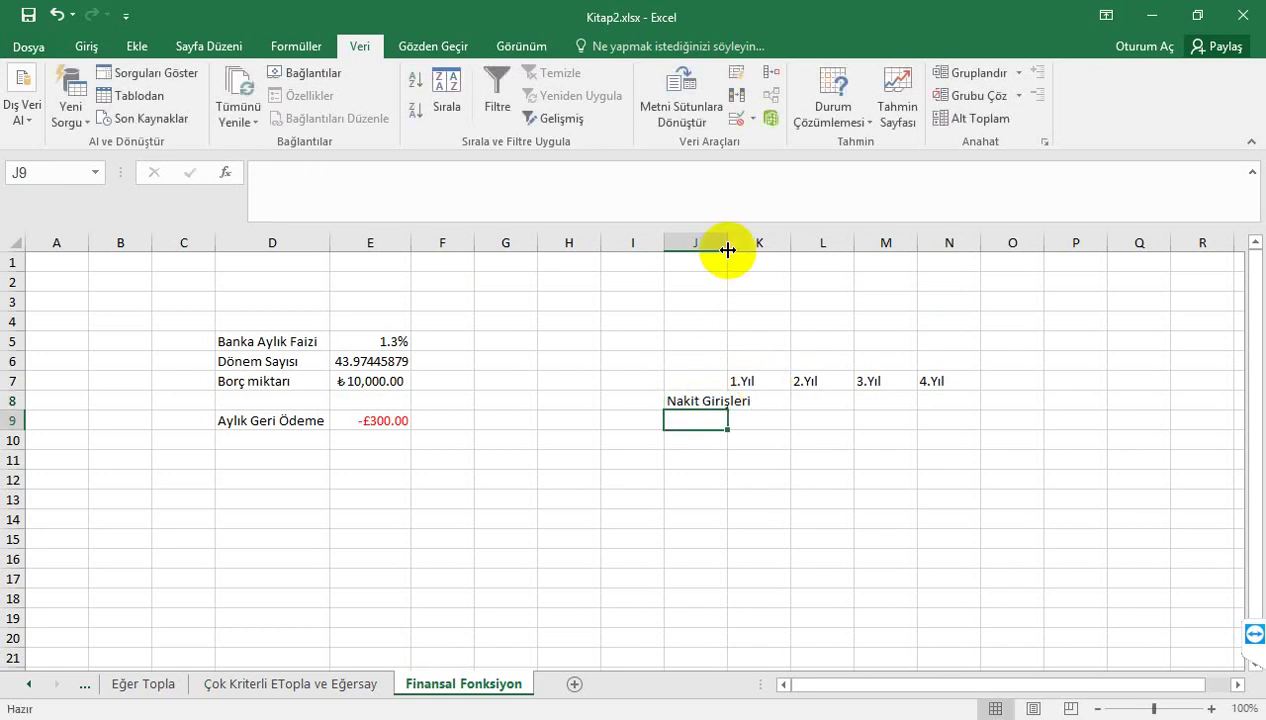
Step: Widen column J and enter inflows 4000, 6000, 8000 and 10000 in K8:N8
left_click_drag(727, 250, 756, 250)
left_click(788, 398)
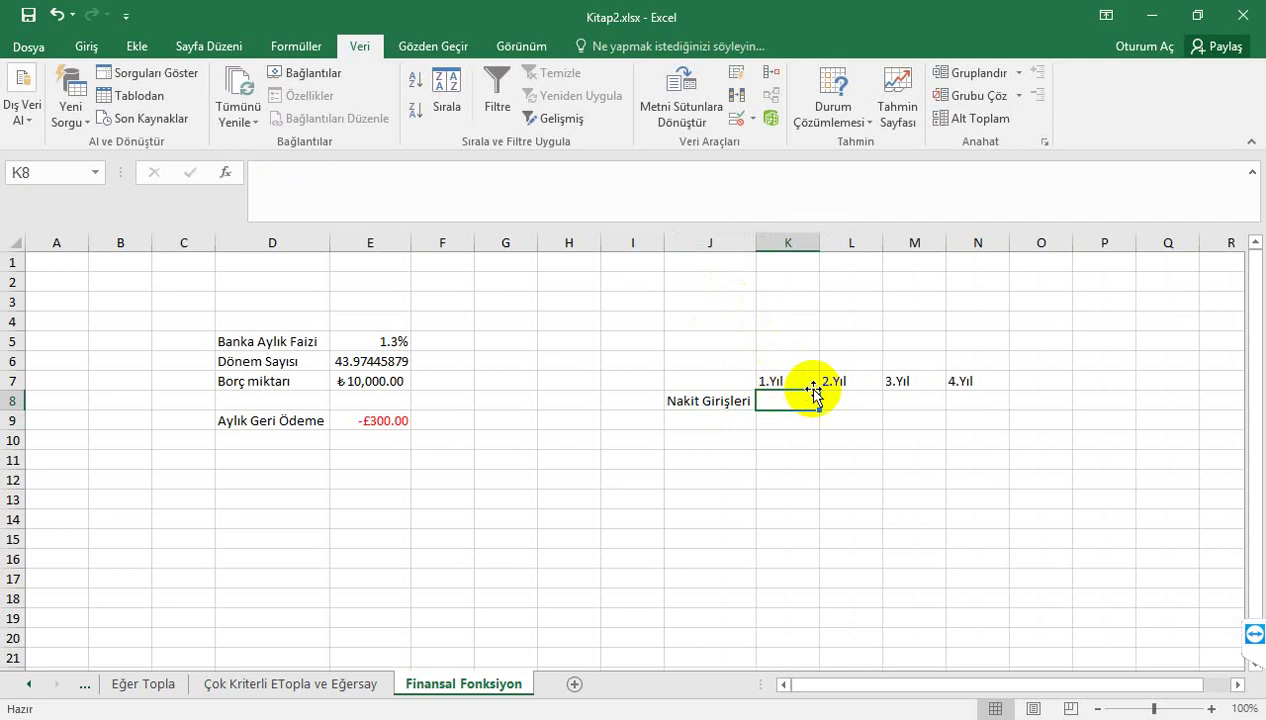
type("400")
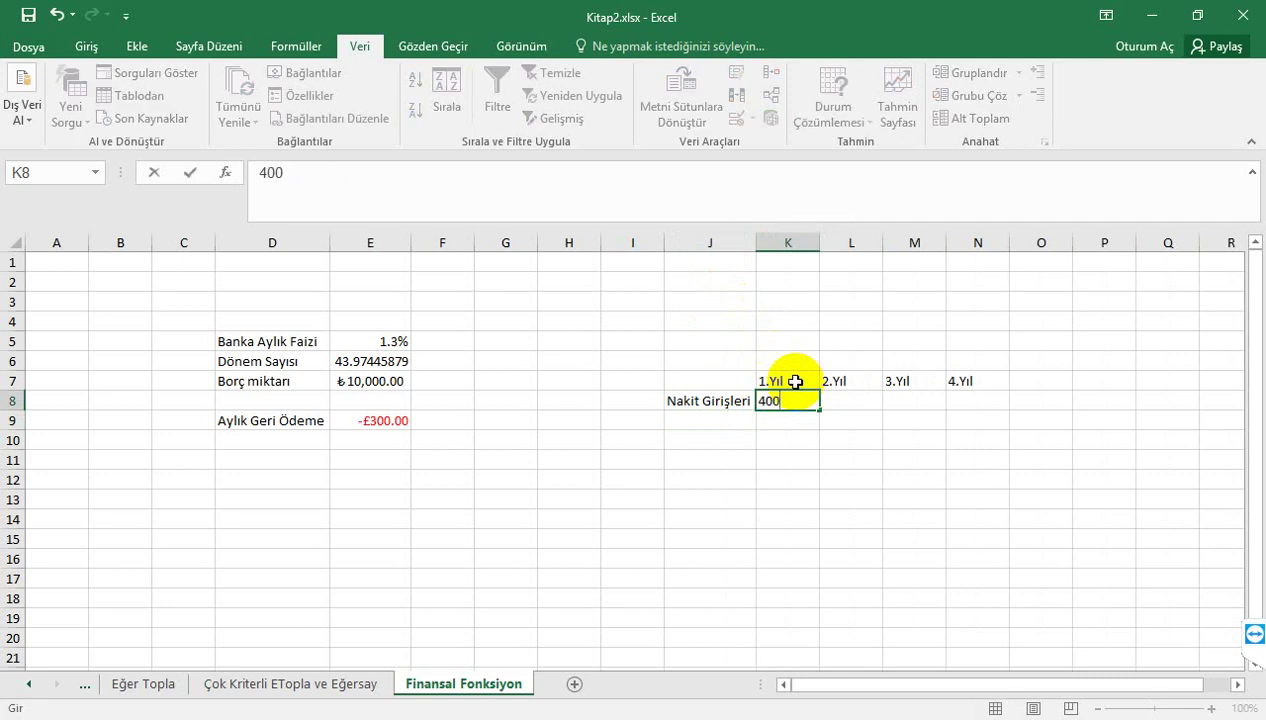
type("0")
key("Tab")
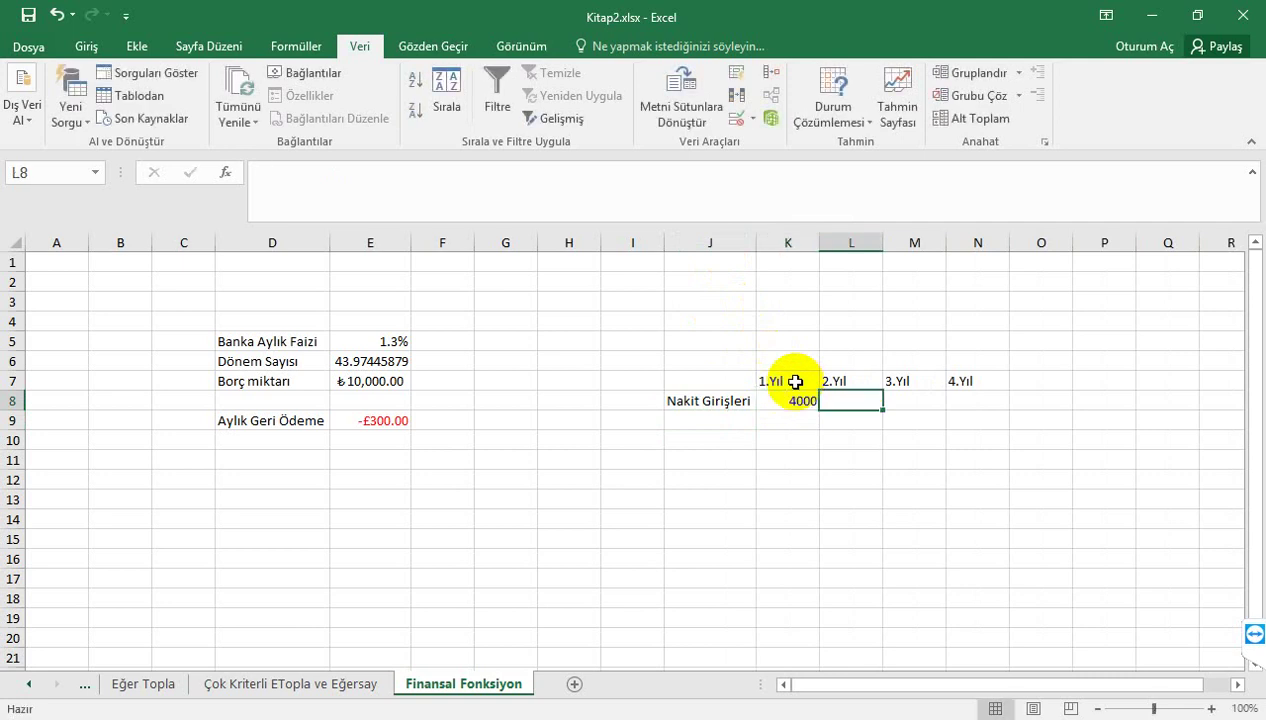
type("6000")
key("ctrl+Return")
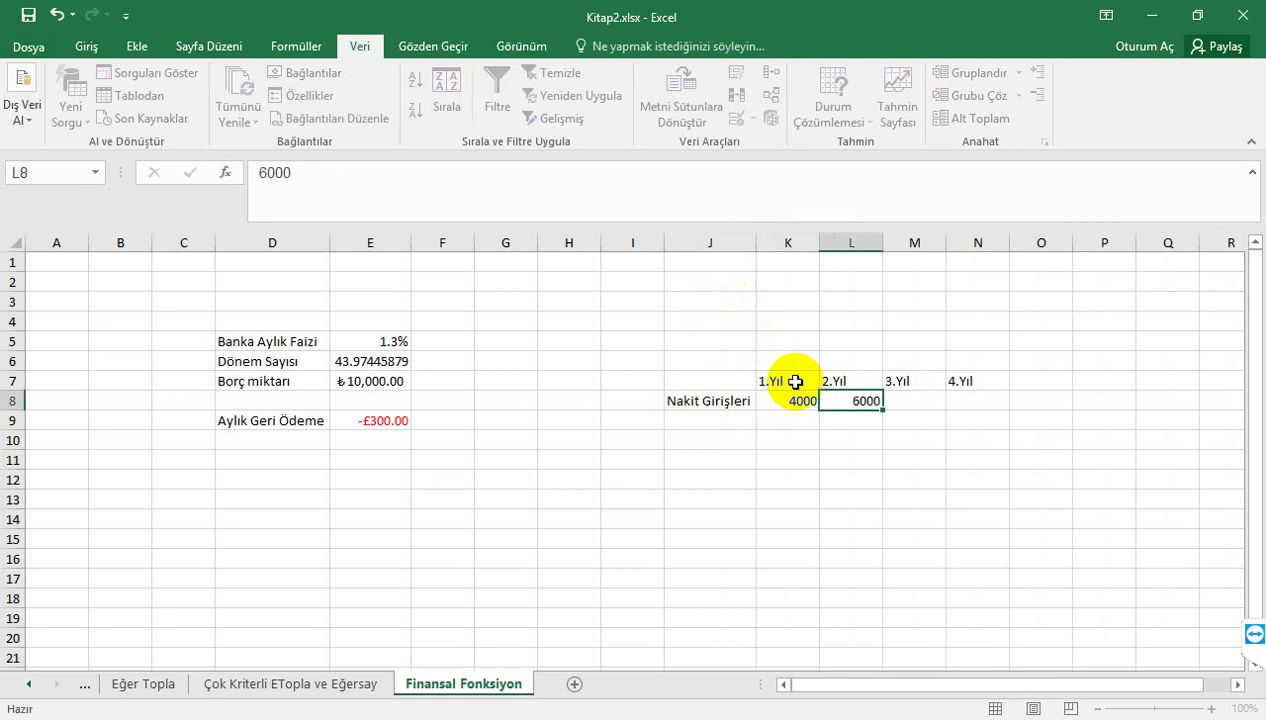
key("Tab")
type("00")
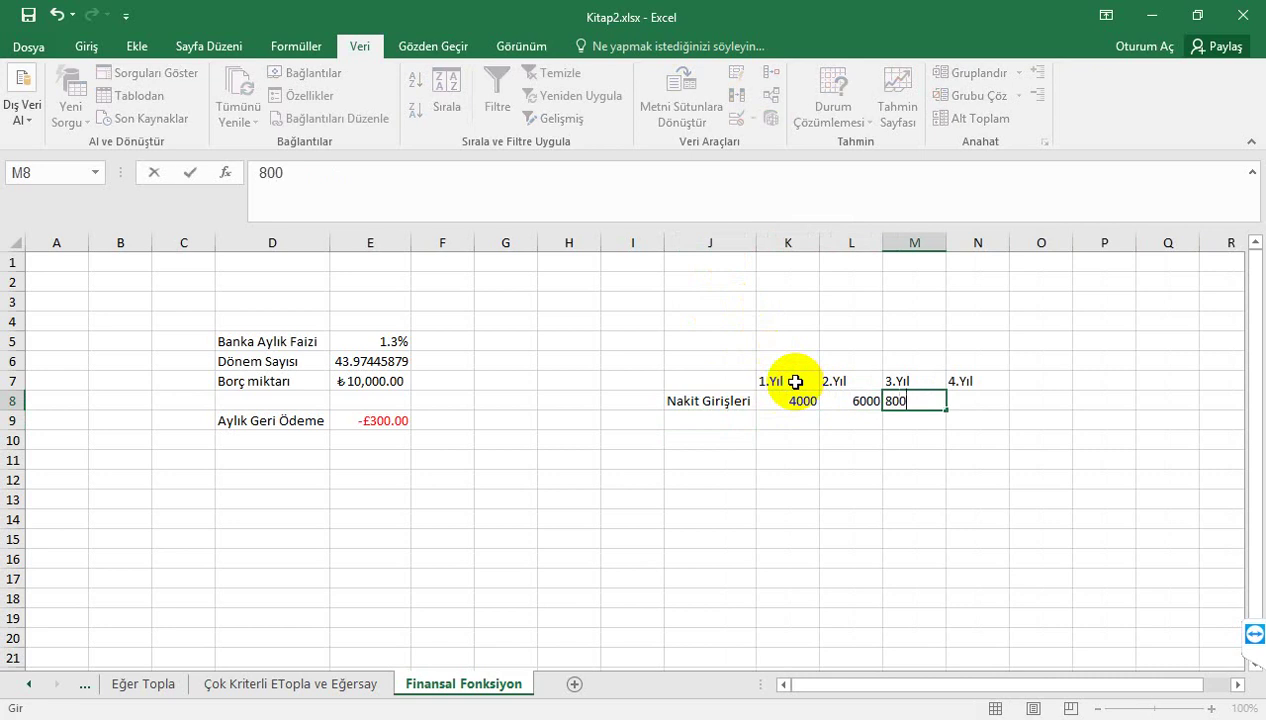
type("0")
key("Tab")
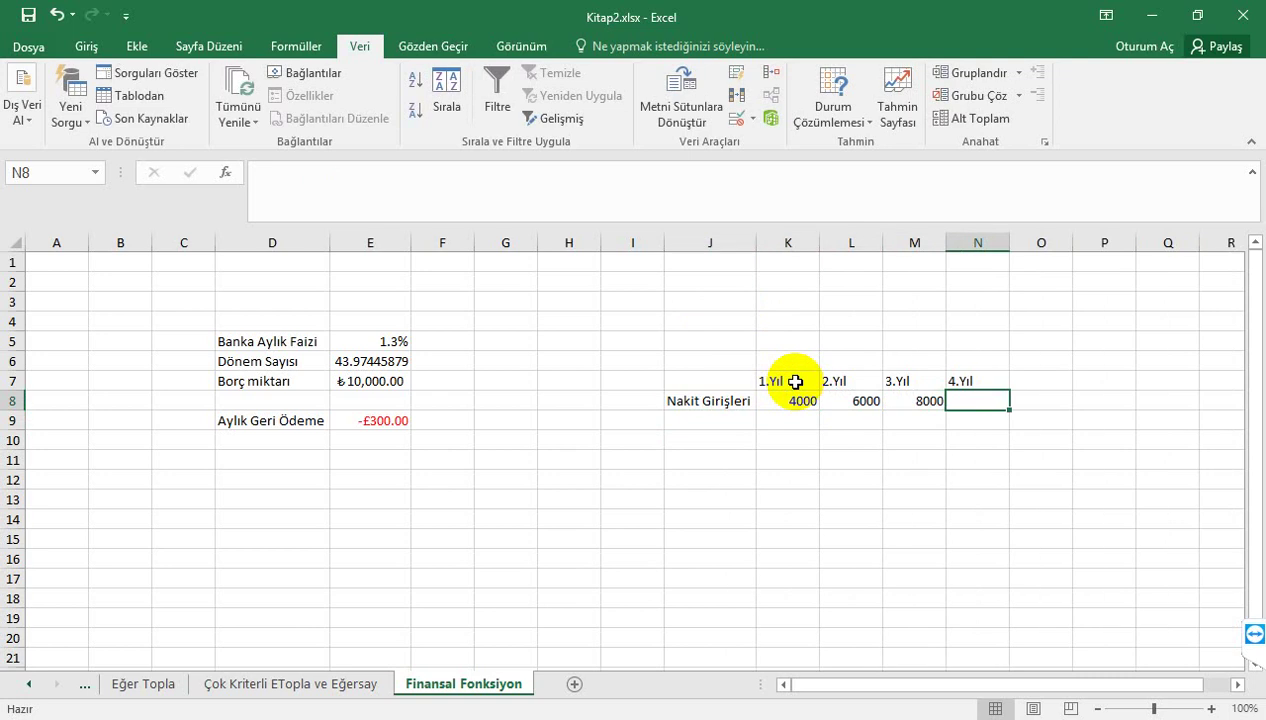
type("2")
key("BackSpace")
type("100")
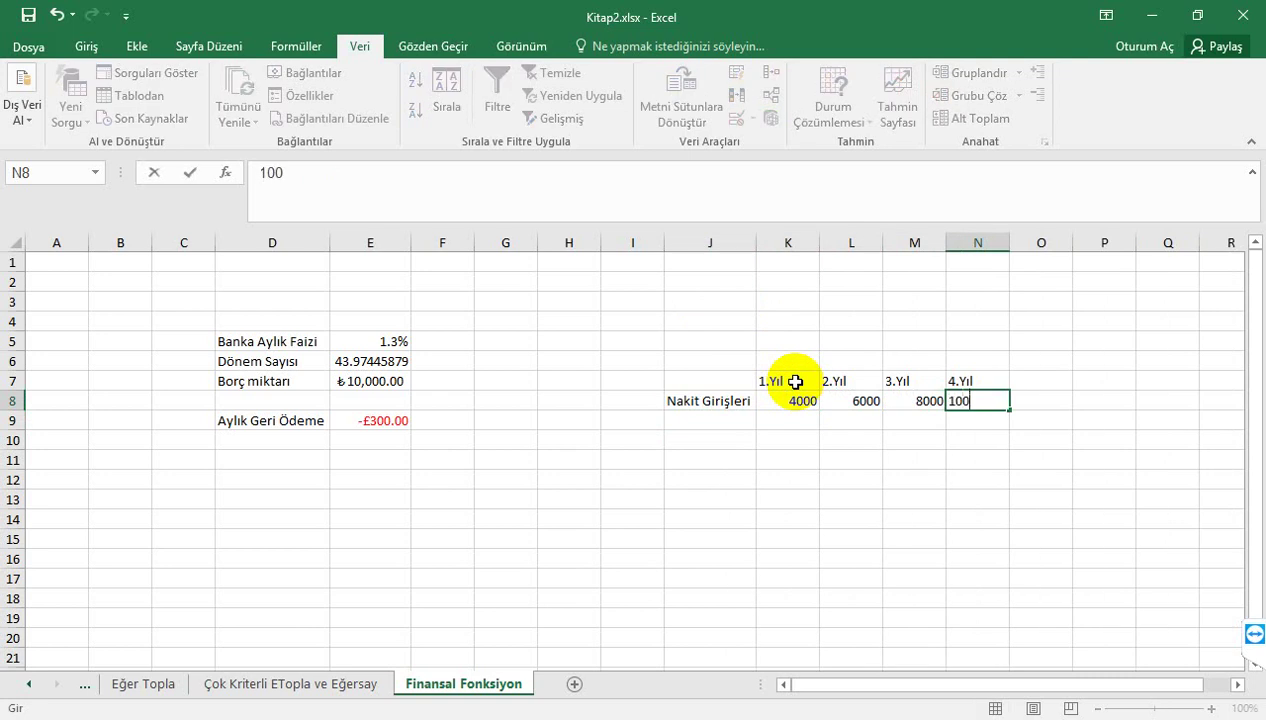
type("00")
key("Return")
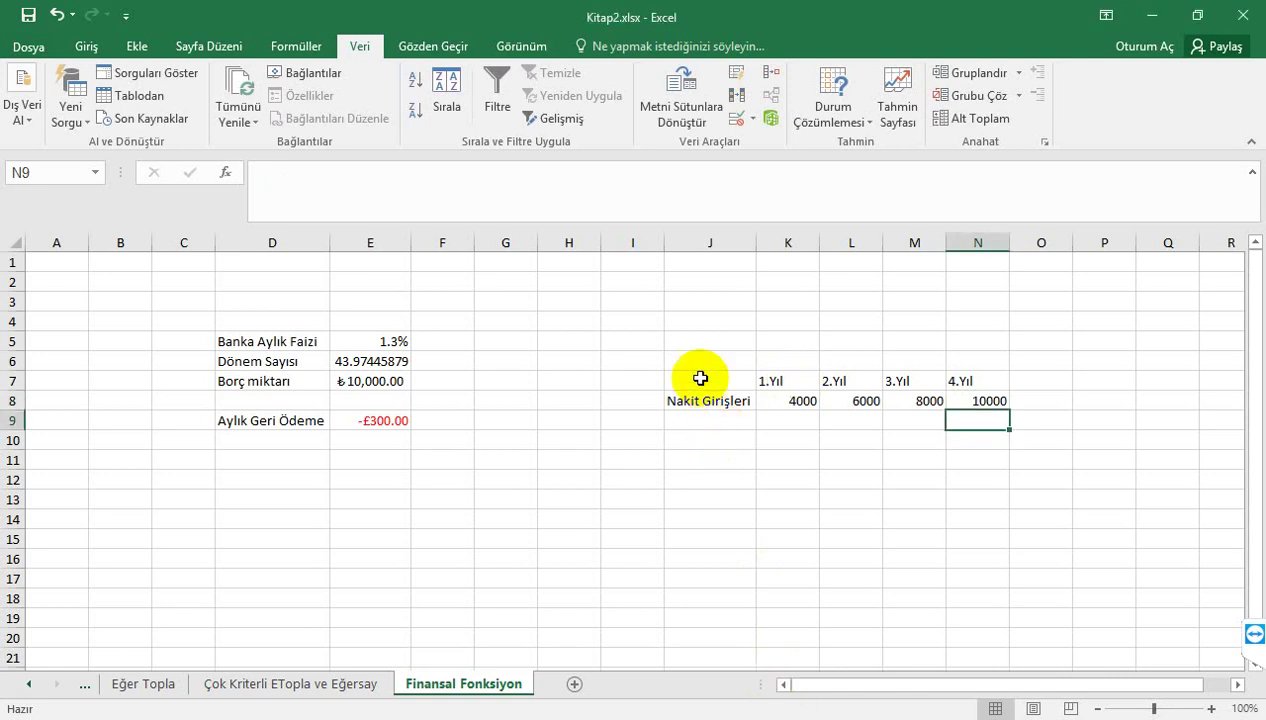
Step: Enter the label 'Faiz Oranı Yıllık' in J4 with a 12% rate in K4
left_click(710, 320)
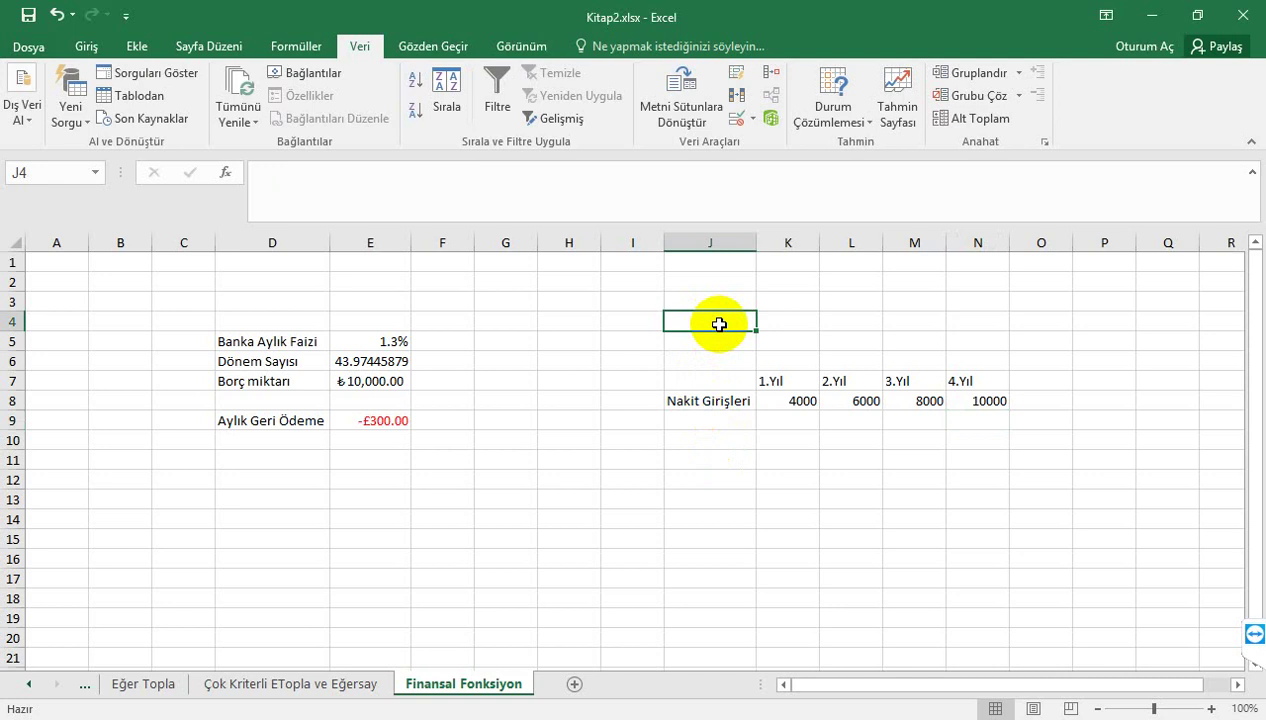
type("Faiz O")
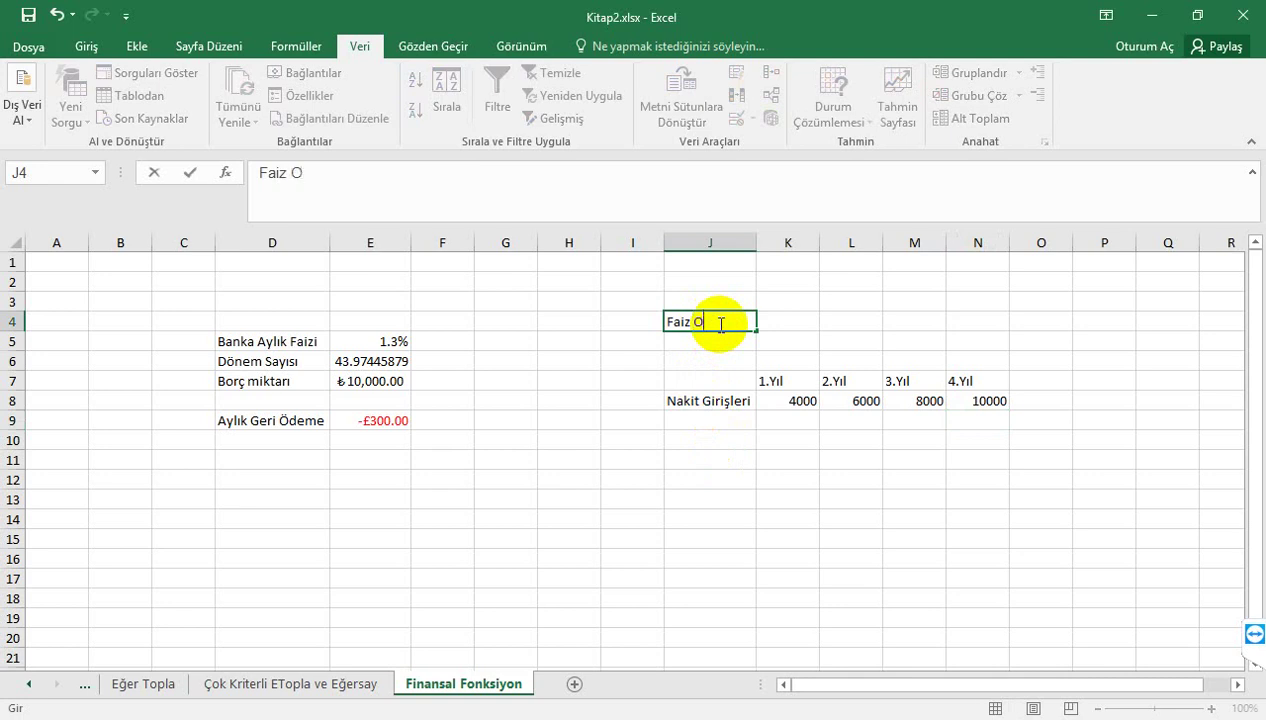
type("ranı Y")
type("ıllık")
key("Tab")
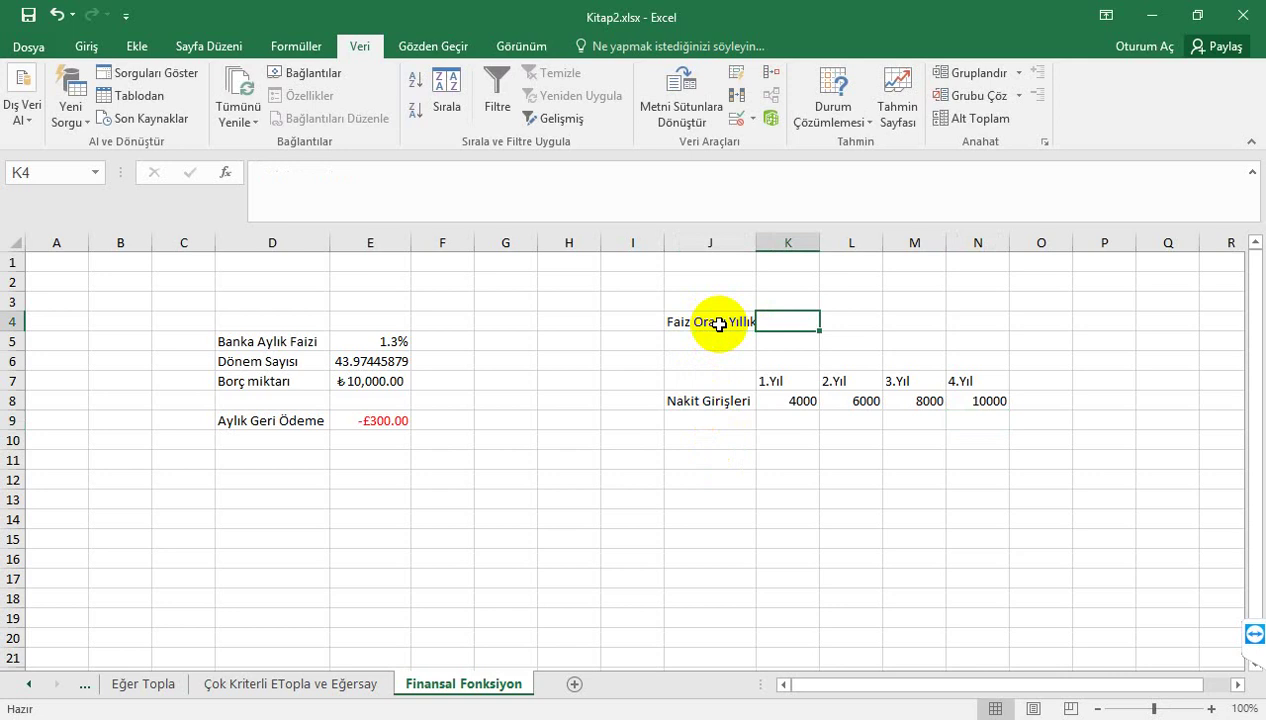
type("%12")
key("Return")
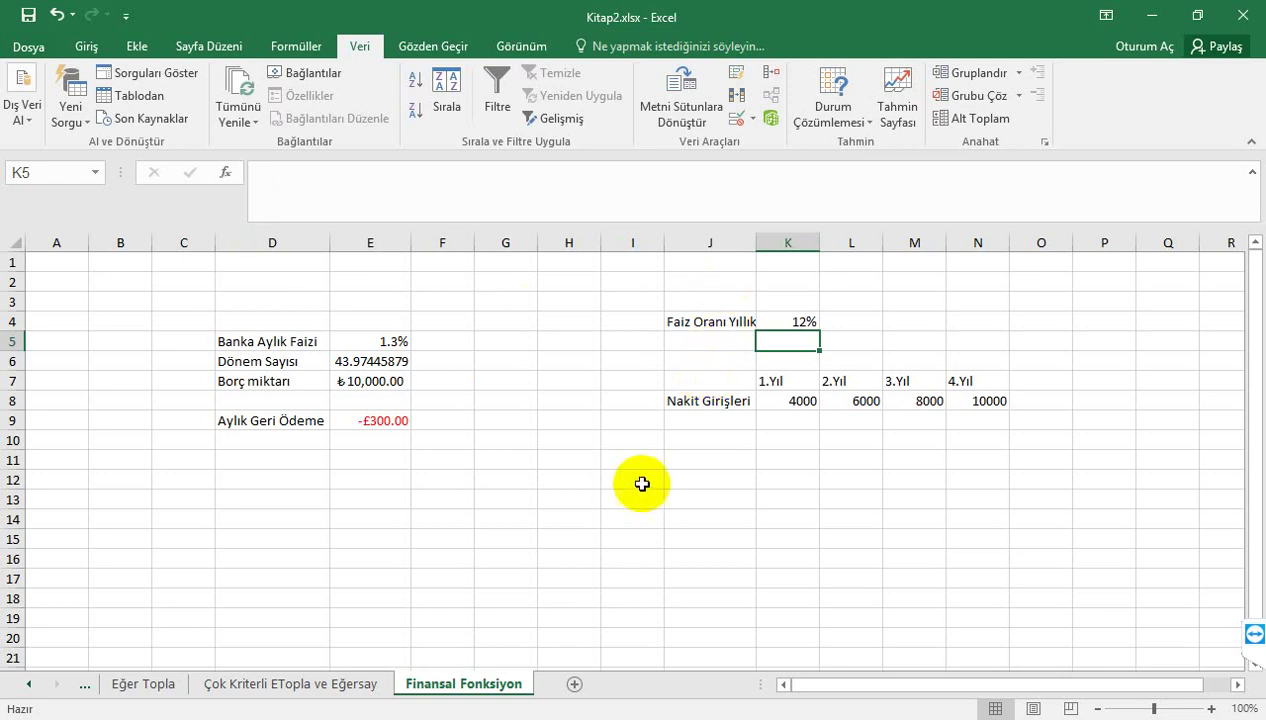
Step: Add the label 'Bugünkü Değer' in J10
left_click(723, 440)
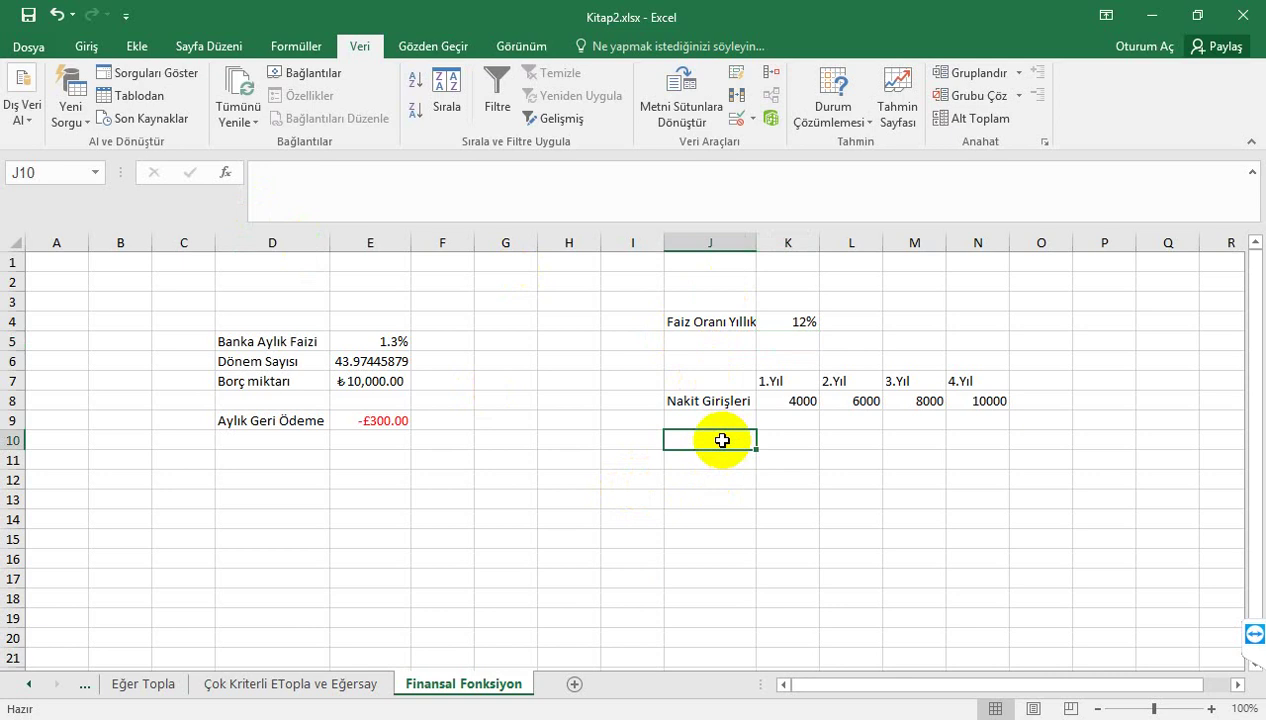
type("Bugünk")
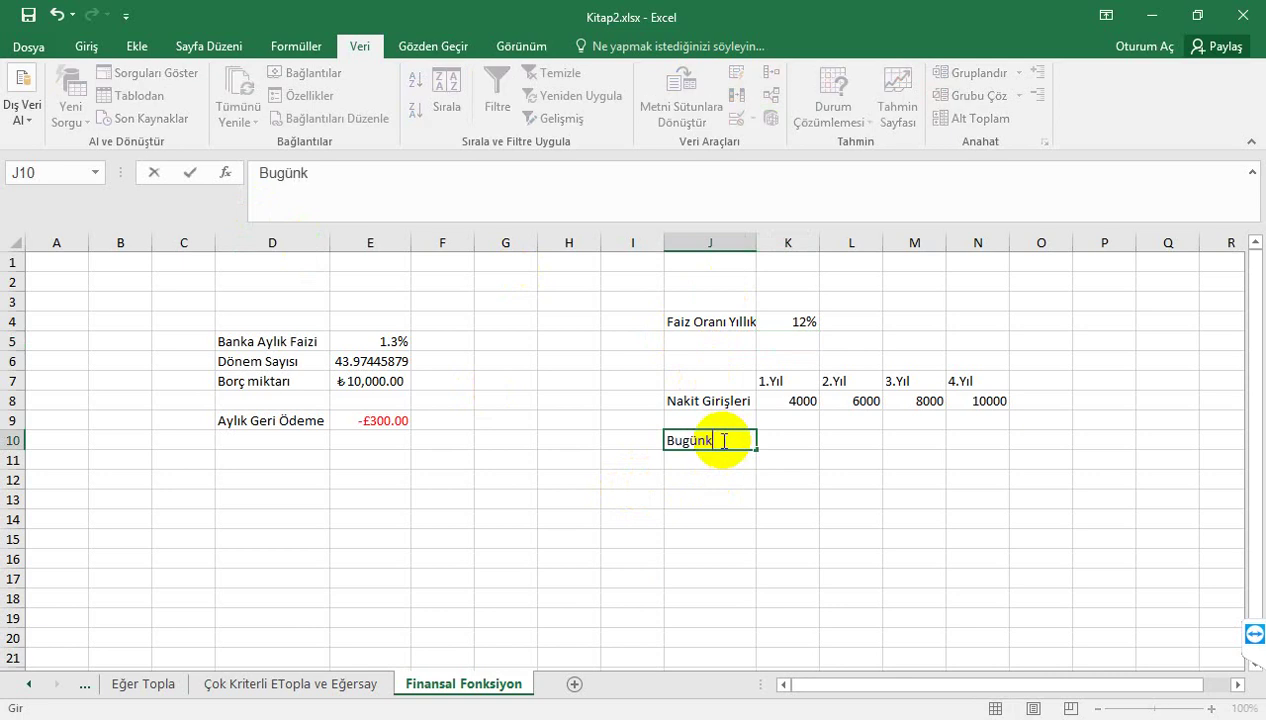
type("ü Değe")
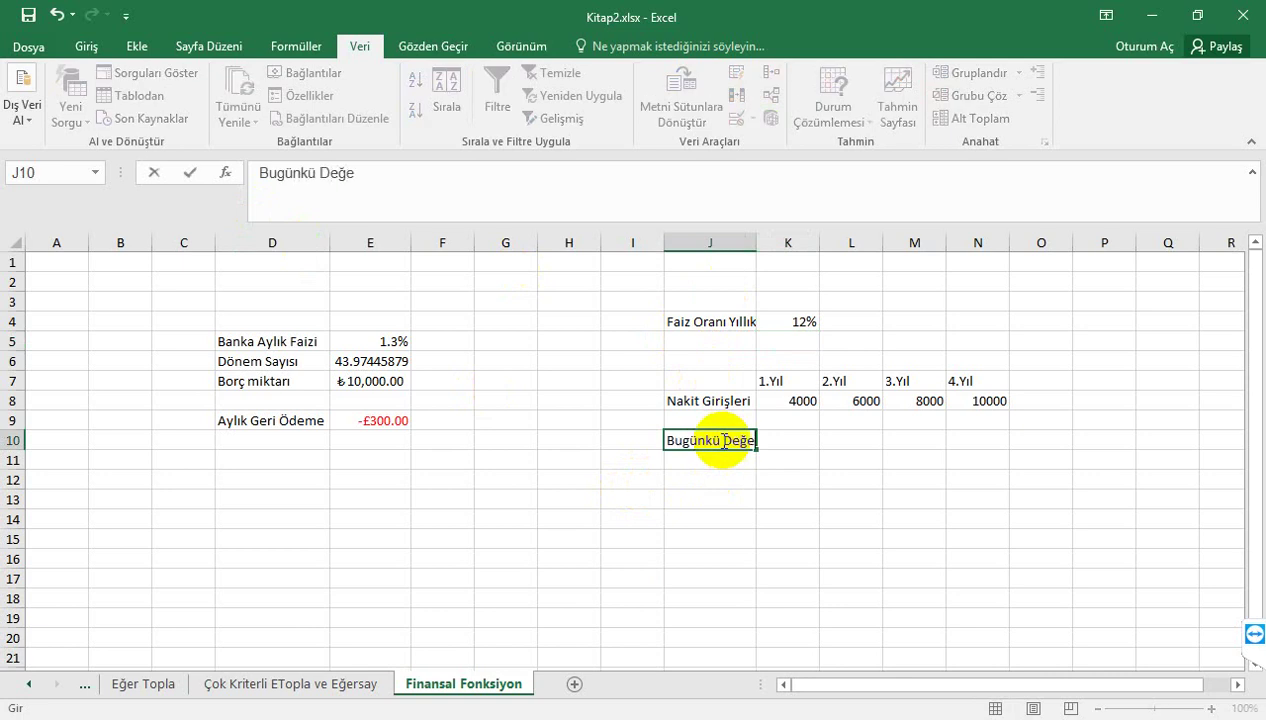
type("r")
key("Return")
left_click(722, 440)
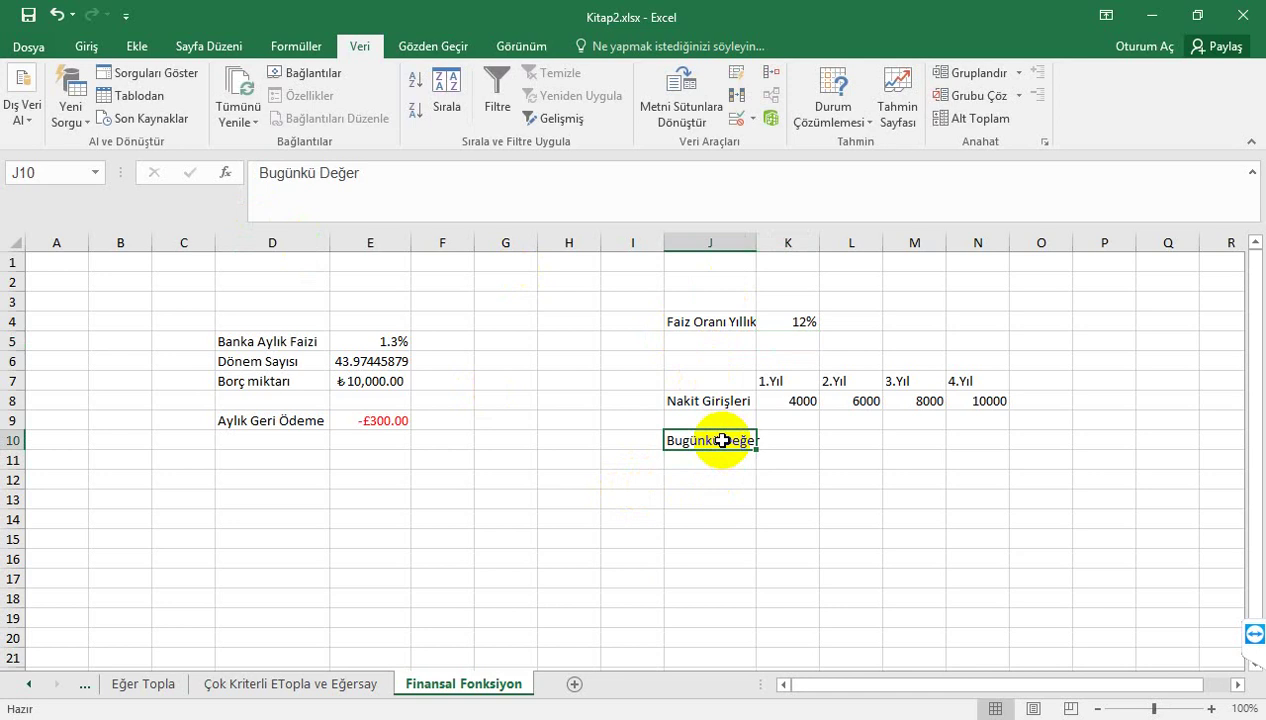
key("Tab")
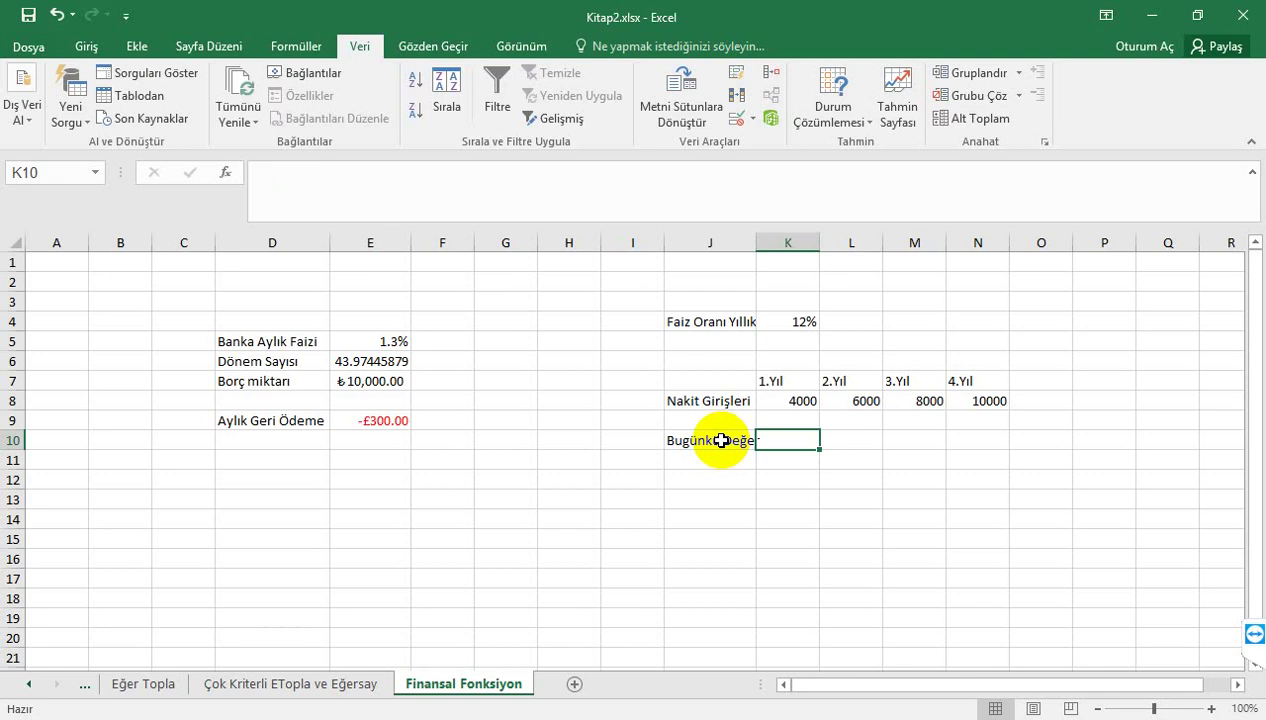
type("=")
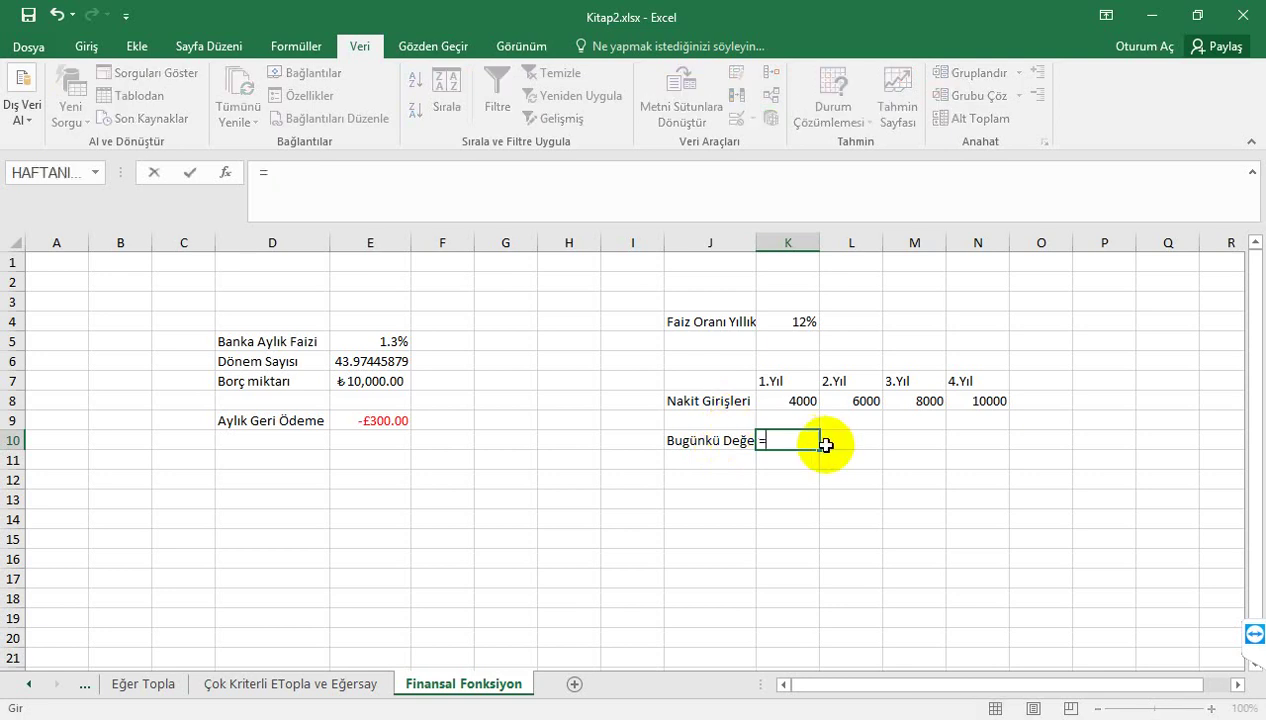
type("bugü")
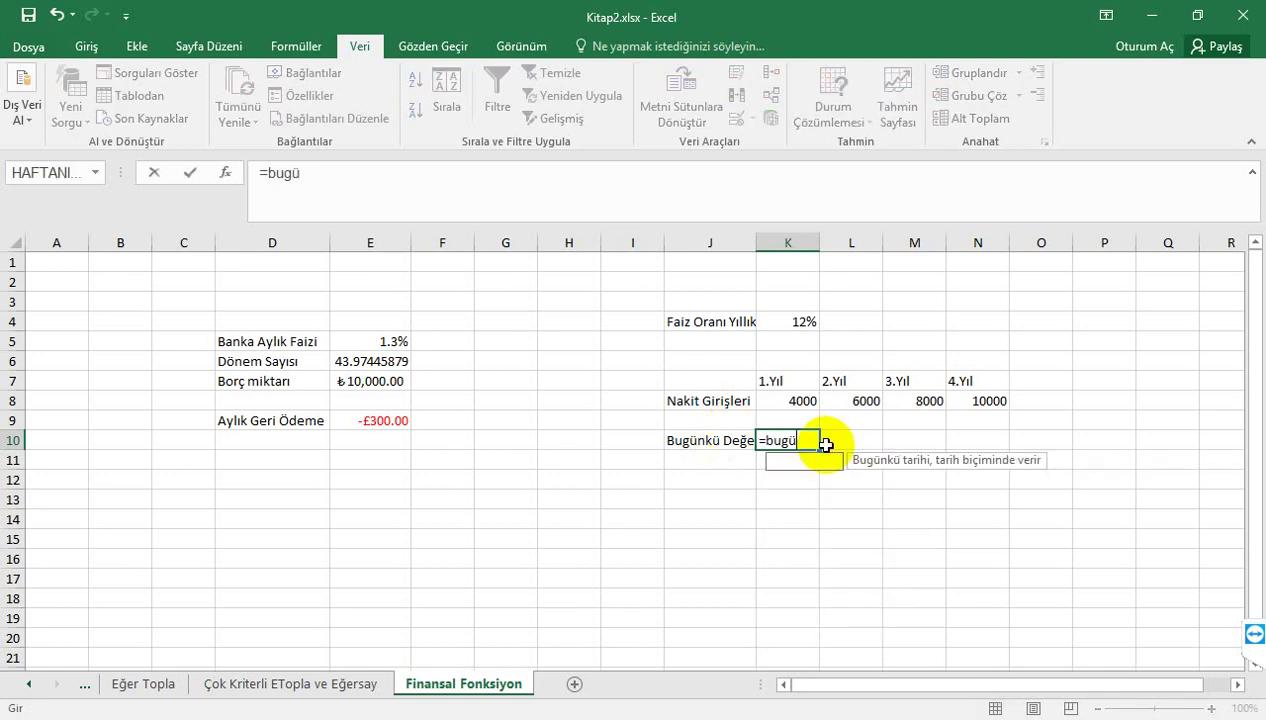
key("BackSpace")
key("BackSpace")
key("BackSpace")
key("BackSpace")
key("BackSpace")
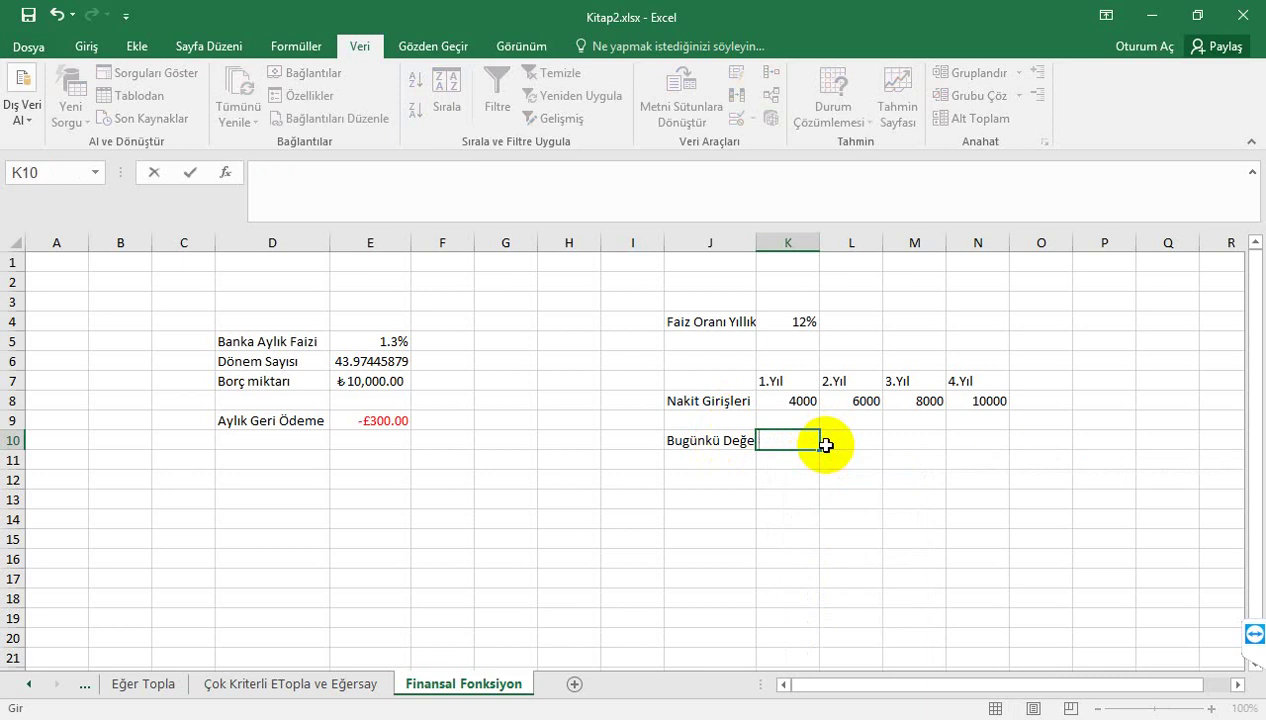
type("\"")
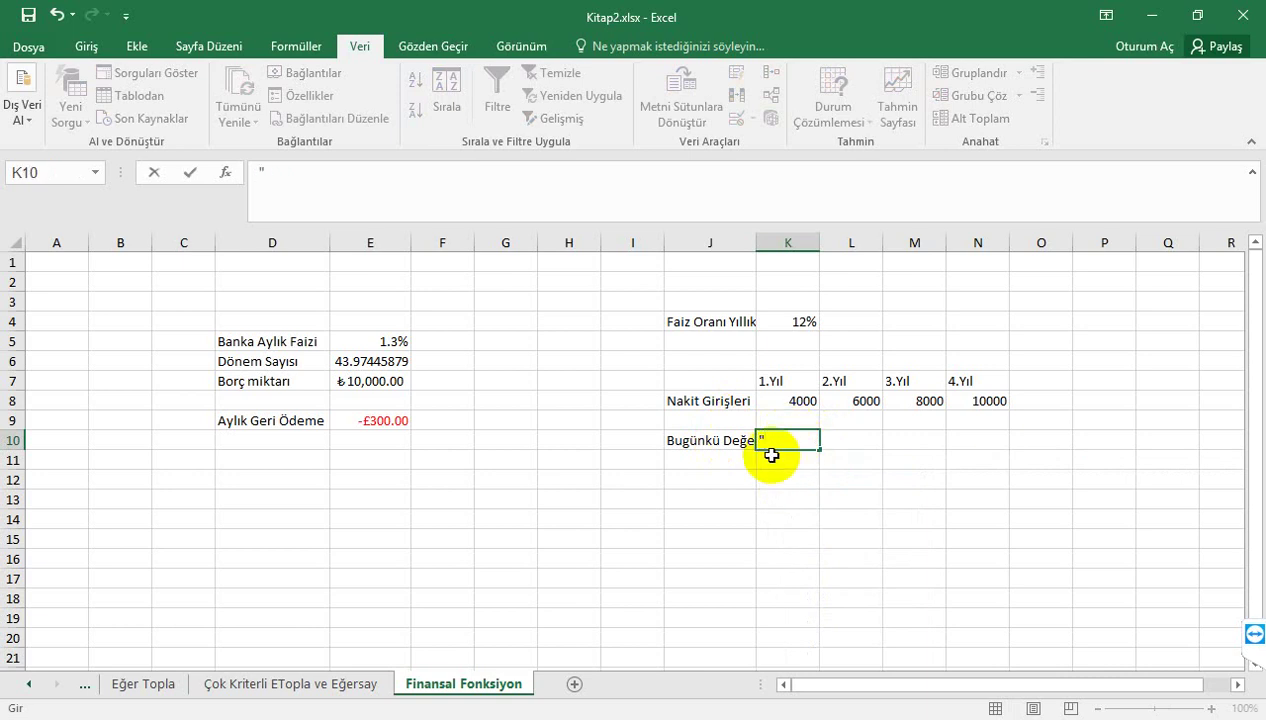
key("BackSpace")
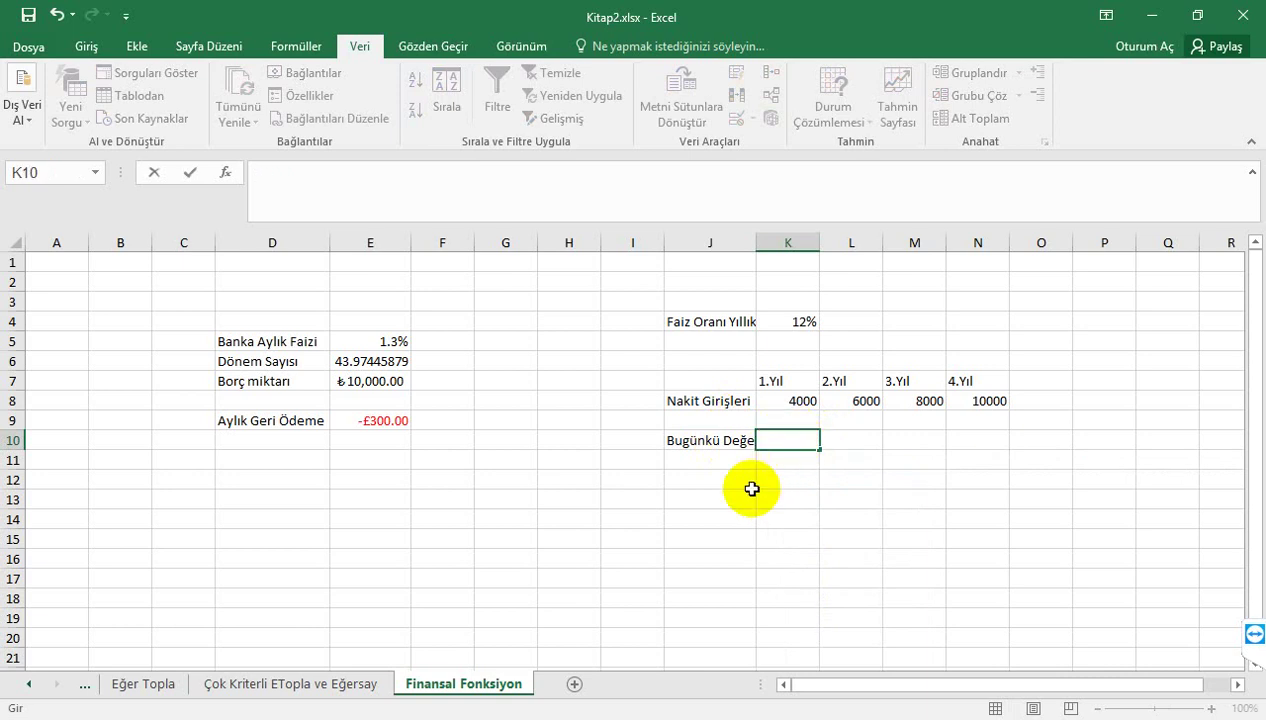
key("Escape")
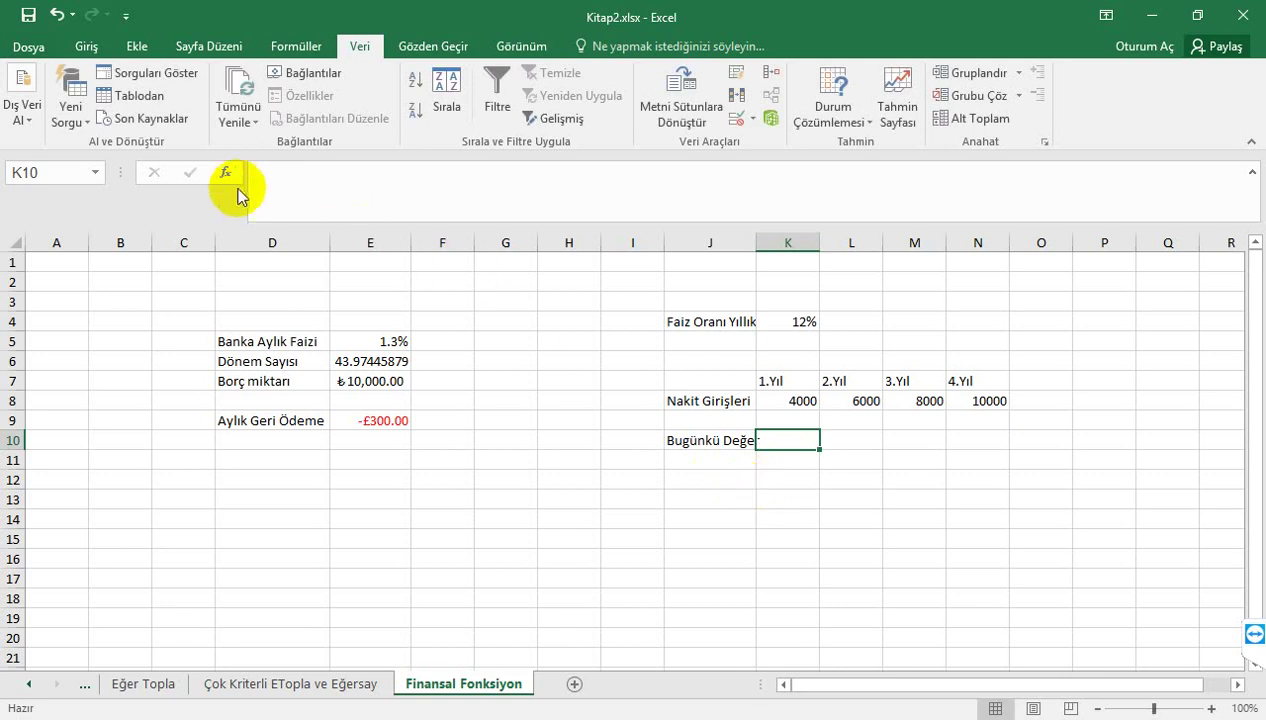
Step: Open Insert Function and filter the list to the Finansal category
left_click(226, 173)
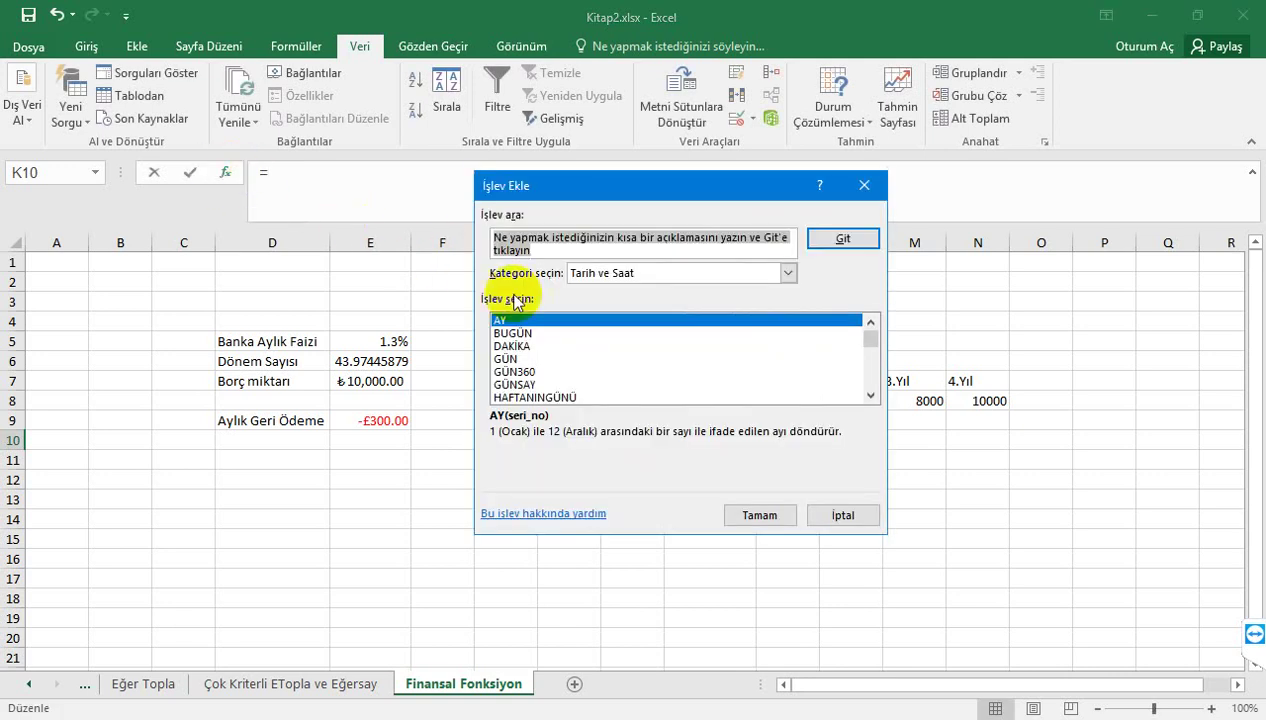
left_click(786, 273)
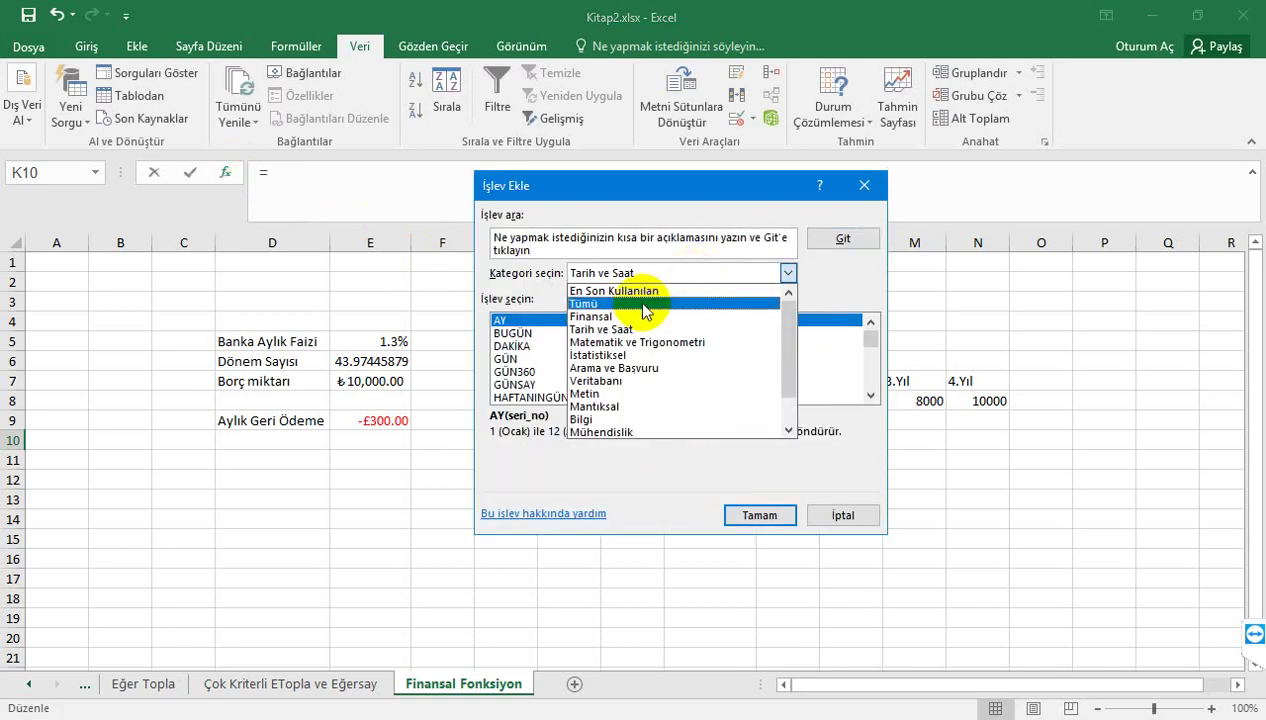
left_click(610, 316)
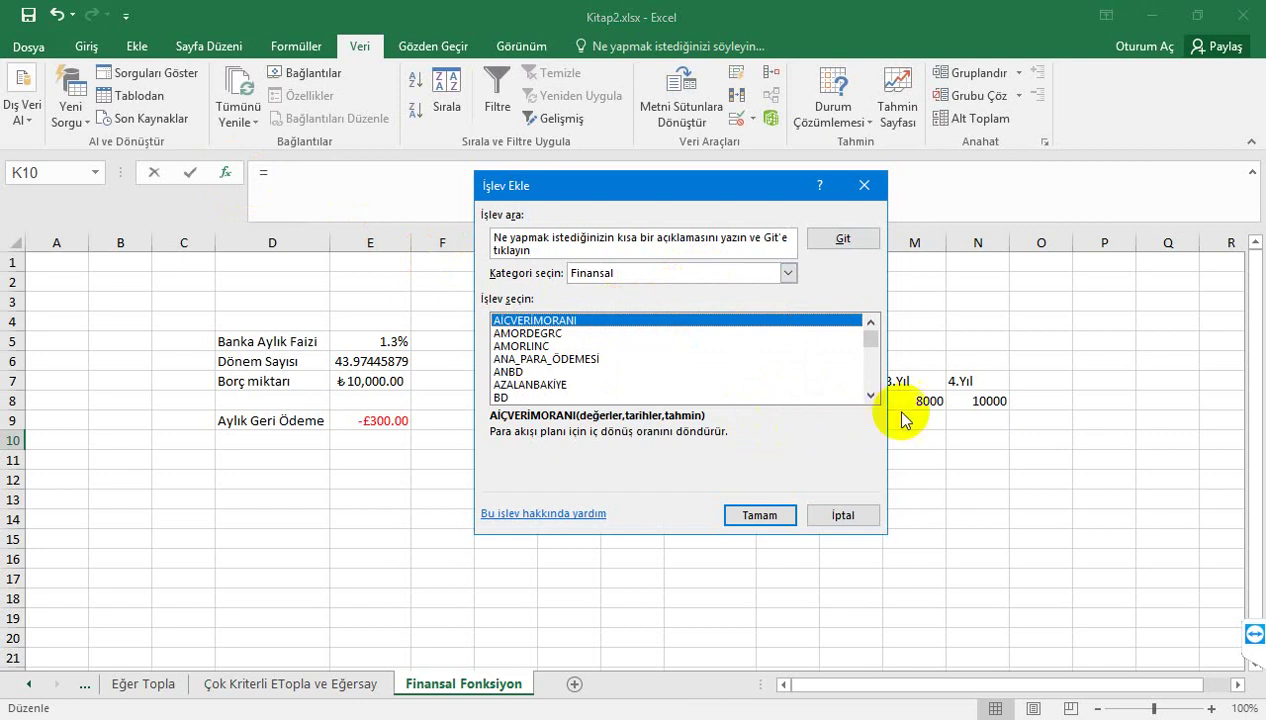
left_click(870, 396)
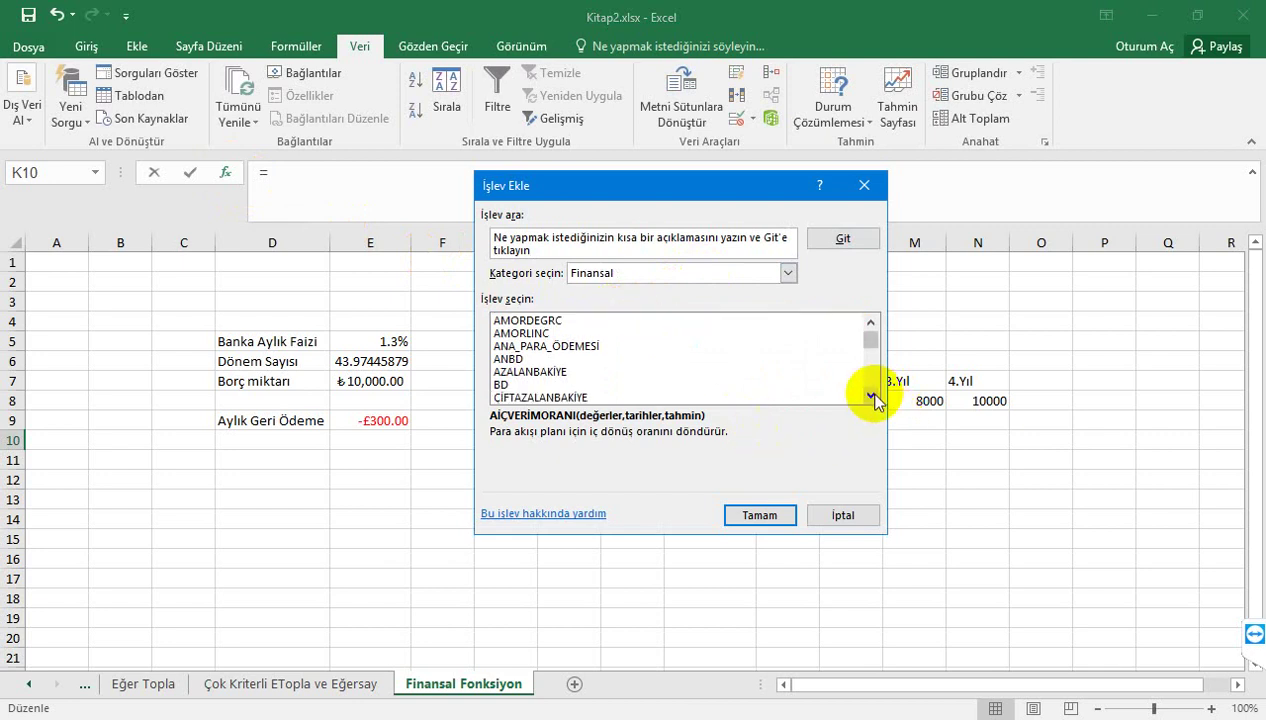
left_click(505, 385)
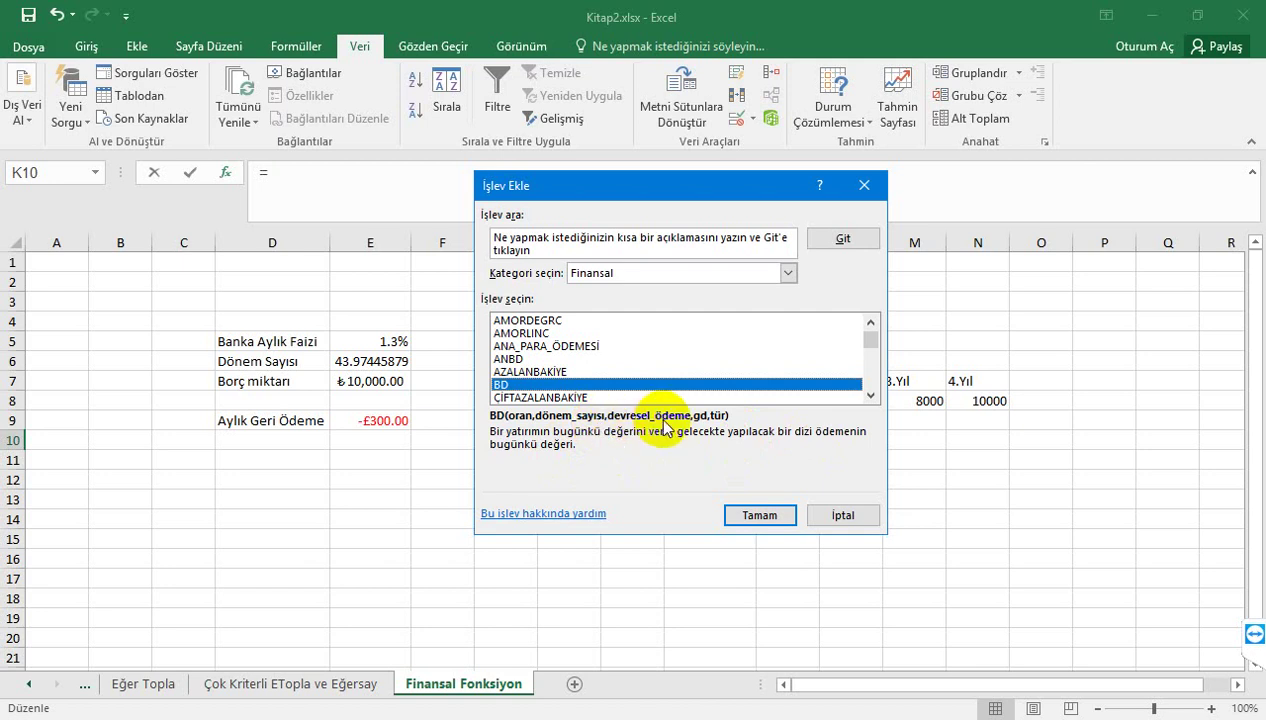
Step: Scroll down the financial functions list and select NBD
left_click(869, 396)
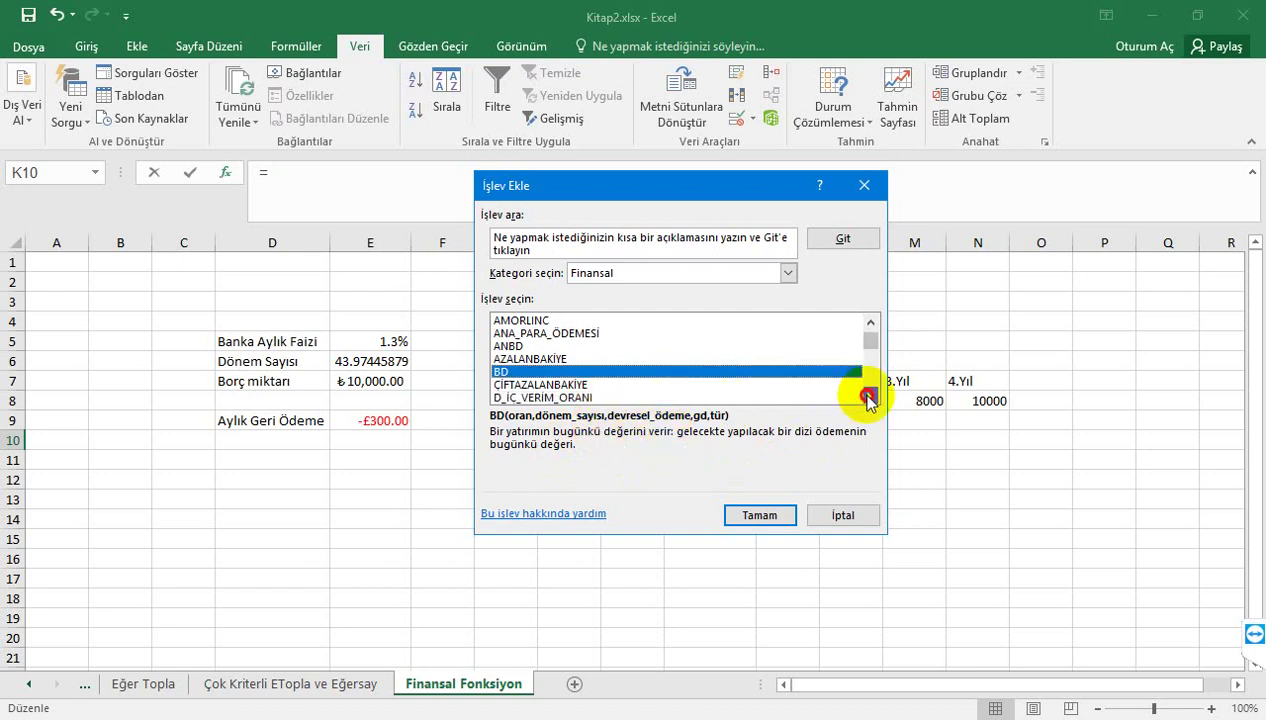
left_click(869, 396)
left_click(869, 396)
left_click(869, 396)
left_click(869, 396)
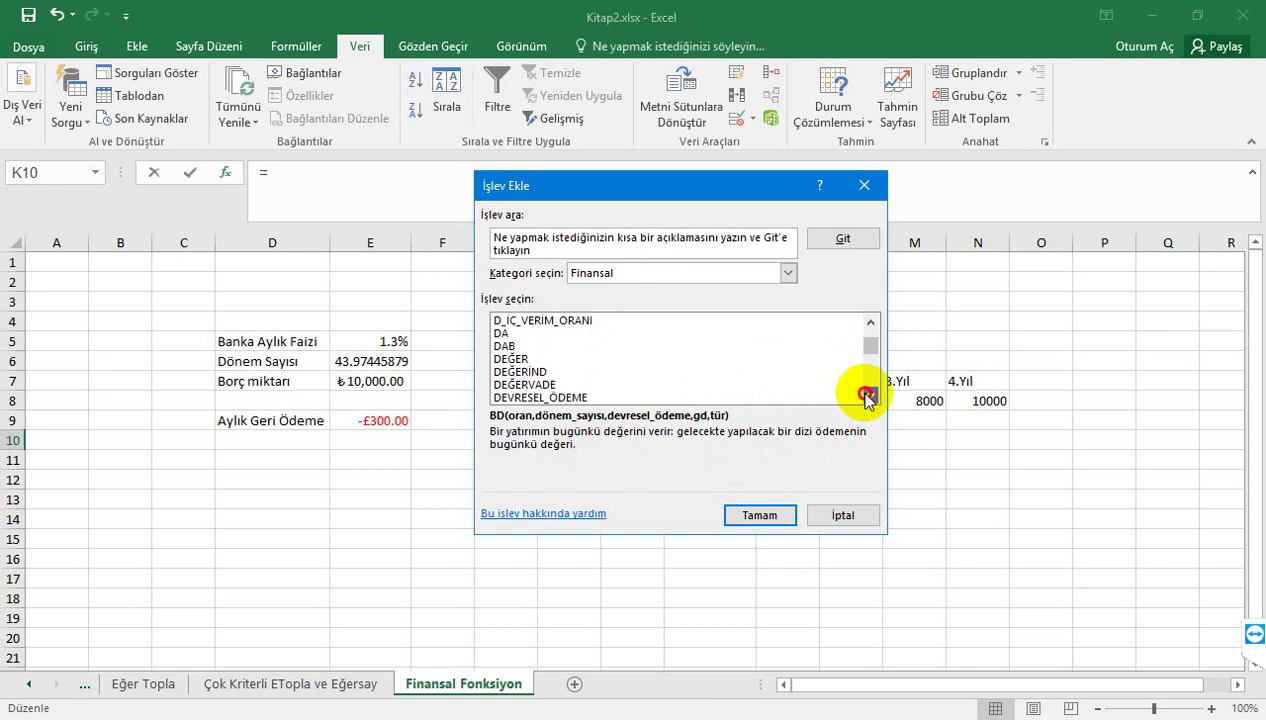
left_click(869, 396)
left_click(869, 396)
left_click(869, 396)
left_click(869, 396)
left_click(869, 396)
left_click(869, 396)
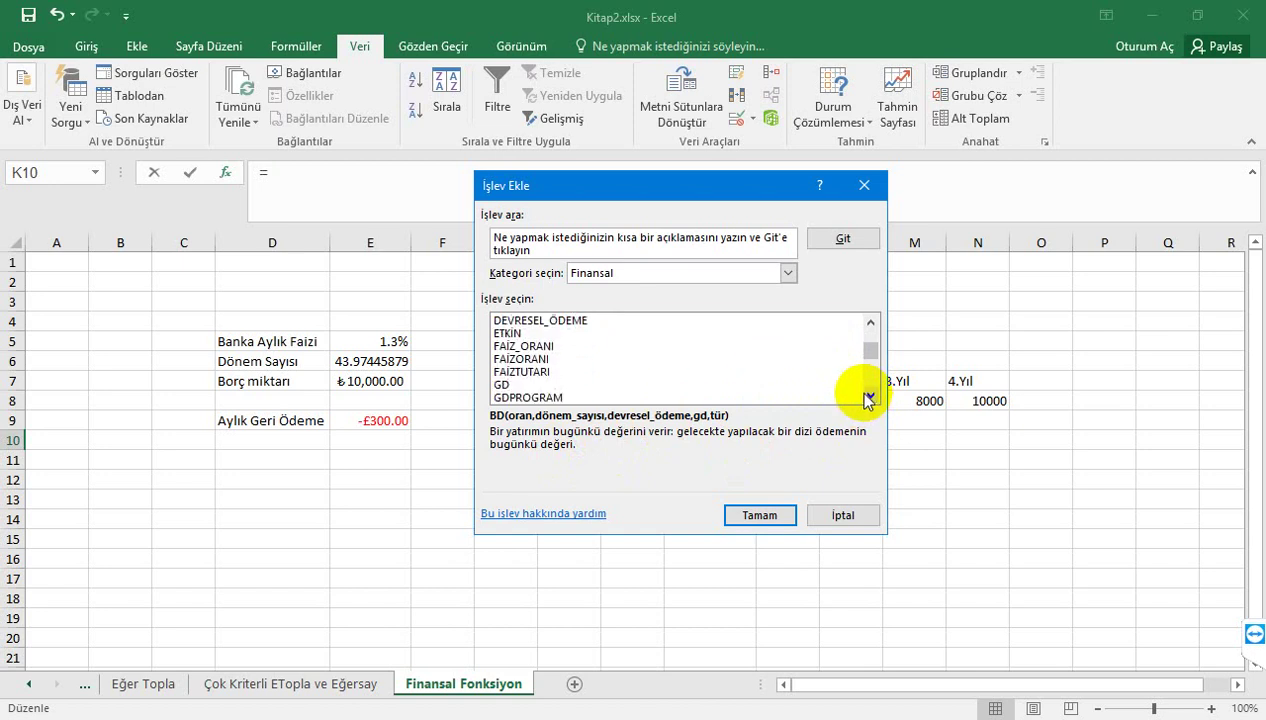
left_click(869, 396)
left_click(869, 396)
double_click(869, 396)
double_click(869, 396)
left_click(869, 396)
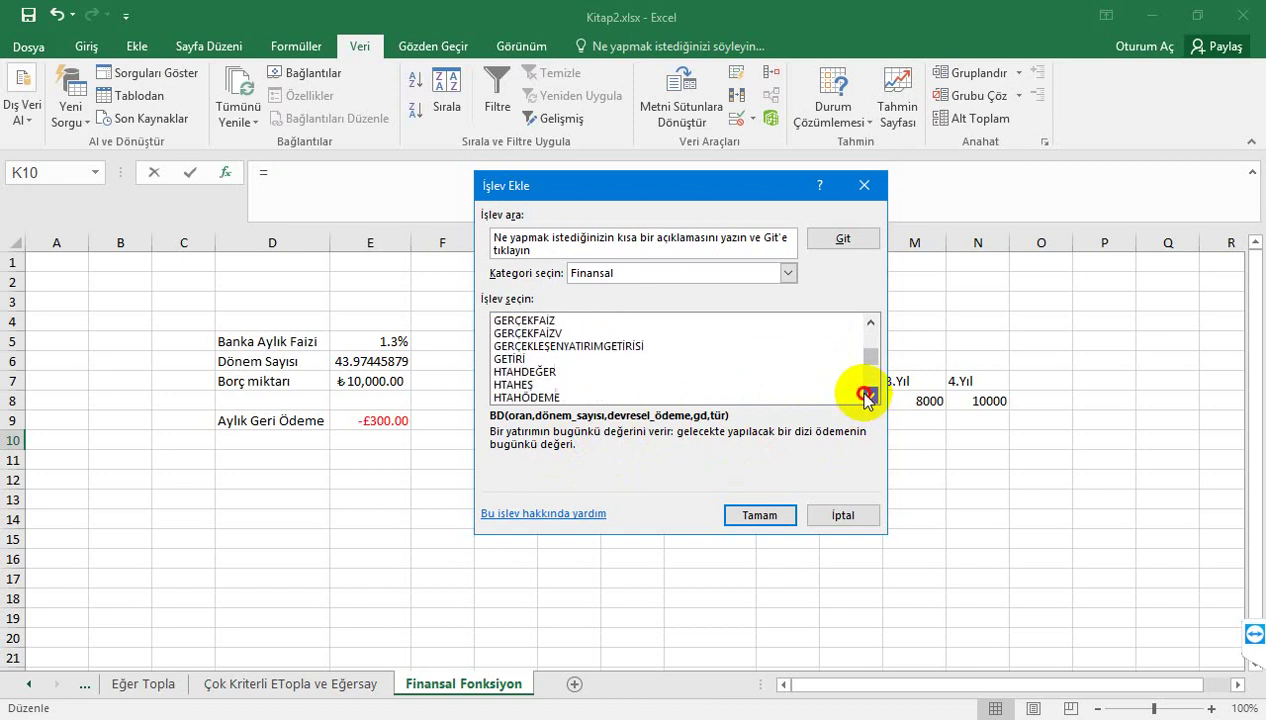
left_click(869, 396)
left_click(869, 396)
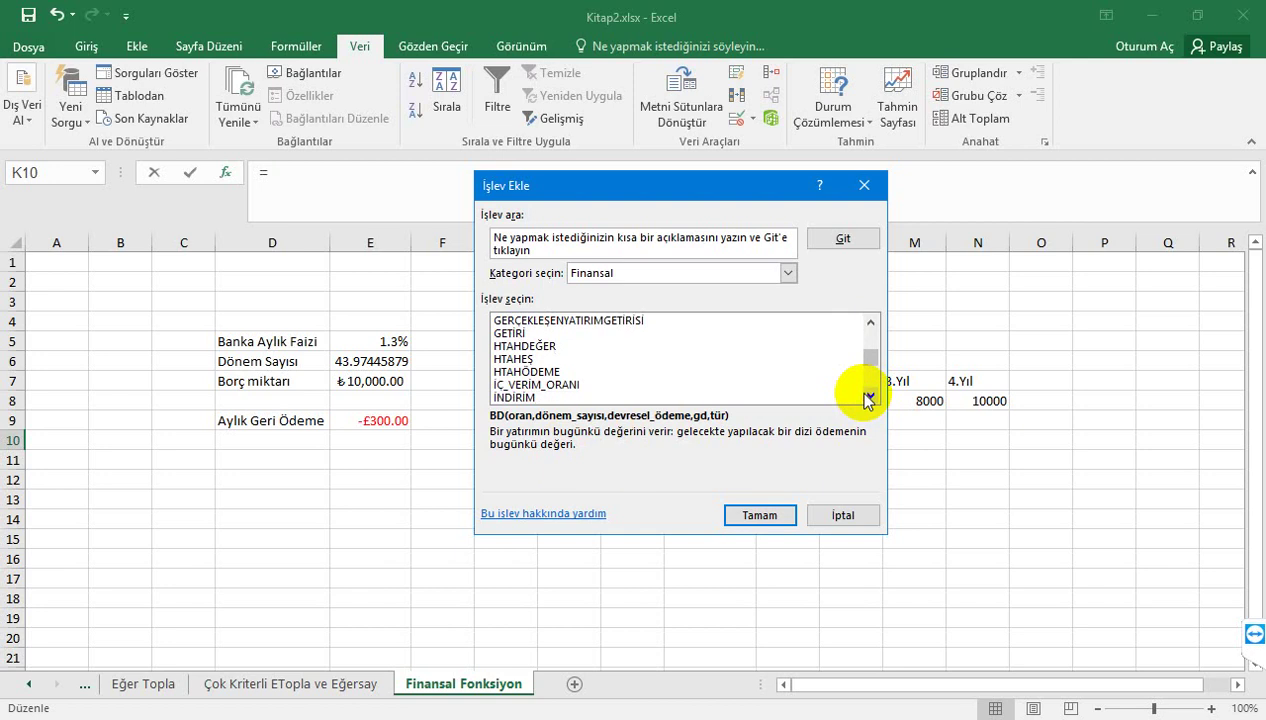
left_click(869, 397)
double_click(869, 397)
double_click(869, 397)
double_click(869, 397)
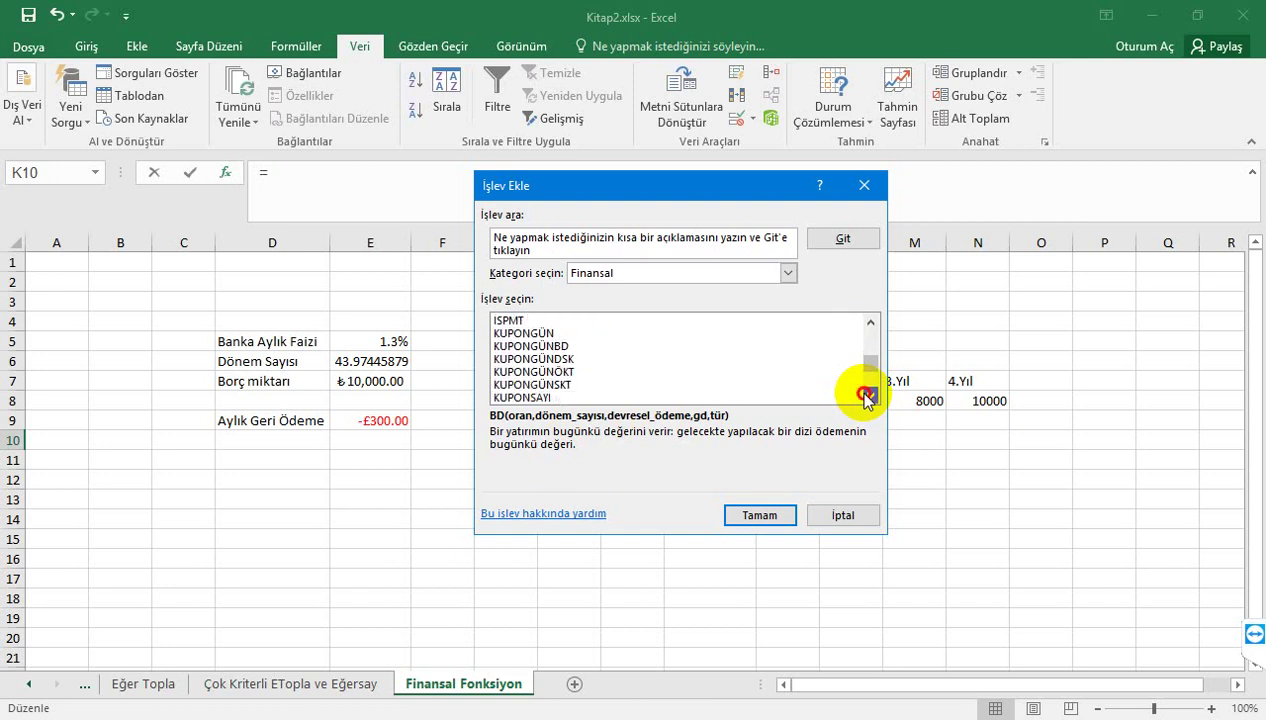
double_click(869, 397)
left_click(869, 397)
double_click(869, 397)
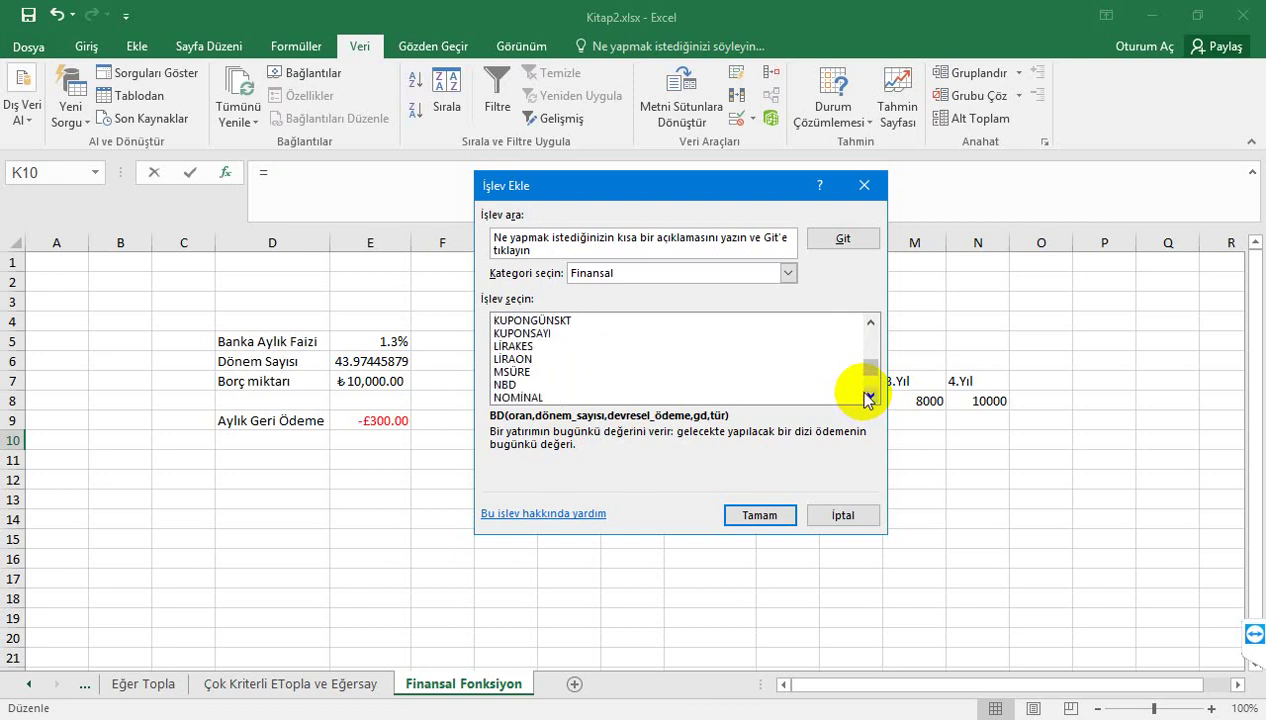
left_click(513, 386)
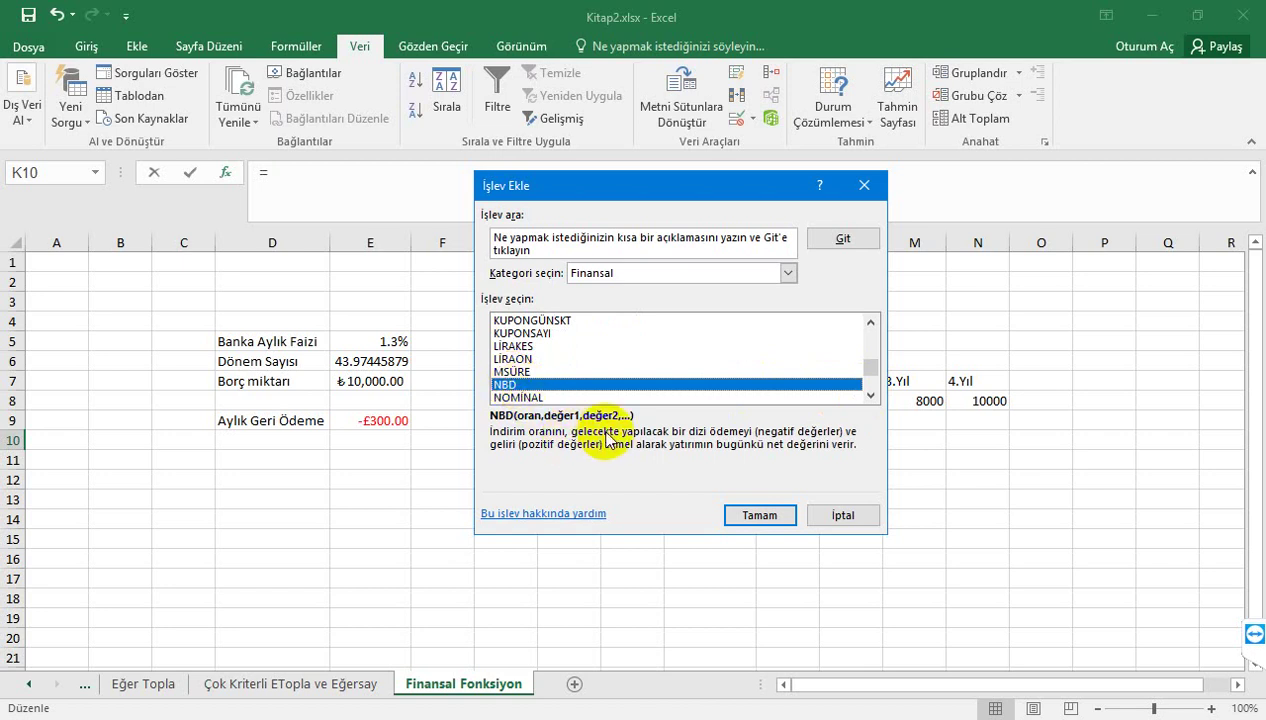
Step: Build =NBD(K4,K8:N8) in K10, giving a present value of £20,404.01
left_click(752, 515)
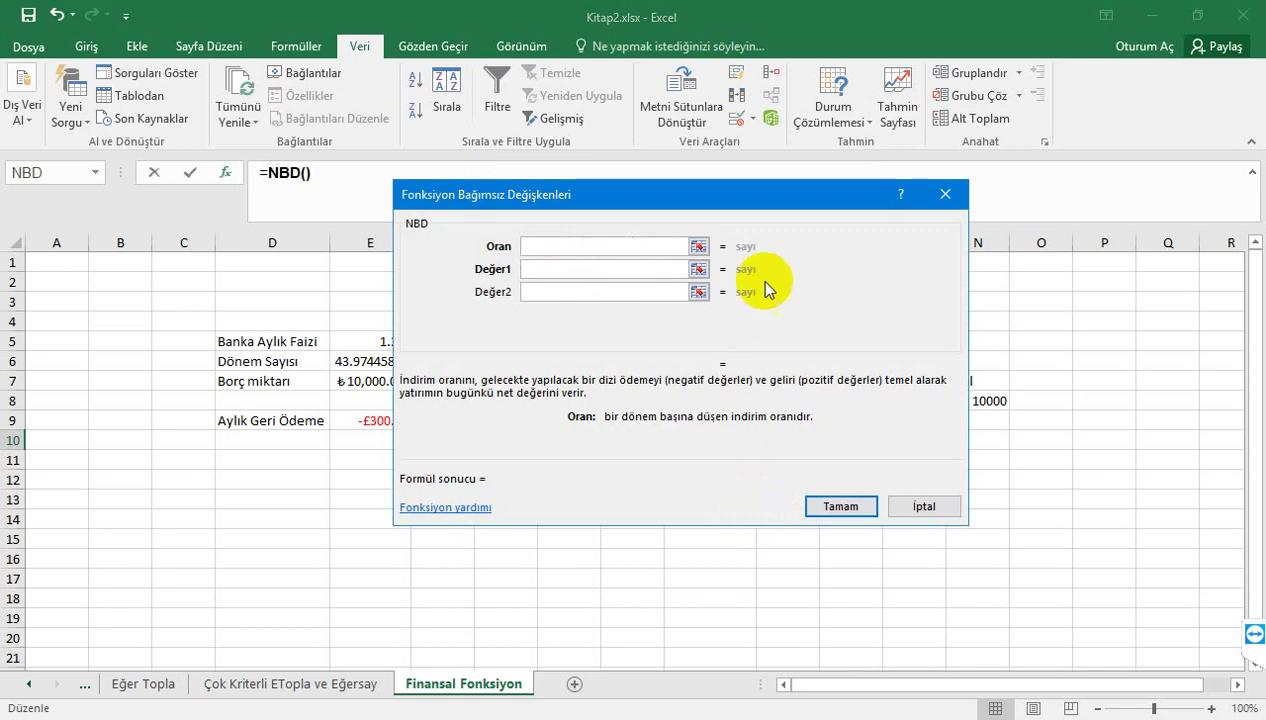
mouse_move(786, 200)
left_mouse_down()
mouse_move(740, 421)
mouse_move(531, 376)
mouse_move(498, 325)
left_mouse_up()
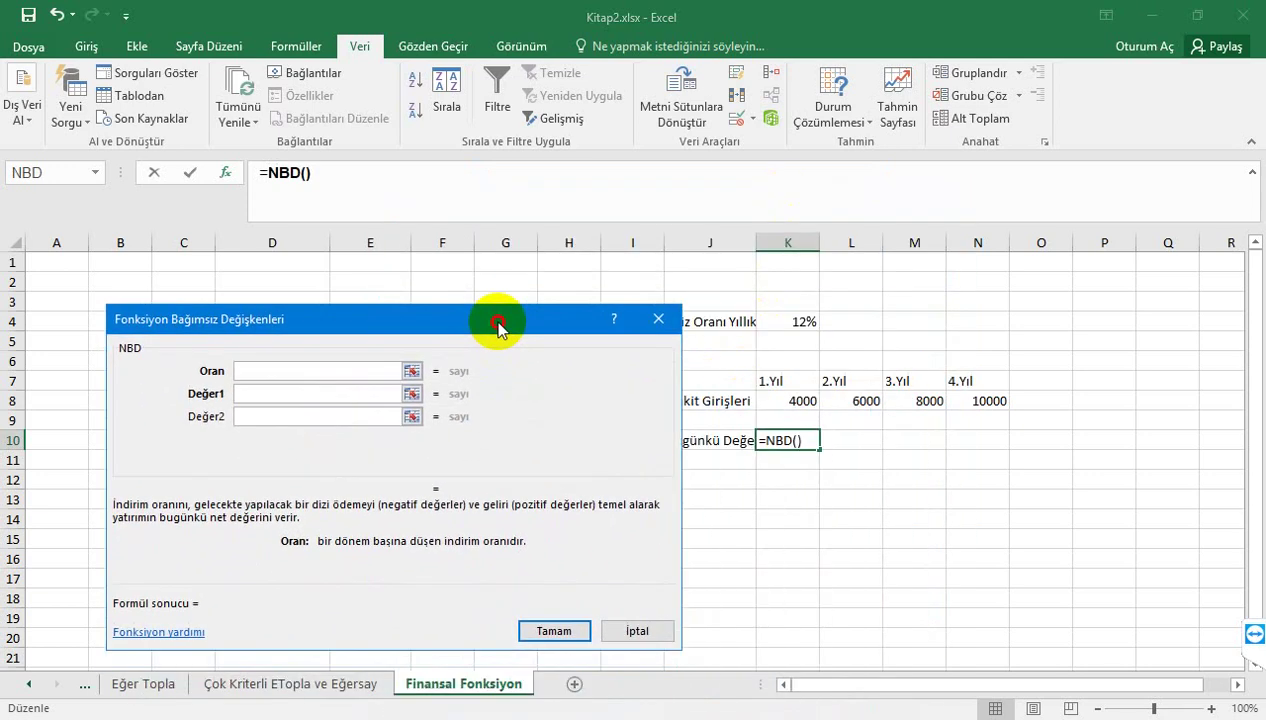
left_click(801, 326)
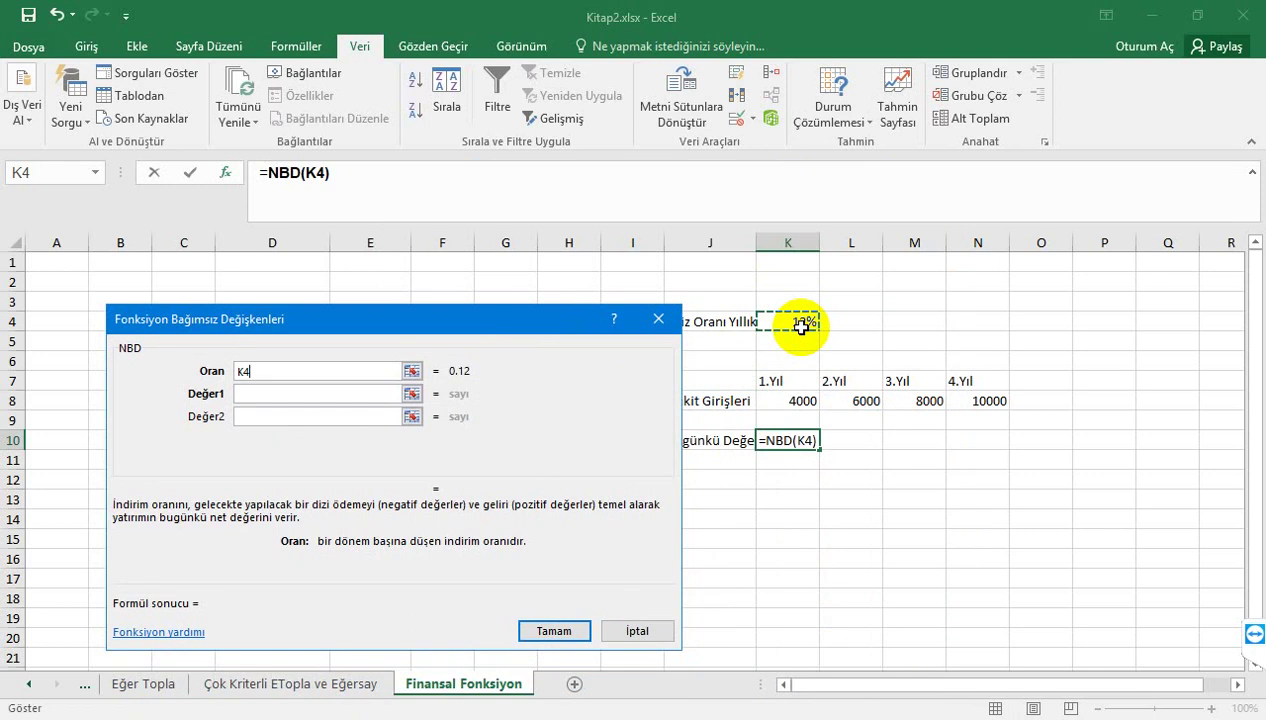
left_click(382, 392)
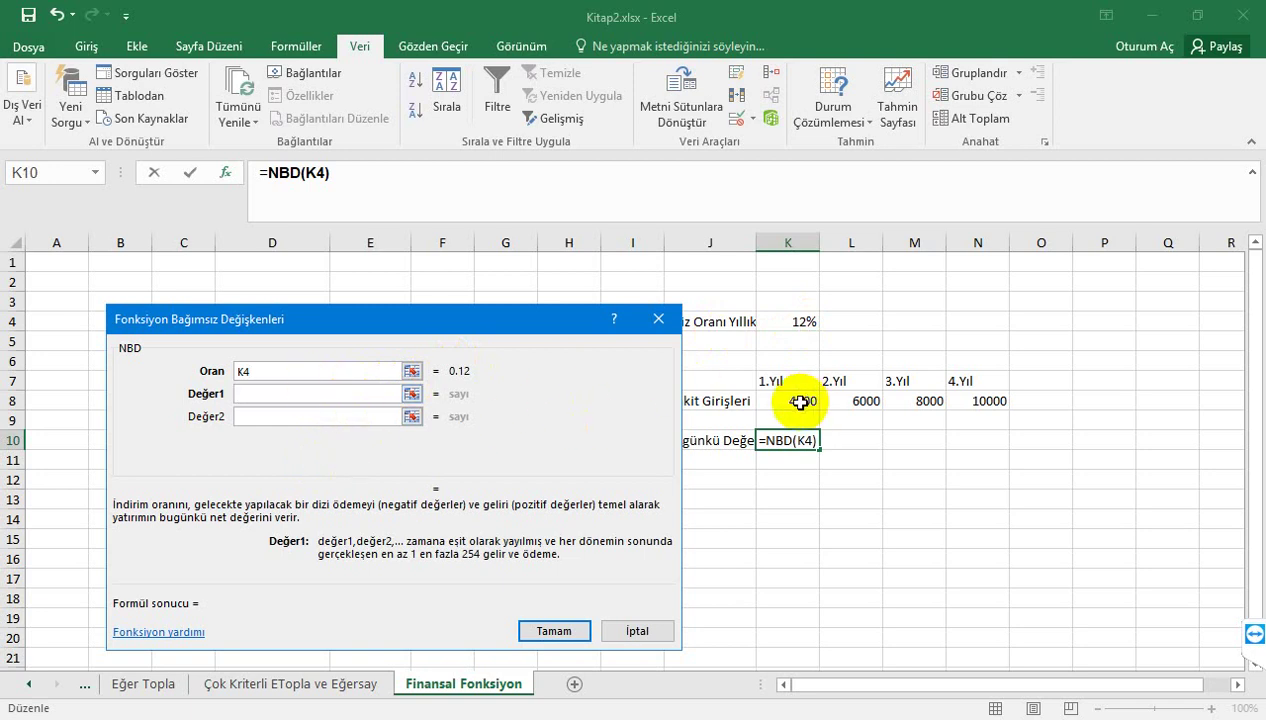
left_click_drag(803, 398, 958, 398)
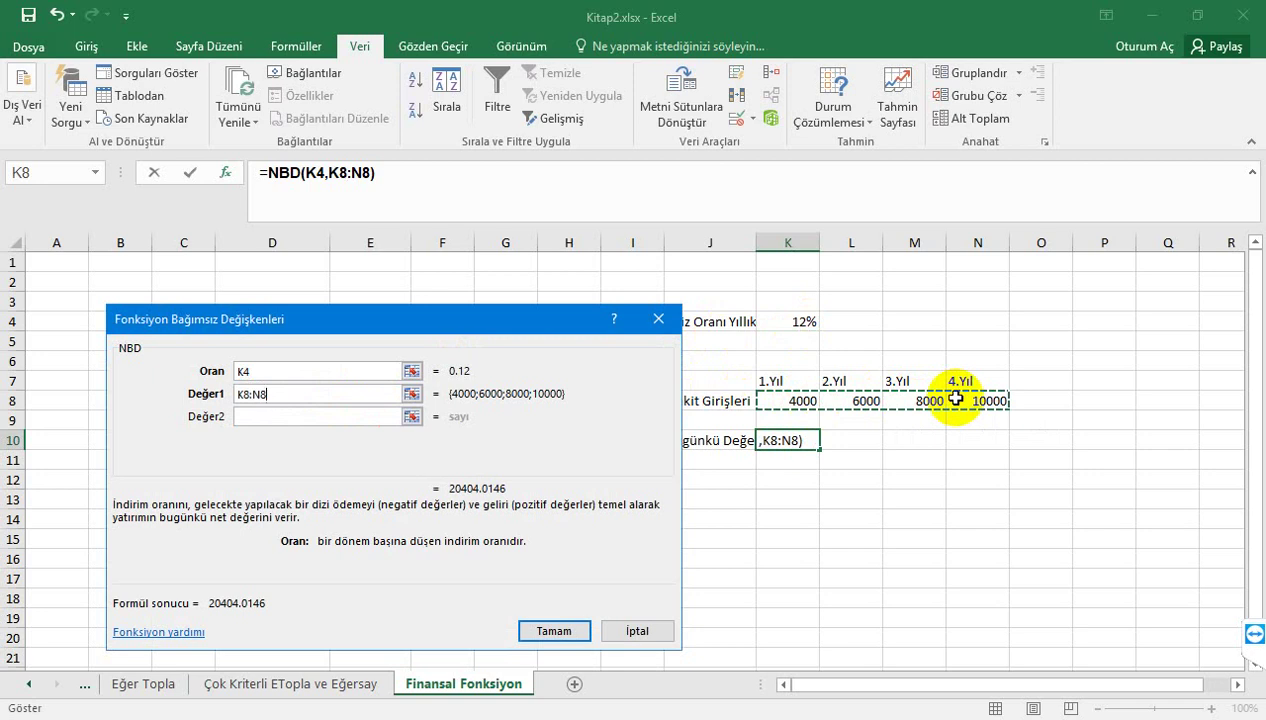
left_click(543, 634)
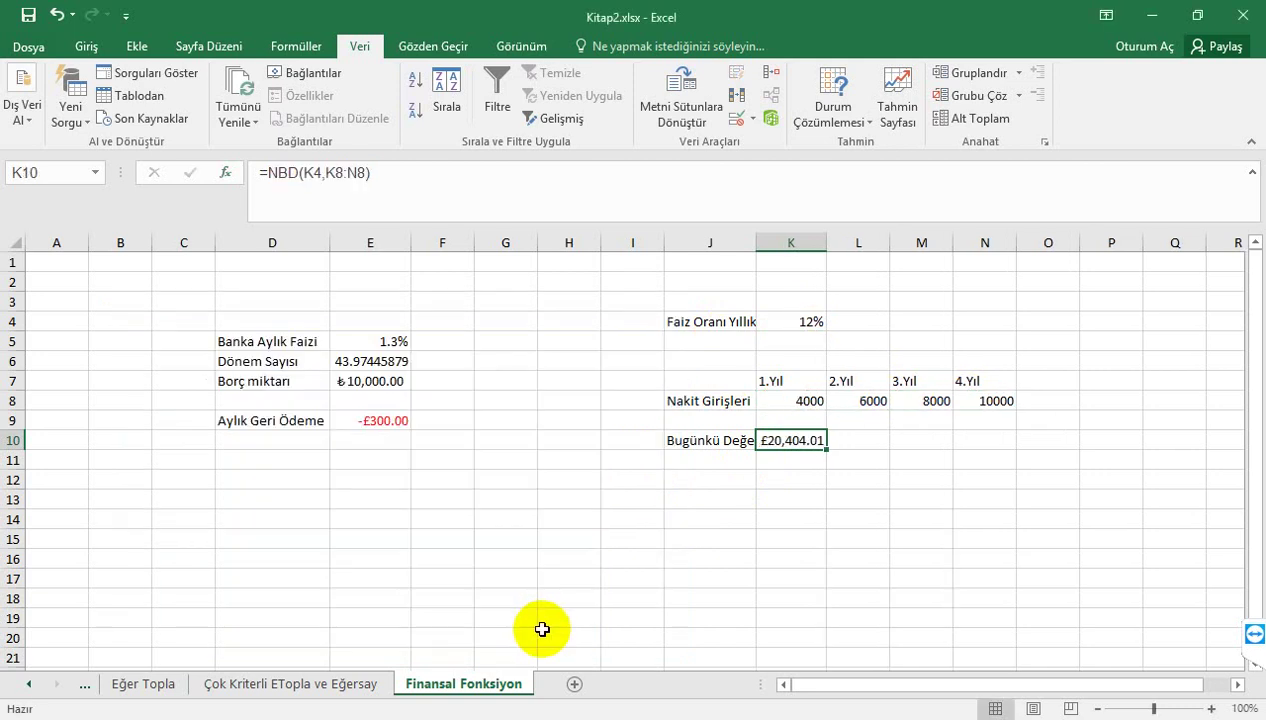
left_click(999, 402)
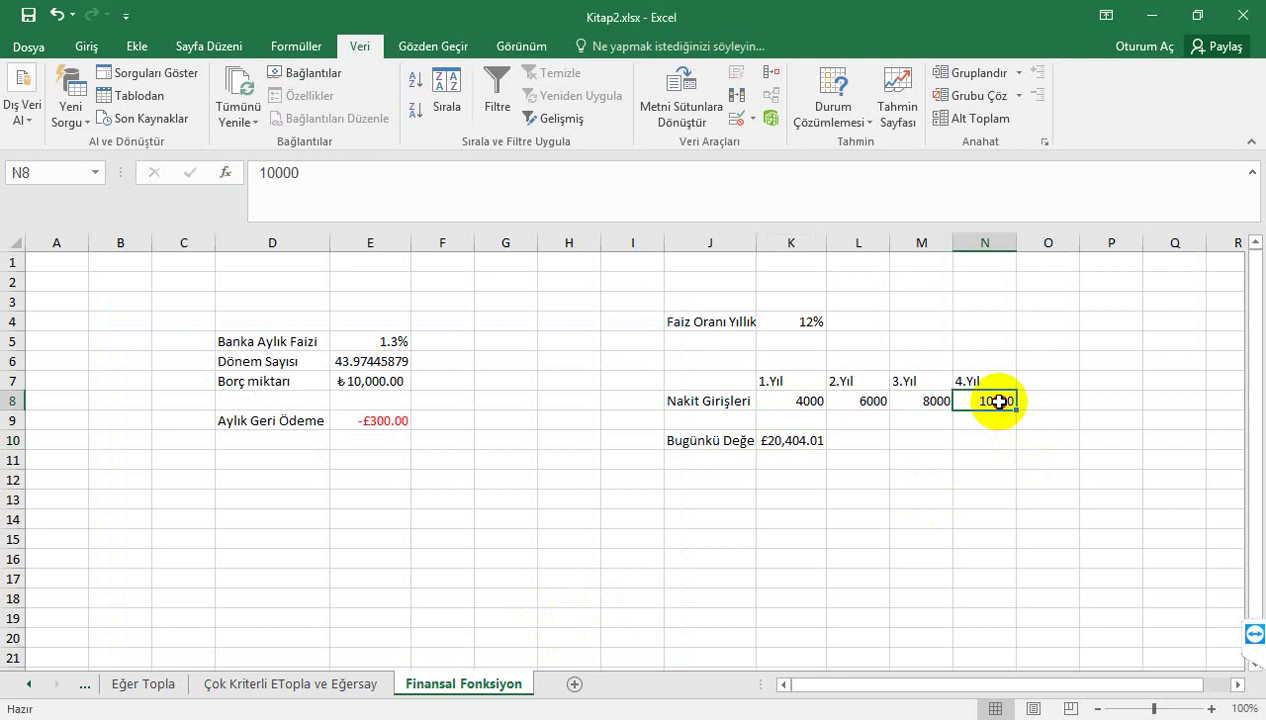
left_click(945, 400)
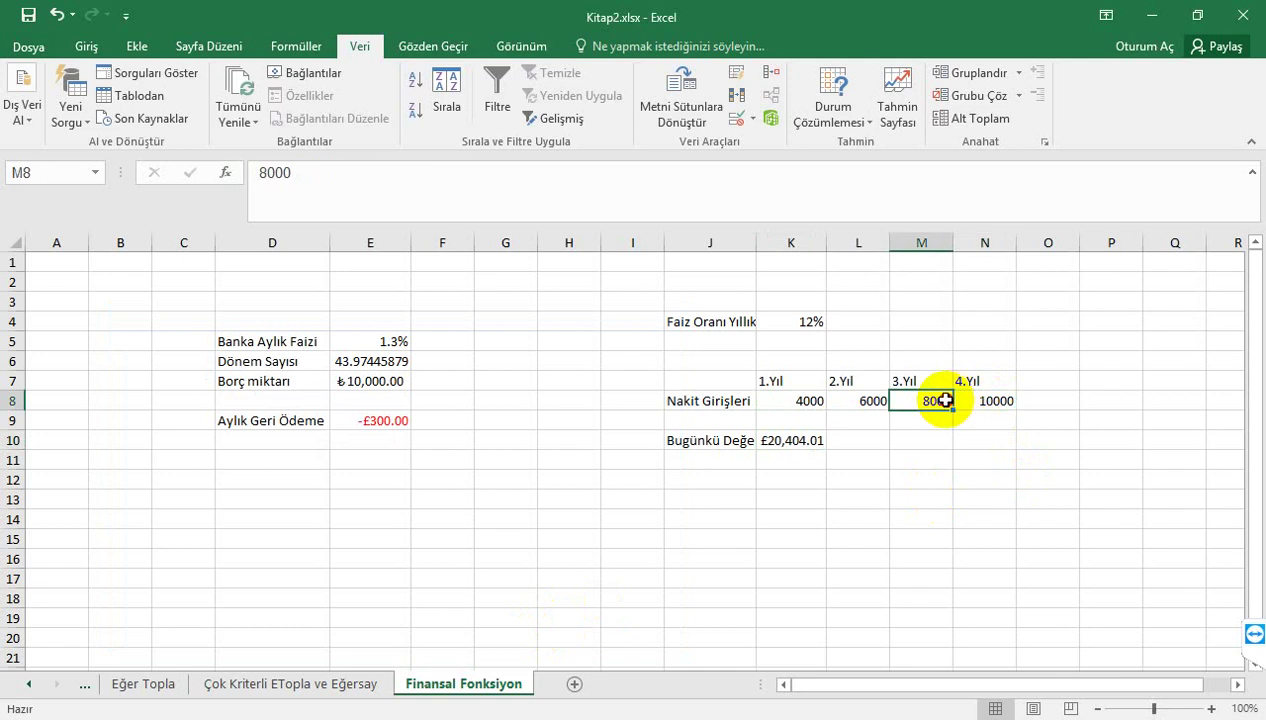
left_click(872, 400)
left_click(806, 400)
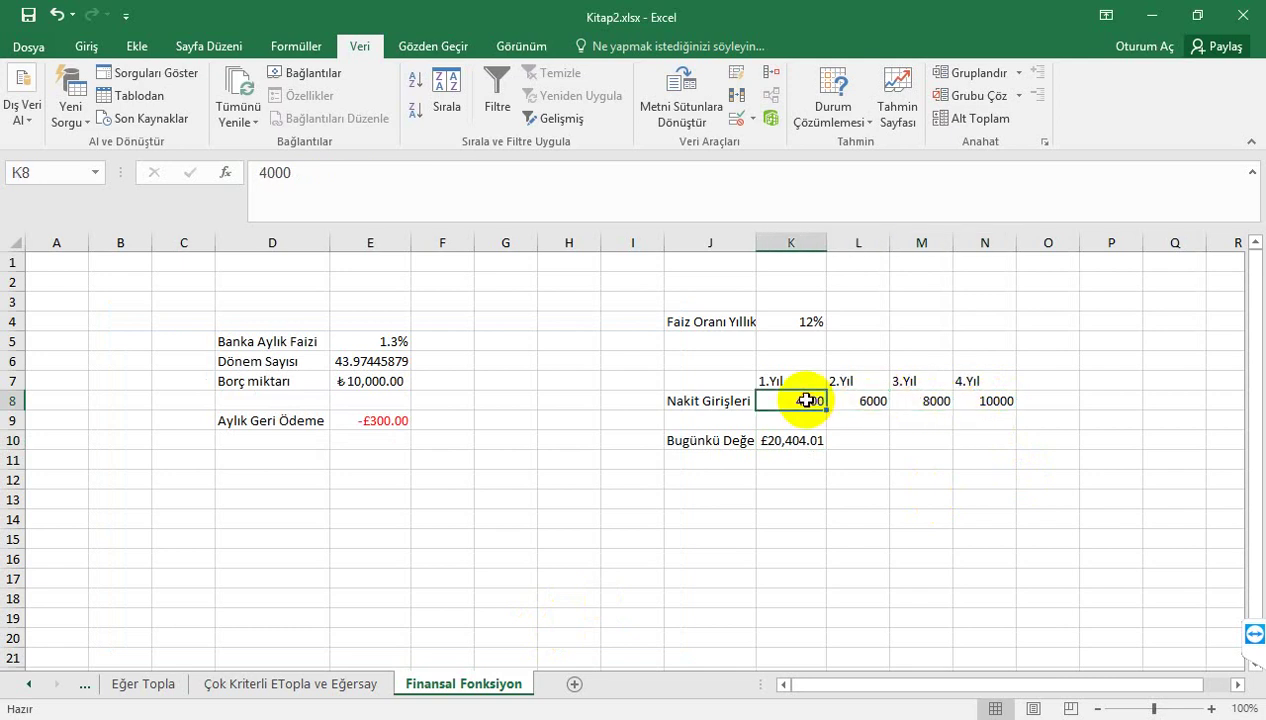
left_click(798, 442)
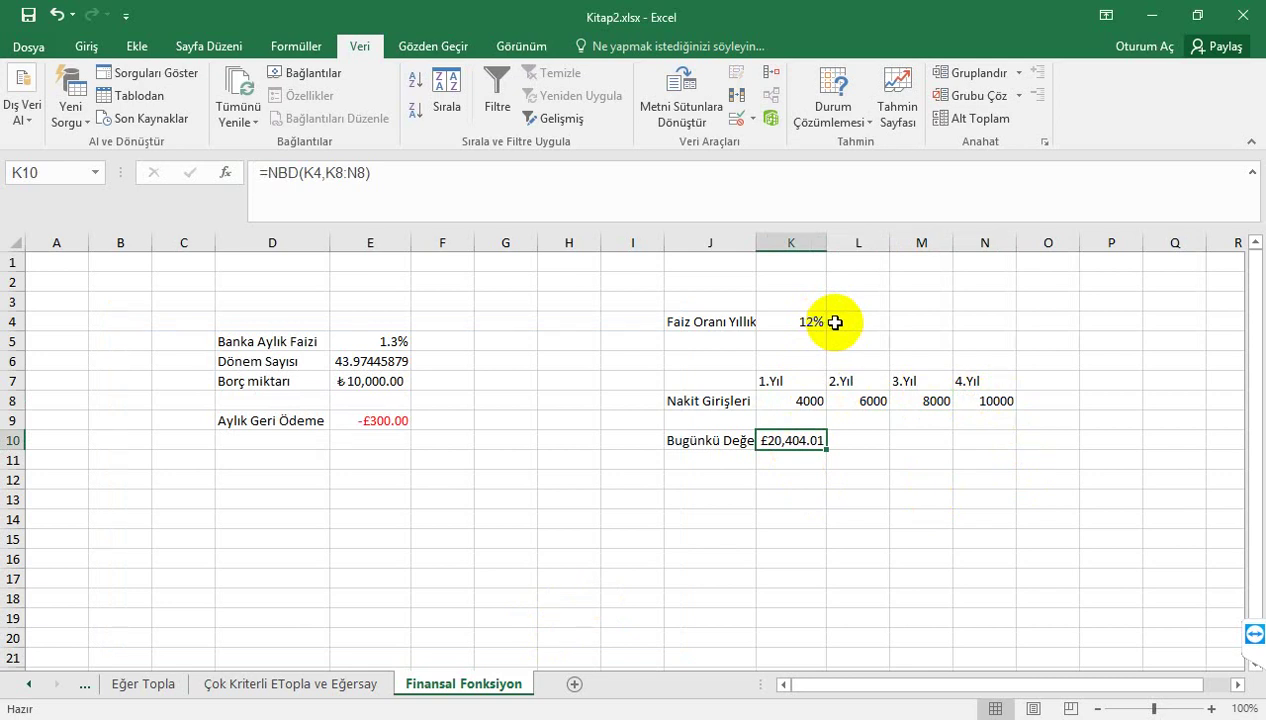
Step: Enter the label 'Enflasyon' in J5 with an 8% inflation rate in K5
left_click(745, 338)
type("E")
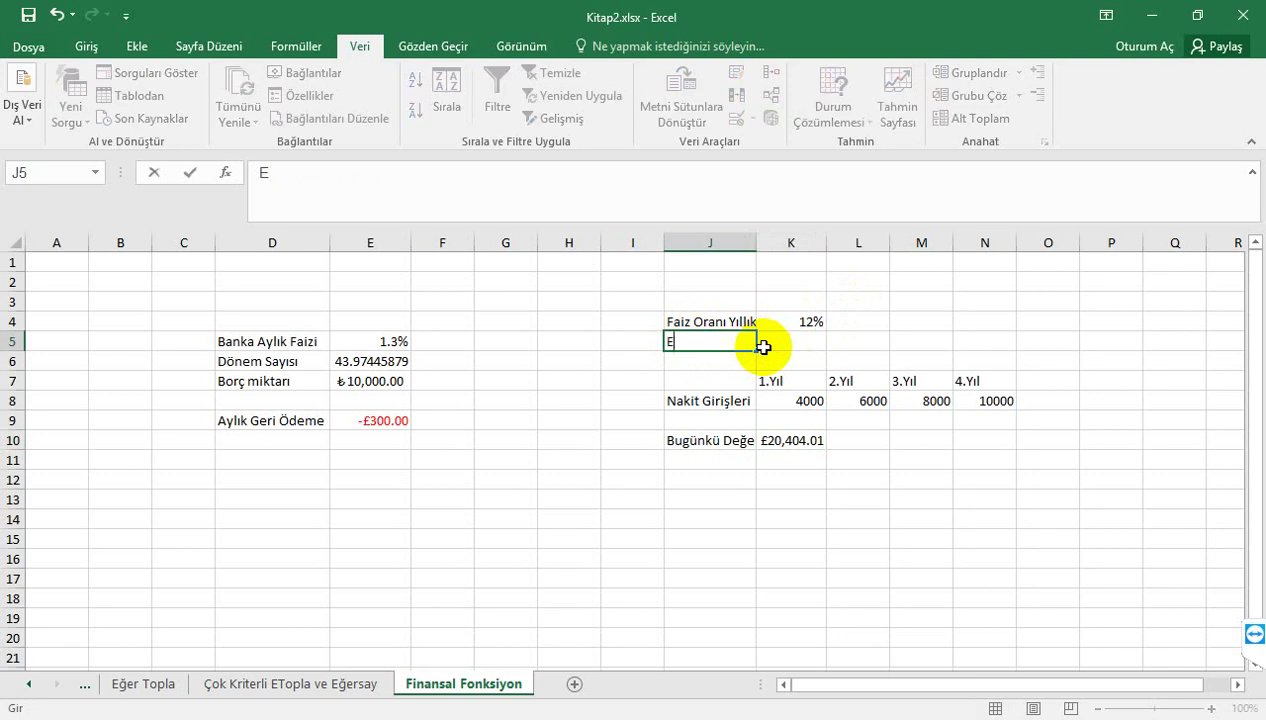
type("nflasyon")
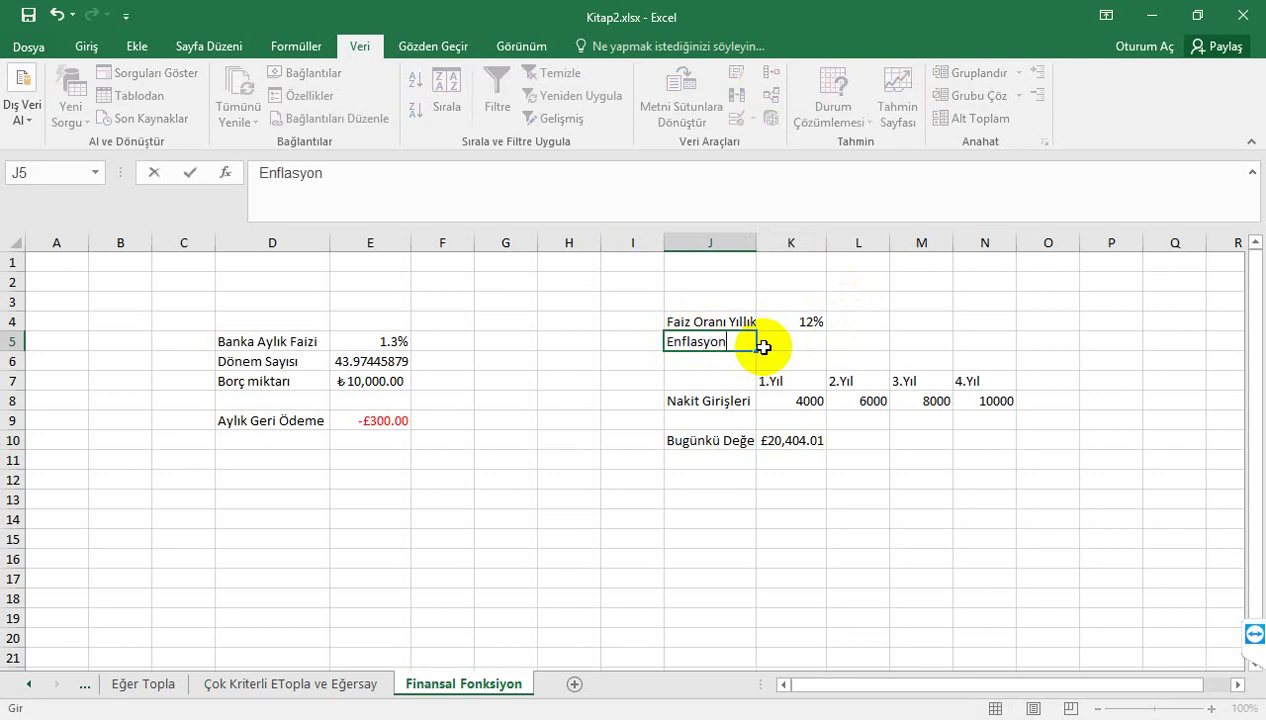
left_click(763, 347)
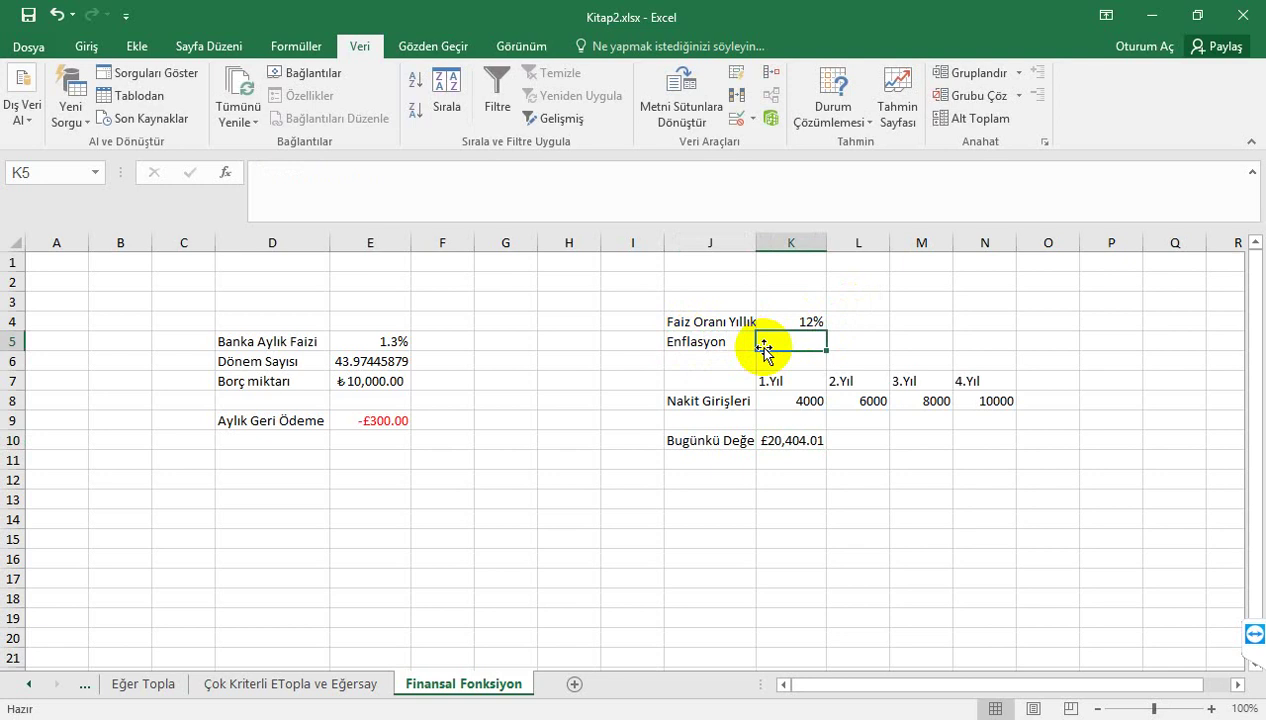
type("%8")
key("Return")
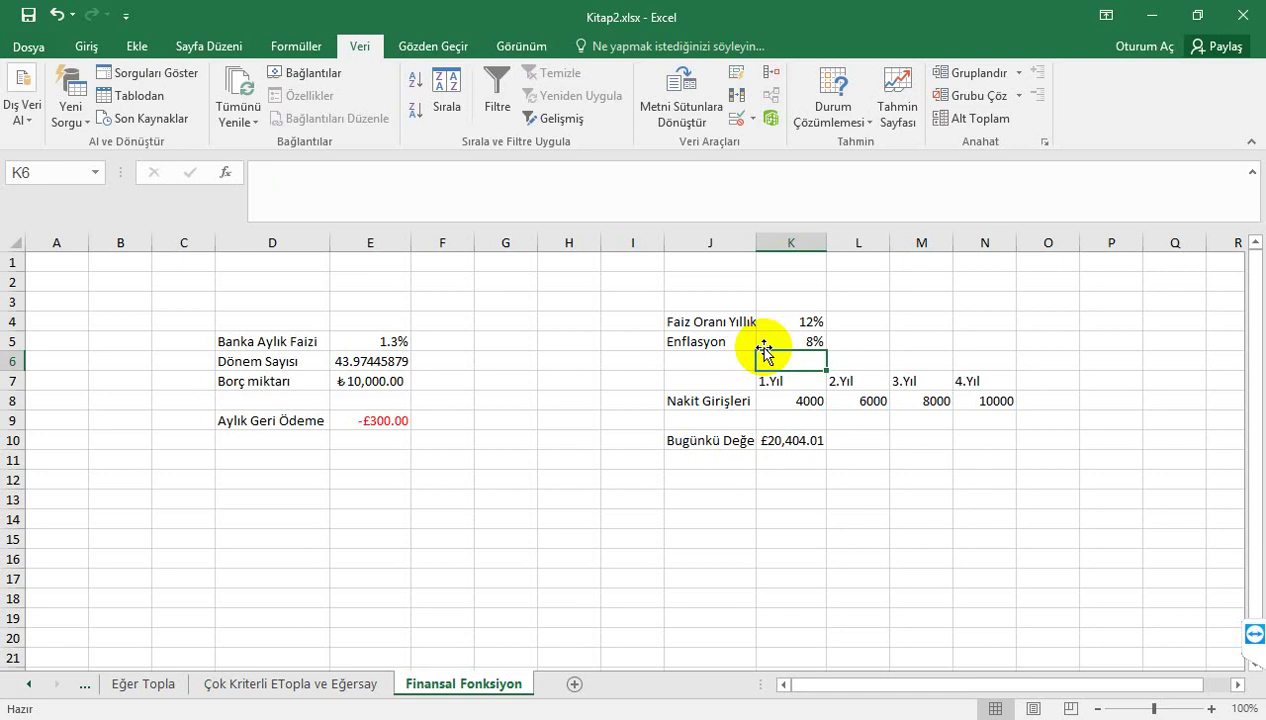
left_click(818, 440)
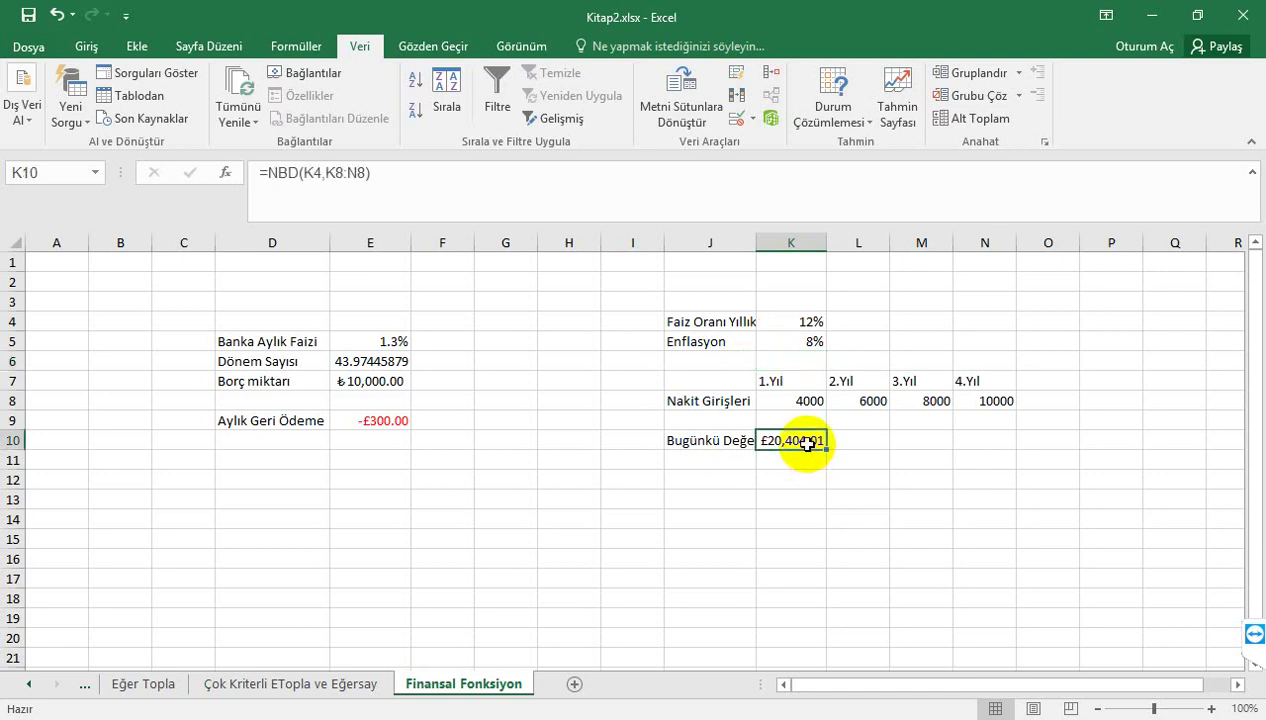
Step: Change K10 to =NBD(K4+K5,K8:N8), dropping the present value to £16,952.16
left_click(321, 174)
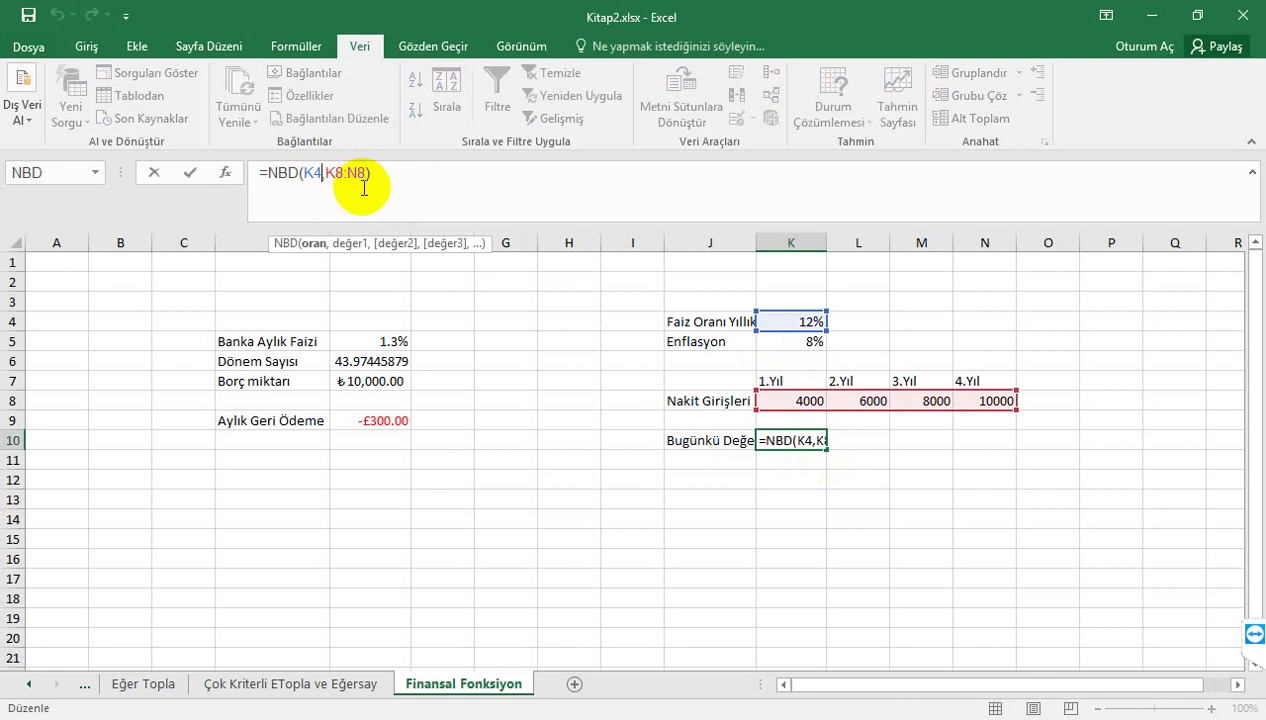
type("+")
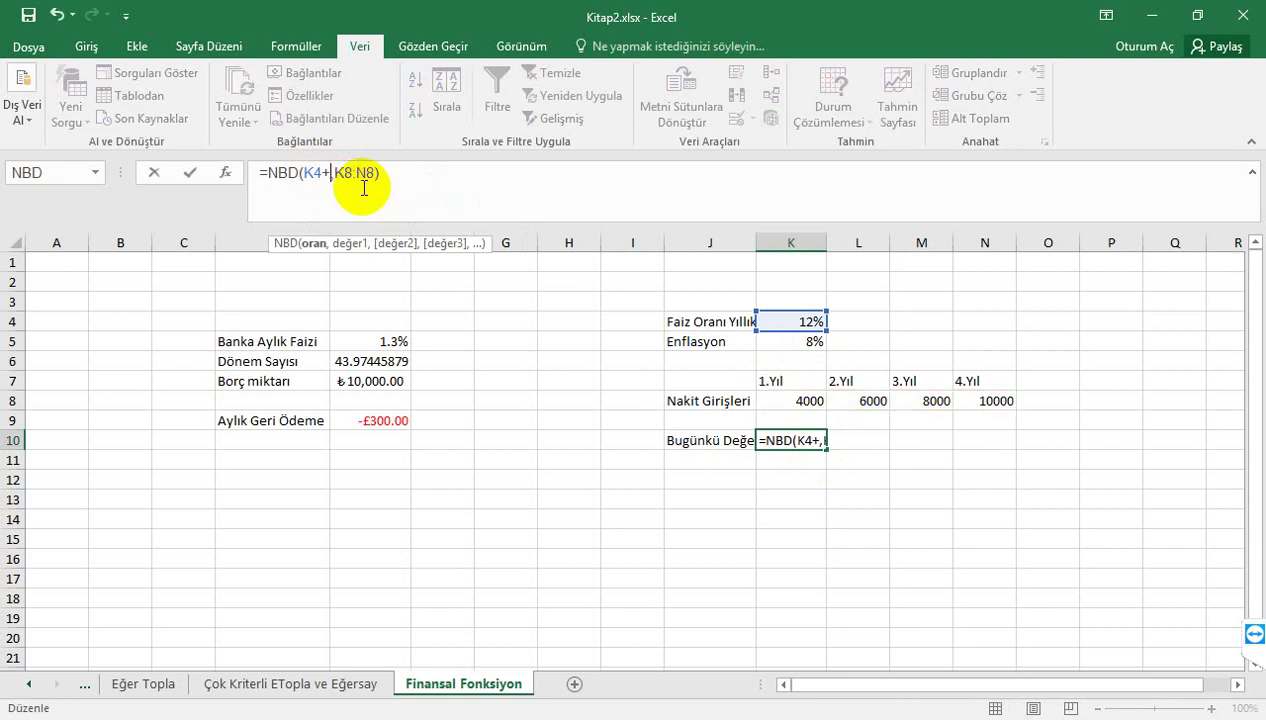
left_click(808, 343)
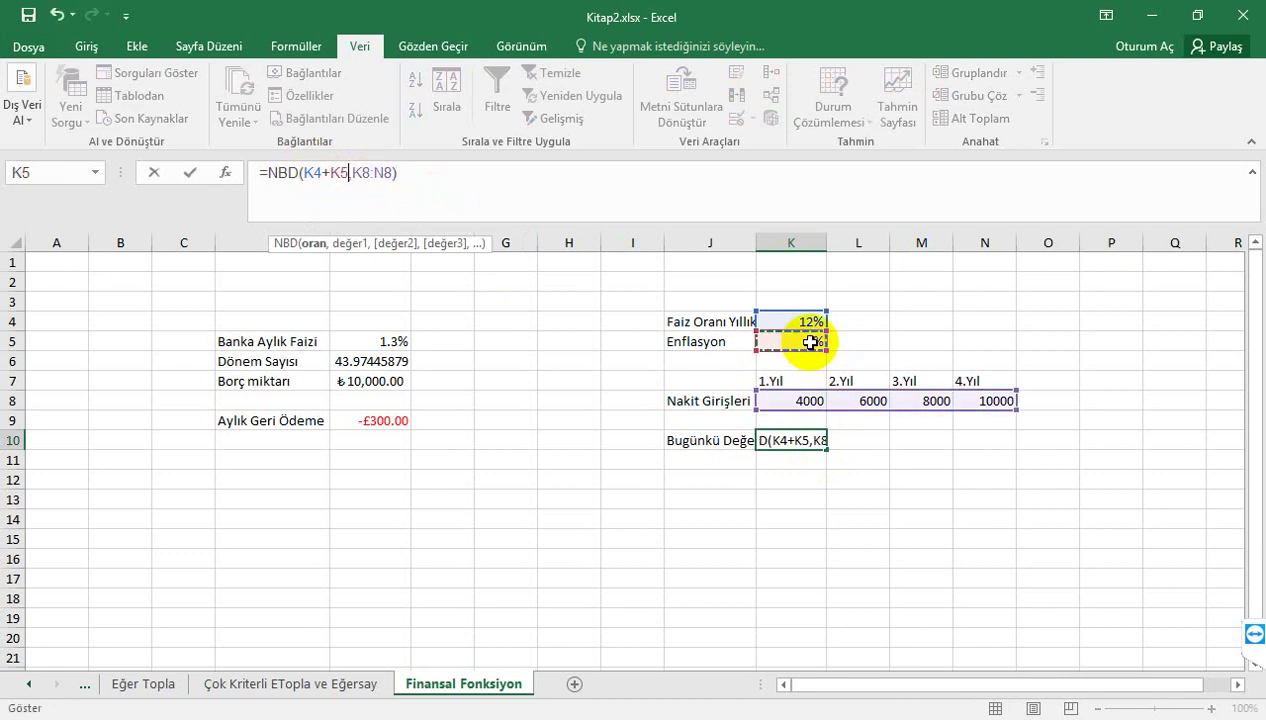
key("Return")
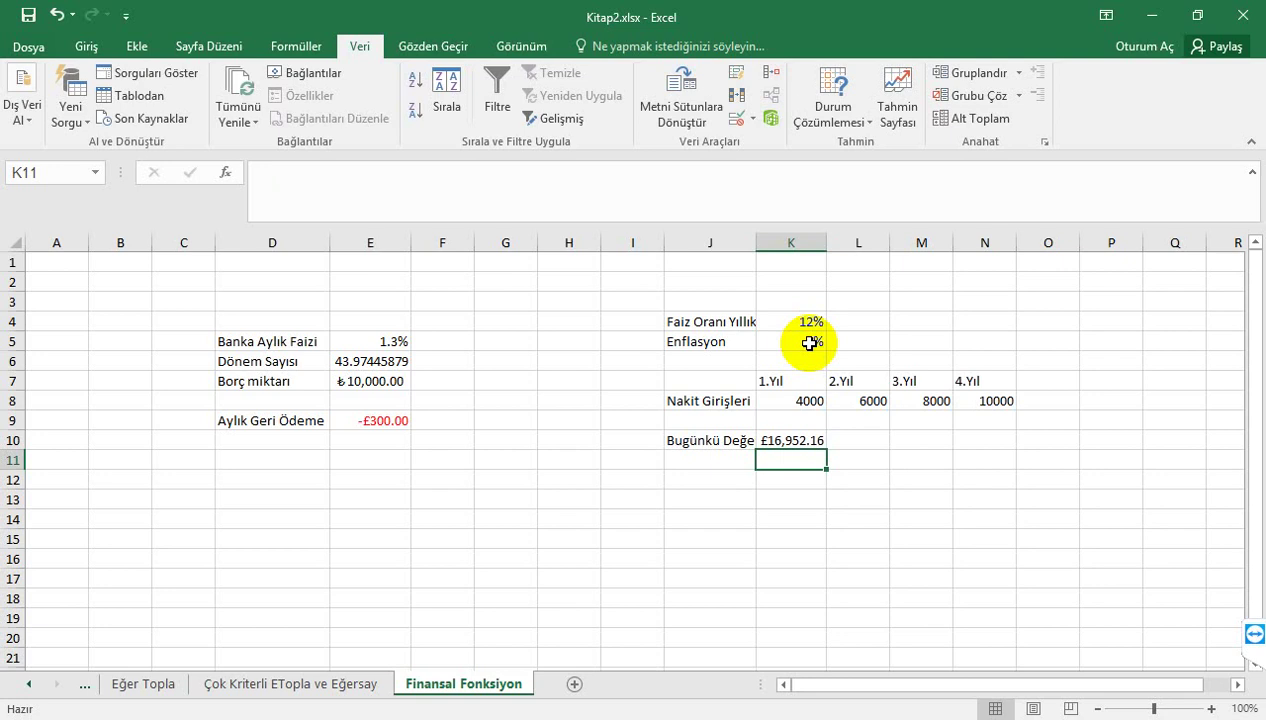
left_click(785, 440)
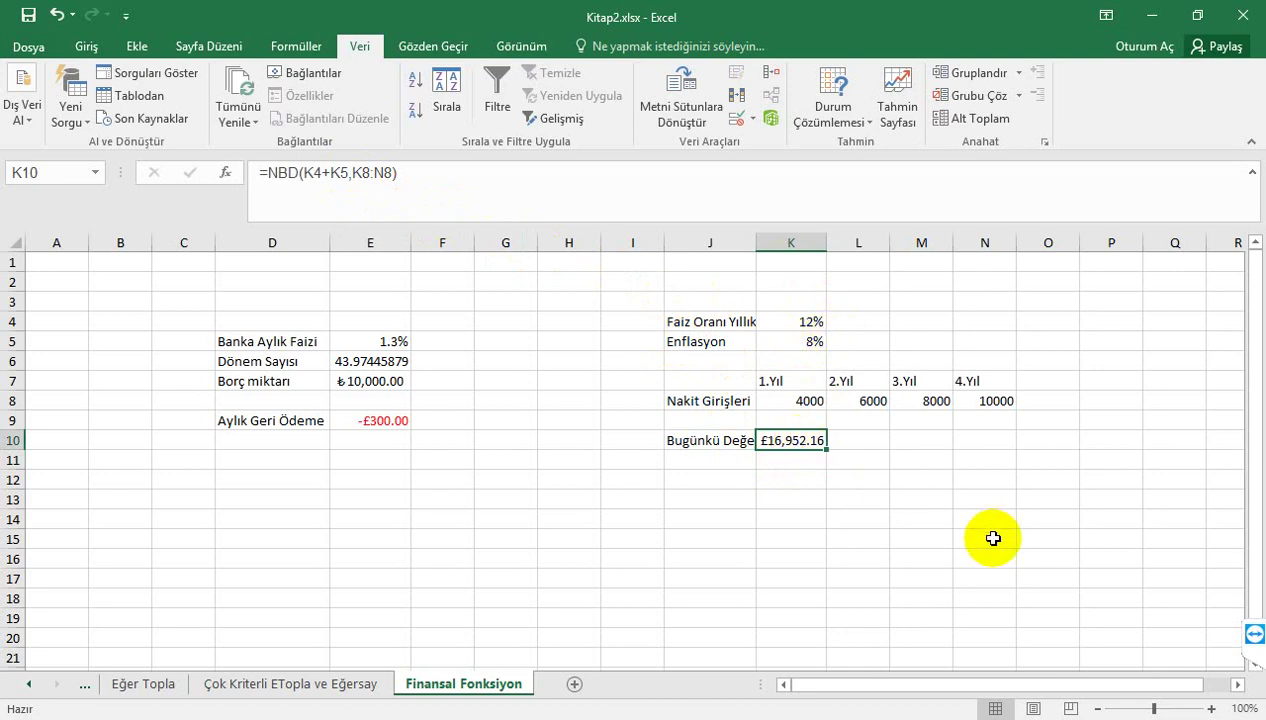
key("Return")
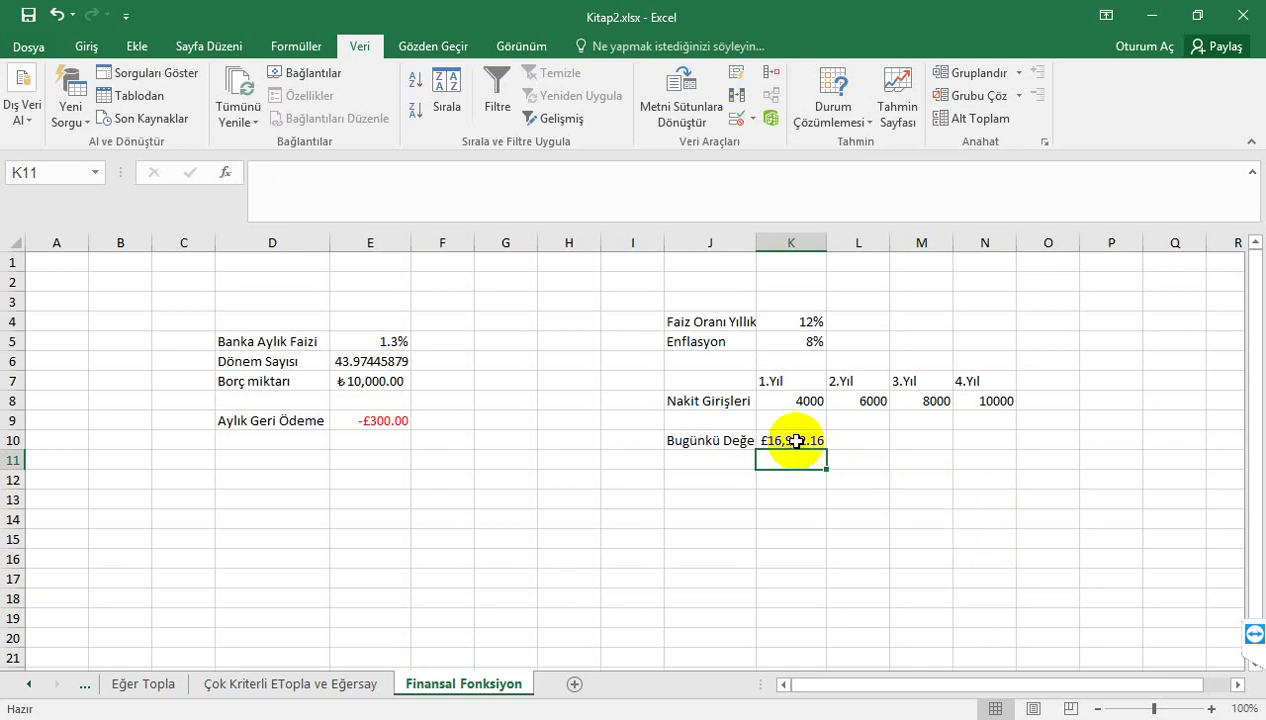
double_click(795, 440)
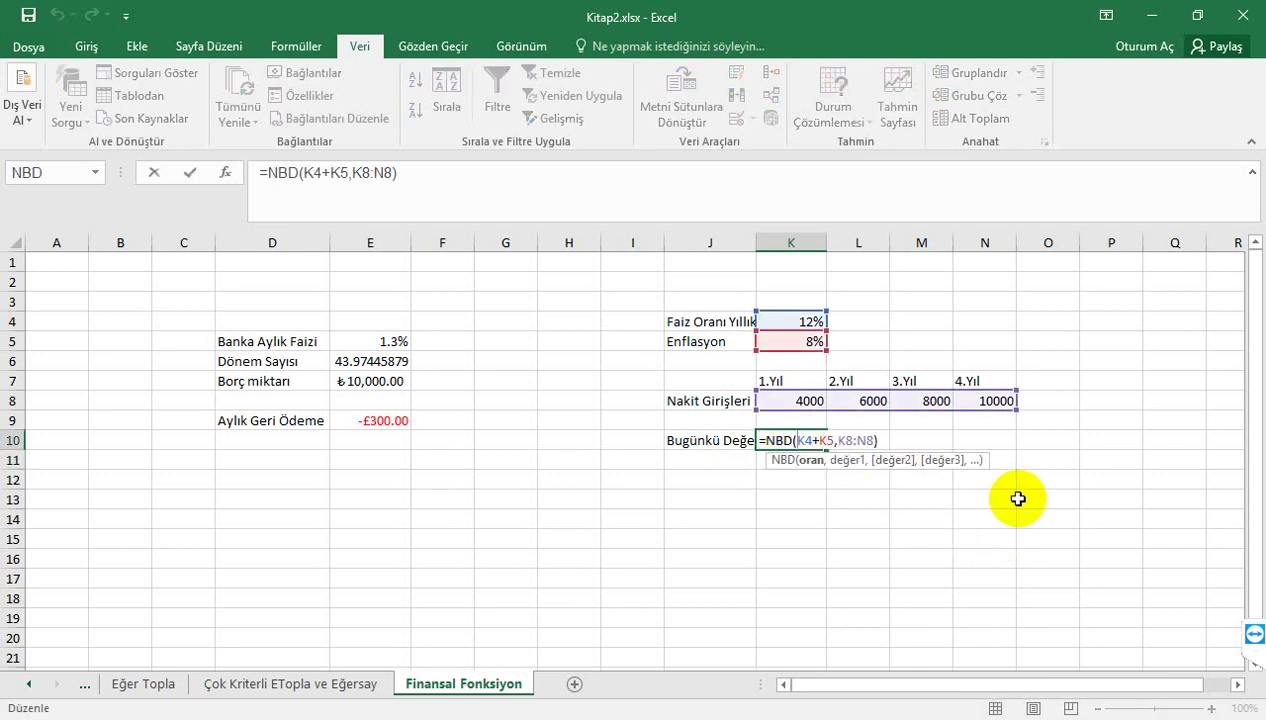